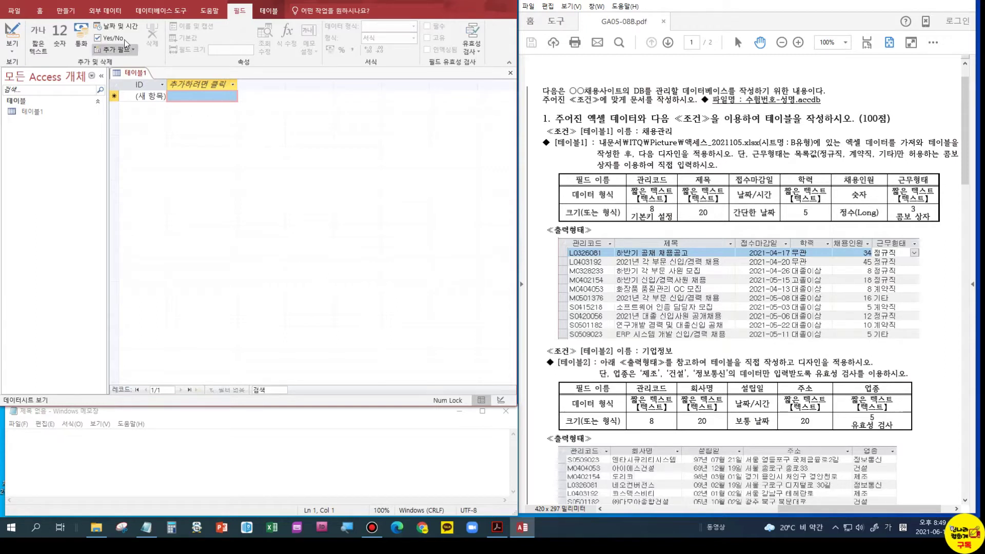
Step: Start importing the B유형 sheet of the Excel workbook 액세스_2021105 from the ITQ folder, allowing the flagged content to open
{"action": "left_click", "coordinate": [116, 11]}
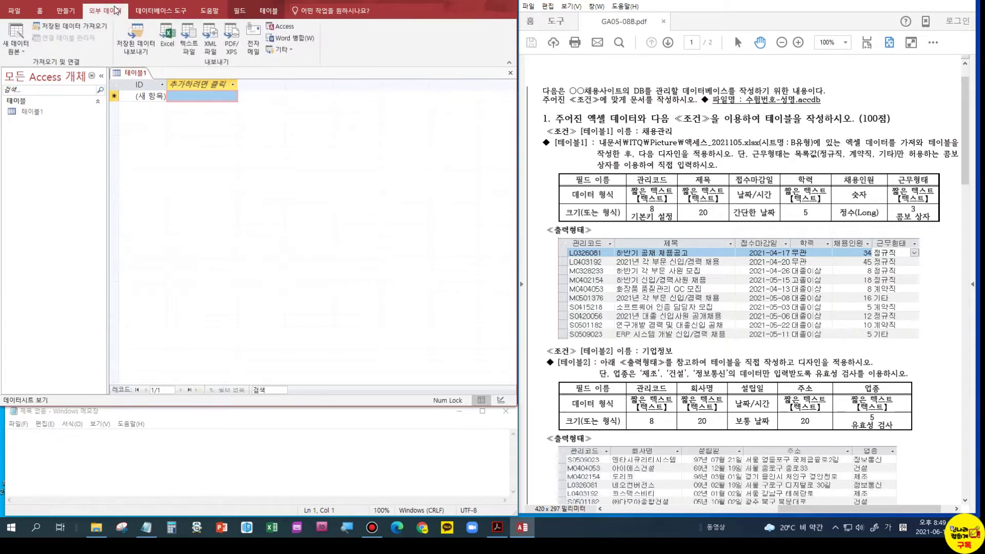
{"action": "left_click", "coordinate": [15, 44]}
{"action": "mouse_move", "coordinate": [31, 71]}
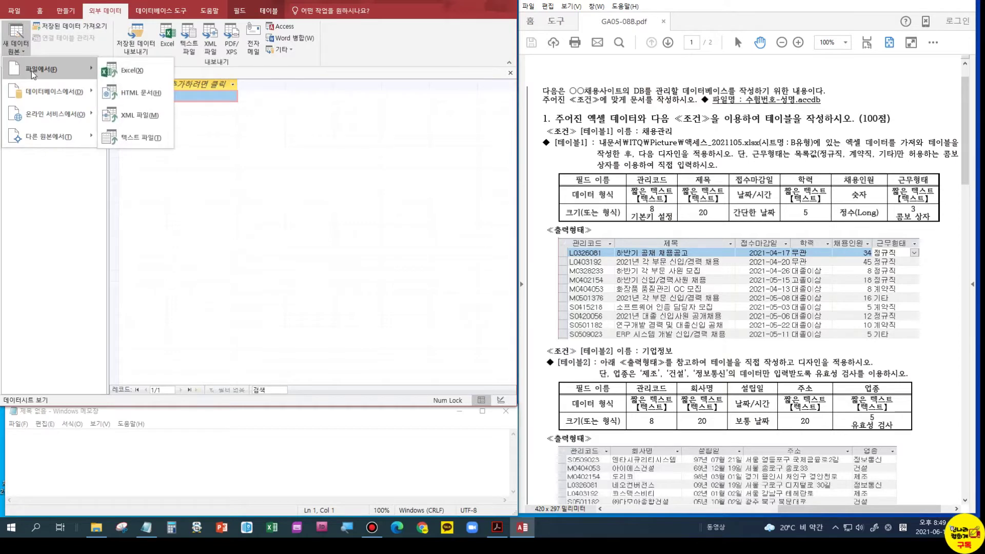
{"action": "left_click", "coordinate": [144, 70]}
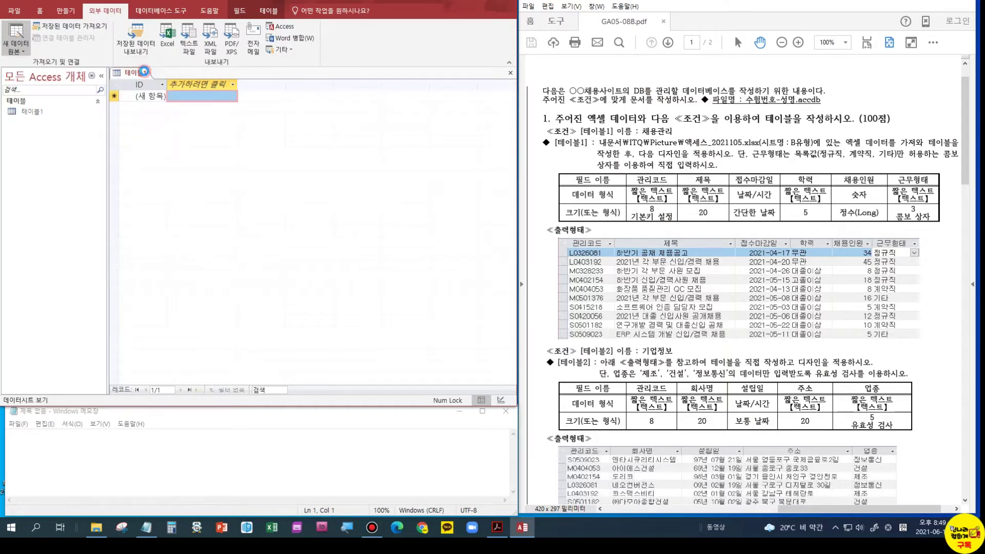
{"action": "left_click", "coordinate": [396, 132]}
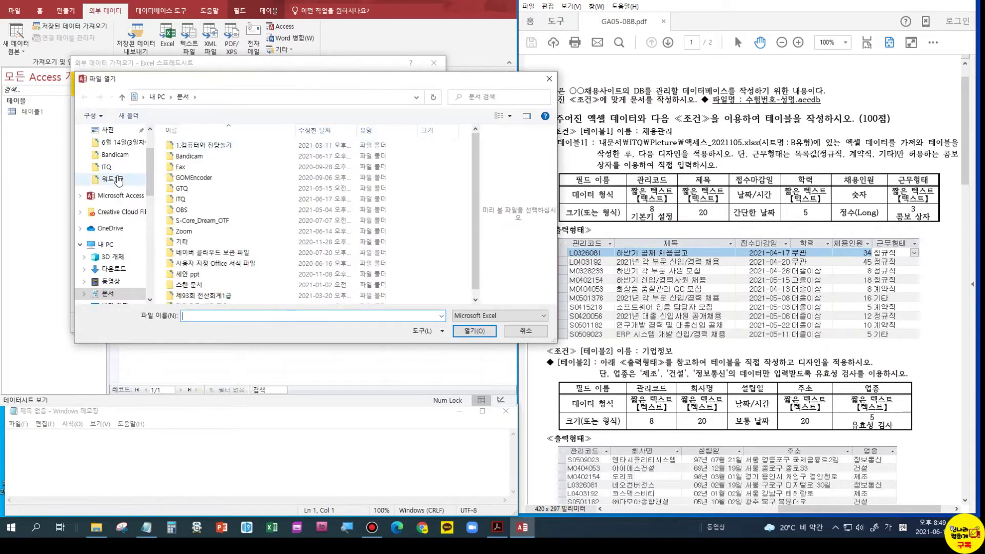
{"action": "left_click", "coordinate": [106, 167]}
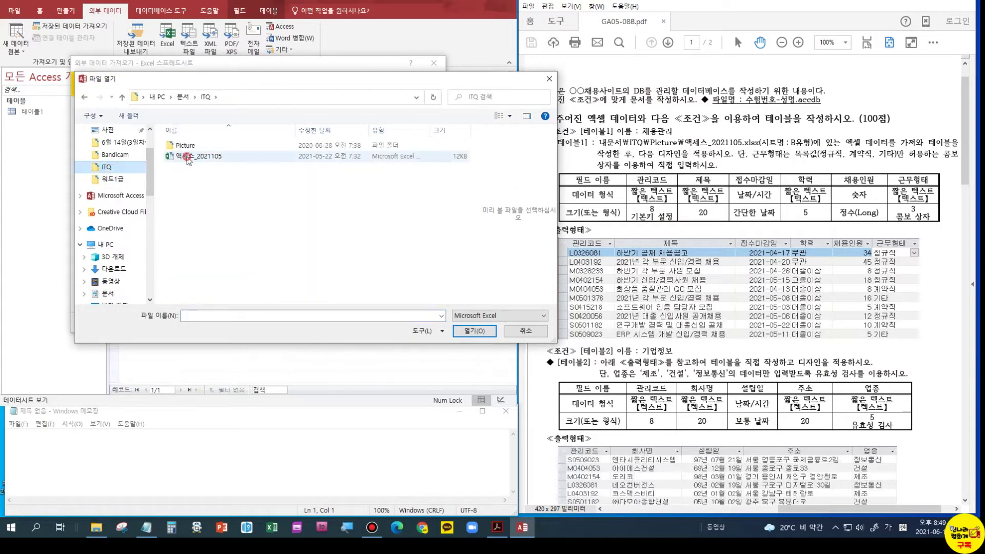
{"action": "left_click", "coordinate": [188, 160]}
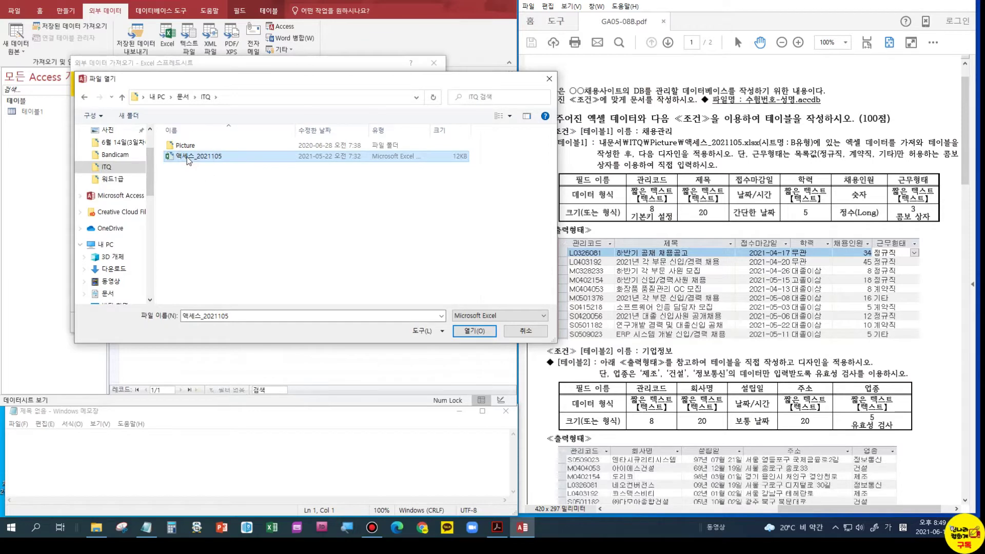
{"action": "left_click", "coordinate": [473, 331]}
{"action": "left_click", "coordinate": [362, 322]}
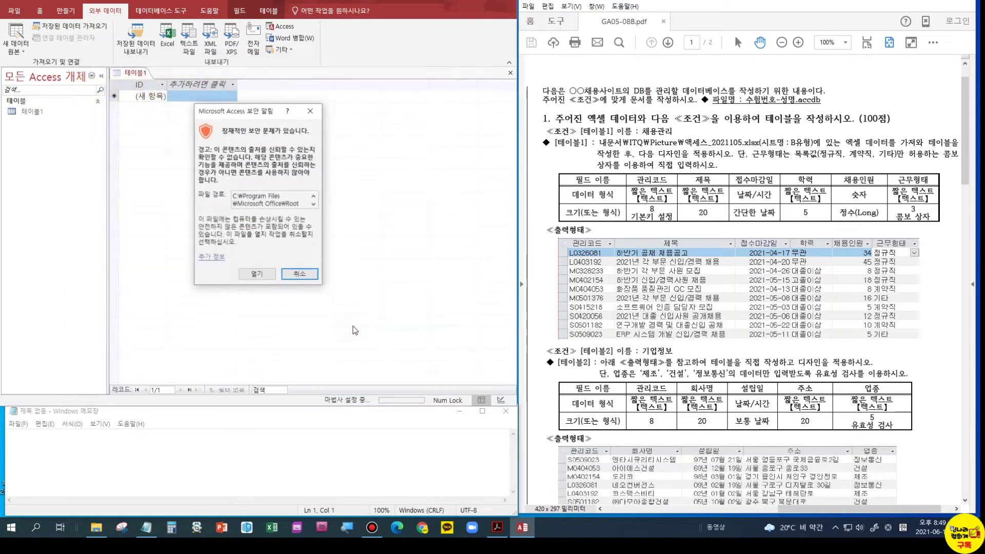
{"action": "left_click", "coordinate": [251, 277]}
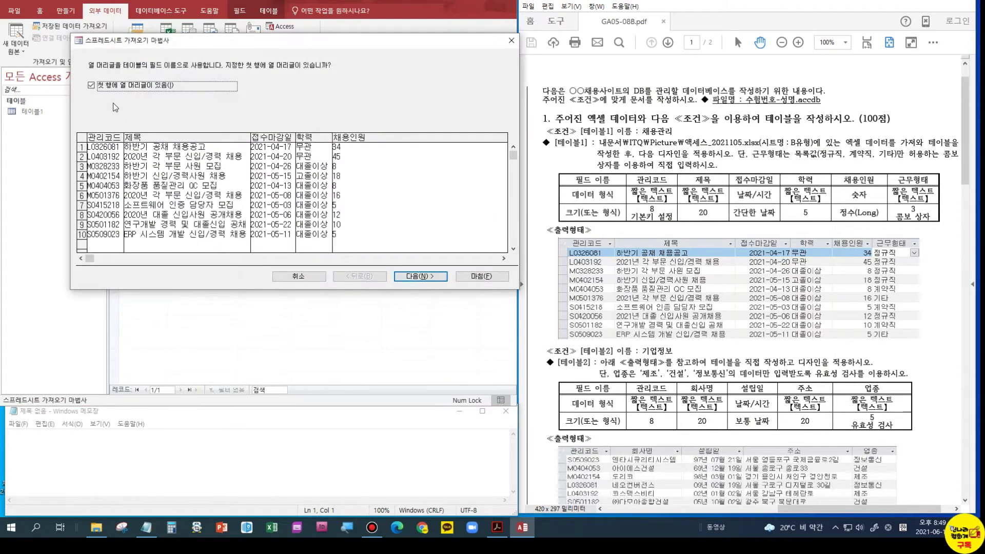
Step: Keep the first row as column headings with default field options, and choose 관리코드 as the primary key for the import
{"action": "left_click", "coordinate": [403, 275]}
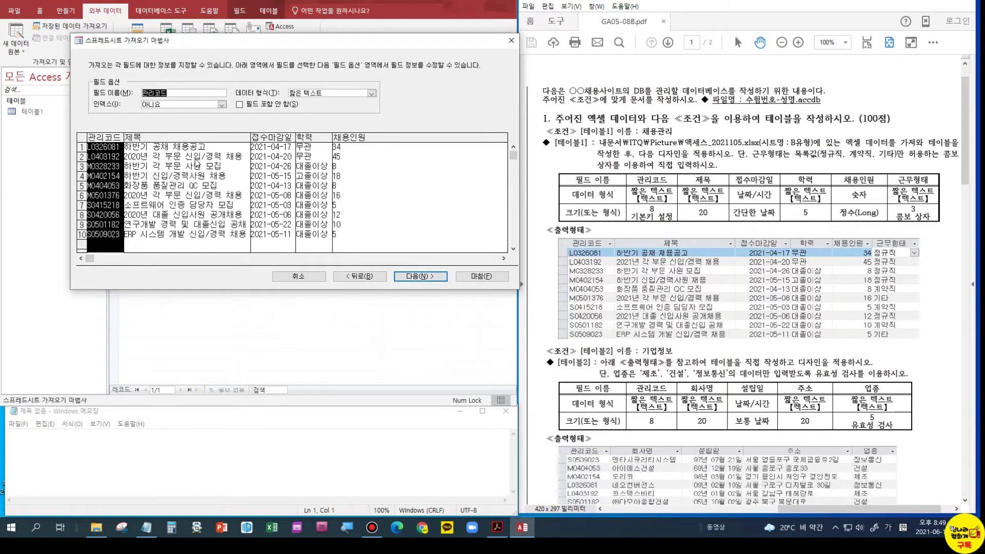
{"action": "left_click", "coordinate": [416, 277]}
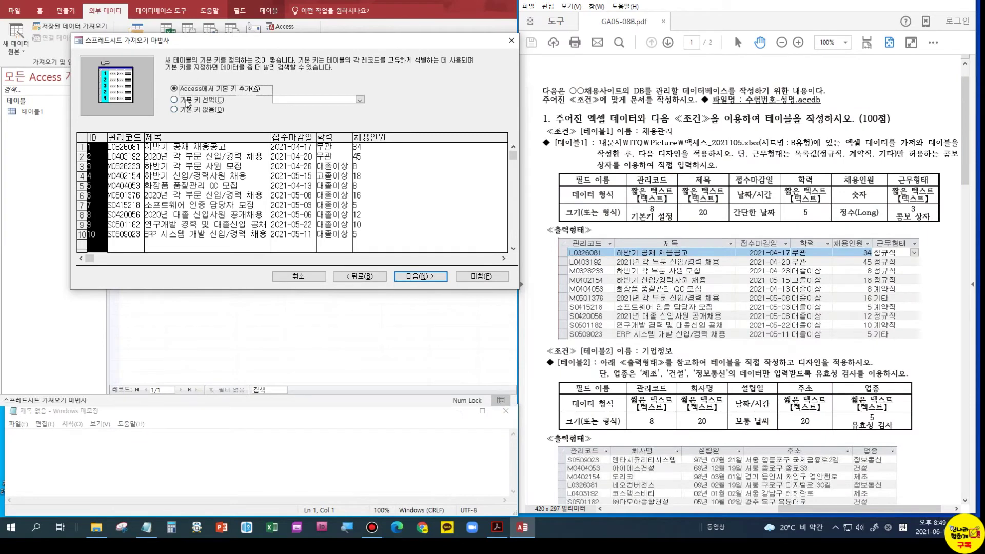
{"action": "left_click", "coordinate": [187, 101]}
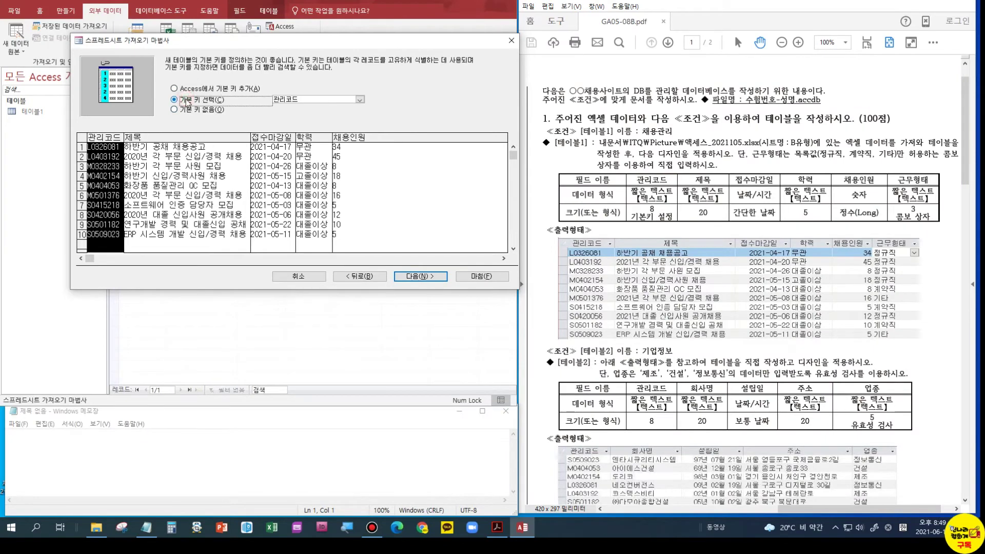
{"action": "left_click", "coordinate": [429, 278]}
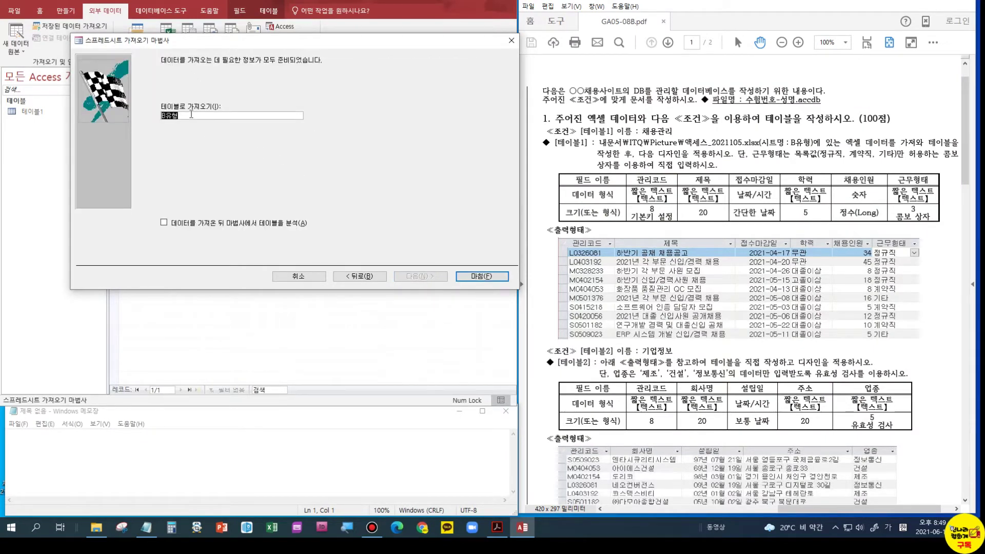
Step: Name the imported table 채용관리 and complete the import without saving the import steps
{"action": "key", "text": "BackSpace"}
{"action": "type", "text": "채용관리"}
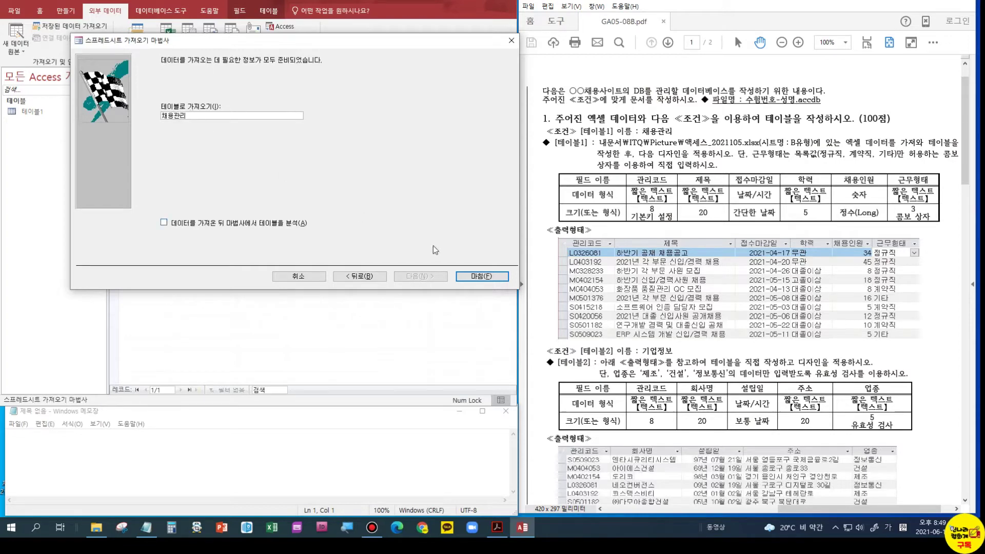
{"action": "left_click", "coordinate": [479, 277]}
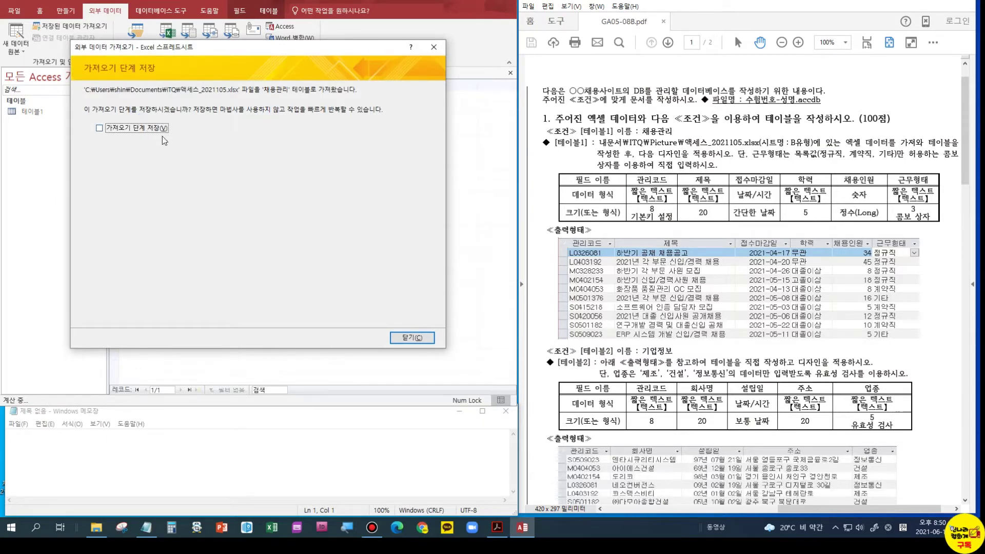
{"action": "left_click", "coordinate": [416, 338]}
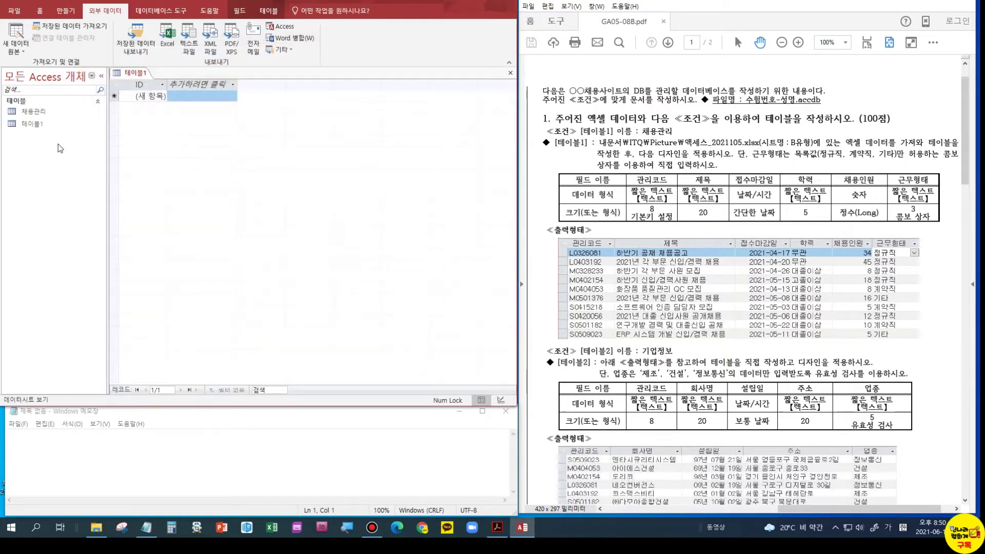
Step: Open the 채용관리 table in Design View and close the table's property sheet
{"action": "right_click", "coordinate": [45, 112]}
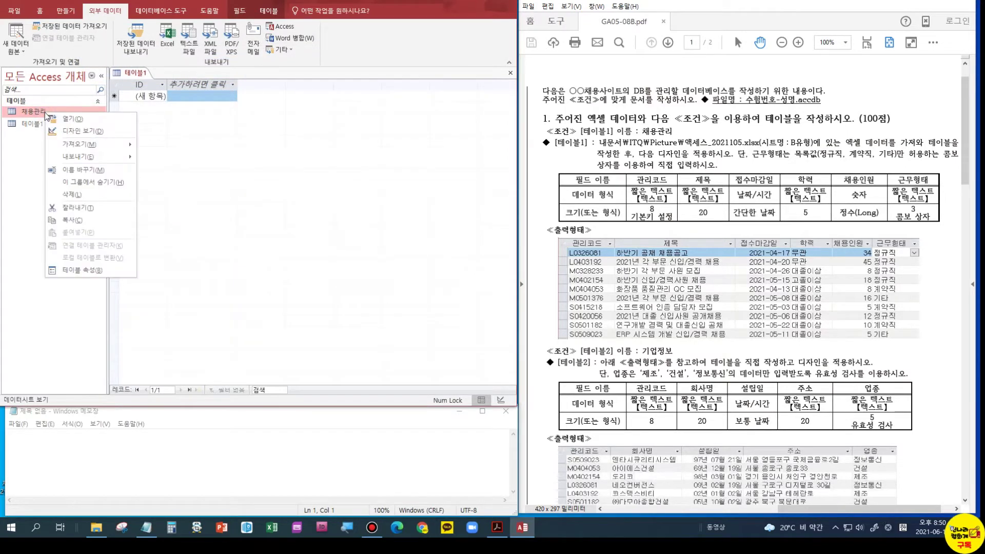
{"action": "left_click", "coordinate": [82, 131]}
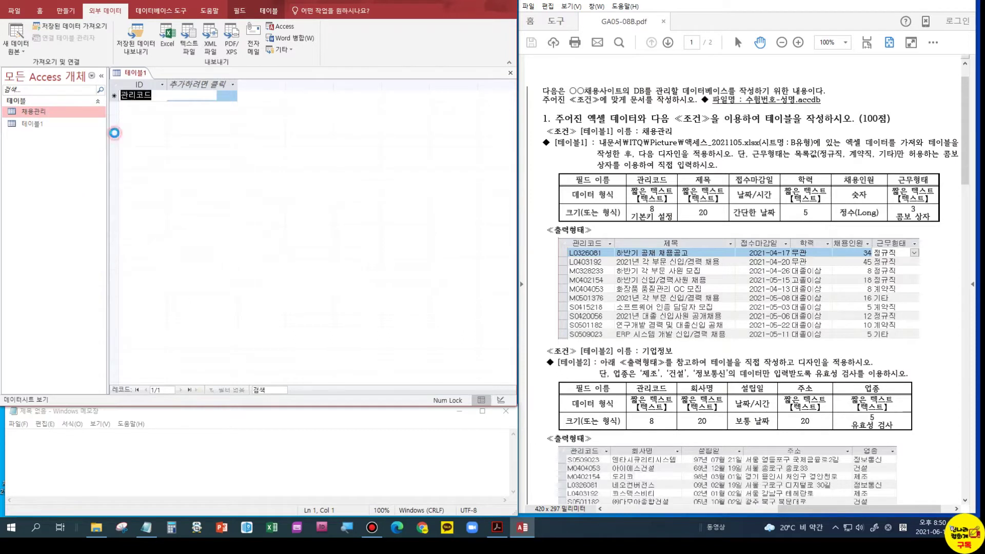
{"action": "right_click", "coordinate": [62, 118]}
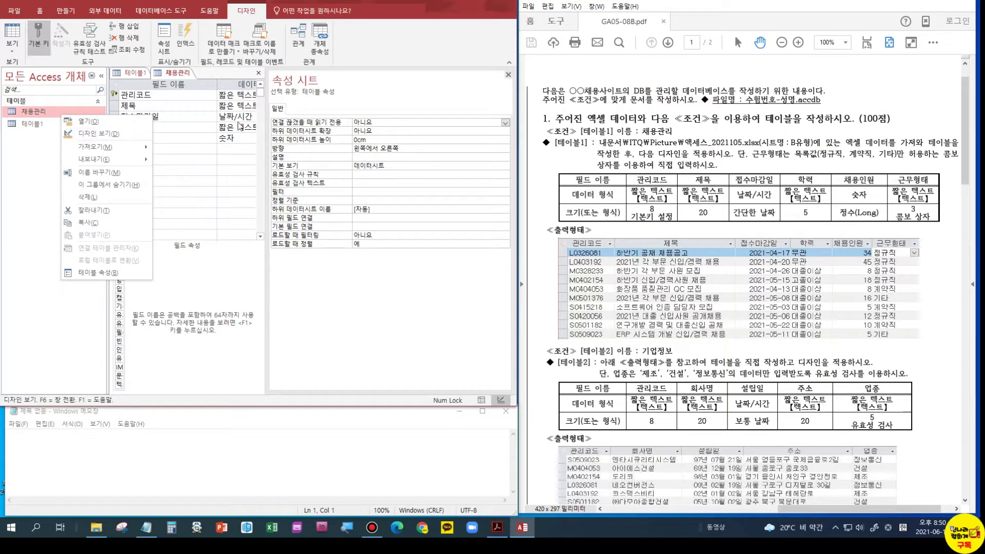
{"action": "left_click", "coordinate": [234, 98]}
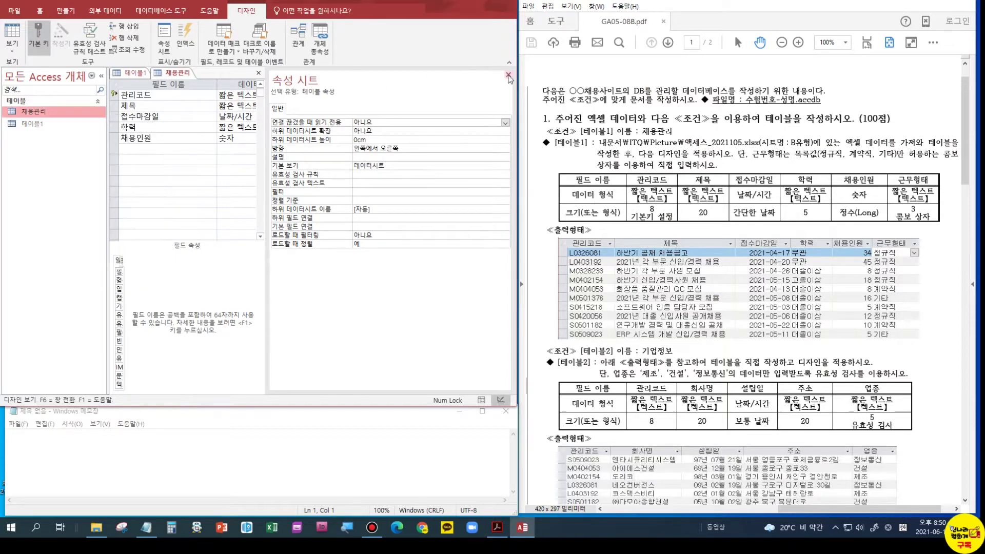
{"action": "left_click", "coordinate": [508, 74]}
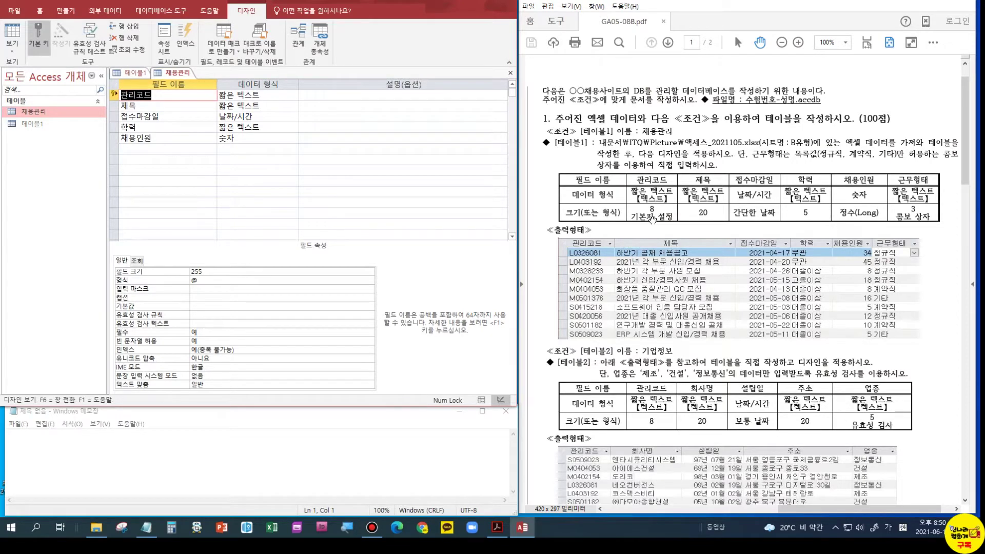
Step: Set the field size of 관리코드 to 8 and of 제목 to 20
{"action": "double_click", "coordinate": [194, 270]}
{"action": "type", "text": "8"}
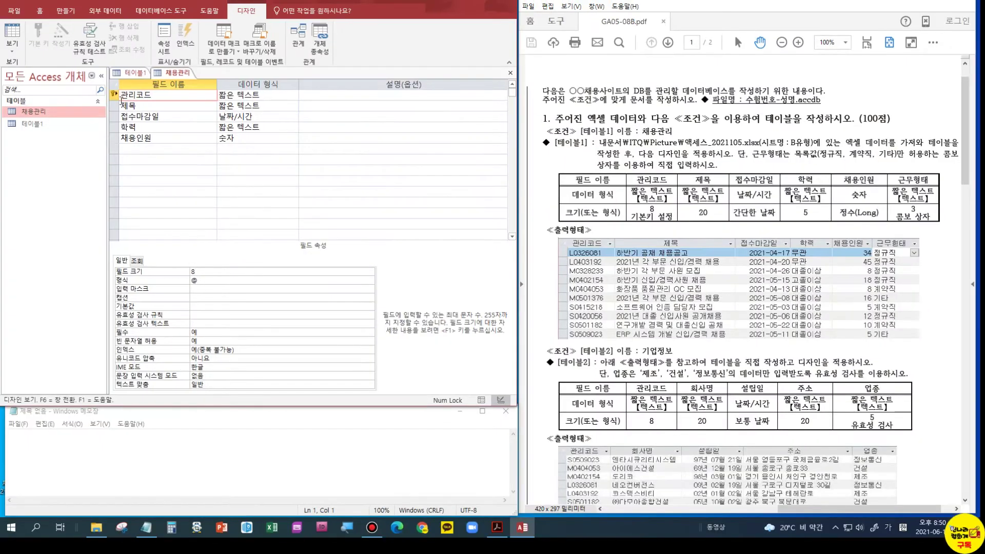
{"action": "left_click", "coordinate": [128, 106]}
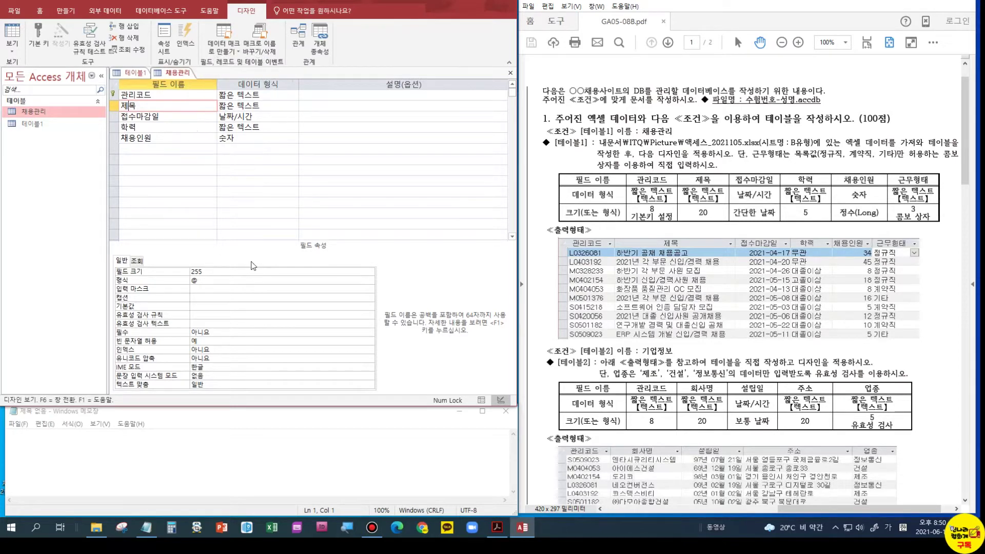
{"action": "left_click", "coordinate": [236, 276]}
{"action": "type", "text": "20"}
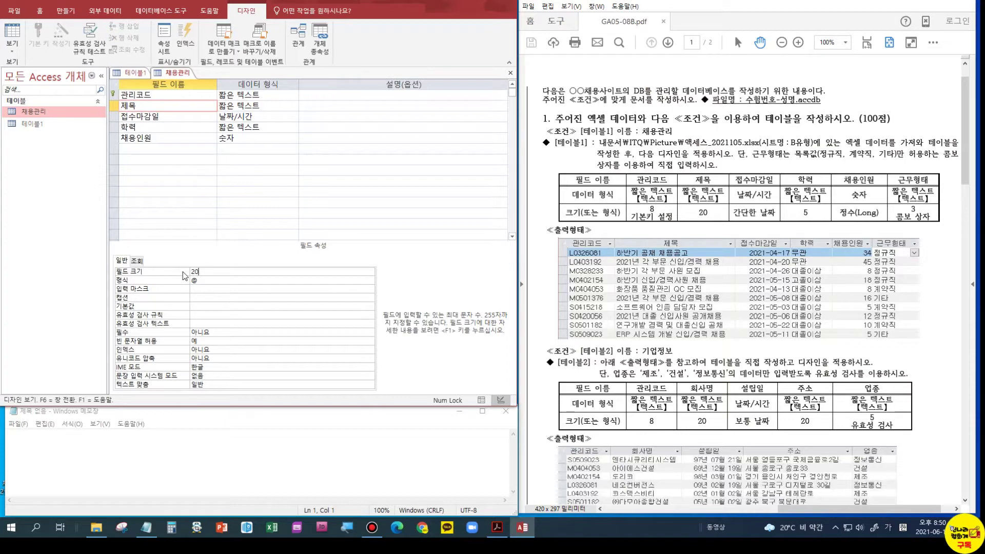
Step: Set the format of the 접수마감일 date field to 간단한 날짜
{"action": "left_click", "coordinate": [164, 116]}
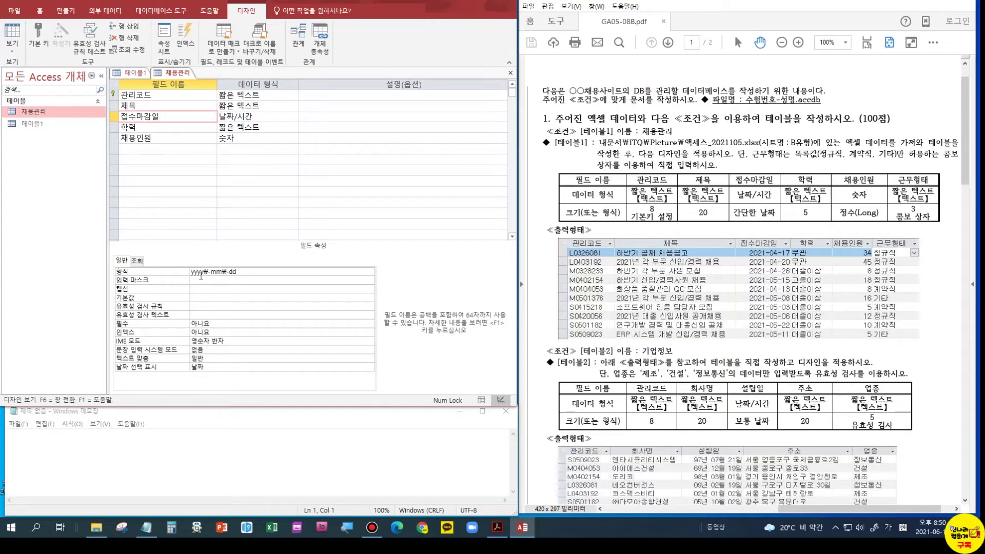
{"action": "left_click", "coordinate": [260, 272]}
{"action": "left_click", "coordinate": [369, 272]}
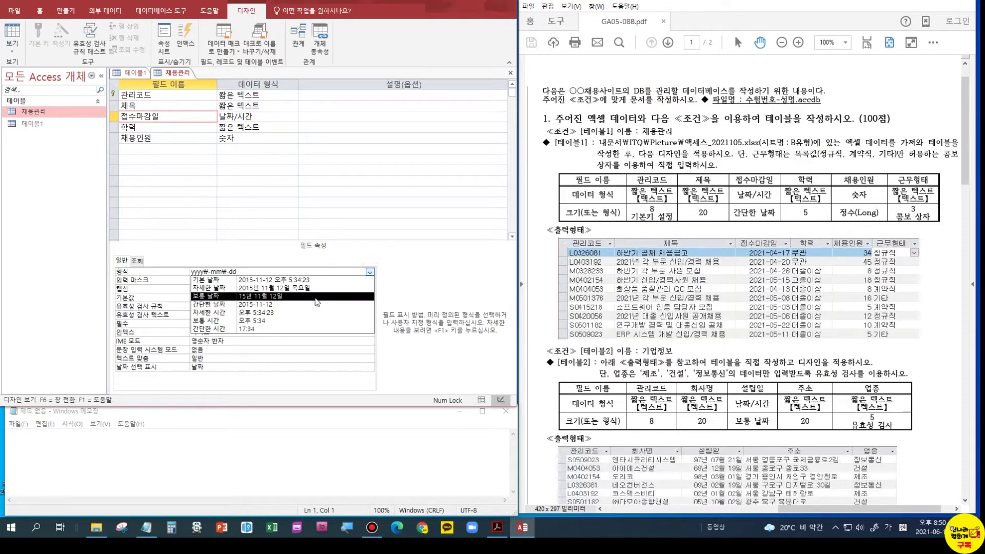
{"action": "left_click", "coordinate": [314, 304]}
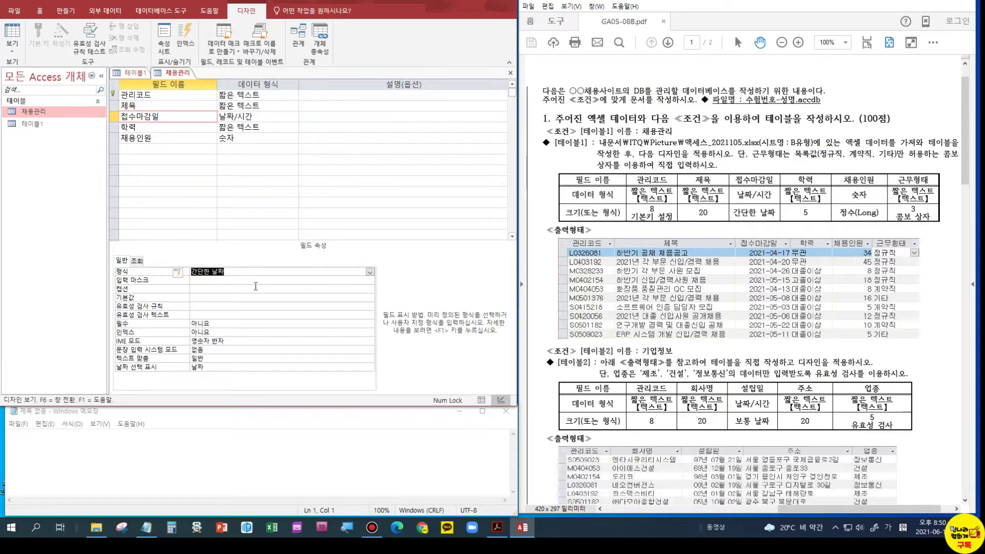
Step: Set the field size of the 학력 text field to 5
{"action": "left_click", "coordinate": [171, 127]}
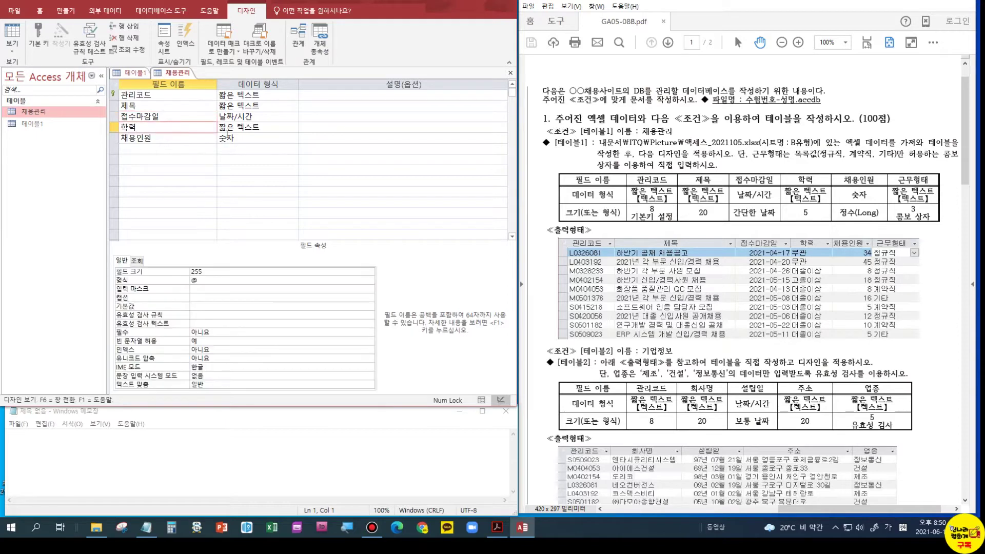
{"action": "left_click", "coordinate": [227, 128]}
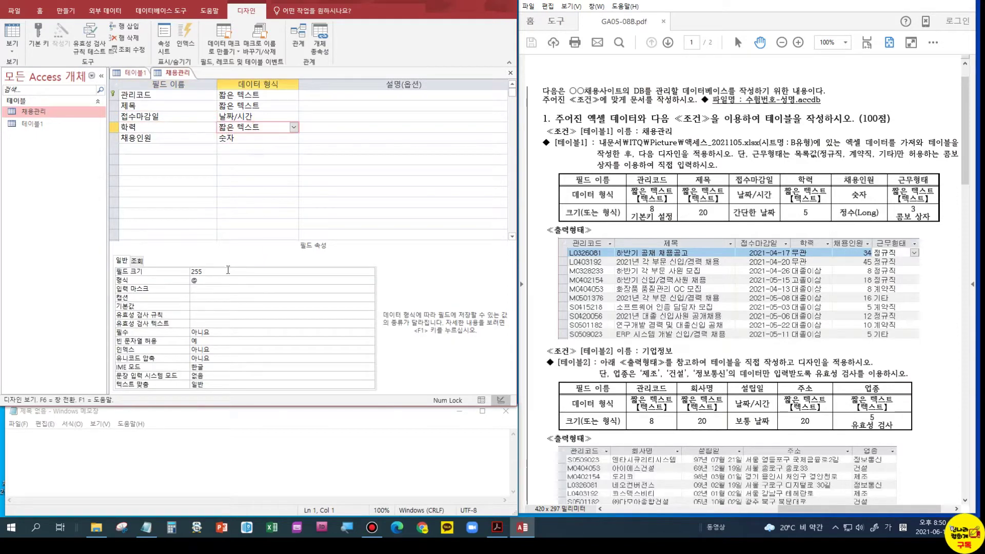
{"action": "left_click", "coordinate": [227, 270]}
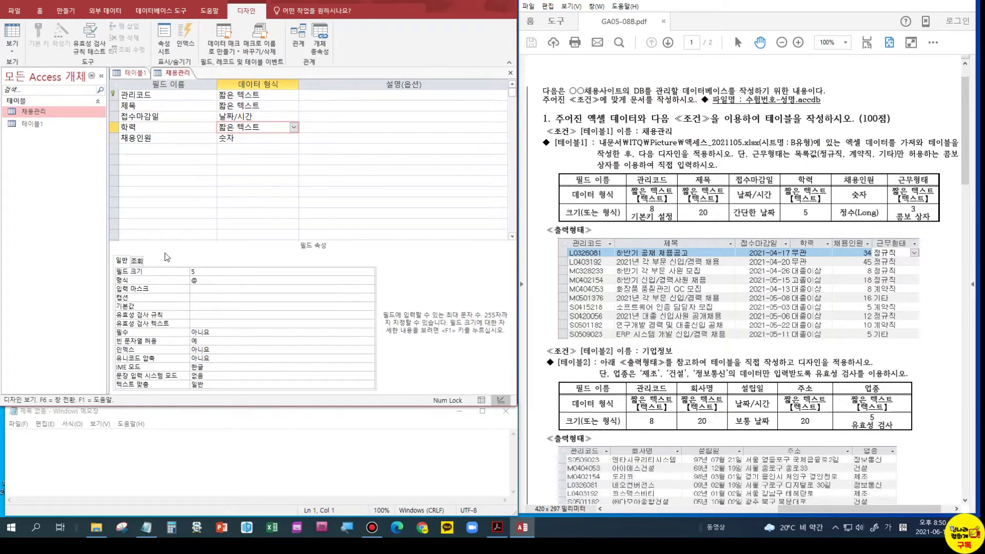
Step: Set the field size of the 채용인원 number field to 정수(Long)
{"action": "left_click", "coordinate": [165, 137]}
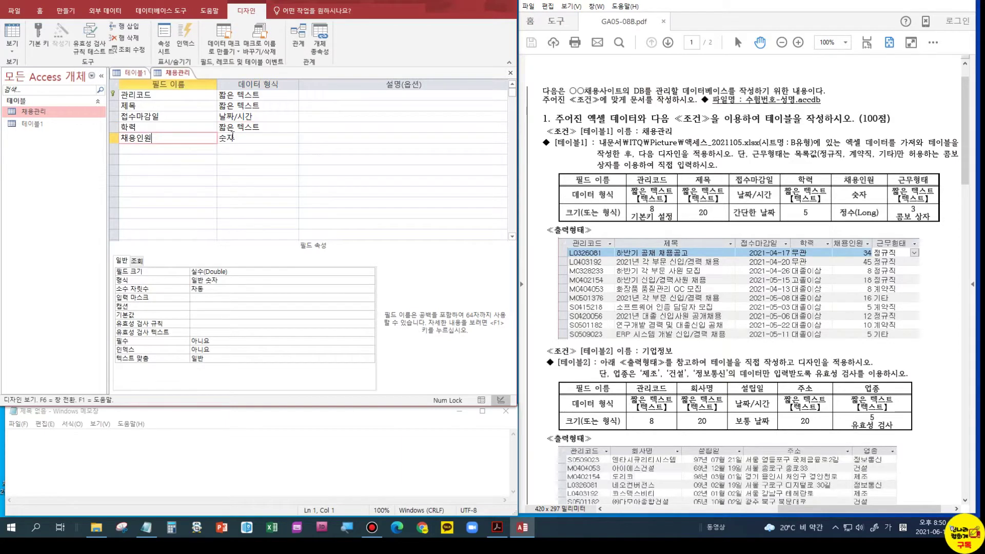
{"action": "left_click", "coordinate": [233, 271]}
{"action": "left_click", "coordinate": [371, 272]}
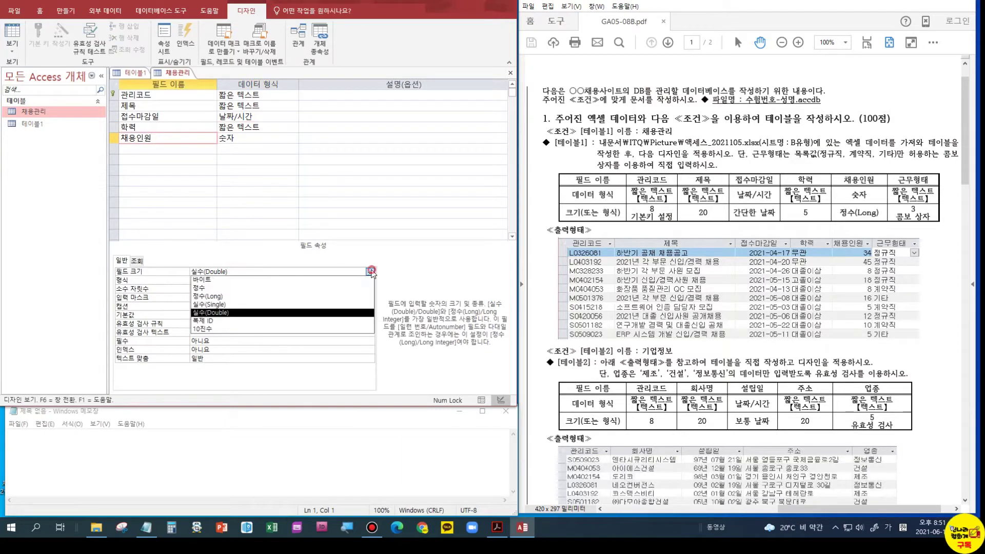
{"action": "left_click", "coordinate": [238, 296]}
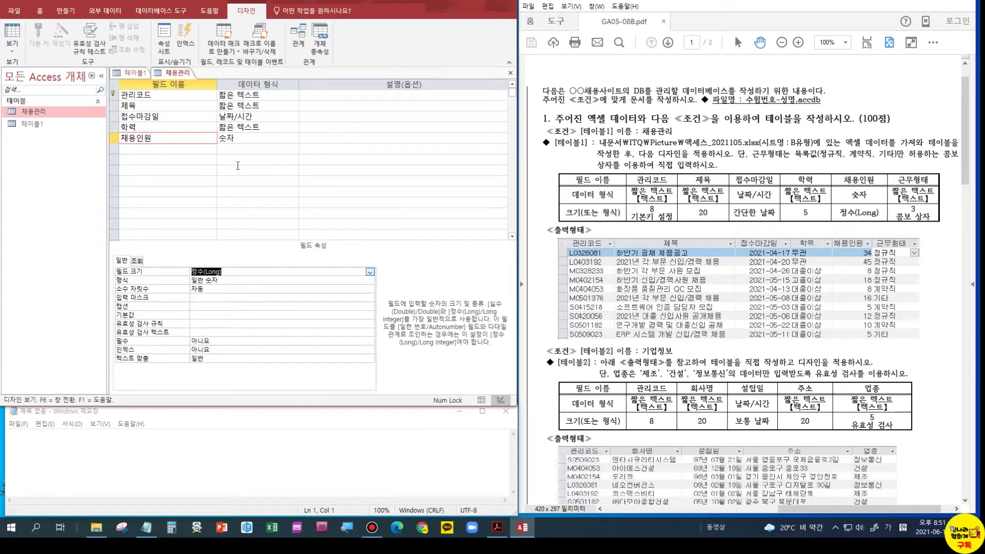
Step: Add a field named 근무형태 below 채용인원 with the data type 짧은 텍스트
{"action": "left_click", "coordinate": [167, 149]}
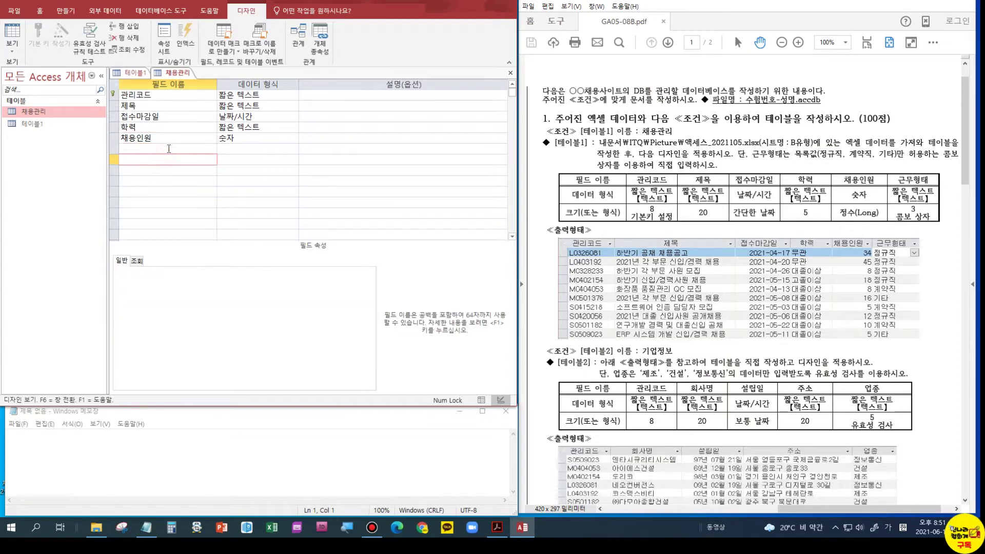
{"action": "type", "text": "ㄱ근무형ㅌ"}
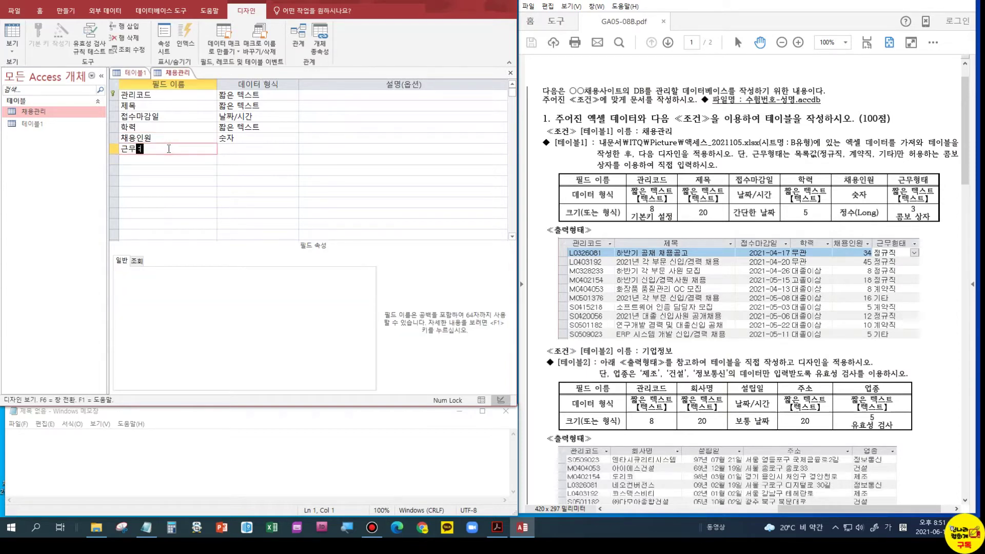
{"action": "type", "text": "ㅐ"}
{"action": "key", "text": "Tab"}
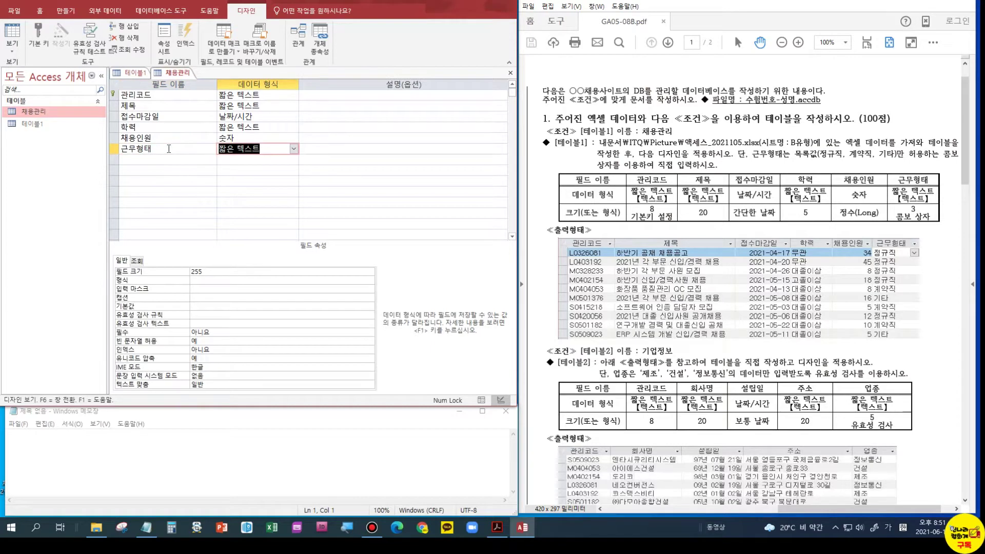
Step: Set the 근무형태 field's size to 3 and its display control to 콤보 상자
{"action": "double_click", "coordinate": [215, 273]}
{"action": "type", "text": "3"}
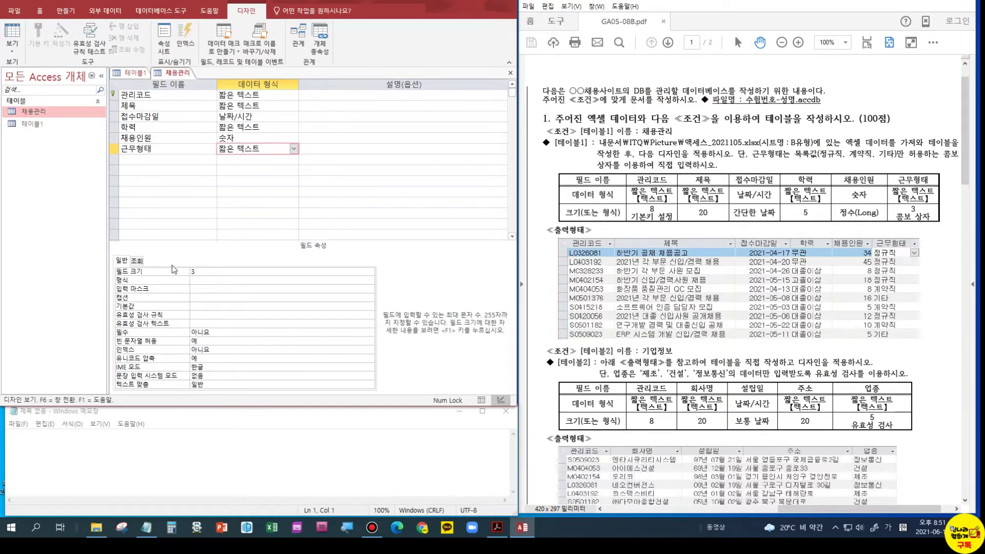
{"action": "left_click", "coordinate": [137, 261]}
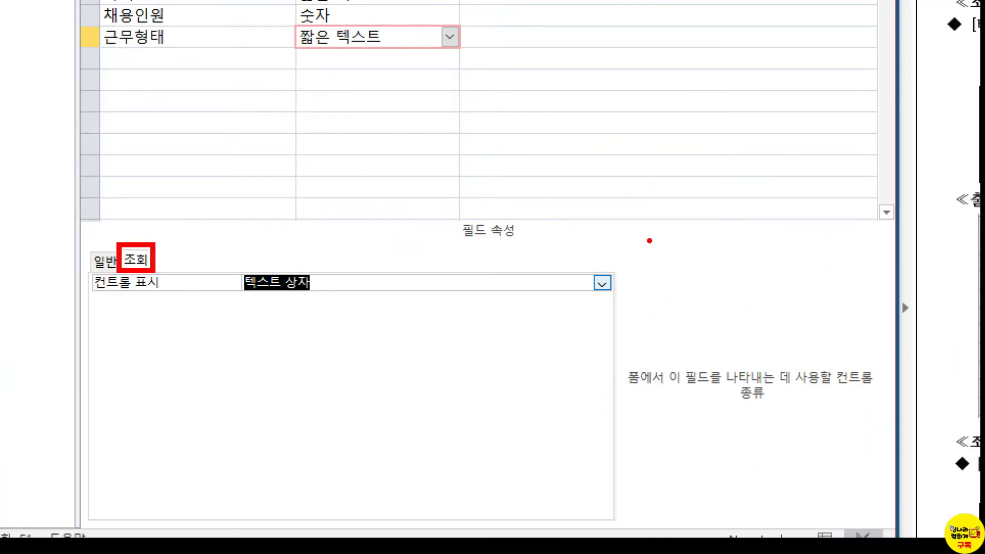
{"action": "left_click_drag", "start_coordinate": [580, 246], "coordinate": [624, 300]}
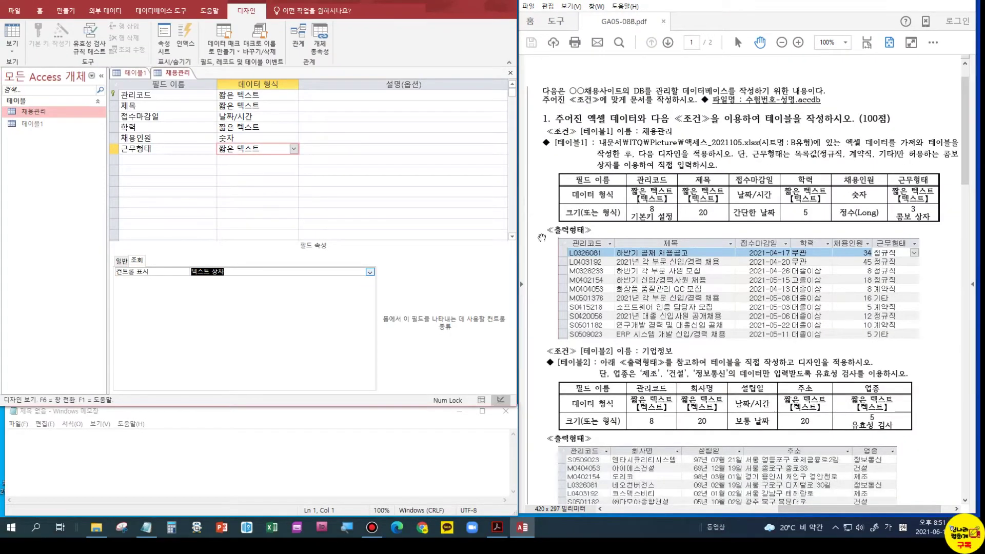
{"action": "left_click", "coordinate": [370, 272]}
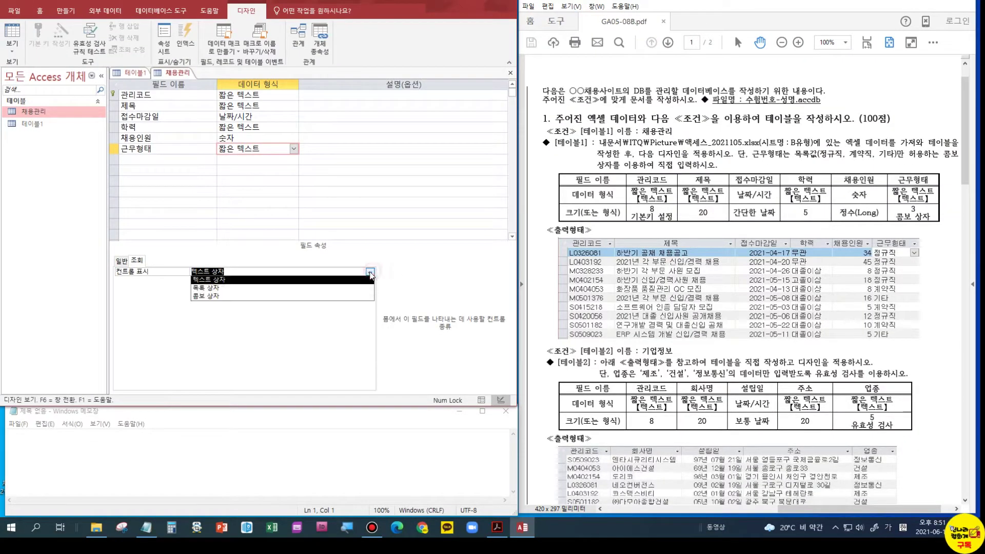
{"action": "left_click", "coordinate": [257, 297]}
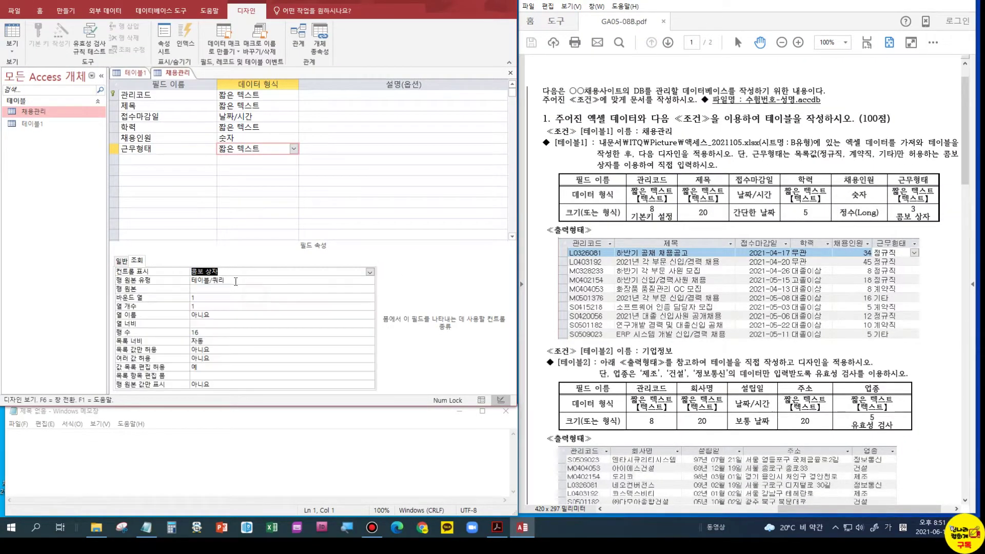
Step: Set the row source type of the 근무형태 combo box to 값 목록
{"action": "left_click", "coordinate": [298, 281]}
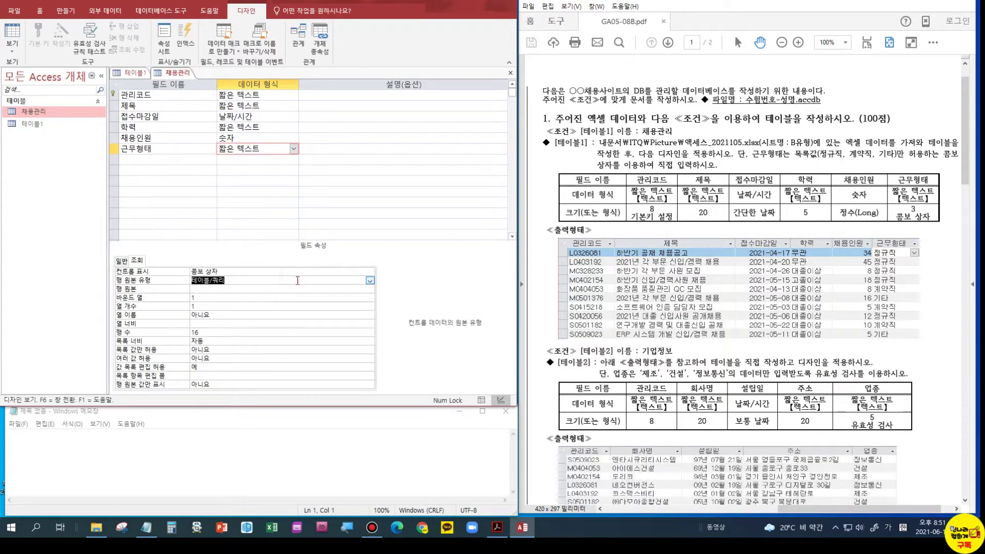
{"action": "left_click", "coordinate": [369, 281]}
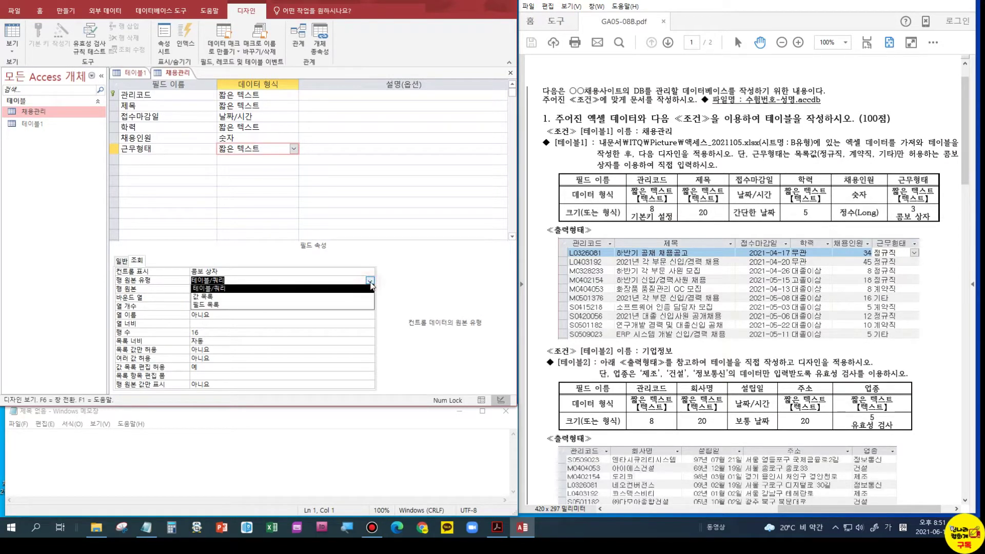
{"action": "left_click", "coordinate": [260, 297]}
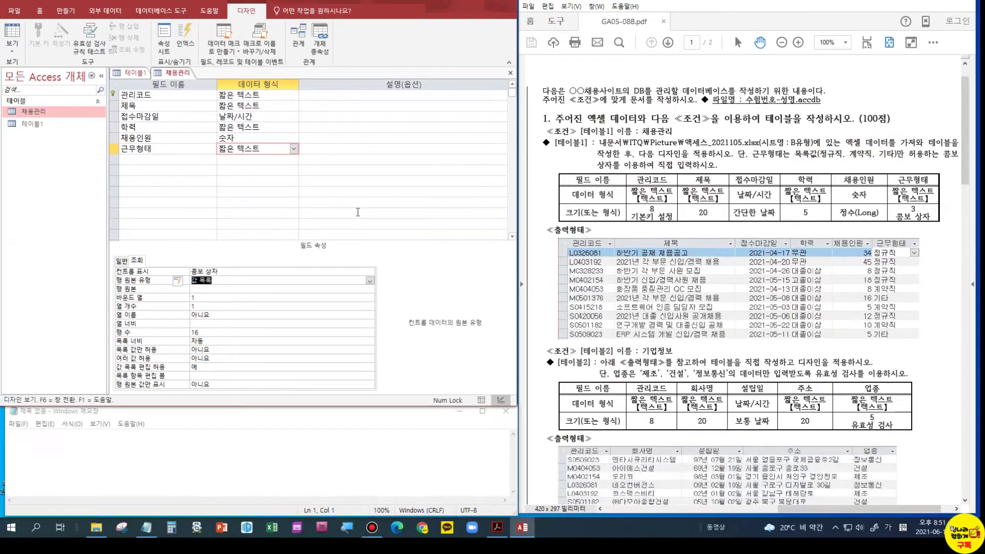
Step: Enter 정규직;계약직;기타 as the row source of the 근무형태 combo box
{"action": "left_click", "coordinate": [213, 288]}
{"action": "type", "text": "ㅈ"}
{"action": "type", "text": "규직"}
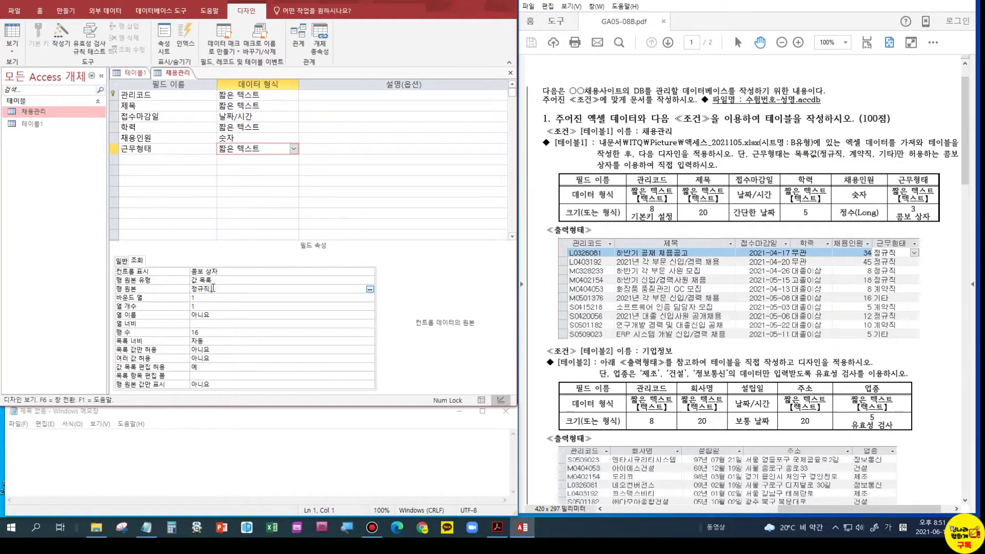
{"action": "type", "text": ";계약직;기타"}
{"action": "key", "text": "Up"}
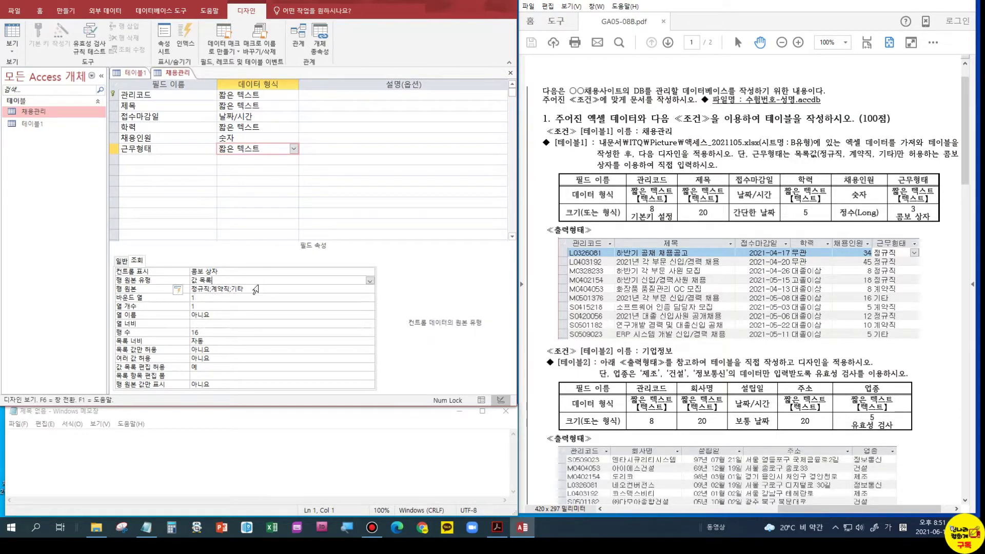
{"action": "key", "text": "Down"}
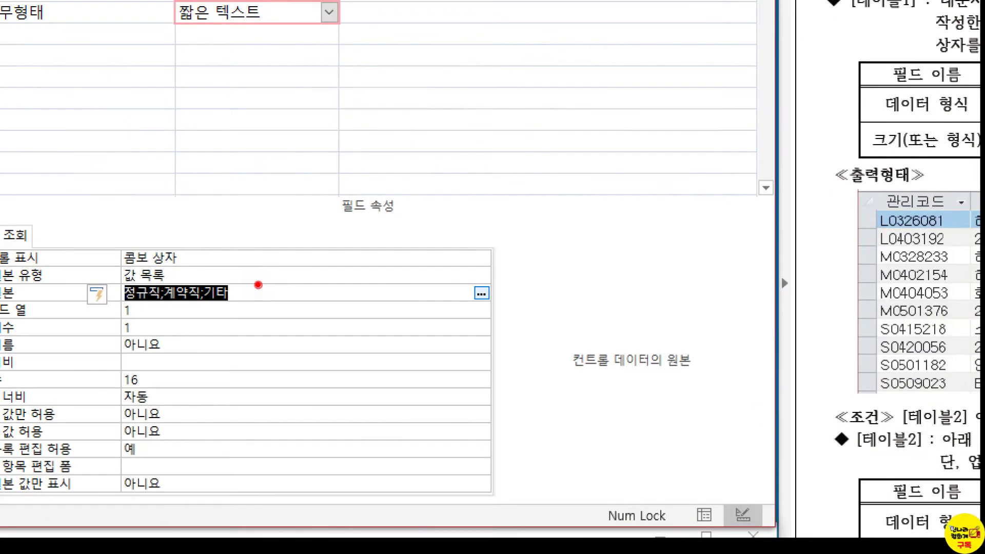
{"action": "left_click", "coordinate": [162, 314]}
{"action": "mouse_move", "coordinate": [163, 331]}
{"action": "left_mouse_down"}
{"action": "mouse_move", "coordinate": [163, 342]}
{"action": "mouse_move", "coordinate": [204, 343]}
{"action": "left_mouse_up"}
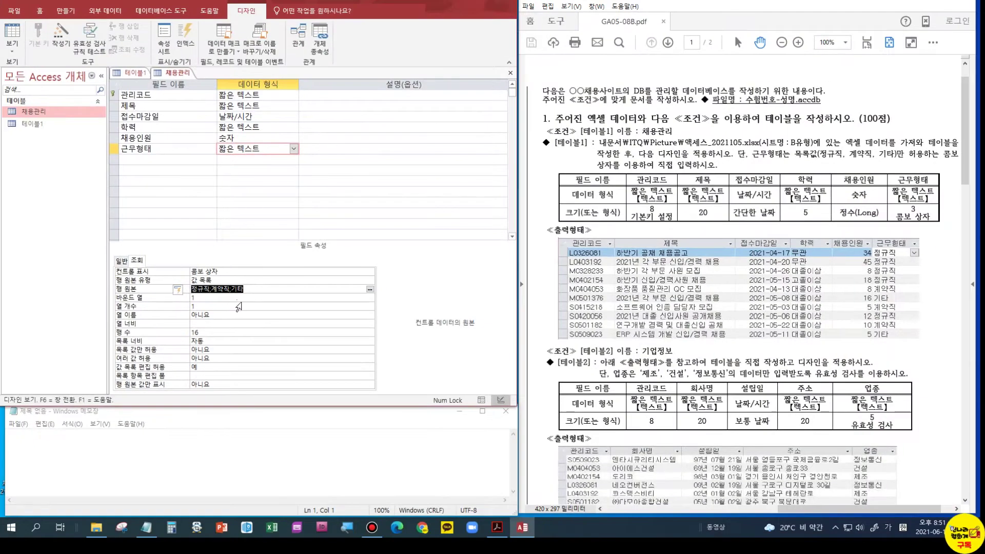
{"action": "left_click", "coordinate": [225, 313]}
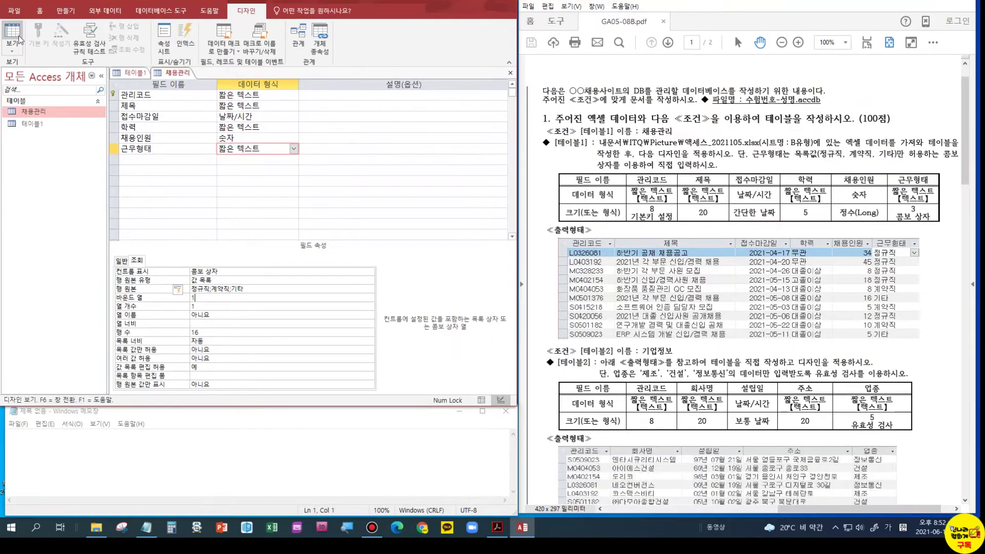
Step: Save the 채용관리 design, accepting the reduced field sizes, and switch the table to datasheet view
{"action": "left_click", "coordinate": [19, 38]}
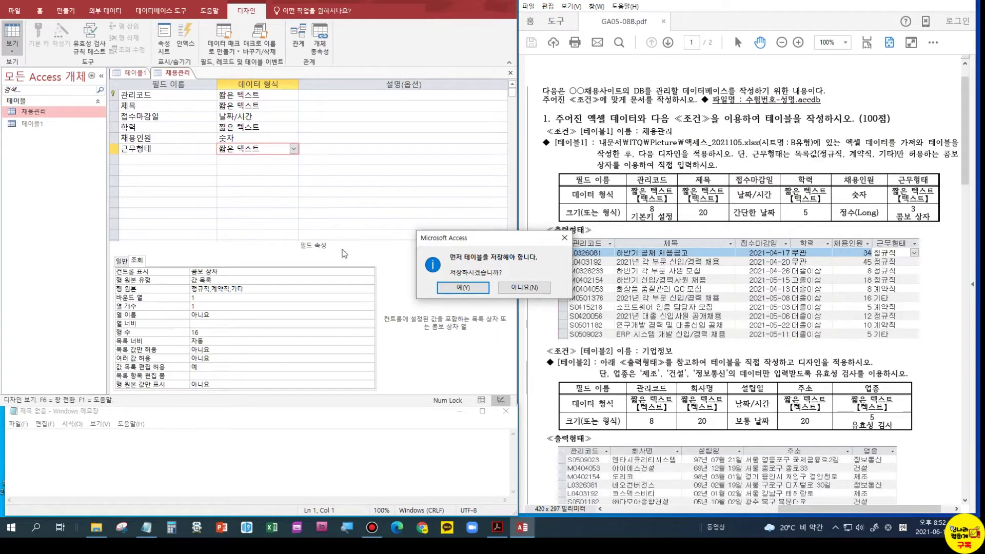
{"action": "left_click", "coordinate": [473, 288]}
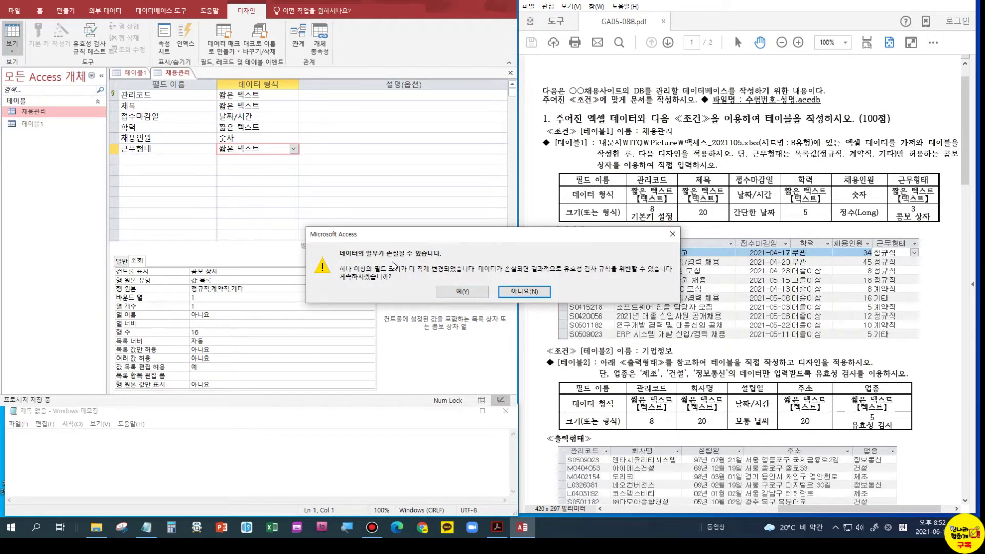
{"action": "left_click", "coordinate": [462, 292]}
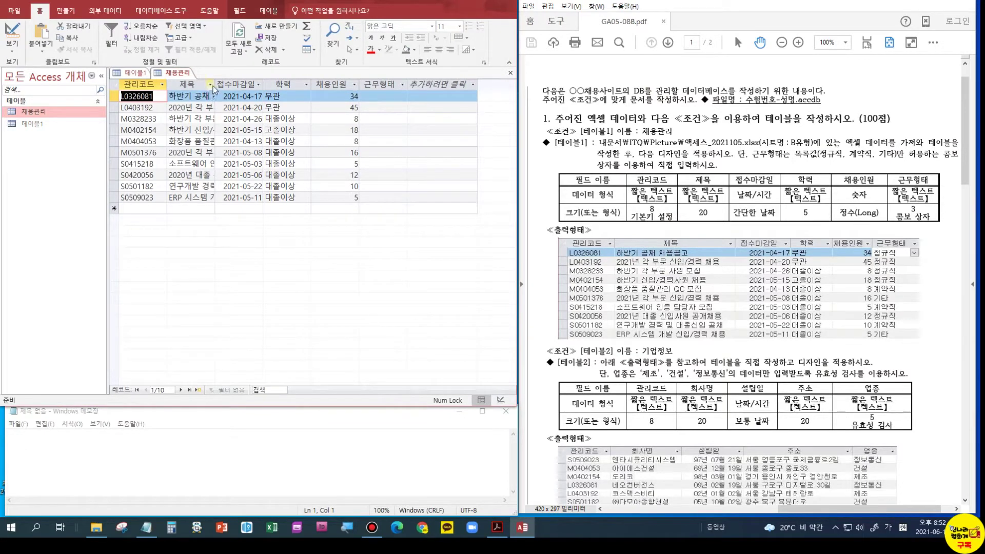
Step: Widen the 제목 column of the 채용관리 datasheet to fit its longest entry
{"action": "left_click_drag", "start_coordinate": [214, 82], "coordinate": [236, 82]}
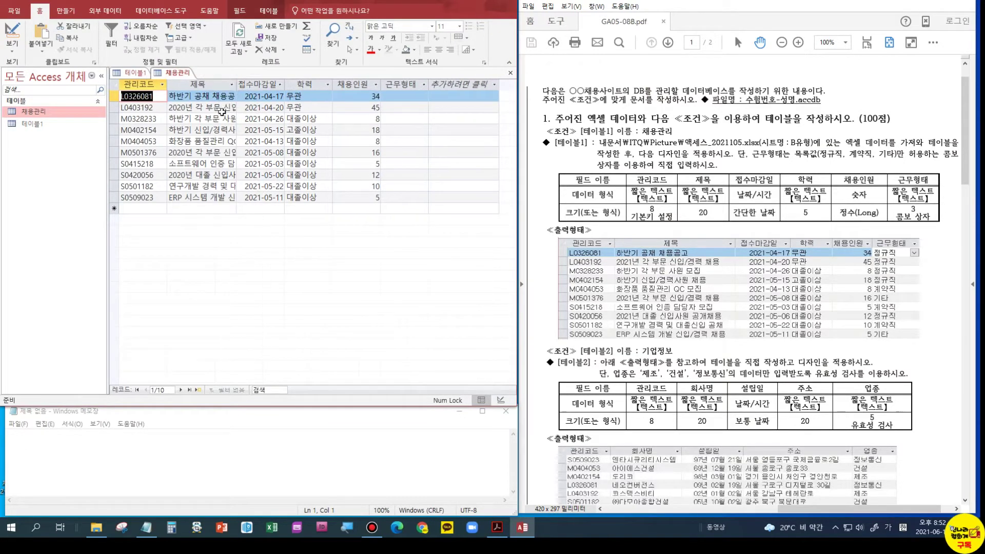
{"action": "left_click", "coordinate": [236, 85]}
{"action": "left_click", "coordinate": [237, 84]}
{"action": "double_click", "coordinate": [237, 83]}
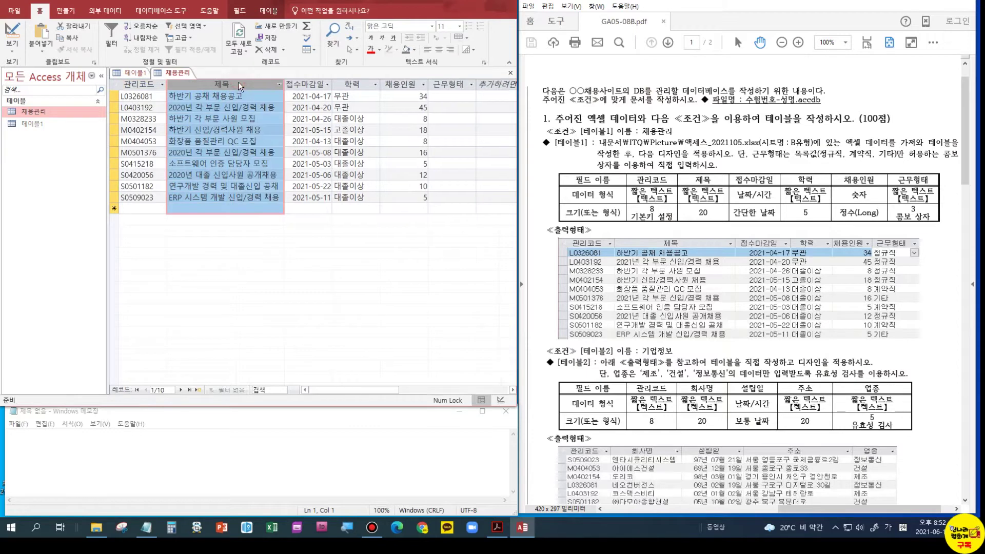
Step: Choose 정규직 as the 근무형태 of the first four records
{"action": "left_click", "coordinate": [441, 96]}
{"action": "left_click", "coordinate": [470, 97]}
{"action": "left_click", "coordinate": [464, 108]}
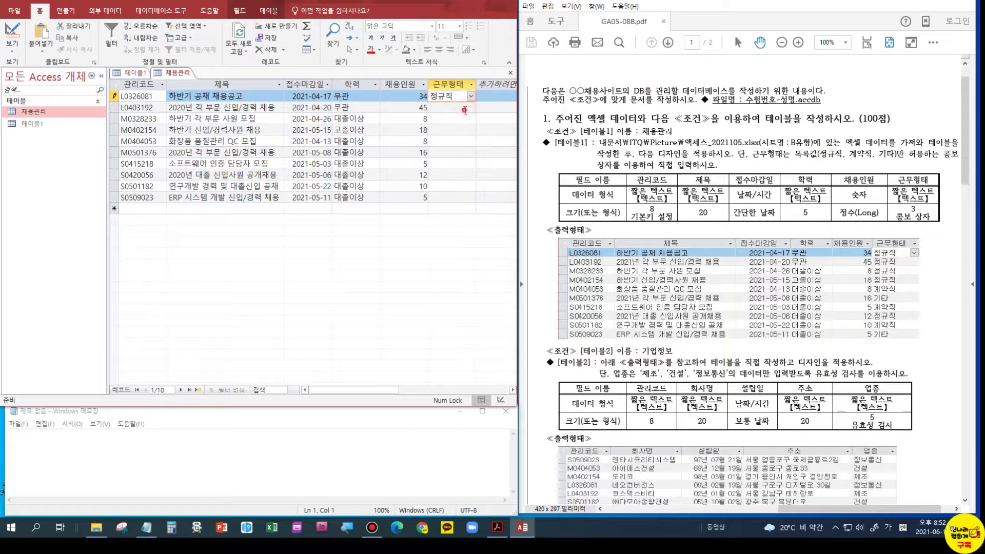
{"action": "left_click", "coordinate": [466, 110]}
{"action": "left_click", "coordinate": [471, 108]}
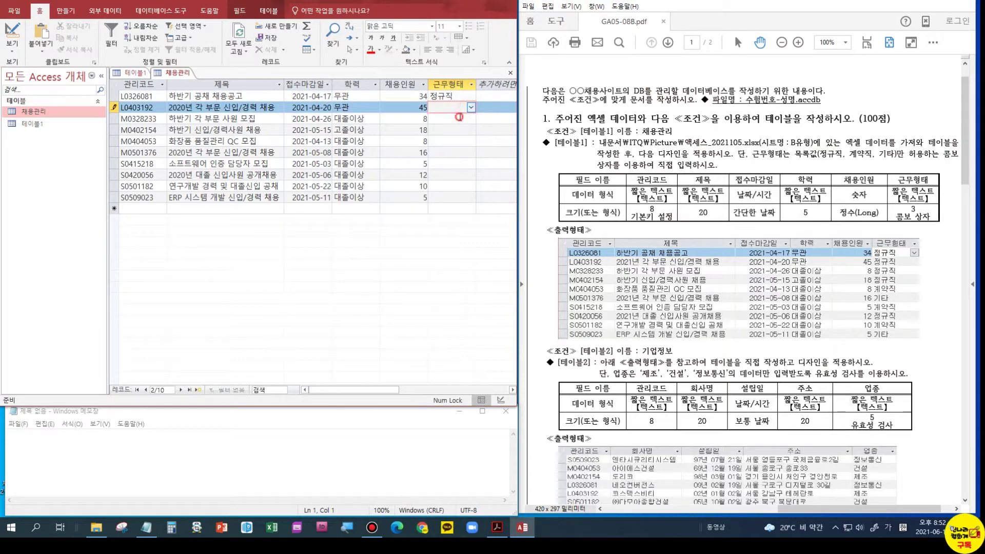
{"action": "left_click", "coordinate": [461, 119]}
{"action": "left_click", "coordinate": [468, 119]}
{"action": "left_click", "coordinate": [471, 120]}
{"action": "left_click", "coordinate": [442, 130]}
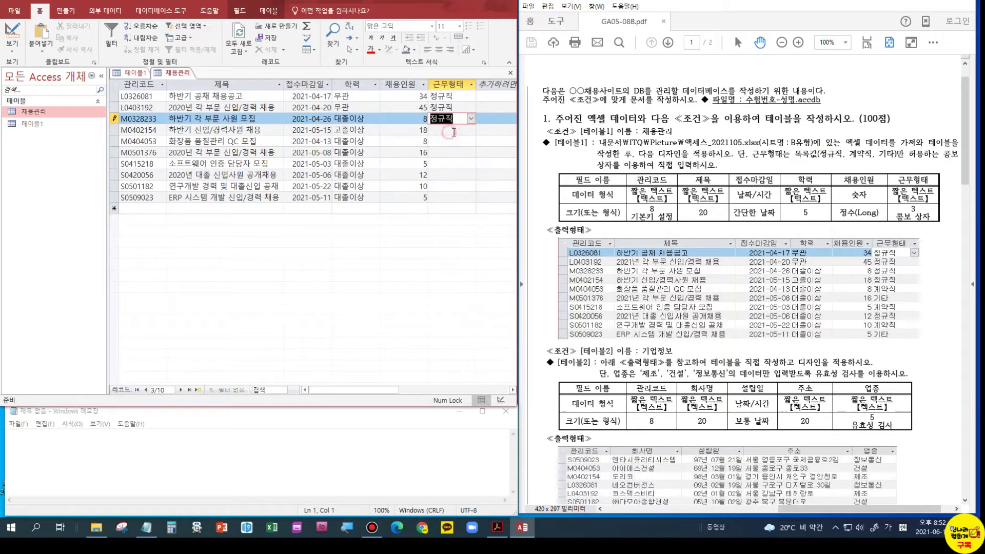
{"action": "left_click", "coordinate": [462, 130]}
{"action": "left_click", "coordinate": [470, 130]}
{"action": "left_click", "coordinate": [456, 141]}
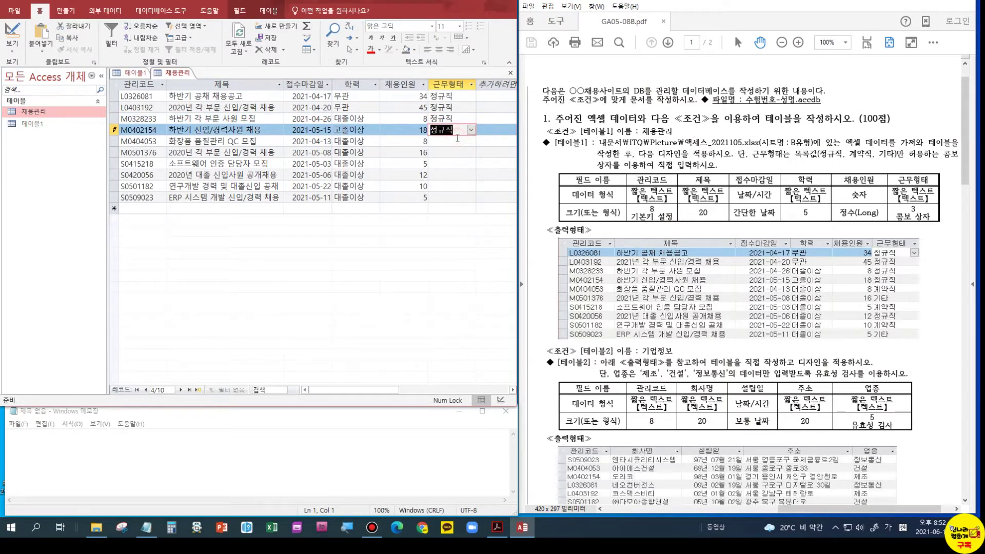
Step: Choose 계약직, 기타 and 계약직 as the 근무형태 of the fifth, sixth and seventh records respectively
{"action": "left_click", "coordinate": [457, 143]}
{"action": "left_click", "coordinate": [471, 141]}
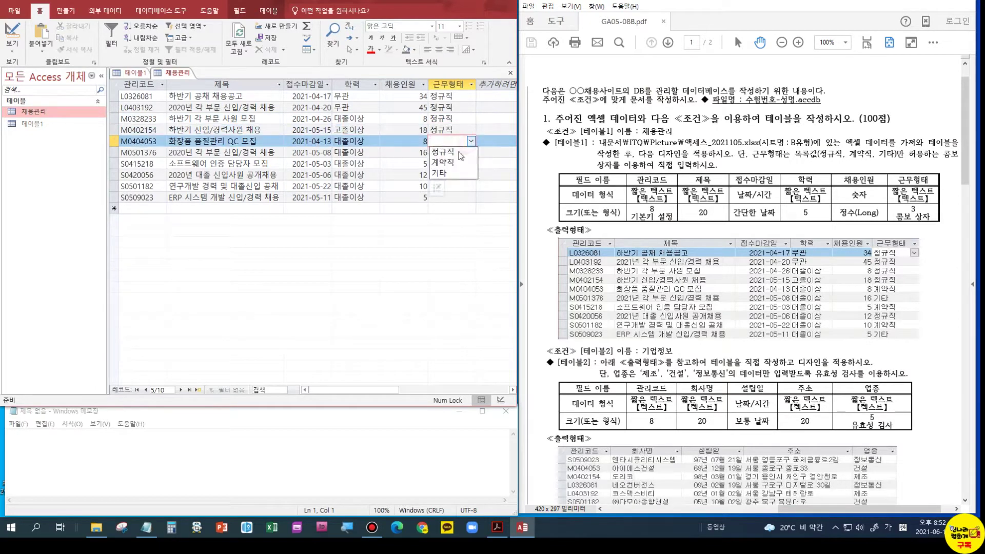
{"action": "left_click", "coordinate": [454, 163]}
{"action": "left_click", "coordinate": [452, 152]}
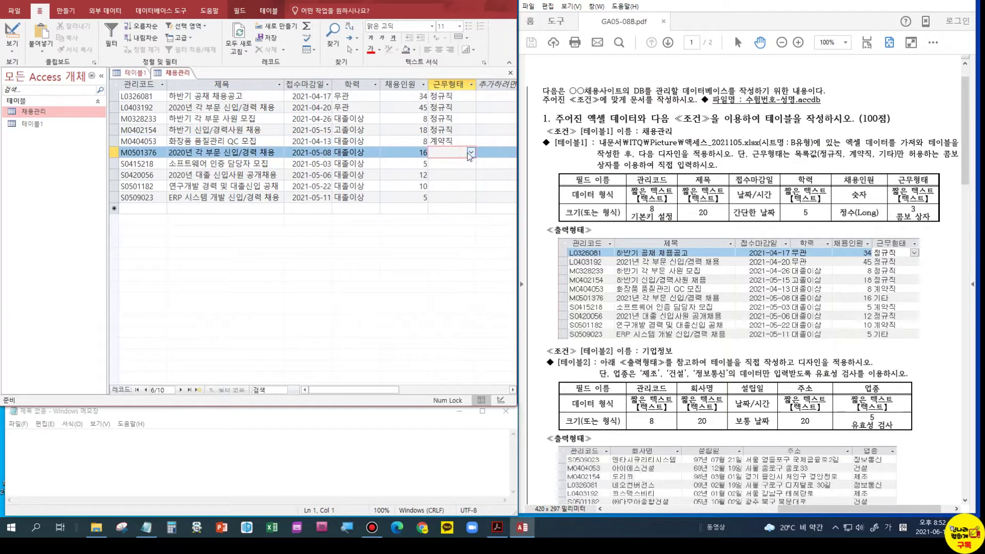
{"action": "left_click", "coordinate": [471, 152]}
{"action": "left_click", "coordinate": [446, 185]}
{"action": "left_click", "coordinate": [454, 164]}
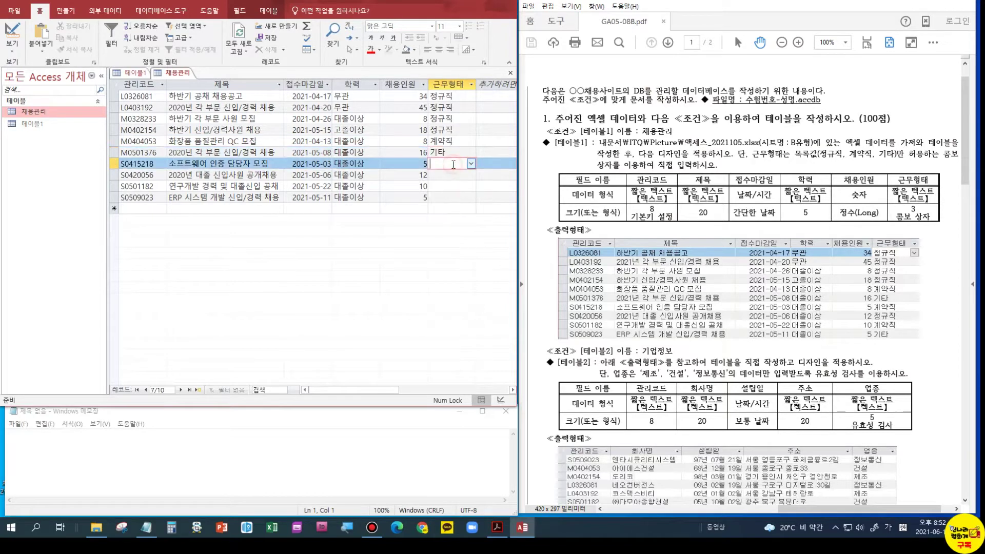
{"action": "left_click", "coordinate": [471, 163]}
{"action": "left_click", "coordinate": [455, 185]}
Step: Choose 정규직, 계약직 and 기타 as the 근무형태 of the eighth, ninth and tenth records respectively
{"action": "left_click", "coordinate": [458, 175]}
{"action": "left_click", "coordinate": [470, 175]}
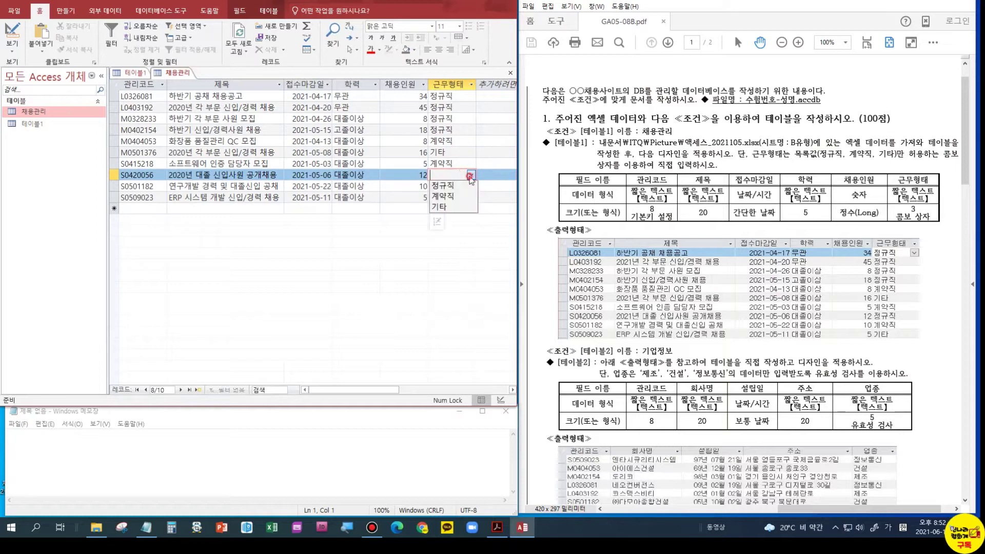
{"action": "left_click", "coordinate": [455, 186]}
{"action": "left_click", "coordinate": [456, 186]}
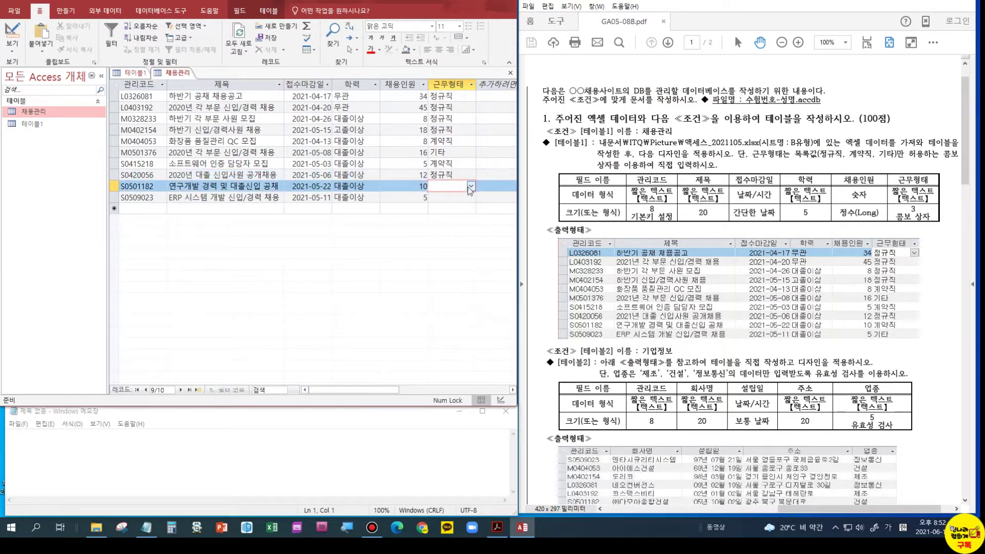
{"action": "left_click", "coordinate": [471, 186]}
{"action": "left_click", "coordinate": [453, 209]}
{"action": "left_click", "coordinate": [455, 197]}
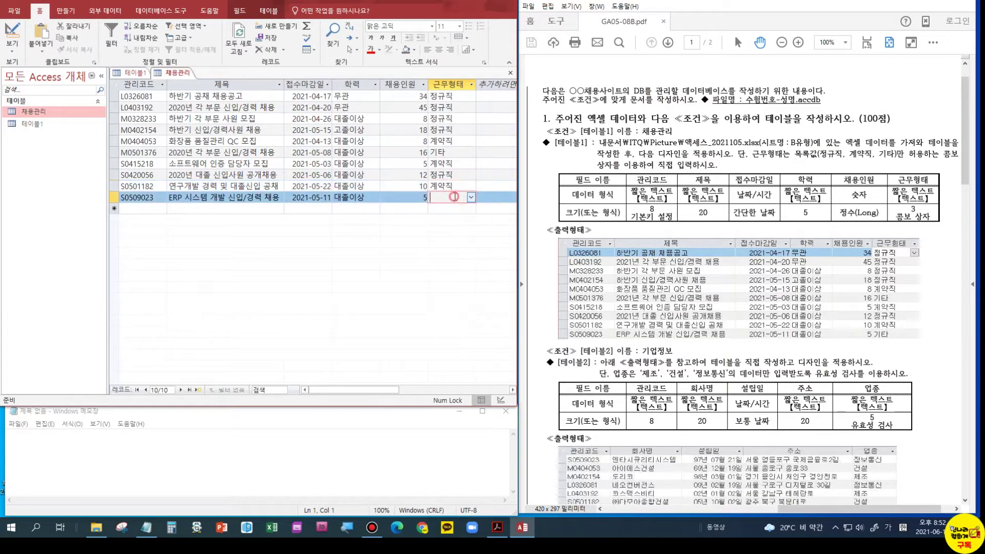
{"action": "left_click", "coordinate": [471, 197]}
{"action": "left_click", "coordinate": [450, 229]}
{"action": "left_click", "coordinate": [486, 207]}
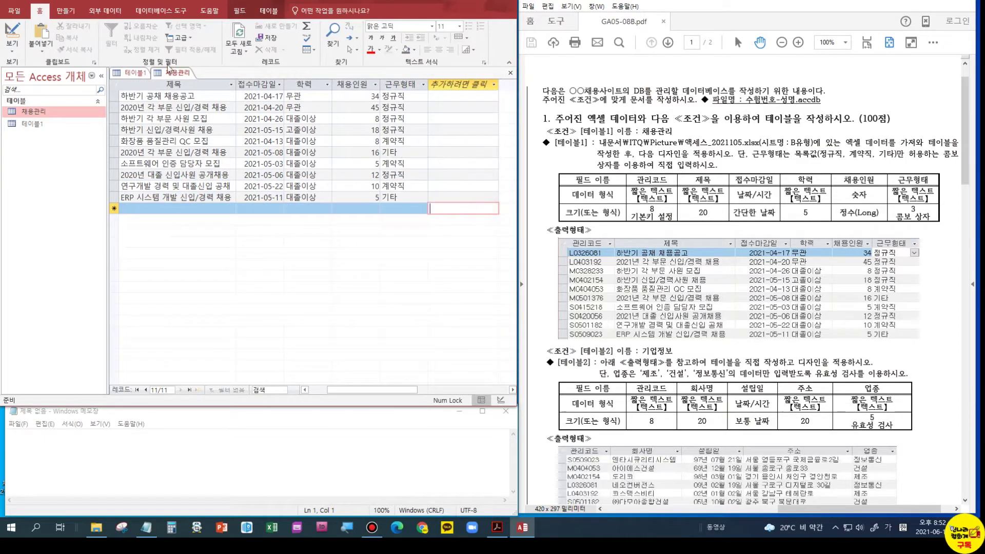
Step: Close the 채용관리 table and save its layout changes
{"action": "right_click", "coordinate": [167, 75]}
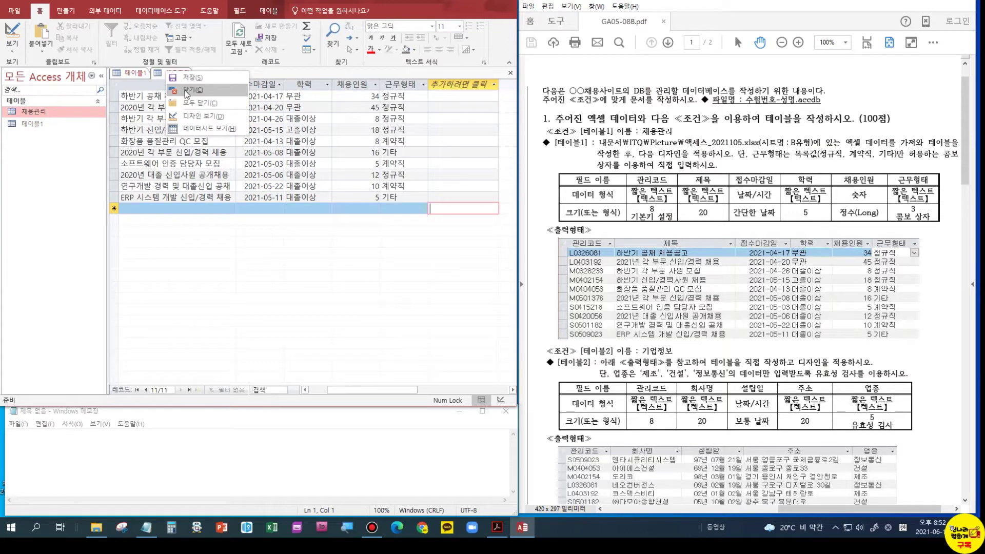
{"action": "left_click", "coordinate": [187, 91]}
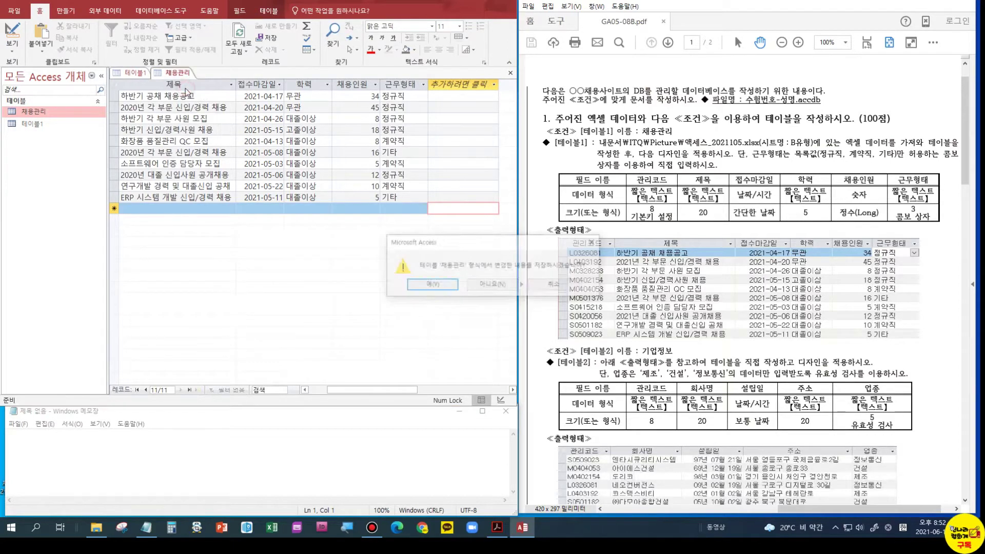
{"action": "left_click_drag", "start_coordinate": [466, 248], "coordinate": [343, 123]}
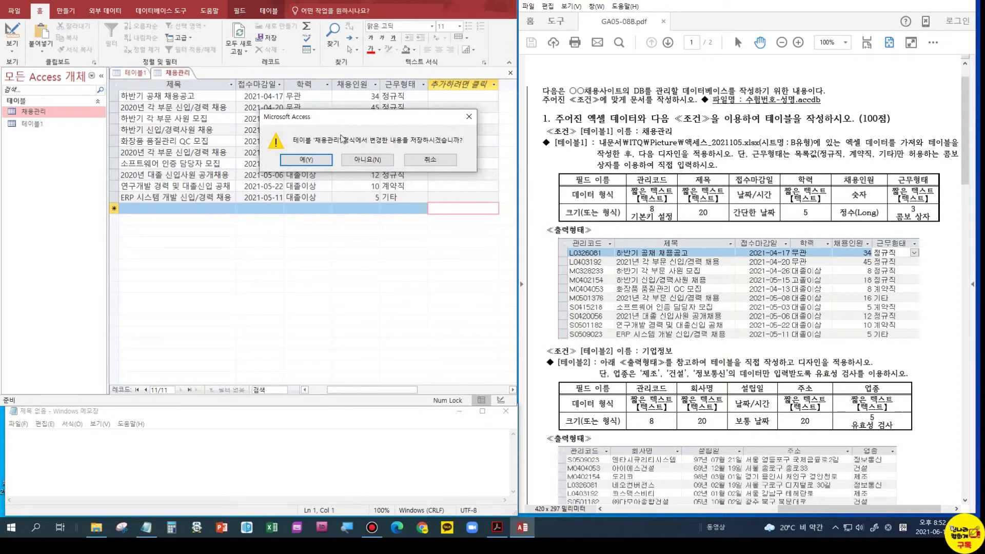
{"action": "left_click", "coordinate": [311, 160]}
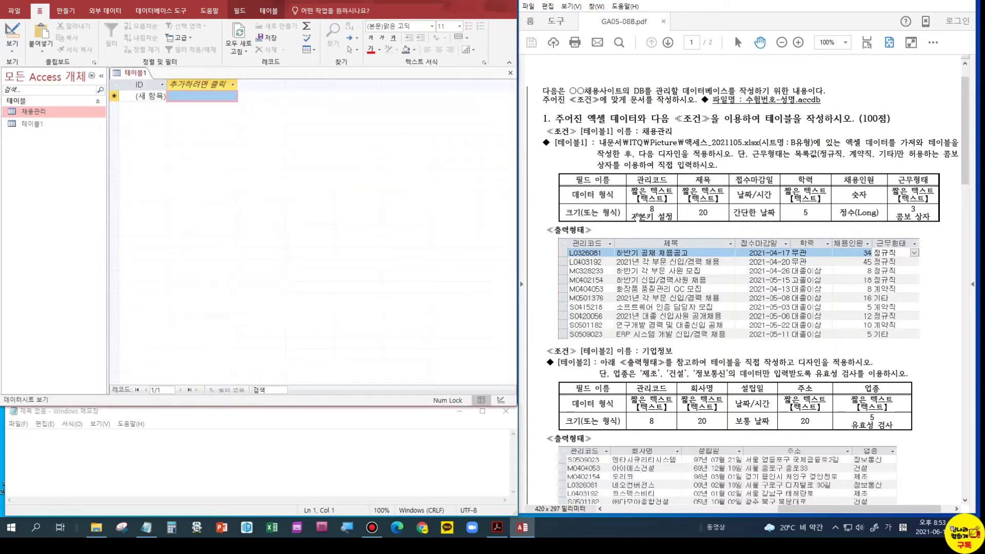
Step: Try to delete the 테이블1 table from the object list
{"action": "scroll", "coordinate": [635, 217], "scroll_direction": "down", "scroll_amount": 2}
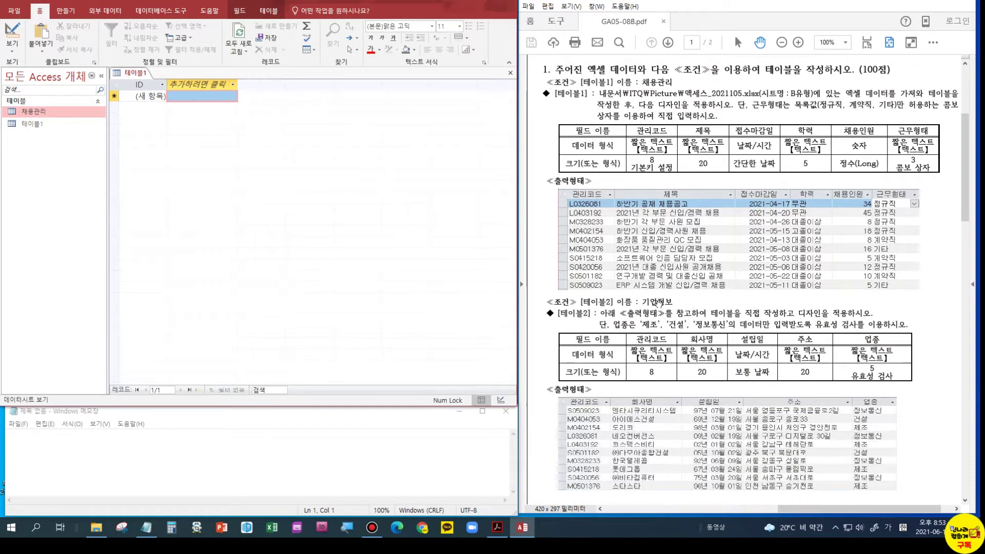
{"action": "left_click", "coordinate": [36, 128]}
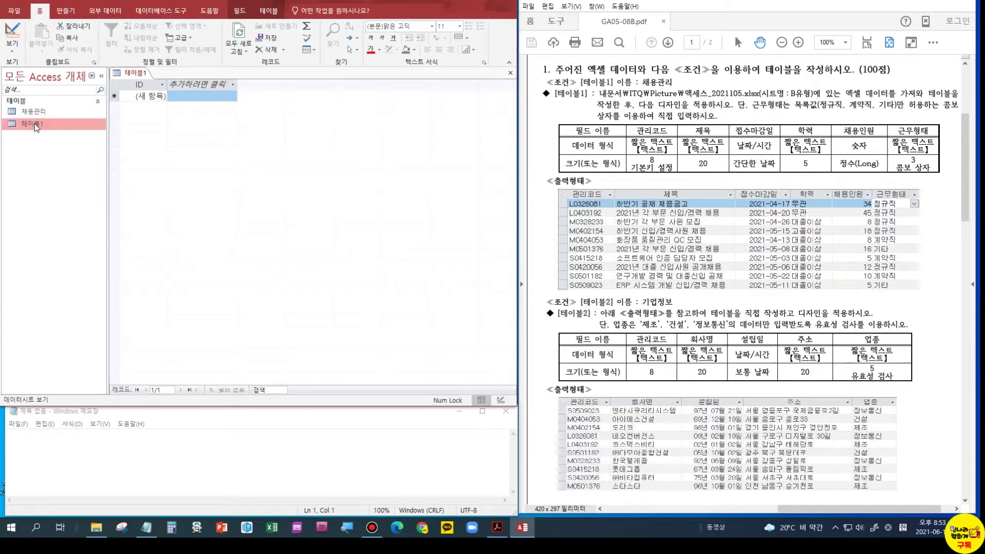
{"action": "right_click", "coordinate": [36, 127]}
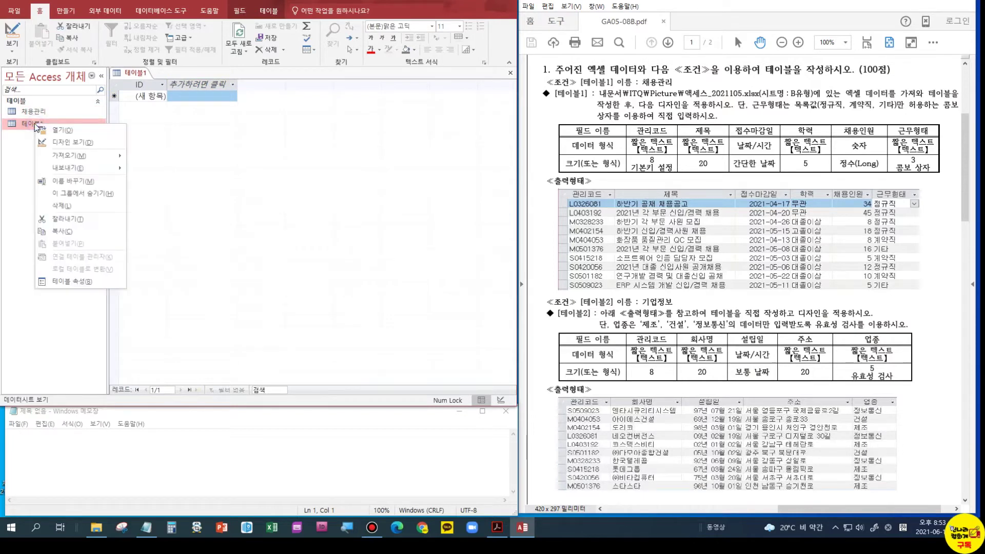
{"action": "left_click", "coordinate": [61, 205]}
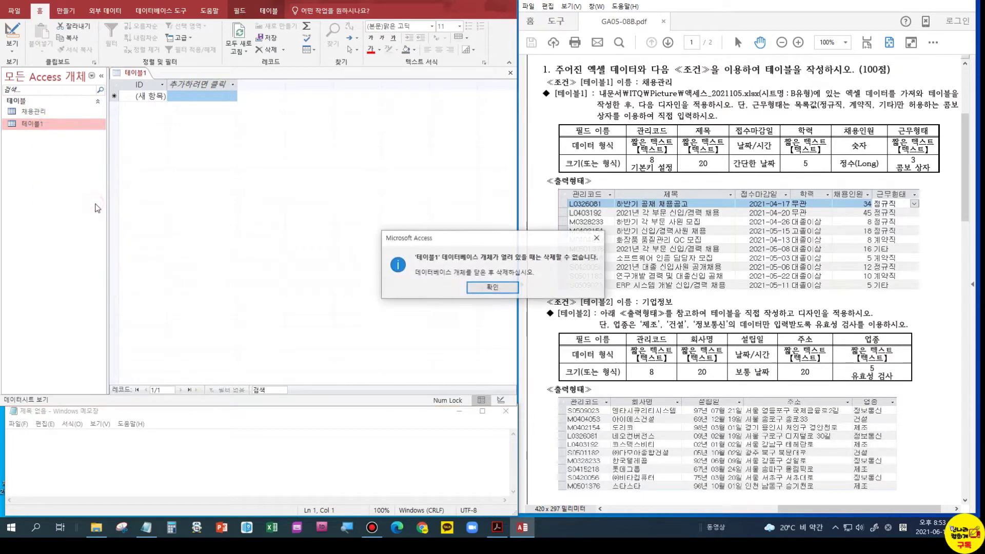
{"action": "left_click", "coordinate": [507, 288]}
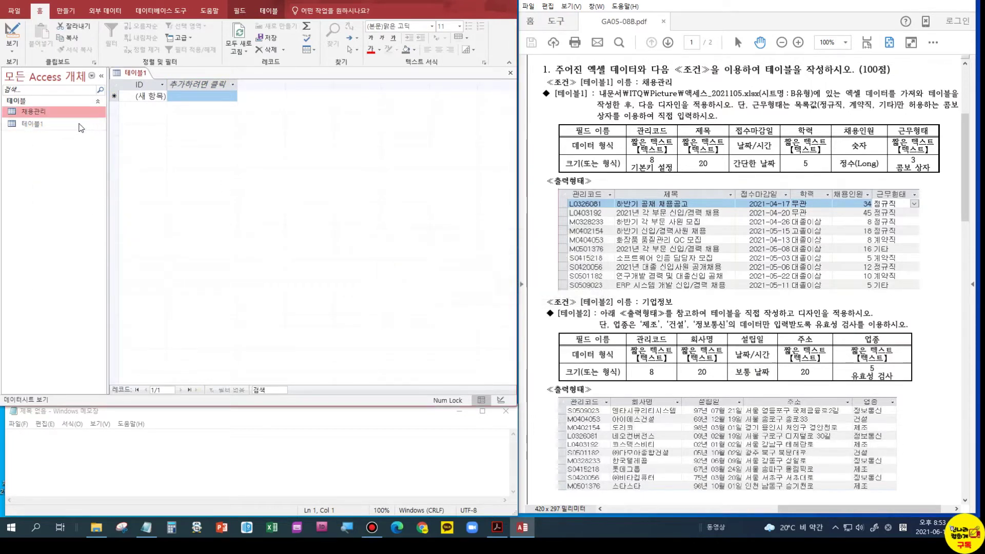
Step: Close the empty 테이블1 table and start a new table in Design View
{"action": "right_click", "coordinate": [44, 125]}
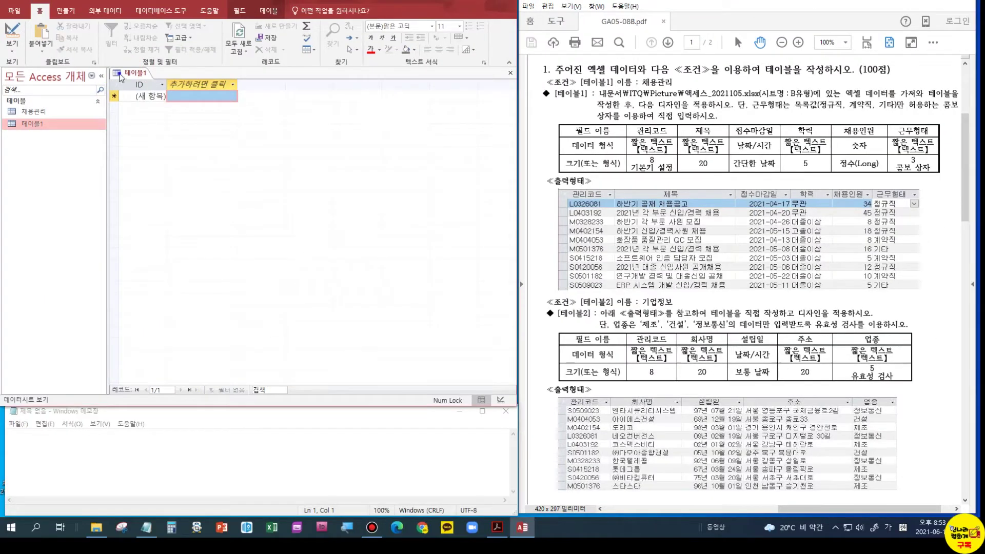
{"action": "right_click", "coordinate": [247, 20]}
{"action": "left_click", "coordinate": [139, 92]}
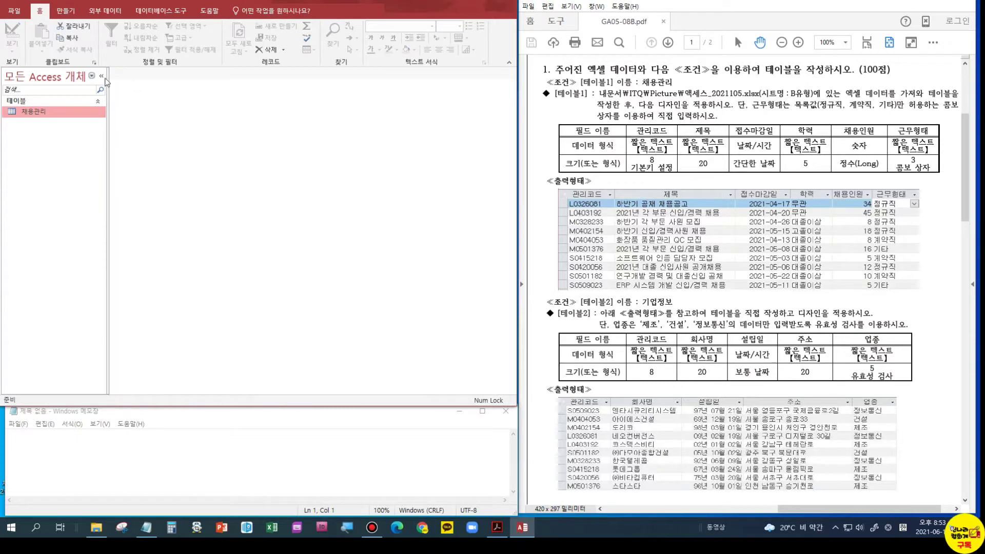
{"action": "left_click", "coordinate": [67, 11]}
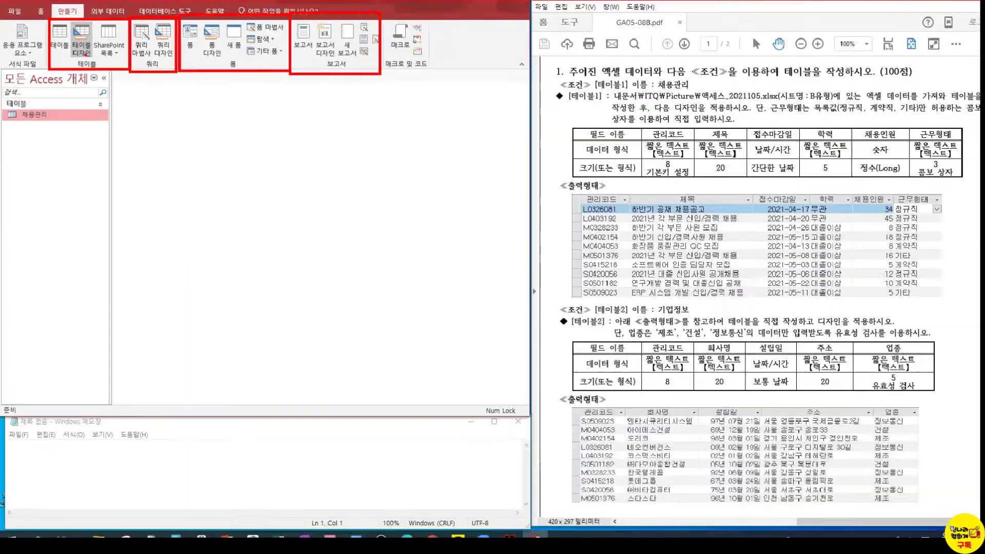
{"action": "left_click", "coordinate": [139, 77]}
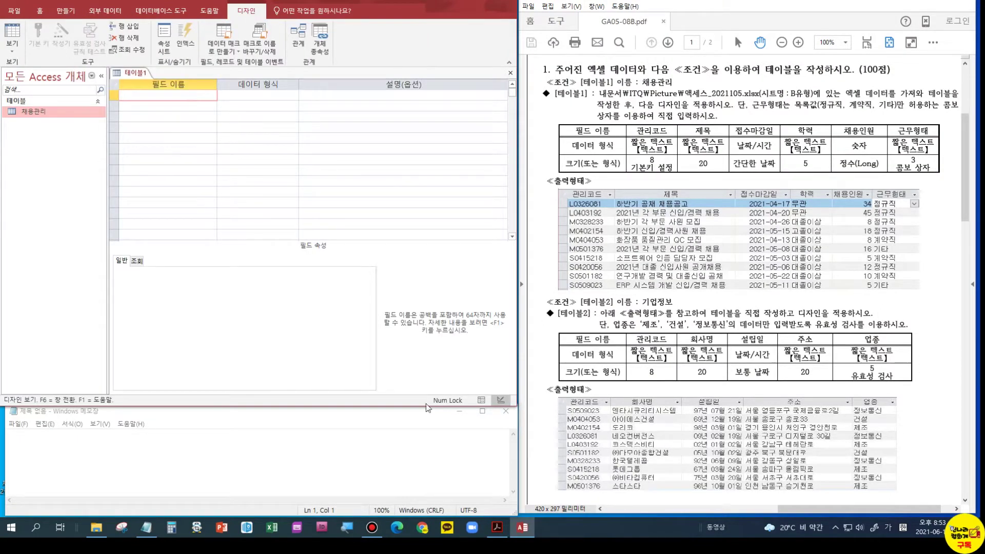
Step: Add the fields 관리코드 and 회사명 to the new table with data type 짧은 텍스트
{"action": "type", "text": "관리코드"}
{"action": "key", "text": "Tab"}
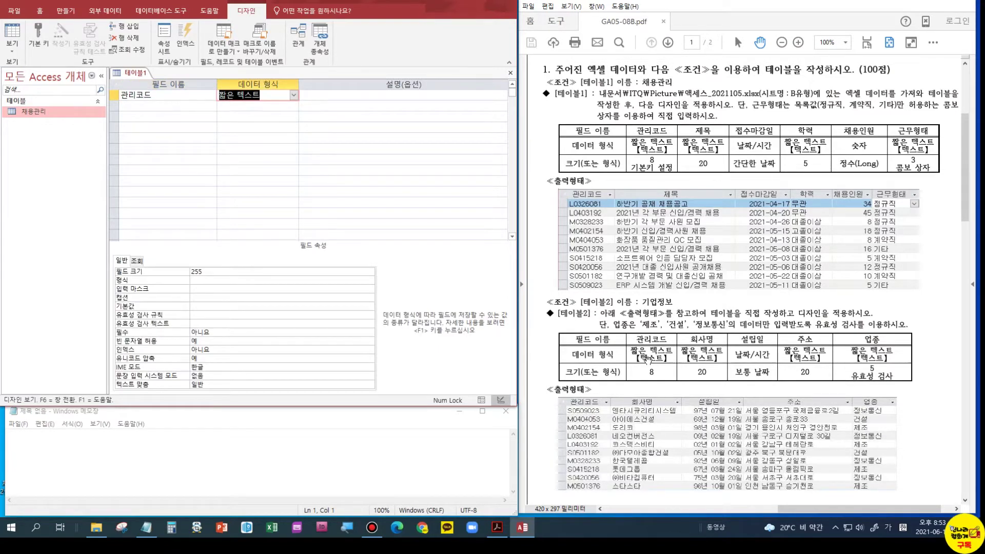
{"action": "key", "text": "Tab"}
{"action": "key", "text": "Tab"}
{"action": "type", "text": "회사명"}
{"action": "key", "text": "Tab"}
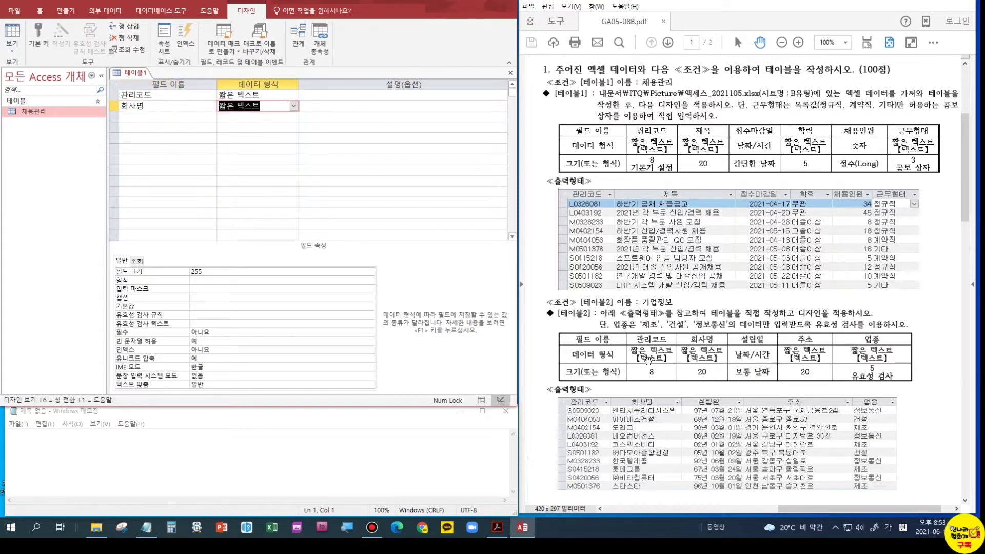
Step: Add the field 설립일 below 회사명 with data type 날짜/시간
{"action": "key", "text": "Tab"}
{"action": "key", "text": "Tab"}
{"action": "type", "text": "설ㄹ"}
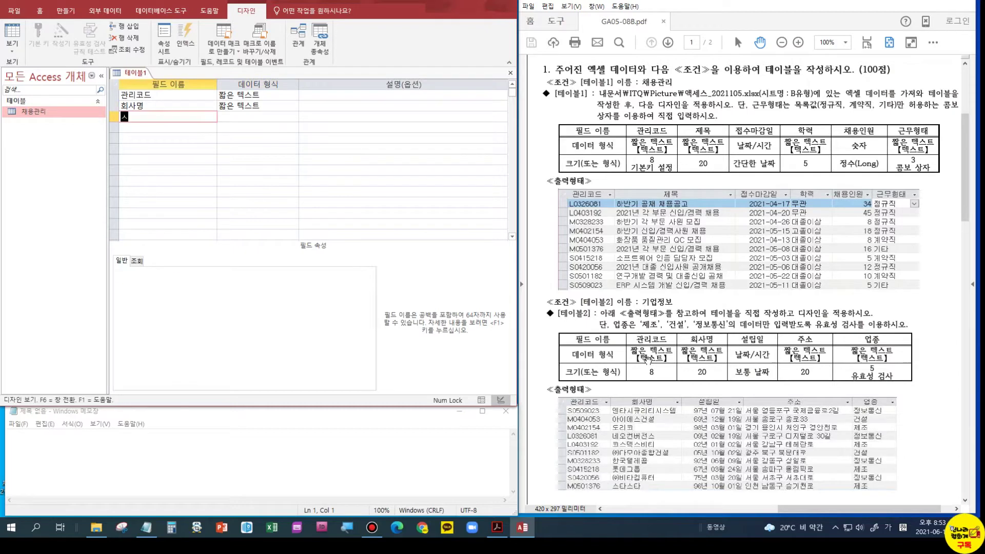
{"action": "type", "text": "일"}
{"action": "key", "text": "Tab"}
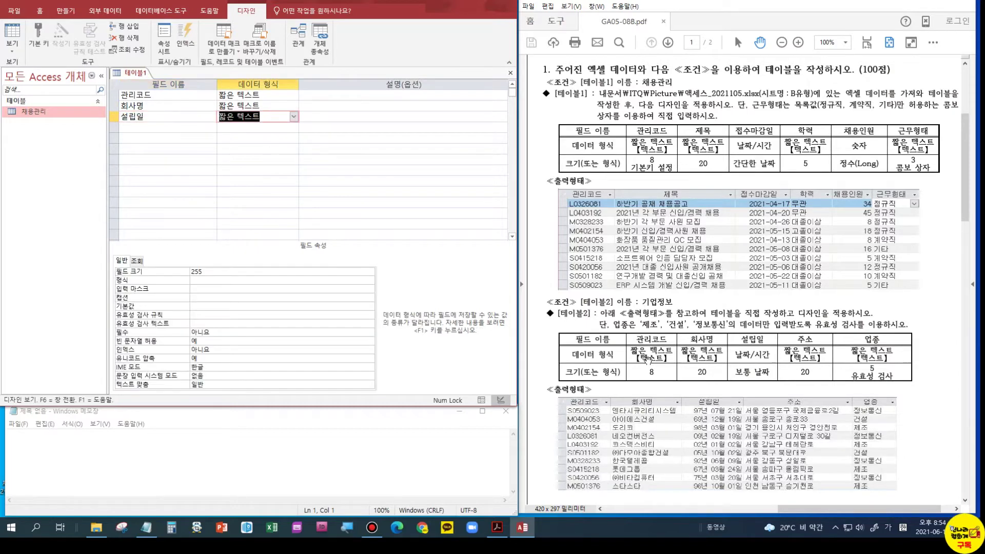
{"action": "left_click", "coordinate": [293, 116]}
{"action": "left_click", "coordinate": [245, 171]}
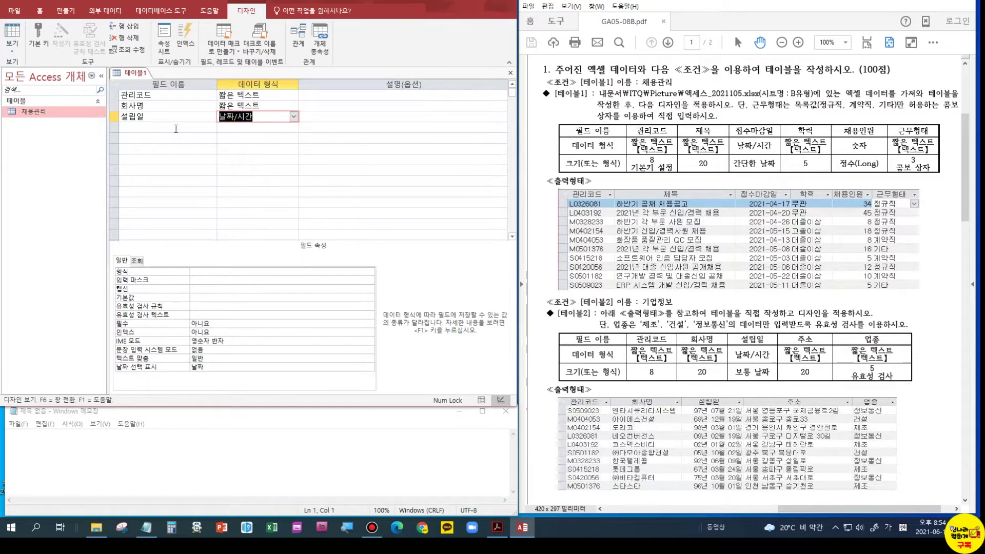
Step: Add the fields 주소 and 업종 below 설립일 with data type 짧은 텍스트
{"action": "left_click", "coordinate": [176, 128]}
{"action": "type", "text": "주소"}
{"action": "key", "text": "Return"}
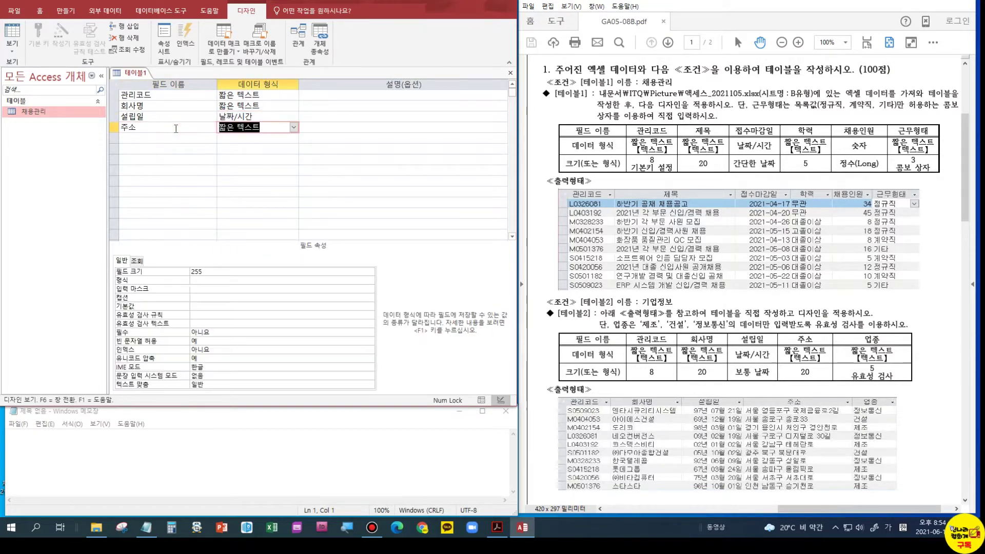
{"action": "key", "text": "Return"}
{"action": "key", "text": "Return"}
{"action": "type", "text": "업종"}
{"action": "key", "text": "Return"}
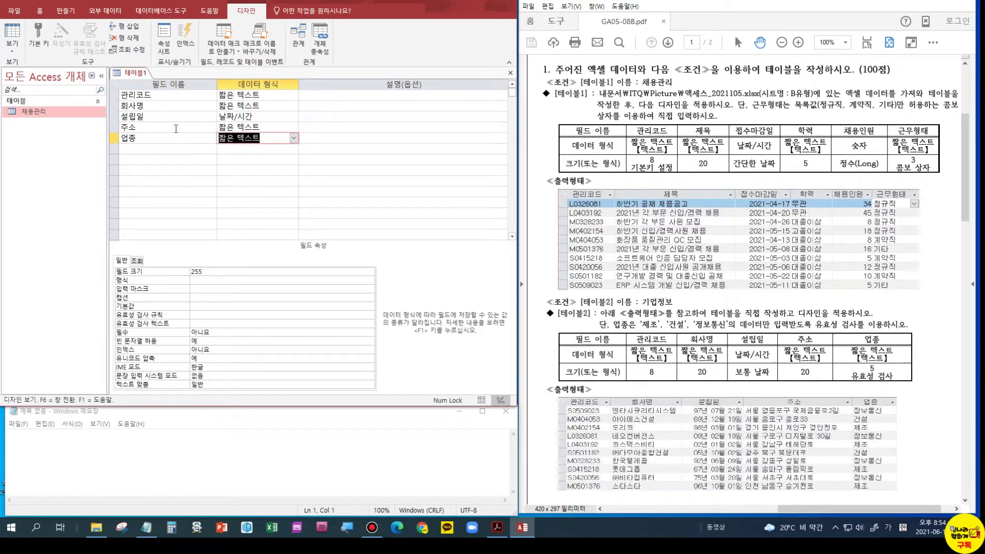
{"action": "key", "text": "Return"}
{"action": "key", "text": "Return"}
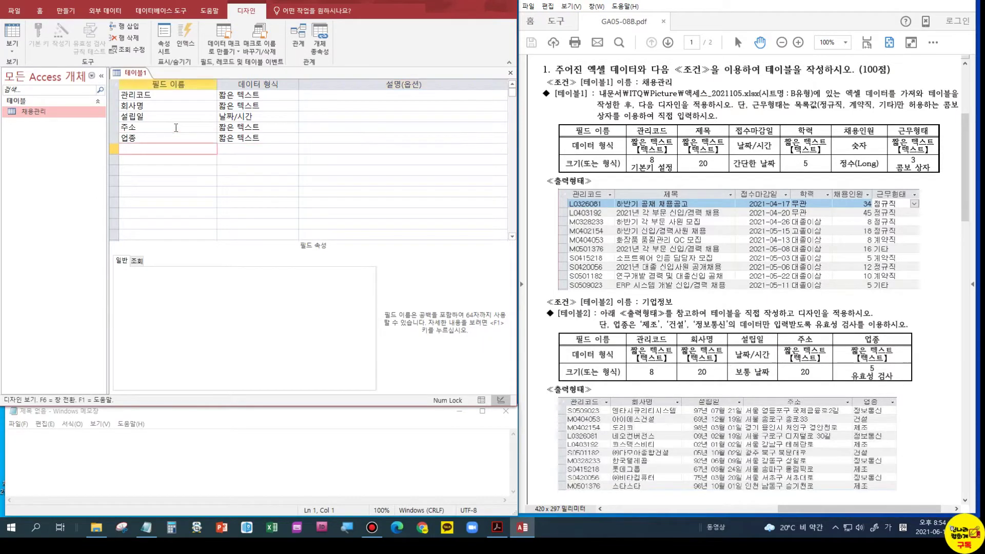
Step: Set the field size of 관리코드 to 8 and of 회사명 to 20
{"action": "left_click", "coordinate": [224, 95]}
{"action": "double_click", "coordinate": [205, 272]}
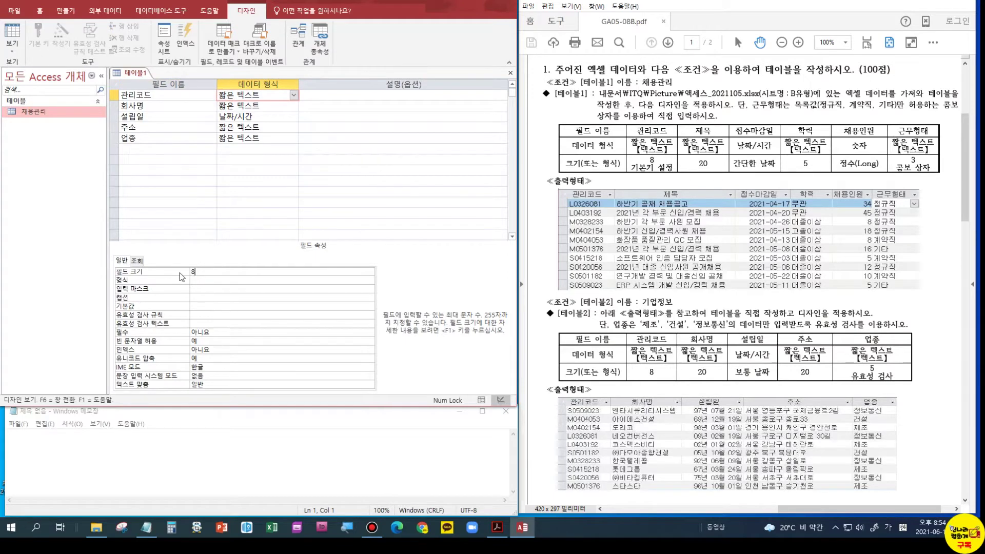
{"action": "type", "text": "8"}
{"action": "key", "text": "Return"}
{"action": "left_click", "coordinate": [254, 106]}
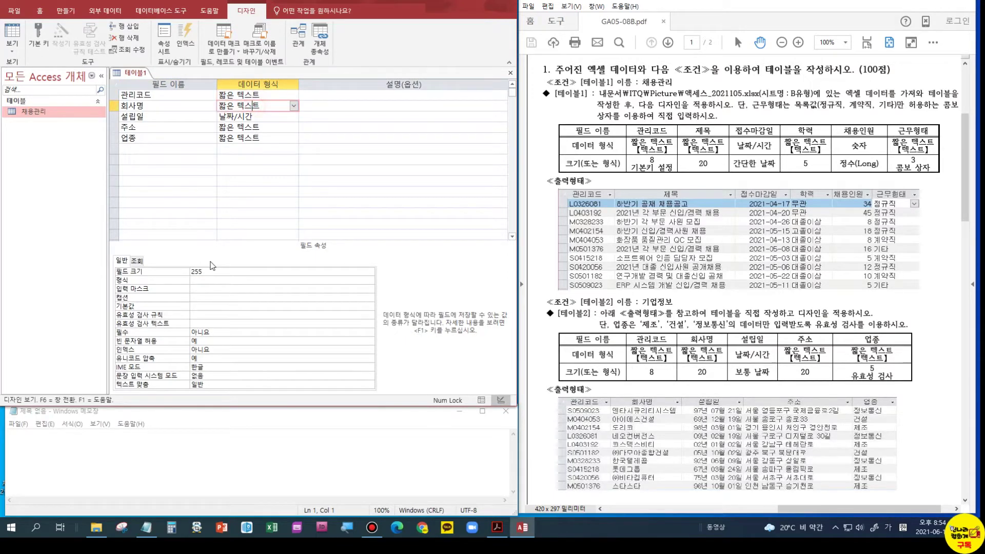
{"action": "double_click", "coordinate": [207, 271]}
{"action": "type", "text": "20"}
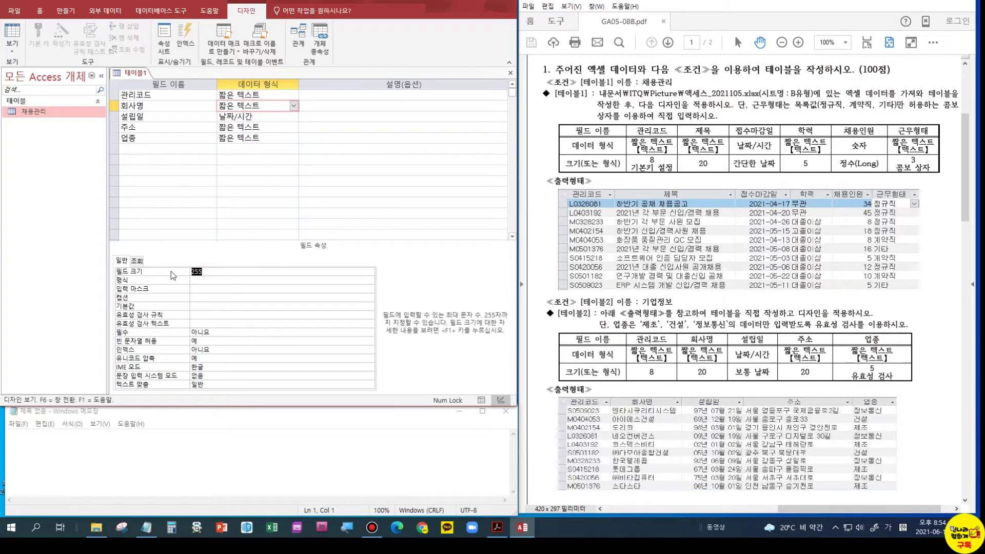
{"action": "key", "text": "Return"}
Step: Set the display format of the 설립일 field to 보통 날짜
{"action": "left_click", "coordinate": [262, 119]}
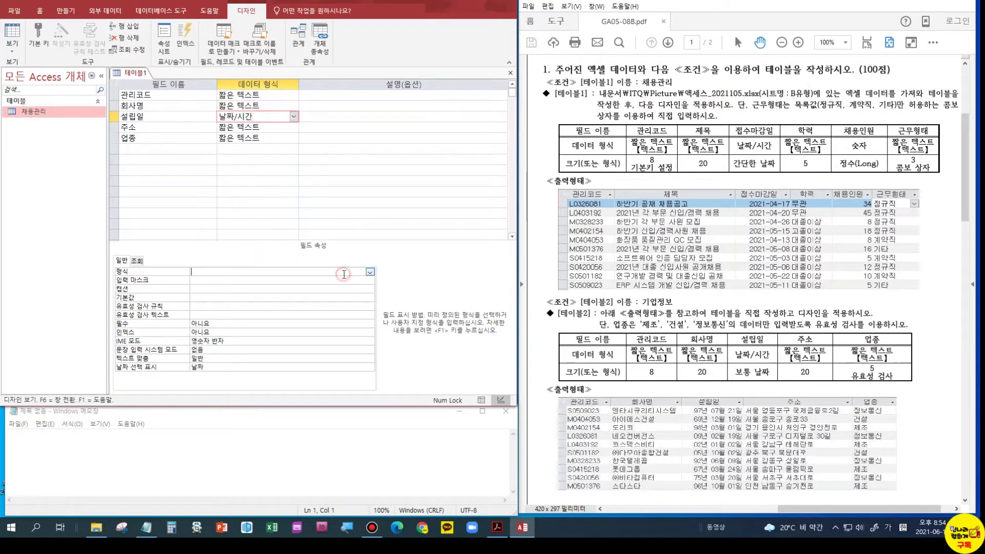
{"action": "left_click", "coordinate": [369, 271]}
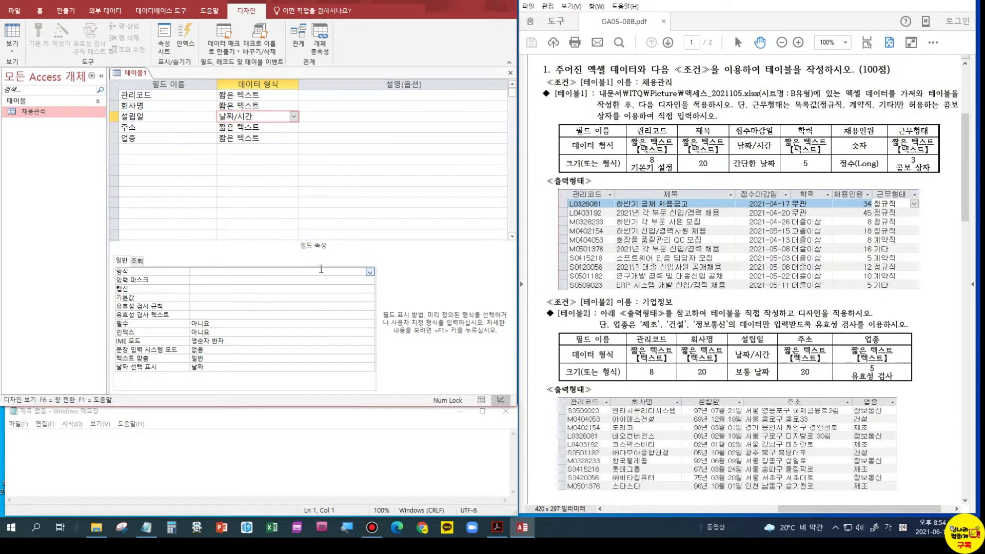
{"action": "left_click", "coordinate": [369, 272]}
{"action": "left_click", "coordinate": [259, 294]}
Step: Set the field size of 주소 to 20 and of 업종 to 5
{"action": "left_click", "coordinate": [260, 128]}
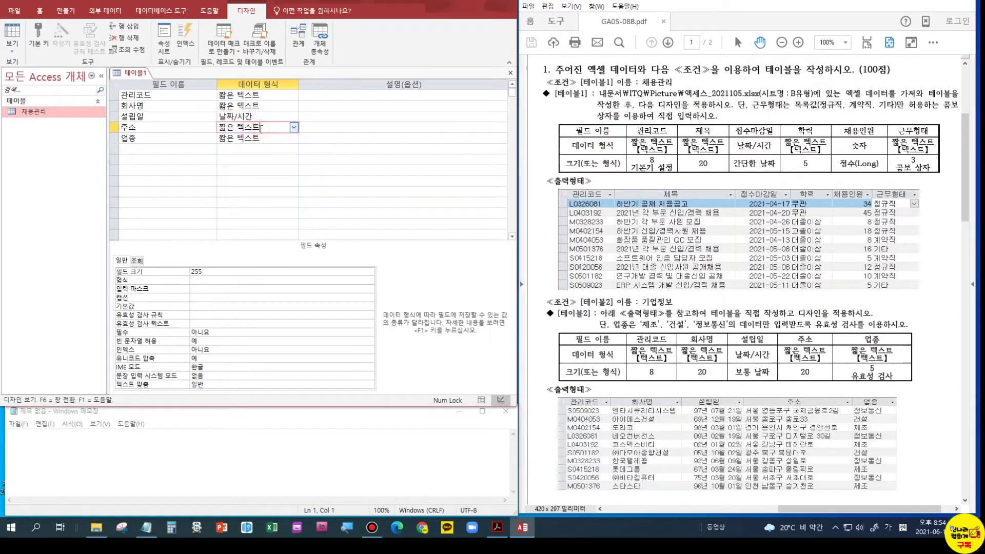
{"action": "double_click", "coordinate": [215, 271]}
{"action": "type", "text": "20"}
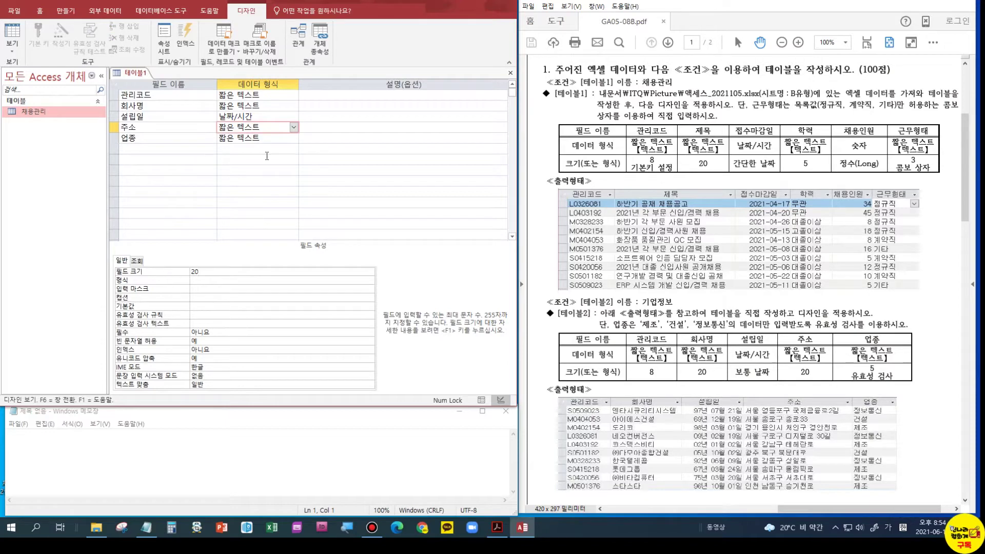
{"action": "left_click", "coordinate": [257, 138]}
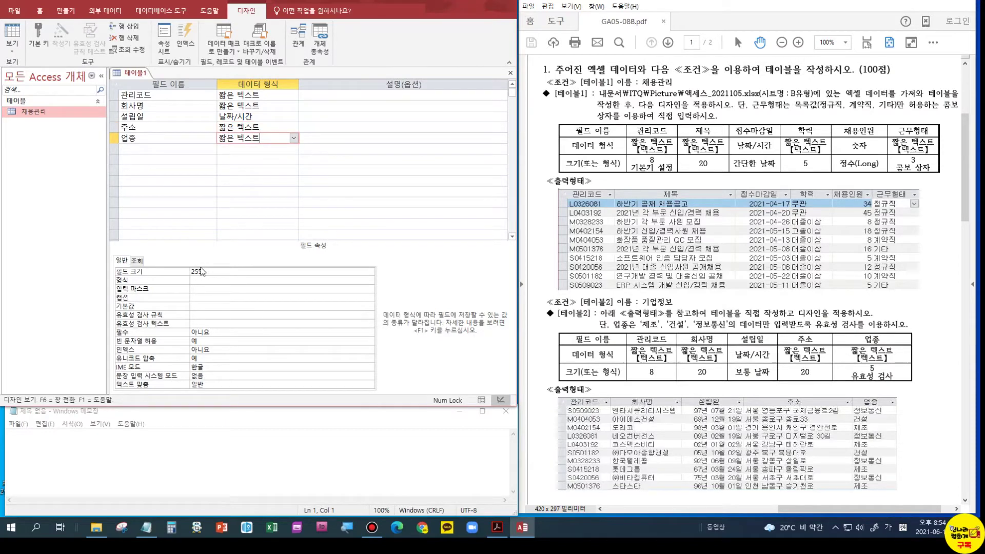
{"action": "double_click", "coordinate": [197, 271]}
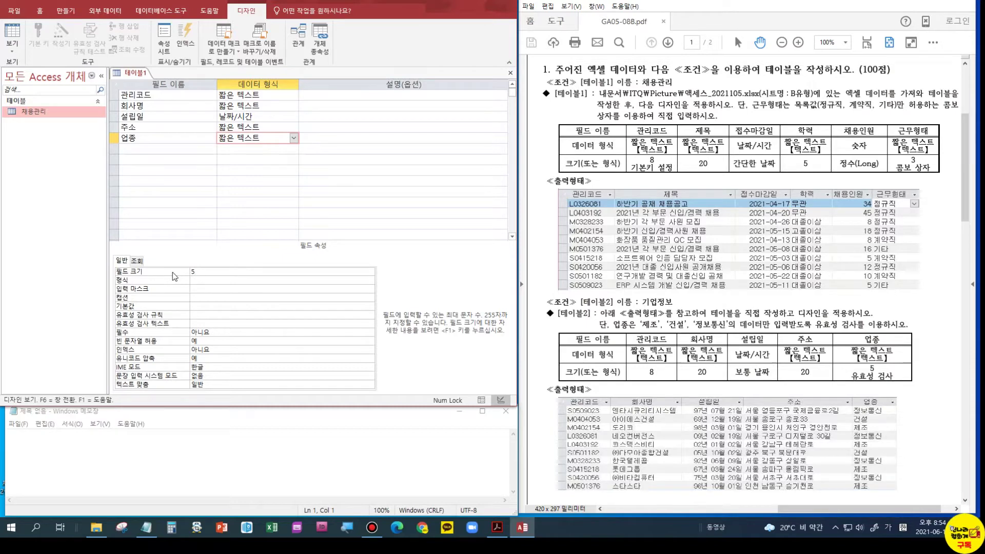
Step: Enter 제조,건설,정보통신 as the validation rule of the 업종 field
{"action": "left_click", "coordinate": [208, 315]}
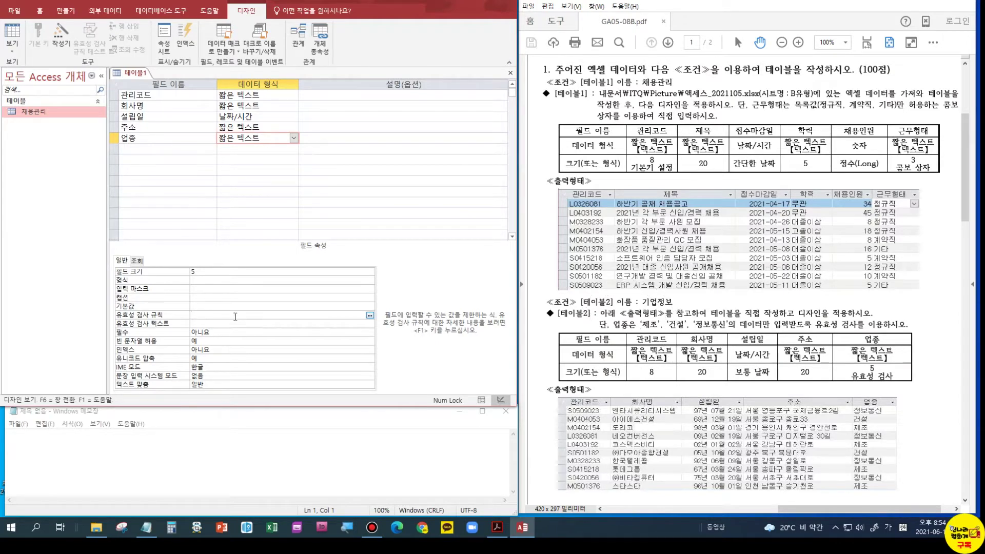
{"action": "type", "text": "제조"}
{"action": "type", "text": ",건서"}
{"action": "type", "text": ",정ㅂ"}
{"action": "type", "text": "ㅗ통ㅅ"}
{"action": "type", "text": "ㅣㄴ"}
{"action": "key", "text": "Return"}
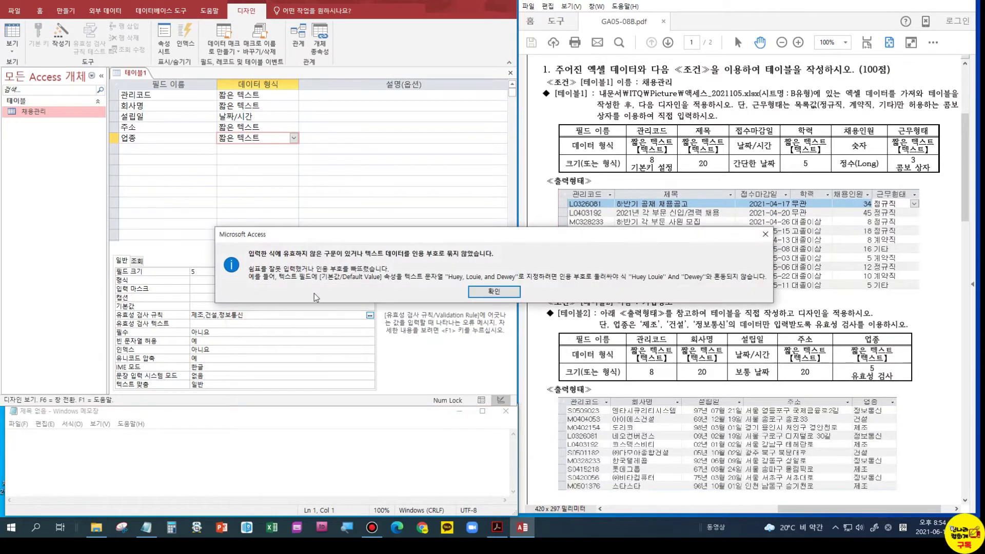
{"action": "left_click", "coordinate": [494, 291]}
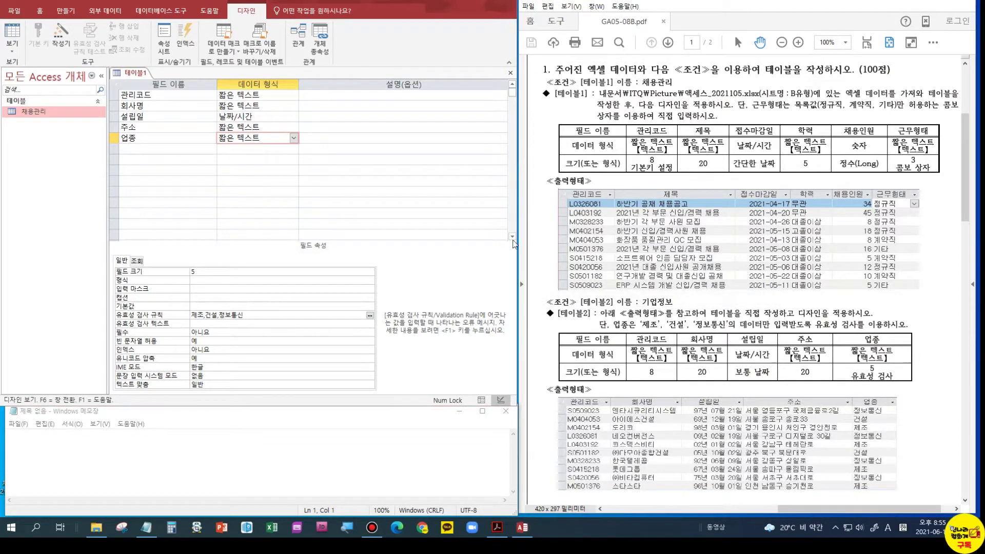
Step: Switch to Notepad and write the rule expression in(제조,건설,정보통신)
{"action": "left_click", "coordinate": [247, 315]}
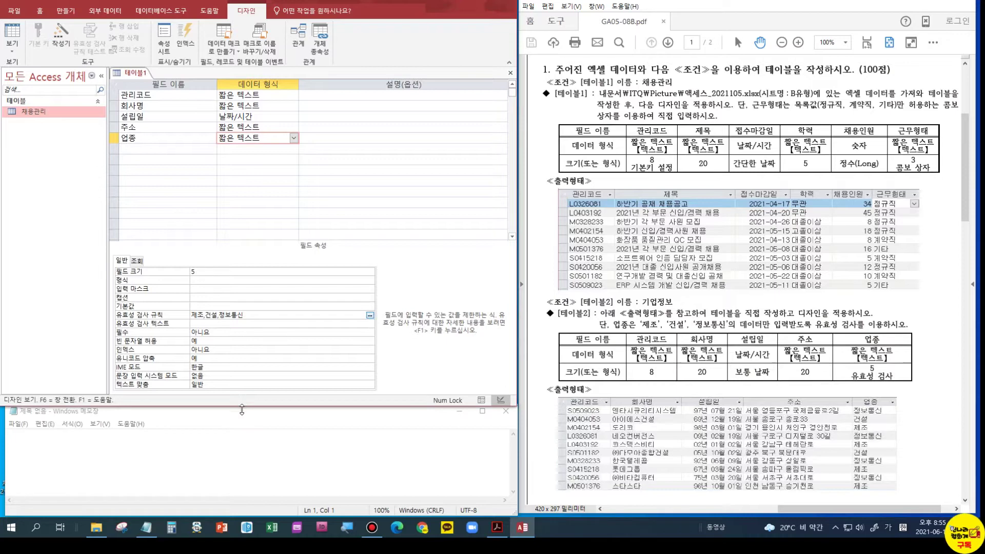
{"action": "left_click", "coordinate": [225, 455]}
{"action": "type", "text": "in(wp"}
{"action": "key", "text": "BackSpace"}
{"action": "key", "text": "BackSpace"}
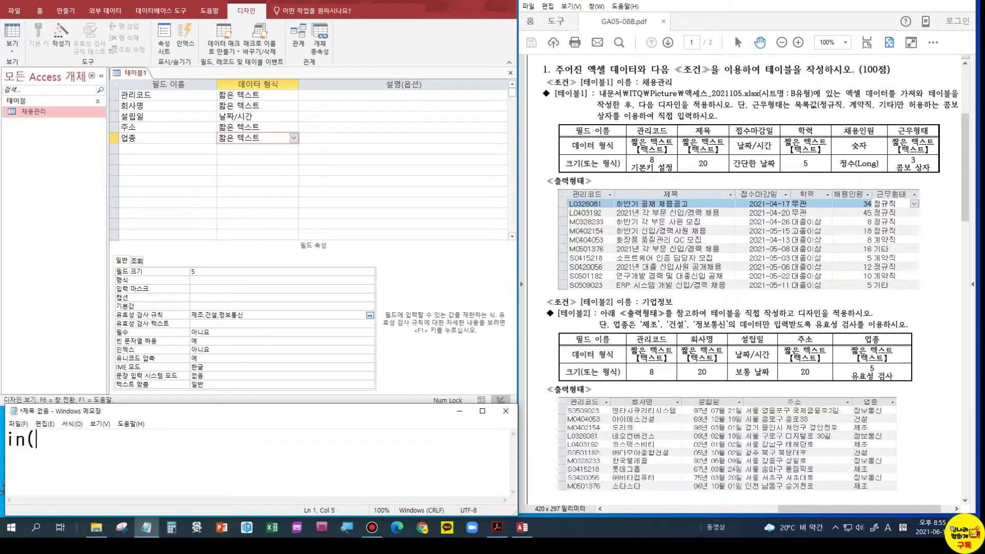
{"action": "key", "text": "Hangul"}
{"action": "type", "text": "제조,"}
{"action": "type", "text": "건서르ㅈ"}
{"action": "type", "text": "정보통ㅅ"}
{"action": "key", "text": "BackSpace"}
{"action": "key", "text": "BackSpace"}
{"action": "key", "text": "BackSpace"}
{"action": "key", "text": "BackSpace"}
{"action": "key", "text": "BackSpace"}
{"action": "key", "text": "BackSpace"}
{"action": "type", "text": "설,정보통신)"}
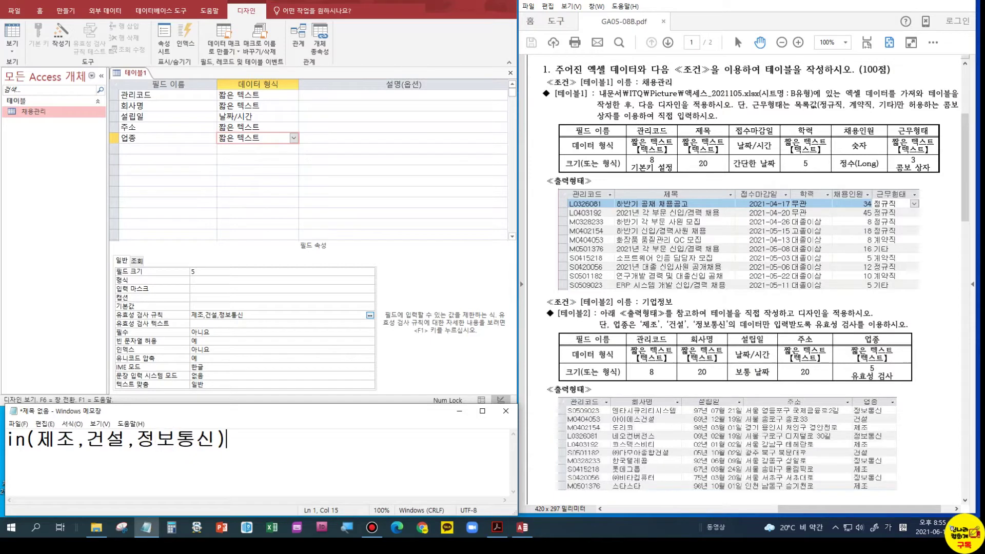
Step: Change the validation rule of the 업종 field to in(제조,건설,정보통신)
{"action": "left_click", "coordinate": [195, 314]}
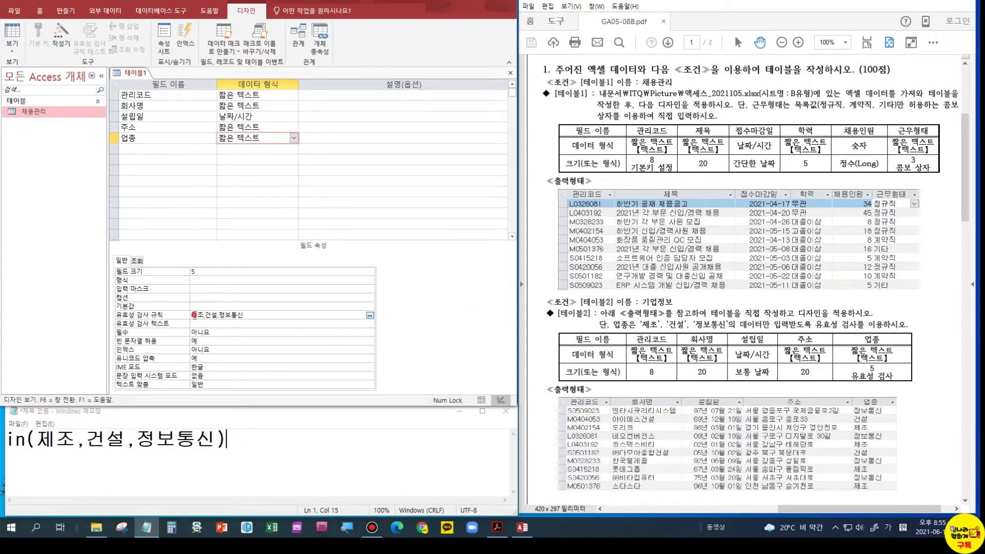
{"action": "type", "text": "ㅑ"}
{"action": "key", "text": "BackSpace"}
{"action": "key", "text": "Hangul"}
{"action": "type", "text": "in"}
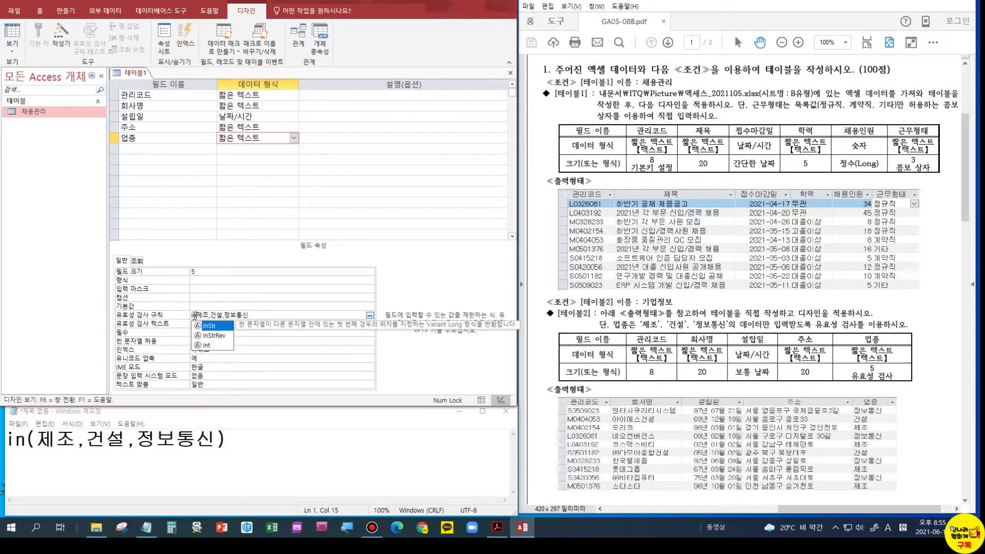
{"action": "type", "text": "("}
{"action": "left_click", "coordinate": [261, 323]}
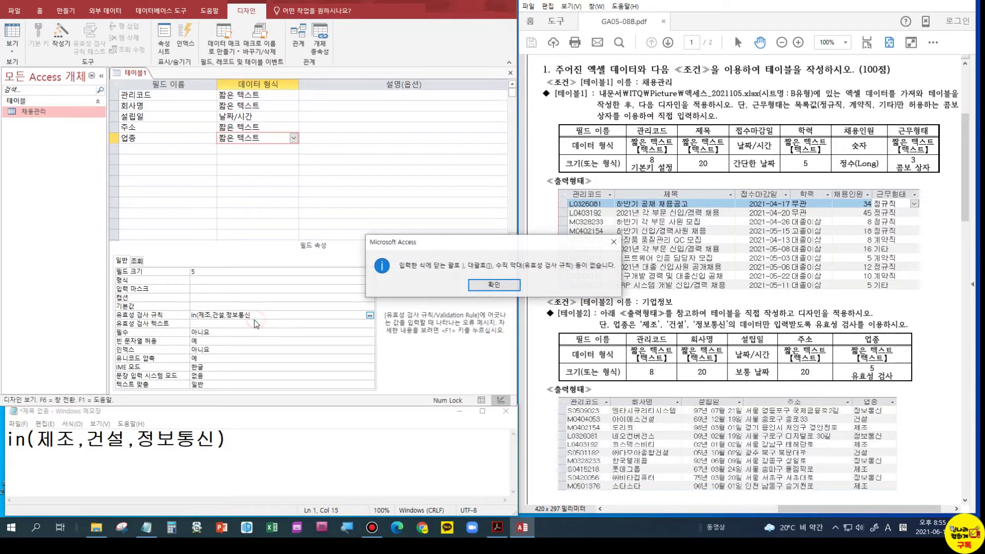
{"action": "key", "text": "Return"}
{"action": "left_click", "coordinate": [268, 314]}
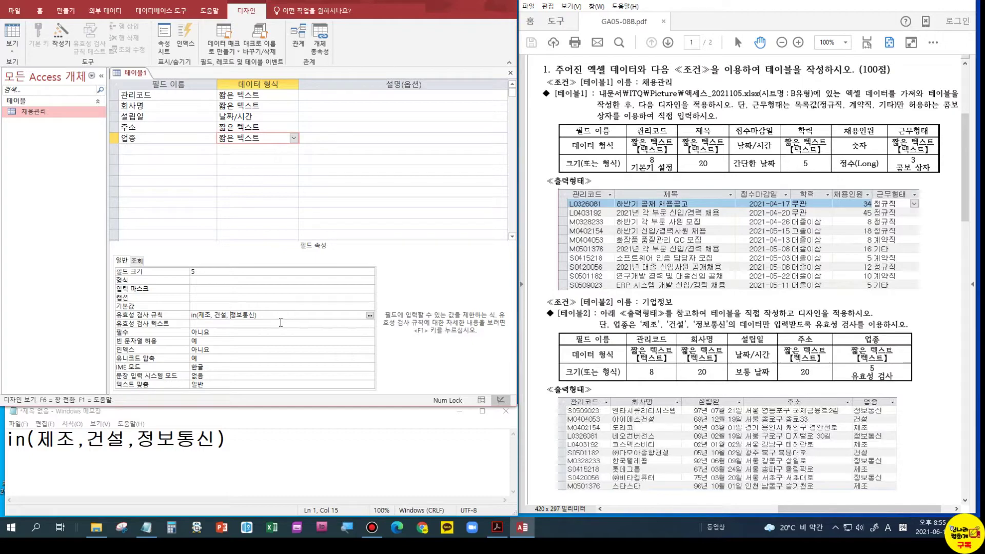
{"action": "left_click", "coordinate": [281, 322]}
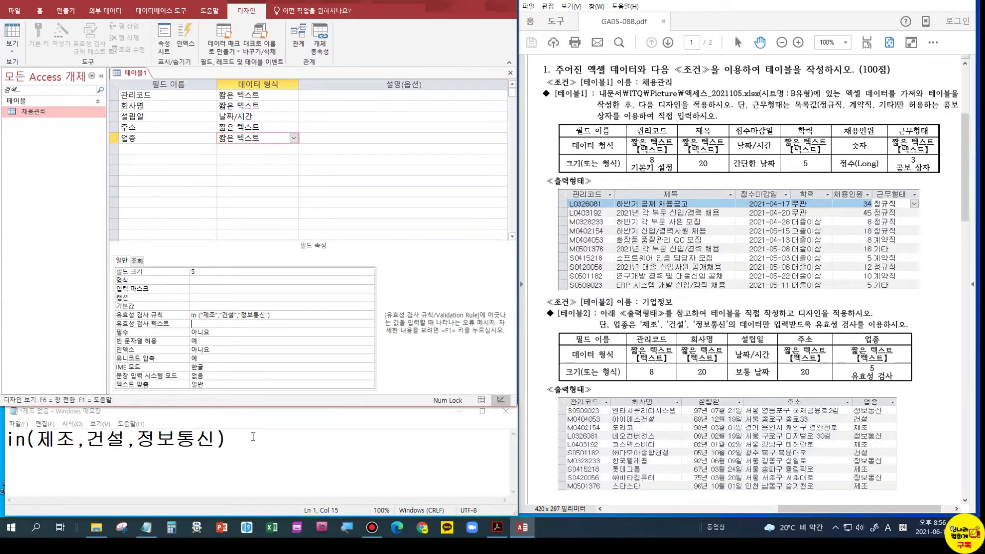
Step: Replace the validation rule of the 업종 field with 제조 or 건설 or 정보통신
{"action": "left_click", "coordinate": [250, 437]}
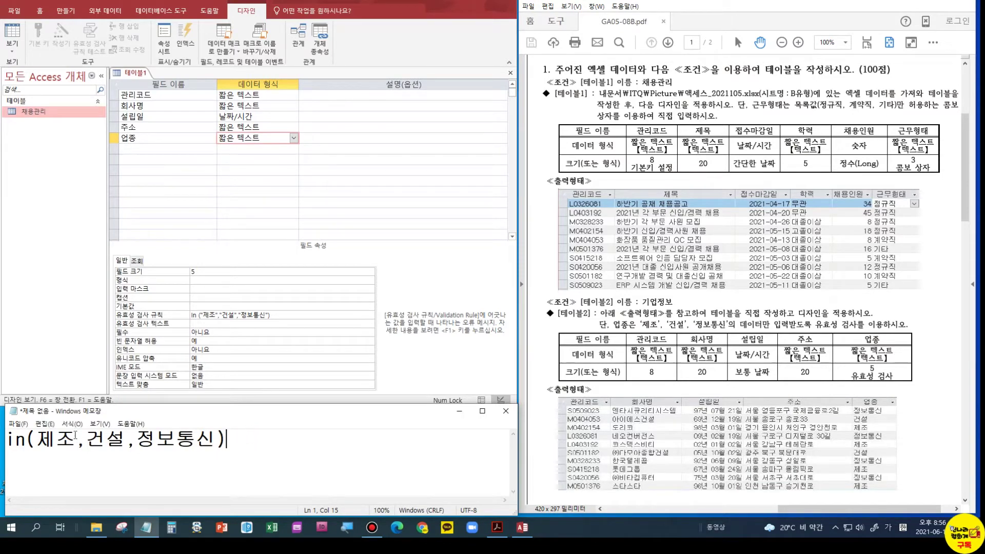
{"action": "left_click", "coordinate": [277, 315]}
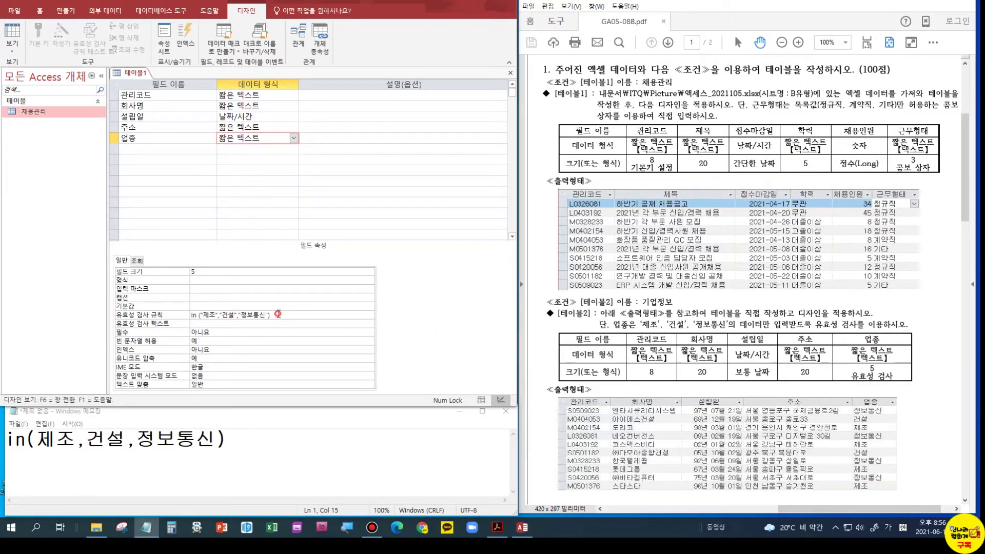
{"action": "left_click", "coordinate": [169, 315]}
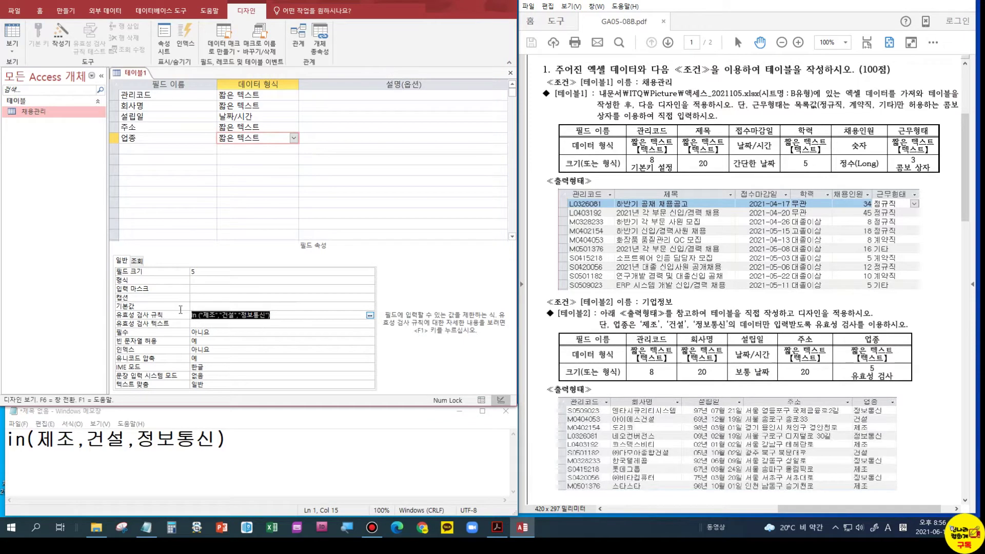
{"action": "key", "text": "Delete"}
{"action": "key", "text": "Hangul"}
{"action": "type", "text": "제"}
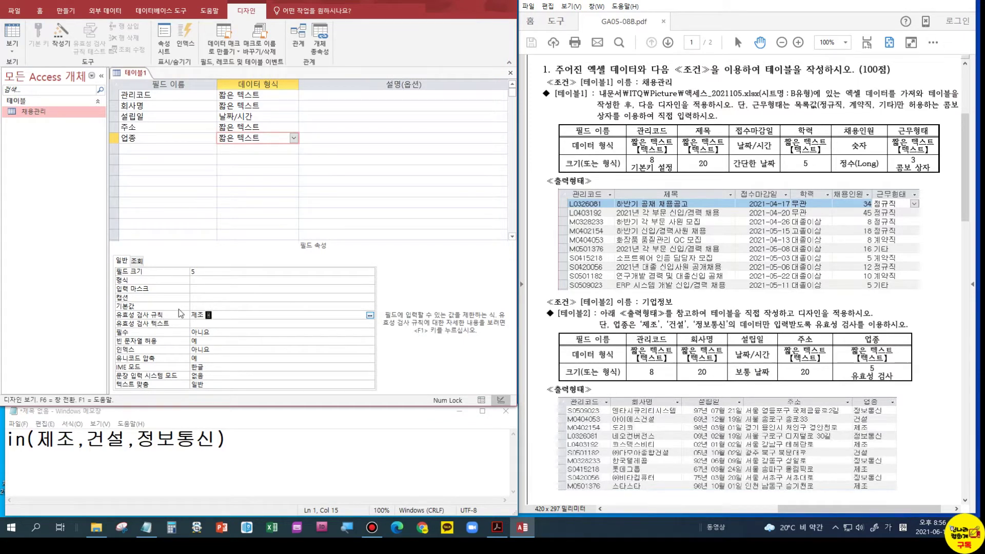
{"action": "type", "text": "조 "}
{"action": "type", "text": "po"}
{"action": "key", "text": "BackSpace"}
{"action": "type", "text": "or rjstjf"}
{"action": "key", "text": "BackSpace"}
{"action": "key", "text": "BackSpace"}
{"action": "key", "text": "BackSpace"}
{"action": "key", "text": "BackSpace"}
{"action": "key", "text": "BackSpace"}
{"action": "key", "text": "BackSpace"}
{"action": "key", "text": "Hangul"}
{"action": "type", "text": "건설"}
{"action": "key", "text": "Hangul"}
{"action": "type", "text": "or wjdq"}
{"action": "key", "text": "BackSpace"}
{"action": "key", "text": "BackSpace"}
{"action": "key", "text": "BackSpace"}
{"action": "key", "text": "BackSpace"}
{"action": "key", "text": "Hangul"}
{"action": "type", "text": "정보통신"}
{"action": "key", "text": "Return"}
Step: Copy the 업종 validation rule to a new line below the in(...) expression in Notepad and return to Access
{"action": "left_click", "coordinate": [168, 315]}
{"action": "key", "text": "ctrl+c"}
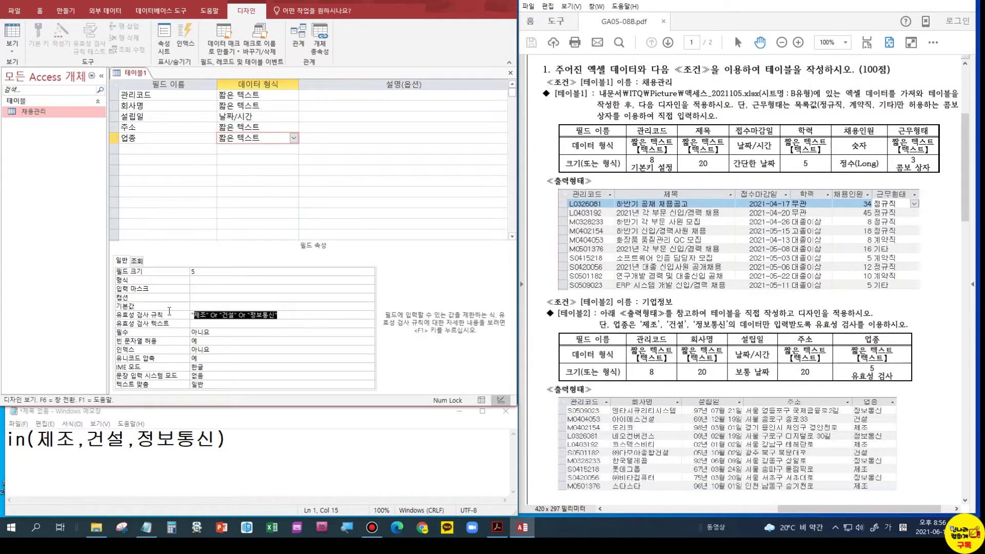
{"action": "left_click", "coordinate": [298, 425]}
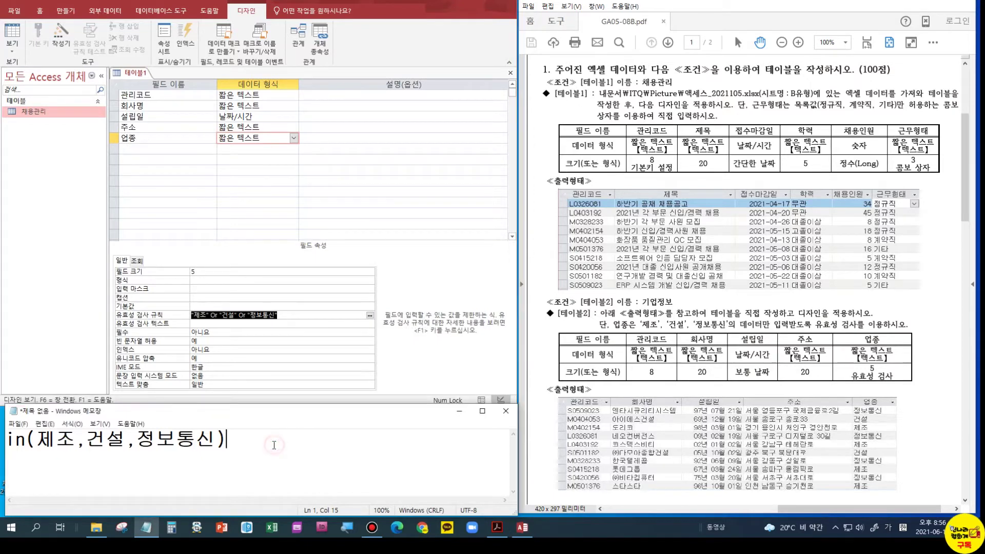
{"action": "key", "text": "Return"}
{"action": "key", "text": "ctrl+v"}
{"action": "left_click", "coordinate": [135, 438]}
{"action": "left_click", "coordinate": [259, 316]}
{"action": "left_click", "coordinate": [280, 314]}
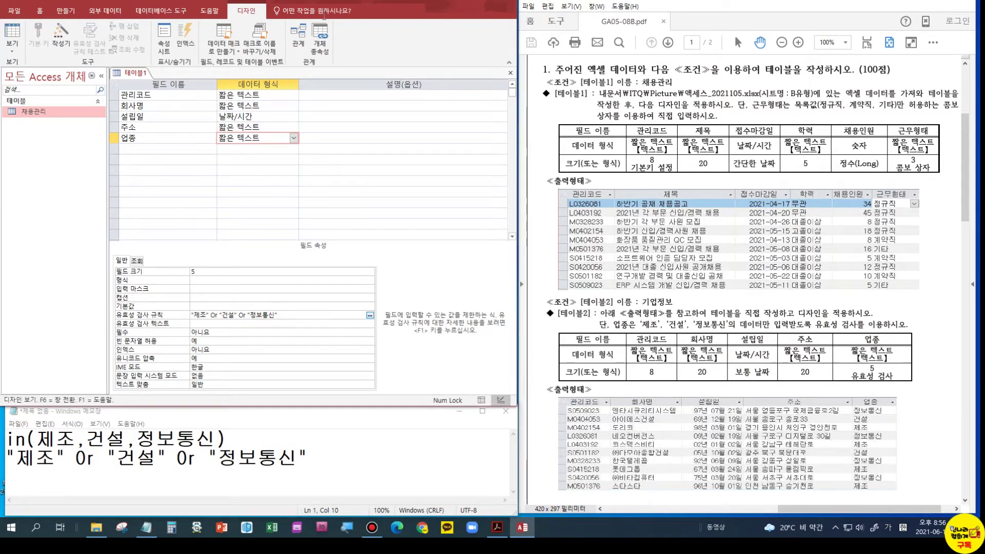
Step: Switch the table to Datasheet view, saving it as 기업정보 without creating a primary key
{"action": "left_click", "coordinate": [11, 34]}
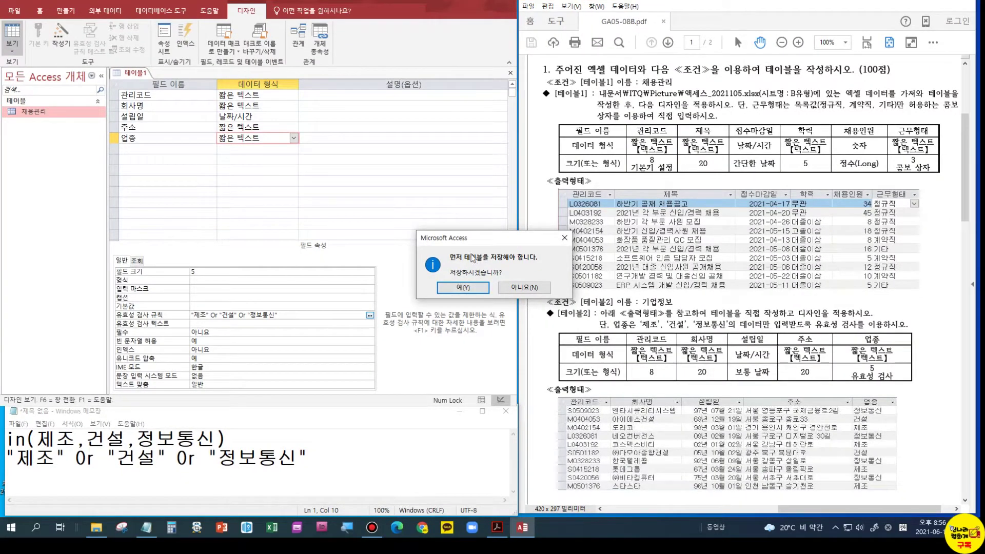
{"action": "left_click", "coordinate": [481, 287]}
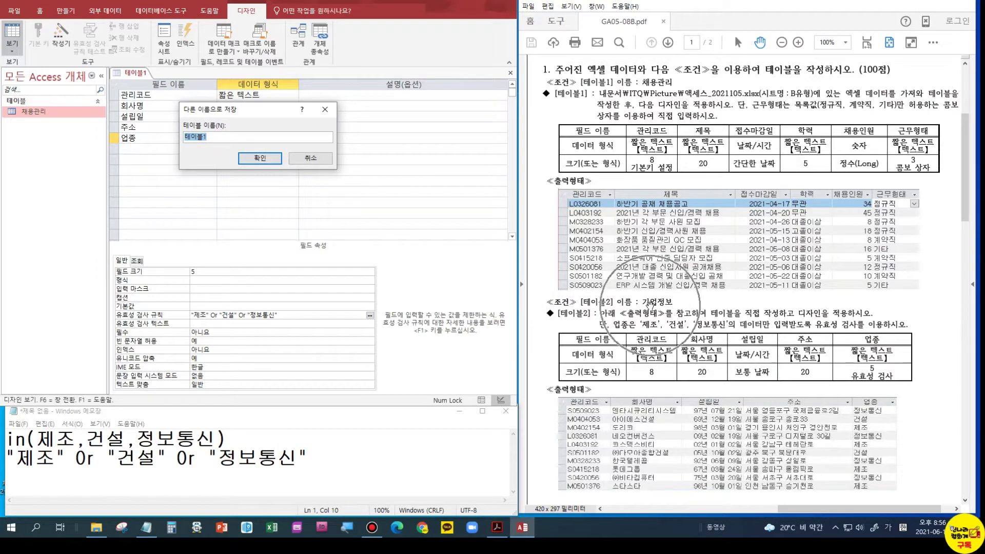
{"action": "type", "text": "기업정보"}
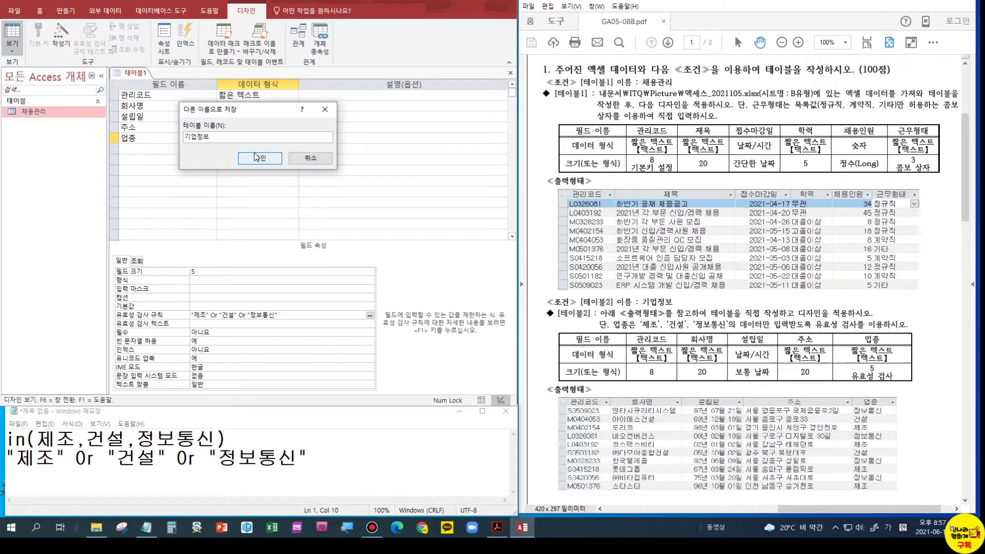
{"action": "left_click", "coordinate": [259, 158]}
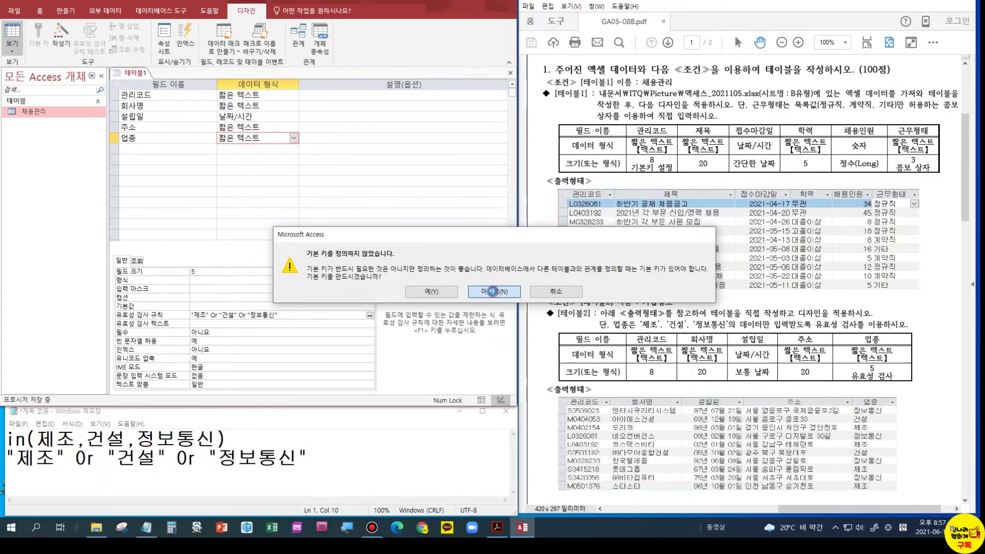
{"action": "left_click", "coordinate": [502, 293]}
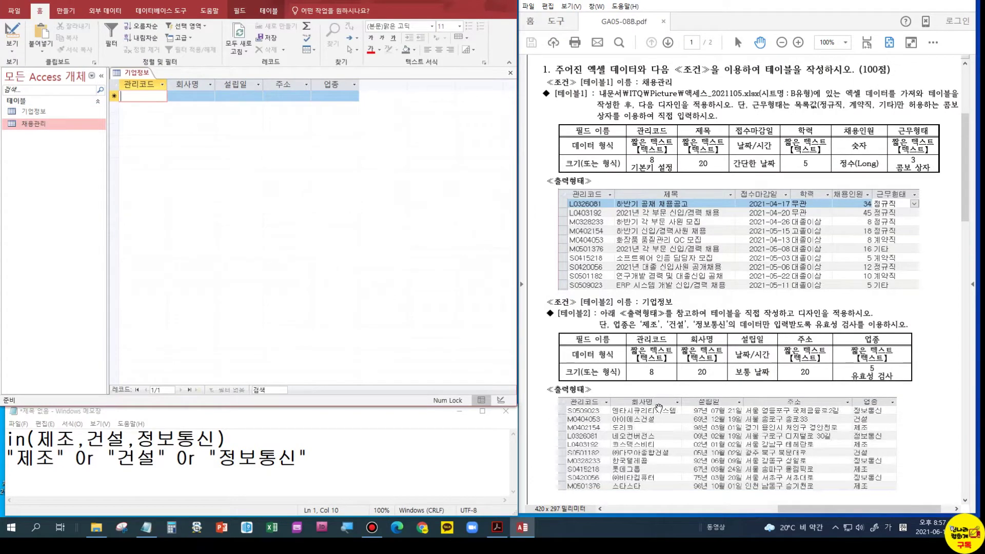
Step: Enter S0509023 as the 관리코드 of the first 기업정보 record, following the enlarged exam sheet
{"action": "scroll", "coordinate": [657, 408], "scroll_direction": "down", "scroll_amount": 1}
{"action": "scroll", "coordinate": [644, 393], "scroll_direction": "up", "scroll_amount": 2, "text": "ctrl"}
{"action": "scroll", "coordinate": [644, 394], "scroll_direction": "up", "scroll_amount": 1, "text": "ctrl"}
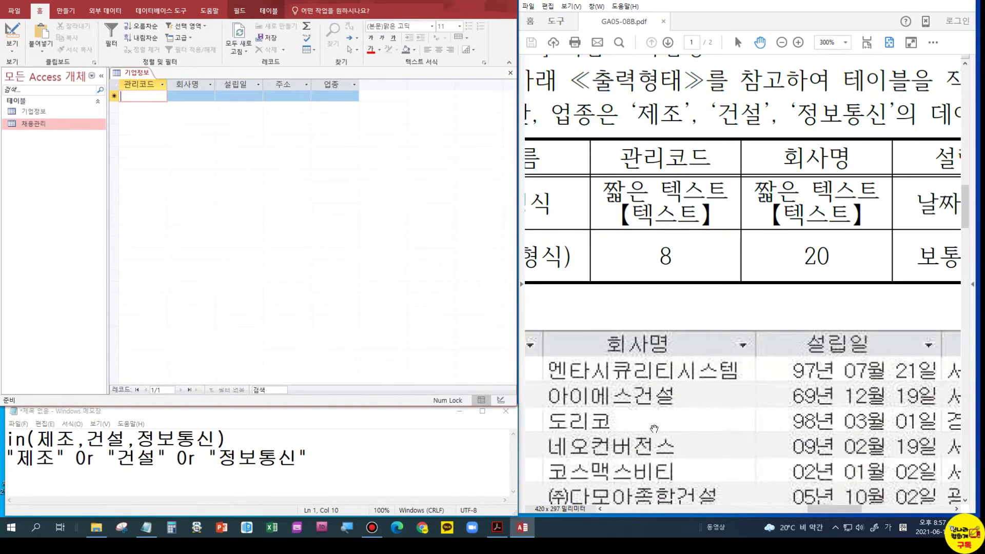
{"action": "left_click_drag", "start_coordinate": [826, 509], "coordinate": [798, 508]}
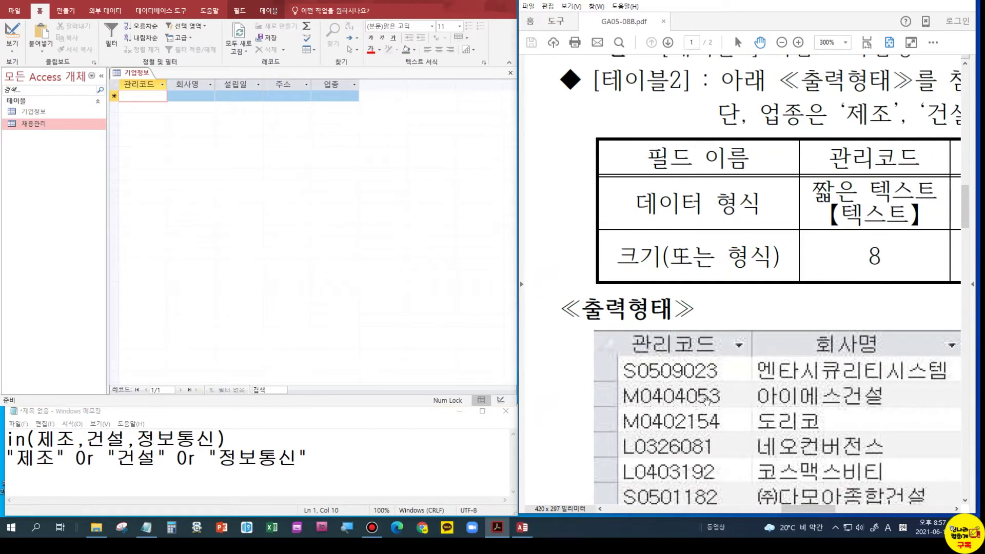
{"action": "left_click", "coordinate": [143, 97]}
{"action": "type", "text": "ㄴ"}
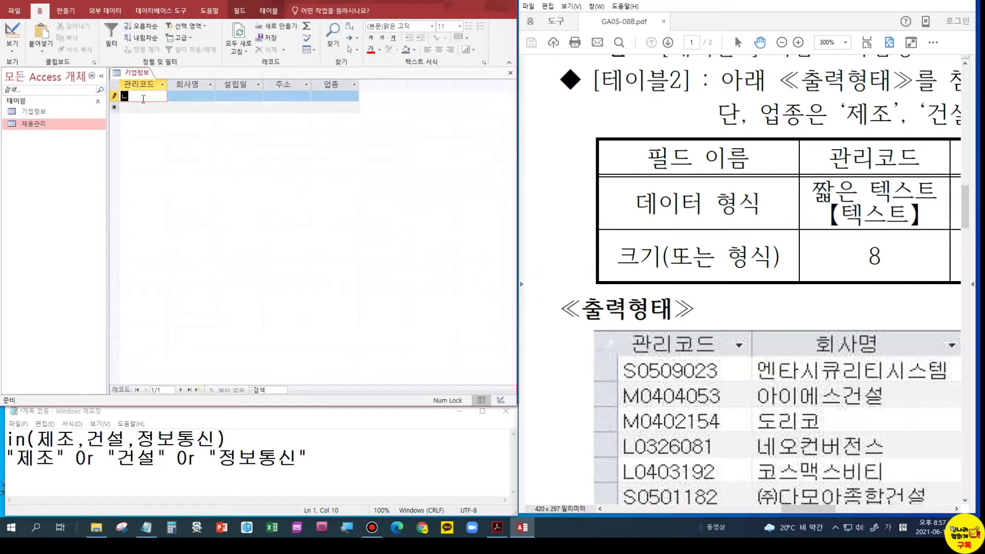
{"action": "key", "text": "Hangul"}
{"action": "type", "text": "s"}
{"action": "key", "text": "Caps_Lock"}
{"action": "type", "text": "S0509023"}
{"action": "key", "text": "Tab"}
Step: Enter 엔타시큐리티시스템 as the 회사명 of the first record
{"action": "key", "text": "Hangul"}
{"action": "key", "text": "Hangul"}
{"action": "type", "text": "DPS"}
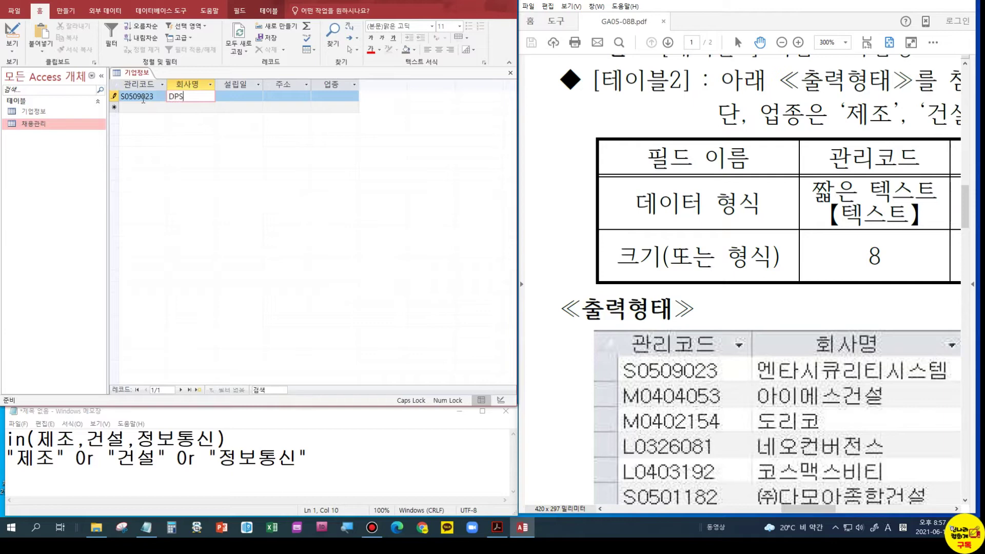
{"action": "key", "text": "Hangul"}
{"action": "type", "text": "엔타시큐리티"}
{"action": "key", "text": "Tab"}
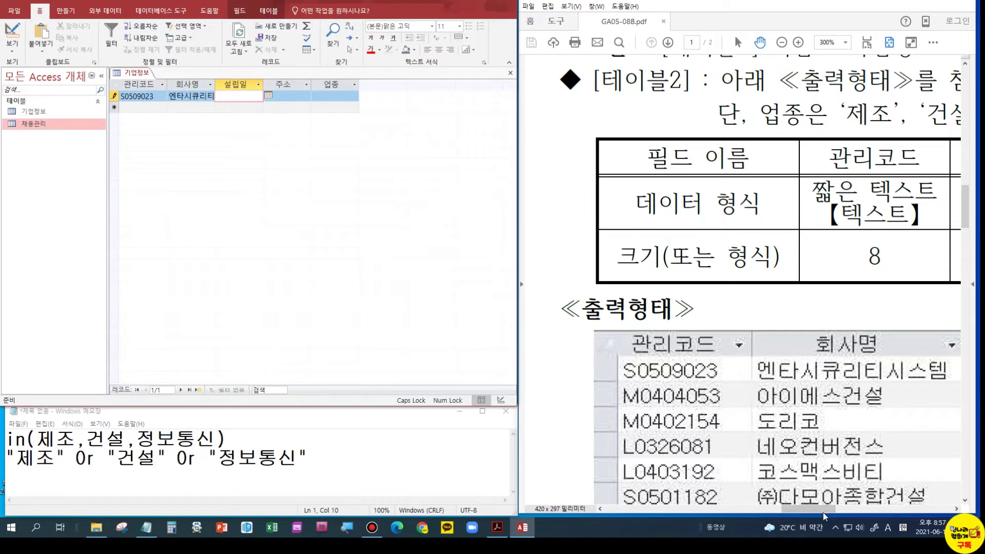
Step: Enter 1997-07-21 as the 설립일 of the first record and widen the 설립일 and 주소 columns
{"action": "left_click_drag", "start_coordinate": [822, 511], "coordinate": [876, 512]}
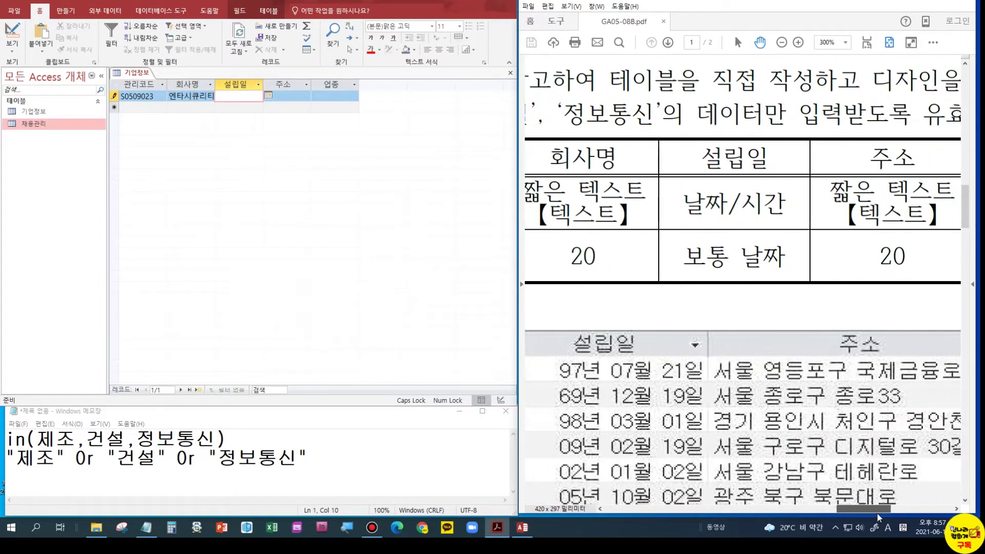
{"action": "left_click", "coordinate": [223, 94]}
{"action": "type", "text": "1997-07-21"}
{"action": "key", "text": "Return"}
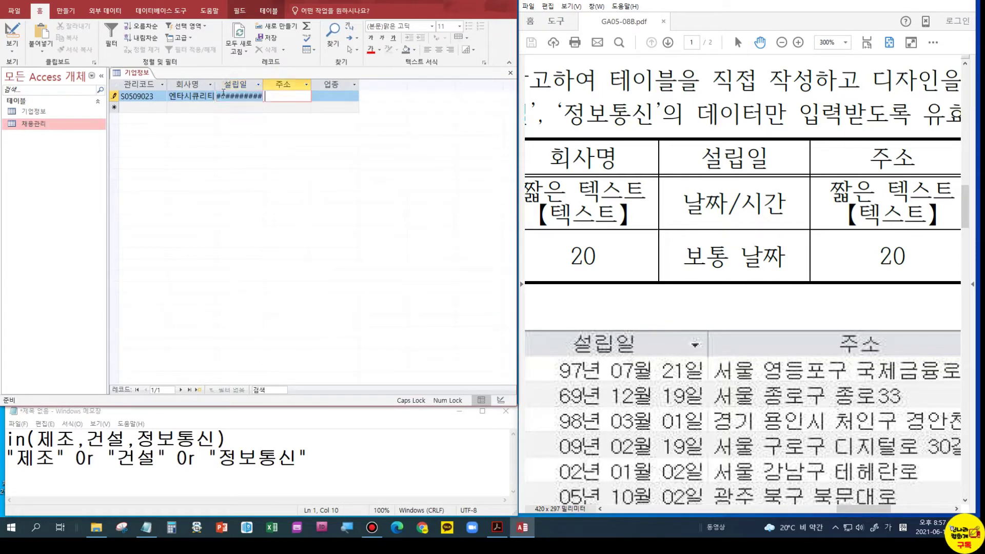
{"action": "double_click", "coordinate": [263, 83]}
{"action": "left_click_drag", "start_coordinate": [322, 85], "coordinate": [385, 85]}
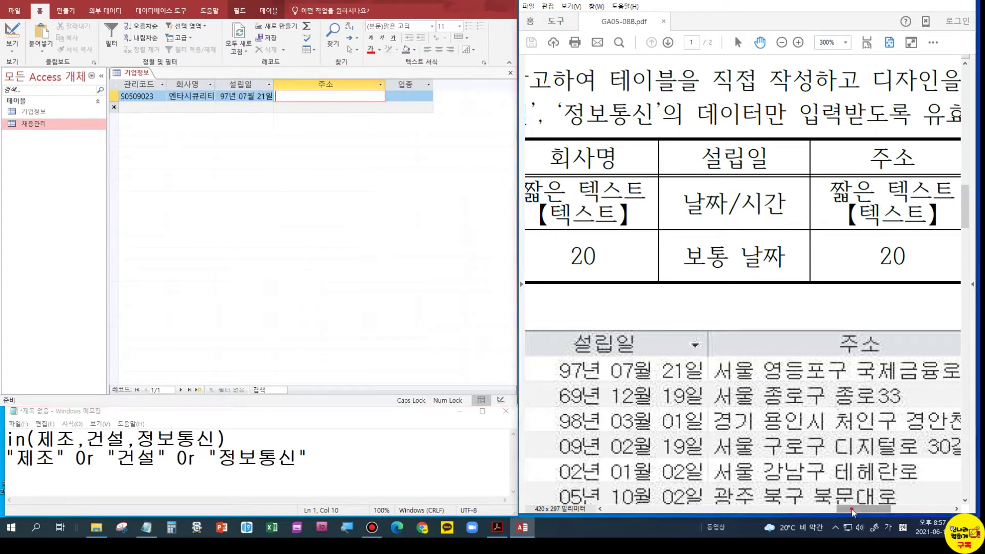
Step: Fill in the company's address from the exam sheet in the 주소 field of the first record
{"action": "scroll", "coordinate": [860, 509], "scroll_direction": "right", "scroll_amount": 3}
{"action": "left_click", "coordinate": [315, 97]}
{"action": "type", "text": "ㅅ울 영등포구 ㄱ"}
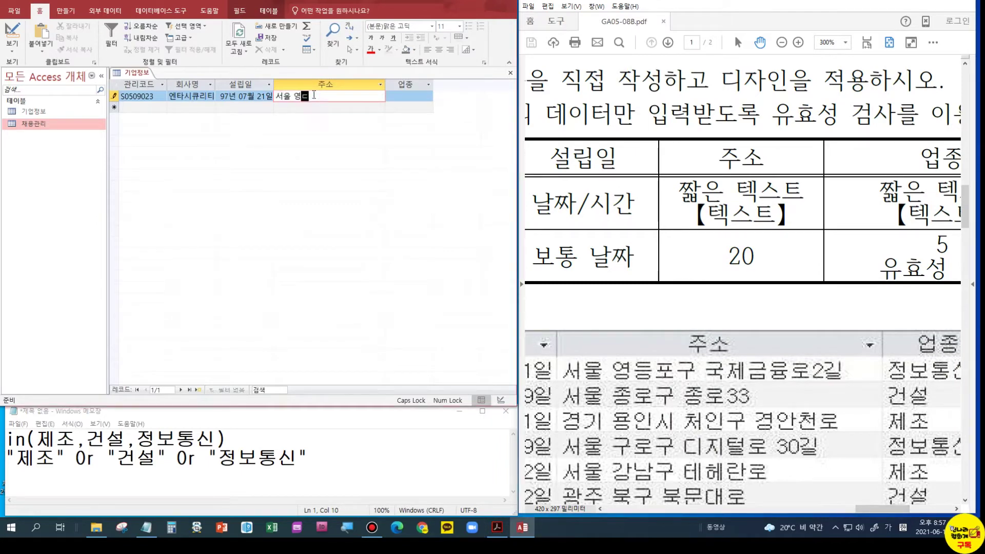
{"action": "type", "text": "국제금ㅇ"}
{"action": "type", "text": "융로"}
{"action": "type", "text": "2길"}
Step: Test the 업종 validation rule with 정보통, and complete the first record's value as 정보통신
{"action": "left_click", "coordinate": [427, 96]}
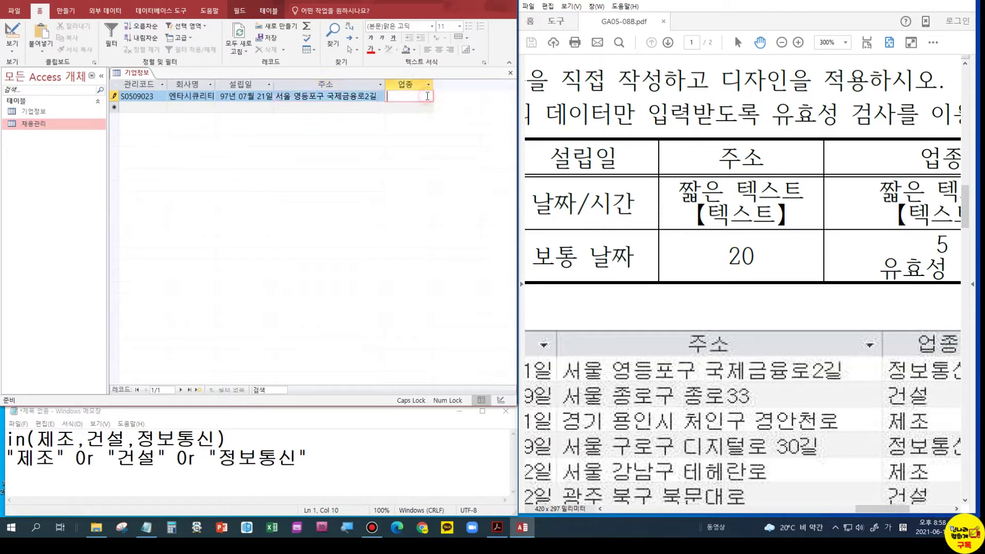
{"action": "type", "text": "정ㅂ"}
{"action": "type", "text": "통"}
{"action": "key", "text": "Return"}
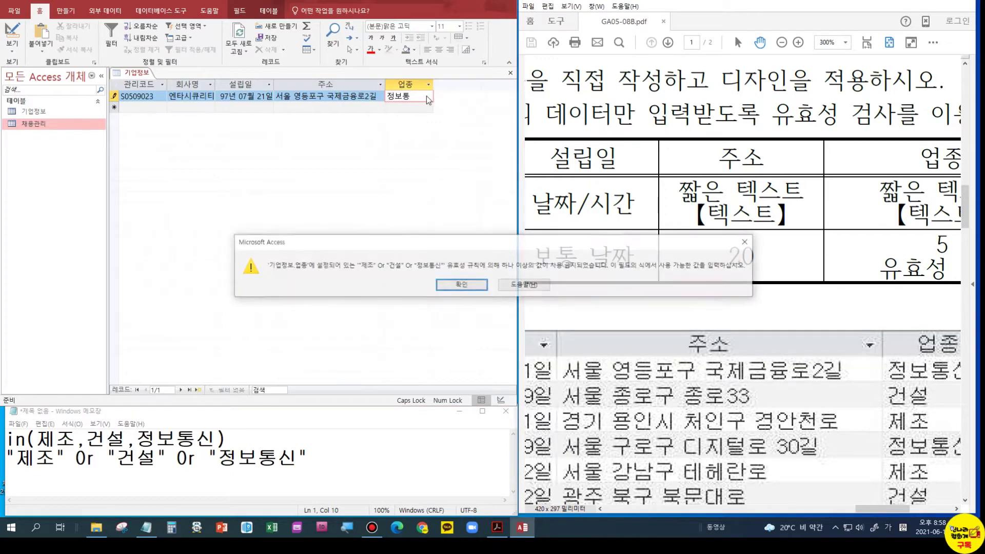
{"action": "left_click", "coordinate": [462, 284]}
{"action": "type", "text": "ㅅㅣㄴ"}
{"action": "key", "text": "Return"}
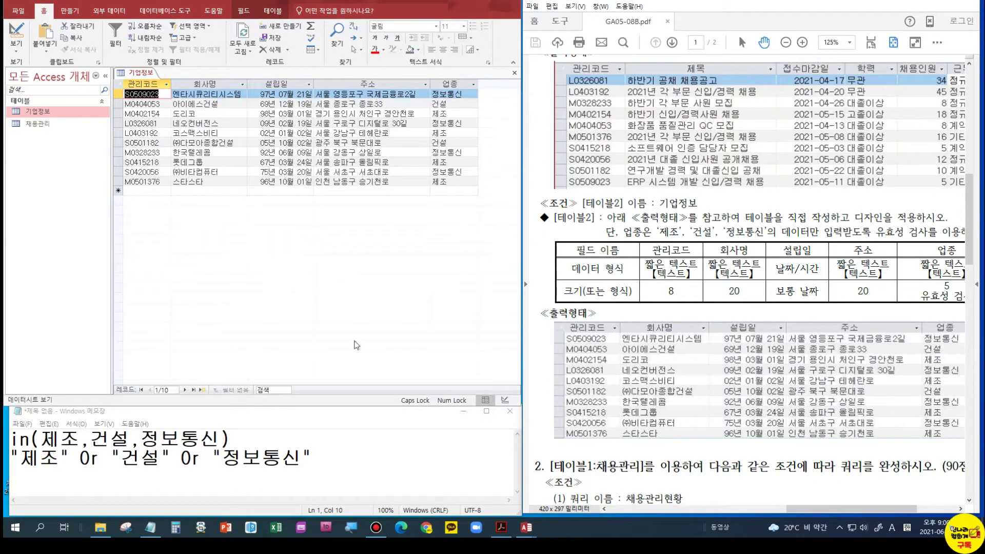
Step: Bring up the exam's query conditions for question 2 and start a new query in Design view
{"action": "scroll", "coordinate": [624, 460], "scroll_direction": "down", "scroll_amount": 2}
{"action": "scroll", "coordinate": [624, 460], "scroll_direction": "down", "scroll_amount": 3}
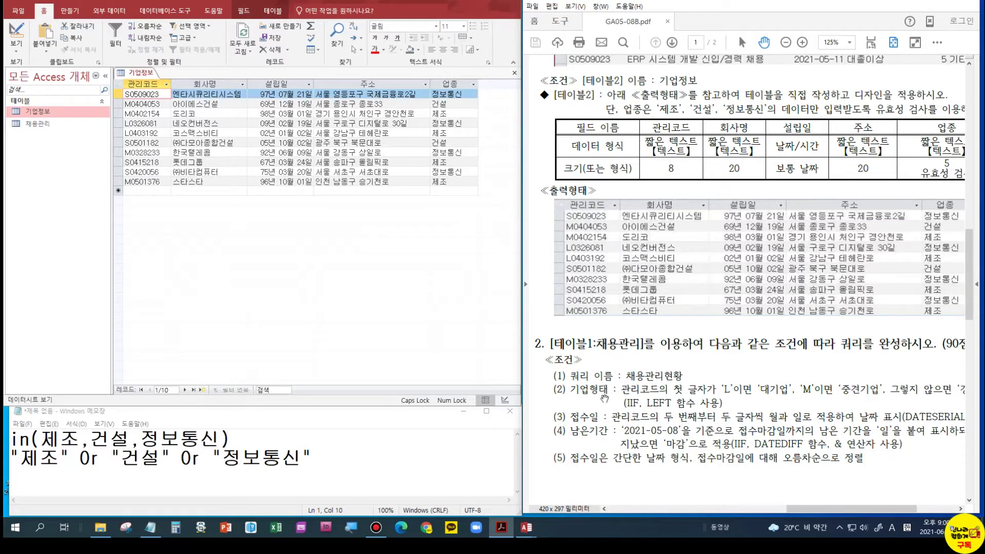
{"action": "left_click", "coordinate": [72, 18]}
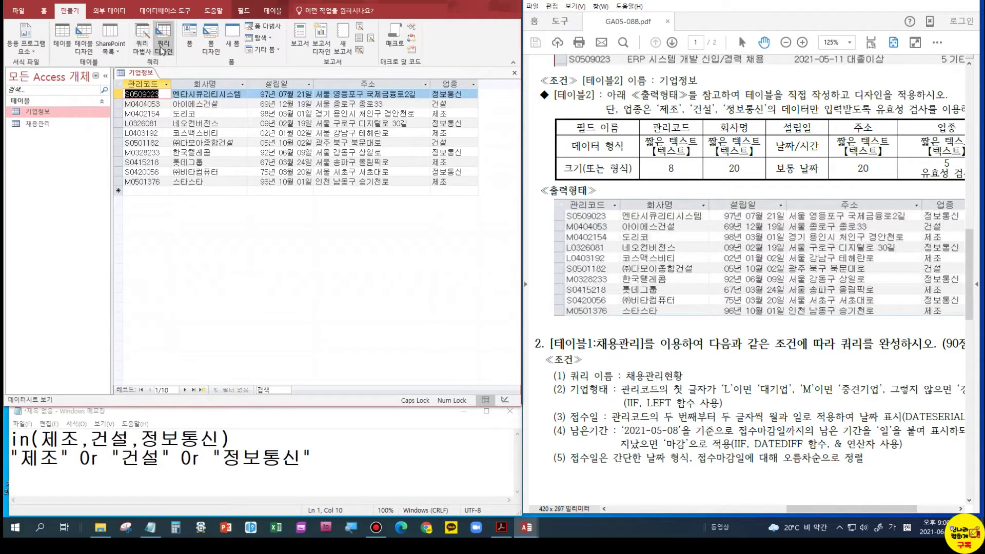
{"action": "left_click", "coordinate": [163, 48]}
{"action": "left_click_drag", "start_coordinate": [220, 185], "coordinate": [231, 86]}
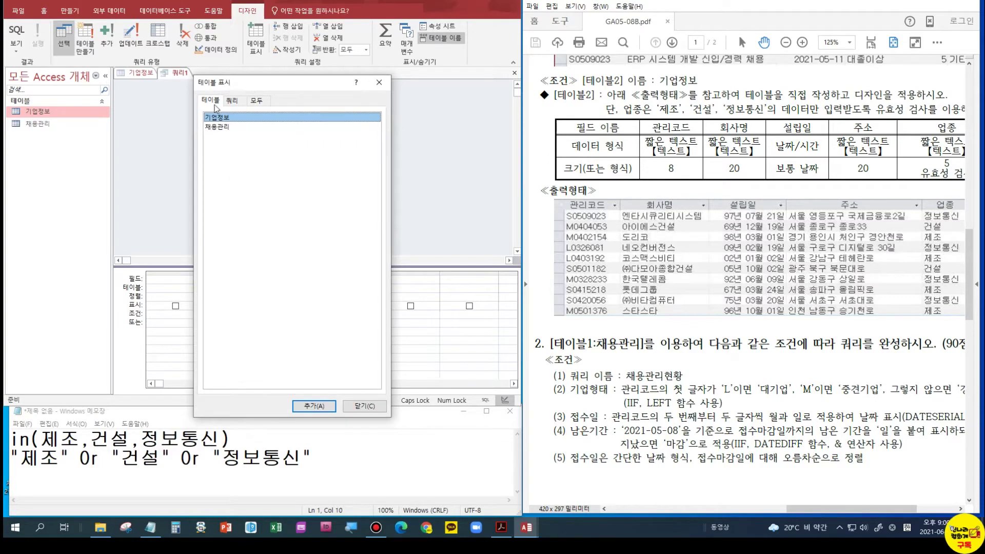
Step: Add the 채용관리 table to the new query
{"action": "left_click", "coordinate": [216, 127]}
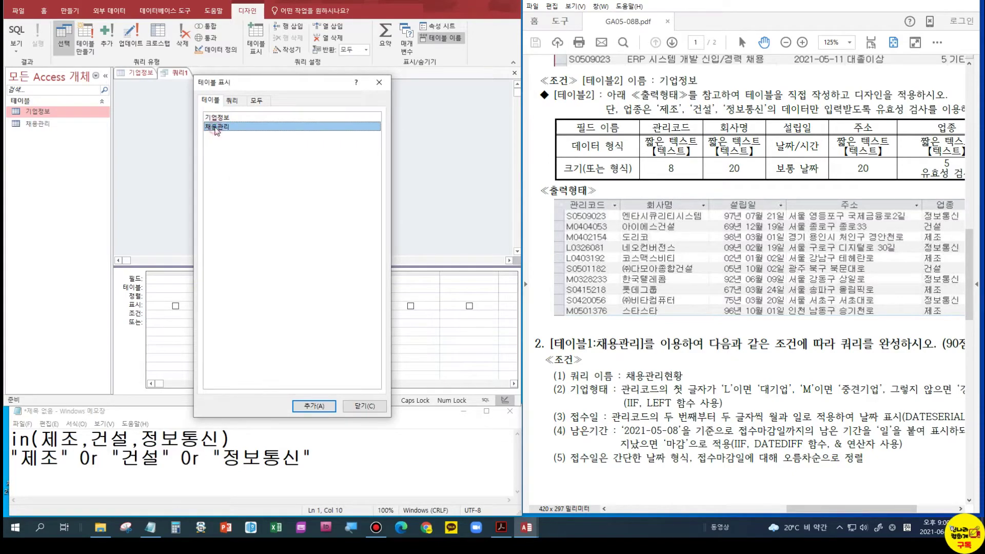
{"action": "key", "text": "ctrl"}
{"action": "key", "text": "ctrl+1"}
{"action": "left_click", "coordinate": [215, 126]}
{"action": "left_click_drag", "start_coordinate": [192, 114], "coordinate": [278, 149]}
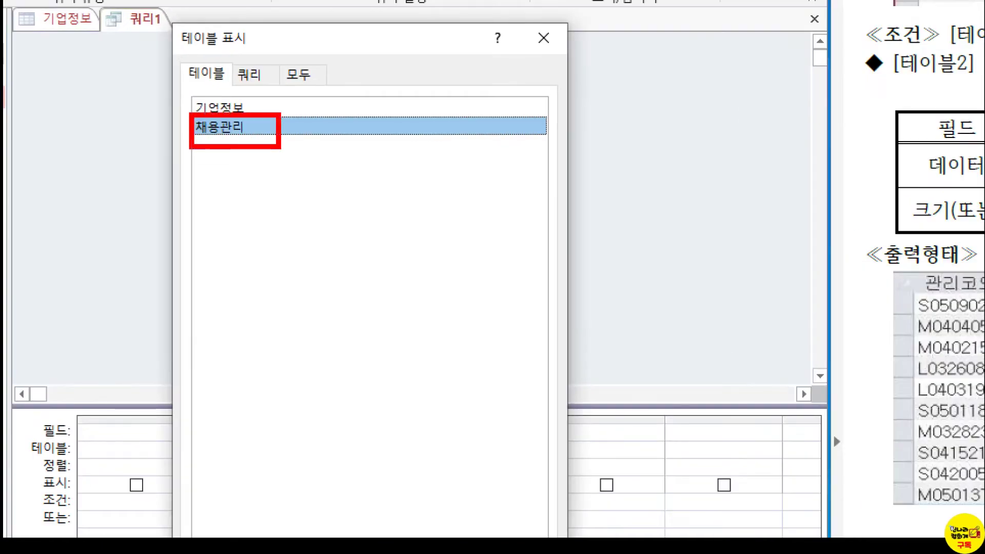
{"action": "key", "text": "Escape"}
{"action": "double_click", "coordinate": [226, 126]}
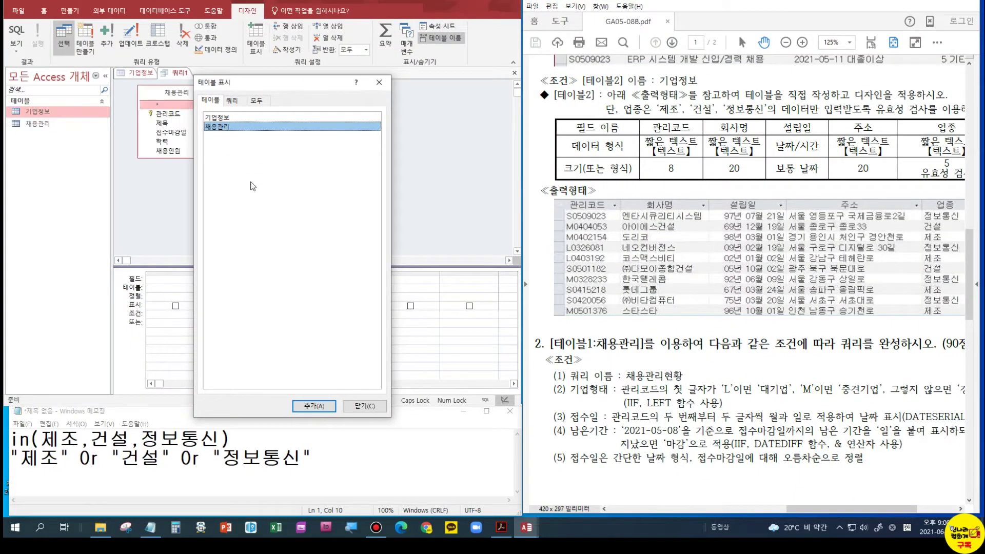
Step: Add the 관리코드, 제목, 접수마감일, 학력, 채용인원 and 근무형태 fields to the query design grid
{"action": "left_click", "coordinate": [362, 406]}
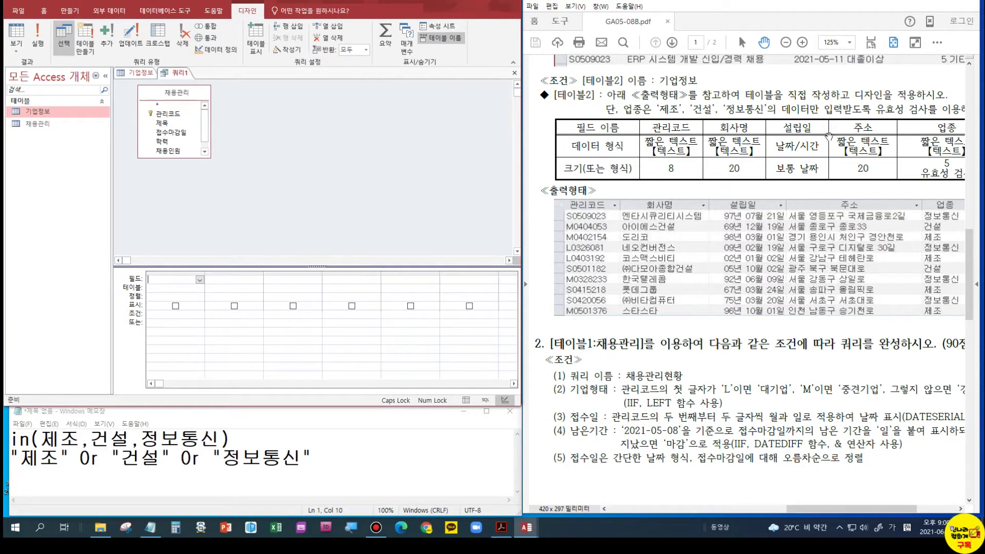
{"action": "left_click", "coordinate": [941, 1]}
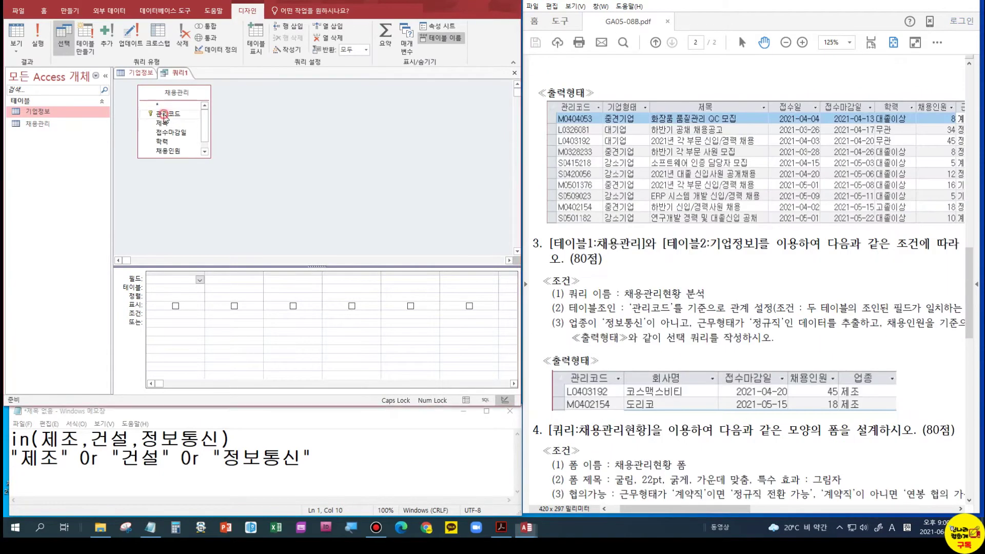
{"action": "double_click", "coordinate": [164, 114]}
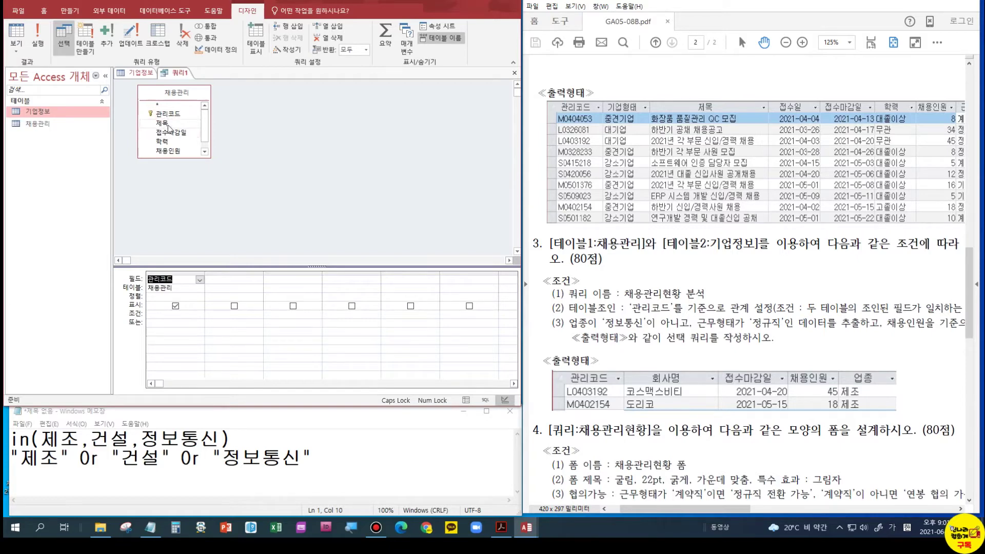
{"action": "double_click", "coordinate": [169, 125]}
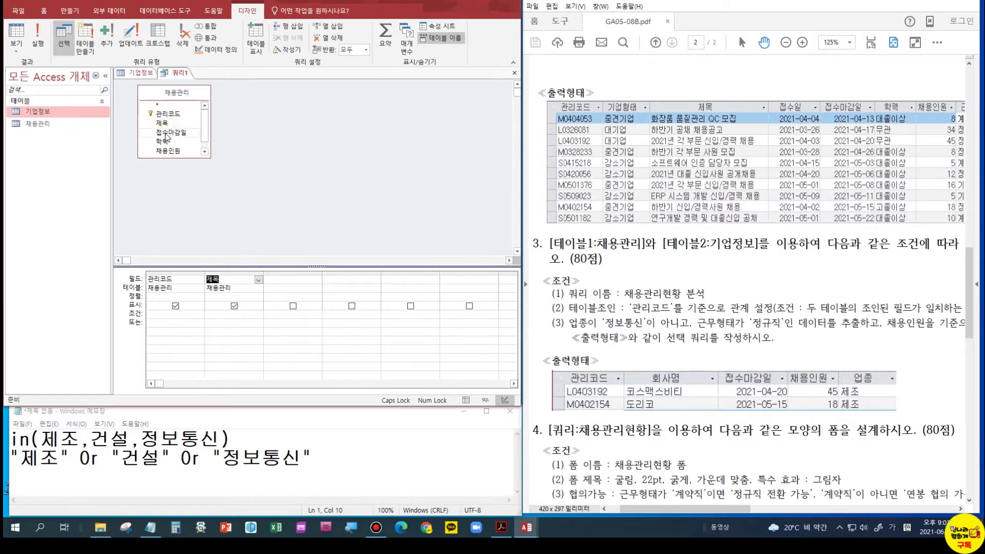
{"action": "double_click", "coordinate": [165, 134]}
{"action": "double_click", "coordinate": [163, 142]}
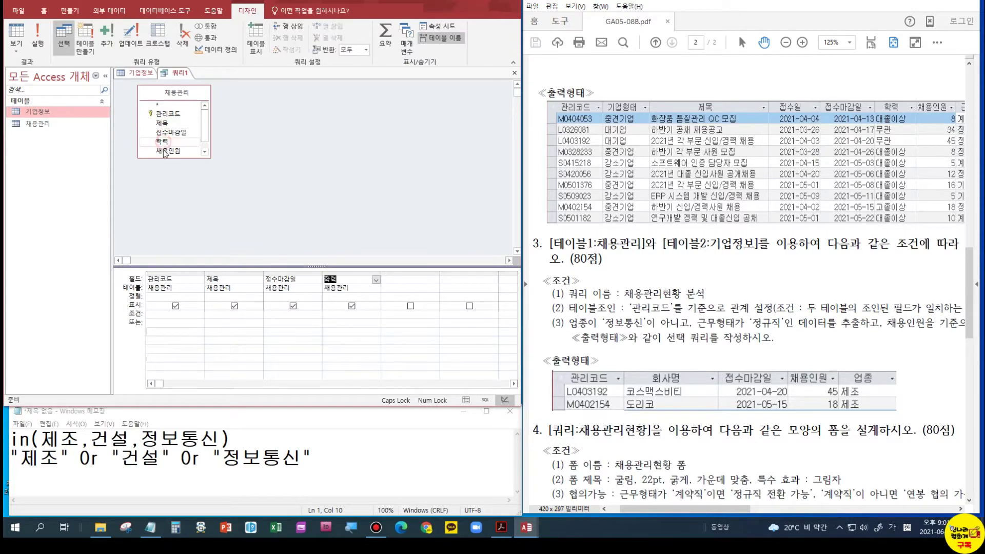
{"action": "double_click", "coordinate": [167, 151]}
{"action": "left_click", "coordinate": [207, 134]}
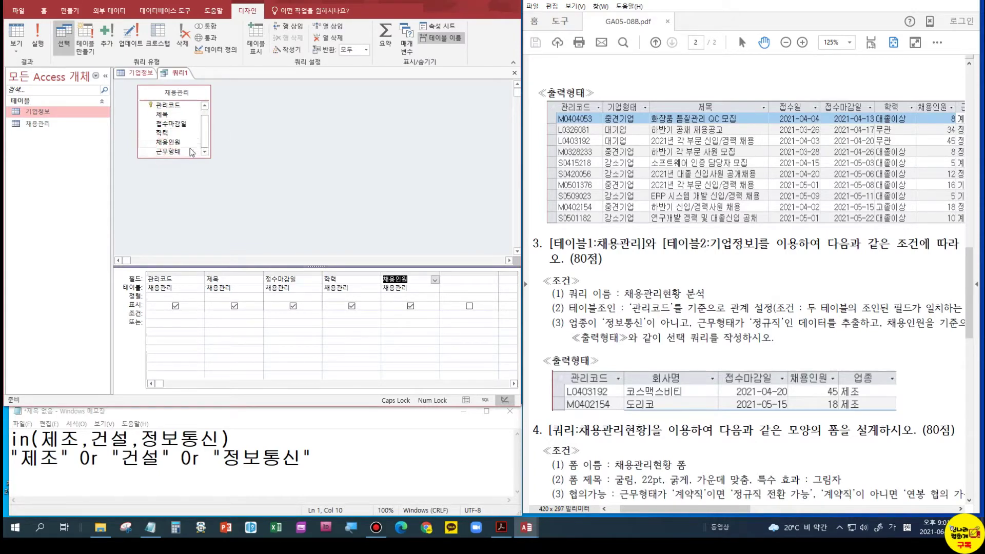
{"action": "double_click", "coordinate": [181, 151]}
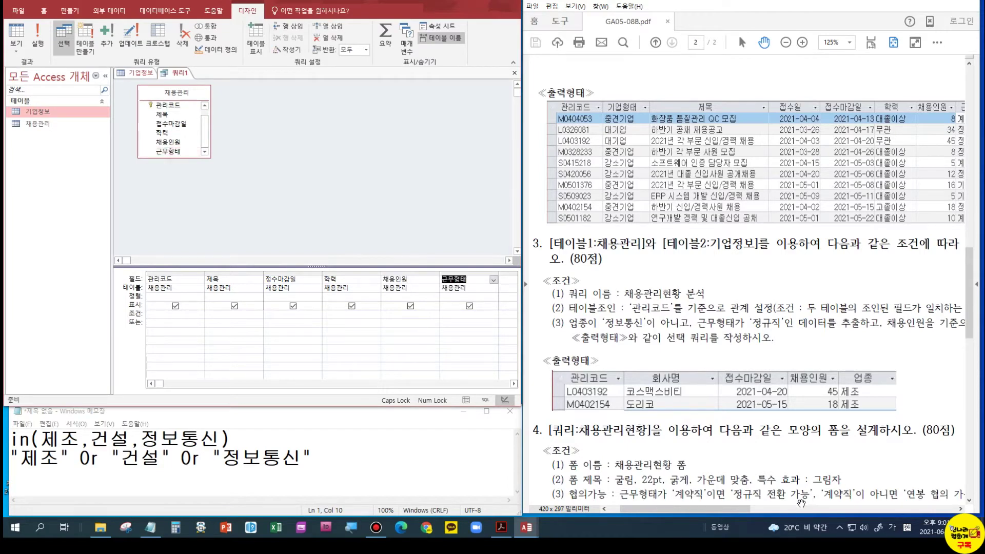
Step: Insert an empty column before 제목 in the query grid for the calculated 기업형태 field
{"action": "left_click_drag", "start_coordinate": [744, 509], "coordinate": [729, 507]}
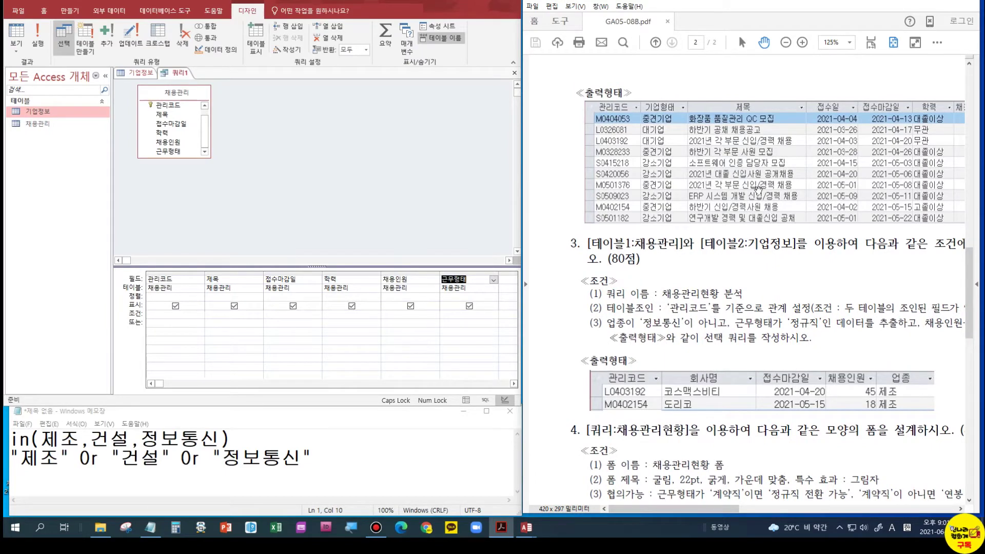
{"action": "left_click", "coordinate": [221, 278]}
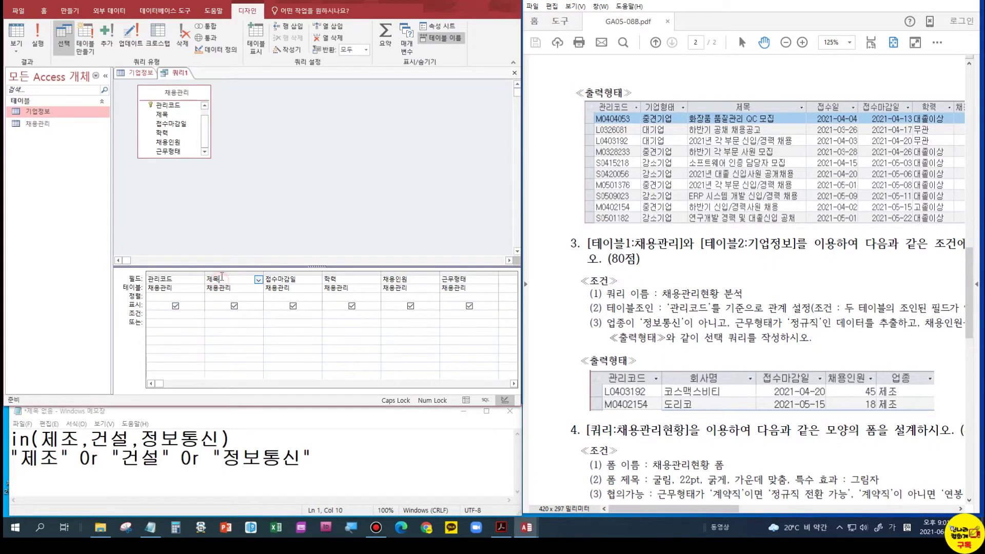
{"action": "left_click", "coordinate": [331, 26]}
{"action": "left_click", "coordinate": [232, 281]}
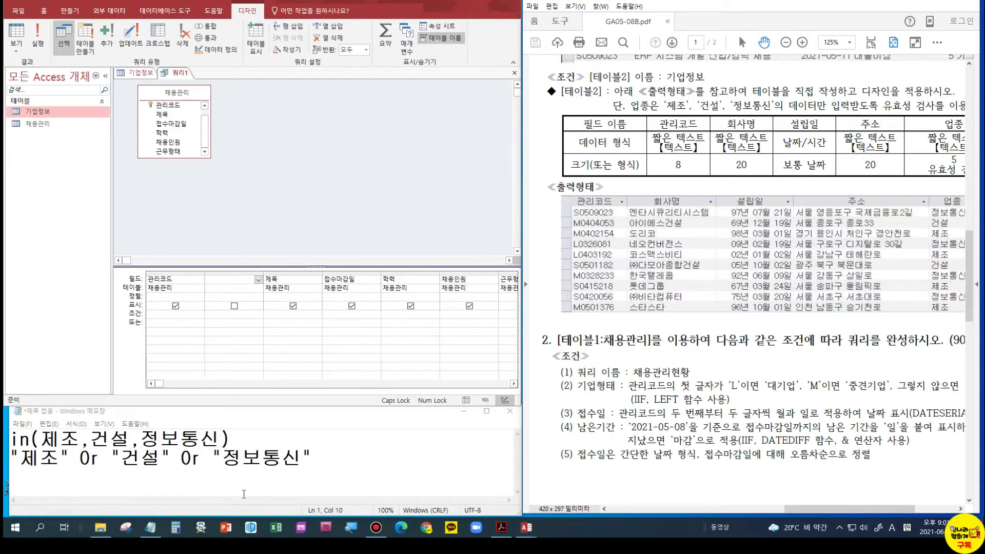
Step: Switch to Notepad and clear the old validation rule notes
{"action": "left_click", "coordinate": [267, 461]}
{"action": "left_click_drag", "start_coordinate": [309, 463], "coordinate": [8, 436]}
{"action": "key", "text": "BackSpace"}
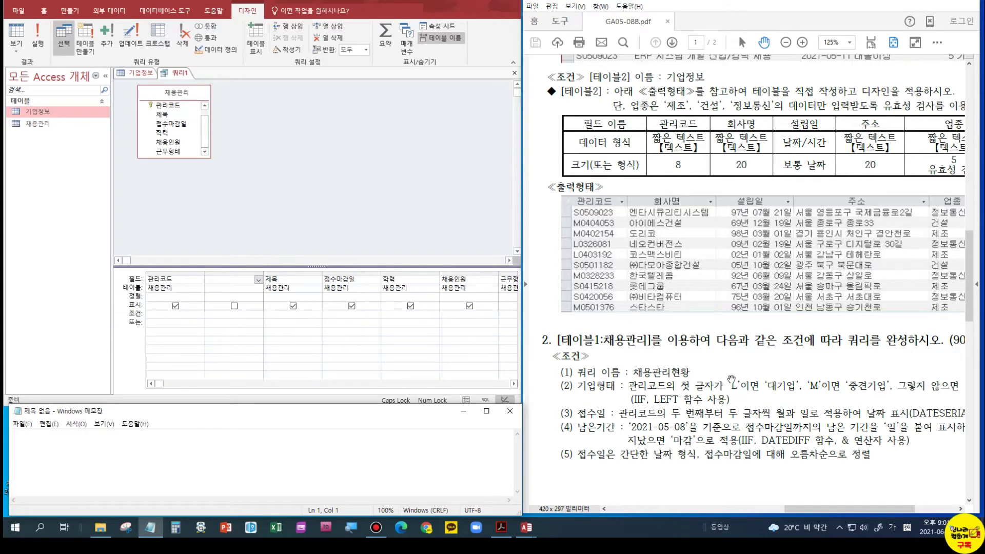
Step: Look up a sample code in the exam's first table and note it as 관리코드 L0326081
{"action": "scroll", "coordinate": [670, 231], "scroll_direction": "up", "scroll_amount": 2}
{"action": "scroll", "coordinate": [670, 230], "scroll_direction": "up", "scroll_amount": 5}
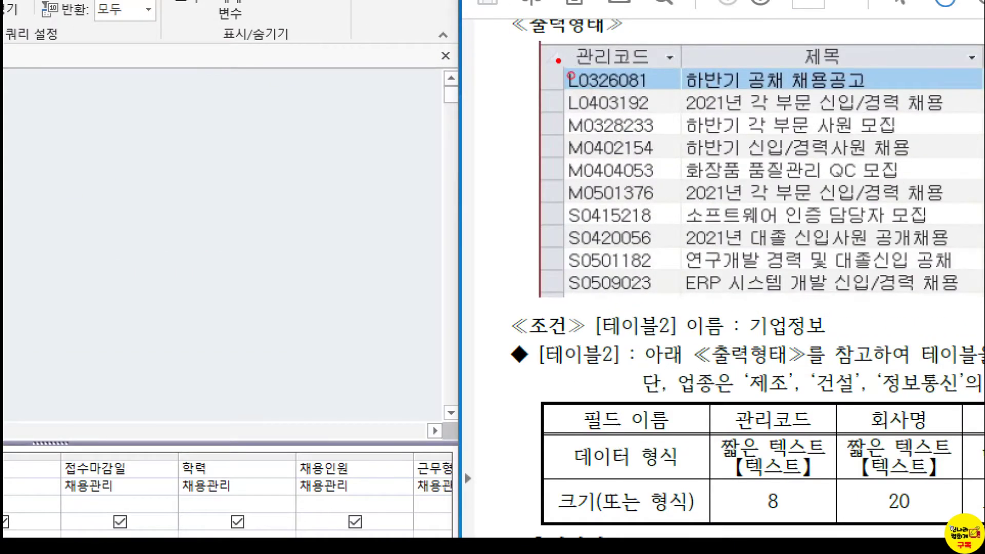
{"action": "left_click_drag", "start_coordinate": [570, 74], "coordinate": [626, 92]}
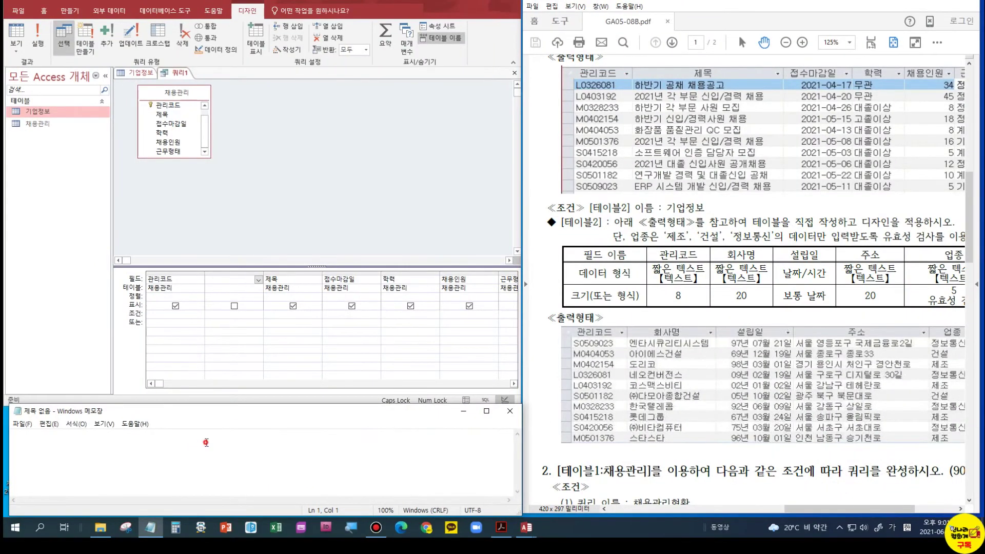
{"action": "type", "text": "ㅣ"}
{"action": "key", "text": "BackSpace"}
{"action": "key", "text": "Hangul"}
{"action": "type", "text": "L0"}
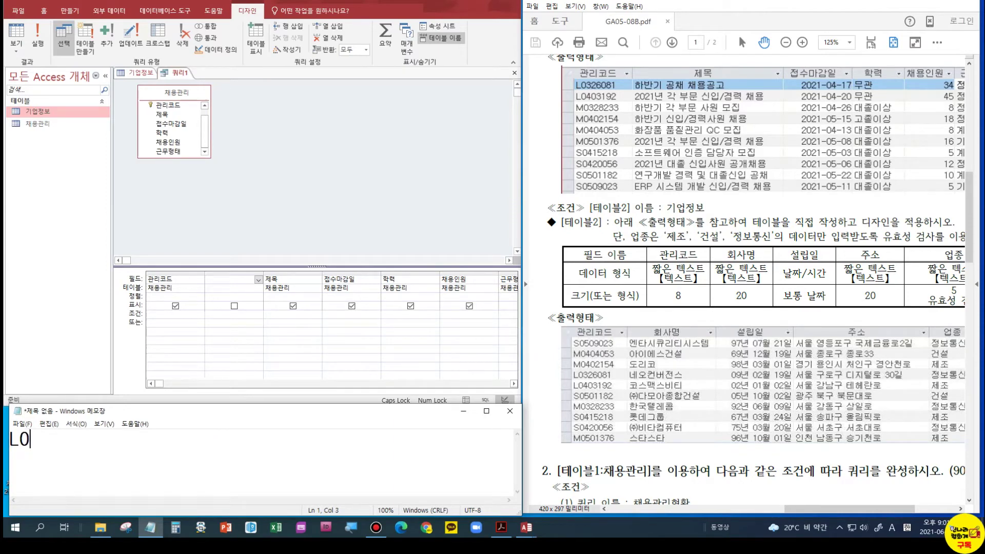
{"action": "type", "text": "326081"}
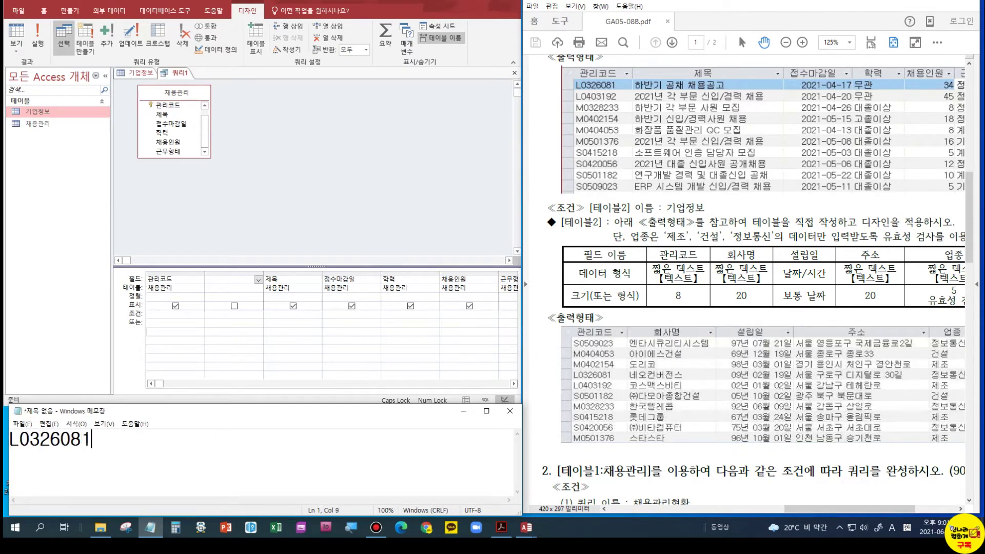
{"action": "type", "text": "RHK"}
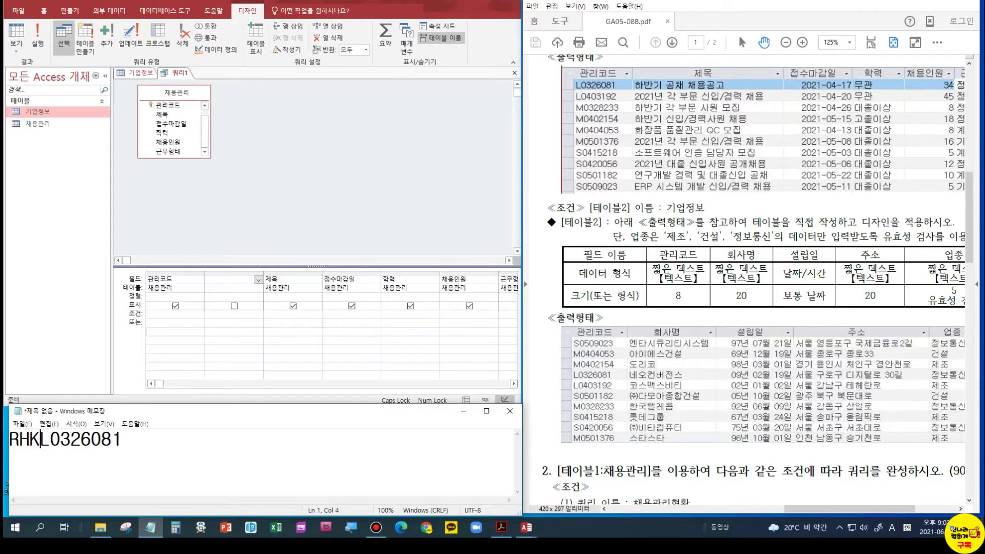
{"action": "key", "text": "BackSpace"}
{"action": "key", "text": "BackSpace"}
{"action": "key", "text": "BackSpace"}
{"action": "type", "text": "관리코드"}
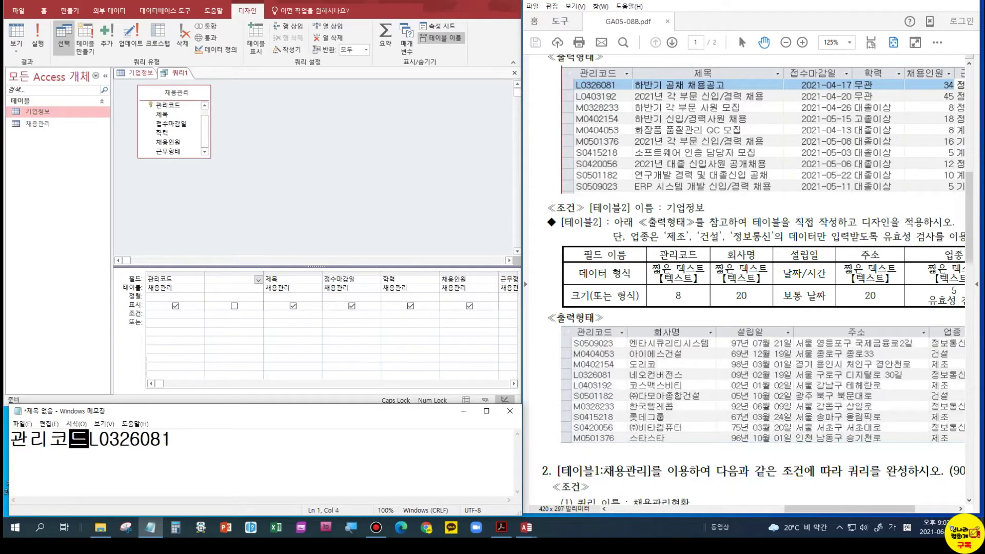
Step: Note the first 기업형태 condition, L이면 대기업, on a new line below the sample code
{"action": "scroll", "coordinate": [760, 388], "scroll_direction": "down", "scroll_amount": 3}
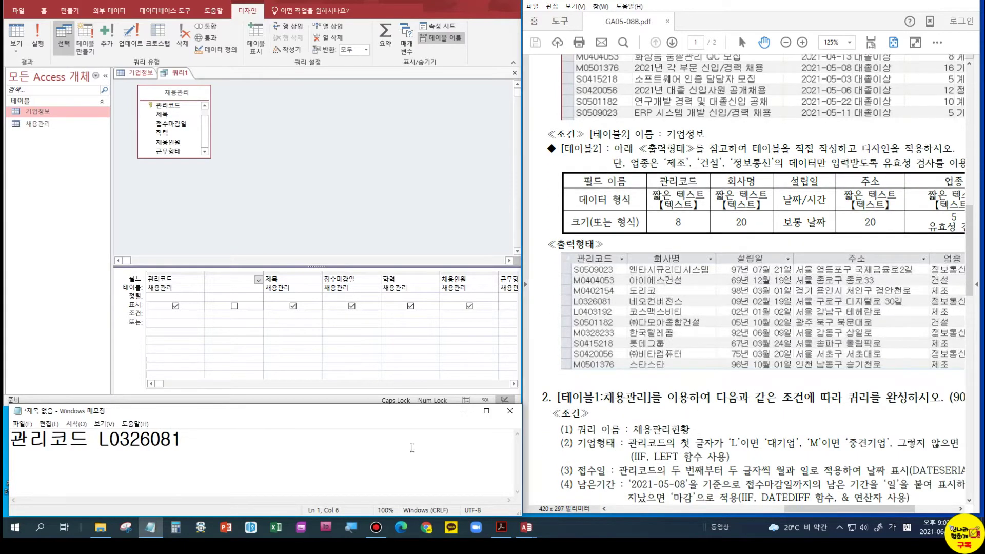
{"action": "left_click_drag", "start_coordinate": [110, 439], "coordinate": [101, 437]}
{"action": "left_click", "coordinate": [231, 438]}
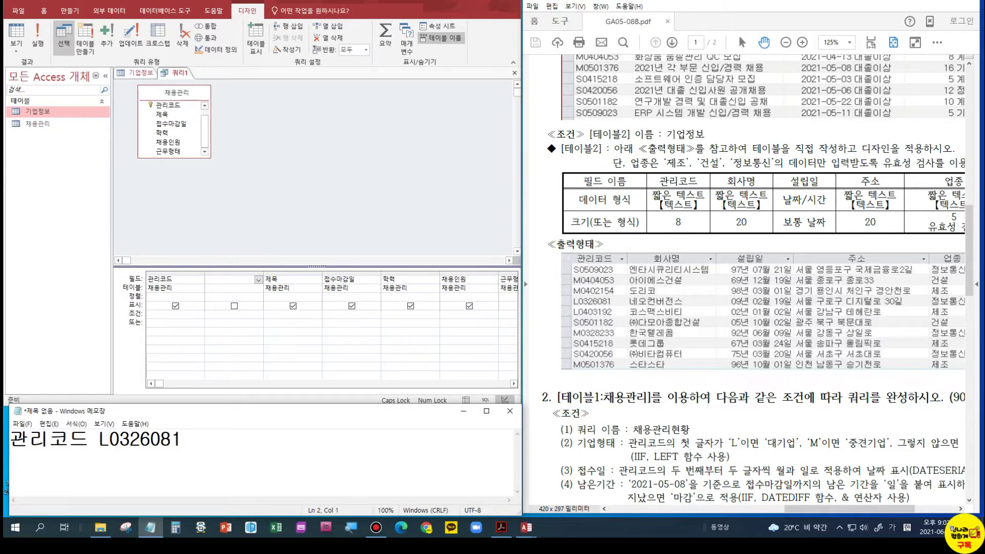
{"action": "key", "text": "Hangul"}
{"action": "type", "text": "L"}
{"action": "key", "text": "Hangul"}
{"action": "type", "text": "이면 대무"}
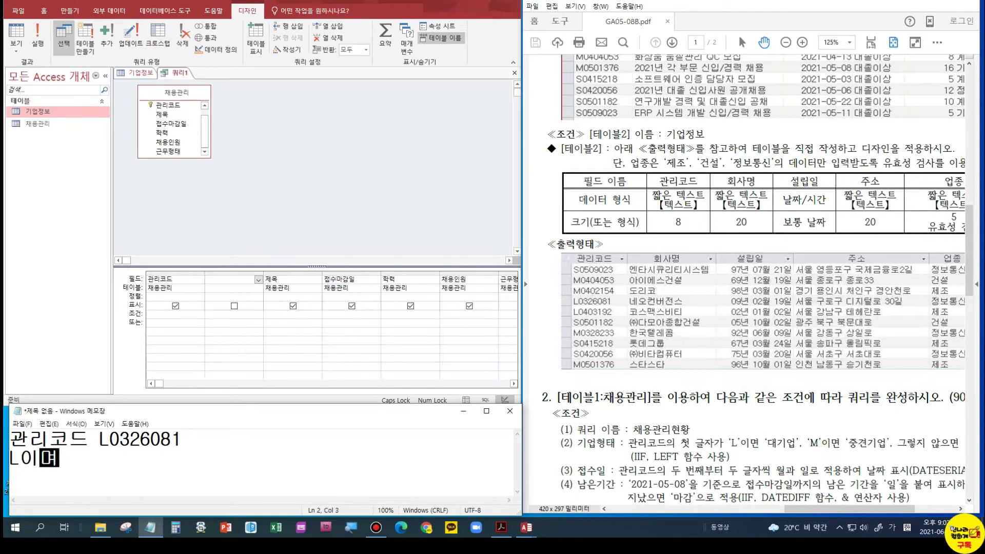
{"action": "key", "text": "BackSpace"}
{"action": "key", "text": "BackSpace"}
{"action": "type", "text": "대기업"}
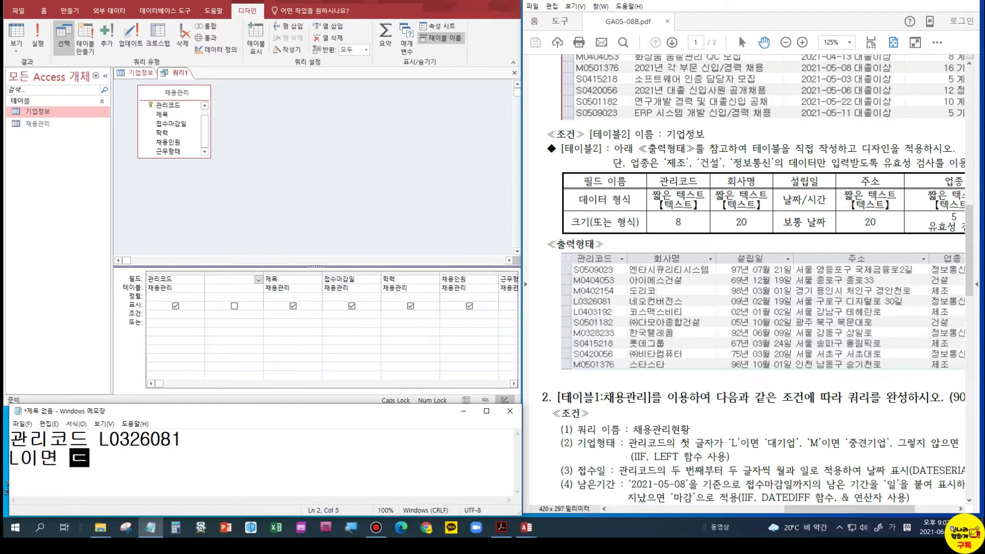
Step: Note the second 기업형태 condition, M이면 중견기업, on its own line
{"action": "key", "text": "Hangul"}
{"action": "type", "text": "M"}
{"action": "key", "text": "Hangul"}
{"action": "type", "text": "이면 중견ㄱ"}
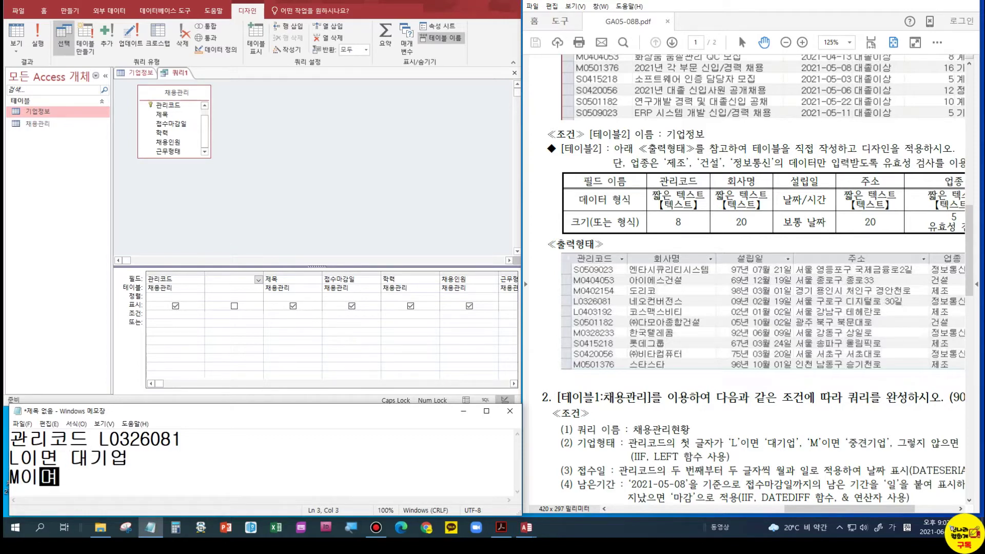
{"action": "type", "text": "기업"}
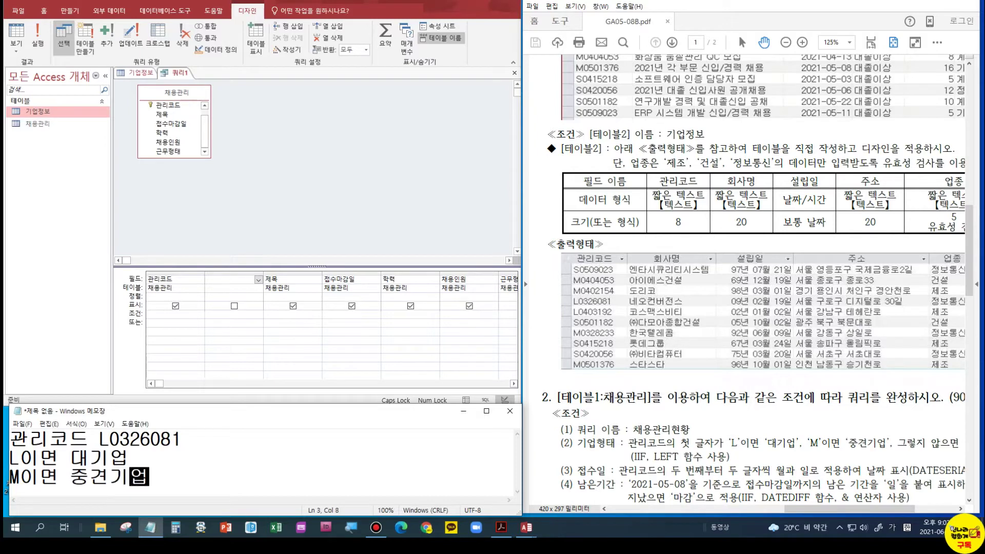
{"action": "key", "text": "Return"}
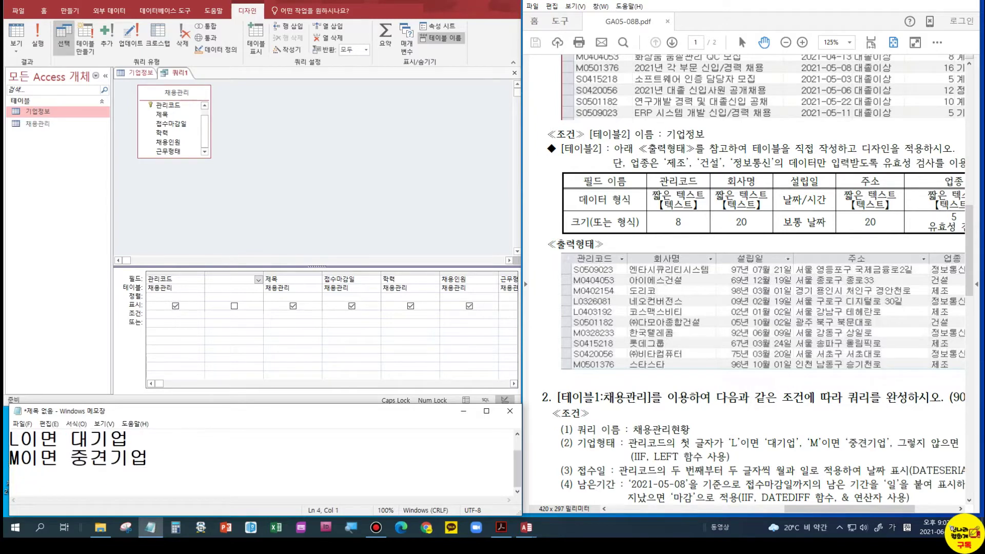
Step: Check the exam's remaining 기업형태 case and note it as 기타이면 강소기업
{"action": "left_click_drag", "start_coordinate": [865, 508], "coordinate": [841, 509]}
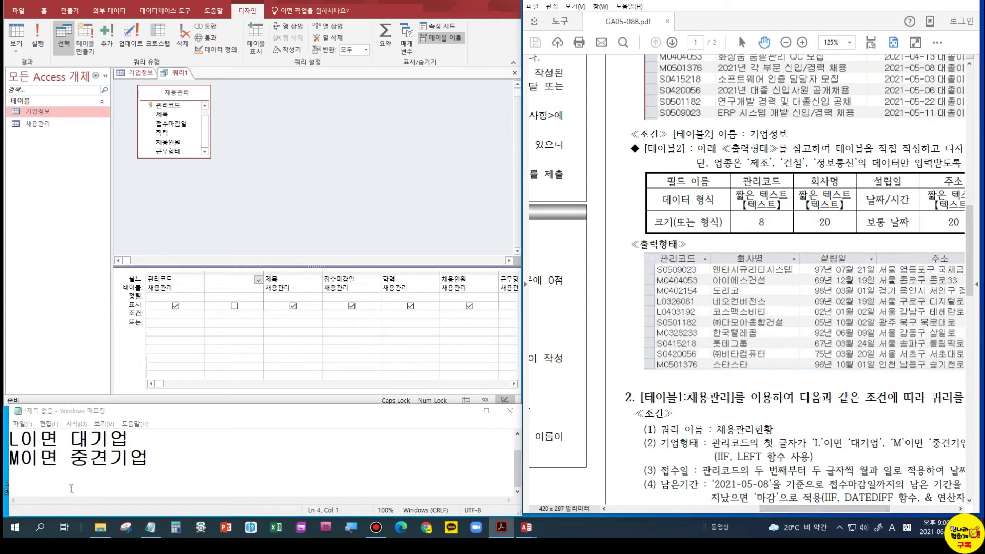
{"action": "left_click", "coordinate": [66, 482]}
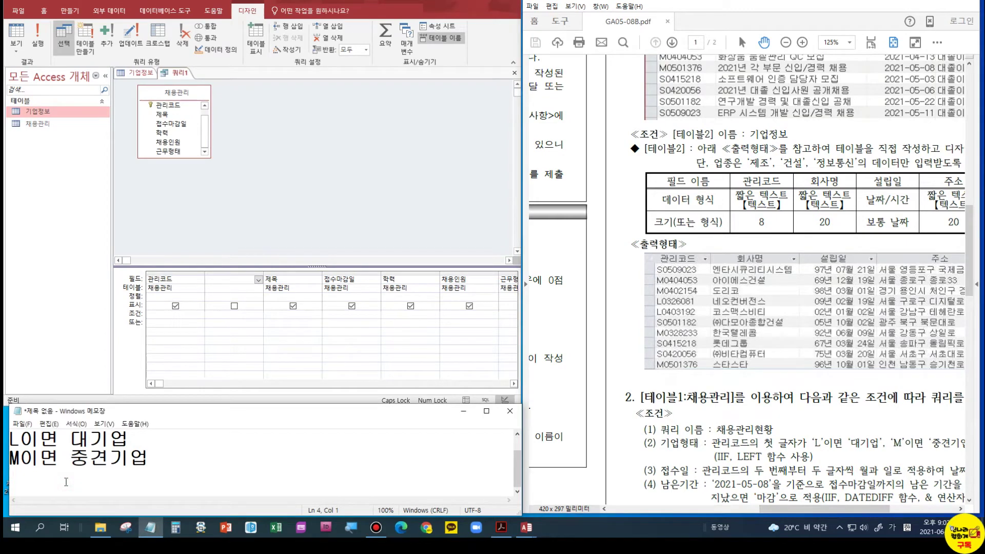
{"action": "left_click_drag", "start_coordinate": [786, 509], "coordinate": [804, 508]}
{"action": "left_click", "coordinate": [22, 482]}
{"action": "type", "text": "기타임"}
{"action": "type", "text": "면 "}
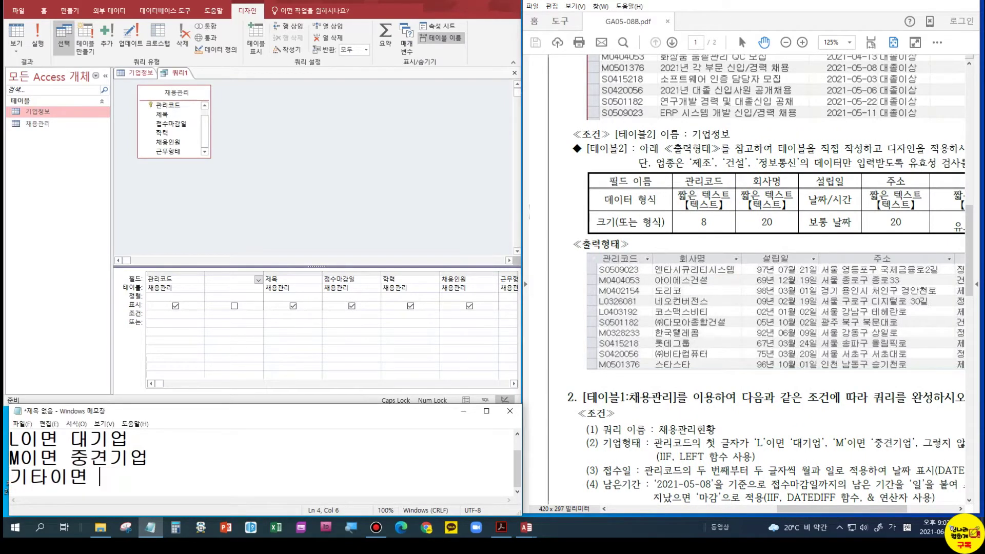
{"action": "type", "text": "강소기업"}
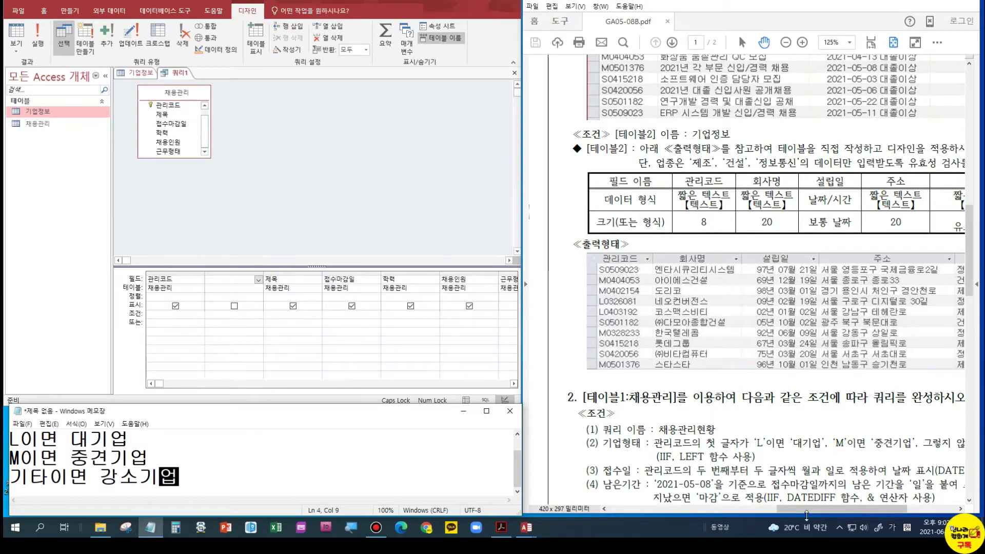
Step: Enlarge the notes window upward and write the IIF syntax =IIF(조건,참,거짓) below the conditions
{"action": "left_click_drag", "start_coordinate": [808, 510], "coordinate": [832, 508]}
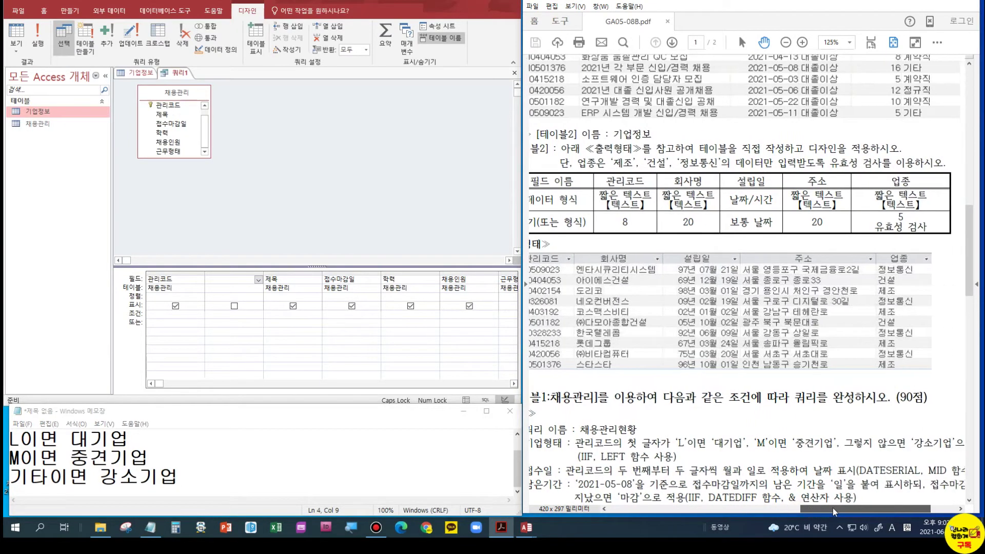
{"action": "left_click_drag", "start_coordinate": [207, 406], "coordinate": [205, 233]}
{"action": "left_click", "coordinate": [194, 281]}
{"action": "left_click", "coordinate": [195, 337]}
{"action": "type", "text": "=ㅑㅑ"}
{"action": "key", "text": "BackSpace"}
{"action": "key", "text": "BackSpace"}
{"action": "key", "text": "Hangul"}
{"action": "type", "text": "IIF("}
{"action": "key", "text": "Hangul"}
{"action": "type", "text": "조"}
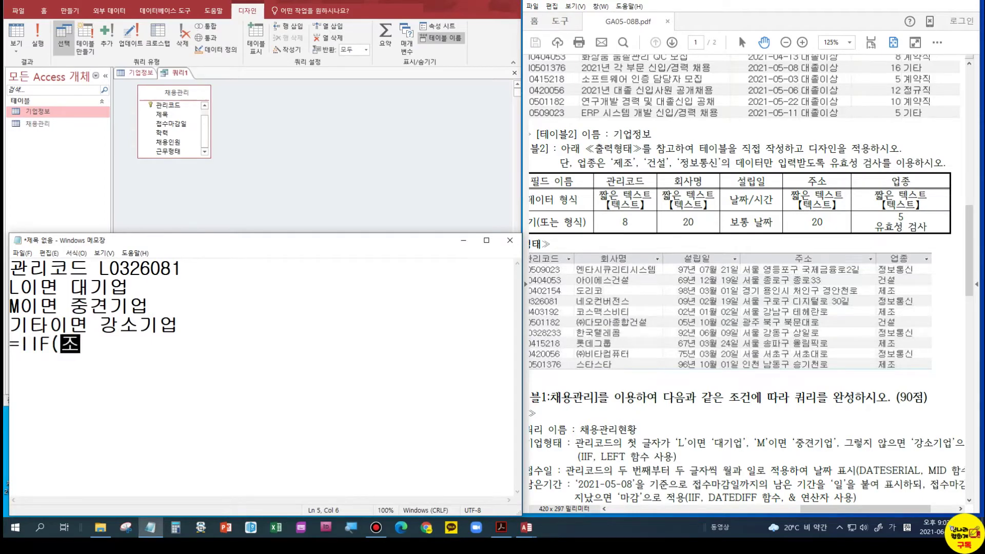
{"action": "type", "text": "건,참,ㄱ거짓)"}
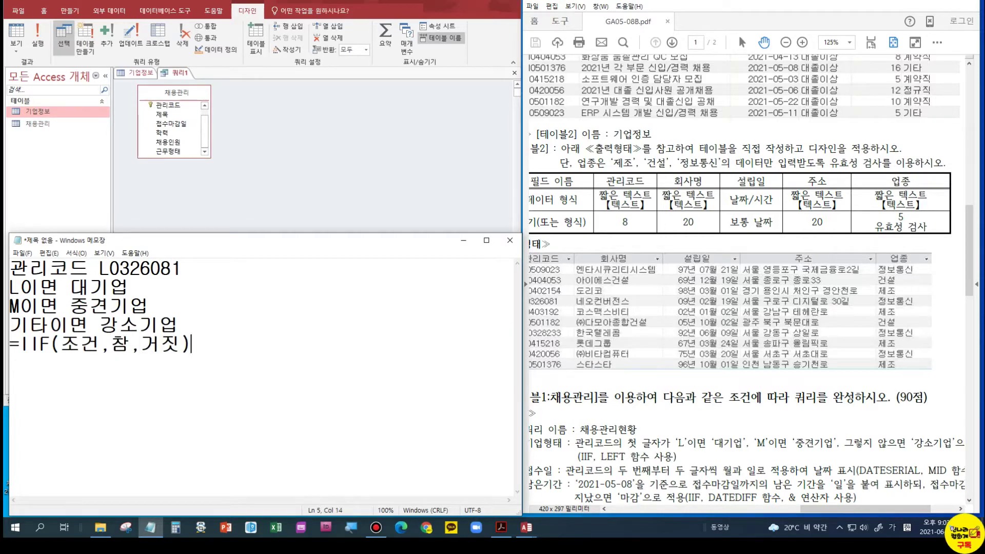
Step: Separate the IIF syntax from the conditions with a blank line and duplicate it on the following line
{"action": "left_click", "coordinate": [226, 321]}
{"action": "key", "text": "Return"}
{"action": "left_click_drag", "start_coordinate": [224, 362], "coordinate": [6, 363]}
{"action": "key", "text": "ctrl+c"}
{"action": "left_click", "coordinate": [52, 405]}
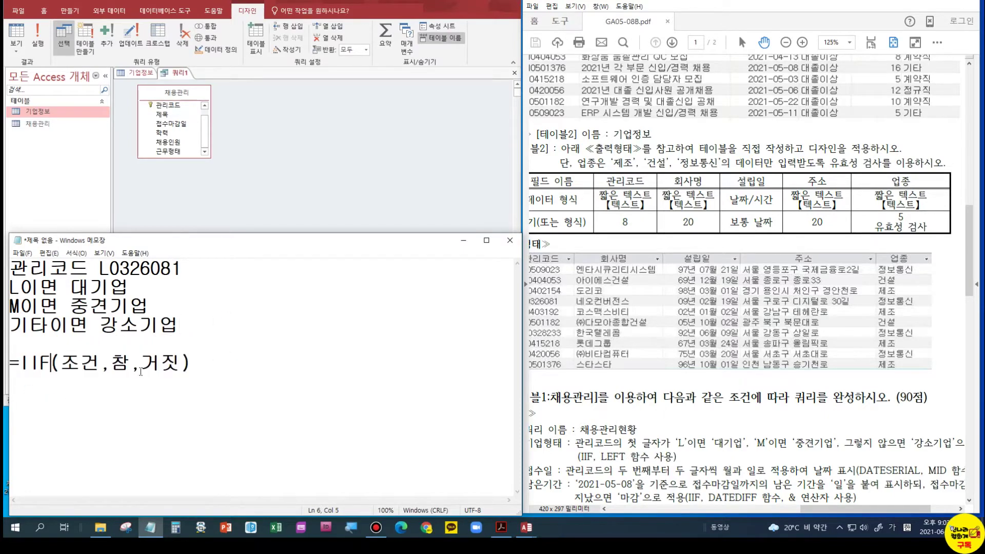
{"action": "left_click", "coordinate": [232, 359]}
{"action": "key", "text": "Return"}
{"action": "key", "text": "ctrl+v"}
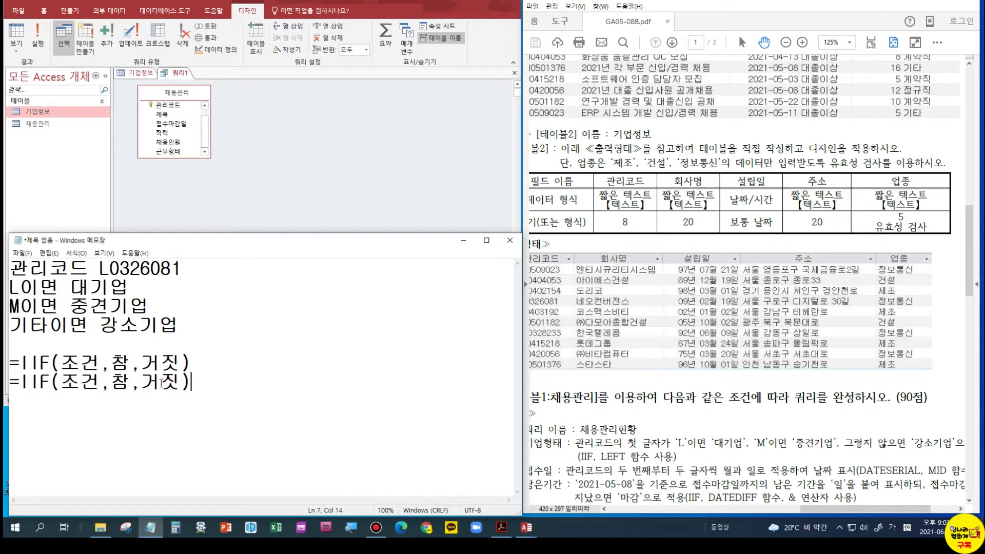
Step: Extend the condition in the duplicated IIF line of the notes to 조건="L"
{"action": "left_click", "coordinate": [100, 381]}
{"action": "type", "text": "="}
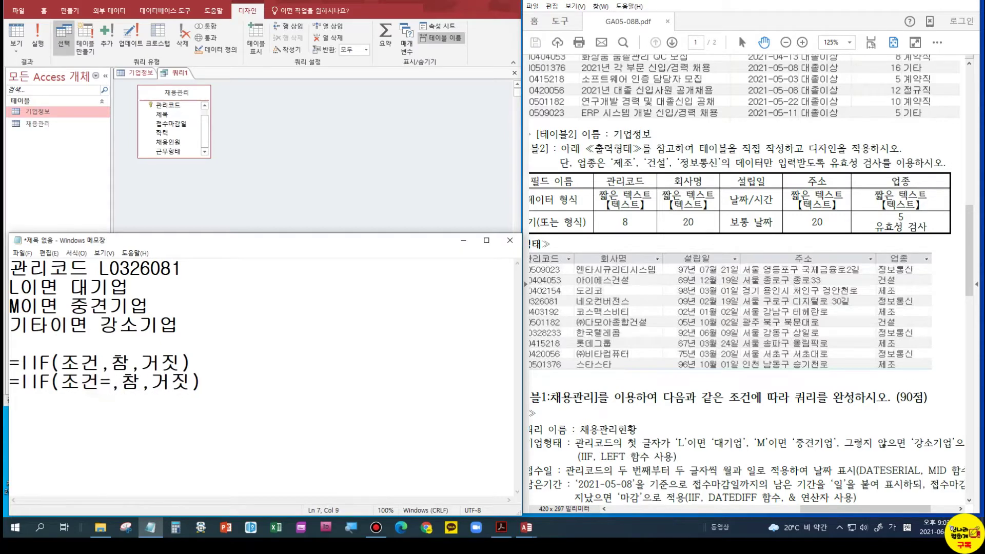
{"action": "type", "text": "\""}
{"action": "type", "text": "ㄴ"}
{"action": "key", "text": "Hangul"}
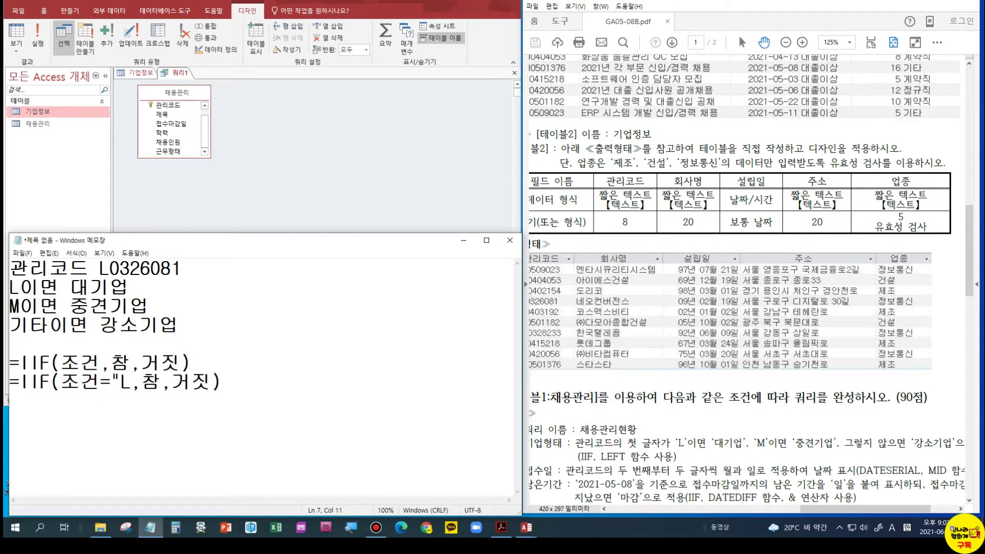
{"action": "type", "text": "\""}
Step: Replace the 참 argument in the second IIF line with "대기업"
{"action": "left_click_drag", "start_coordinate": [150, 383], "coordinate": [173, 382]}
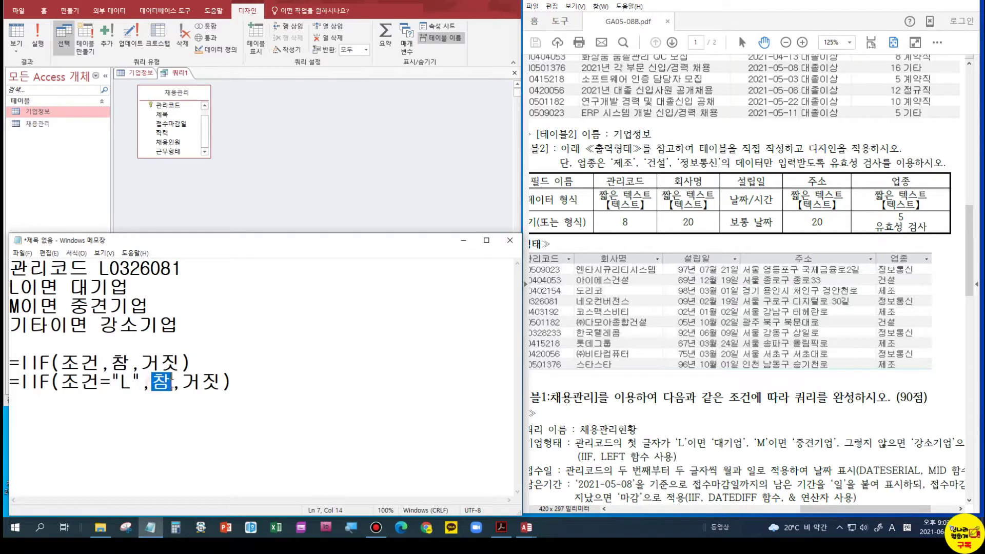
{"action": "type", "text": "'"}
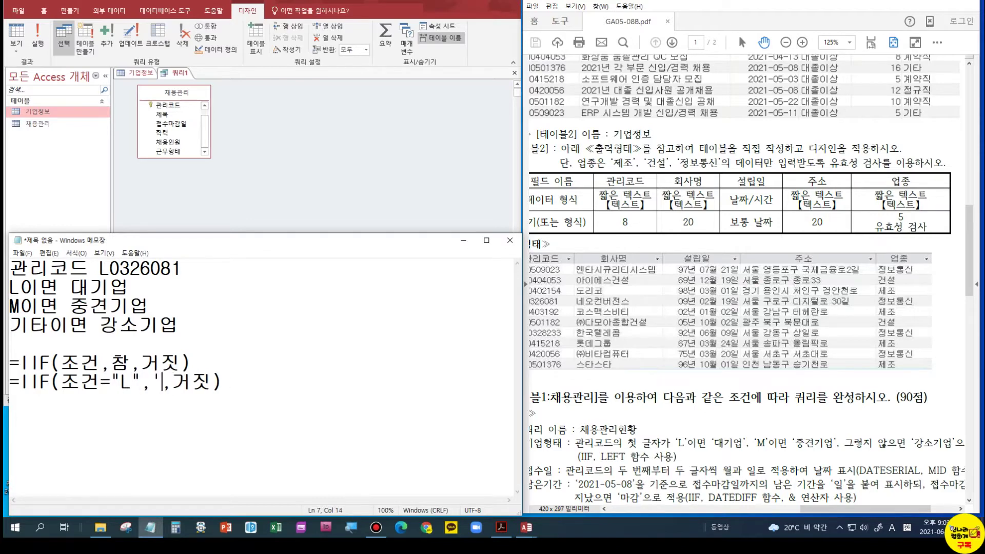
{"action": "key", "text": "BackSpace"}
{"action": "key", "text": "BackSpace"}
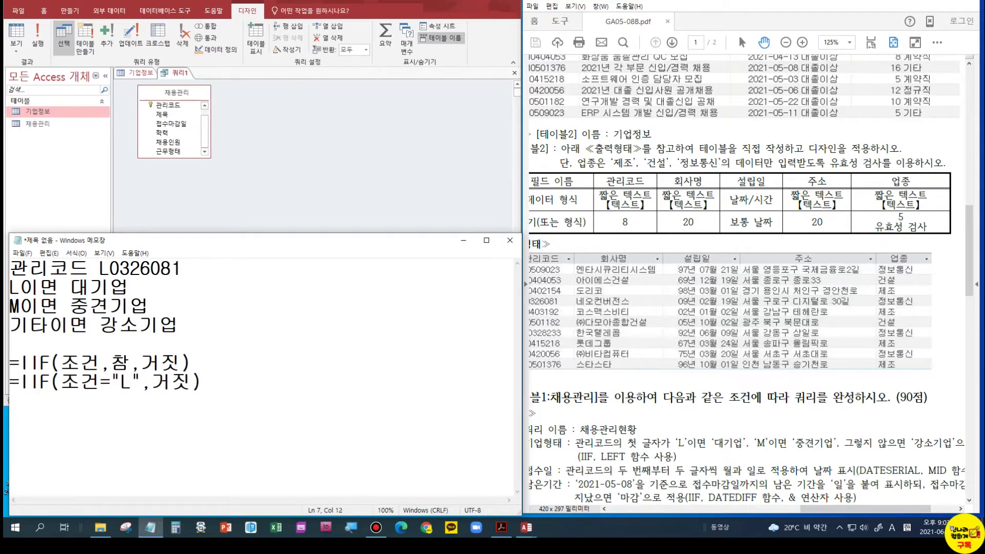
{"action": "type", "text": ",\"E0"}
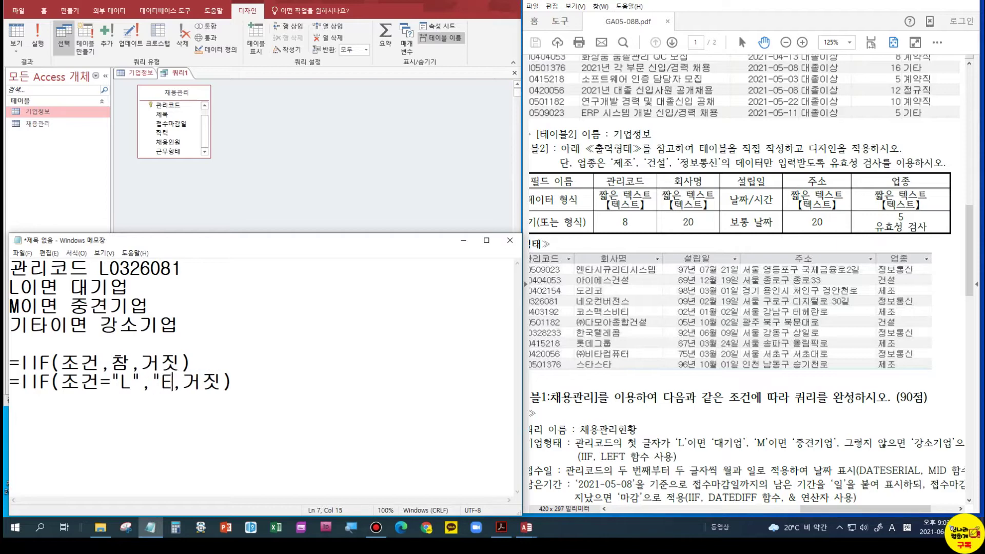
{"action": "key", "text": "BackSpace"}
{"action": "key", "text": "BackSpace"}
{"action": "key", "text": "Hangul"}
{"action": "type", "text": "대"}
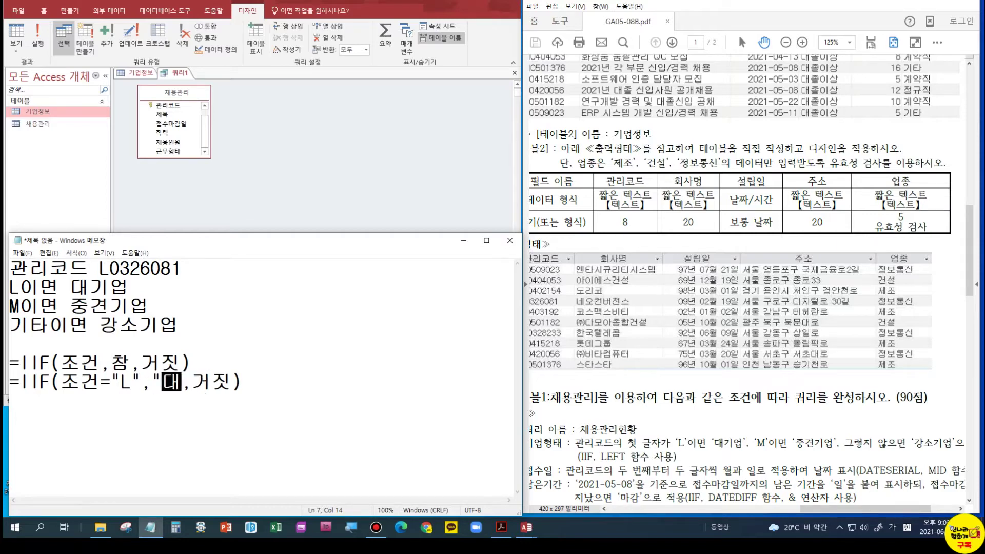
{"action": "type", "text": "기업"}
{"action": "key", "text": "Return"}
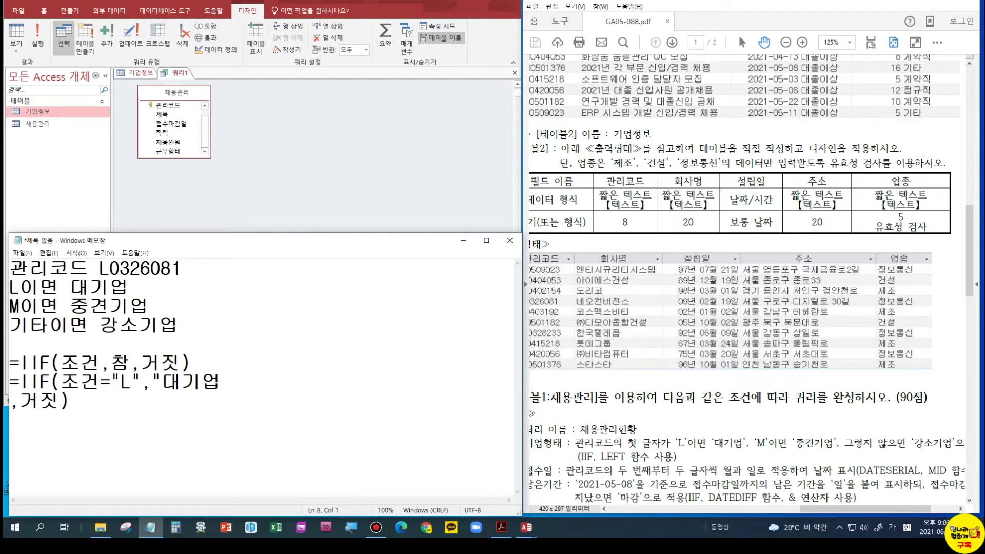
{"action": "key", "text": "BackSpace"}
{"action": "type", "text": "\",거짓"}
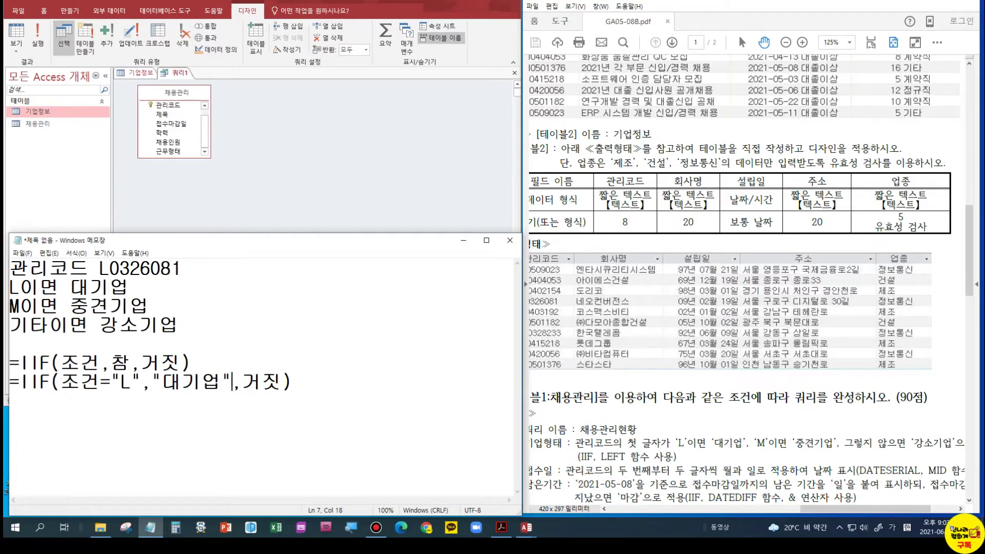
Step: Replace the 거짓 argument with an empty string "" and duplicate the whole IIF line below it
{"action": "left_click_drag", "start_coordinate": [241, 381], "coordinate": [7, 398]}
{"action": "key", "text": "ctrl+c"}
{"action": "type", "text": "\"\""}
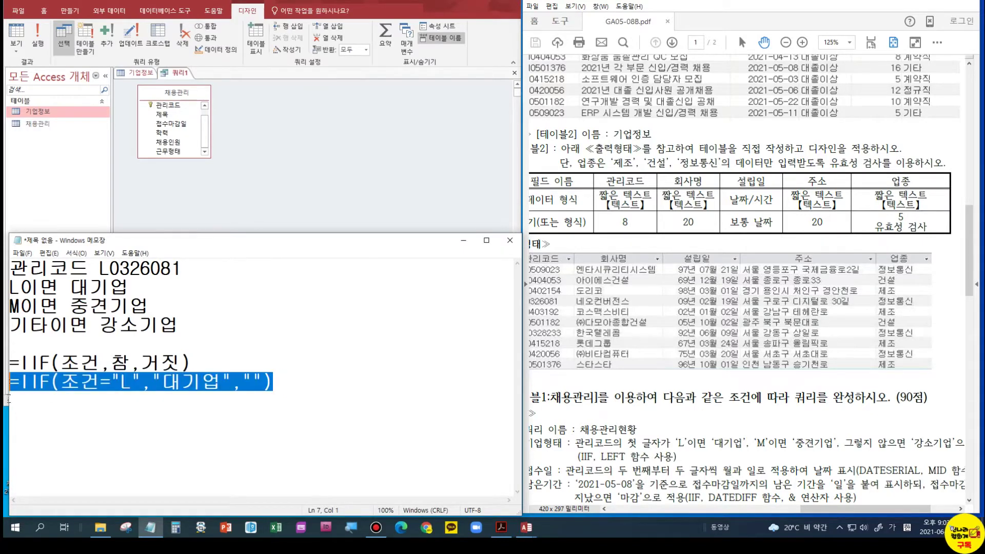
{"action": "left_click", "coordinate": [319, 384]}
{"action": "key", "text": "ctrl+v"}
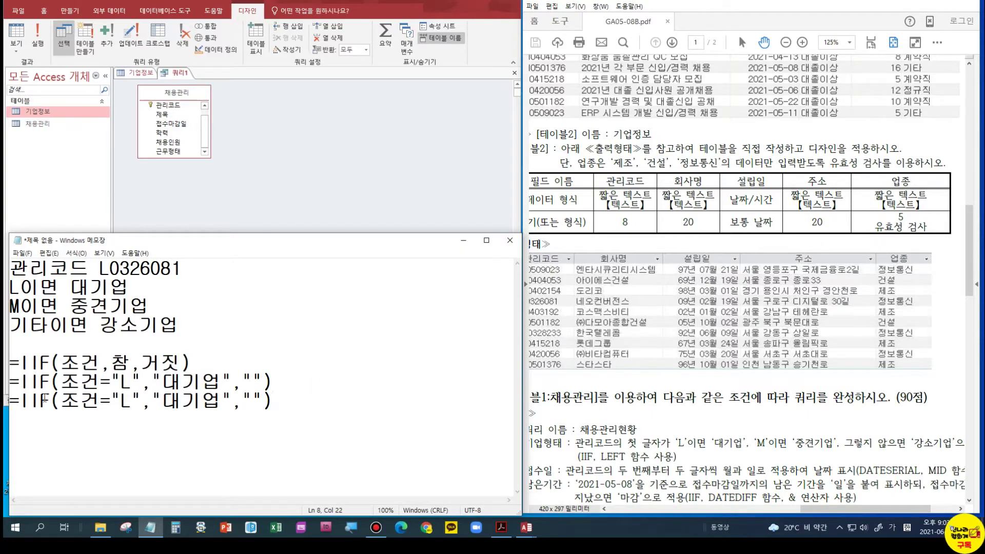
Step: Replace 조건 in the new bottom IIF line with the field reference [관리코드]
{"action": "left_click_drag", "start_coordinate": [60, 400], "coordinate": [100, 400]}
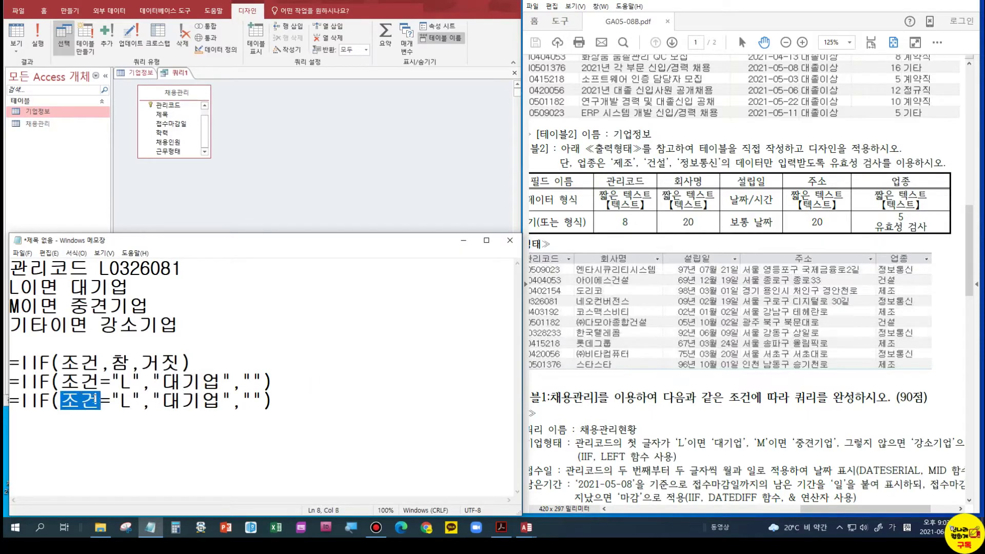
{"action": "type", "text": "["}
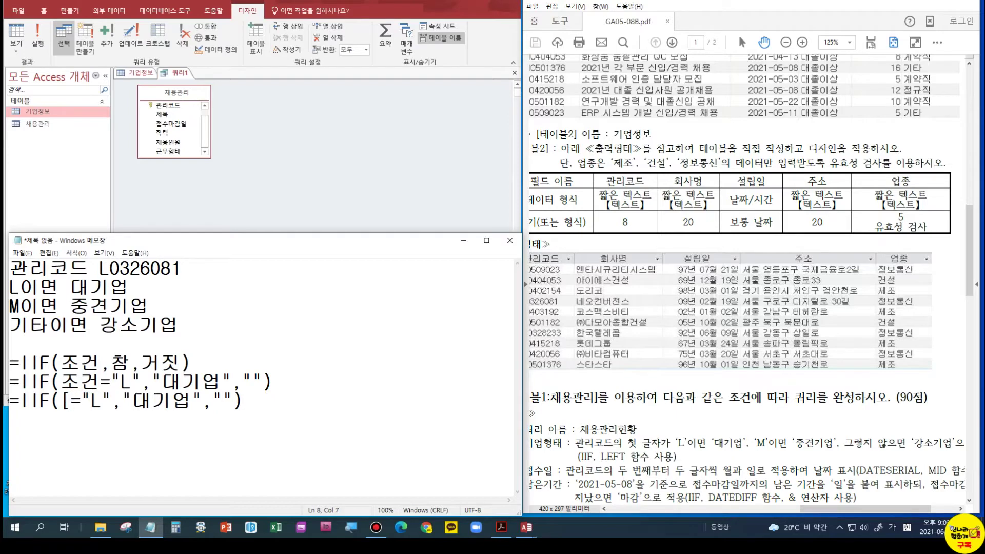
{"action": "type", "text": "관리코드"}
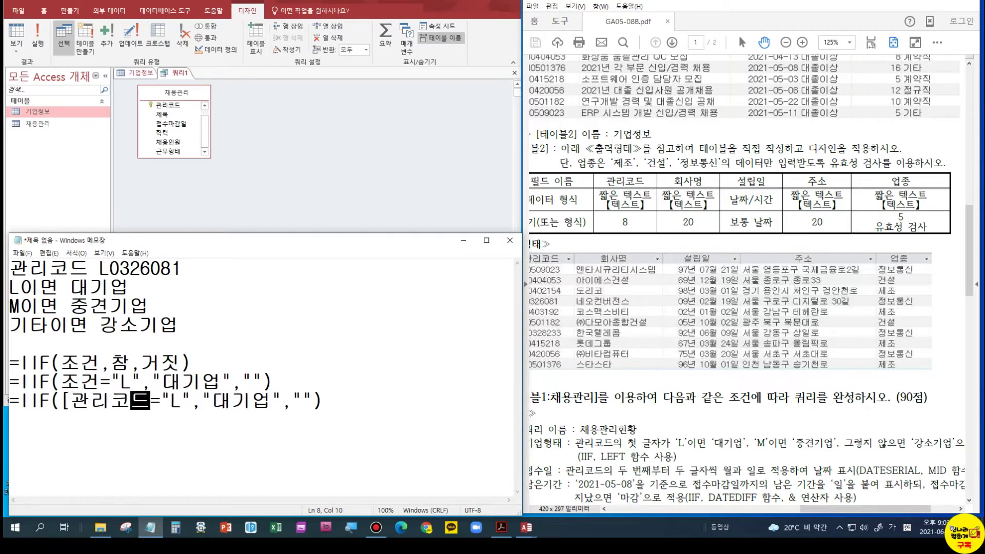
{"action": "type", "text": "]"}
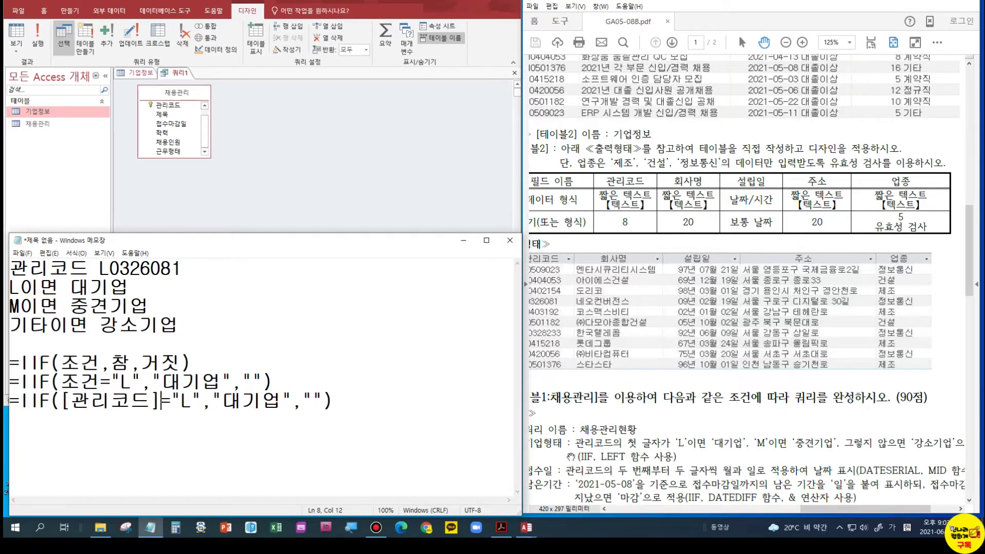
Step: Wrap the field reference in a LEFT function that takes one character, giving LEFT([관리코드],1)
{"action": "left_click", "coordinate": [62, 403]}
{"action": "type", "text": "ㅣ"}
{"action": "key", "text": "BackSpace"}
{"action": "key", "text": "Hangul"}
{"action": "type", "text": "LEFT("}
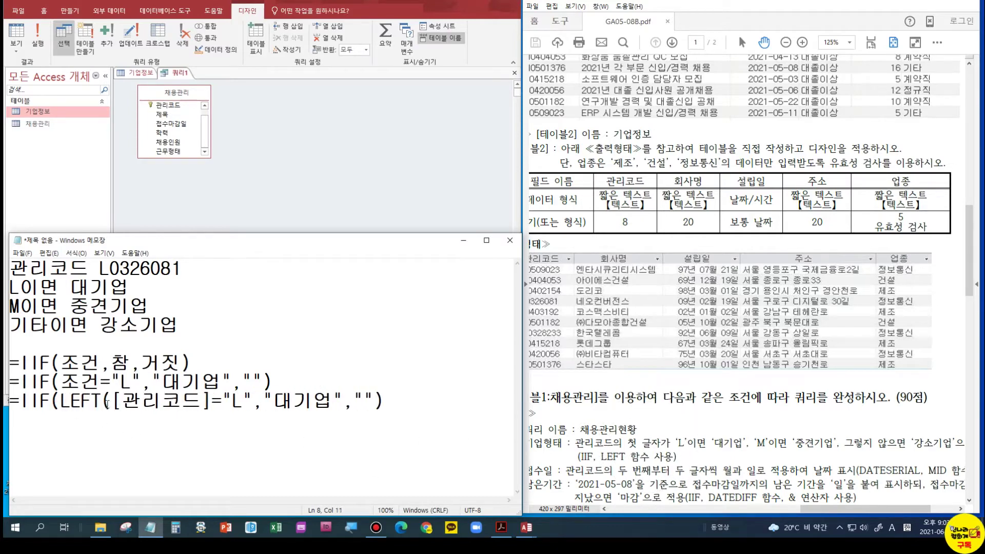
{"action": "left_click", "coordinate": [212, 401]}
{"action": "type", "text": ",1)"}
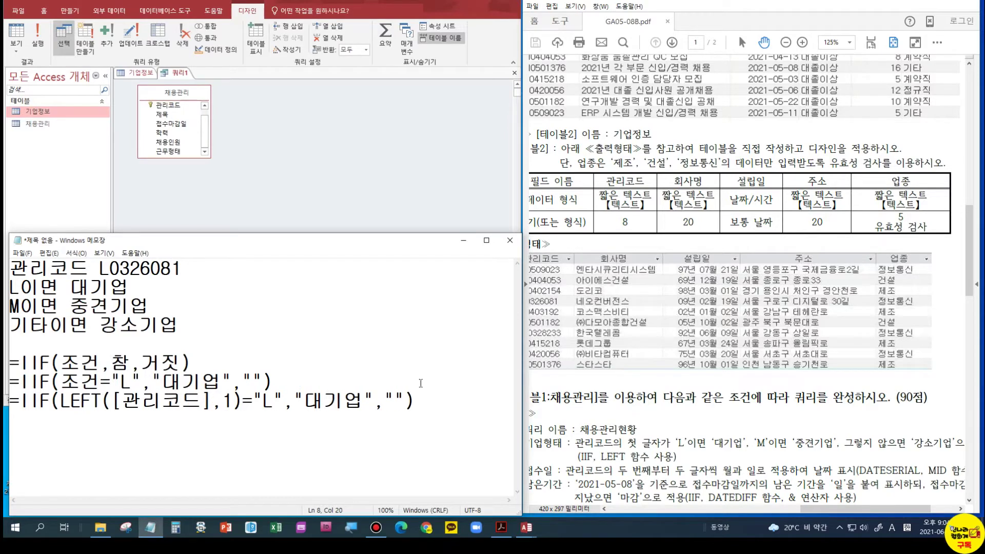
Step: Replace the leading equals sign of the bottom expression with the field name 기업형태:, without spaces around the colon
{"action": "left_click_drag", "start_coordinate": [21, 400], "coordinate": [4, 398]}
{"action": "type", "text": "RLDJ"}
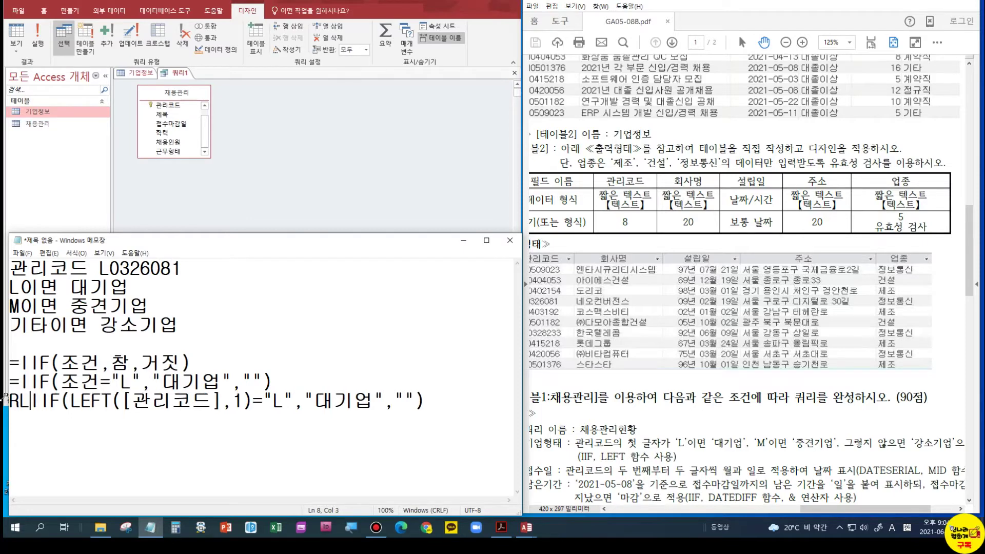
{"action": "key", "text": "BackSpace"}
{"action": "key", "text": "BackSpace"}
{"action": "key", "text": "BackSpace"}
{"action": "key", "text": "BackSpace"}
{"action": "key", "text": "Hangul"}
{"action": "type", "text": "기업형태"}
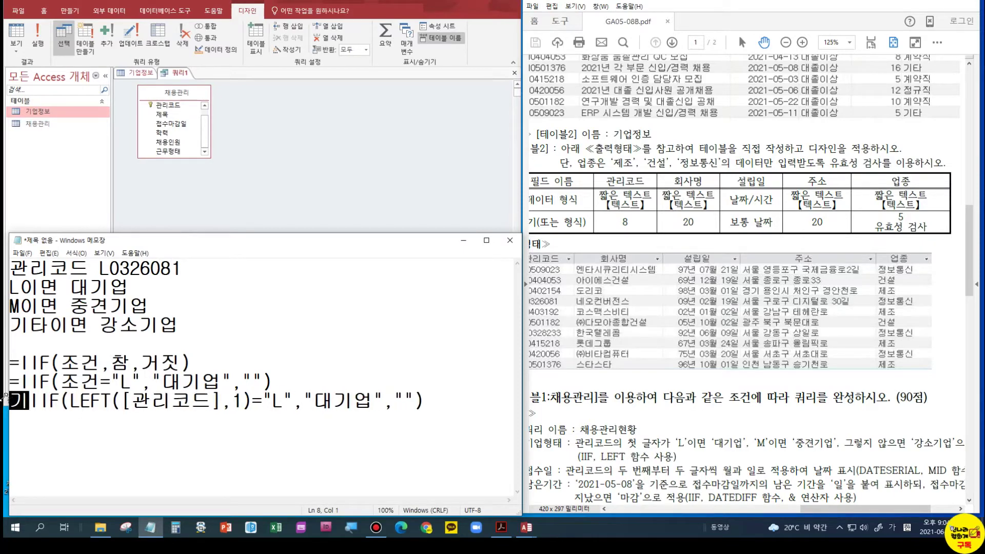
{"action": "type", "text": " :"}
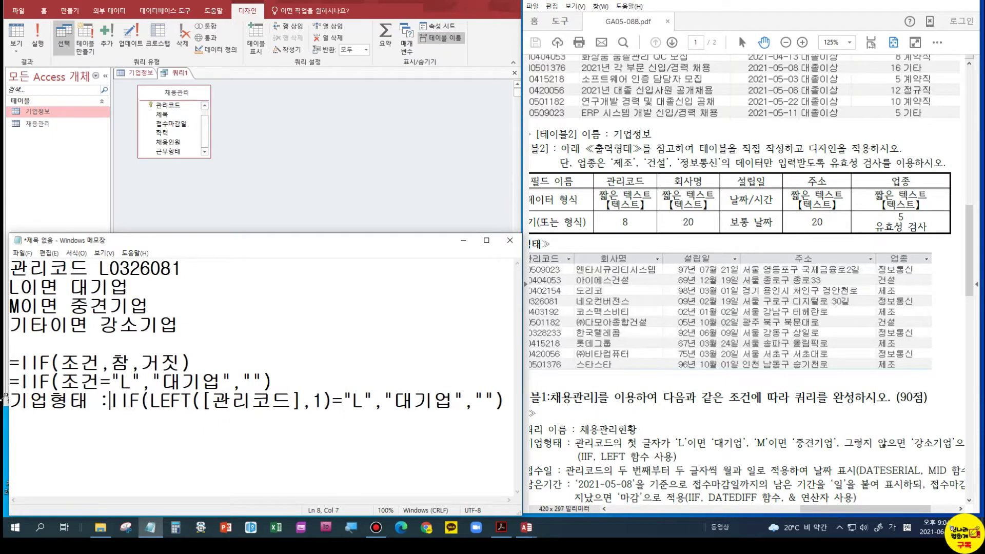
{"action": "key", "text": "Left"}
{"action": "key", "text": "Left"}
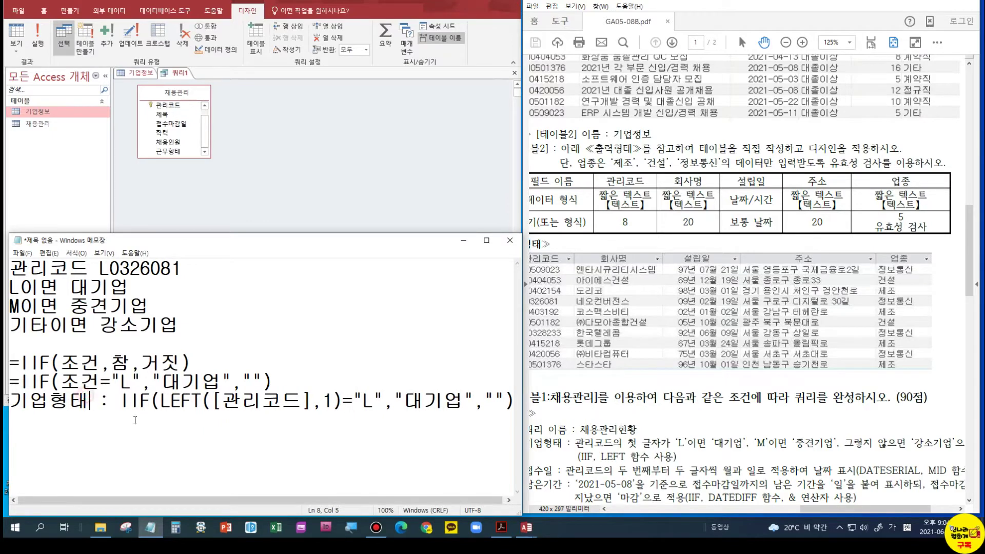
{"action": "key", "text": "BackSpace"}
{"action": "key", "text": "Right"}
{"action": "key", "text": "Delete"}
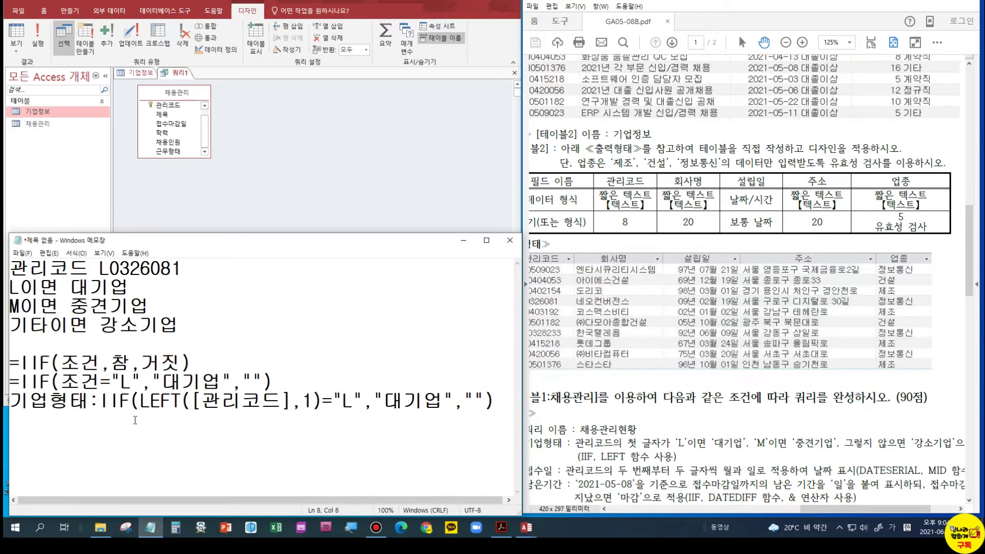
Step: Copy the 기업형태 expression from the notes into the blank field after 관리코드 in the Access query design
{"action": "left_click_drag", "start_coordinate": [504, 400], "coordinate": [8, 405]}
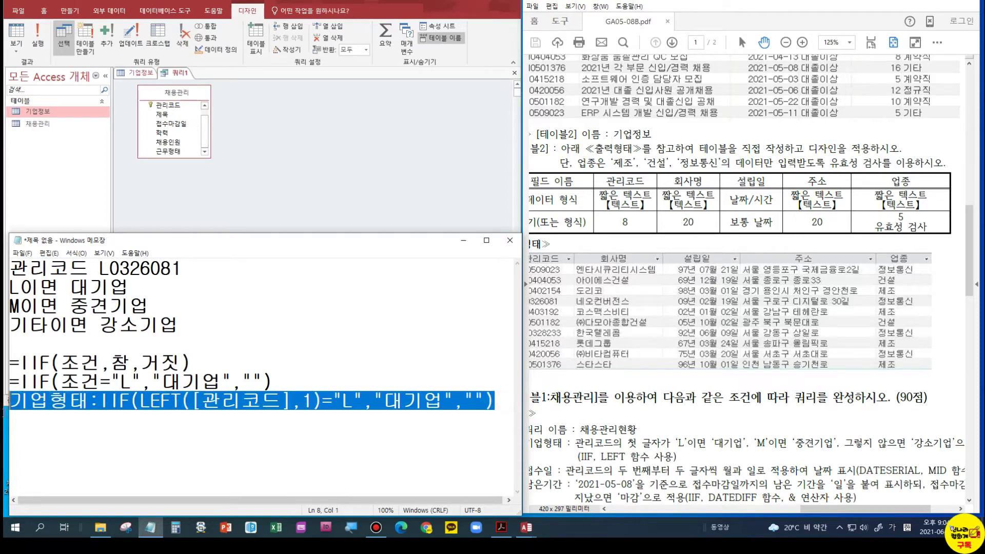
{"action": "left_click", "coordinate": [156, 179]}
{"action": "left_click", "coordinate": [230, 282]}
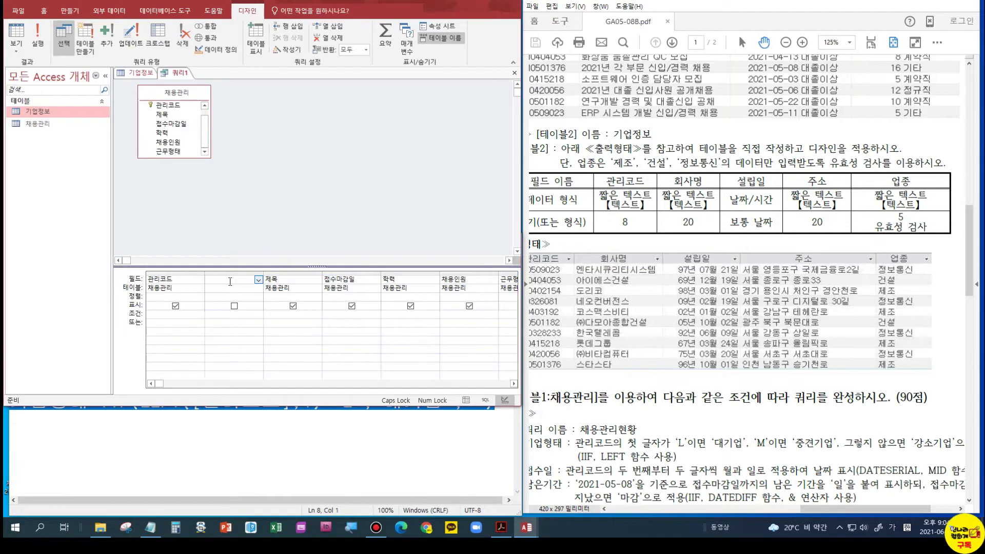
{"action": "key", "text": "ctrl+v"}
{"action": "left_click", "coordinate": [234, 307]}
{"action": "left_click", "coordinate": [32, 41]}
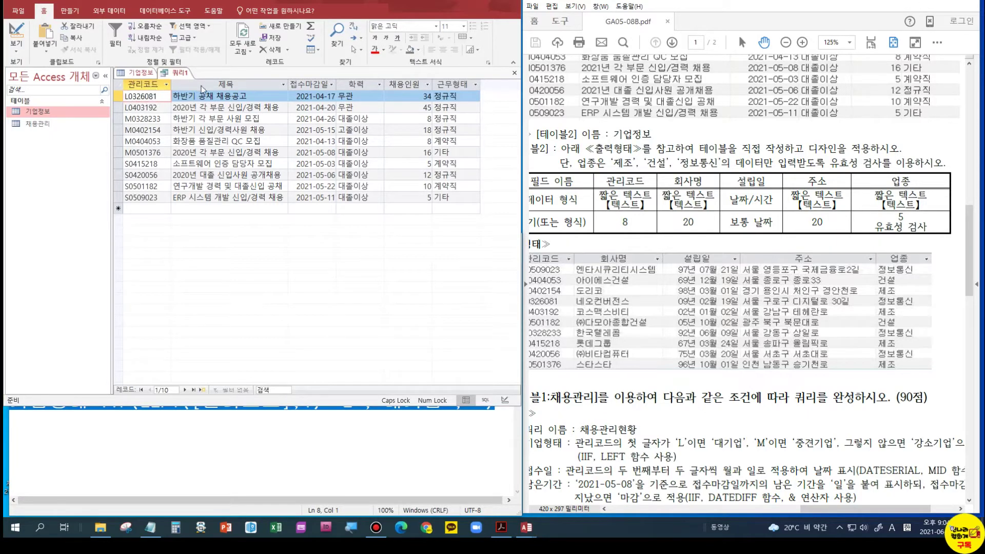
{"action": "left_click", "coordinate": [16, 31]}
{"action": "left_click", "coordinate": [16, 51]}
{"action": "left_click", "coordinate": [23, 112]}
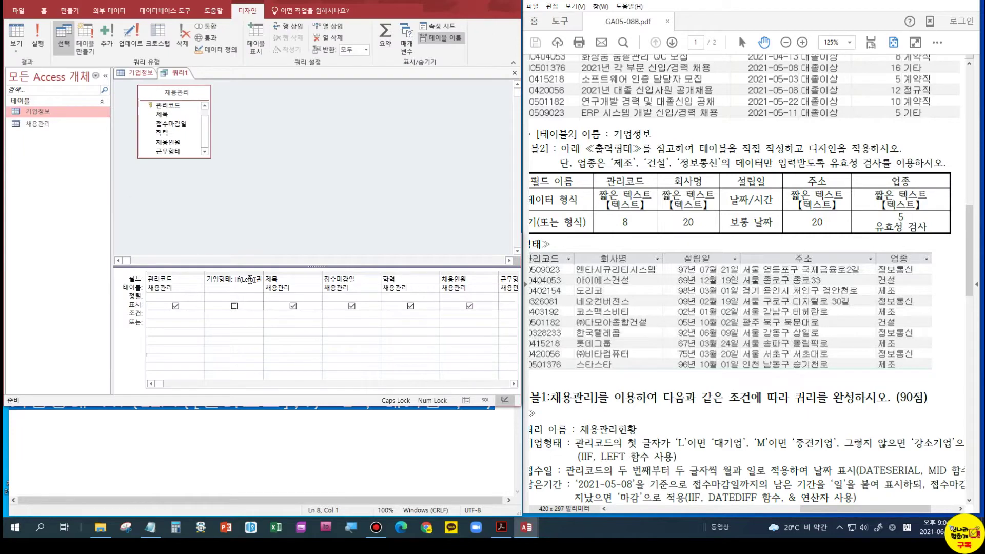
Step: Turn on display of the 기업형태 field, check the query's results as a datasheet, and return to its design
{"action": "left_click", "coordinate": [234, 306]}
{"action": "left_click", "coordinate": [17, 32]}
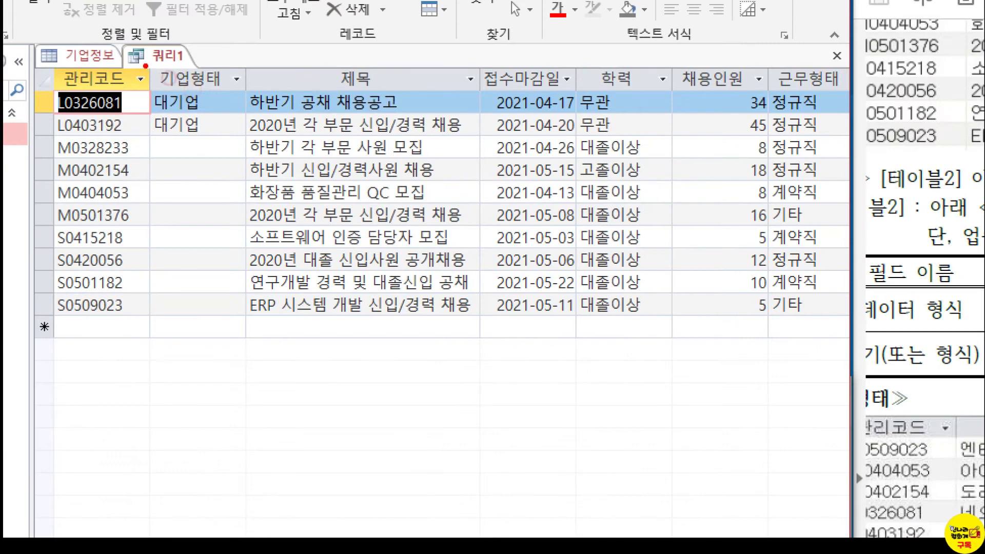
{"action": "left_click_drag", "start_coordinate": [145, 66], "coordinate": [248, 138]}
{"action": "key", "text": "Escape"}
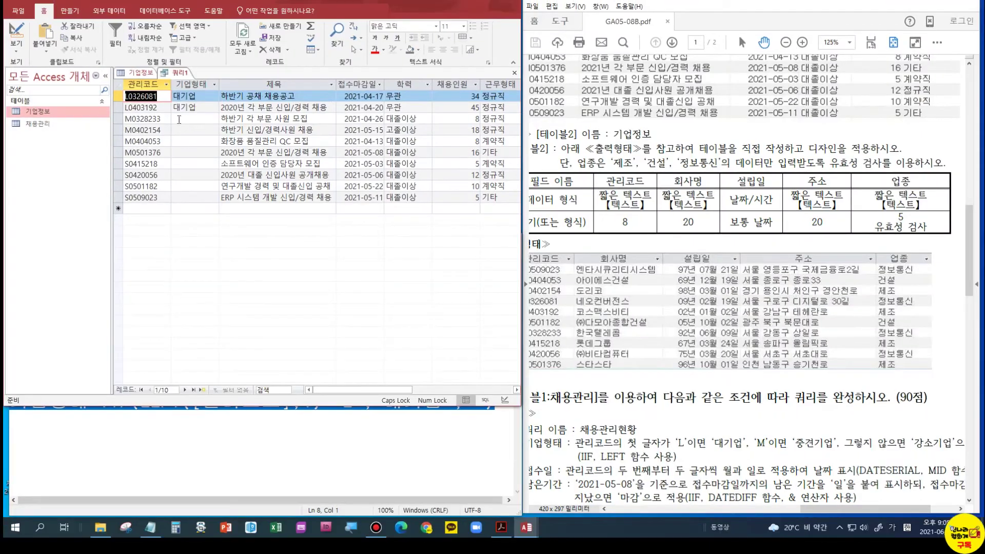
{"action": "left_click", "coordinate": [16, 50]}
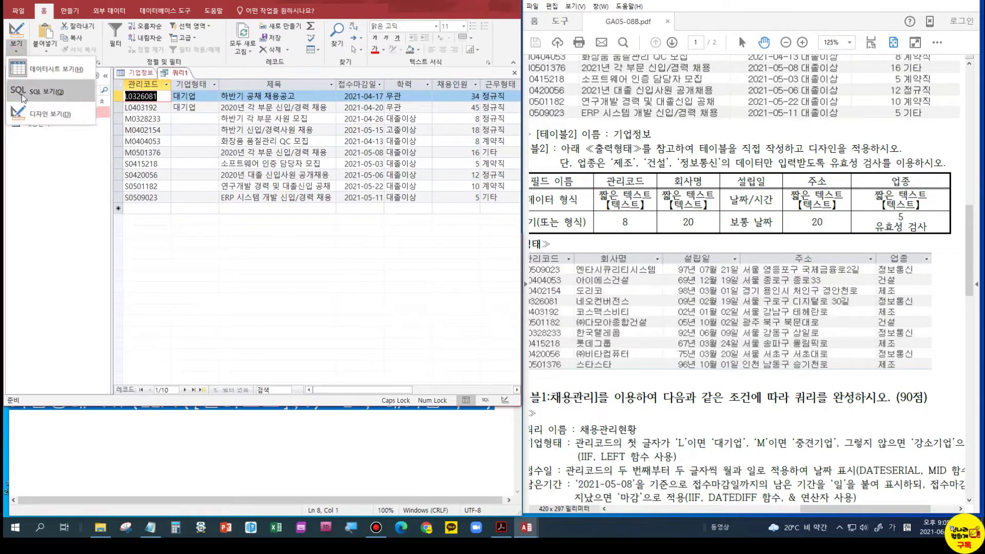
{"action": "left_click", "coordinate": [27, 122]}
{"action": "left_click", "coordinate": [220, 279]}
{"action": "left_click_drag", "start_coordinate": [208, 279], "coordinate": [302, 280]}
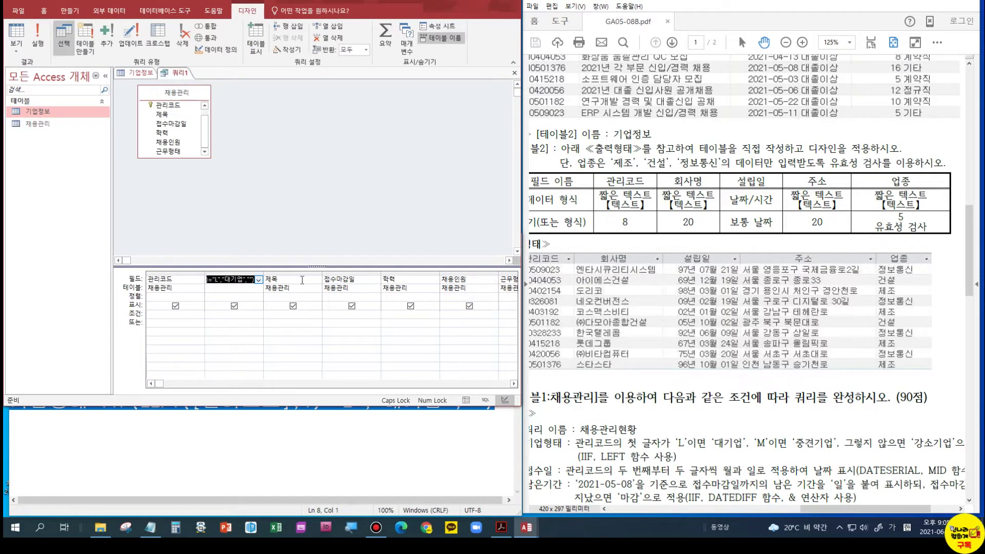
{"action": "left_click", "coordinate": [196, 470]}
{"action": "key", "text": "End"}
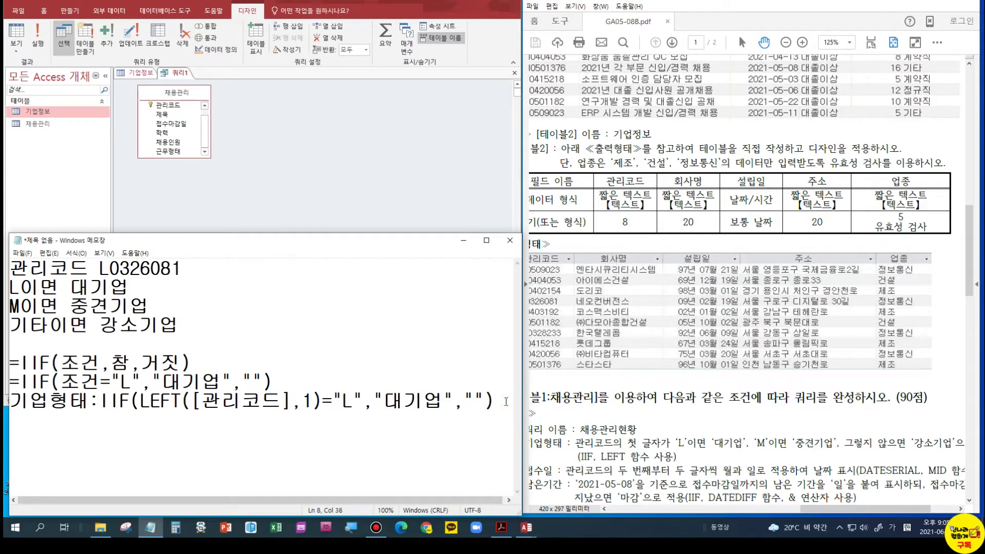
{"action": "key", "text": "Return"}
{"action": "type", "text": "기업형태: IIf(Left([관리코드],1)=\"L\",\"대기업\",\"\")"}
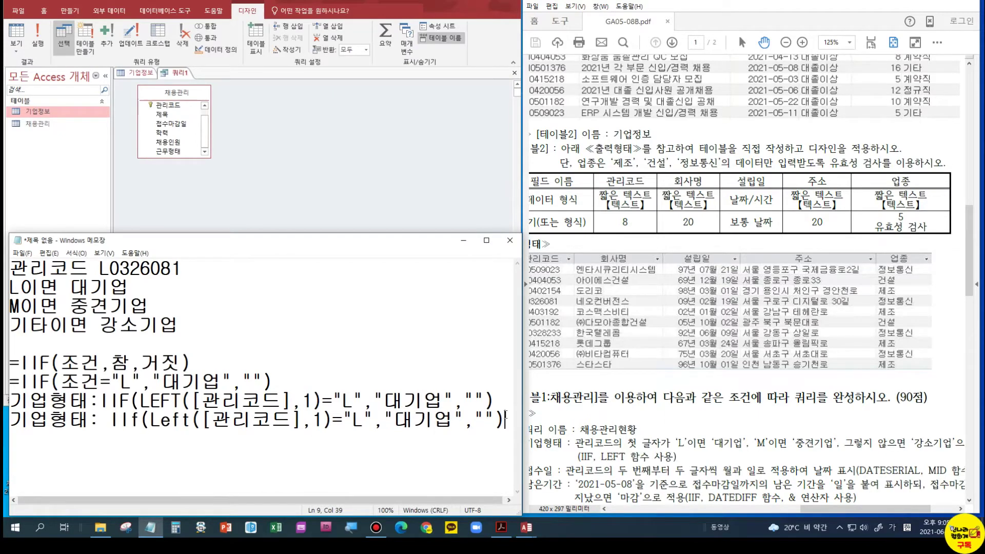
{"action": "left_click_drag", "start_coordinate": [505, 418], "coordinate": [10, 419]}
{"action": "key", "text": "Delete"}
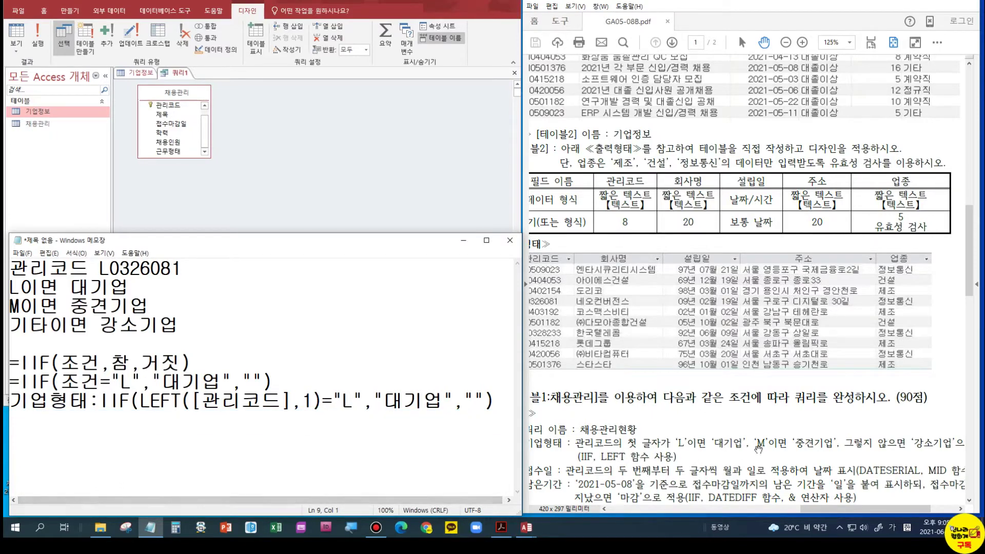
Step: Break the 기업형태 expression in the notes before its final "" argument, putting that argument on an indented second line
{"action": "left_click_drag", "start_coordinate": [465, 402], "coordinate": [484, 402]}
{"action": "left_click", "coordinate": [369, 415]}
{"action": "left_click", "coordinate": [462, 403]}
{"action": "key", "text": "Return"}
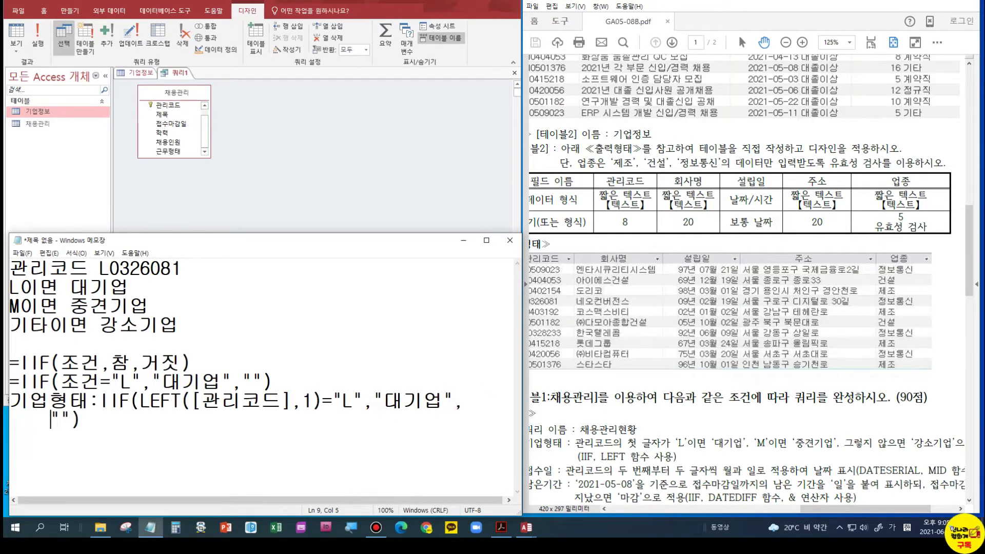
{"action": "left_click_drag", "start_coordinate": [99, 401], "coordinate": [482, 418]}
{"action": "left_click", "coordinate": [482, 402]}
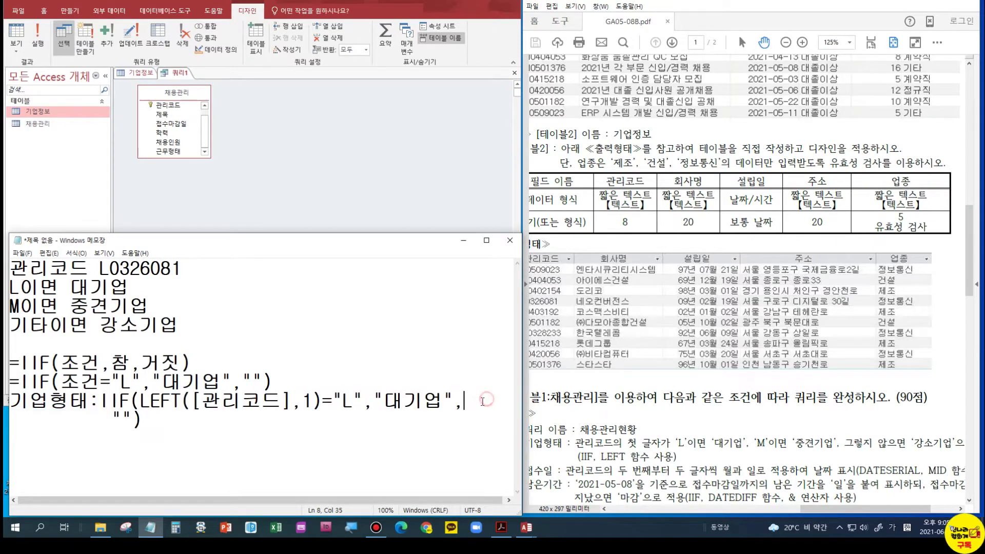
Step: Rejoin the 기업형태 expression in the notes into a single line by removing the break and indentation before its final "" argument
{"action": "key", "text": "Delete"}
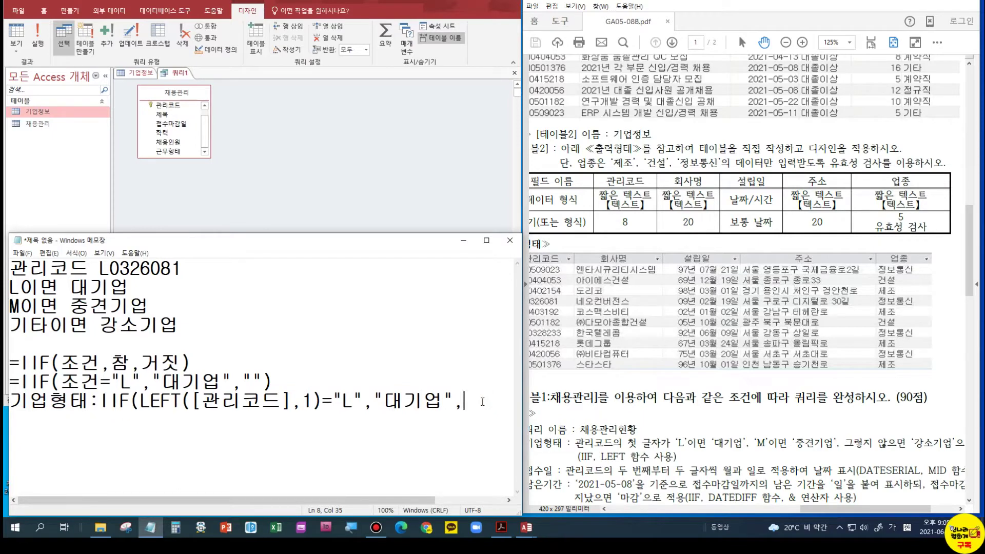
{"action": "key", "text": "Delete"}
{"action": "key", "text": "Delete"}
{"action": "key", "text": "Delete"}
Step: Replace the final "" argument with a copy of the whole IIF(LEFT([관리코드],1)="L","대기업","") expression, placing the nested copy on an indented second line
{"action": "left_click_drag", "start_coordinate": [495, 401], "coordinate": [101, 401]}
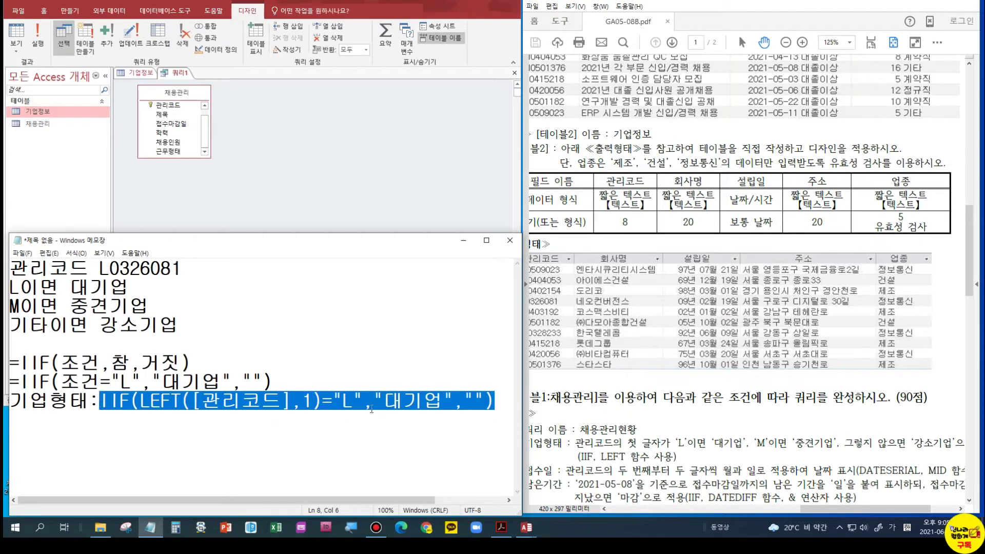
{"action": "key", "text": "ctrl+c"}
{"action": "left_click", "coordinate": [466, 400]}
{"action": "left_click_drag", "start_coordinate": [457, 401], "coordinate": [483, 400]}
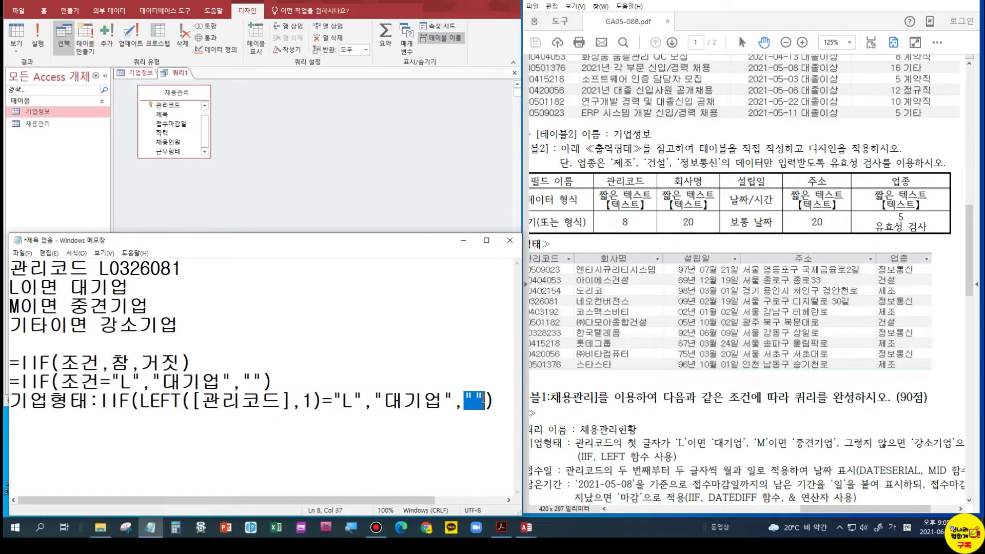
{"action": "key", "text": "ctrl+v"}
{"action": "left_click", "coordinate": [106, 401]}
{"action": "key", "text": "Return"}
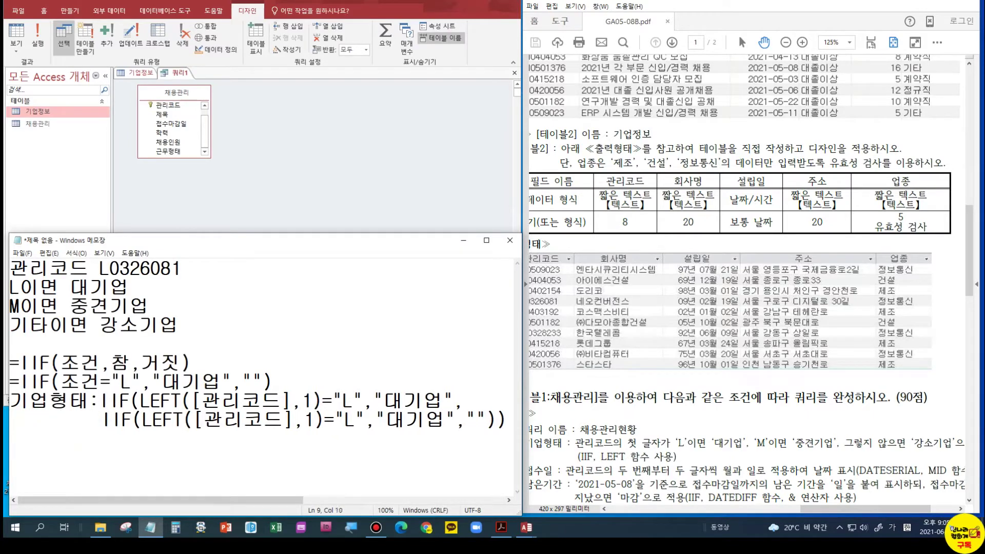
Step: Change the nested IIF so that it tests for "M" and gives "중견기업"
{"action": "double_click", "coordinate": [350, 420]}
{"action": "type", "text": "M"}
{"action": "left_click", "coordinate": [388, 422]}
{"action": "key", "text": "Delete"}
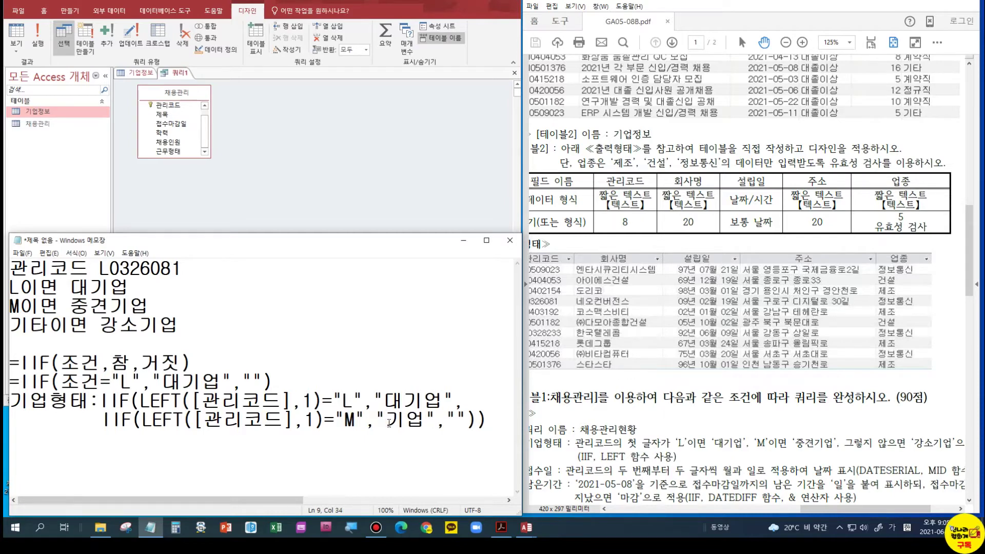
{"action": "type", "text": "ㅈㅜㅇ견"}
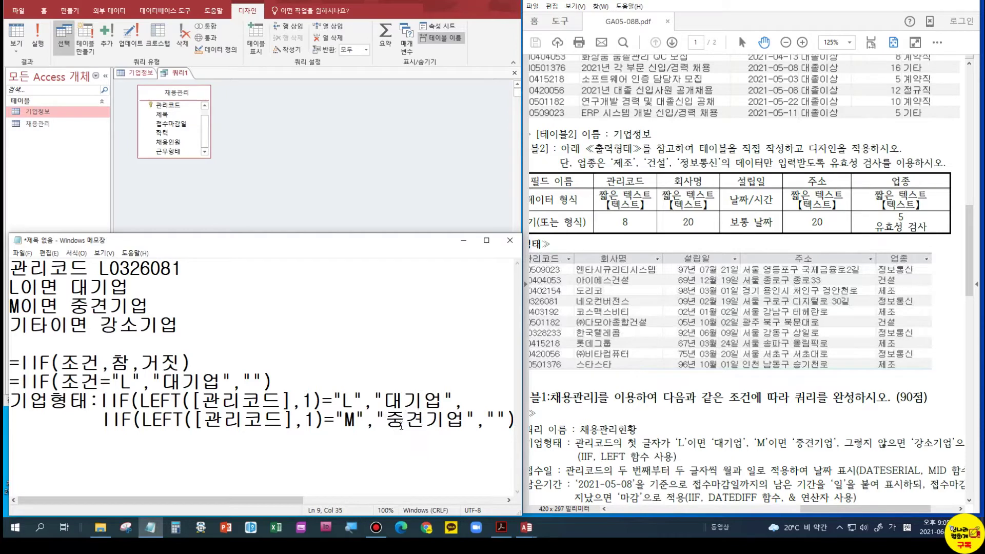
Step: Reduce the indentation before the nested IIF on the second line of the expression
{"action": "key", "text": "Right"}
{"action": "key", "text": "Right"}
{"action": "key", "text": "Right"}
{"action": "key", "text": "Right"}
{"action": "key", "text": "Right"}
{"action": "key", "text": "Right"}
{"action": "left_click", "coordinate": [17, 427]}
{"action": "key", "text": "Delete"}
{"action": "key", "text": "Delete"}
{"action": "key", "text": "Delete"}
{"action": "key", "text": "Delete"}
{"action": "key", "text": "Delete"}
{"action": "key", "text": "Delete"}
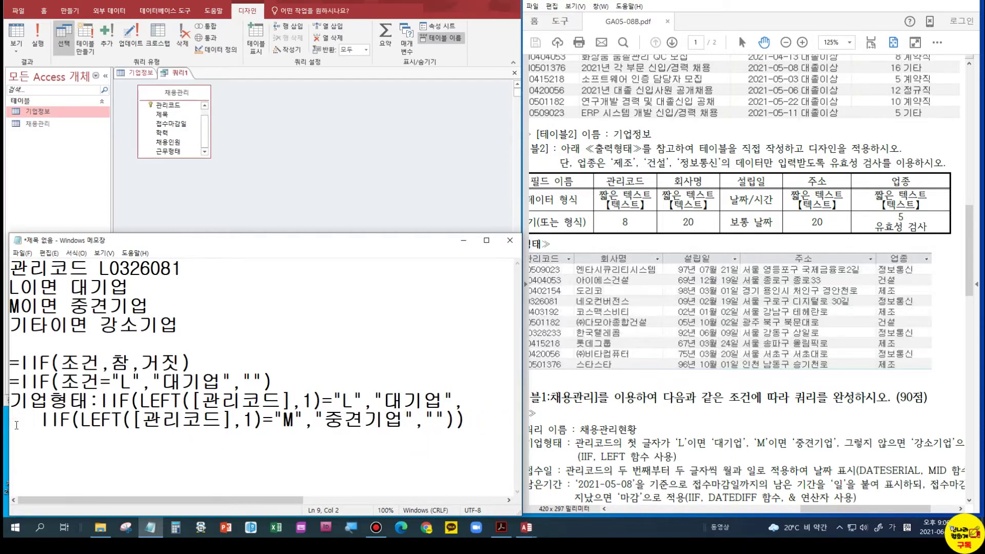
Step: Fill the nested IIF's empty last argument with 강소기업
{"action": "left_click", "coordinate": [435, 420]}
{"action": "type", "text": "ㄱ"}
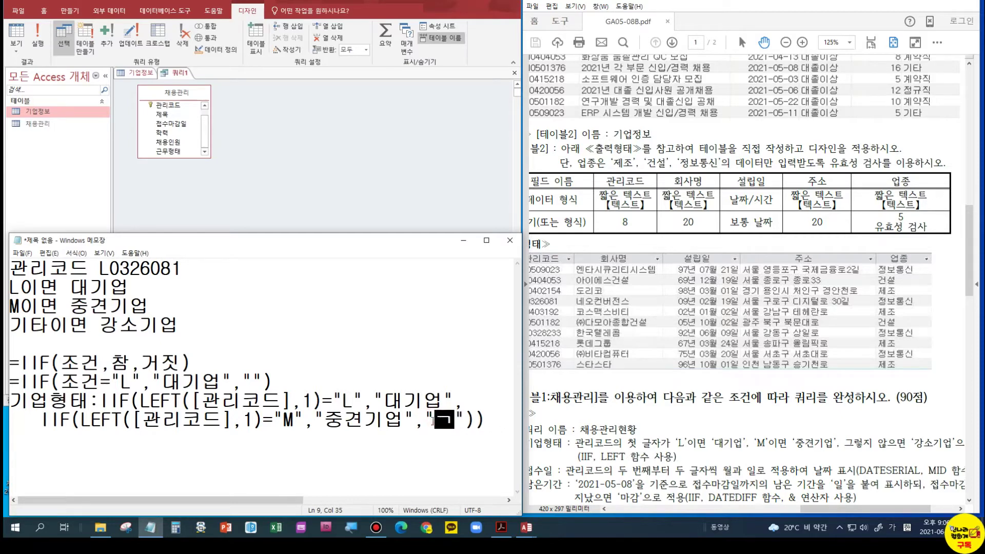
{"action": "type", "text": "강소기업"}
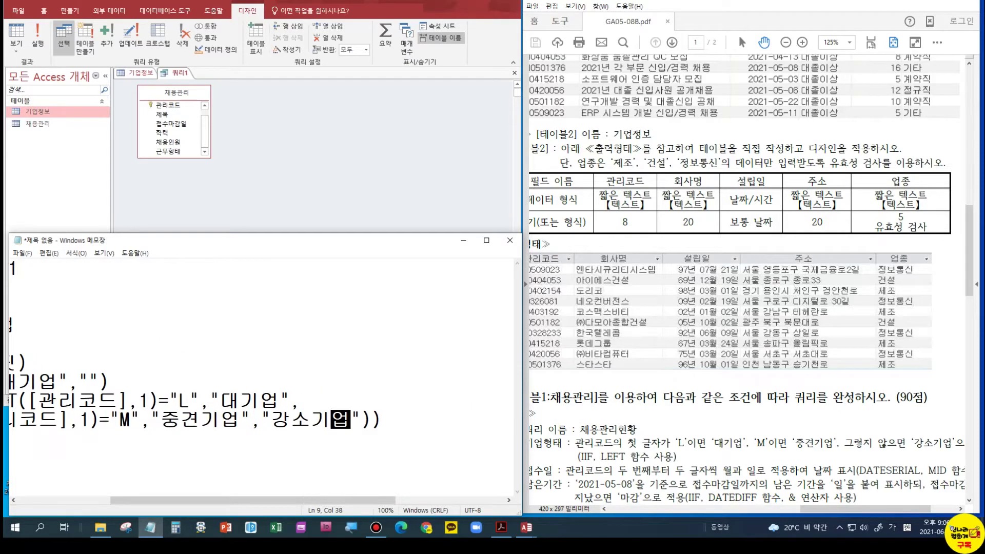
{"action": "key", "text": "Home"}
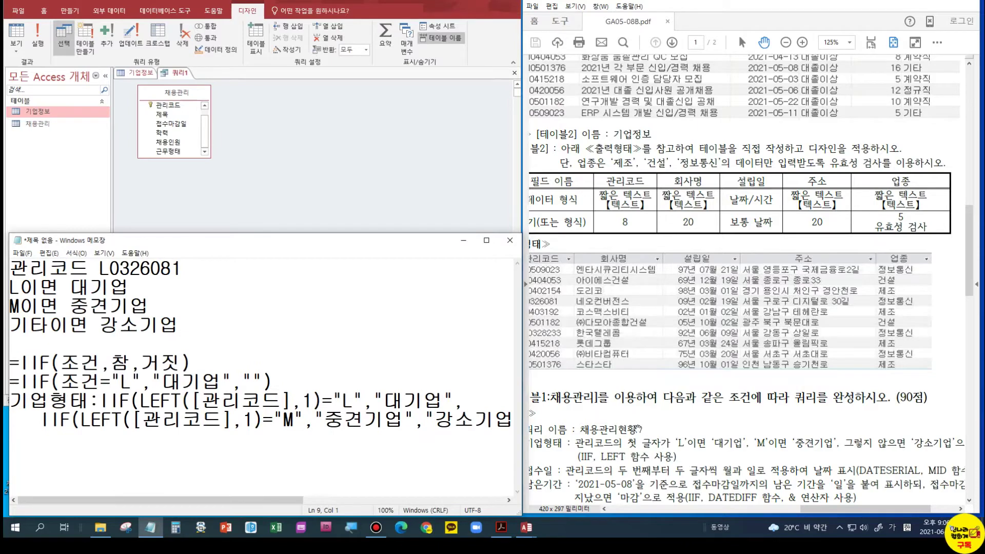
Step: Replace the double quotes around L and 대기업 in the 기업형태 expression's first line with single quotes
{"action": "left_click_drag", "start_coordinate": [342, 394], "coordinate": [334, 394]}
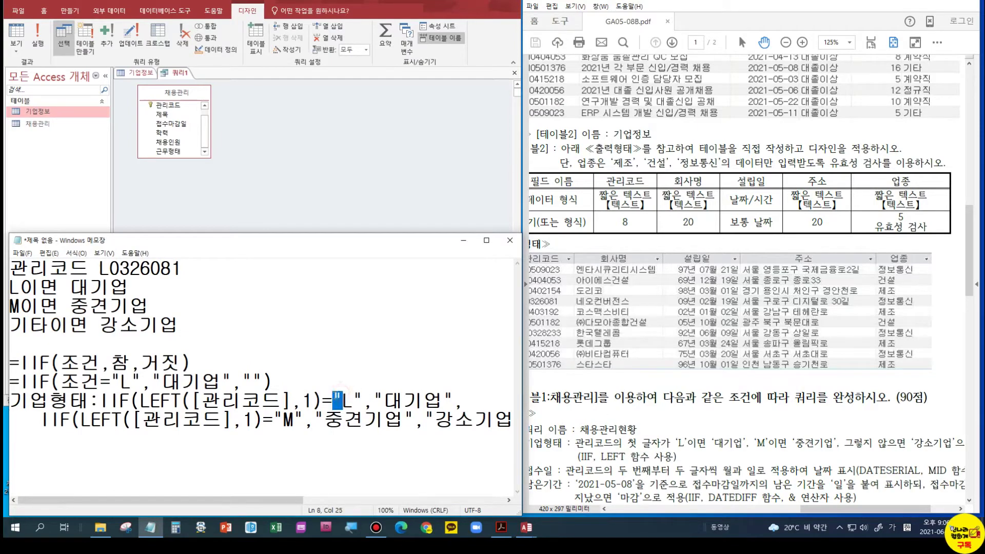
{"action": "type", "text": "'"}
{"action": "mouse_move", "coordinate": [372, 400]}
{"action": "left_mouse_down"}
{"action": "mouse_move", "coordinate": [362, 400]}
{"action": "mouse_move", "coordinate": [378, 400]}
{"action": "left_mouse_up"}
{"action": "type", "text": "'"}
{"action": "left_click", "coordinate": [383, 401]}
{"action": "type", "text": "'"}
{"action": "left_click_drag", "start_coordinate": [453, 400], "coordinate": [442, 400]}
{"action": "type", "text": "'"}
Step: Replace the double quotes around M, 중견기업 and 강소기업 in the nested IIF with single quotes
{"action": "left_click", "coordinate": [272, 419]}
{"action": "key", "text": "Delete"}
{"action": "type", "text": "'"}
{"action": "mouse_move", "coordinate": [303, 420]}
{"action": "left_mouse_down"}
{"action": "mouse_move", "coordinate": [294, 420]}
{"action": "mouse_move", "coordinate": [321, 419]}
{"action": "left_mouse_up"}
{"action": "type", "text": "'M'"}
{"action": "key", "text": "Delete"}
{"action": "type", "text": "'"}
{"action": "left_click", "coordinate": [436, 414]}
{"action": "key", "text": "BackSpace"}
{"action": "type", "text": "'"}
{"action": "left_click_drag", "start_coordinate": [307, 499], "coordinate": [338, 500]}
{"action": "left_click", "coordinate": [468, 419]}
{"action": "key", "text": "BackSpace"}
{"action": "type", "text": "'"}
Step: Replace the 기업형태 field's expression in the Access query design with the full nested expression from the notes, using the Expression Builder
{"action": "left_click_drag", "start_coordinate": [488, 425], "coordinate": [8, 402]}
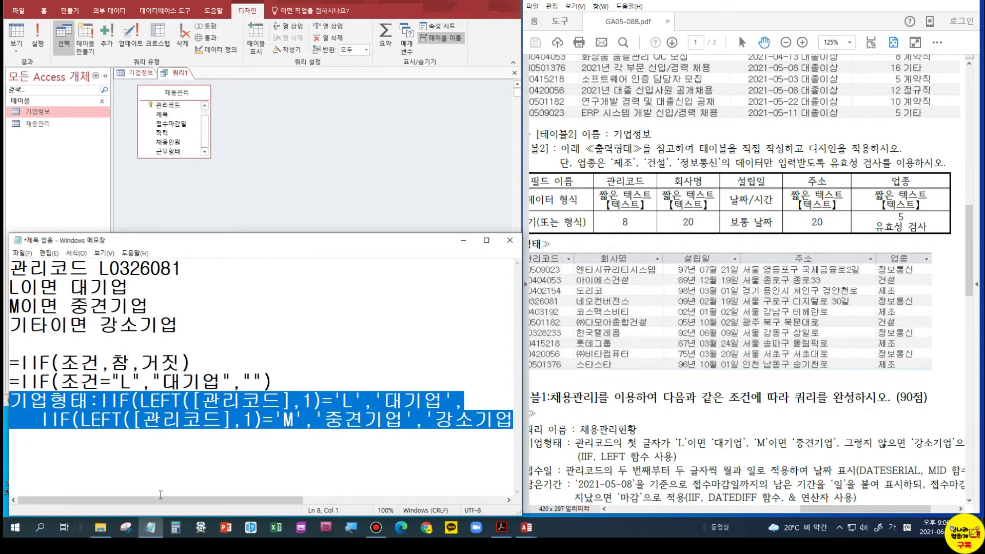
{"action": "left_click", "coordinate": [140, 198]}
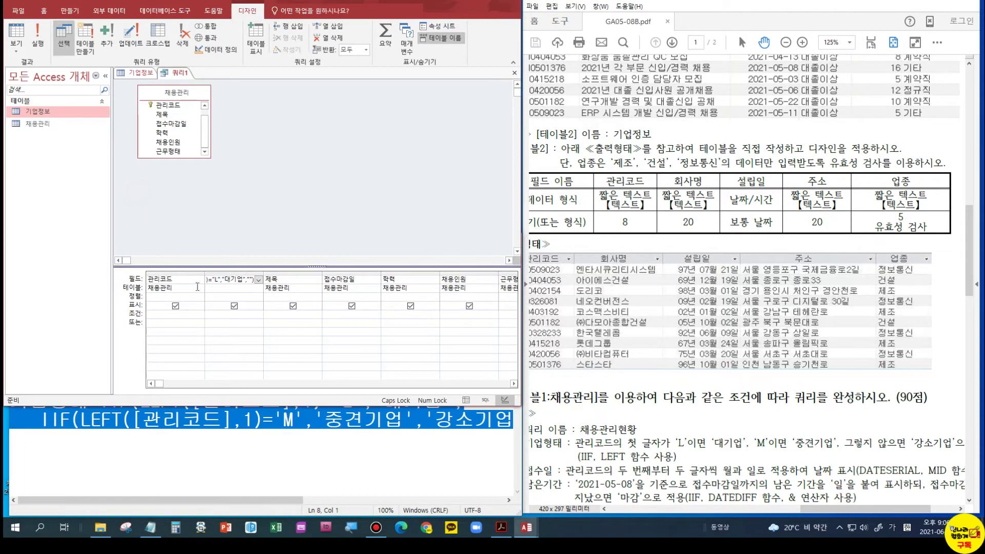
{"action": "right_click", "coordinate": [229, 279]}
{"action": "left_click", "coordinate": [255, 359]}
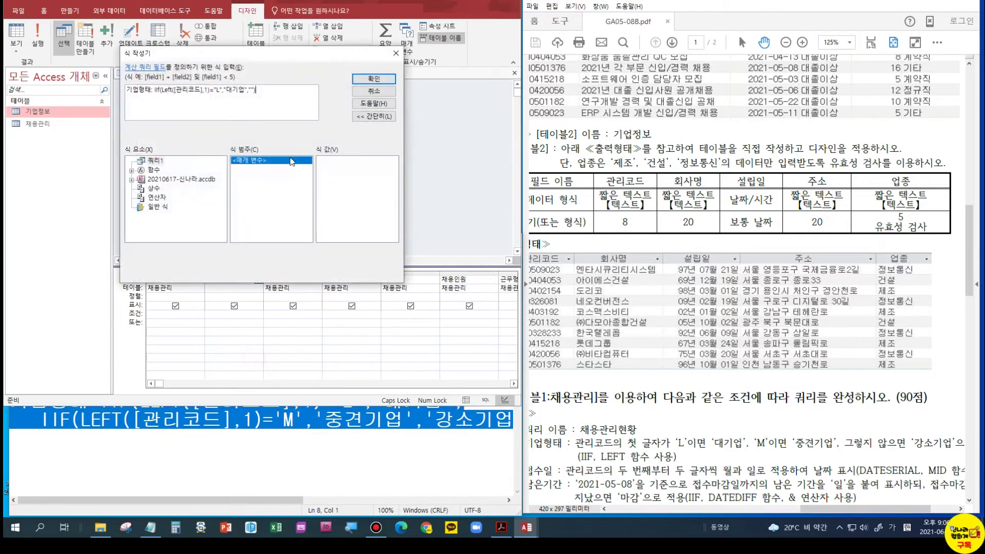
{"action": "key", "text": "ctrl+a"}
{"action": "key", "text": "ctrl+v"}
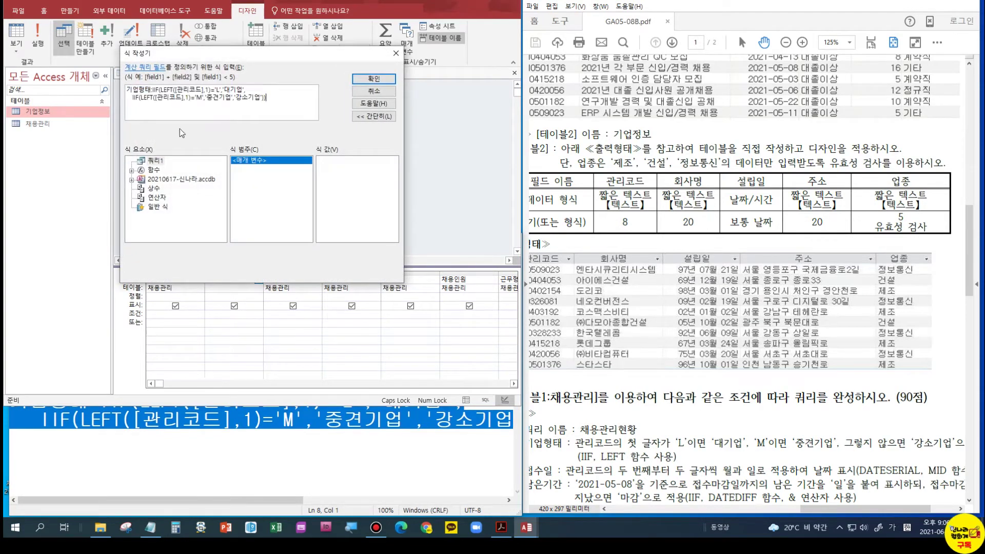
{"action": "left_click", "coordinate": [373, 79]}
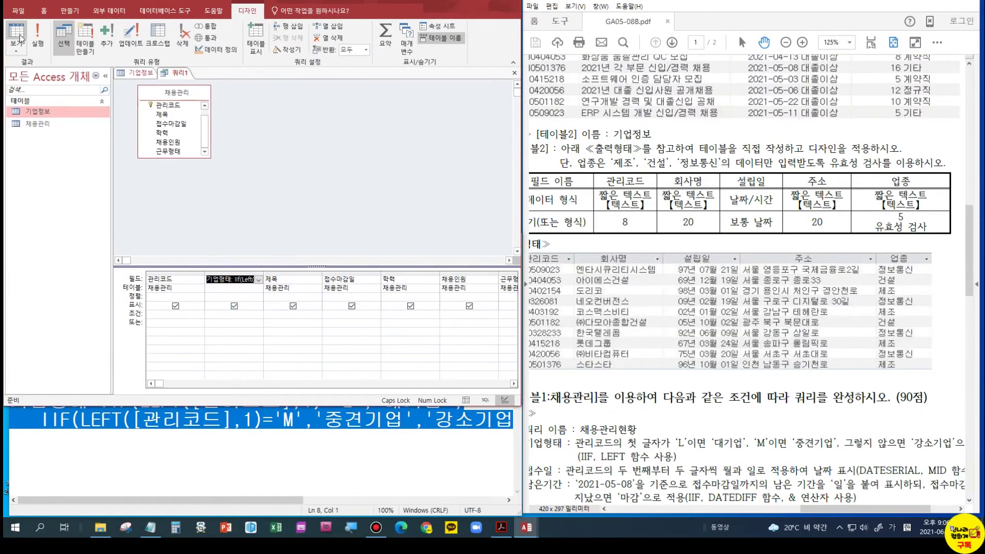
Step: Check the 기업형태 values in the query's datasheet and return to its design
{"action": "left_click", "coordinate": [19, 35]}
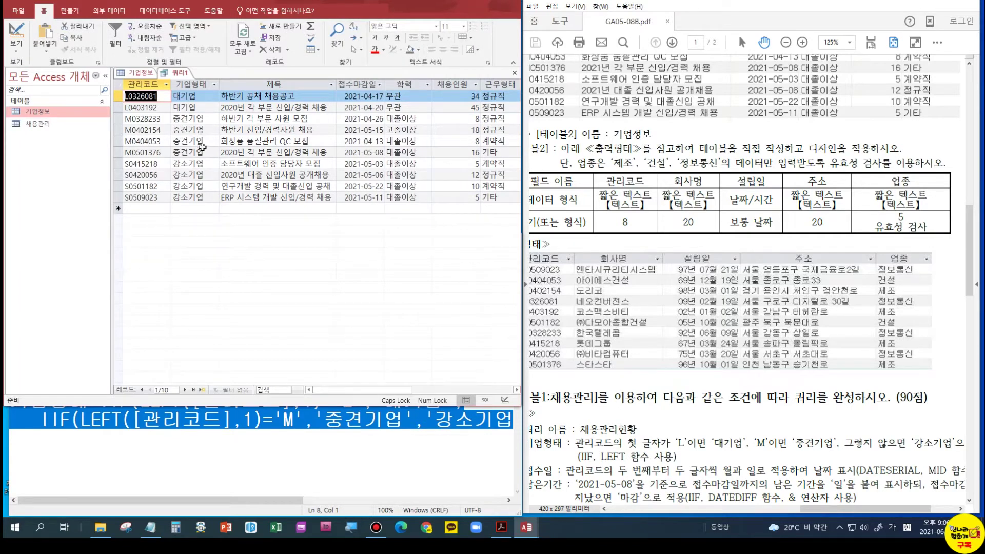
{"action": "left_click", "coordinate": [16, 49]}
{"action": "left_click", "coordinate": [41, 114]}
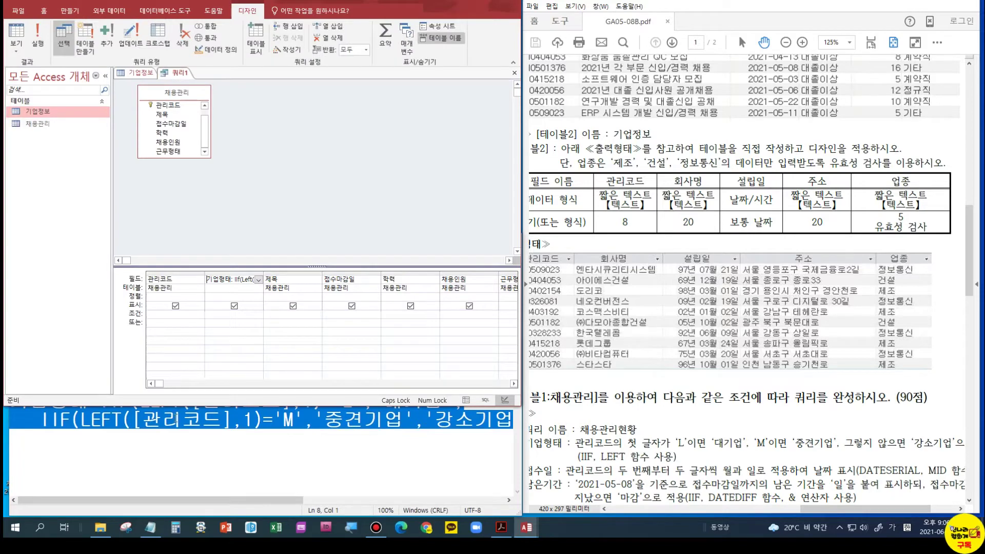
Step: Move the notes window clear of the query grid, consult the exam's output form, and insert a blank column before 접수마감일
{"action": "left_click", "coordinate": [175, 421]}
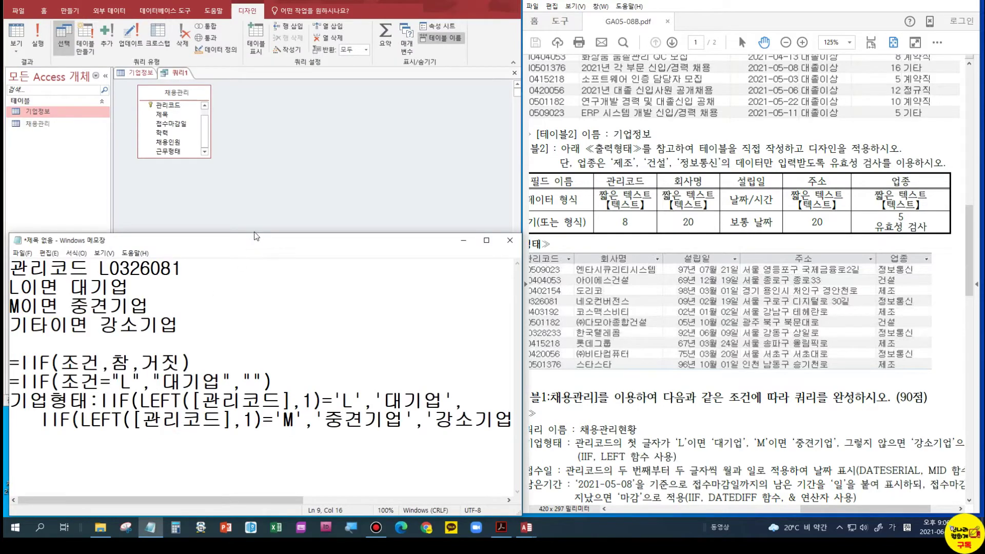
{"action": "left_click_drag", "start_coordinate": [254, 235], "coordinate": [259, 400]}
{"action": "left_click", "coordinate": [832, 100]}
{"action": "scroll", "coordinate": [832, 100], "scroll_direction": "down", "scroll_amount": 5}
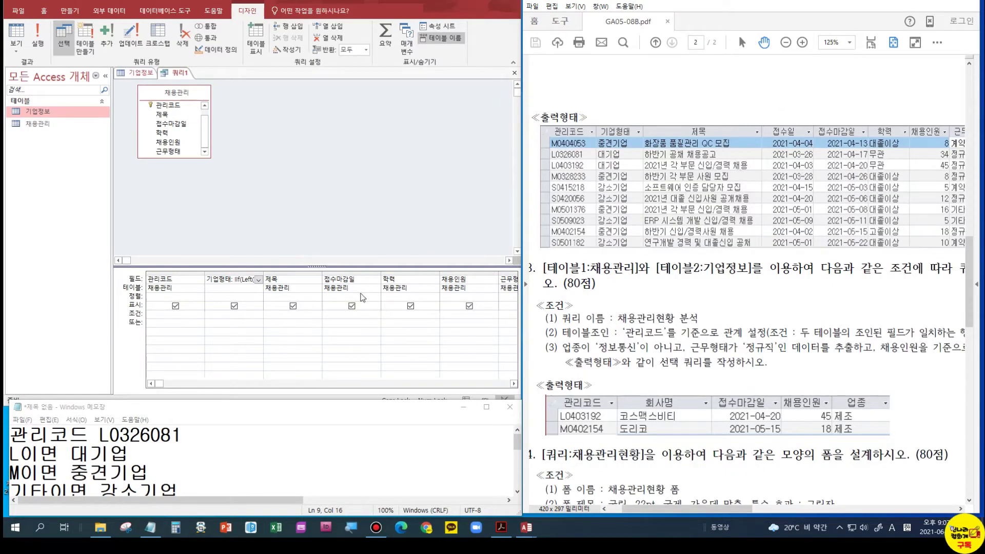
{"action": "left_click", "coordinate": [332, 280]}
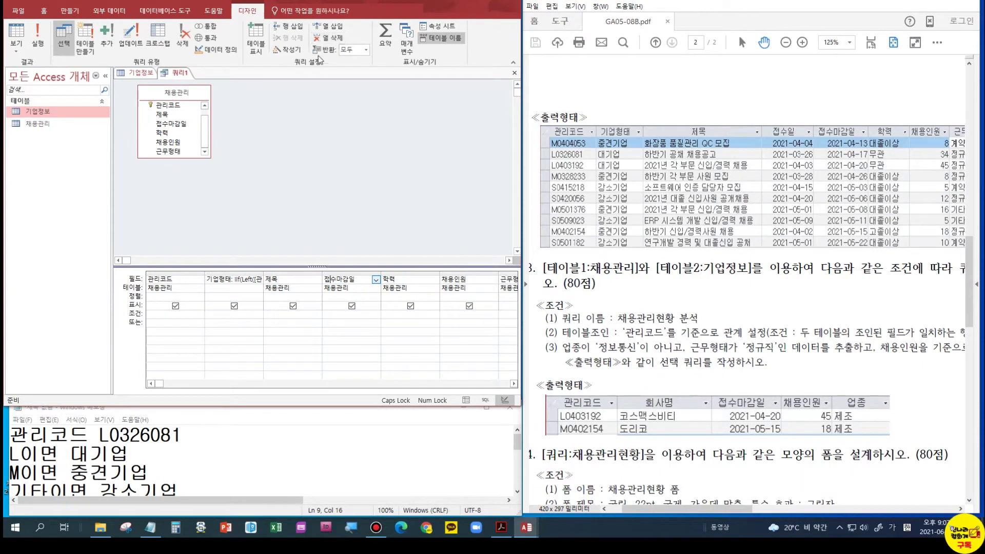
{"action": "left_click", "coordinate": [331, 25]}
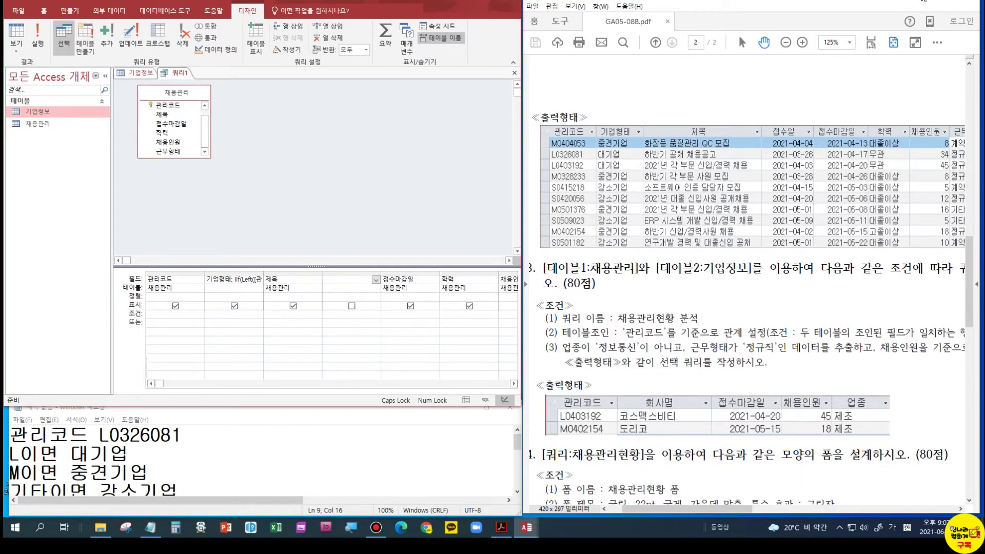
Step: Return to the exam's query conditions and add the heading 1번 above the IIF expressions in the notes
{"action": "scroll", "coordinate": [588, 440], "scroll_direction": "up", "scroll_amount": 10}
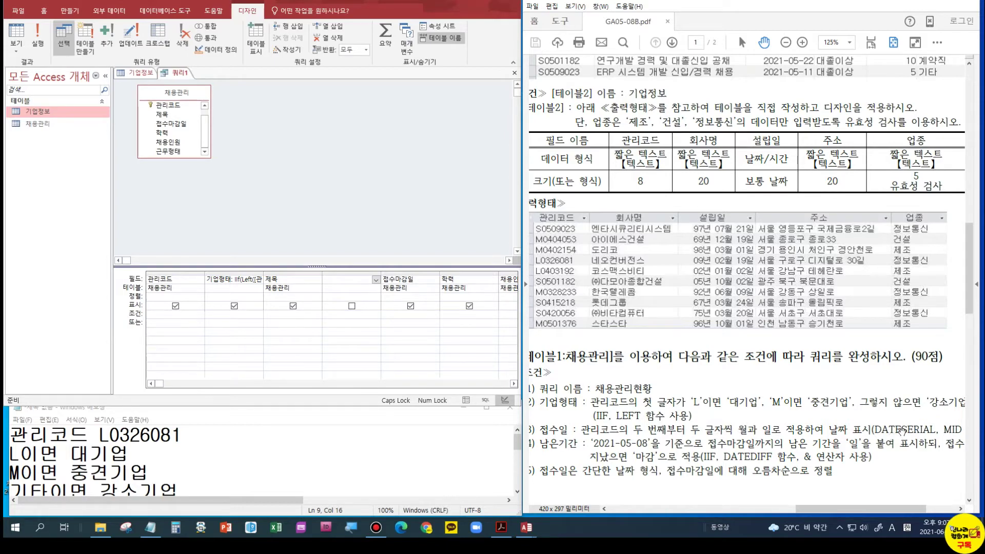
{"action": "left_click", "coordinate": [464, 463]}
{"action": "left_click_drag", "start_coordinate": [265, 405], "coordinate": [273, 212]}
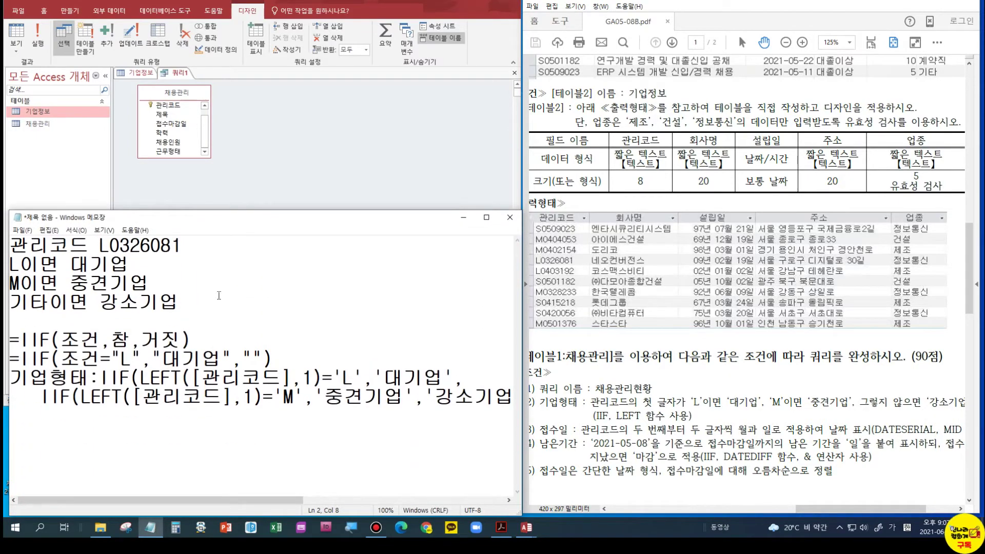
{"action": "left_click", "coordinate": [176, 297]}
{"action": "left_click", "coordinate": [132, 314]}
{"action": "key", "text": "Return"}
{"action": "key", "text": "Return"}
{"action": "type", "text": "1번"}
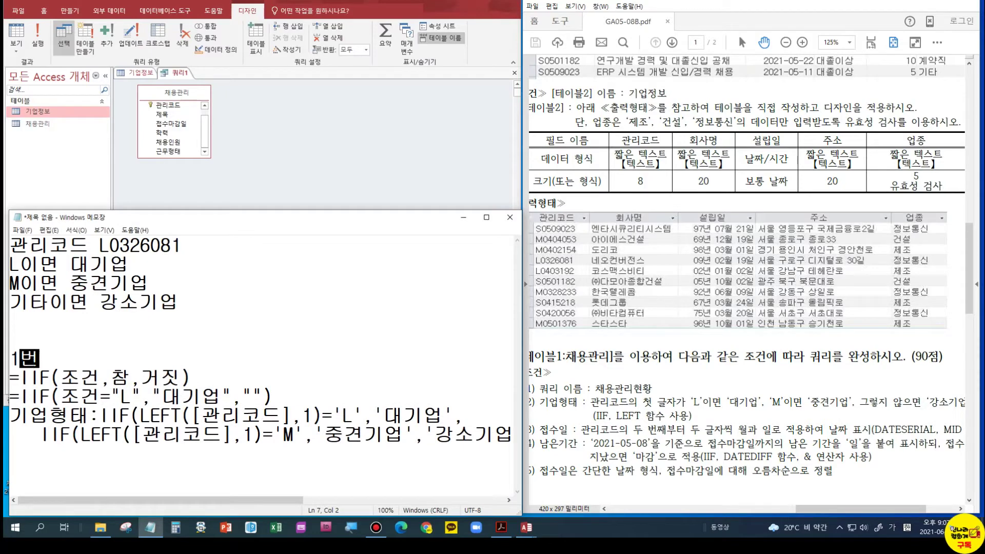
Step: Delete the L, M and 기타 rule lines from the notes and insert blank lines beneath the 관리코드 sample
{"action": "left_click", "coordinate": [96, 340]}
{"action": "left_click_drag", "start_coordinate": [179, 313], "coordinate": [6, 267]}
{"action": "key", "text": "Delete"}
{"action": "key", "text": "Return"}
{"action": "key", "text": "Return"}
{"action": "key", "text": "Return"}
{"action": "key", "text": "Return"}
{"action": "key", "text": "Return"}
{"action": "key", "text": "Return"}
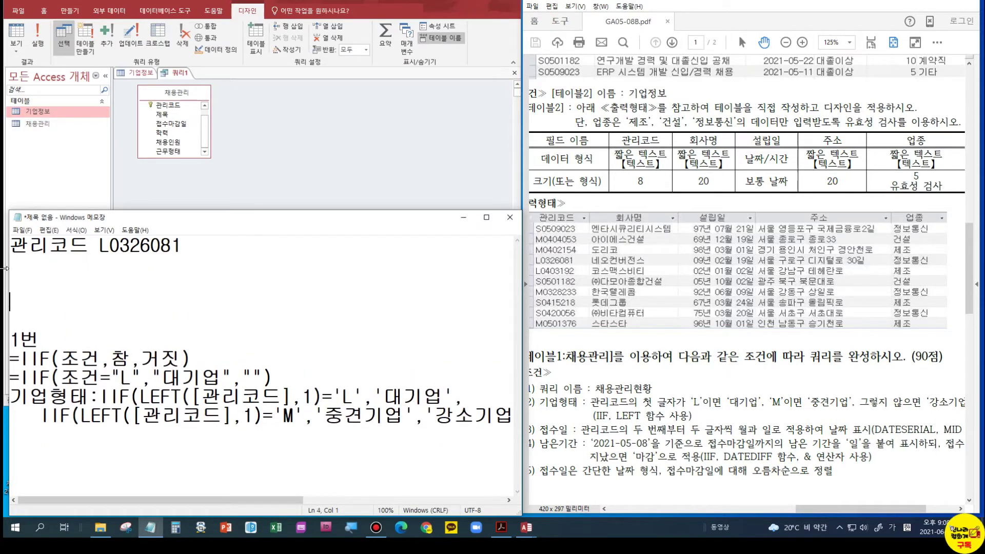
Step: Add the heading 2번 below the 관리코드 sample, followed by the line 접수일 : DATESERIAL, MID
{"action": "left_click", "coordinate": [37, 271]}
{"action": "type", "text": "2번"}
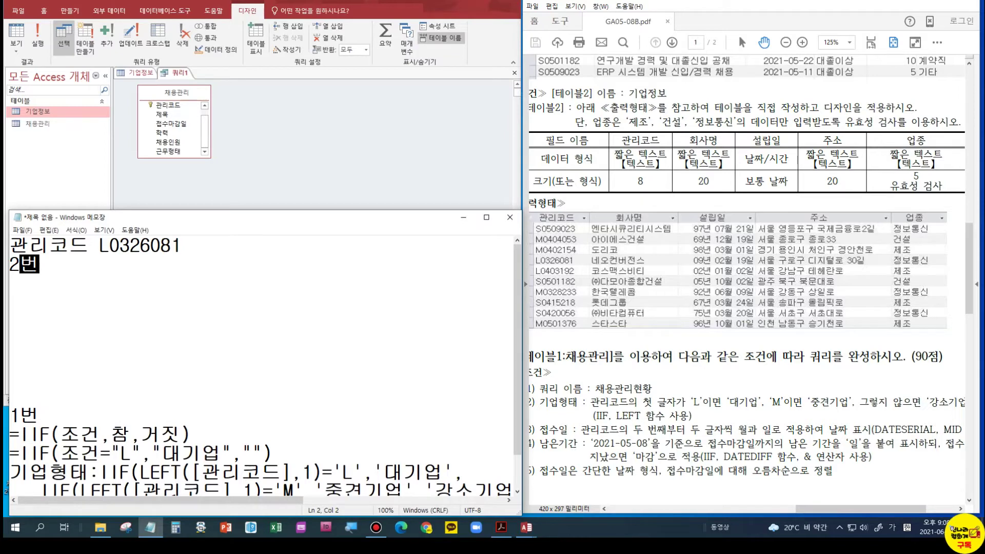
{"action": "key", "text": "Return"}
{"action": "type", "text": "접수일 :"}
{"action": "key", "text": "Hangul"}
{"action": "type", "text": "DATE"}
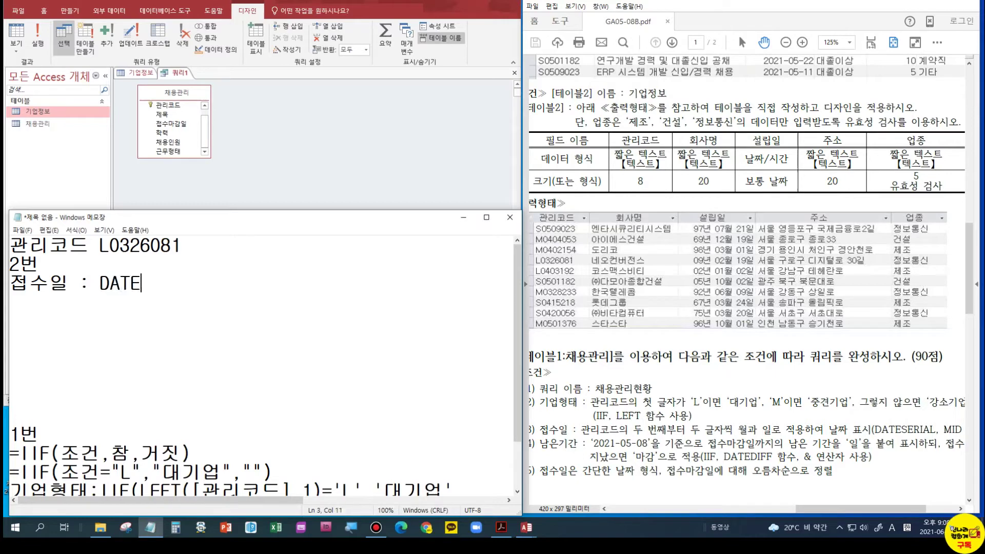
{"action": "type", "text": "SERIAL"}
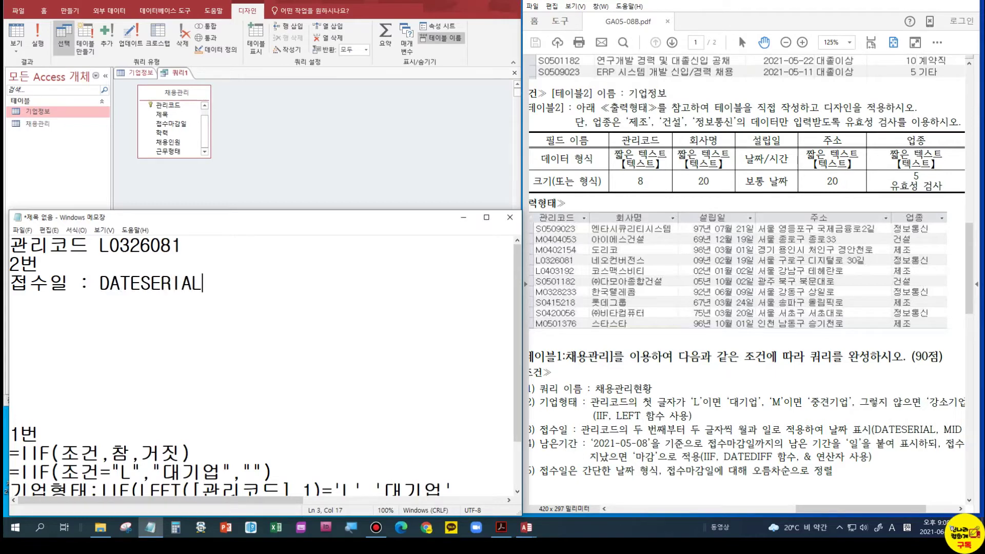
{"action": "type", "text": ", MID"}
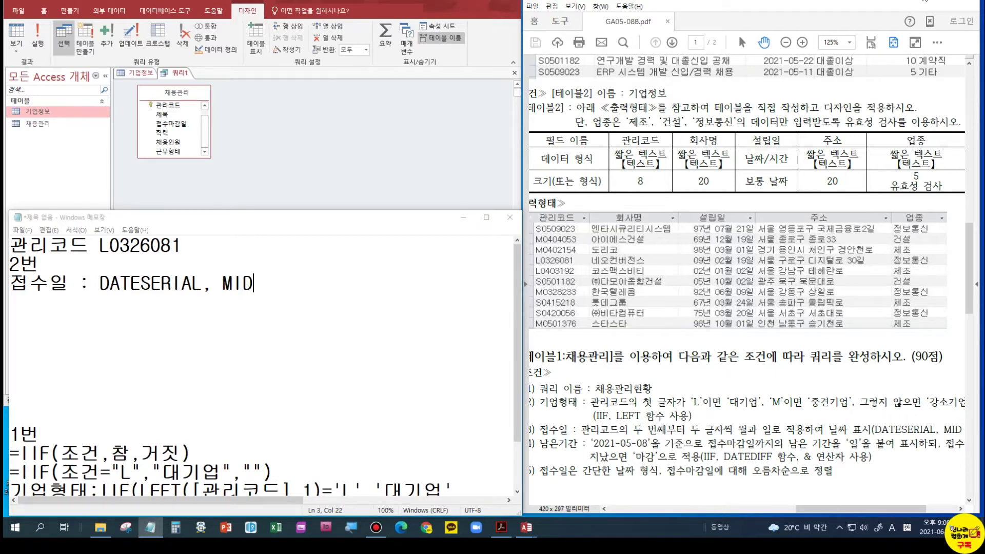
Step: Replace the MID mention after DATESERIAL with the argument pattern (년도,월,일)
{"action": "left_click", "coordinate": [100, 285]}
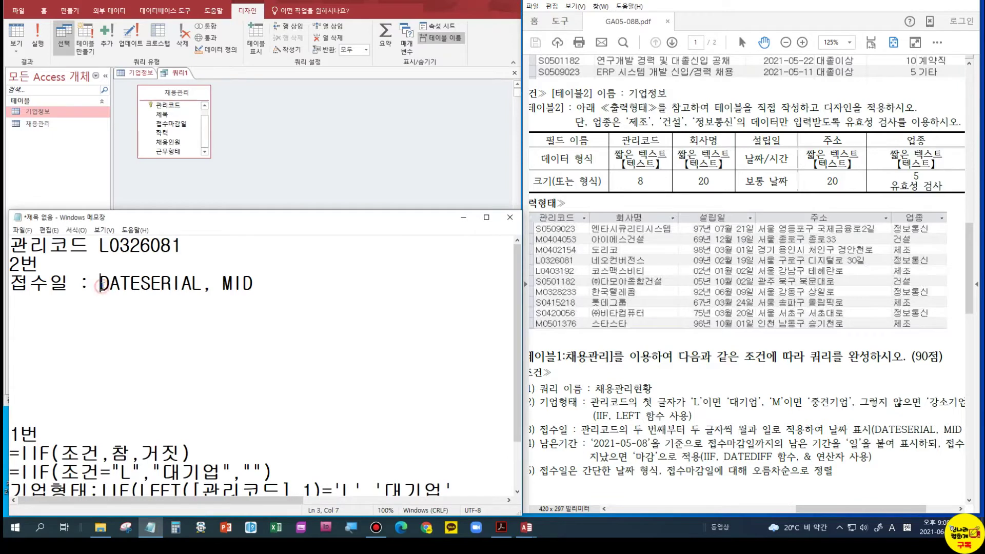
{"action": "left_click", "coordinate": [196, 284]}
{"action": "left_click_drag", "start_coordinate": [196, 283], "coordinate": [281, 280]}
{"action": "key", "text": "BackSpace"}
{"action": "type", "text": "(s"}
{"action": "key", "text": "BackSpace"}
{"action": "key", "text": "Hangul"}
{"action": "type", "text": "년도,"}
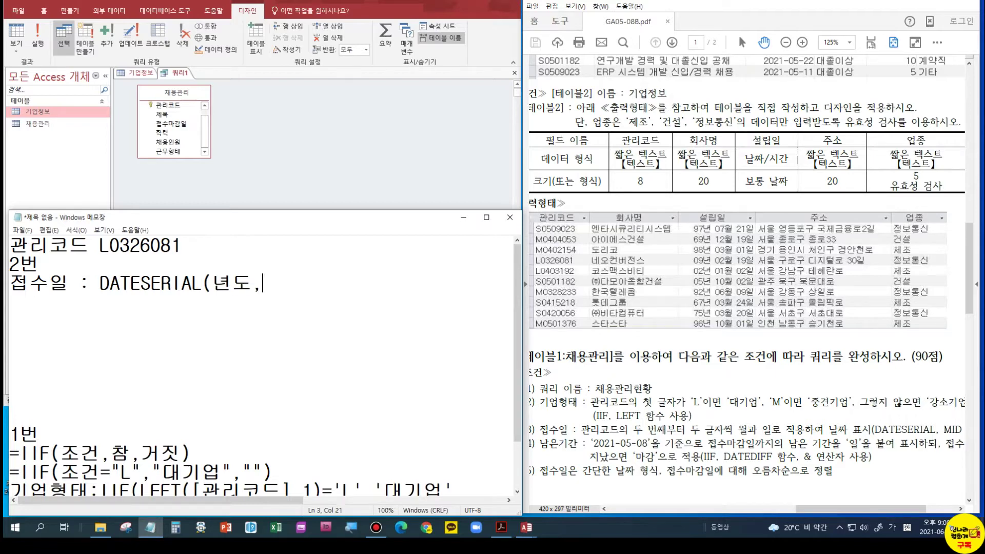
{"action": "type", "text": "월,일)"}
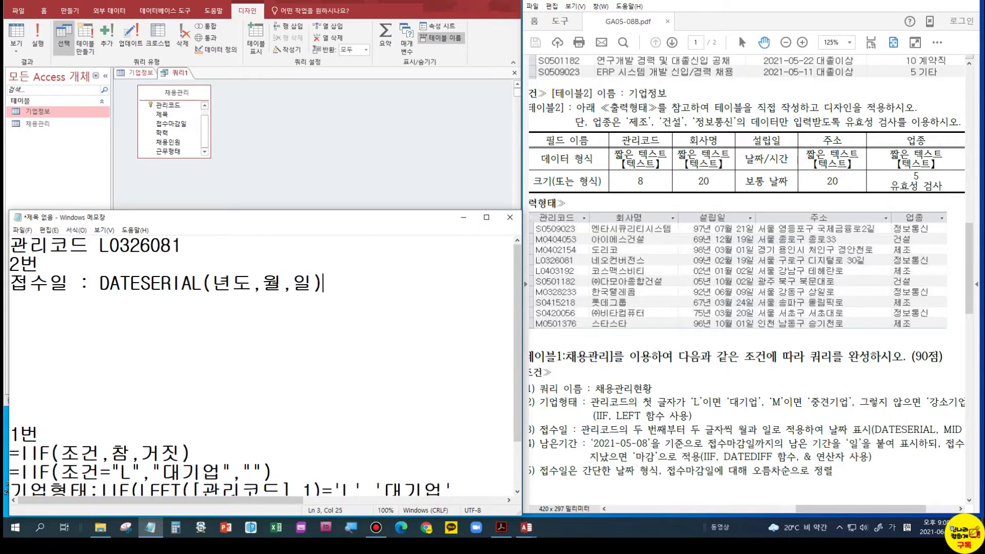
Step: Set the year argument of the DATESERIAL expression to 2021 in place of the 년도 placeholder
{"action": "left_click_drag", "start_coordinate": [213, 283], "coordinate": [241, 284]}
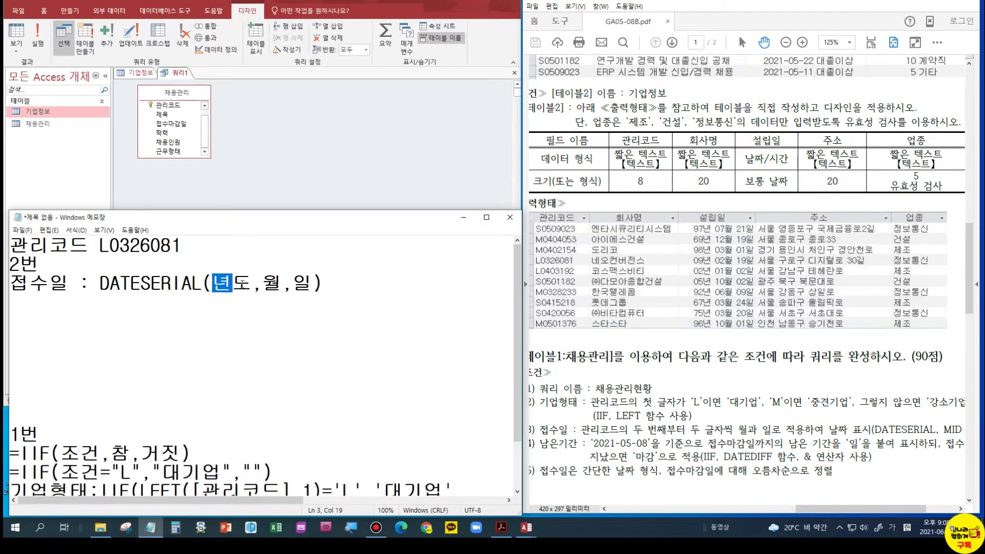
{"action": "type", "text": "2021"}
{"action": "key", "text": "Delete"}
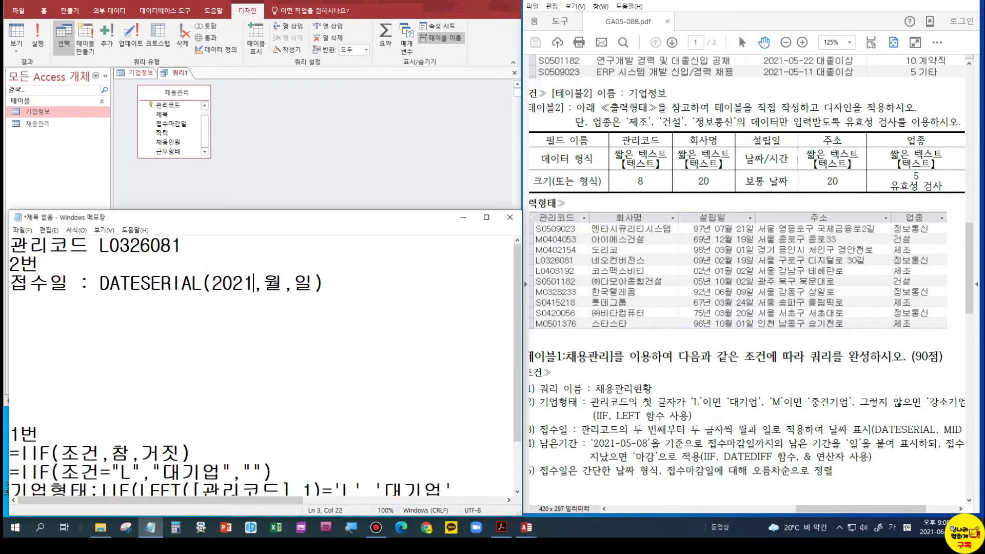
Step: Enclose the year 2021 in single quotes in the DATESERIAL expression, making it '2021'
{"action": "left_click", "coordinate": [216, 277]}
{"action": "type", "text": "\""}
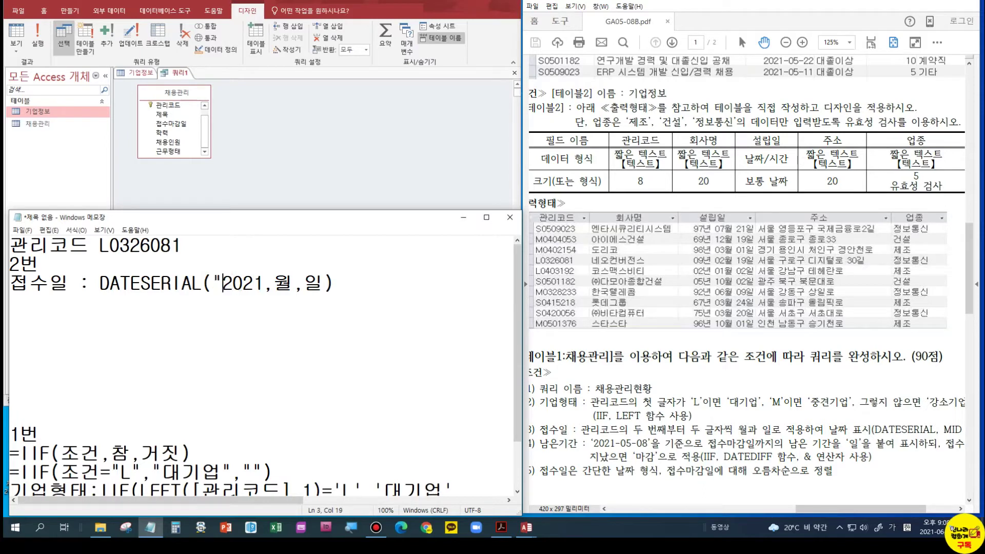
{"action": "key", "text": "BackSpace"}
{"action": "type", "text": "'"}
{"action": "key", "text": "Right"}
{"action": "key", "text": "Right"}
{"action": "key", "text": "Right"}
{"action": "key", "text": "Right"}
{"action": "type", "text": "\""}
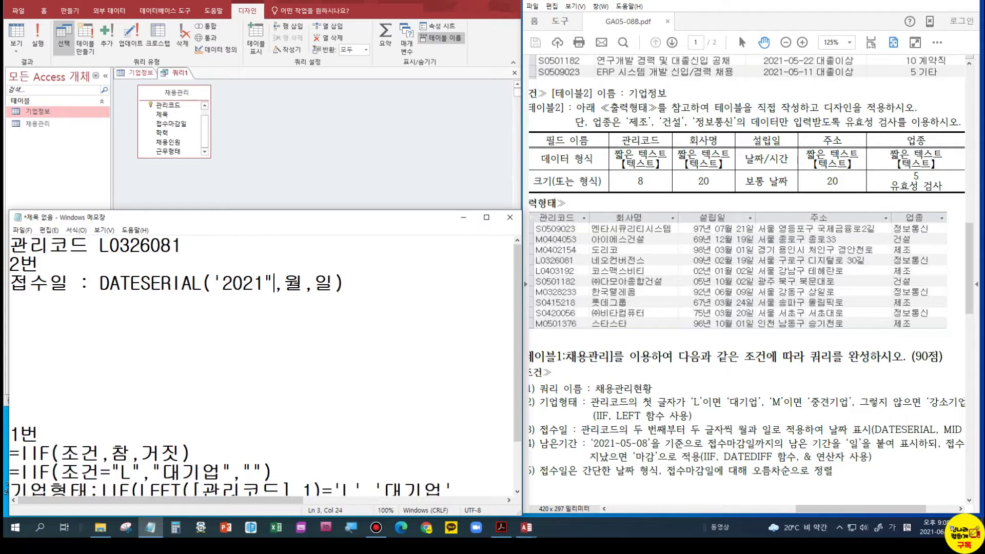
{"action": "key", "text": "BackSpace"}
{"action": "type", "text": "'"}
Step: Replace the 월 and 일 placeholders with 03 and 26, taken from the 관리코드 sample
{"action": "left_click_drag", "start_coordinate": [109, 245], "coordinate": [119, 245]}
{"action": "left_click", "coordinate": [115, 245]}
{"action": "left_click_drag", "start_coordinate": [109, 245], "coordinate": [131, 245]}
{"action": "left_click_drag", "start_coordinate": [285, 285], "coordinate": [299, 286]}
{"action": "type", "text": "03"}
{"action": "left_click_drag", "start_coordinate": [129, 246], "coordinate": [140, 245]}
{"action": "left_click_drag", "start_coordinate": [336, 283], "coordinate": [314, 284]}
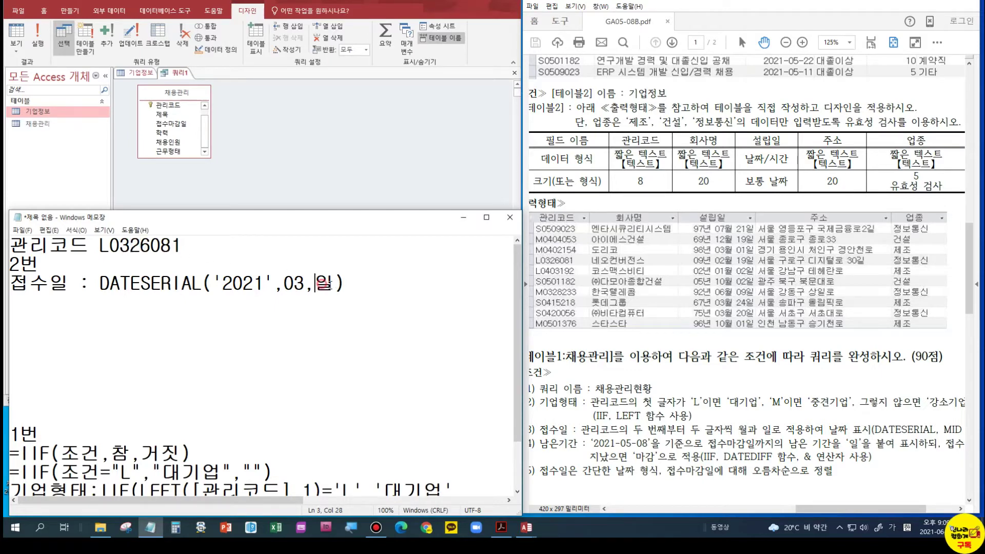
{"action": "type", "text": "26"}
Step: Make the month argument of the DATESERIAL expression MID([관리코드],2,2)
{"action": "left_click_drag", "start_coordinate": [283, 282], "coordinate": [359, 282]}
{"action": "left_click", "coordinate": [284, 282]}
{"action": "type", "text": "MID("}
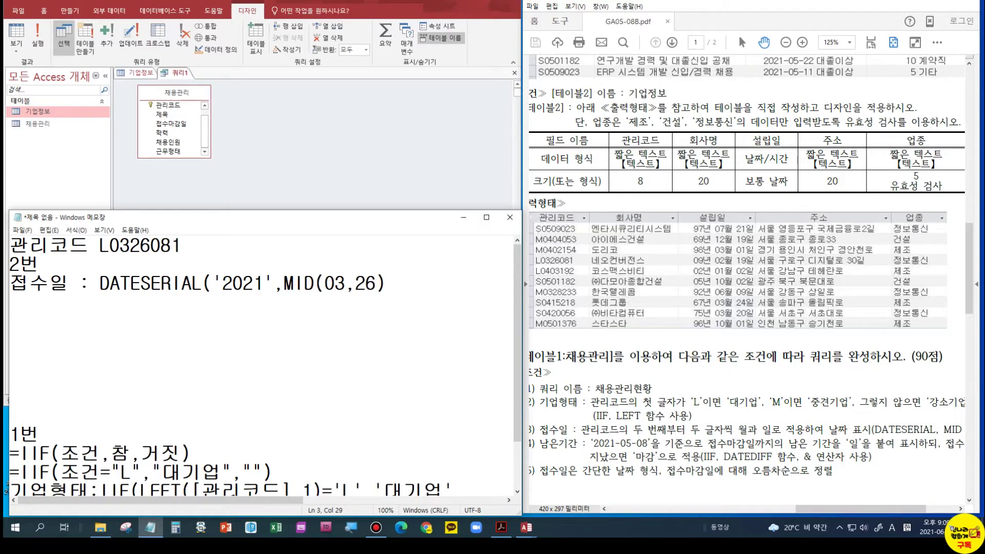
{"action": "type", "text": "[RHKS"}
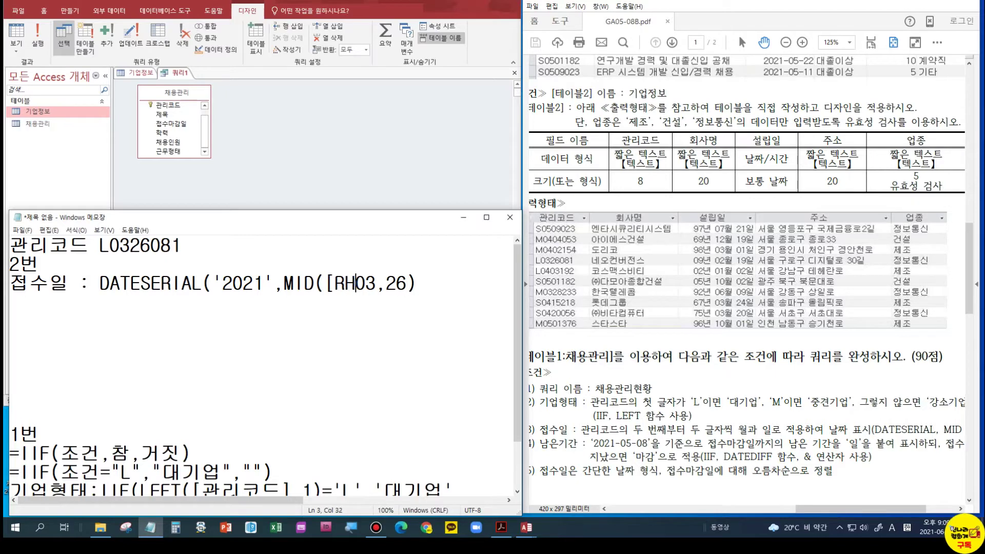
{"action": "key", "text": "BackSpace"}
{"action": "key", "text": "BackSpace"}
{"action": "key", "text": "BackSpace"}
{"action": "key", "text": "BackSpace"}
{"action": "key", "text": "Hangul"}
{"action": "type", "text": "관리"}
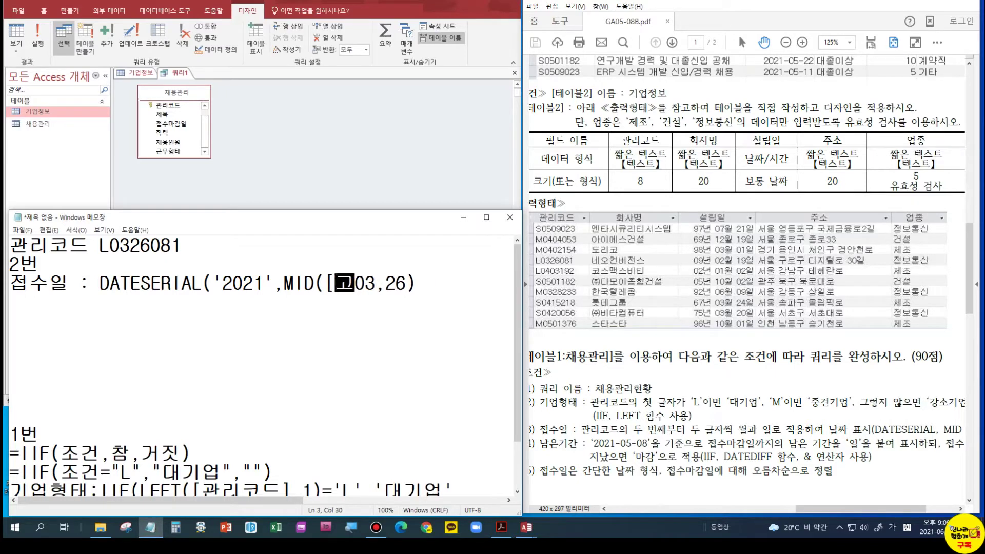
{"action": "type", "text": "코드],"}
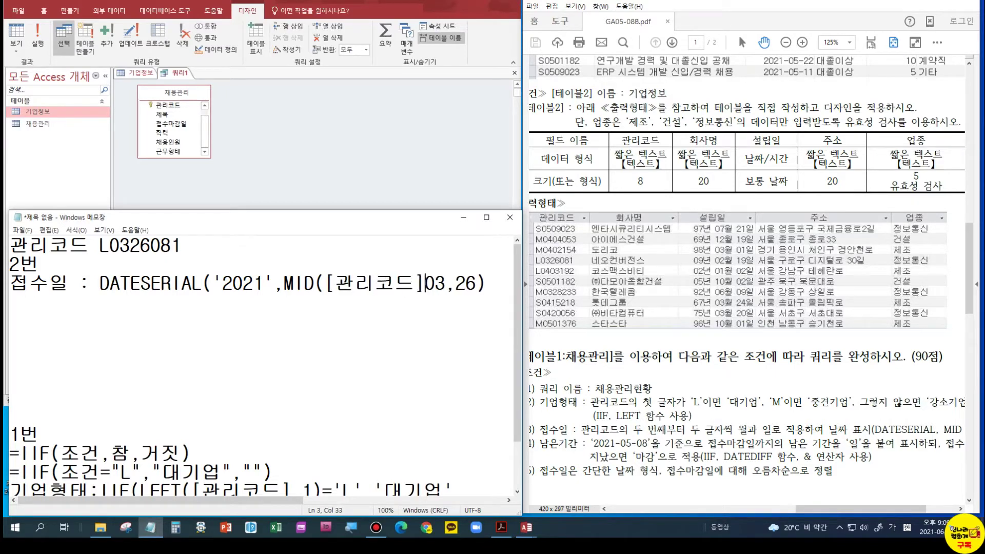
{"action": "type", "text": "2,"}
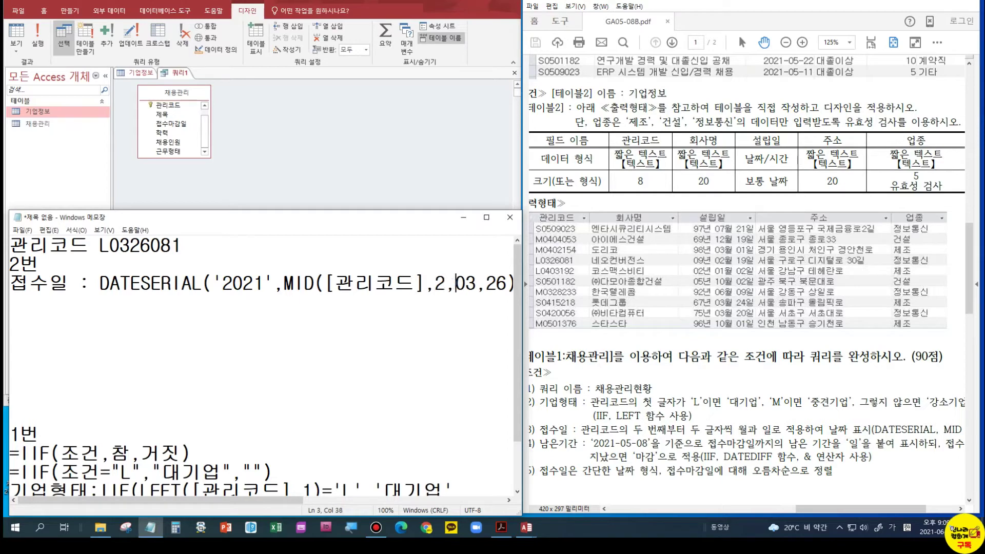
{"action": "type", "text": "2)"}
{"action": "key", "text": "Delete"}
{"action": "key", "text": "Delete"}
Step: Put the day argument on its own line and replace it with MID([관리코드],4,2)
{"action": "left_click", "coordinate": [486, 285]}
{"action": "key", "text": "Return"}
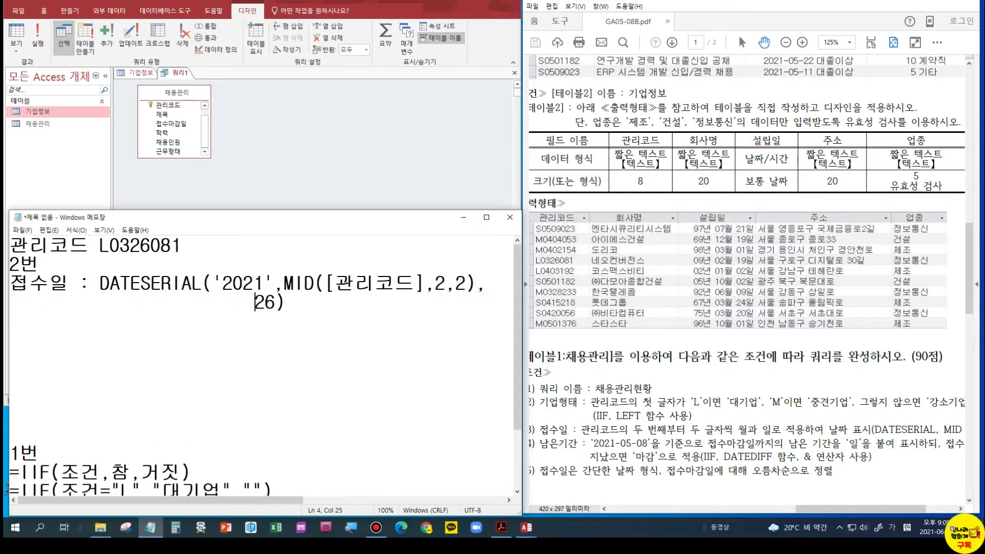
{"action": "type", "text": "ㅡ"}
{"action": "key", "text": "BackSpace"}
{"action": "key", "text": "Hangul"}
{"action": "type", "text": "MID("}
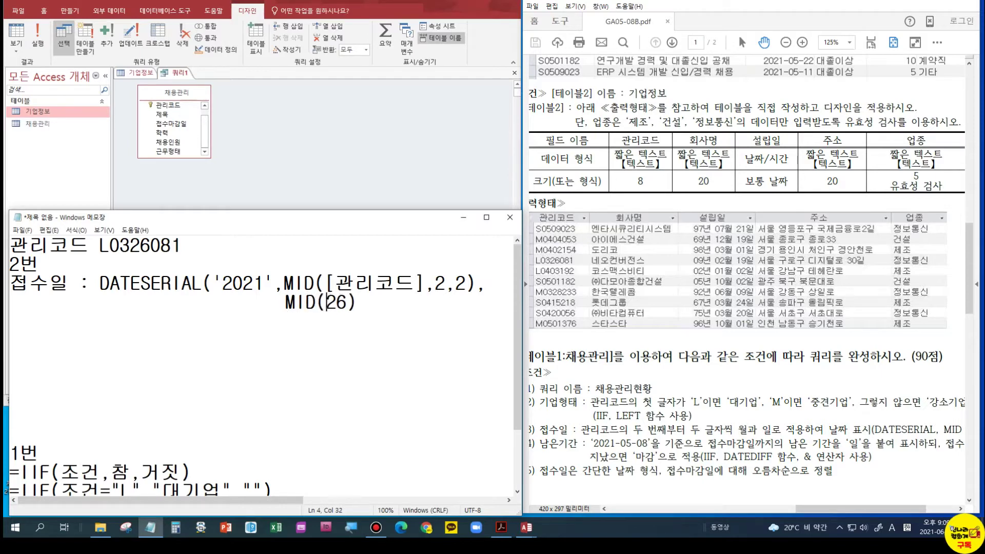
{"action": "type", "text": "["}
{"action": "key", "text": "Hangul"}
{"action": "type", "text": "관리코"}
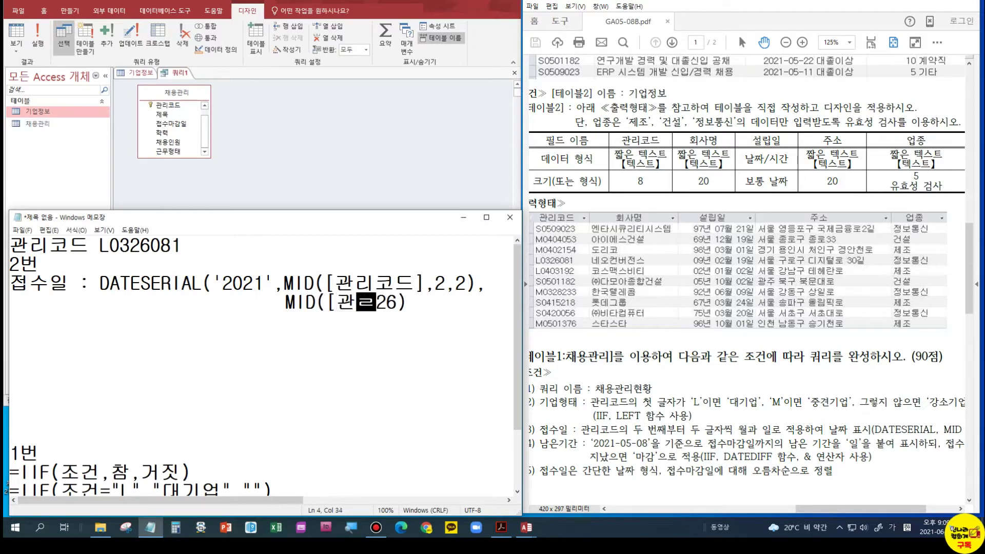
{"action": "type", "text": "드]"}
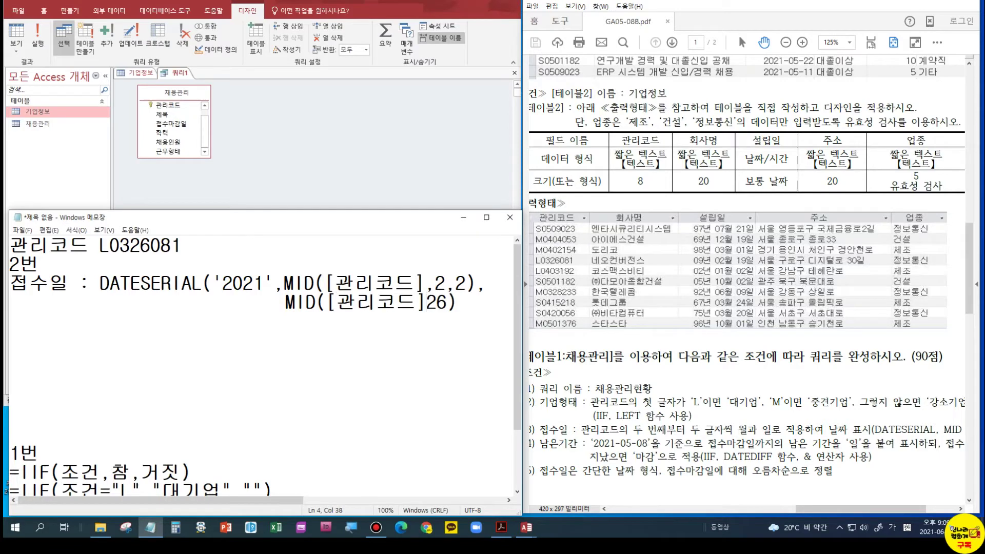
{"action": "type", "text": ",4"}
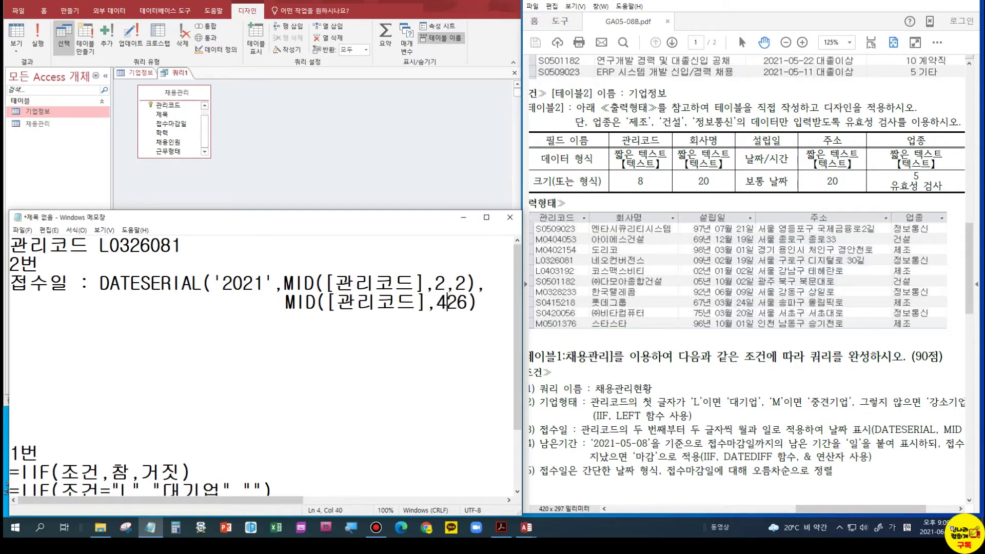
{"action": "type", "text": ",2"}
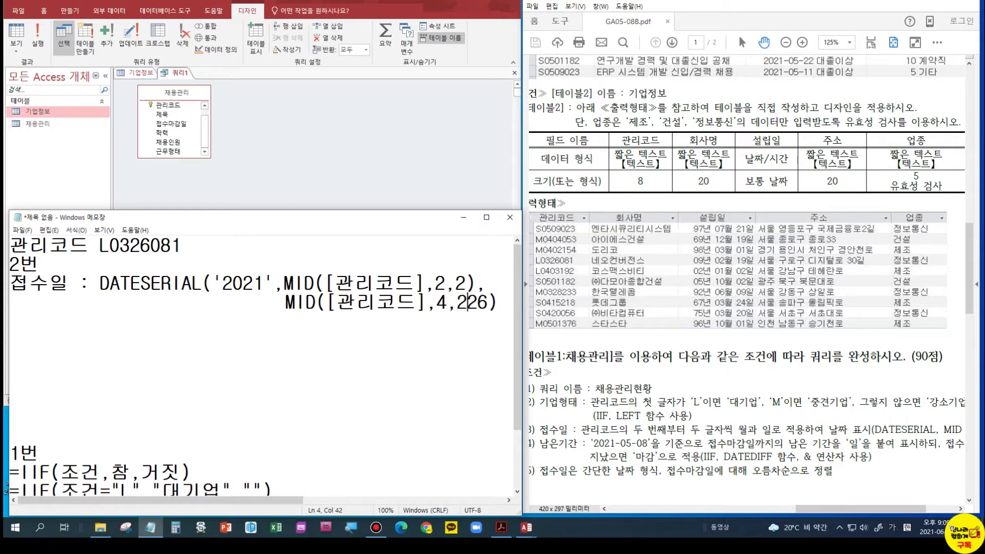
{"action": "type", "text": ")"}
{"action": "key", "text": "Delete"}
{"action": "key", "text": "Delete"}
Step: Add the calculated field 접수일 : DATESERIAL('2021',MID([관리코드],2,2),MID([관리코드],4,2)) between 제목 and 접수마감일 in the query, and show its datasheet
{"action": "left_click_drag", "start_coordinate": [493, 312], "coordinate": [4, 288]}
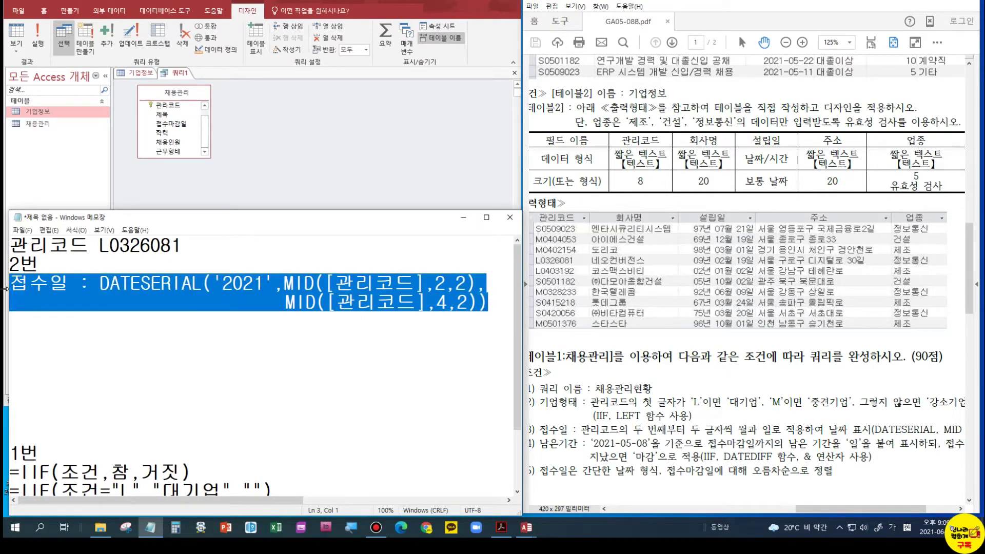
{"action": "left_click_drag", "start_coordinate": [367, 210], "coordinate": [373, 409]}
{"action": "left_click", "coordinate": [334, 276]}
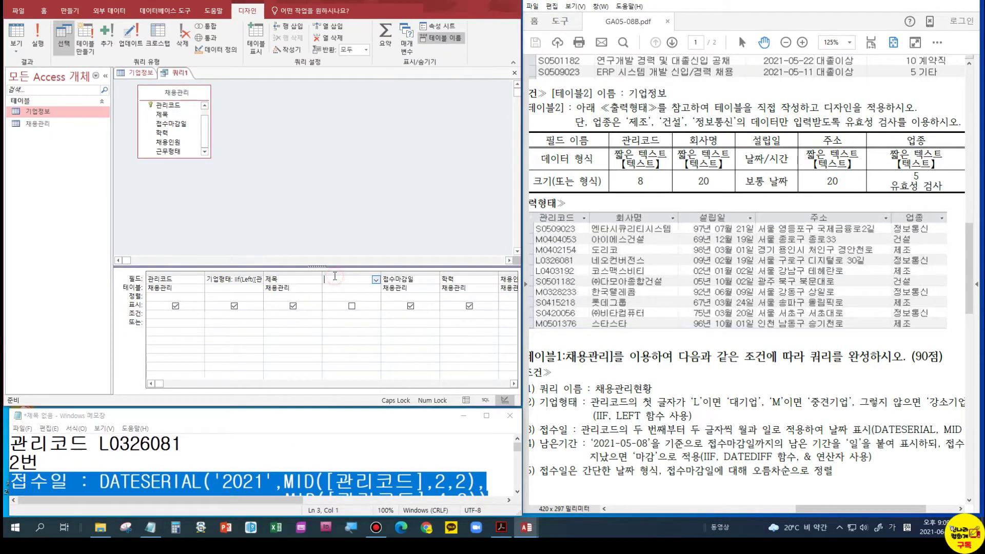
{"action": "right_click", "coordinate": [334, 277]}
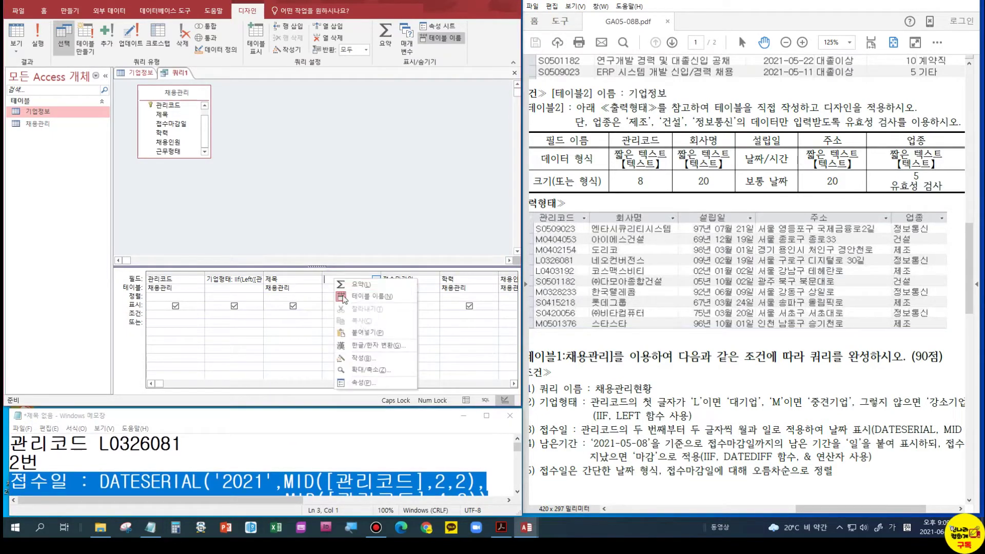
{"action": "left_click", "coordinate": [381, 368]}
{"action": "left_click", "coordinate": [262, 277]}
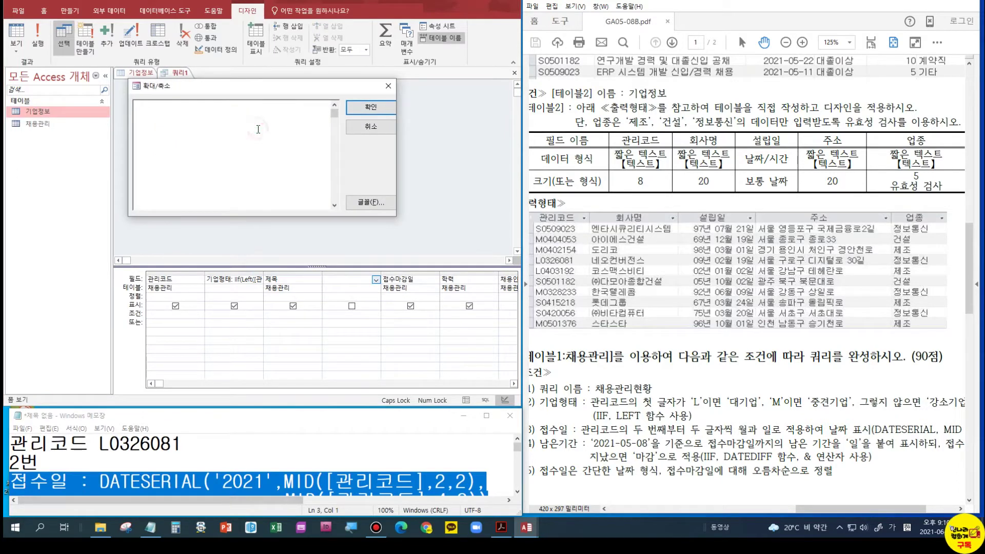
{"action": "type", "text": "접수일: DATESERIAL('2021',MID([관리코드],2,2),MID([관리코드],4,2))"}
{"action": "left_click", "coordinate": [370, 108]}
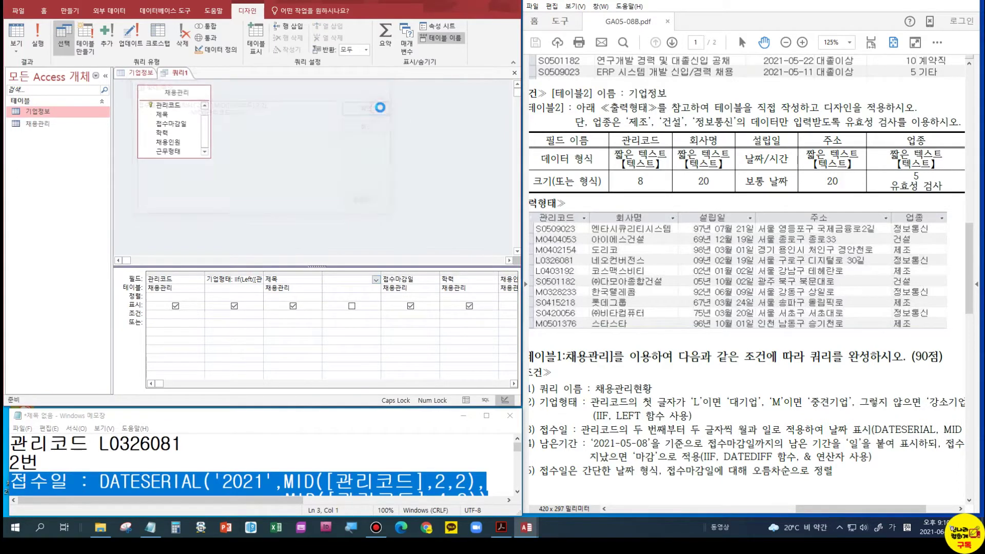
{"action": "right_click", "coordinate": [353, 280]}
{"action": "left_click", "coordinate": [381, 359]}
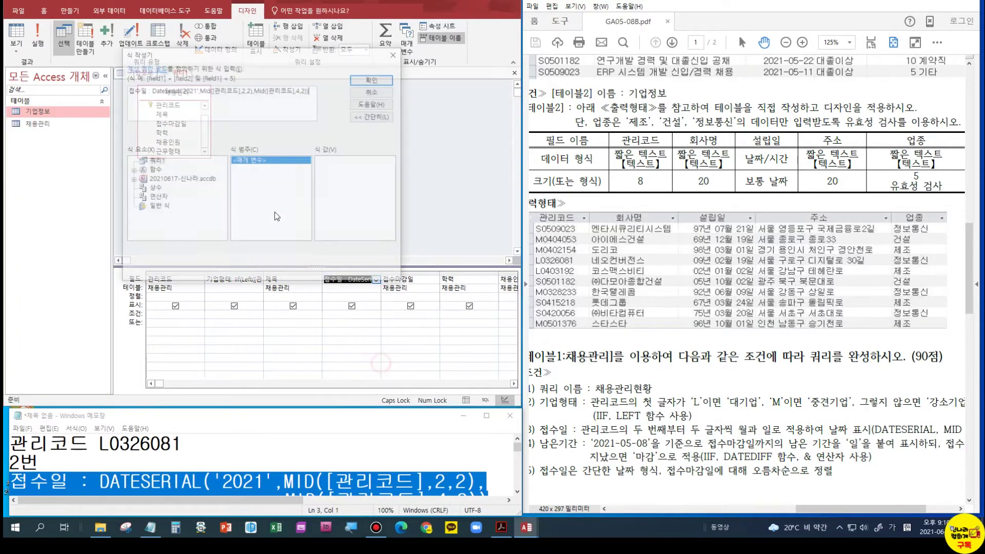
{"action": "left_click", "coordinate": [380, 80]}
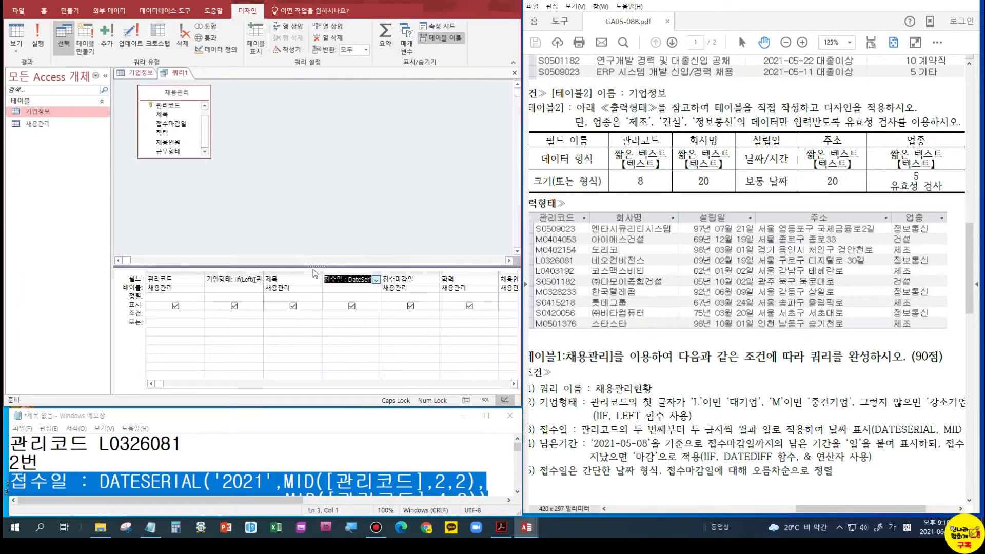
{"action": "left_click", "coordinate": [17, 36]}
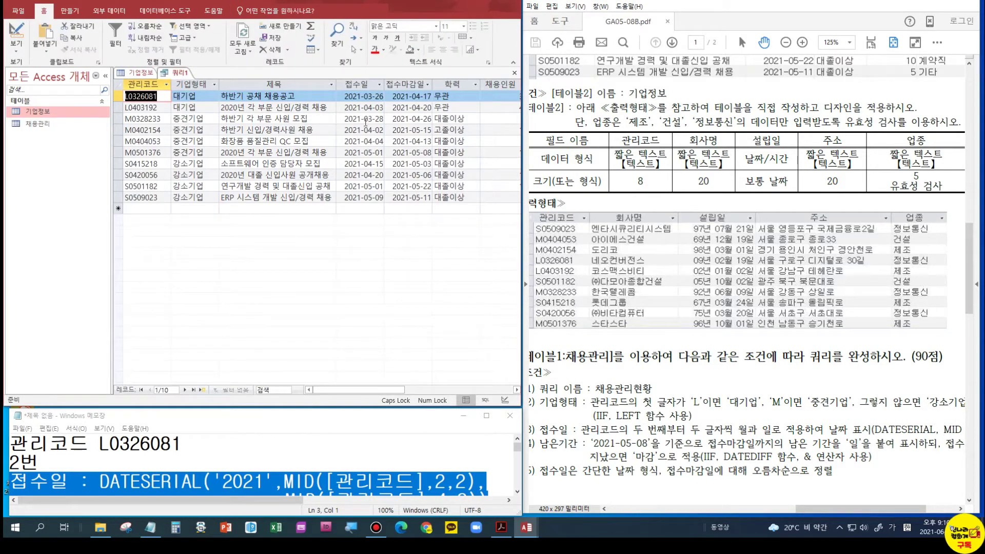
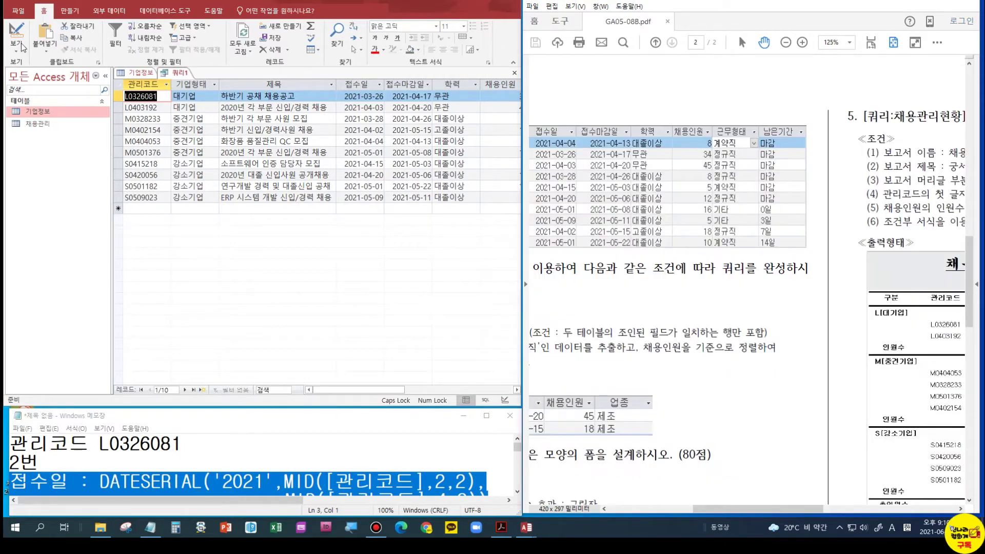
Step: Return the query to design view and place the cursor in the empty field column after 근무형태
{"action": "left_click", "coordinate": [19, 53]}
{"action": "left_click", "coordinate": [16, 50]}
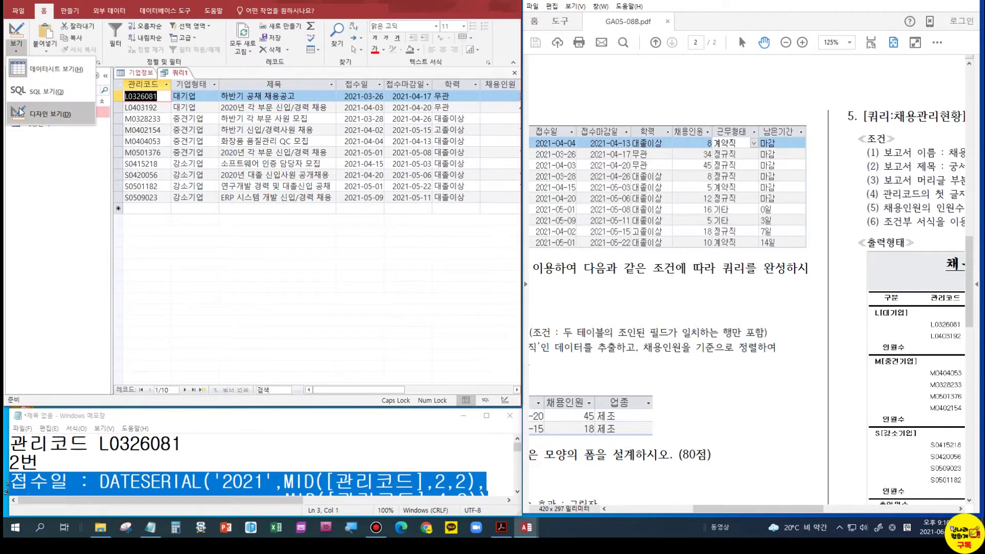
{"action": "left_click", "coordinate": [46, 113]}
{"action": "left_click_drag", "start_coordinate": [160, 383], "coordinate": [305, 386]}
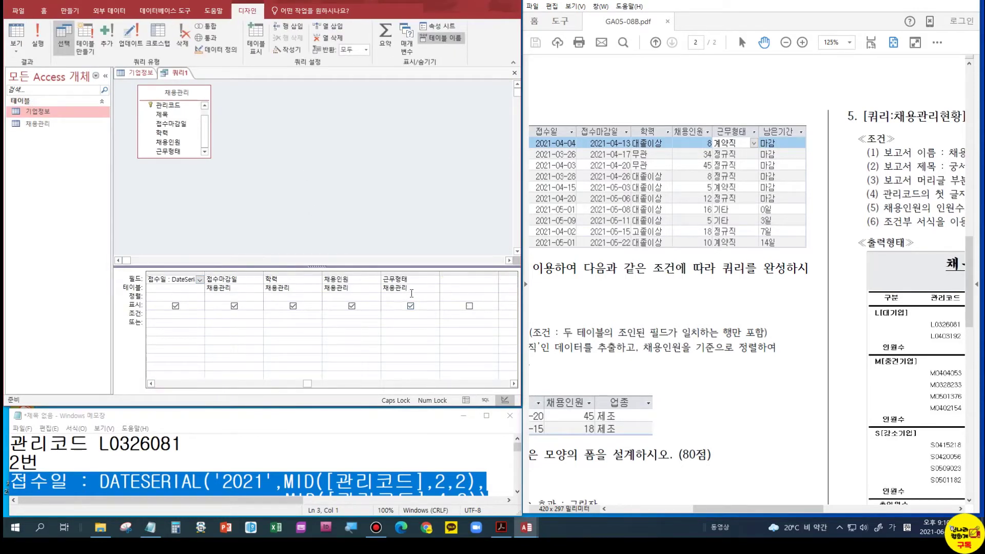
{"action": "left_click", "coordinate": [449, 281]}
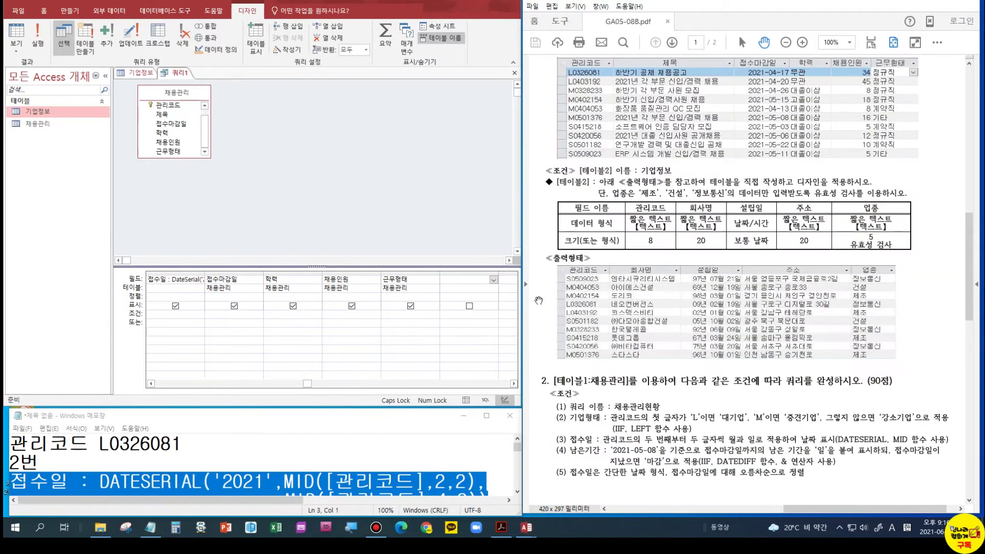
{"action": "left_click", "coordinate": [469, 279]}
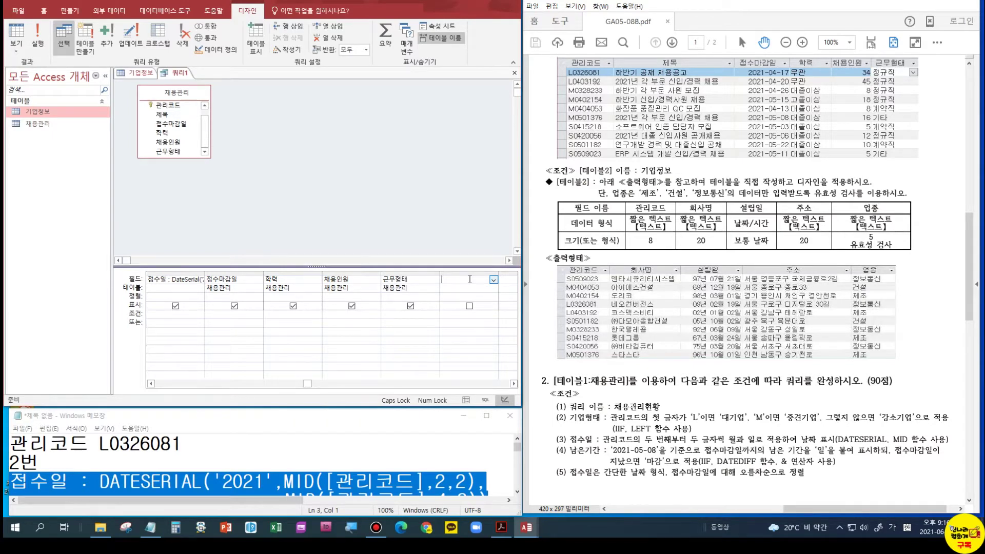
Step: Examine the exam sheet's 접수마감일 values for dates before the 2021-05-08 reference date, marking them with red boxes
{"action": "key", "text": "ctrl+1"}
{"action": "left_click", "coordinate": [781, 76]}
{"action": "mouse_move", "coordinate": [700, 58]}
{"action": "left_mouse_down"}
{"action": "mouse_move", "coordinate": [802, 90]}
{"action": "mouse_move", "coordinate": [801, 114]}
{"action": "left_mouse_up"}
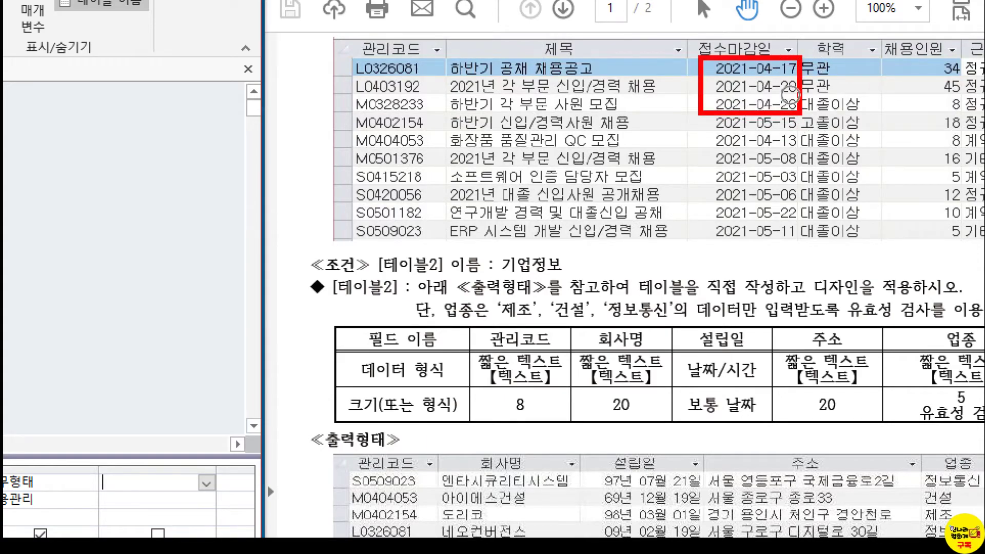
{"action": "key", "text": "Escape"}
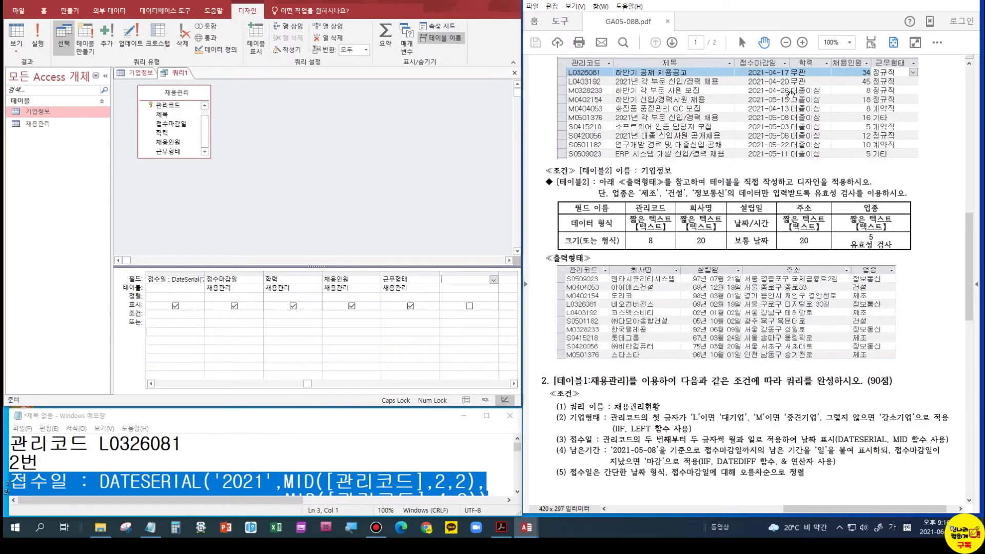
{"action": "key", "text": "ctrl+1"}
{"action": "left_click_drag", "start_coordinate": [742, 68], "coordinate": [790, 93]}
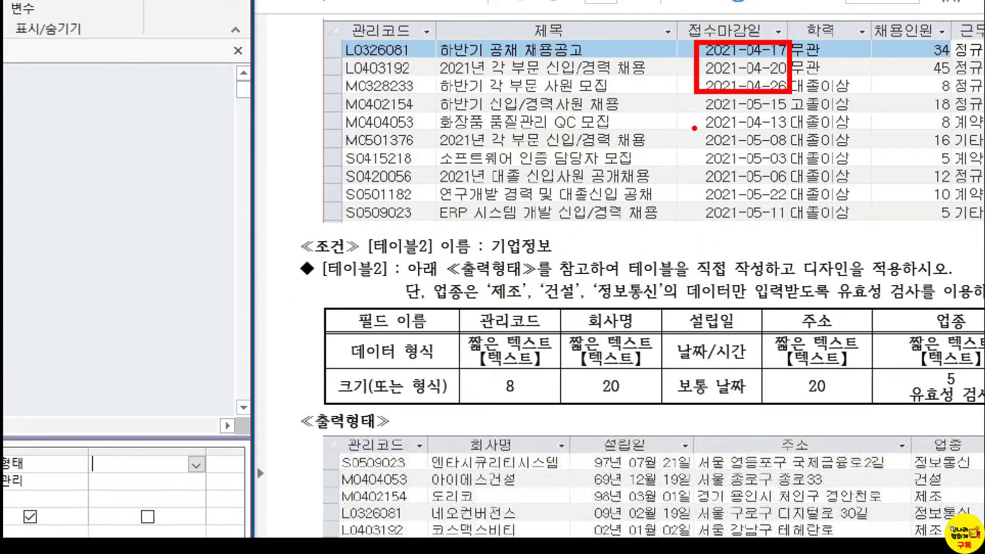
{"action": "left_click_drag", "start_coordinate": [702, 109], "coordinate": [790, 133]}
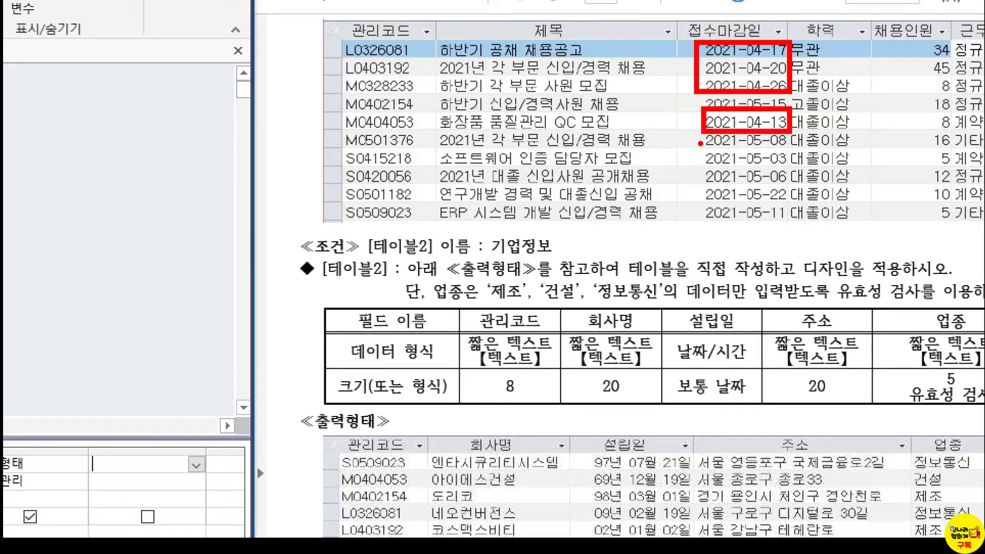
{"action": "left_click_drag", "start_coordinate": [702, 146], "coordinate": [790, 185]}
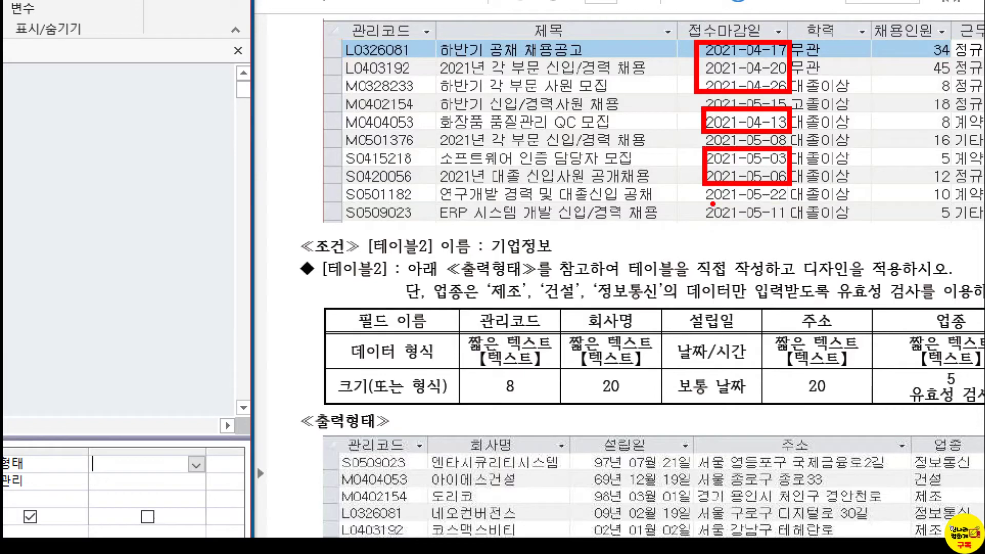
{"action": "key", "text": "Escape"}
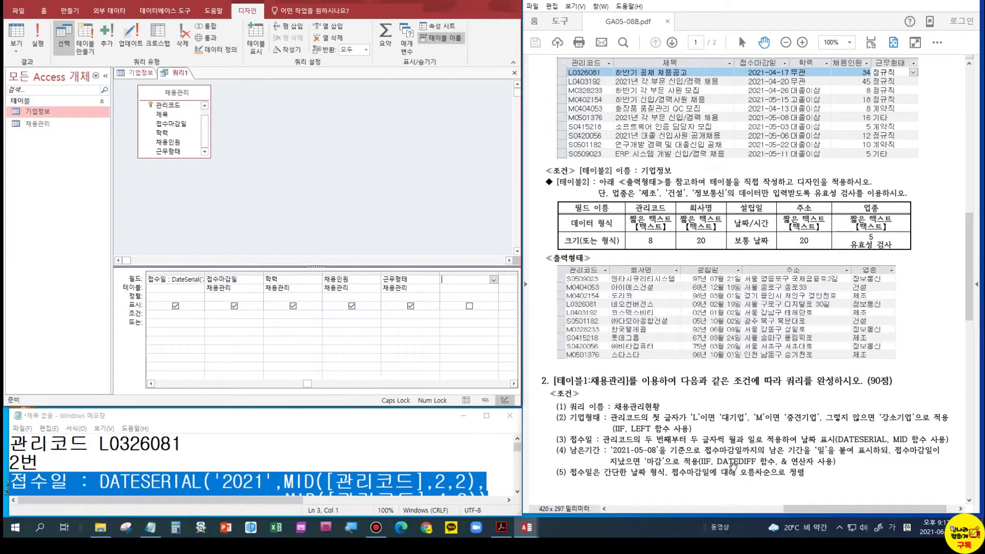
Step: Enlarge the notes again and insert blank lines above the 관리코드 sample
{"action": "left_click_drag", "start_coordinate": [411, 408], "coordinate": [410, 231]}
{"action": "left_click", "coordinate": [346, 270]}
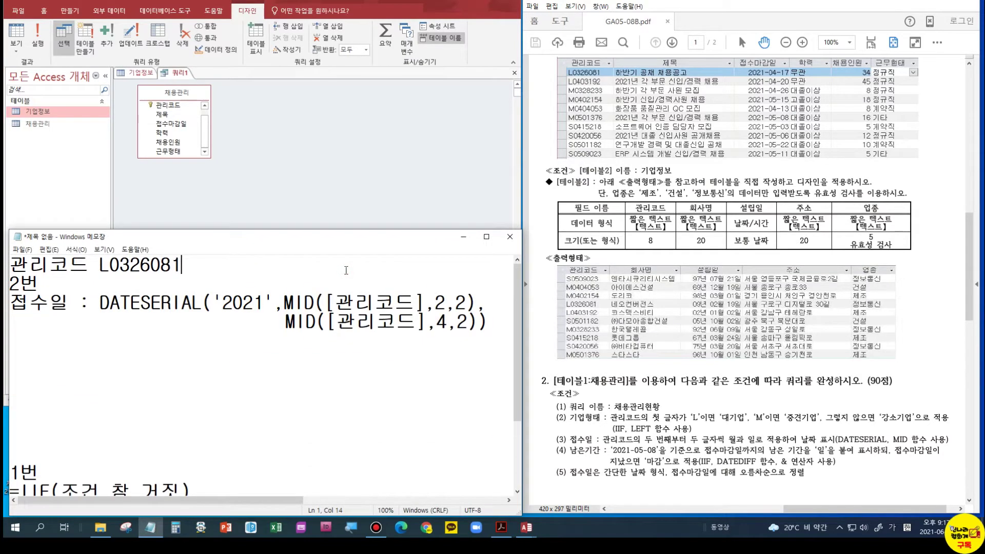
{"action": "key", "text": "Home"}
{"action": "key", "text": "Return"}
{"action": "key", "text": "Return"}
{"action": "key", "text": "Return"}
{"action": "key", "text": "Return"}
{"action": "key", "text": "Return"}
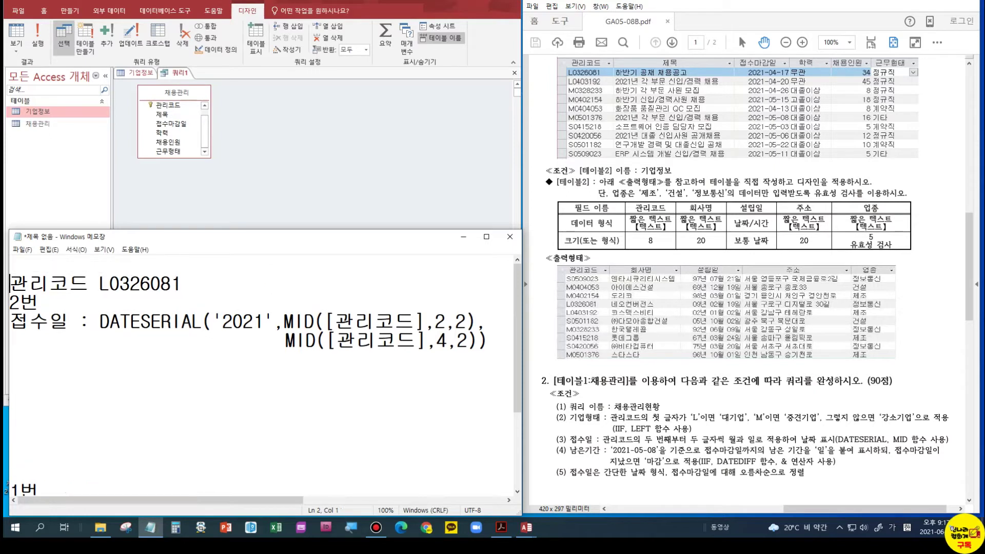
Step: Write the skeleton 남은기간 : IIF(조건,참,거짓) on the first line of the notes
{"action": "key", "text": "Up"}
{"action": "key", "text": "Up"}
{"action": "key", "text": "Up"}
{"action": "key", "text": "Up"}
{"action": "key", "text": "Up"}
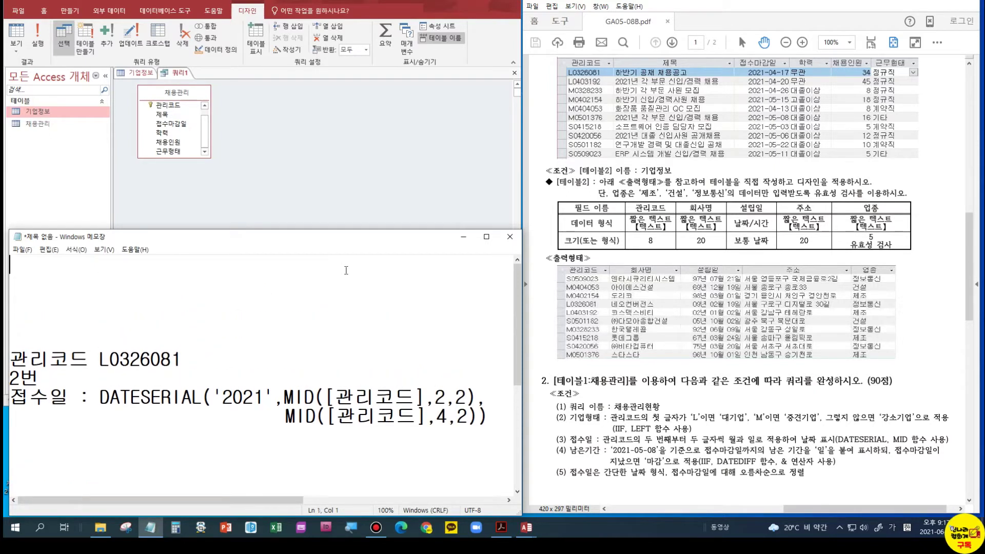
{"action": "type", "text": "남은기간 : "}
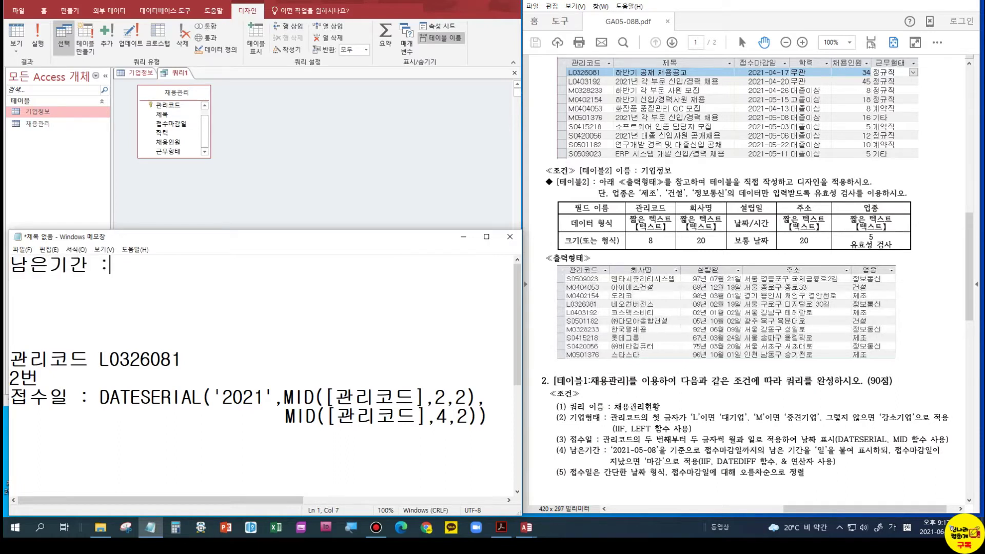
{"action": "type", "text": "IIF(조거건,"}
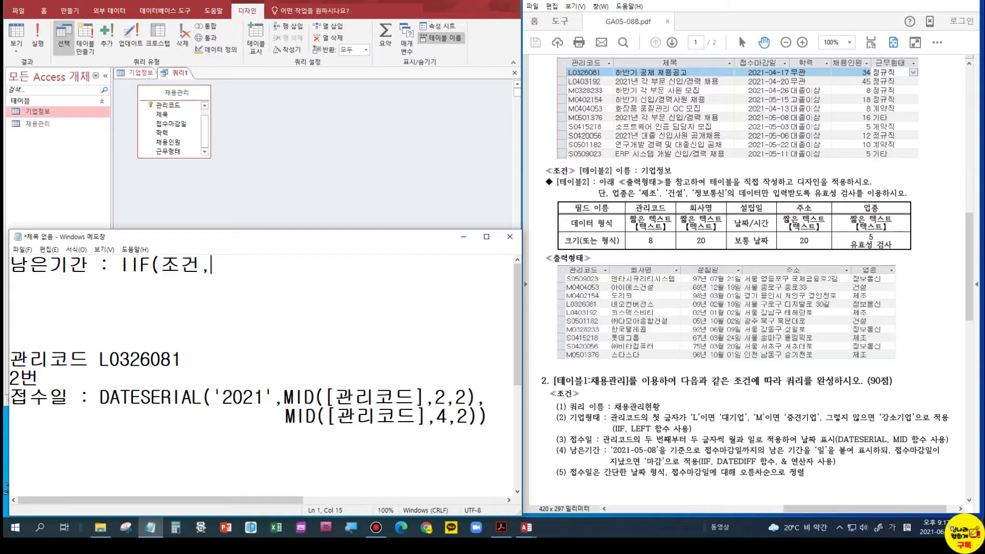
{"action": "type", "text": "참,거지짓)"}
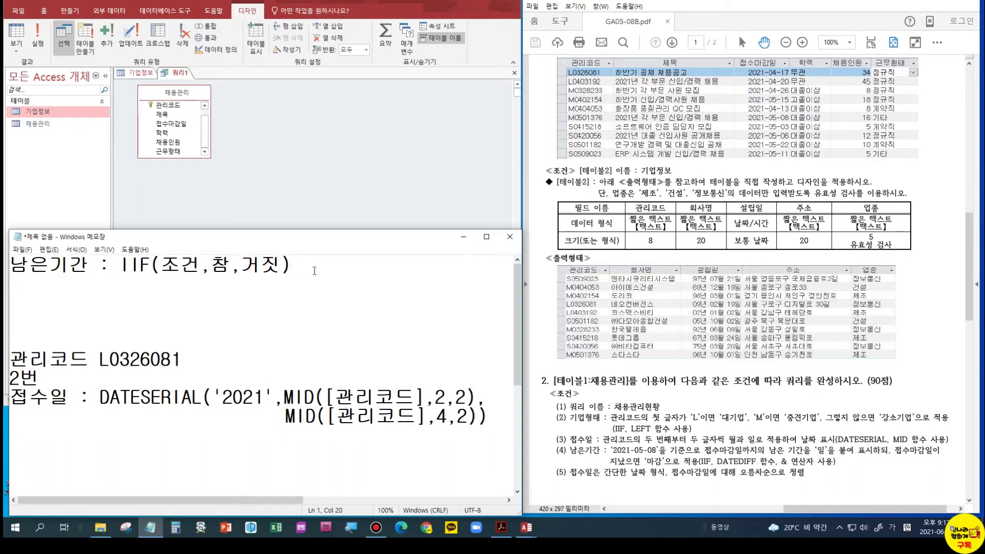
Step: Replace 참 with 마감 and 거짓 with 일수&"일" in the 남은기간 IIF draft
{"action": "left_click_drag", "start_coordinate": [211, 265], "coordinate": [225, 266]}
{"action": "type", "text": "마감"}
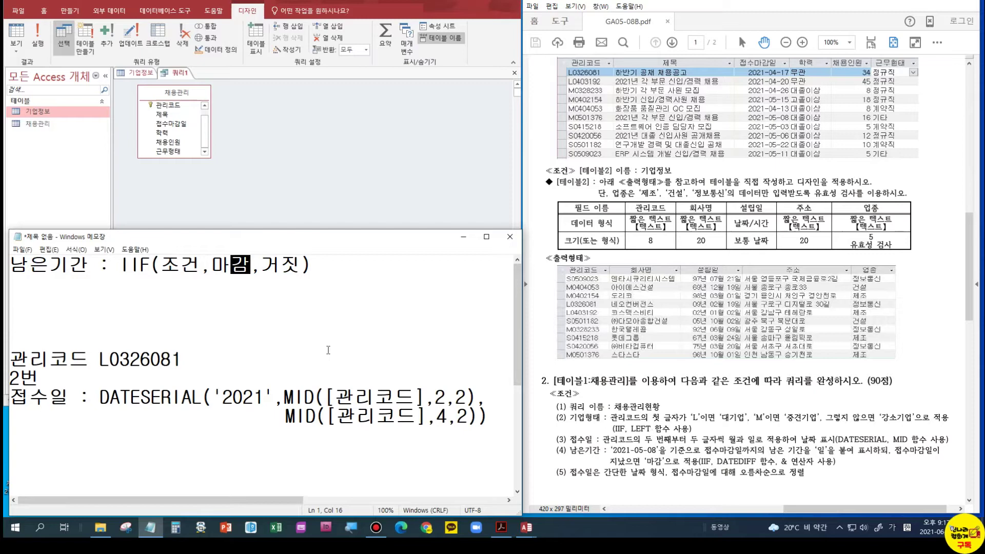
{"action": "left_click_drag", "start_coordinate": [260, 265], "coordinate": [302, 265]}
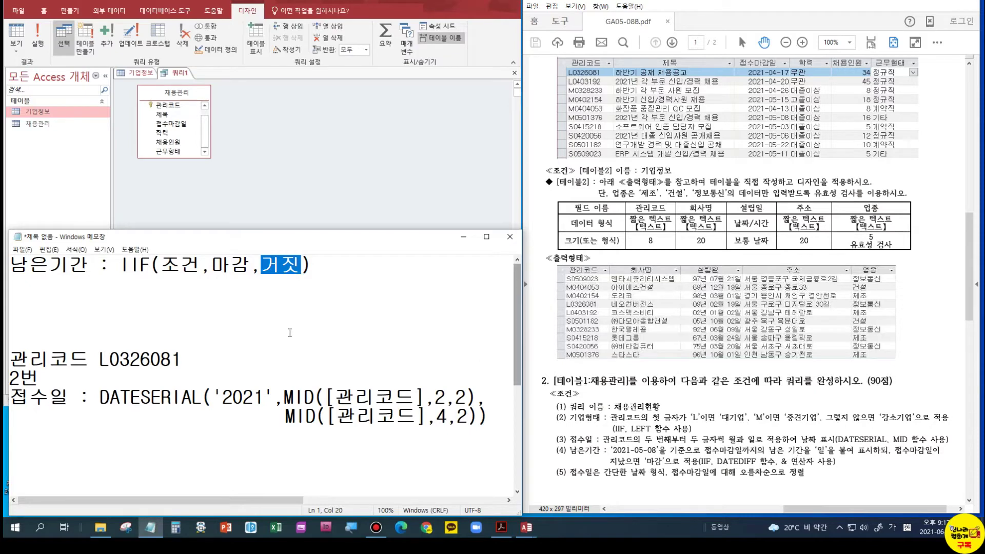
{"action": "left_click", "coordinate": [299, 268]}
{"action": "left_click_drag", "start_coordinate": [263, 264], "coordinate": [293, 272]}
{"action": "type", "text": "일수"}
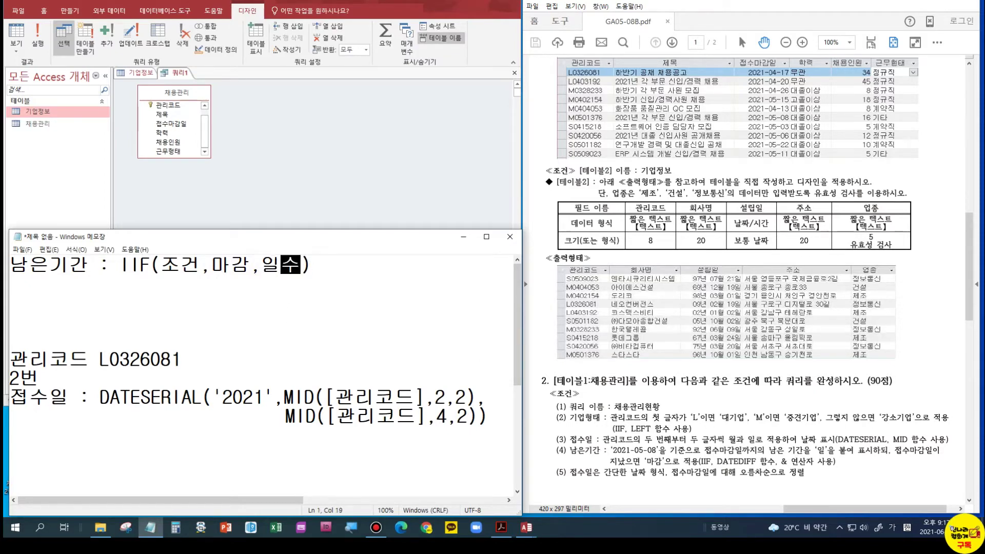
{"action": "type", "text": "&\""}
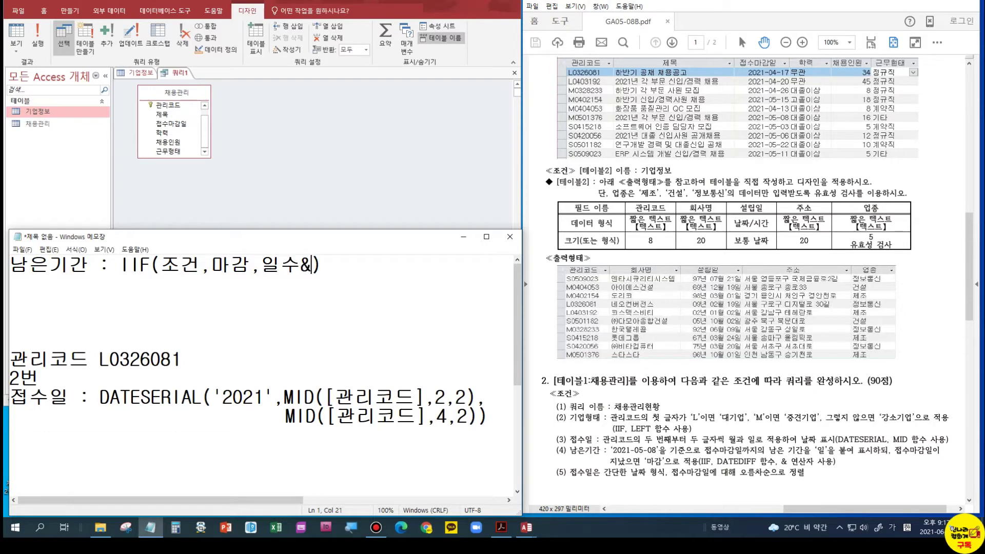
{"action": "type", "text": "일"}
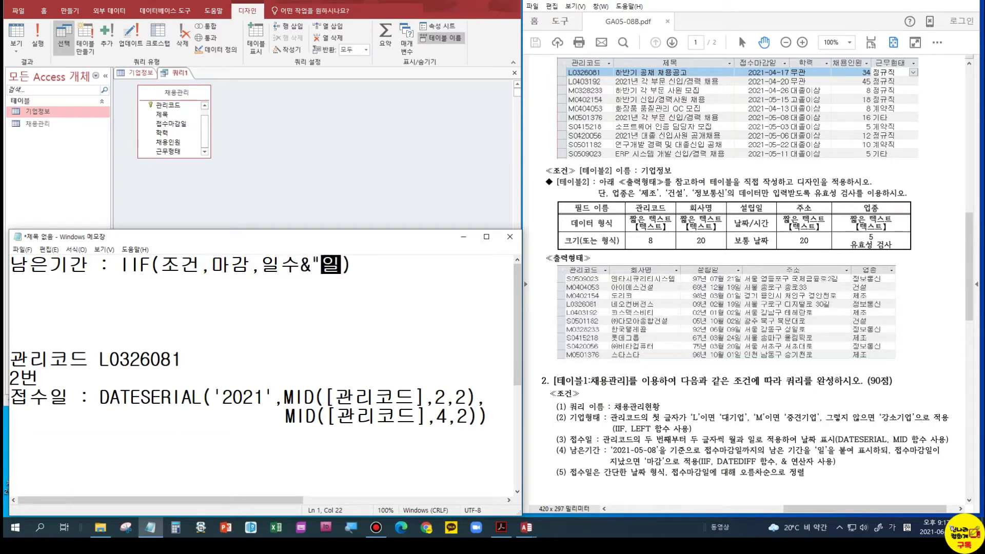
{"action": "type", "text": "\""}
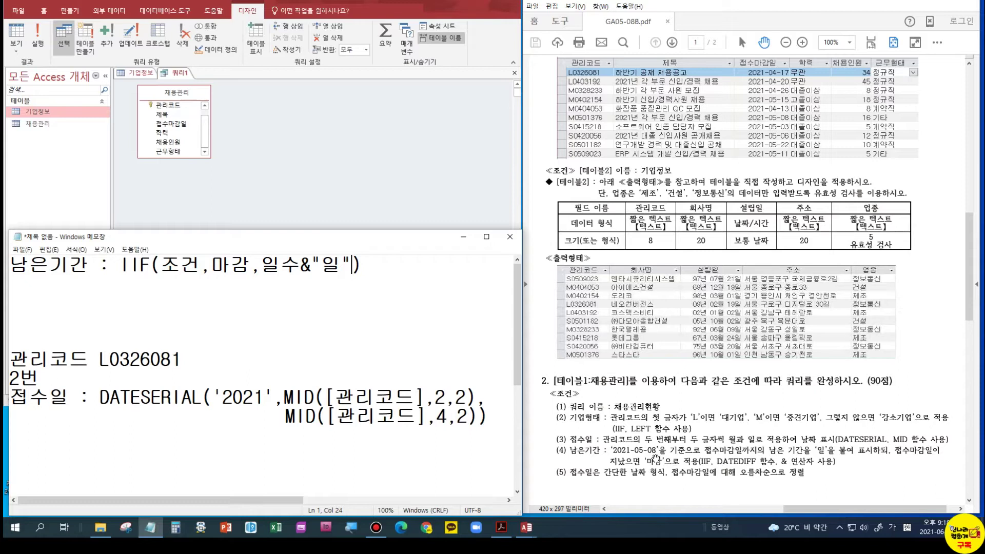
Step: Add <0 after 조건 in the 남은기간 IIF draft
{"action": "left_click", "coordinate": [200, 265]}
{"action": "type", "text": "<0"}
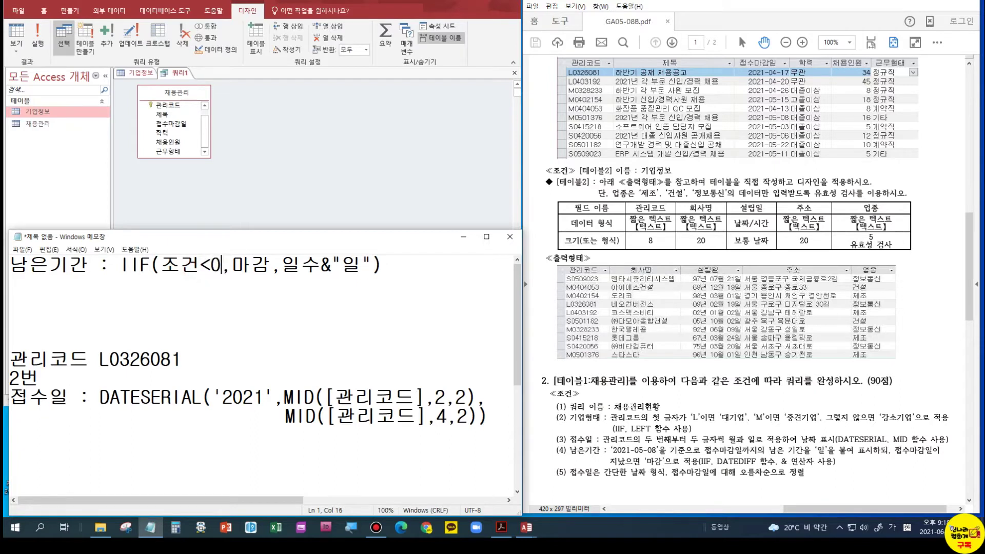
{"action": "left_click", "coordinate": [214, 262]}
{"action": "left_click", "coordinate": [162, 261]}
{"action": "left_click", "coordinate": [166, 260]}
Step: Copy the expression IIF(조건<0,마감,일수&"일") onto a new line below the 남은기간 draft
{"action": "left_click_drag", "start_coordinate": [382, 264], "coordinate": [119, 263]}
{"action": "key", "text": "ctrl+c"}
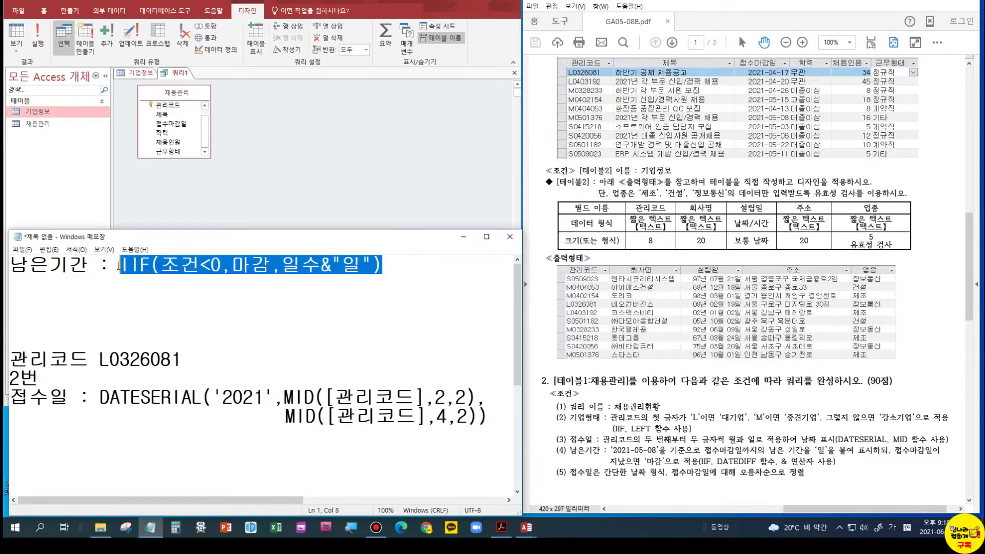
{"action": "left_click", "coordinate": [403, 274]}
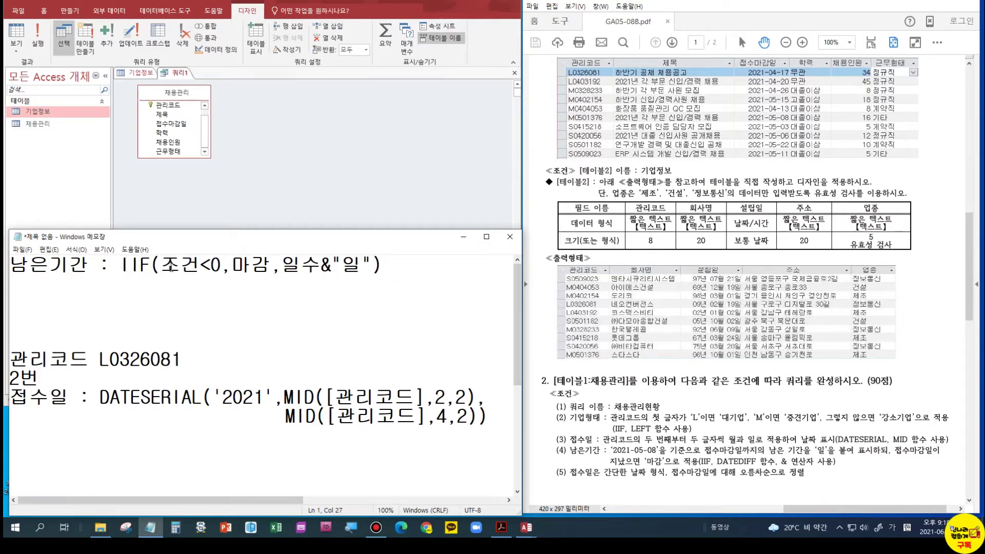
{"action": "key", "text": "Return"}
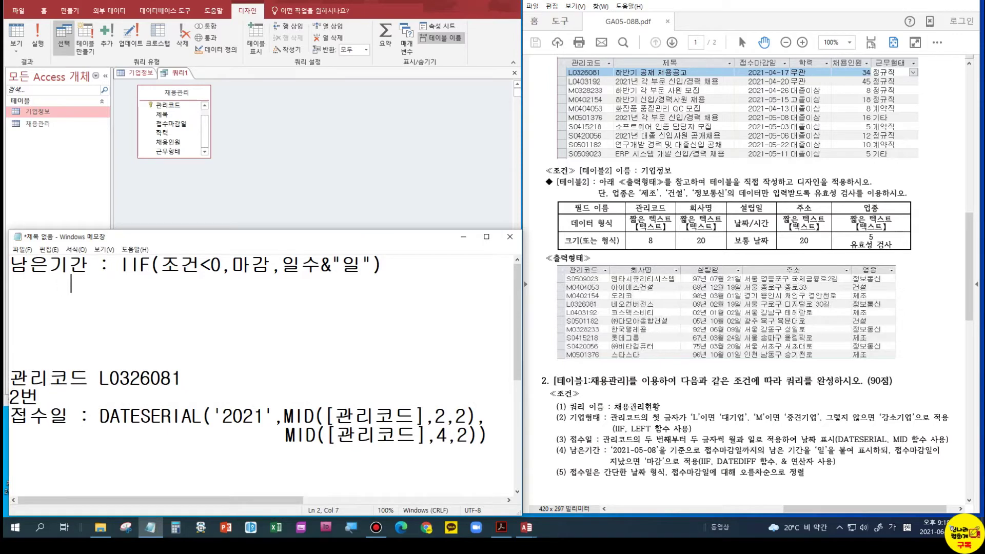
{"action": "key", "text": "ctrl+v"}
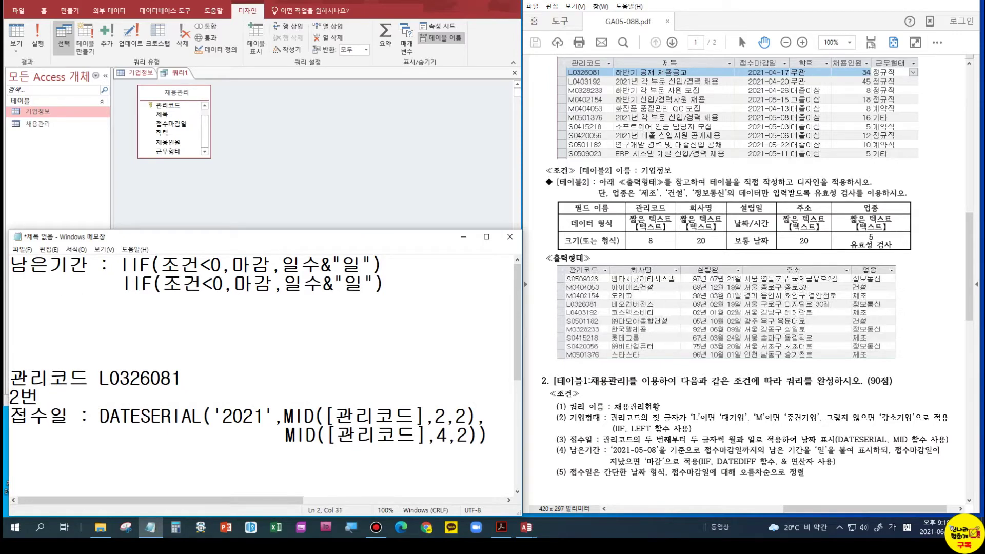
Step: Replace 조건 in the copied IIF line with DATEDIFF(단위,시작일,종료일)
{"action": "left_click_drag", "start_coordinate": [163, 283], "coordinate": [197, 285]}
{"action": "type", "text": "ㅇ"}
{"action": "key", "text": "BackSpace"}
{"action": "key", "text": "Hangul"}
{"action": "type", "text": "DATE"}
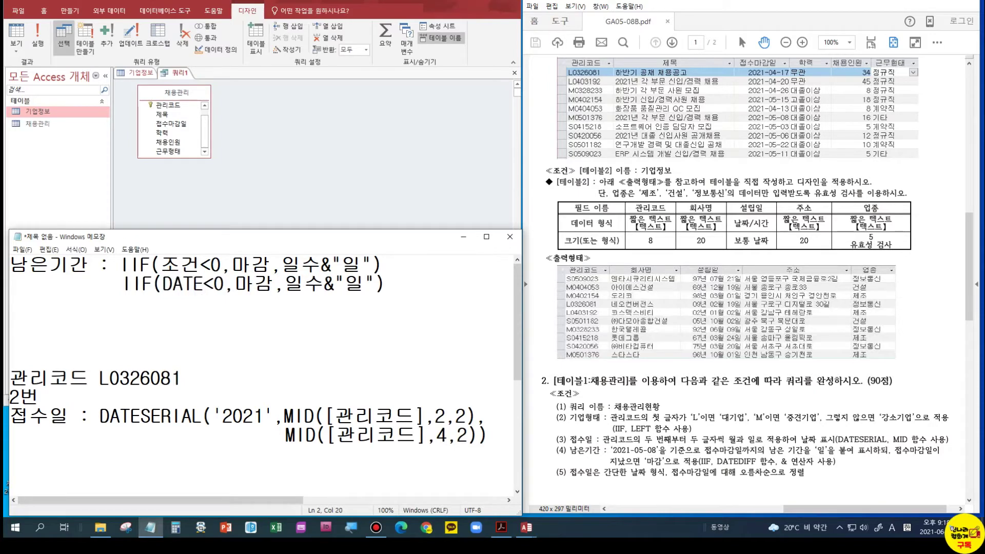
{"action": "type", "text": "DIFF"}
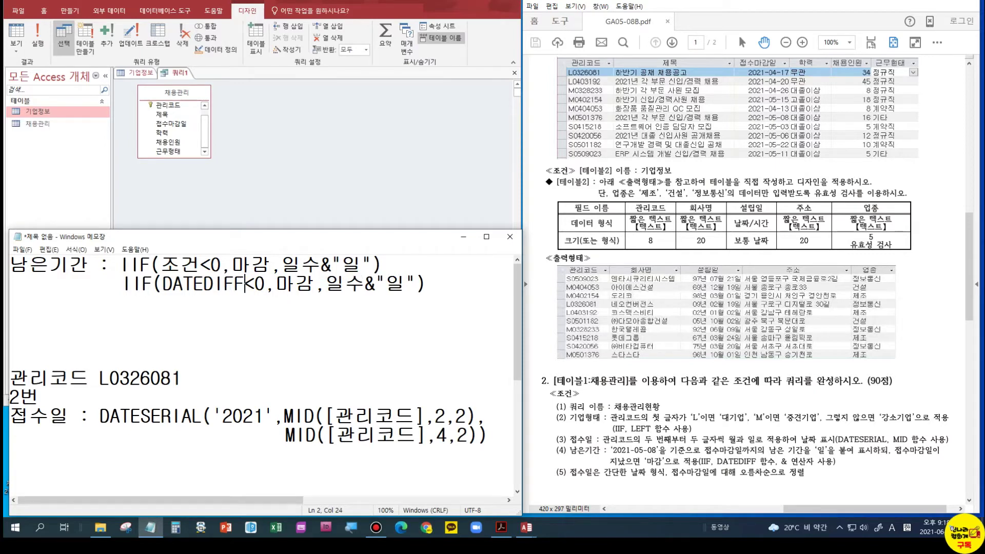
{"action": "type", "text": "("}
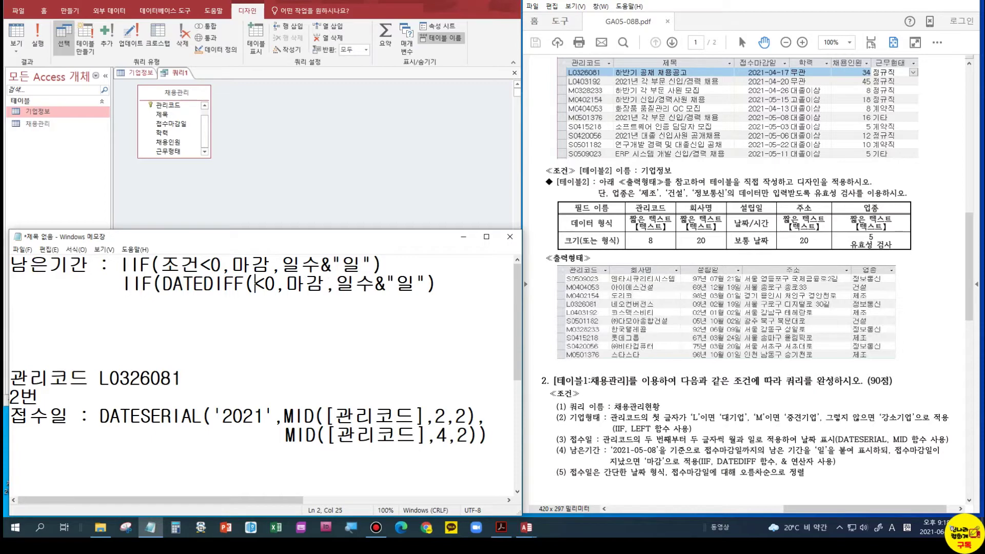
{"action": "type", "text": "EK"}
{"action": "key", "text": "BackSpace"}
{"action": "key", "text": "BackSpace"}
{"action": "key", "text": "Hangul"}
{"action": "type", "text": "다ㄴ위,"}
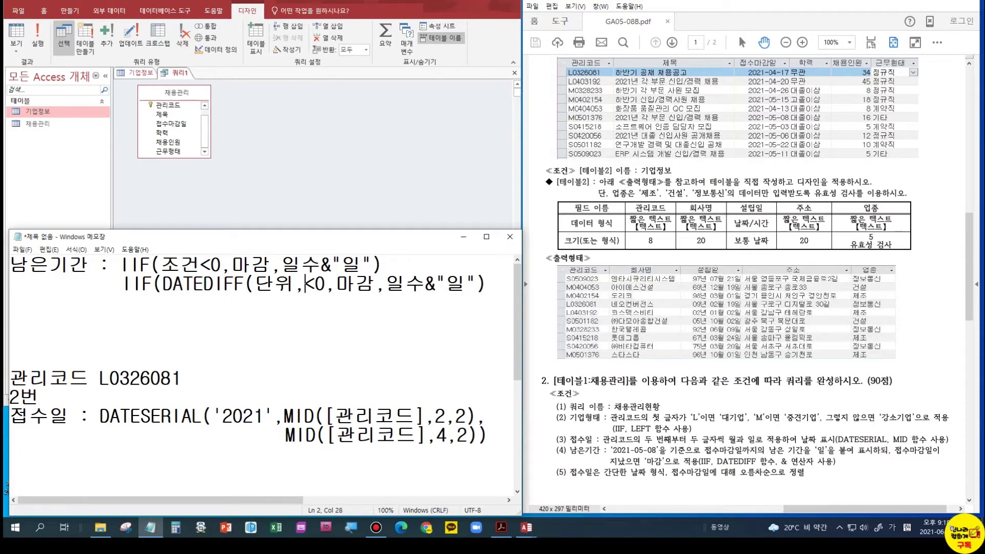
{"action": "type", "text": "시작일,ㅈ"}
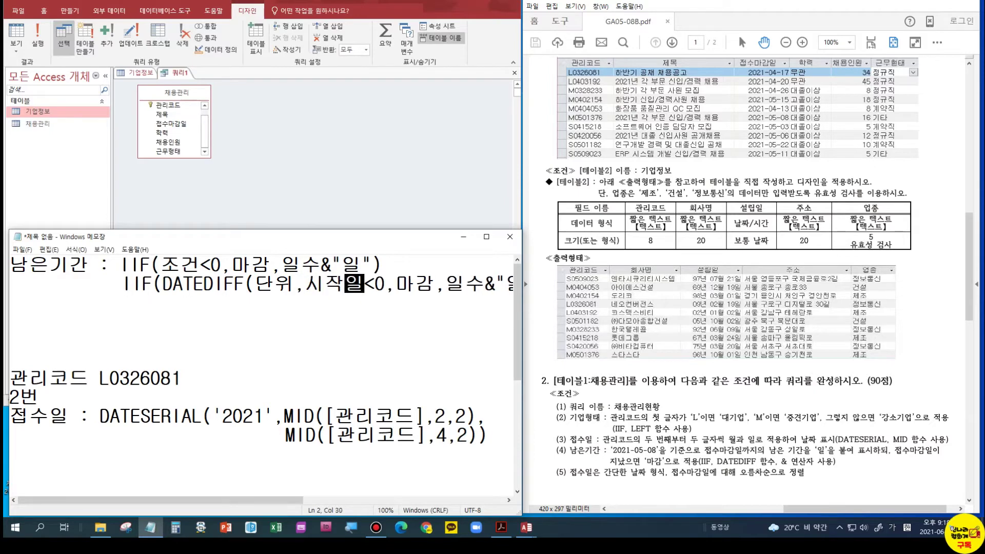
{"action": "type", "text": "ㅗㅇ료일)"}
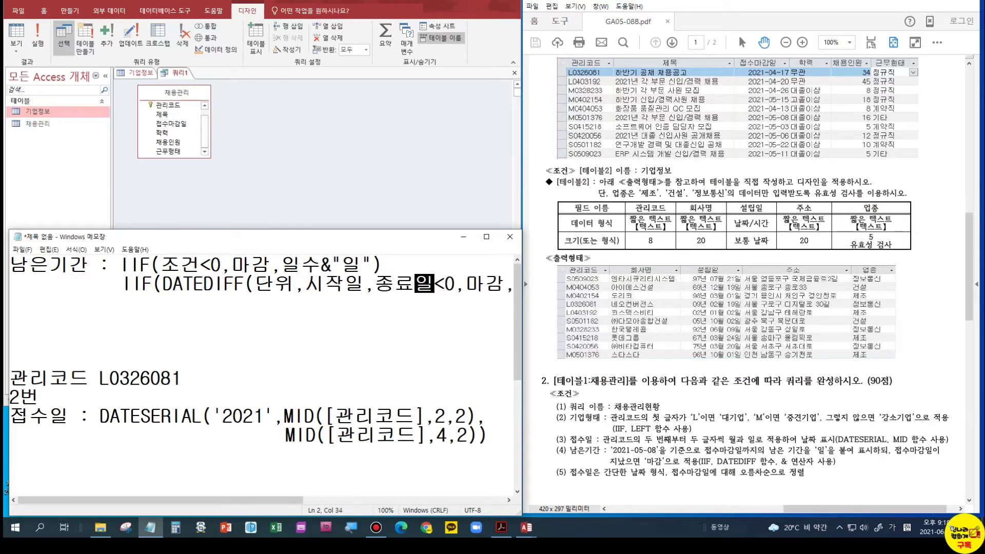
Step: Remove most of the leading spaces from the DATEDIFF line and widen the notes window to fit the whole expression
{"action": "key", "text": "Home"}
{"action": "key", "text": "Delete"}
{"action": "key", "text": "Delete"}
{"action": "key", "text": "Delete"}
{"action": "key", "text": "Delete"}
{"action": "key", "text": "Delete"}
{"action": "key", "text": "Delete"}
{"action": "key", "text": "Delete"}
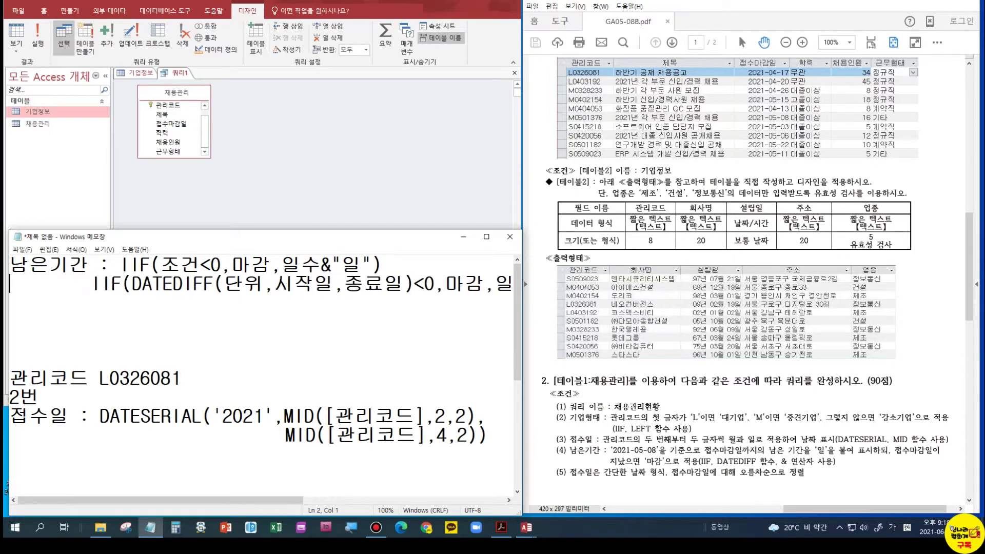
{"action": "key", "text": "Delete"}
{"action": "key", "text": "Delete"}
{"action": "key", "text": "Delete"}
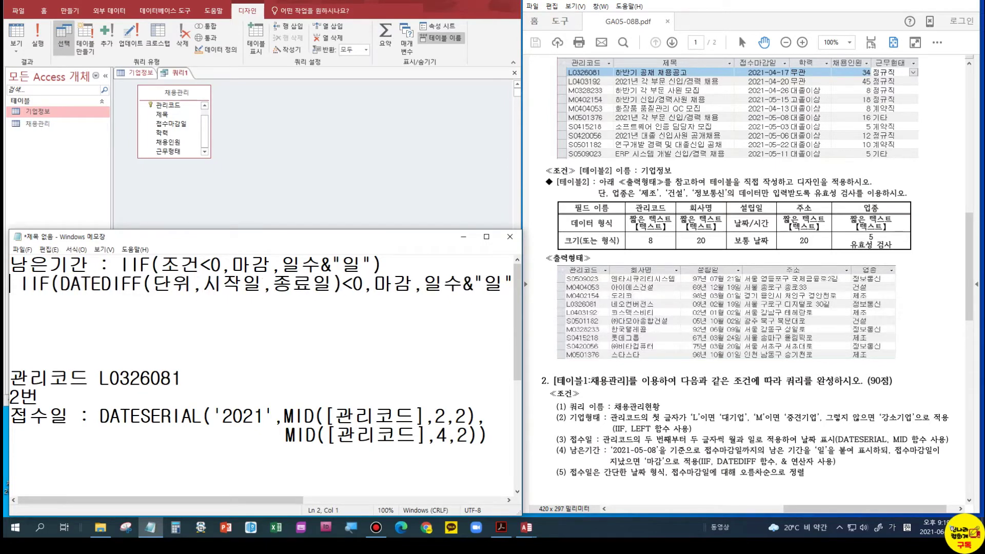
{"action": "left_click", "coordinate": [152, 283]}
{"action": "left_click_drag", "start_coordinate": [521, 315], "coordinate": [610, 315]}
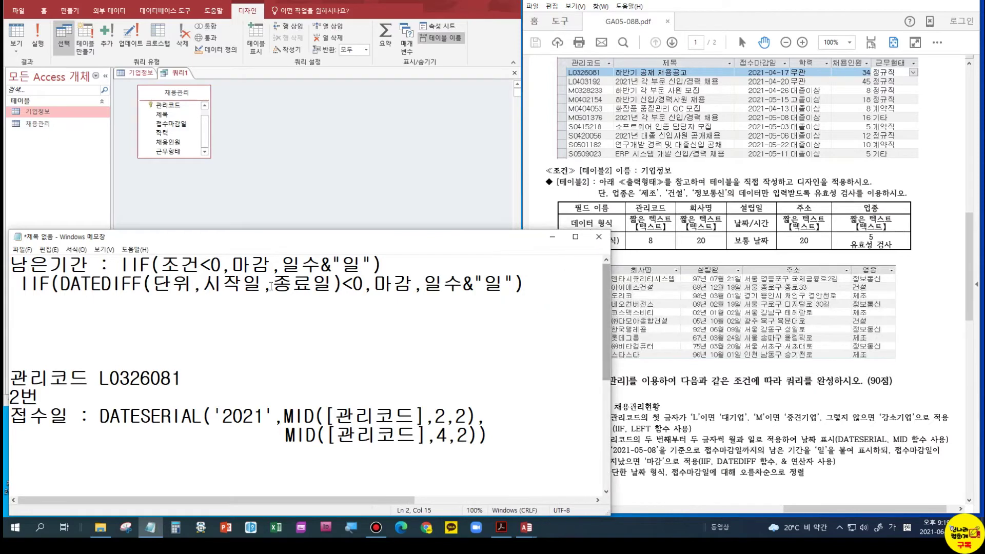
{"action": "left_click_drag", "start_coordinate": [153, 283], "coordinate": [186, 284]}
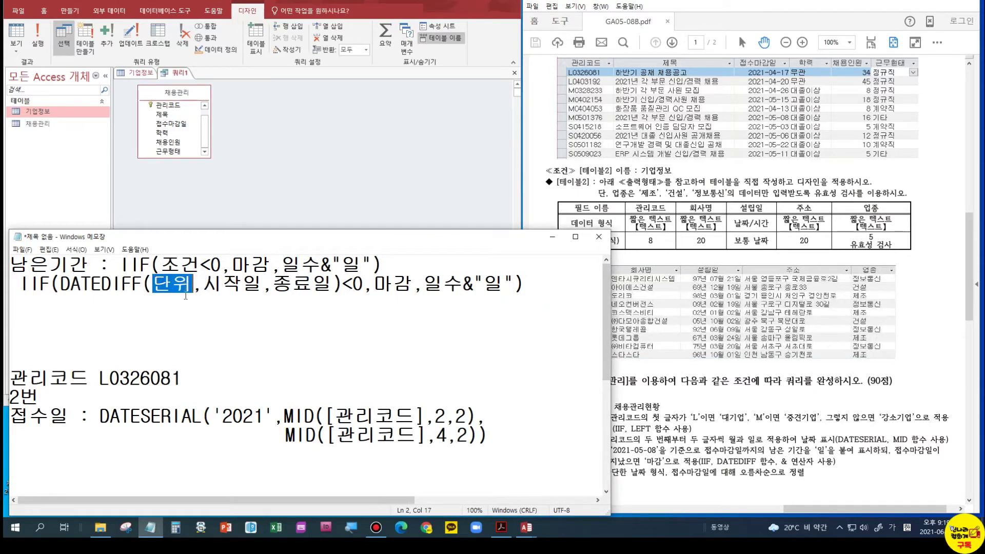
Step: Below the DATEDIFF line, add the heading 단위 with the unit codes Y, M and D on separate lines
{"action": "key", "text": "Down"}
{"action": "left_click", "coordinate": [536, 287]}
{"action": "key", "text": "Return"}
{"action": "key", "text": "Return"}
{"action": "type", "text": "다위"}
{"action": "key", "text": "Return"}
{"action": "type", "text": "ㅛ"}
{"action": "key", "text": "BackSpace"}
{"action": "key", "text": "Hangul"}
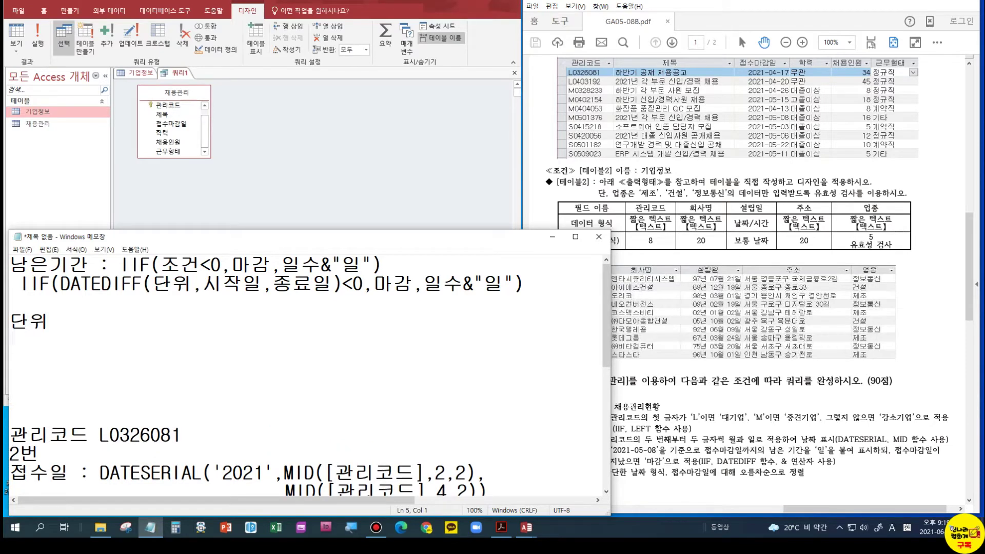
{"action": "type", "text": "Y"}
{"action": "key", "text": "Return"}
{"action": "type", "text": "M"}
{"action": "key", "text": "Return"}
{"action": "type", "text": "D"}
Step: Describe the unit codes in the notes: 년수 for Y, 월수 for M and 일수 for D
{"action": "key", "text": "Up"}
{"action": "key", "text": "Up"}
{"action": "type", "text": "S"}
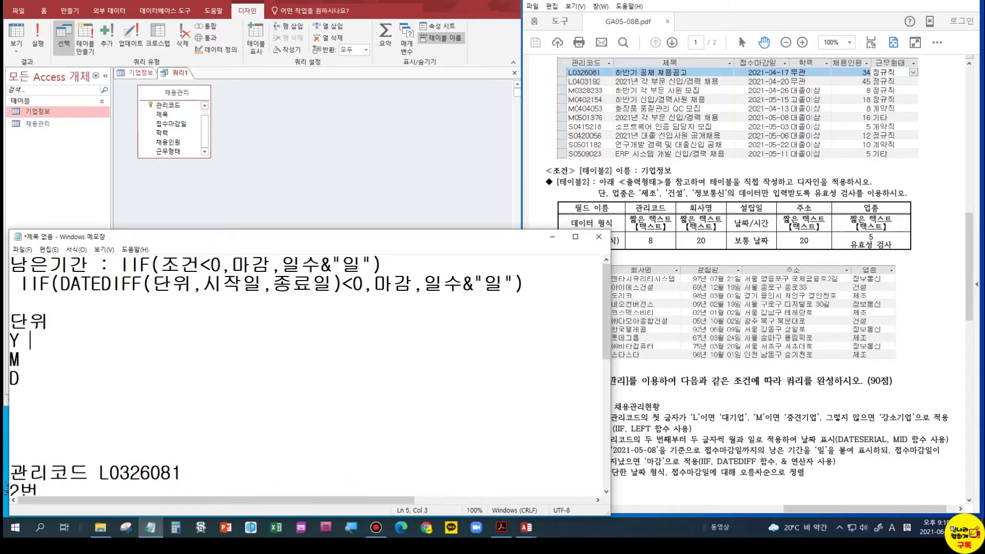
{"action": "key", "text": "BackSpace"}
{"action": "key", "text": "Hangul"}
{"action": "type", "text": "녀ㄴ수"}
{"action": "key", "text": "Down"}
{"action": "type", "text": "우ㄹ수"}
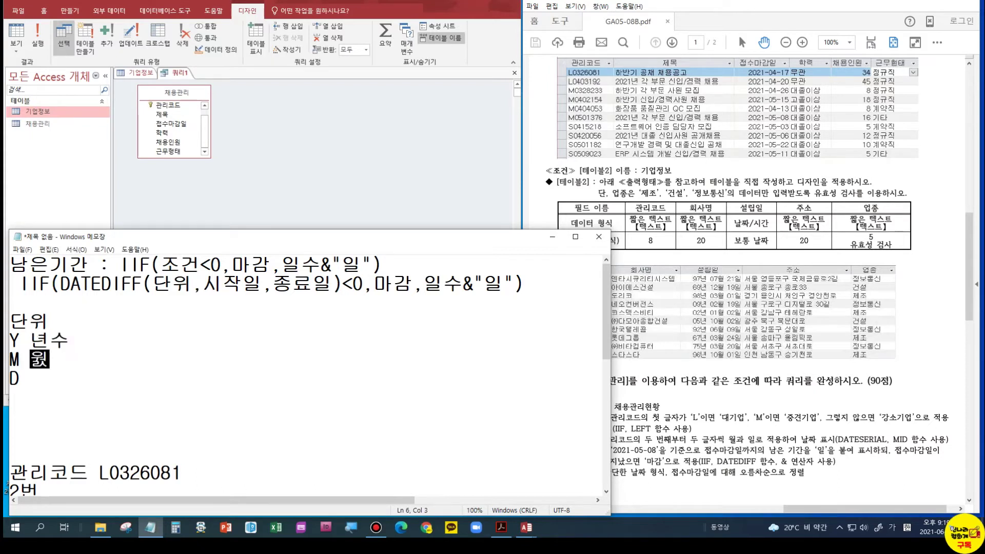
{"action": "key", "text": "Down"}
{"action": "type", "text": "일수"}
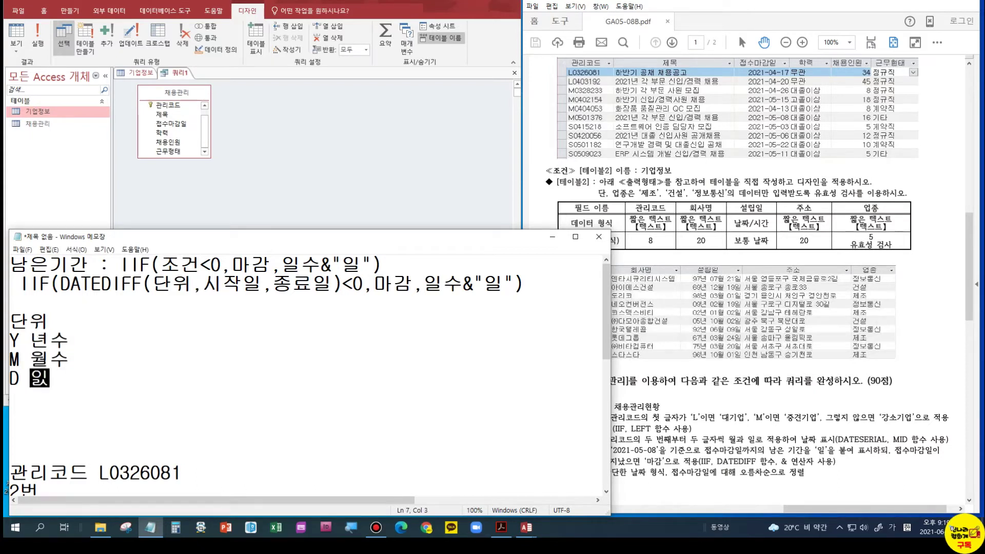
Step: Leave a blank line under the unit list and add the line YM 년수는 무시 개월수
{"action": "key", "text": "Return"}
{"action": "key", "text": "Return"}
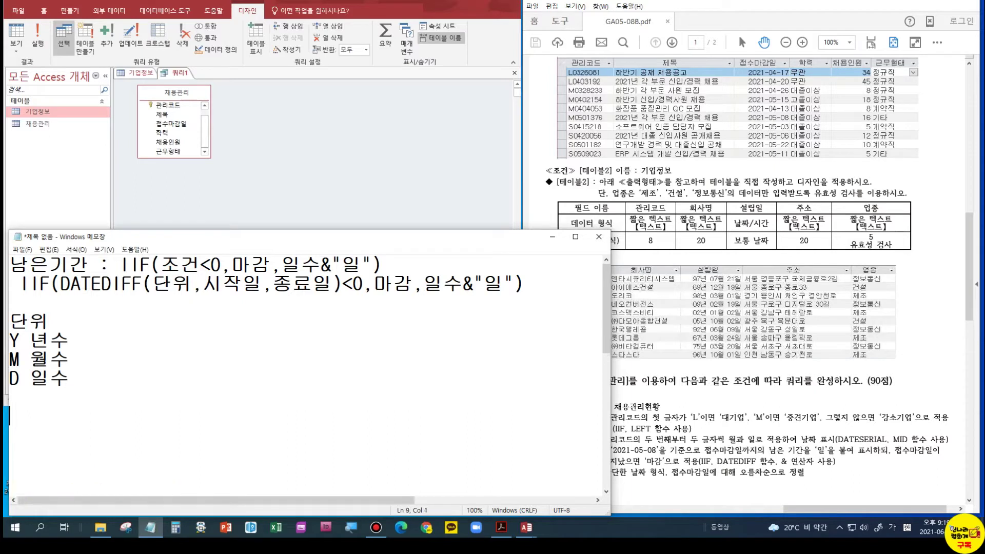
{"action": "key", "text": "Hangul"}
{"action": "type", "text": "YM"}
{"action": "type", "text": " 년수는 무시 우"}
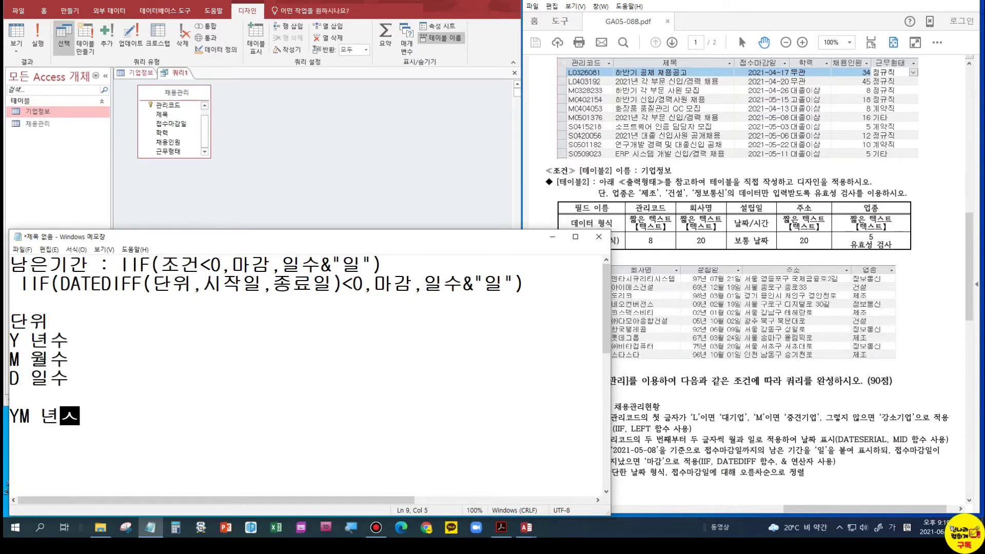
{"action": "type", "text": "ㅓㄹ"}
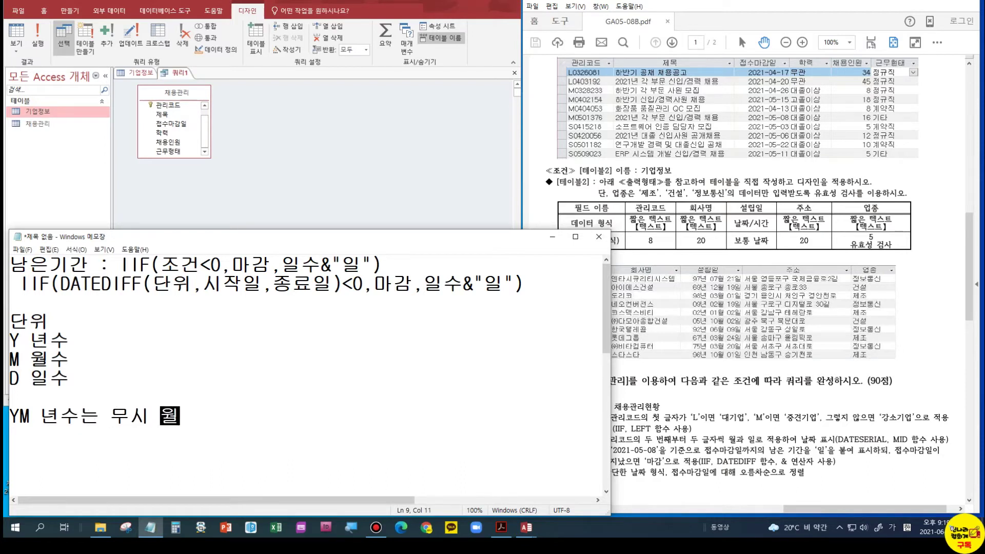
{"action": "key", "text": "BackSpace"}
{"action": "key", "text": "BackSpace"}
{"action": "key", "text": "BackSpace"}
{"action": "key", "text": "BackSpace"}
{"action": "type", "text": "개월수"}
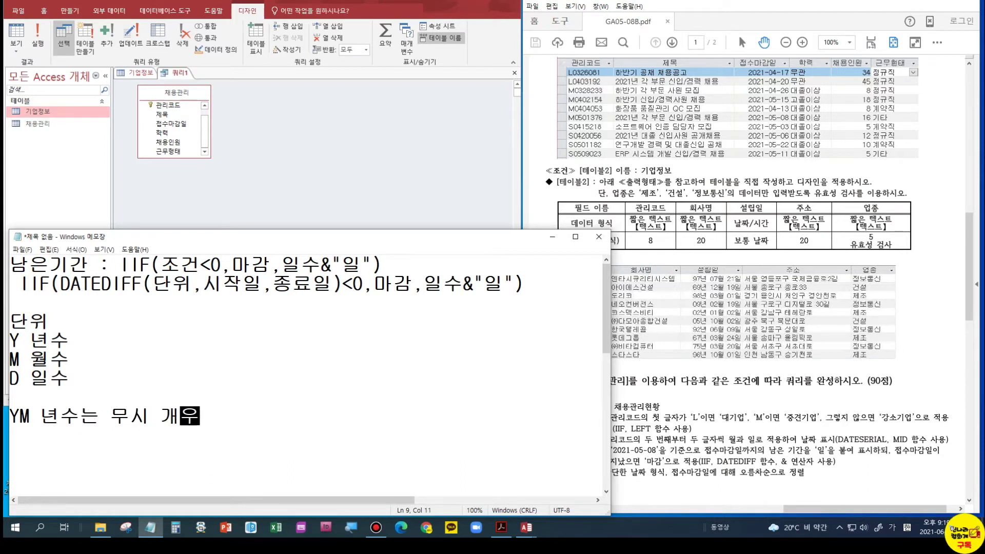
Step: Add the line MD 월수는 무시 일수 under the YM line
{"action": "key", "text": "Return"}
{"action": "type", "text": "ㅡ"}
{"action": "key", "text": "BackSpace"}
{"action": "key", "text": "Hangul"}
{"action": "type", "text": "MD  "}
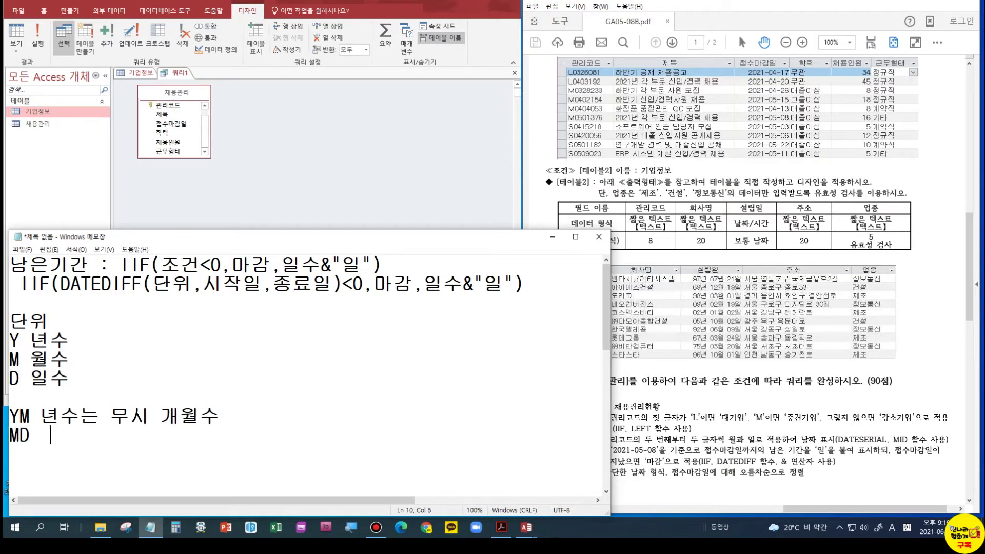
{"action": "type", "text": "월수는 무시"}
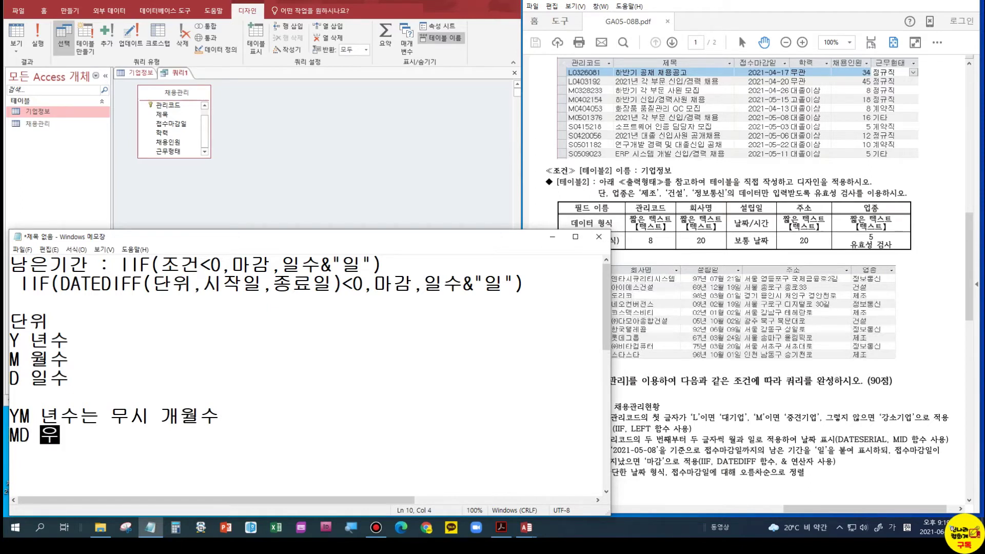
{"action": "type", "text": " 일수"}
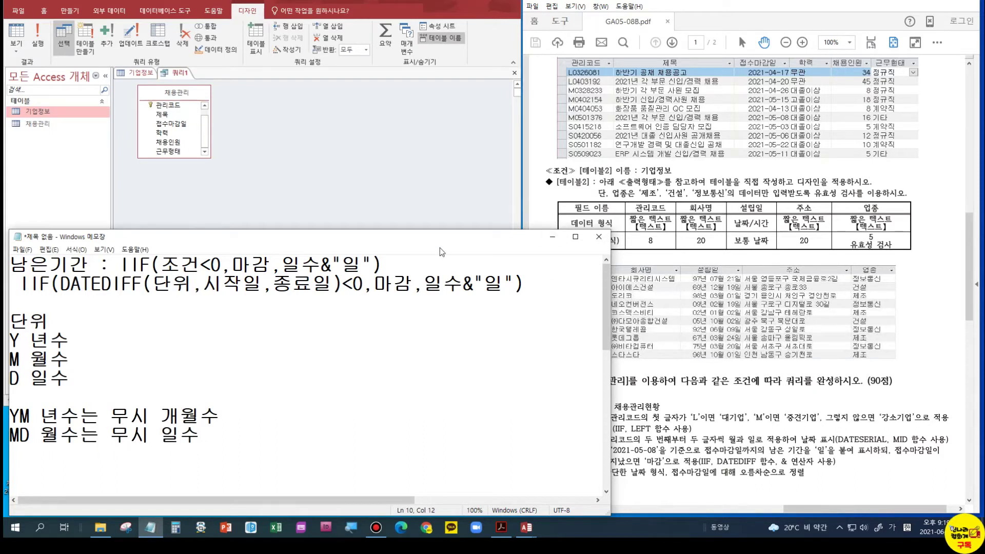
Step: Select the 단위 argument of DATEDIFF in the second draft line
{"action": "left_click_drag", "start_coordinate": [152, 284], "coordinate": [182, 286]}
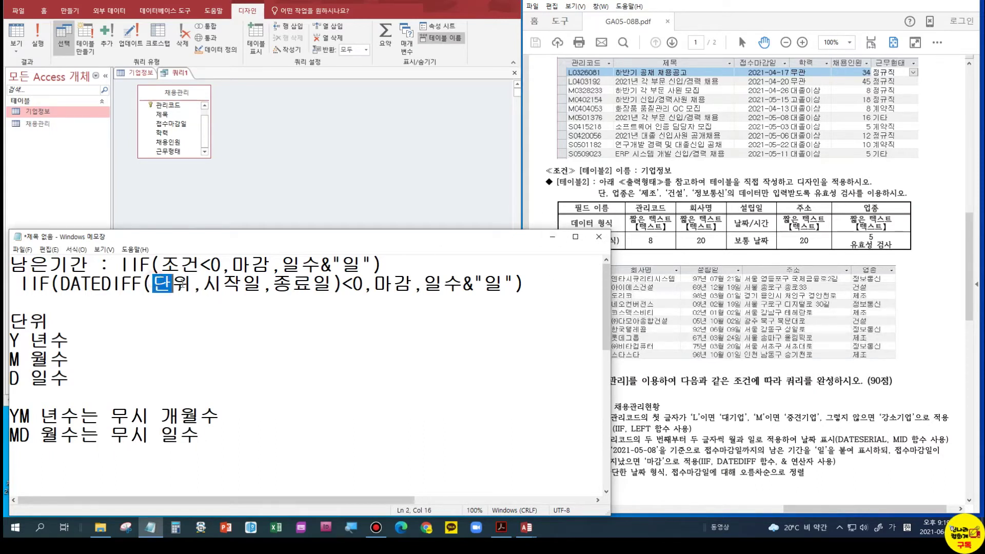
Step: In the Notepad formula draft, replace the 단위 argument of DATEDIFF with 'D' in single quotes
{"action": "left_click", "coordinate": [238, 285]}
{"action": "left_click", "coordinate": [290, 284]}
{"action": "left_click_drag", "start_coordinate": [152, 284], "coordinate": [192, 283]}
{"action": "key", "text": "Hangul"}
{"action": "type", "text": "D"}
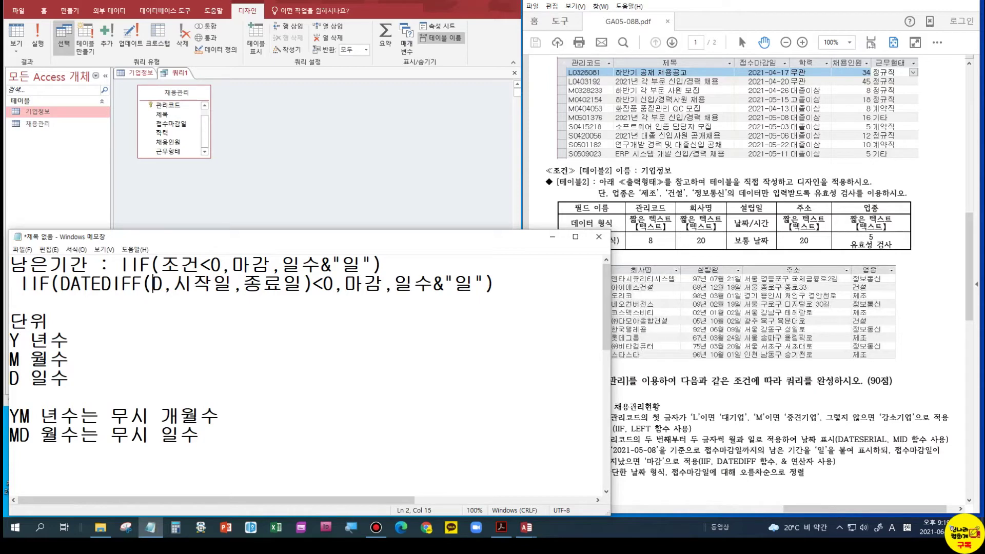
{"action": "type", "text": "'"}
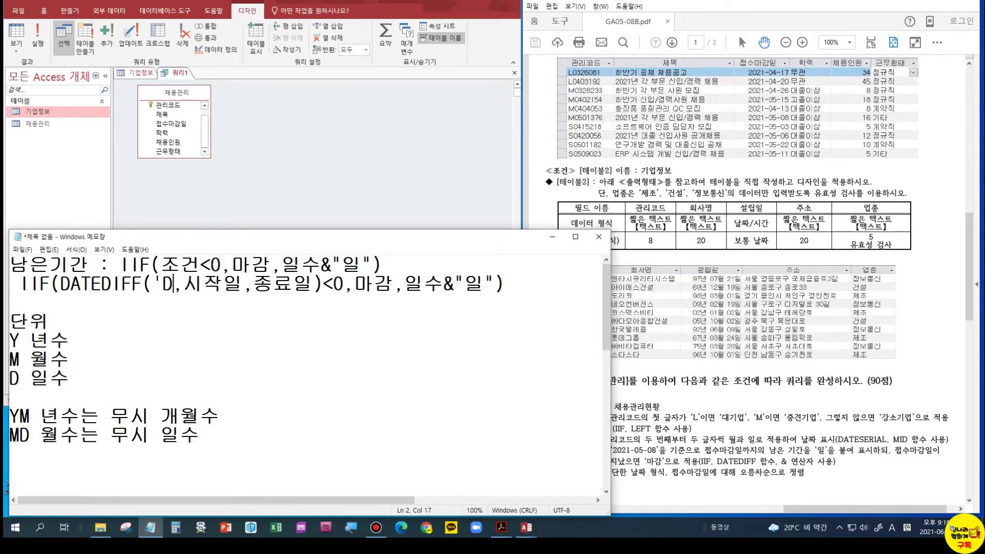
{"action": "type", "text": "'"}
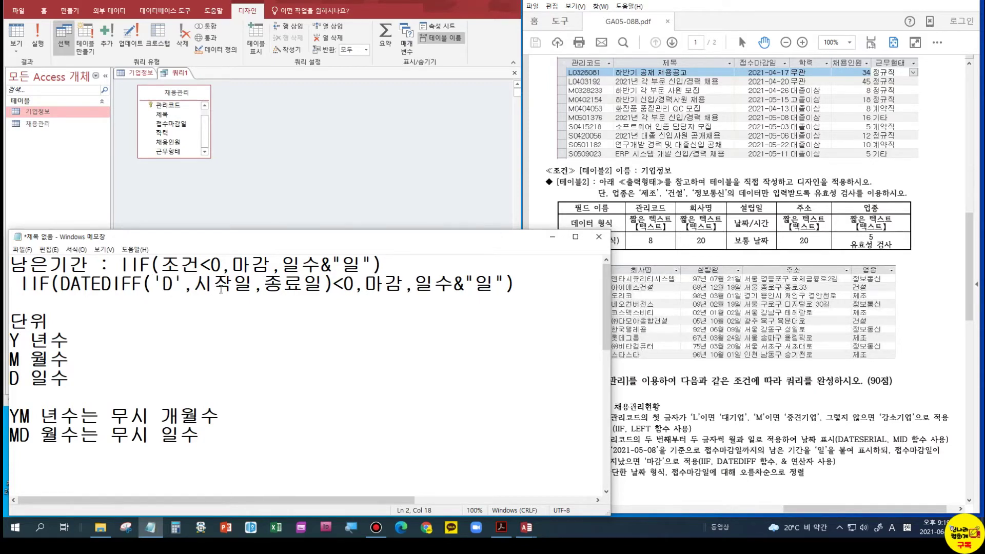
Step: Replace the 시작일 placeholder in the DATEDIFF draft with the quoted date '2021-05-08'
{"action": "left_click_drag", "start_coordinate": [194, 287], "coordinate": [251, 287]}
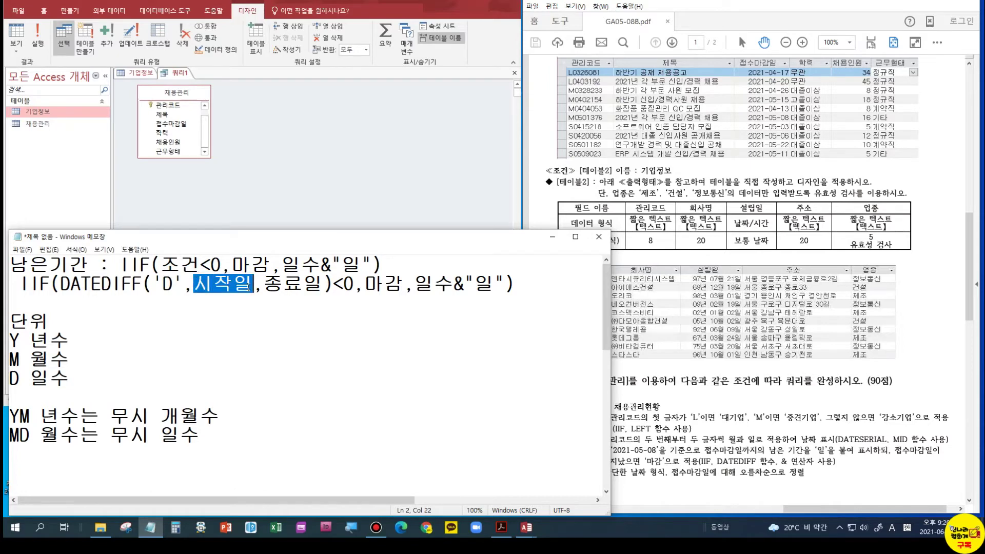
{"action": "type", "text": "2021-"}
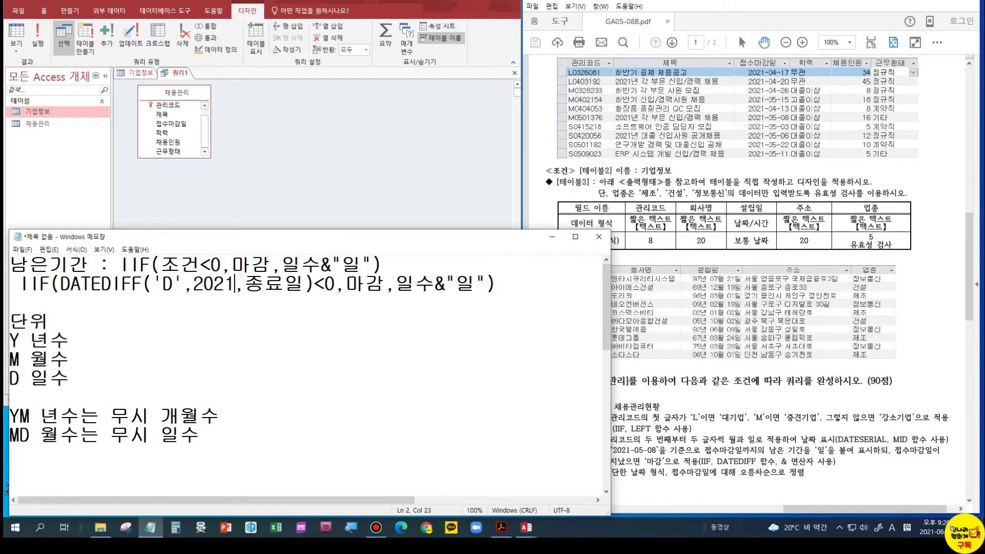
{"action": "type", "text": "05-08"}
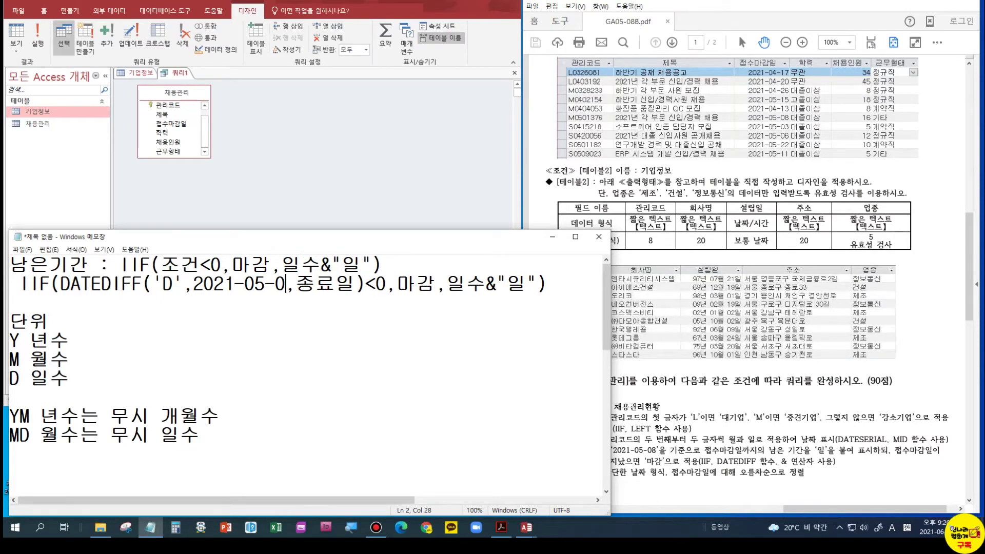
{"action": "left_click", "coordinate": [197, 284]}
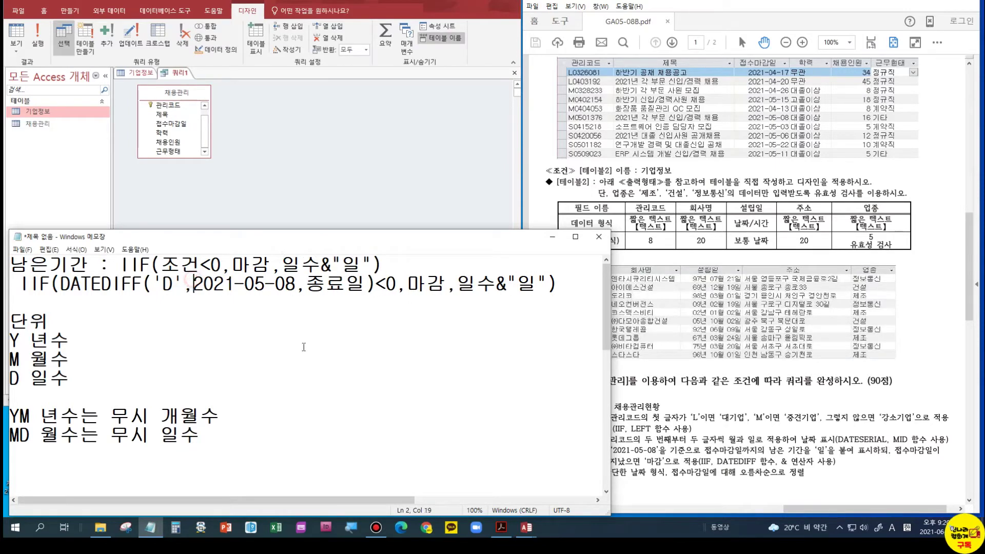
{"action": "type", "text": "'"}
{"action": "key", "text": "Right"}
{"action": "key", "text": "Right"}
{"action": "key", "text": "Right"}
{"action": "key", "text": "Right"}
{"action": "key", "text": "Right"}
{"action": "key", "text": "Right"}
{"action": "key", "text": "Right"}
{"action": "key", "text": "Right"}
{"action": "key", "text": "Right"}
{"action": "key", "text": "Right"}
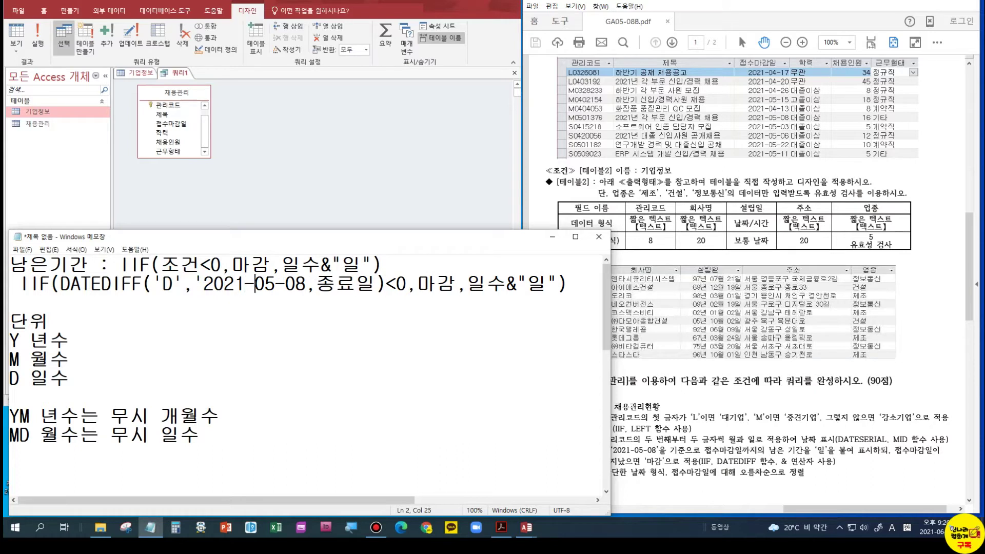
{"action": "type", "text": "'"}
{"action": "key", "text": "Right"}
{"action": "key", "text": "Right"}
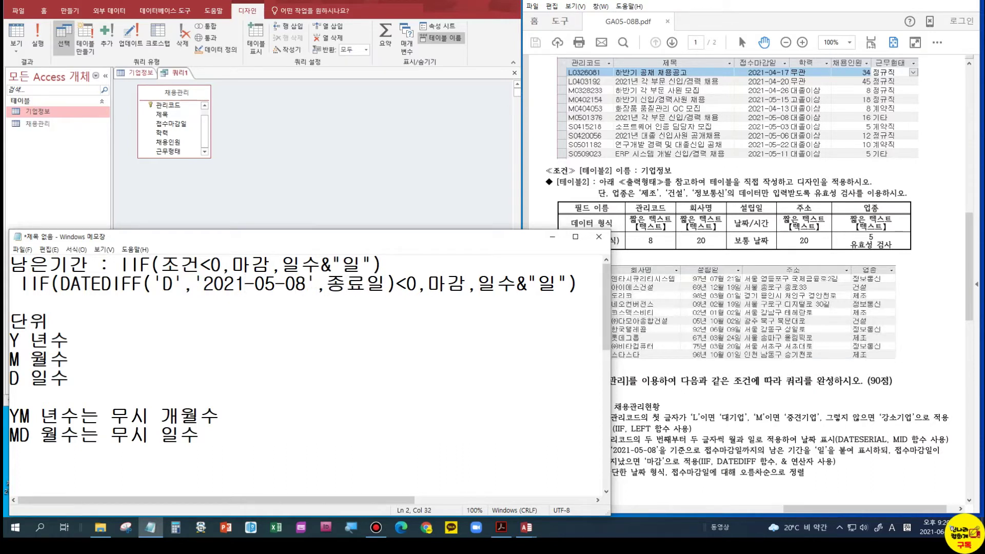
{"action": "key", "text": "ctrl"}
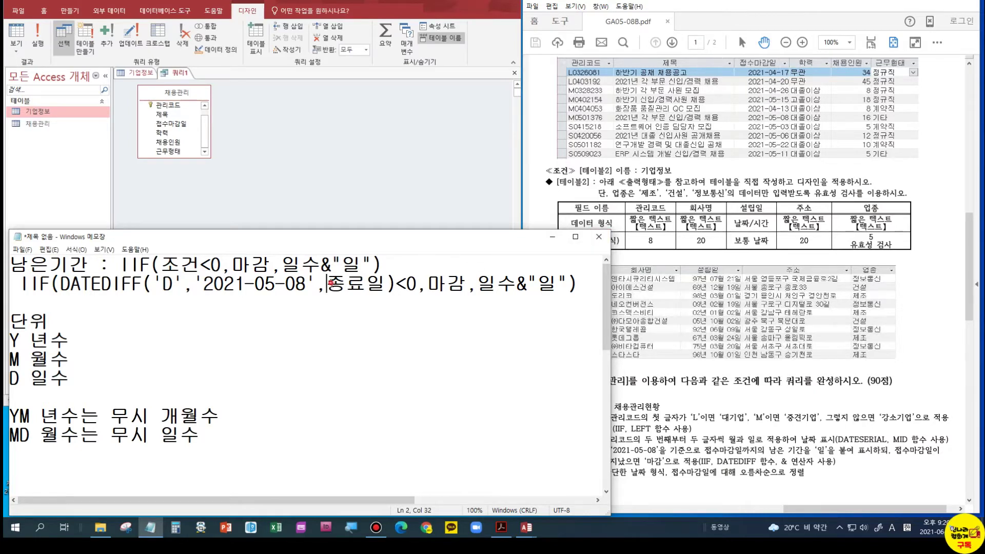
Step: Replace the 종료일 placeholder in the DATEDIFF draft with the field reference [접수마감일]
{"action": "key", "text": "shift+Right"}
{"action": "key", "text": "shift+Right"}
{"action": "key", "text": "shift+Right"}
{"action": "type", "text": "[WJQ"}
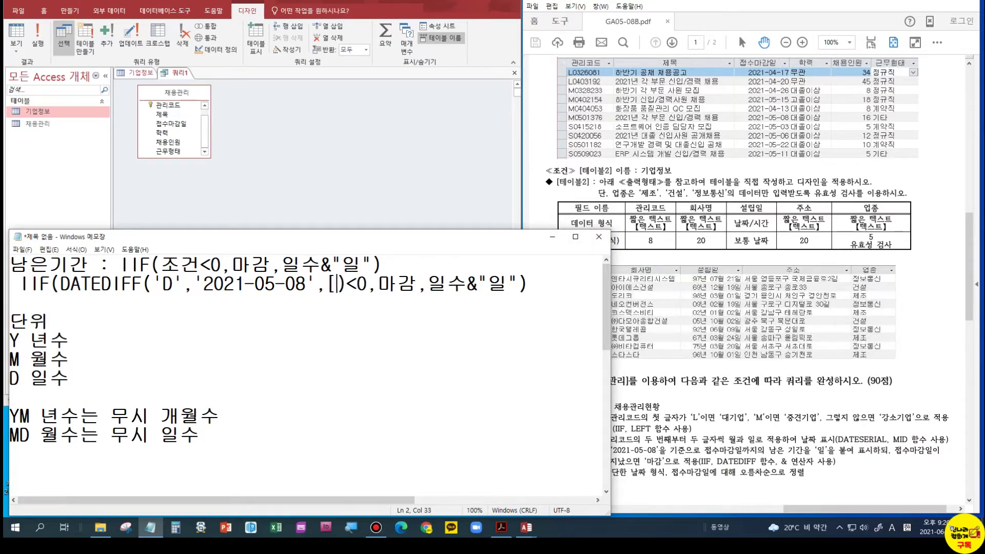
{"action": "key", "text": "BackSpace"}
{"action": "key", "text": "BackSpace"}
{"action": "key", "text": "BackSpace"}
{"action": "type", "text": "접수마감일"}
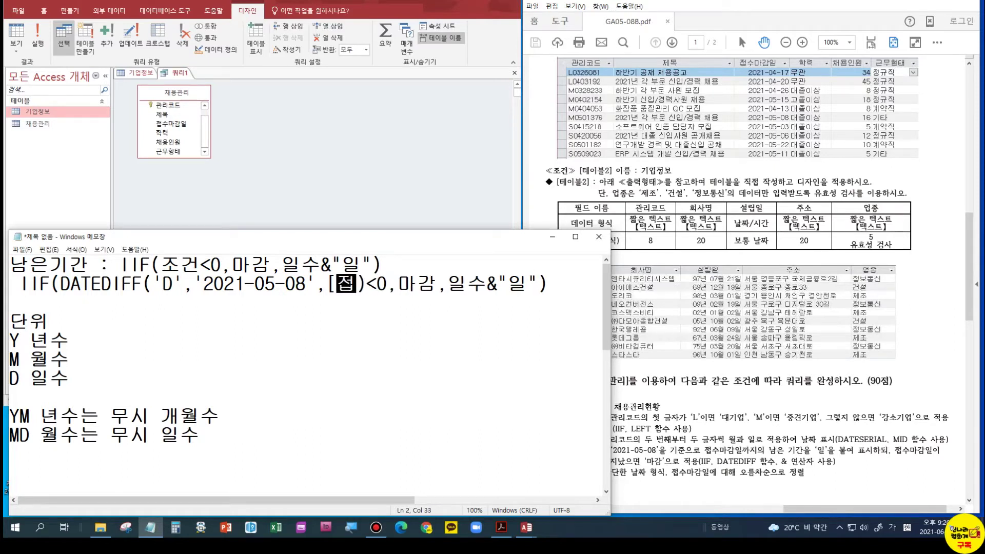
{"action": "type", "text": "]"}
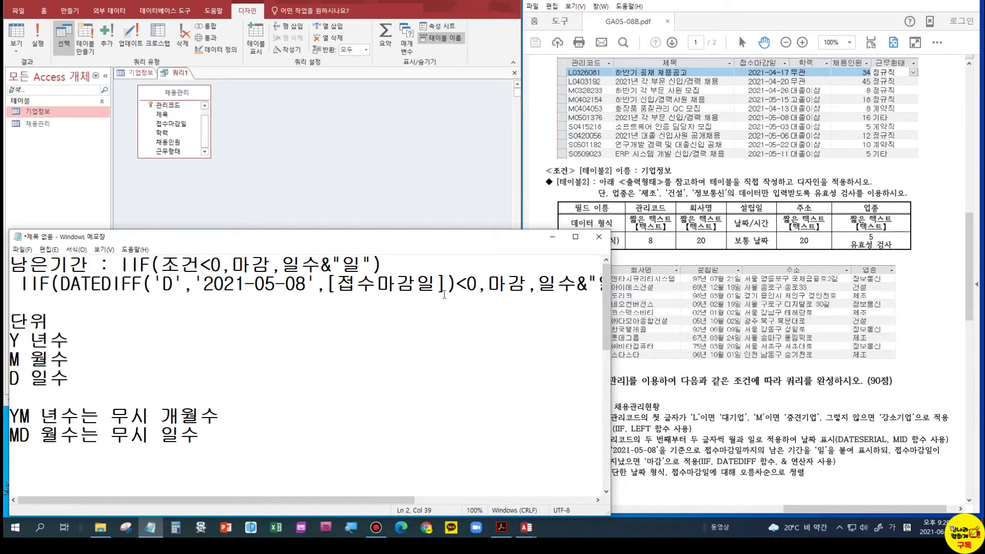
Step: Enclose the word 마감 in the IIF formula draft in single quotes
{"action": "left_click", "coordinate": [492, 291]}
{"action": "type", "text": "'"}
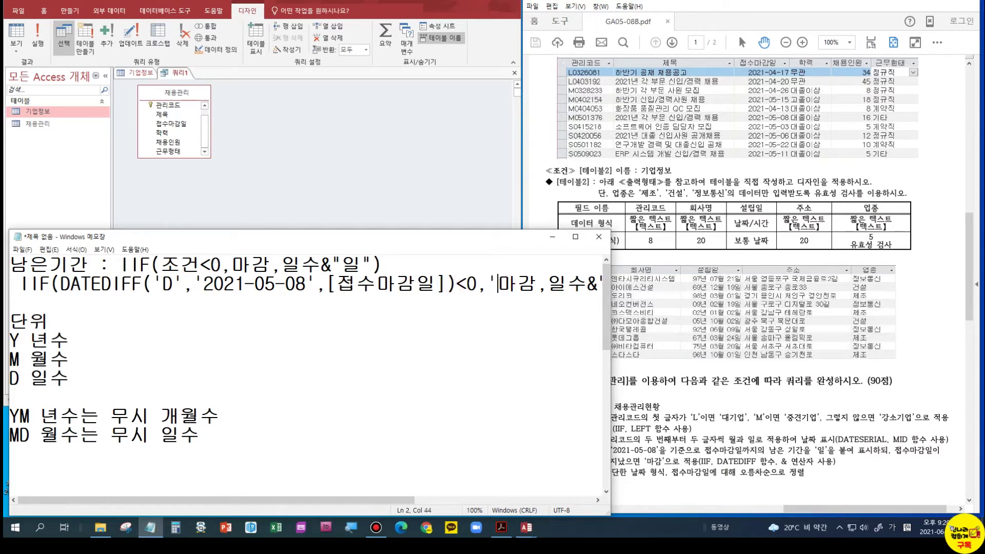
{"action": "key", "text": "Right"}
{"action": "type", "text": "'"}
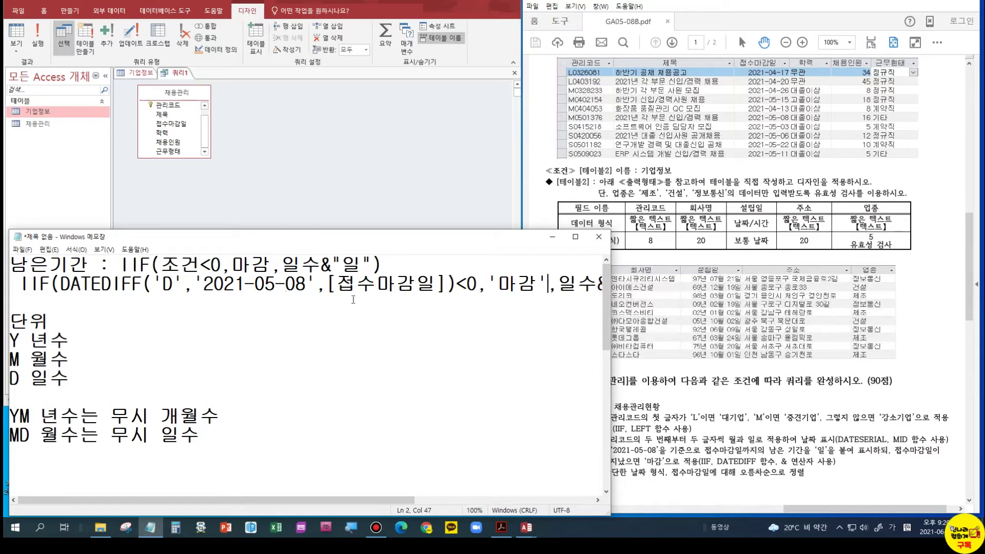
Step: Switch to the Access query design and enter 남은기간 in the first empty field column after 근무형태
{"action": "left_click", "coordinate": [292, 290]}
{"action": "left_click", "coordinate": [373, 286]}
{"action": "left_click_drag", "start_coordinate": [454, 285], "coordinate": [62, 286]}
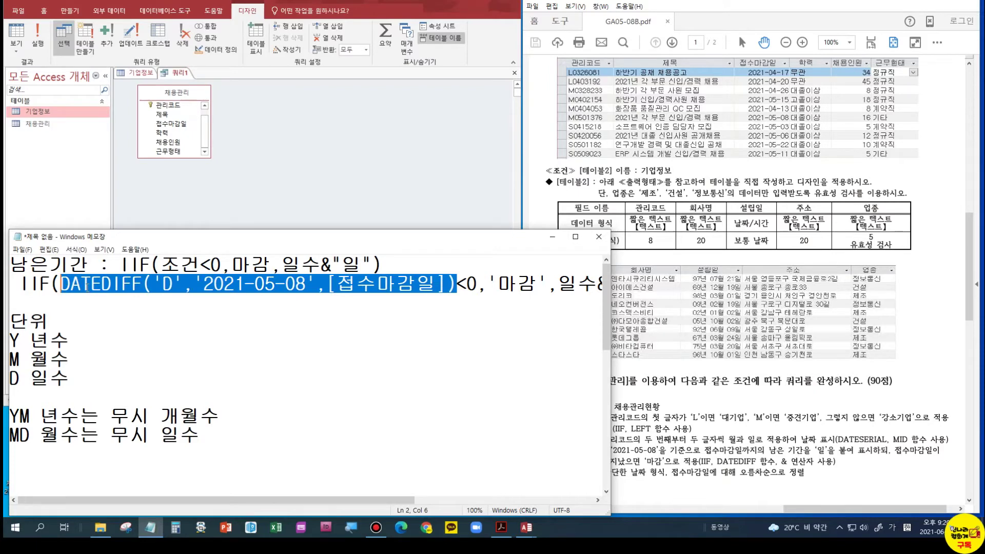
{"action": "left_click", "coordinate": [185, 207]}
{"action": "left_click", "coordinate": [457, 282]}
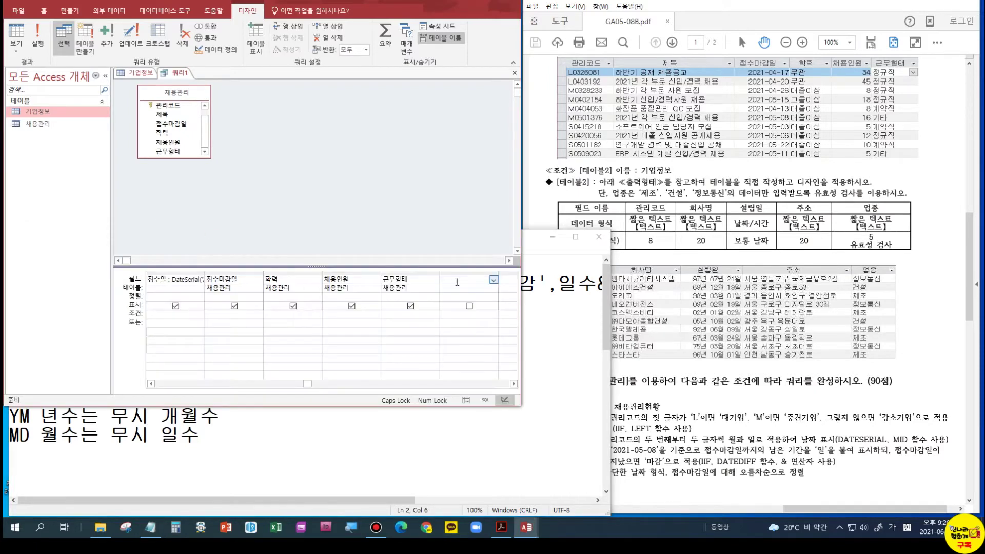
{"action": "type", "text": "남은기간"}
{"action": "left_click", "coordinate": [469, 306]}
Step: Narrow and lower the Notepad window to uncover the query grid, and open the Expression Builder for the 남은기간 field
{"action": "left_click_drag", "start_coordinate": [610, 372], "coordinate": [519, 371]}
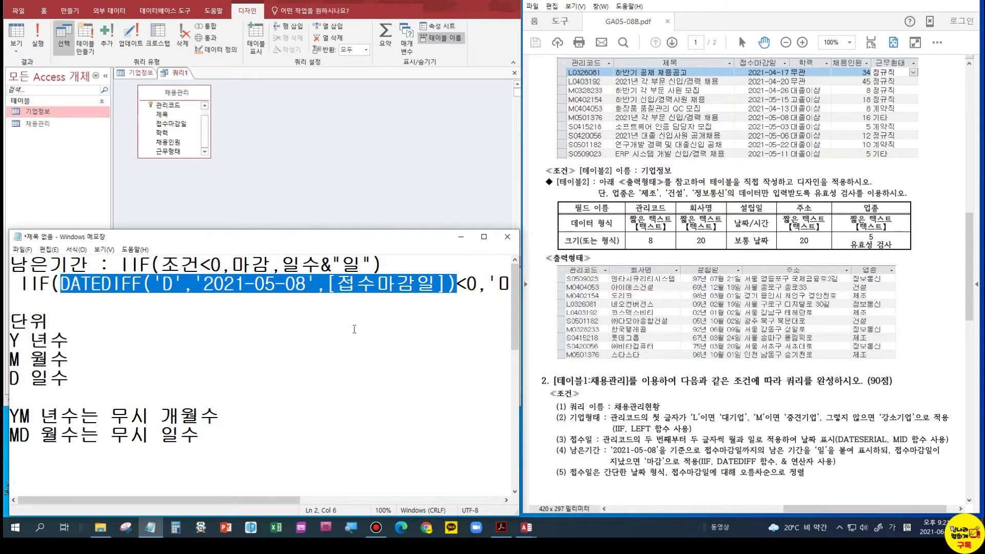
{"action": "left_click_drag", "start_coordinate": [262, 230], "coordinate": [263, 318]}
{"action": "left_click", "coordinate": [468, 279]}
{"action": "right_click", "coordinate": [468, 278]}
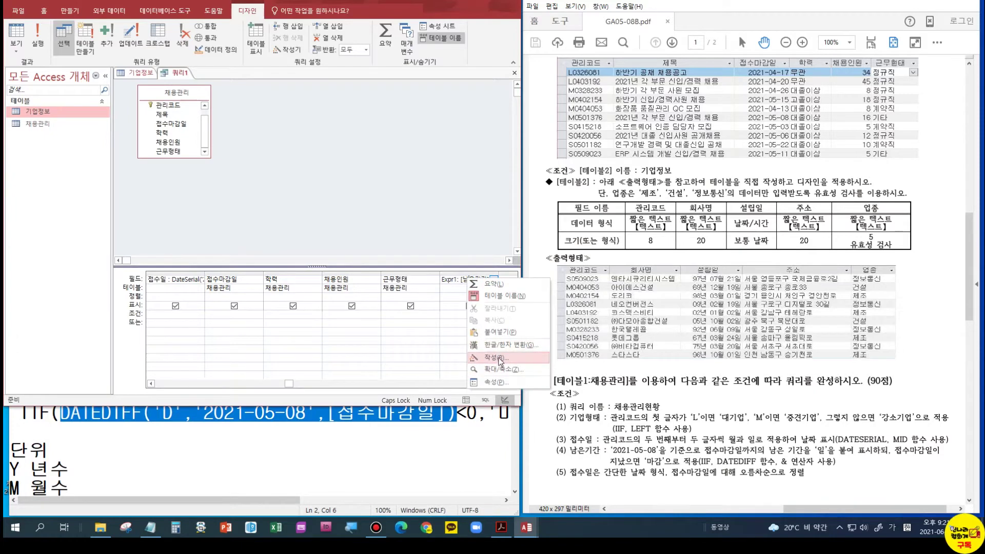
{"action": "left_click", "coordinate": [499, 359]}
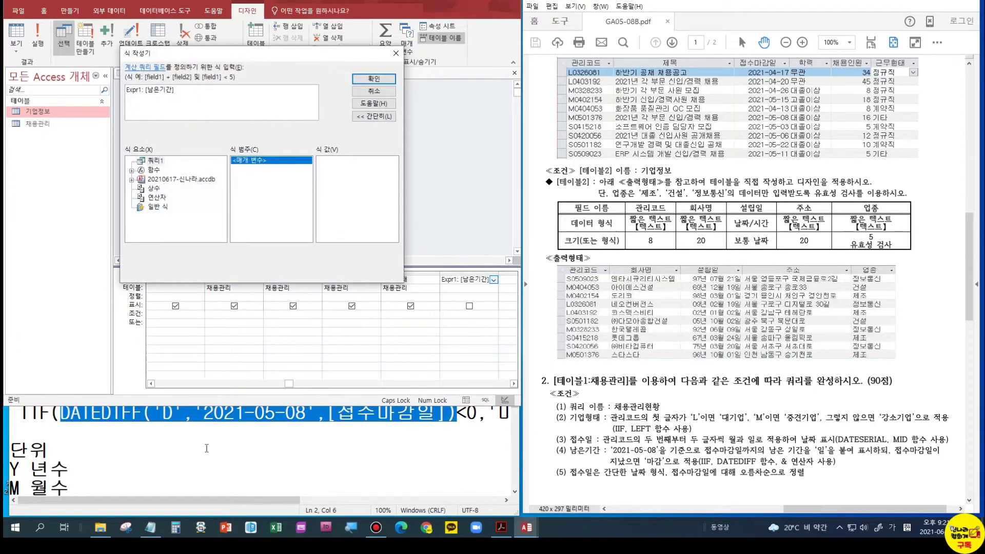
Step: Replace the builder expression with 남은기간:DATEDIFF('D','2021-05-08',[접수마감일]), copying the DATEDIFF part from the Notepad draft, and accept it
{"action": "left_click", "coordinate": [81, 418]}
{"action": "left_click_drag", "start_coordinate": [60, 412], "coordinate": [454, 420]}
{"action": "key", "text": "ctrl+c"}
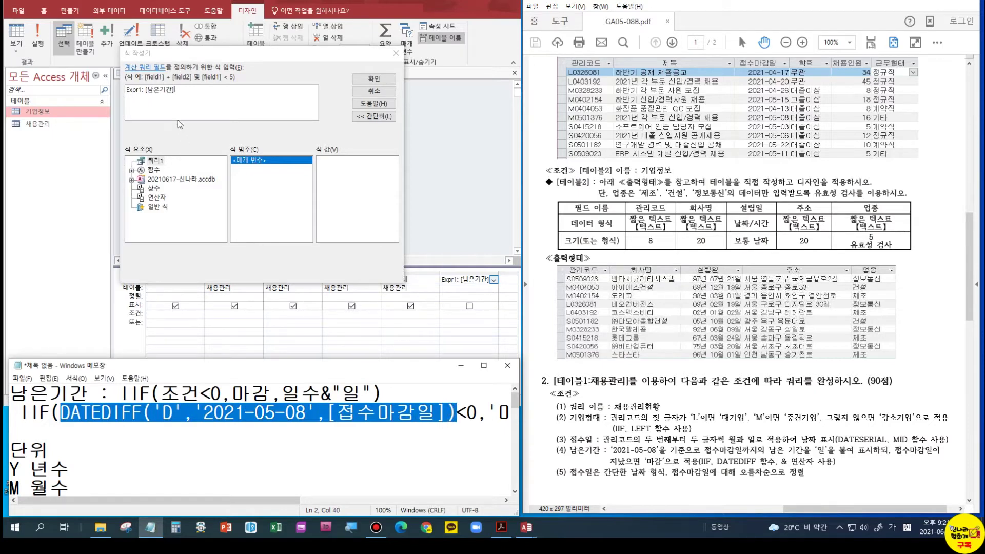
{"action": "left_click", "coordinate": [178, 120]}
{"action": "triple_click", "coordinate": [189, 91]}
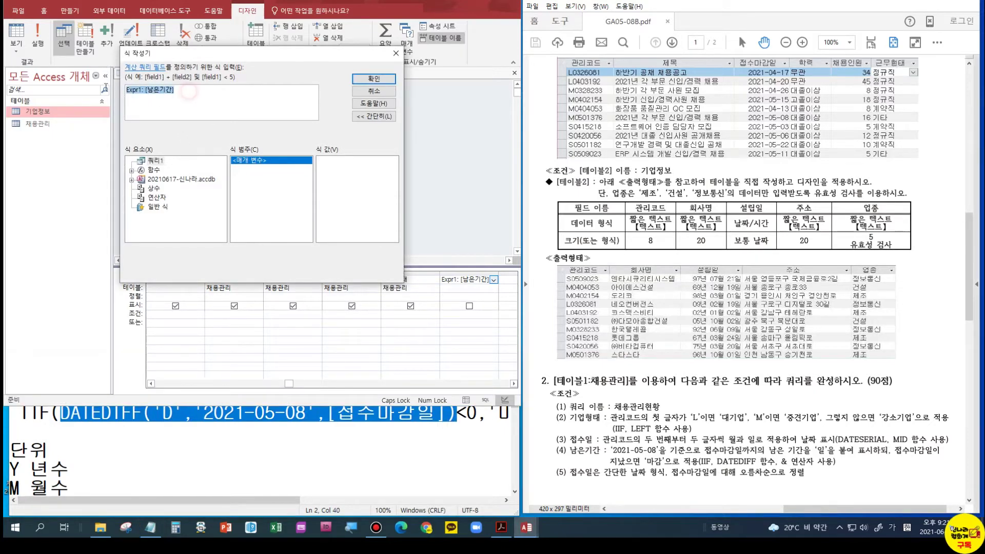
{"action": "type", "text": "나"}
{"action": "type", "text": "기간"}
{"action": "key", "text": "BackSpace"}
{"action": "key", "text": "BackSpace"}
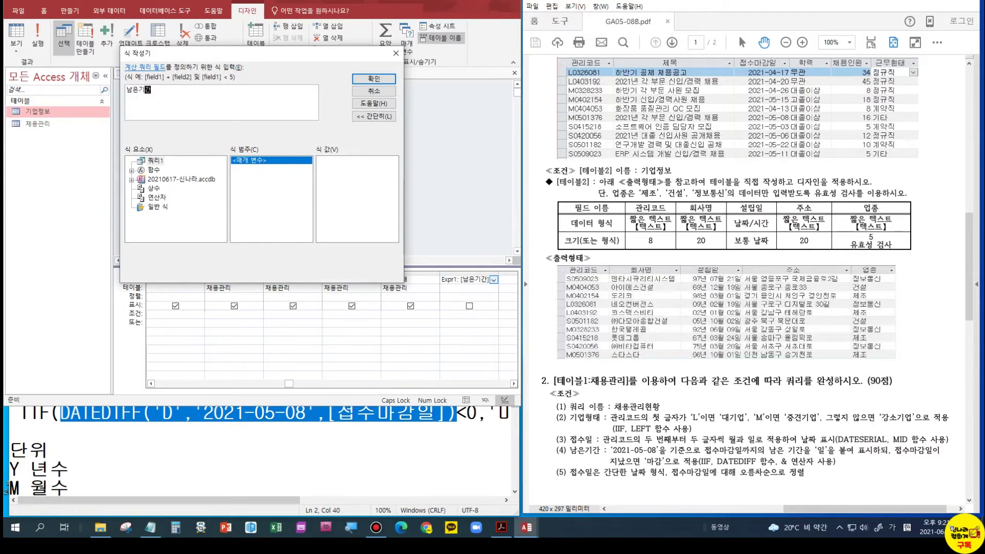
{"action": "type", "text": ":"}
{"action": "key", "text": "ctrl+v"}
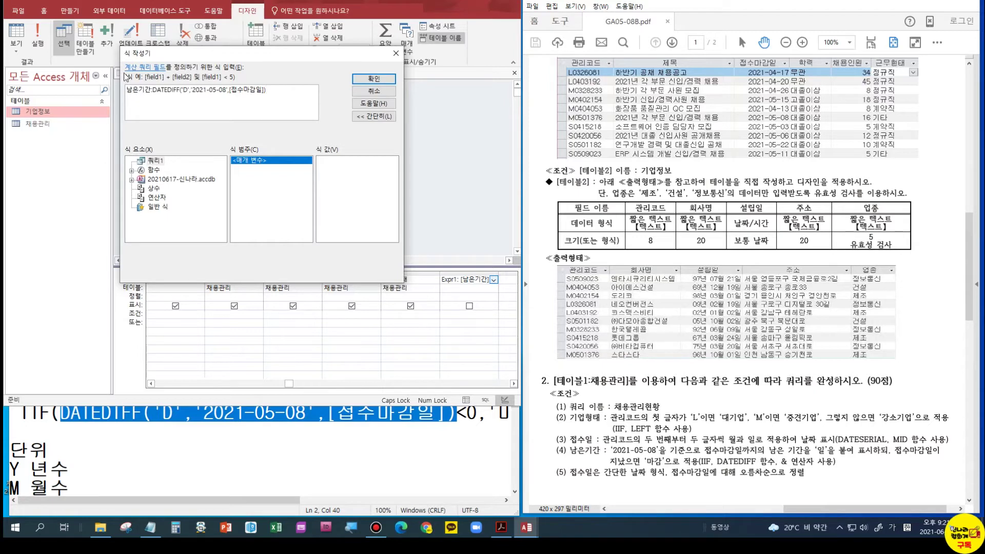
{"action": "left_click", "coordinate": [374, 78]}
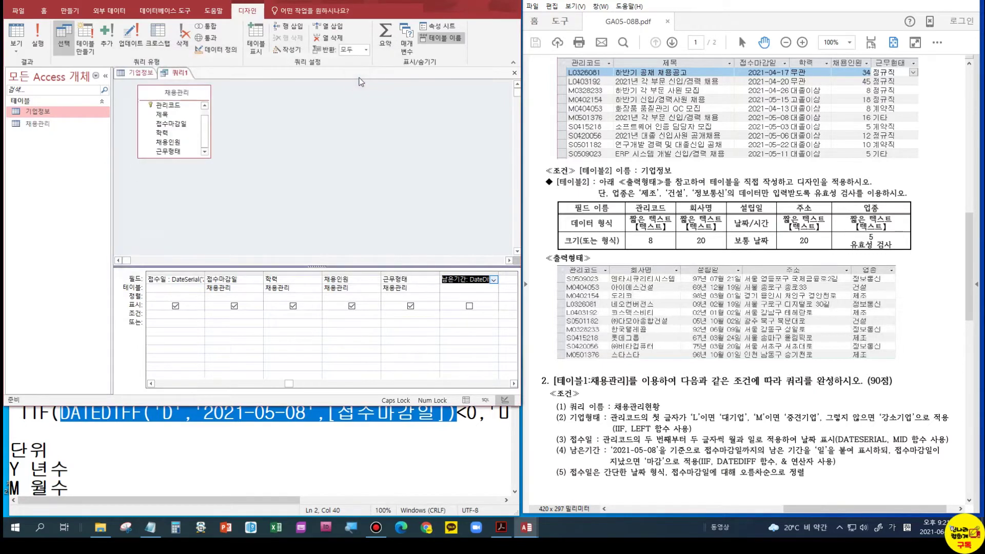
Step: Show the 남은기간 field in the query output, check its values in Datasheet view, and return to Design view
{"action": "left_click", "coordinate": [469, 306]}
{"action": "left_click", "coordinate": [17, 32]}
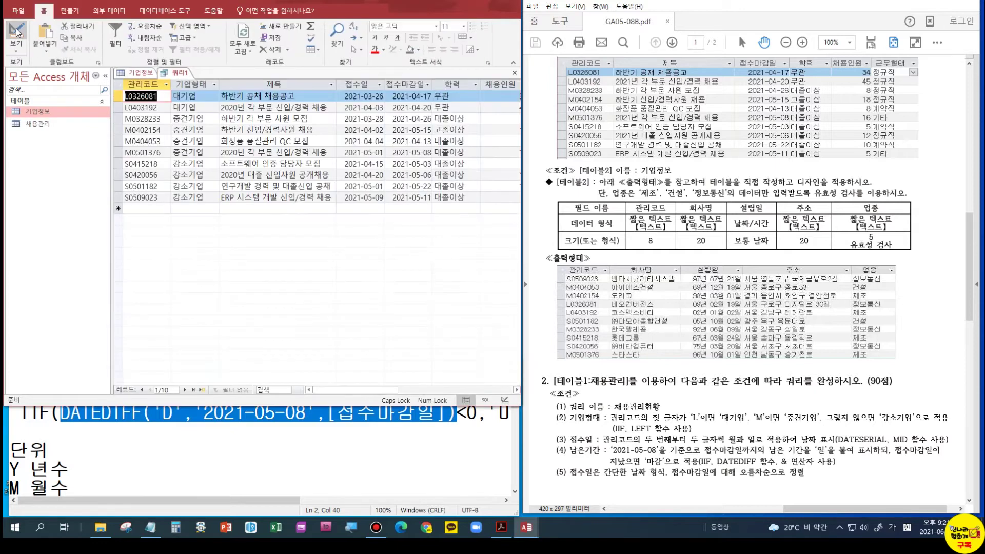
{"action": "left_click_drag", "start_coordinate": [360, 391], "coordinate": [406, 392]}
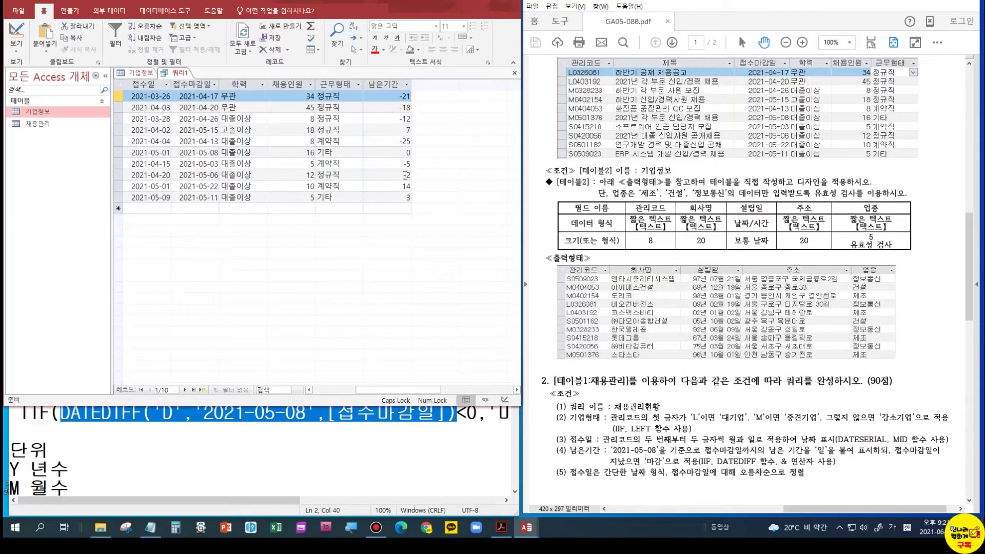
{"action": "left_click", "coordinate": [17, 49]}
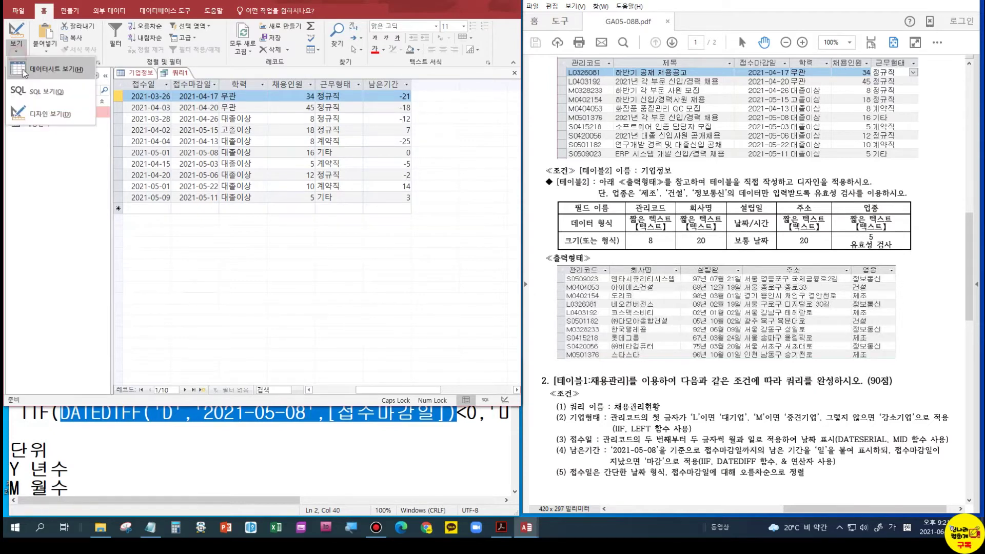
{"action": "left_click", "coordinate": [34, 112]}
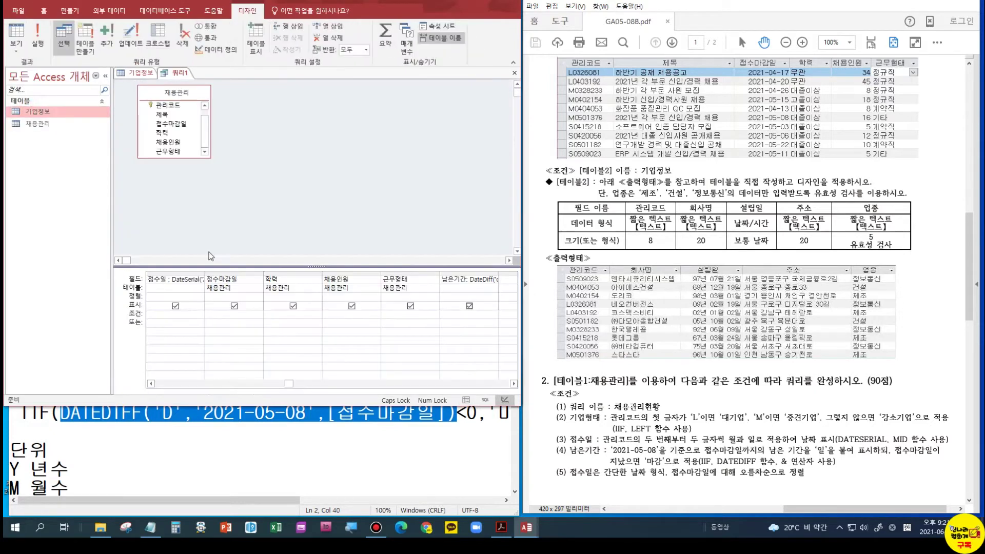
{"action": "left_click", "coordinate": [442, 279]}
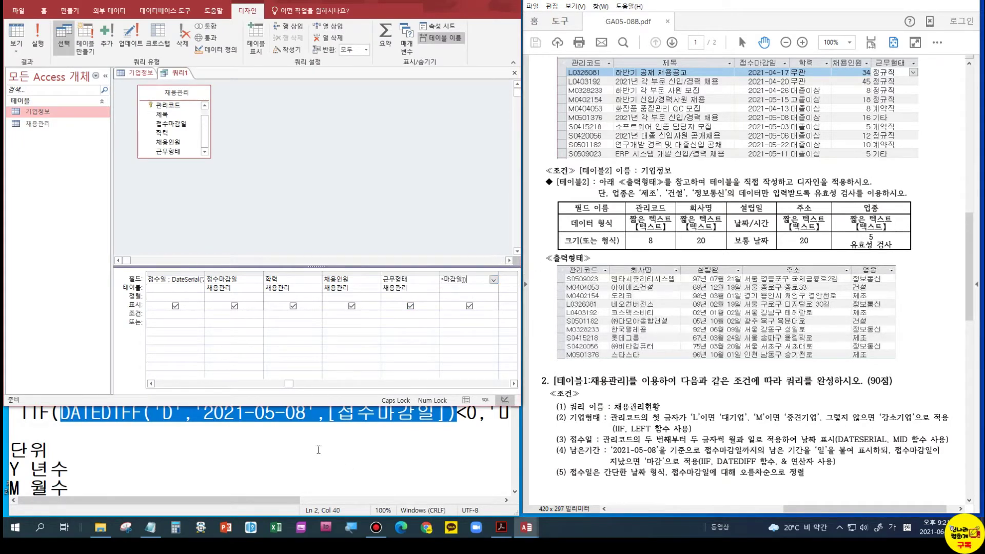
Step: Paste DATEDIFF('D','2021-05-08',[접수마감일]) into Notepad two lines below the IIF formula and indent it to align with the formula's DATEDIFF
{"action": "left_click", "coordinate": [60, 450]}
{"action": "left_click", "coordinate": [323, 414]}
{"action": "key", "text": "End"}
{"action": "key", "text": "Return"}
{"action": "key", "text": "Return"}
{"action": "key", "text": "ctrl+v"}
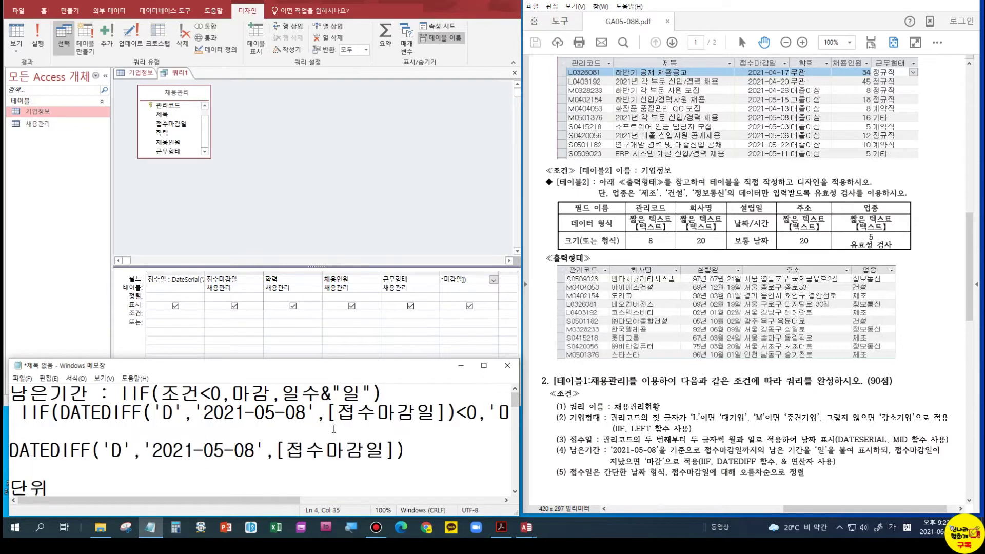
{"action": "key", "text": "Home"}
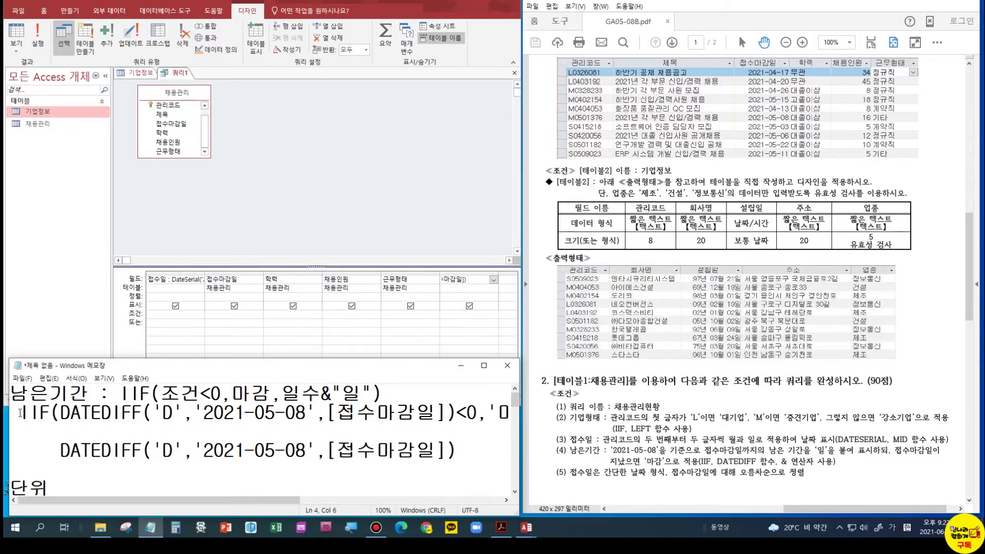
Step: In the Notepad IIF formula, replace the 일수 placeholder with a copy of DATEDIFF('D','2021-05-08',[접수마감일])
{"action": "left_click_drag", "start_coordinate": [20, 412], "coordinate": [566, 417]}
{"action": "left_click", "coordinate": [434, 414]}
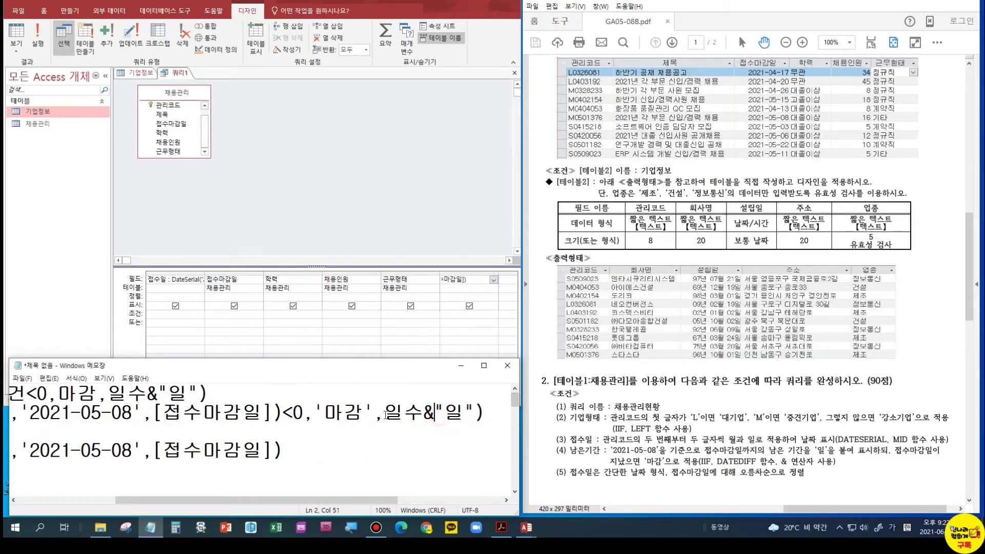
{"action": "left_click_drag", "start_coordinate": [384, 413], "coordinate": [422, 414]}
{"action": "left_click", "coordinate": [110, 425]}
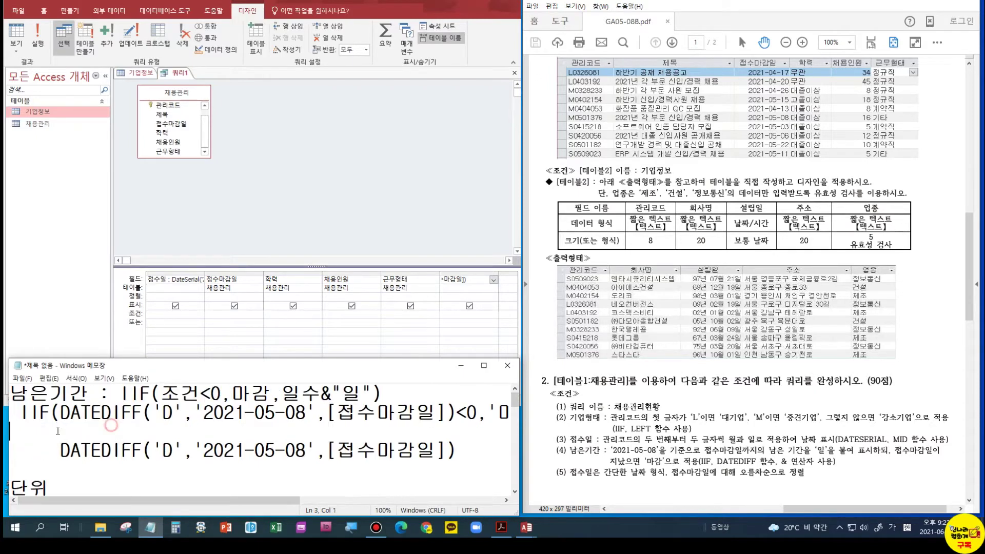
{"action": "left_click", "coordinate": [21, 411]}
{"action": "left_click_drag", "start_coordinate": [21, 411], "coordinate": [318, 413]}
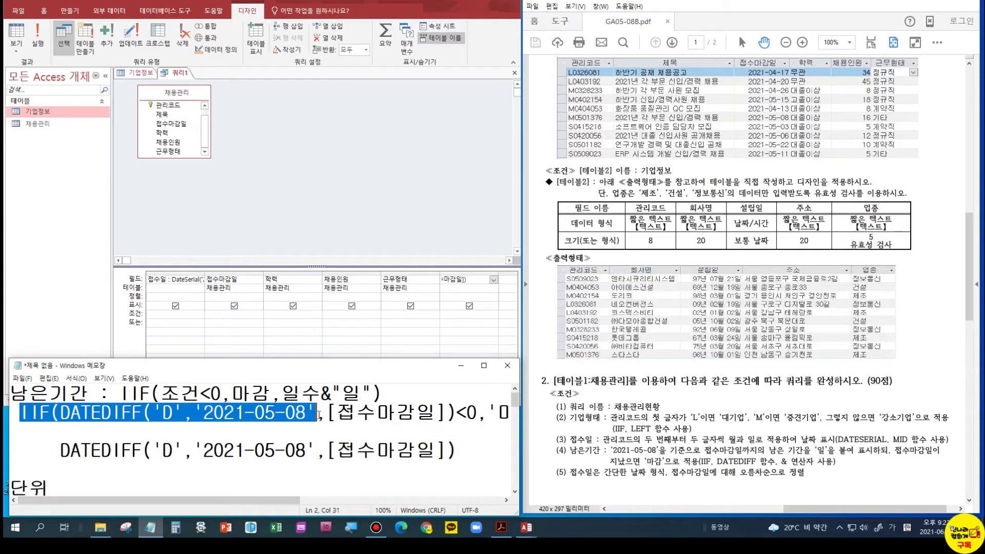
{"action": "left_click", "coordinate": [160, 414]}
{"action": "left_click", "coordinate": [63, 414]}
{"action": "left_click_drag", "start_coordinate": [75, 413], "coordinate": [455, 413]}
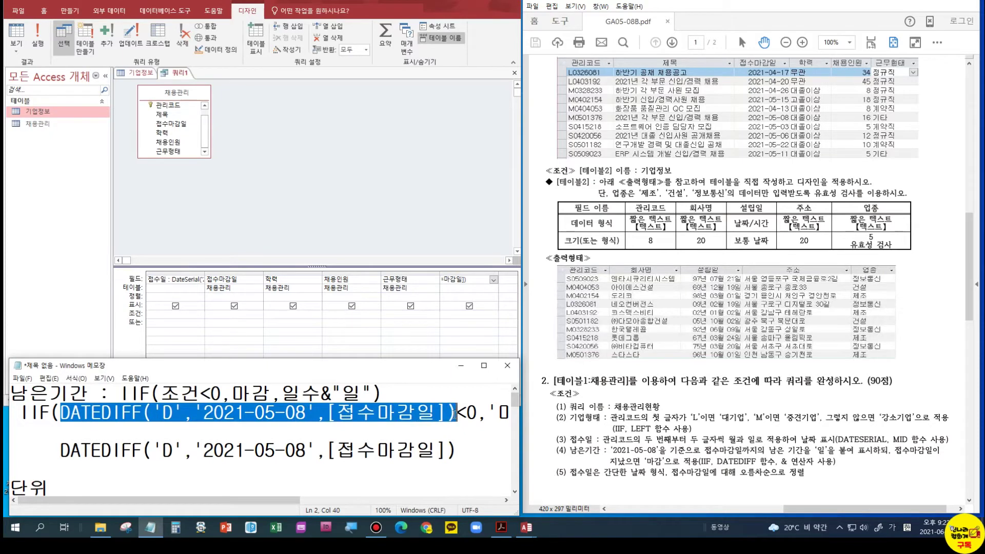
{"action": "left_click", "coordinate": [499, 413]}
{"action": "left_click_drag", "start_coordinate": [283, 500], "coordinate": [385, 501]}
{"action": "left_click_drag", "start_coordinate": [379, 414], "coordinate": [410, 415]}
{"action": "key", "text": "ctrl+v"}
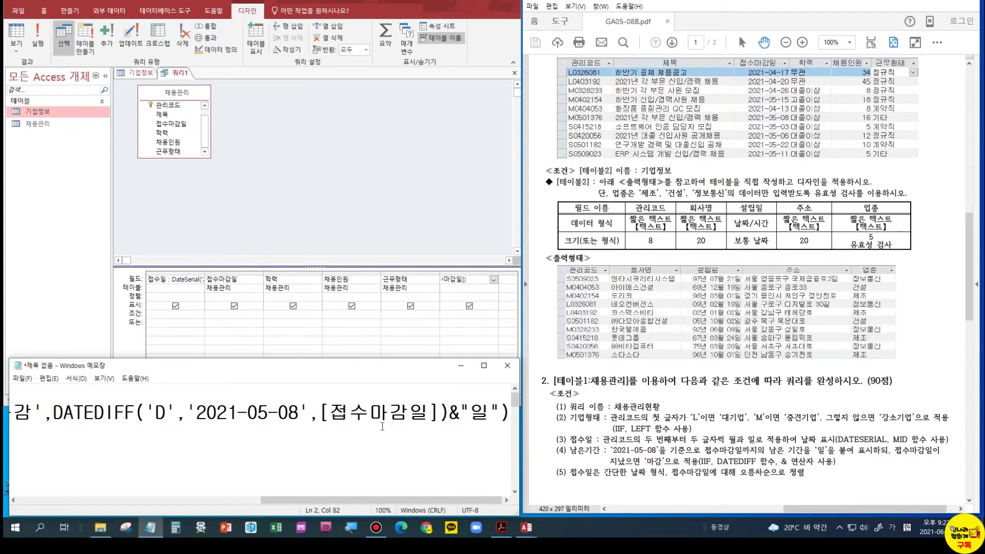
Step: Replace the last query field's expression in the Expression Builder with IIF(DATEDIFF('D','2021-05-08',[접수마감일])<0,'마감',DATEDIFF('D','2021-05-08',[접수마감일])&"일"), copied from Notepad, and accept it
{"action": "left_click_drag", "start_coordinate": [508, 413], "coordinate": [20, 415]}
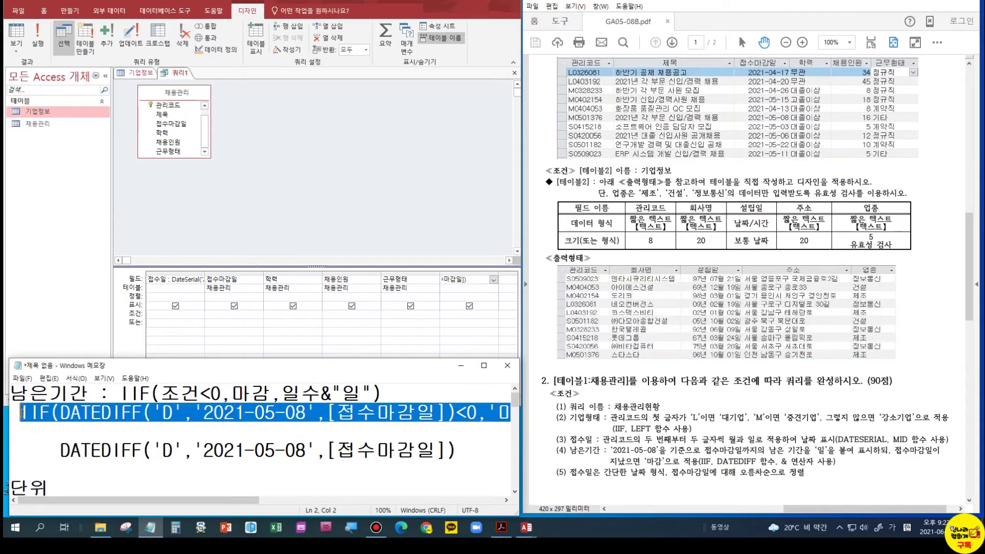
{"action": "left_click", "coordinate": [462, 282]}
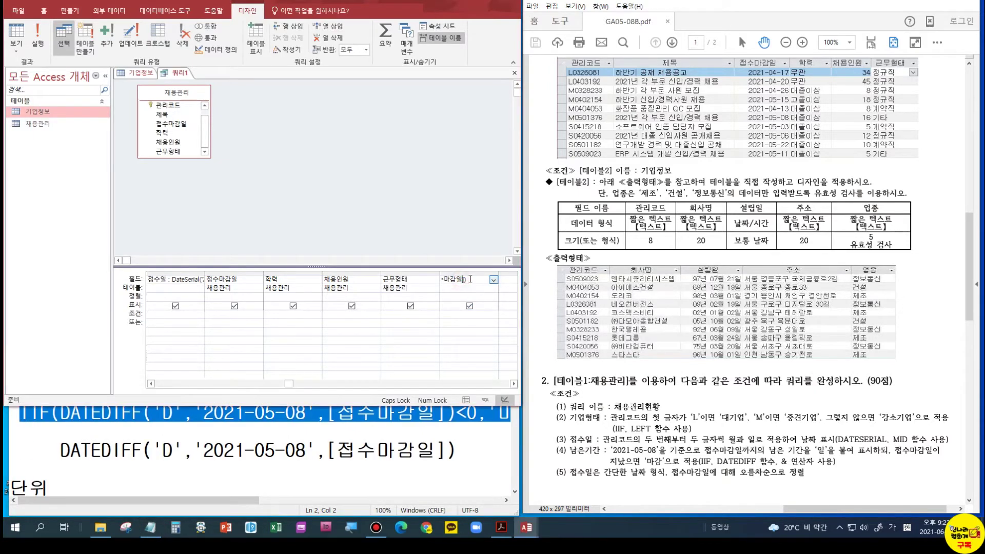
{"action": "right_click", "coordinate": [470, 280]}
{"action": "left_click", "coordinate": [506, 361]}
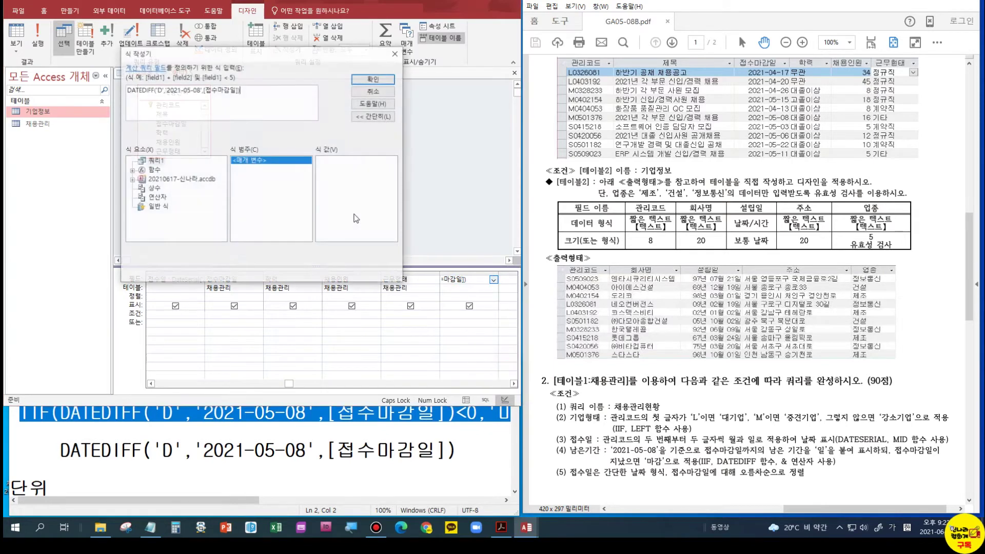
{"action": "left_click_drag", "start_coordinate": [246, 92], "coordinate": [111, 89]}
{"action": "type", "text": "IIF(DATEDIFF('D','2021-05-08',[접수마감일])<0,'마감',DATEDIFF('D','2021-05-08',[접수마감일])&\"일\")"}
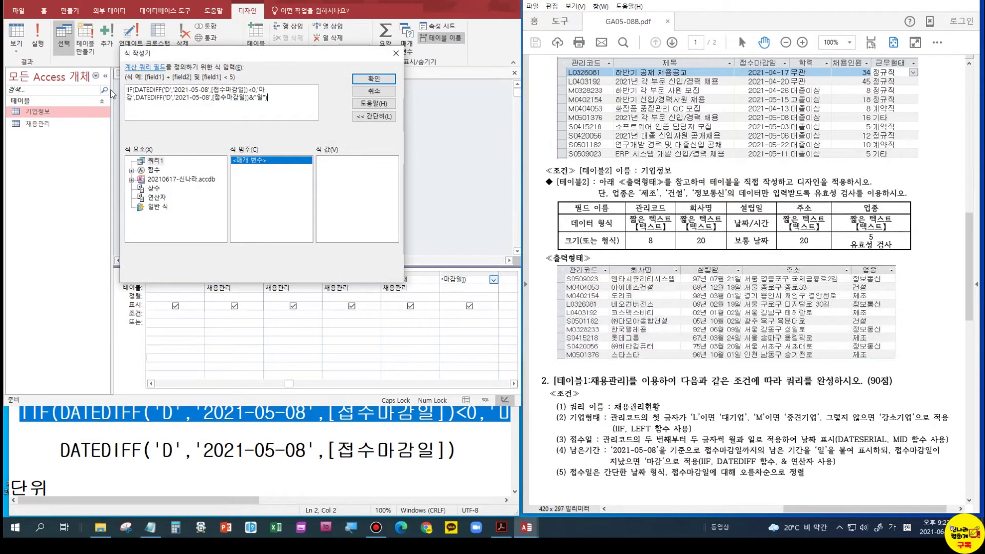
{"action": "left_click", "coordinate": [387, 78]}
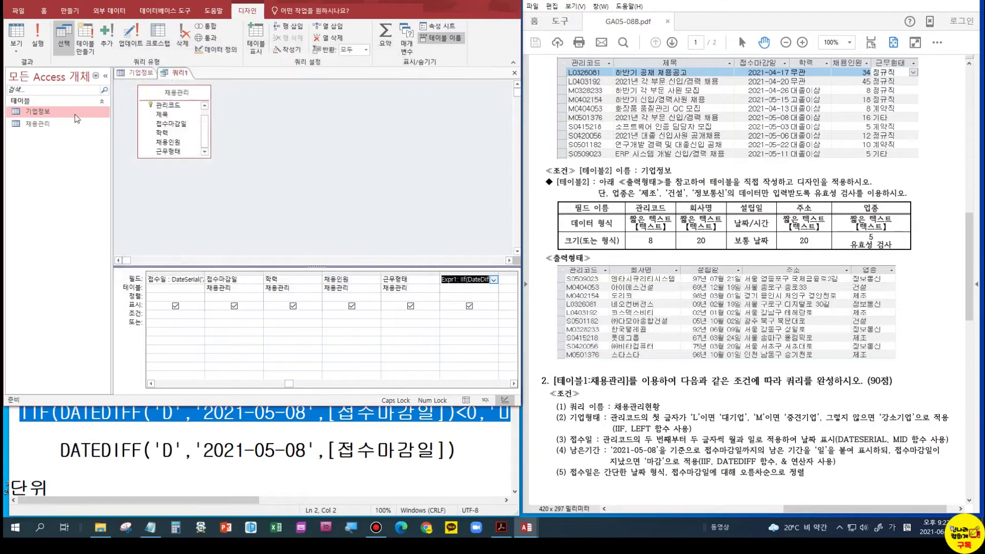
Step: Check the IIF field's values in Datasheet view against the 남은기간 column of the PDF's expected output
{"action": "left_click", "coordinate": [16, 32]}
{"action": "left_click_drag", "start_coordinate": [337, 387], "coordinate": [393, 388]}
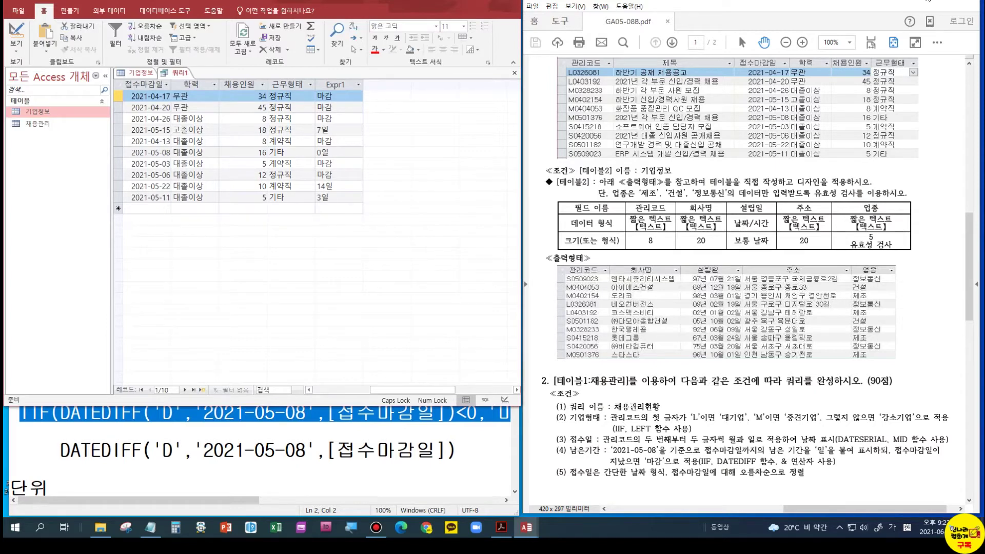
{"action": "left_click", "coordinate": [927, 1]}
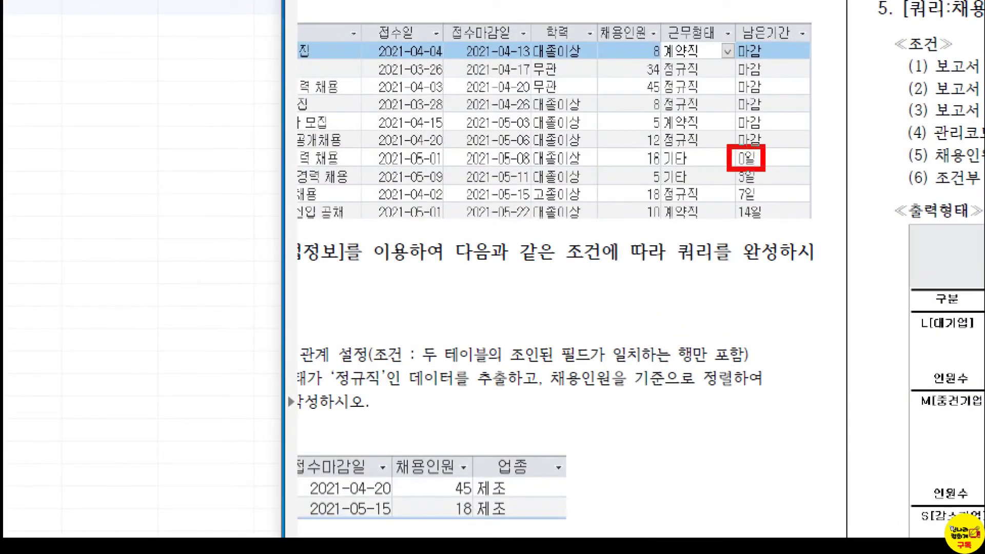
{"action": "left_click_drag", "start_coordinate": [459, 146], "coordinate": [535, 164]}
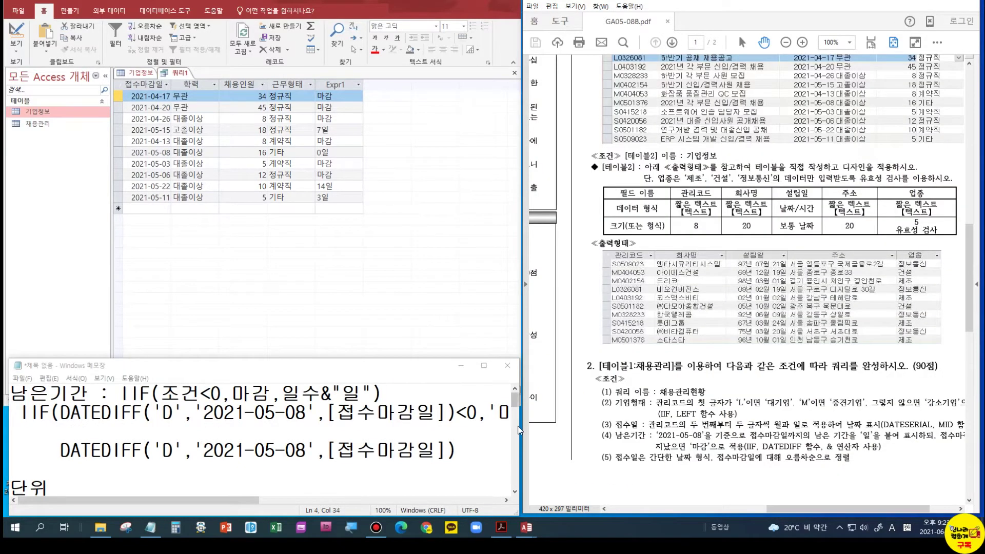
Step: Enlarge the Notepad window in height and width to show more of the IIF formula and the unit notes
{"action": "left_click_drag", "start_coordinate": [520, 427], "coordinate": [704, 426]}
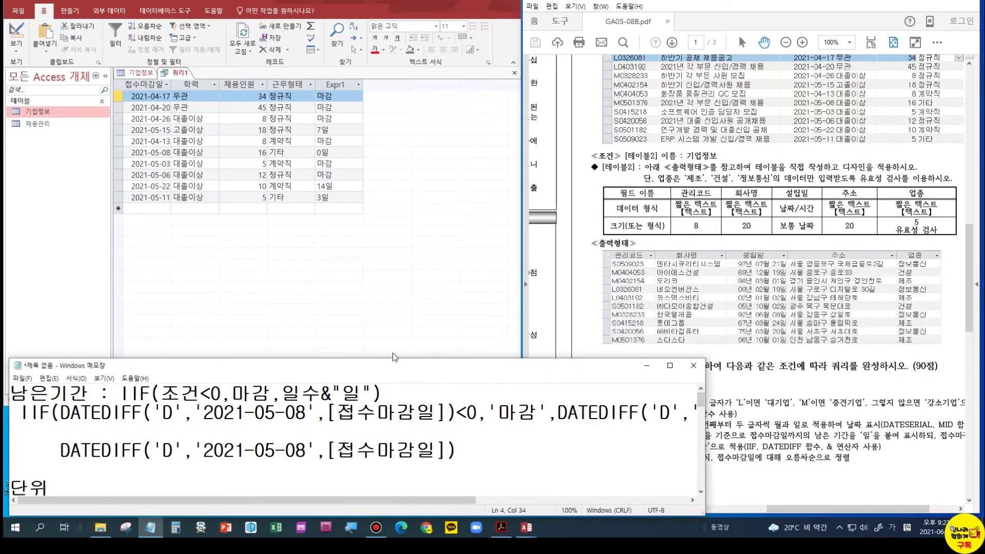
{"action": "left_click_drag", "start_coordinate": [395, 361], "coordinate": [394, 238]}
{"action": "left_click", "coordinate": [499, 354]}
{"action": "left_click_drag", "start_coordinate": [705, 385], "coordinate": [970, 380]}
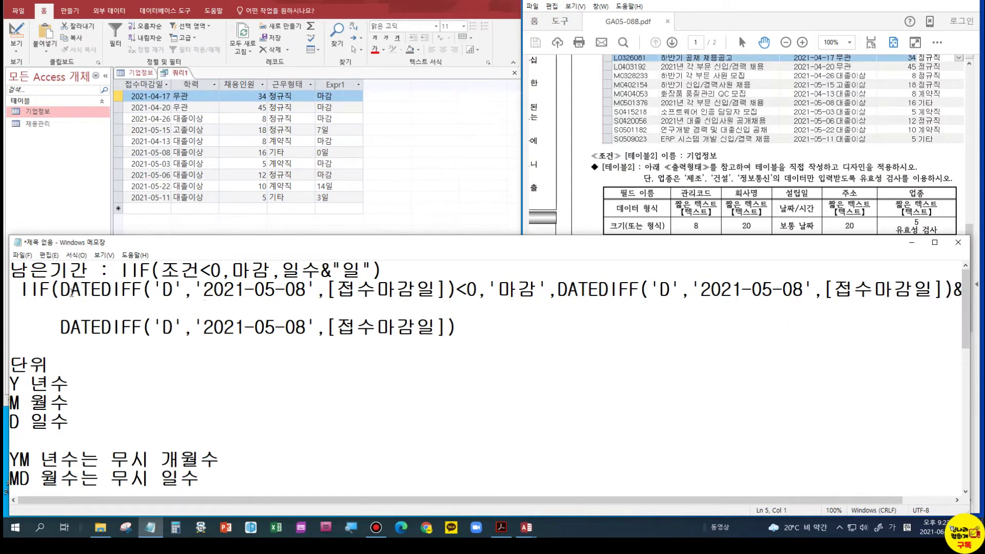
Step: In the first-line IIF template in Notepad, enclose both 마감 and 일 in single quotes
{"action": "left_click", "coordinate": [111, 271]}
{"action": "left_click", "coordinate": [197, 276]}
{"action": "left_click", "coordinate": [232, 271]}
{"action": "type", "text": "'"}
{"action": "key", "text": "Right"}
{"action": "type", "text": "'"}
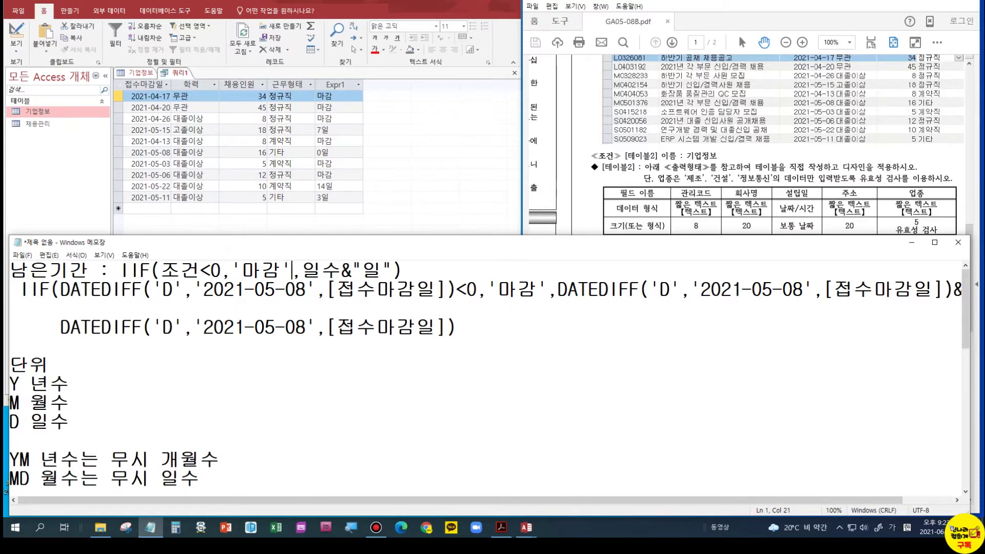
{"action": "key", "text": "Right"}
{"action": "key", "text": "Right"}
{"action": "left_click", "coordinate": [362, 268]}
{"action": "key", "text": "BackSpace"}
{"action": "type", "text": "'"}
{"action": "key", "text": "Delete"}
{"action": "type", "text": "'"}
Step: Review the IIF formula in Notepad part by part: the DATEDIFF condition with unit 'D', the '마감' result and the second DATEDIFF
{"action": "left_click", "coordinate": [180, 272]}
{"action": "left_click_drag", "start_coordinate": [60, 289], "coordinate": [142, 293]}
{"action": "left_click", "coordinate": [213, 292]}
{"action": "left_click", "coordinate": [404, 285]}
{"action": "left_click", "coordinate": [226, 290]}
{"action": "left_click", "coordinate": [357, 288]}
{"action": "left_click_drag", "start_coordinate": [153, 290], "coordinate": [174, 291]}
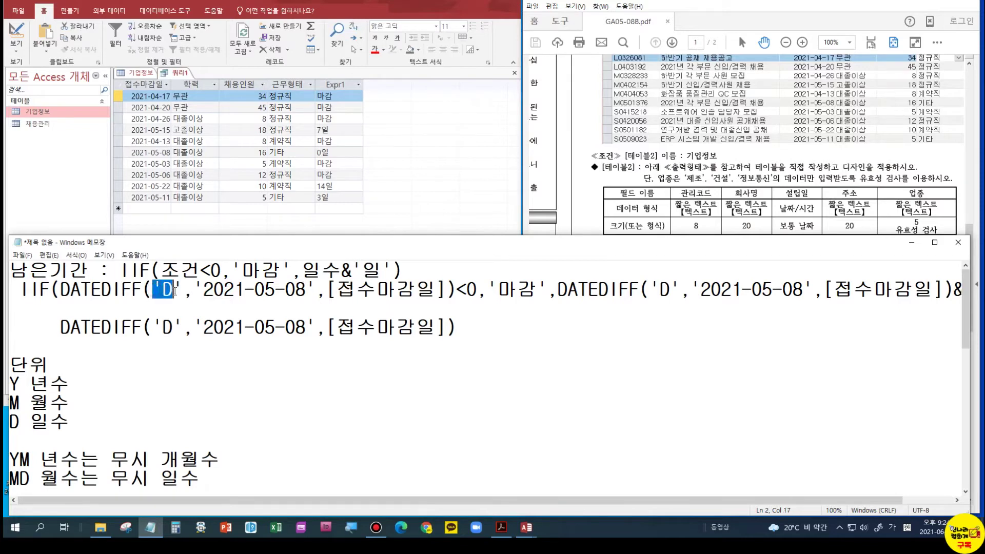
{"action": "left_click", "coordinate": [36, 416]}
{"action": "left_click", "coordinate": [166, 289]}
{"action": "left_click", "coordinate": [468, 289]}
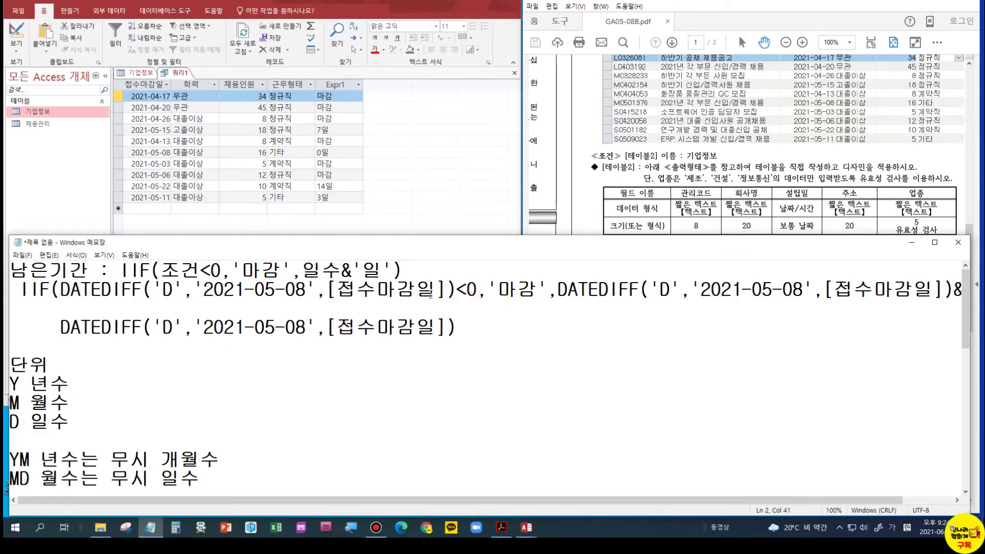
{"action": "left_click", "coordinate": [518, 289]}
{"action": "left_click", "coordinate": [576, 285]}
{"action": "left_click_drag", "start_coordinate": [559, 289], "coordinate": [931, 290]}
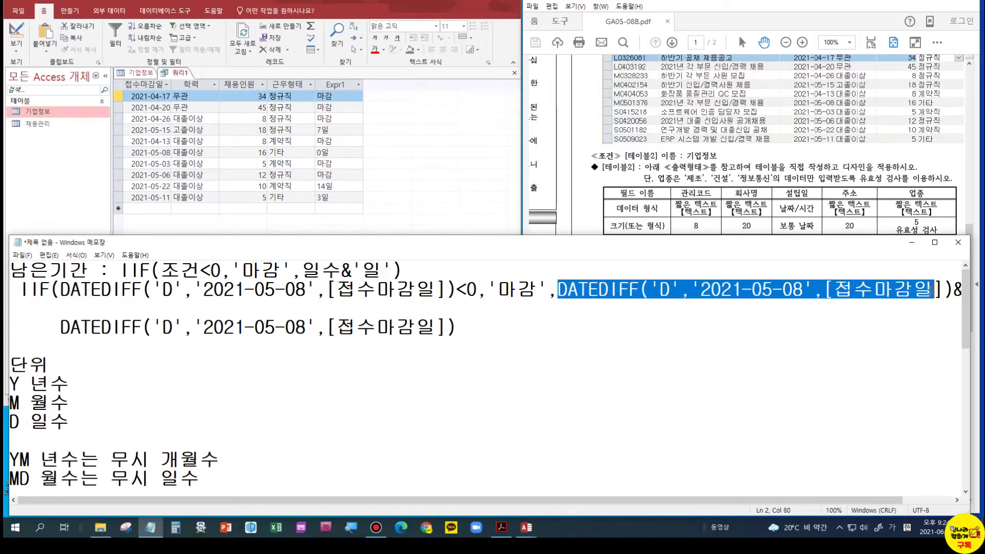
Step: Replace the double quotes around 일 at the end of the full IIF formula in Notepad with single quotes
{"action": "left_click_drag", "start_coordinate": [833, 500], "coordinate": [879, 500]}
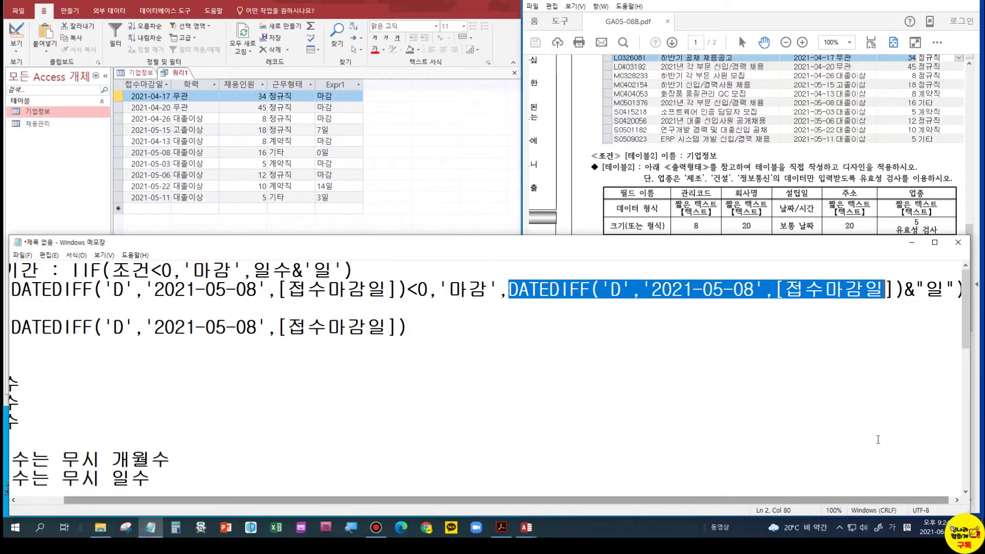
{"action": "left_click", "coordinate": [919, 290]}
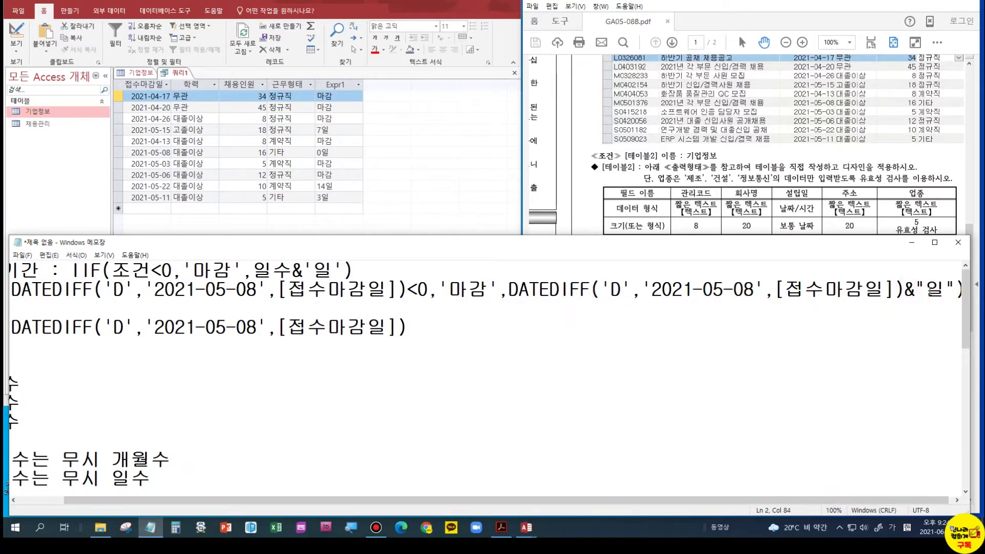
{"action": "key", "text": "BackSpace"}
{"action": "type", "text": "'"}
{"action": "left_click", "coordinate": [957, 290]}
{"action": "key", "text": "BackSpace"}
{"action": "type", "text": "'일"}
Step: Shrink the Notepad window to uncover the query and the PDF conditions, and switch the query back to Design view
{"action": "left_click_drag", "start_coordinate": [696, 237], "coordinate": [666, 407]}
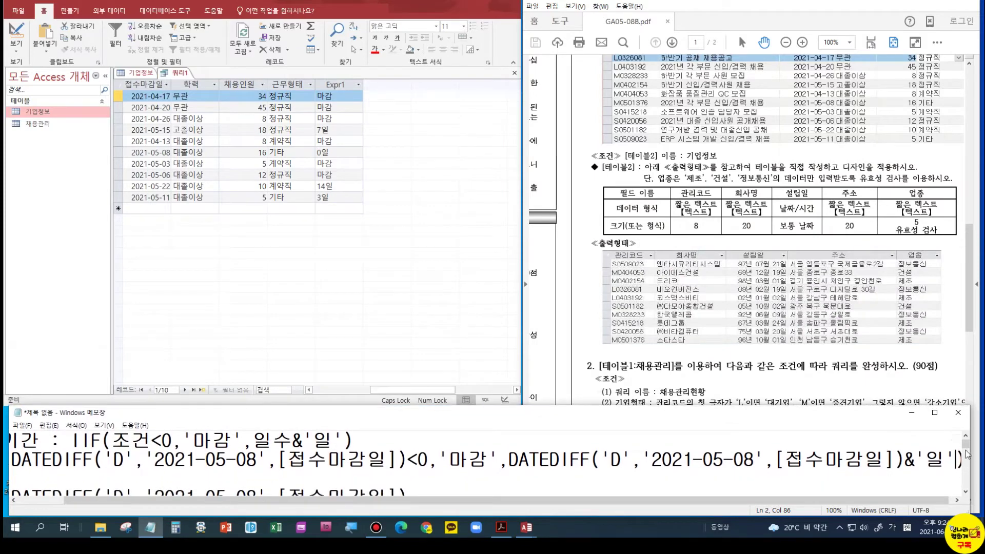
{"action": "left_click_drag", "start_coordinate": [967, 456], "coordinate": [567, 482]}
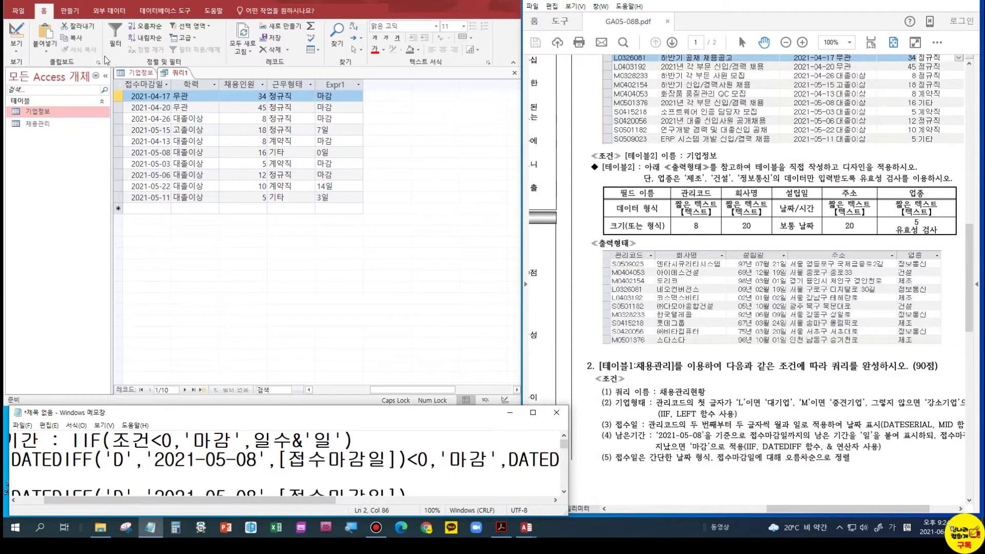
{"action": "left_click", "coordinate": [21, 34]}
{"action": "left_click", "coordinate": [16, 49]}
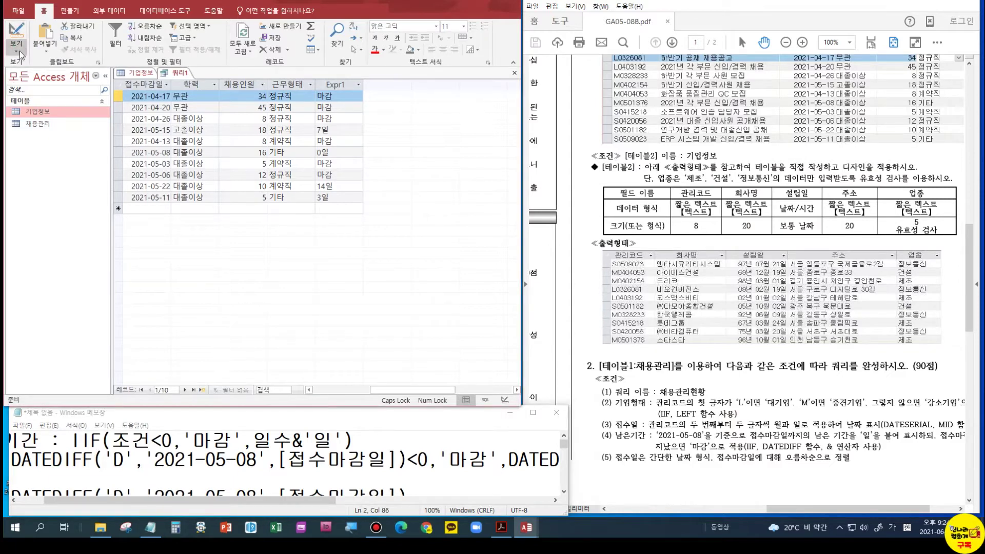
{"action": "left_click", "coordinate": [31, 114]}
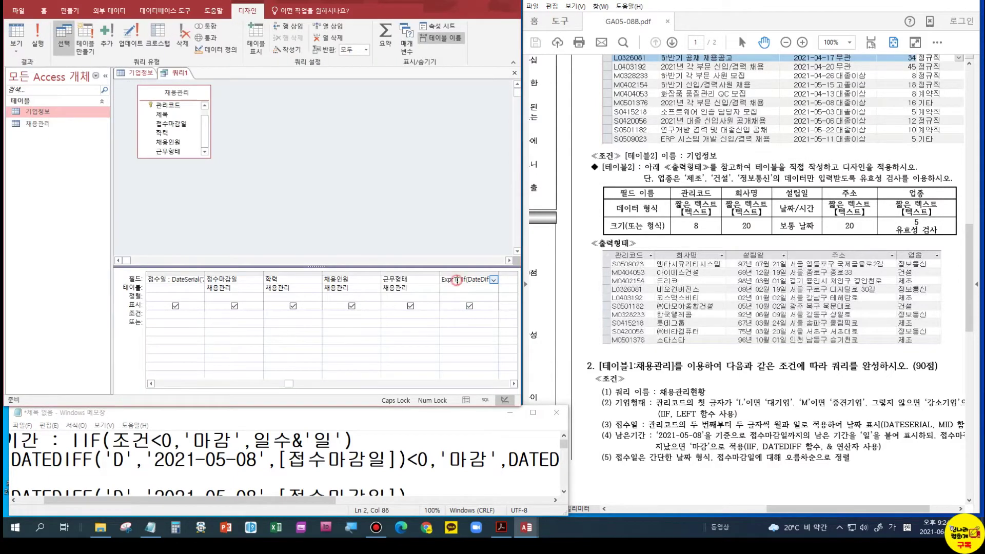
Step: Name the IIF calculated field 남은기간 in the query grid
{"action": "key", "text": "Delete"}
{"action": "key", "text": "Delete"}
{"action": "key", "text": "Delete"}
{"action": "key", "text": "Delete"}
{"action": "key", "text": "Delete"}
{"action": "key", "text": "Delete"}
{"action": "key", "text": "Delete"}
{"action": "type", "text": "남은ㄱ"}
{"action": "type", "text": "간"}
{"action": "left_click", "coordinate": [458, 301]}
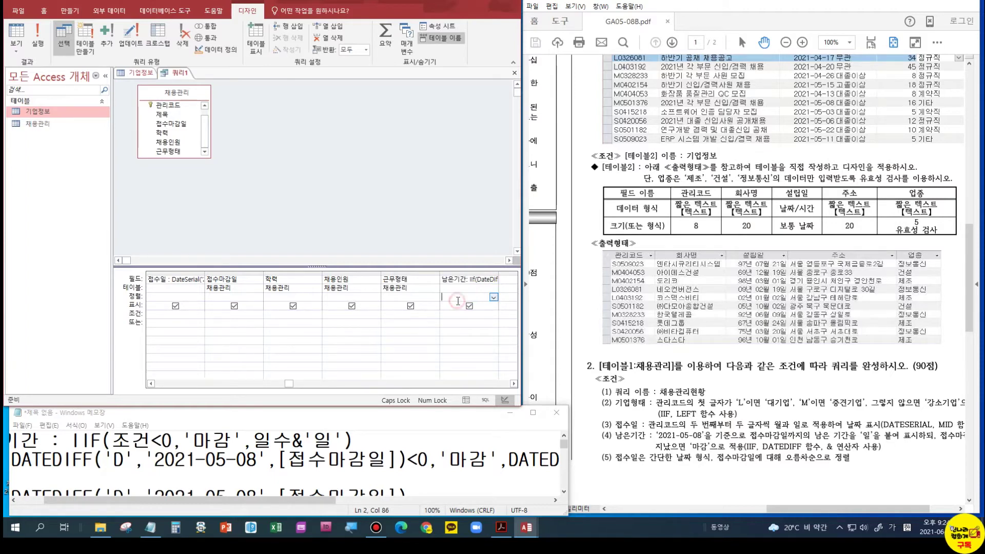
{"action": "left_click_drag", "start_coordinate": [454, 281], "coordinate": [456, 285]}
{"action": "left_click", "coordinate": [468, 291]}
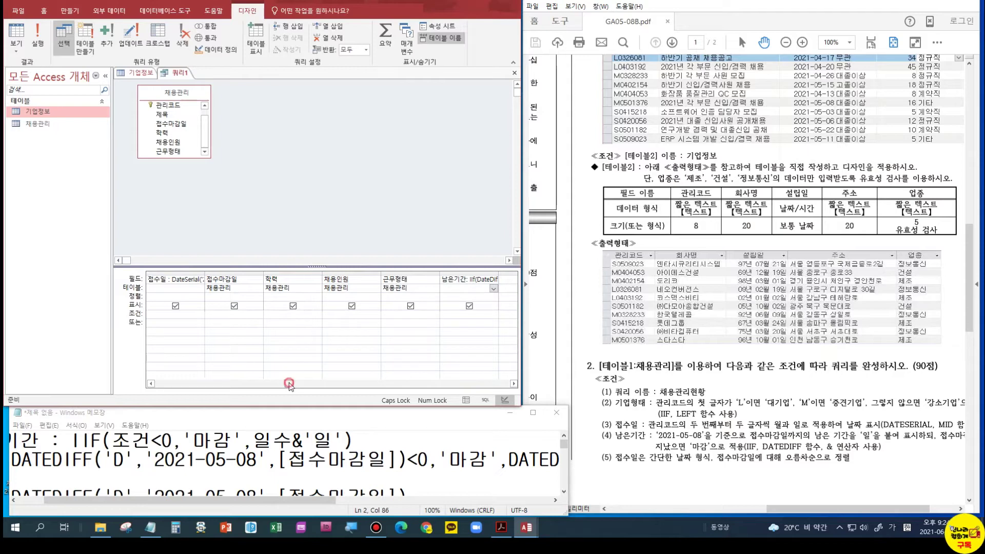
Step: Set the 접수일 field's format property to 간단한 날짜 and close its property sheet
{"action": "left_click", "coordinate": [150, 383]}
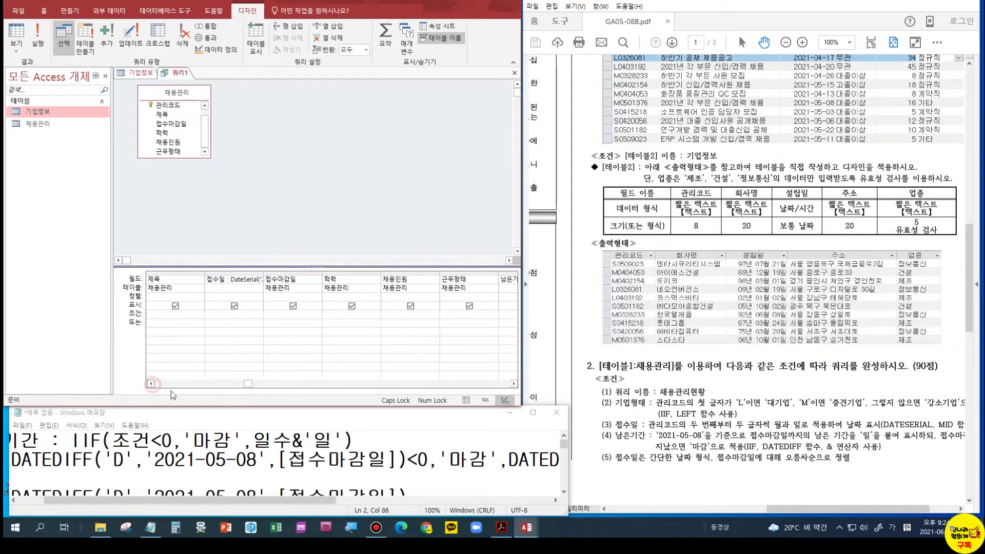
{"action": "left_click", "coordinate": [229, 281]}
{"action": "right_click", "coordinate": [229, 281]}
{"action": "left_click", "coordinate": [246, 388]}
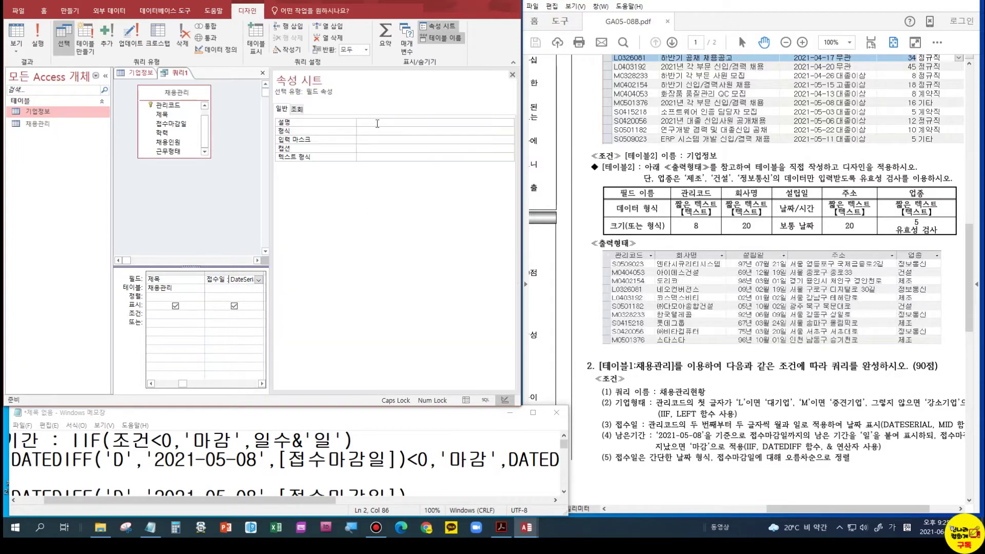
{"action": "left_click", "coordinate": [297, 110]}
{"action": "left_click", "coordinate": [282, 109]}
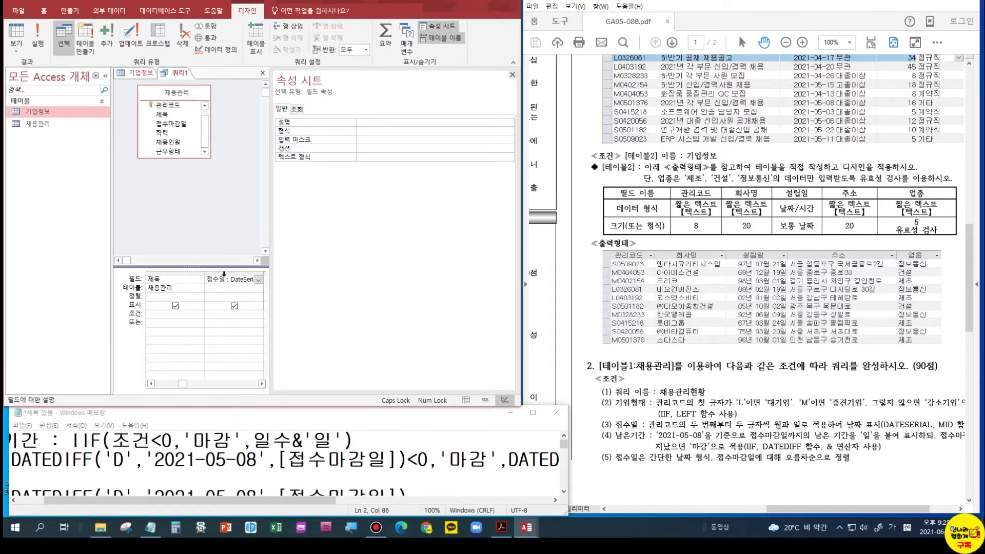
{"action": "left_click", "coordinate": [373, 130]}
{"action": "left_click", "coordinate": [510, 133]}
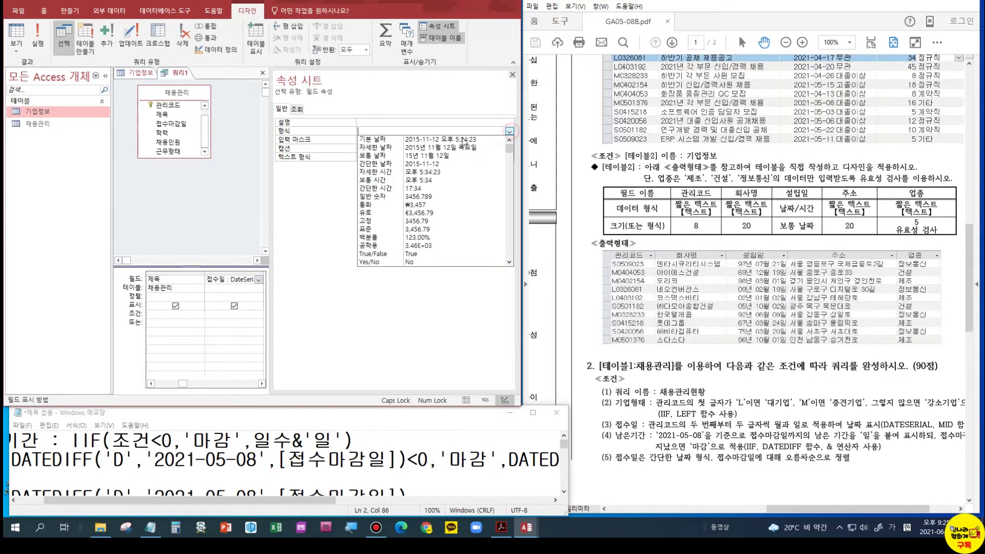
{"action": "left_click", "coordinate": [420, 165]}
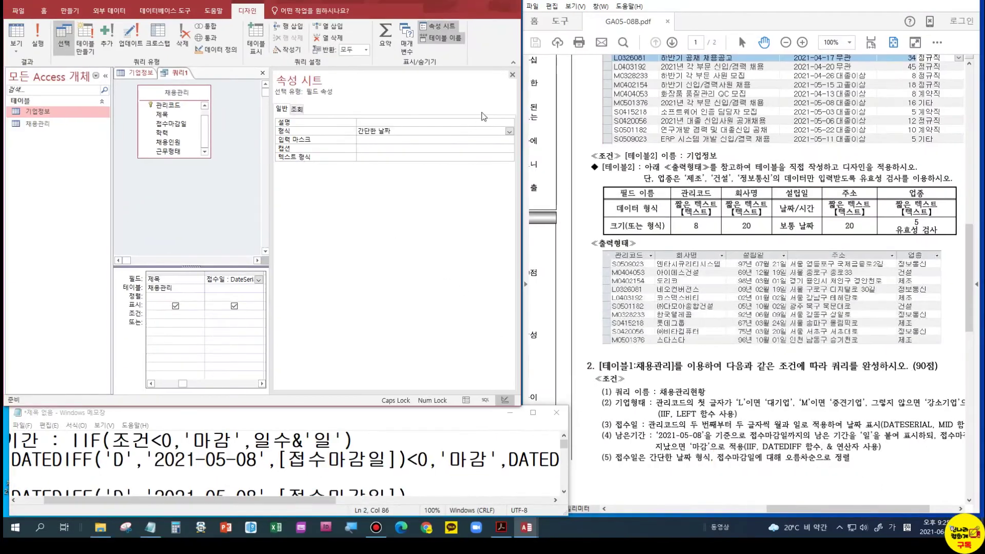
{"action": "left_click", "coordinate": [511, 76]}
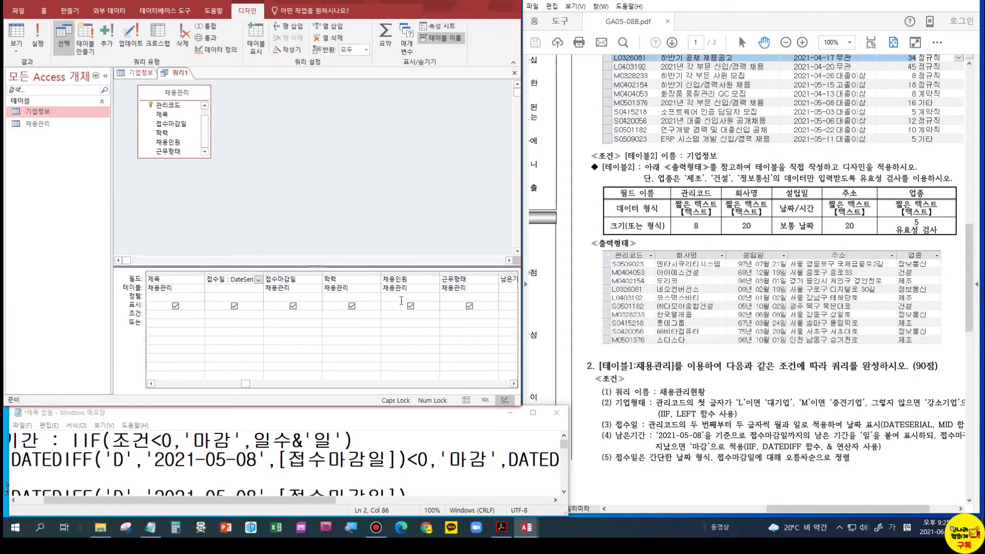
Step: Sort the query by 접수마감일 in ascending order (오름차순)
{"action": "left_click", "coordinate": [283, 316]}
{"action": "left_click", "coordinate": [285, 296]}
{"action": "left_click", "coordinate": [317, 297]}
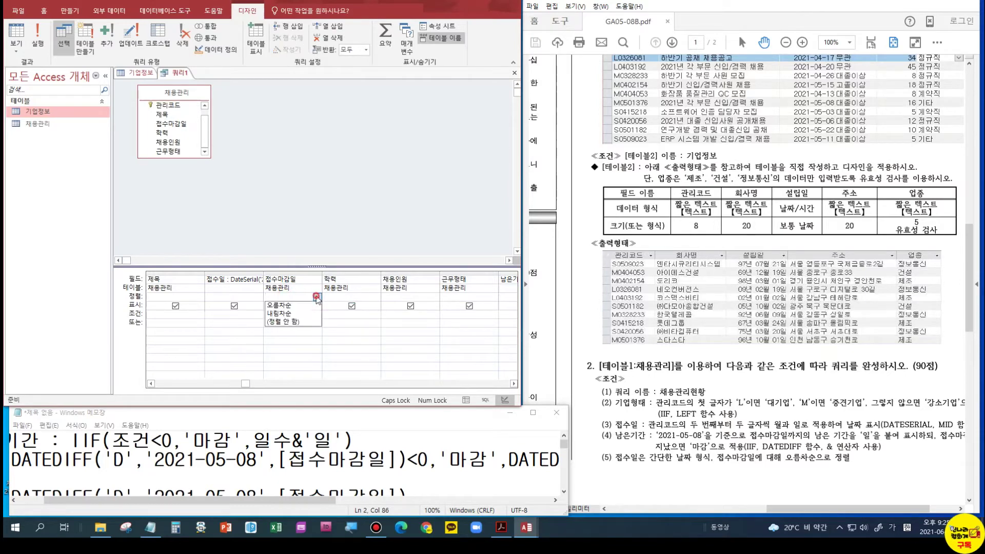
{"action": "left_click", "coordinate": [296, 309]}
{"action": "left_click", "coordinate": [293, 321]}
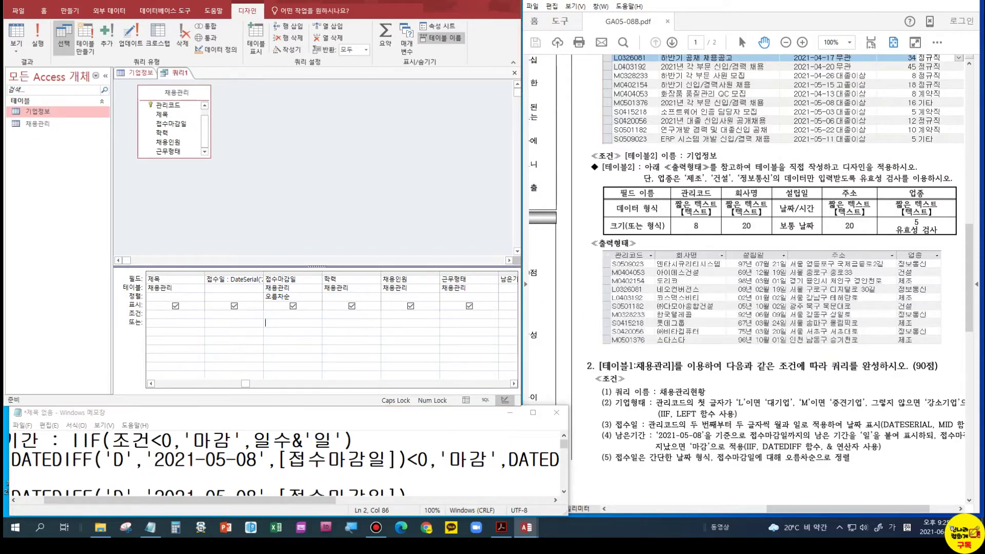
Step: Run the query and compare its rows, through the 남은기간 column, with the expected output on page 2 of the PDF
{"action": "left_click", "coordinate": [598, 65]}
{"action": "scroll", "coordinate": [597, 64], "scroll_direction": "down", "scroll_amount": 8}
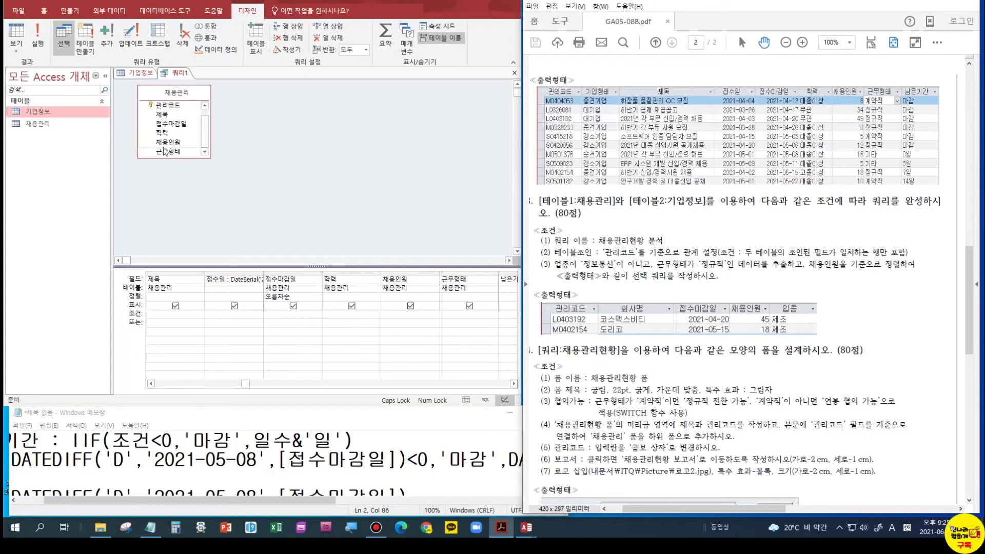
{"action": "left_click", "coordinate": [18, 31]}
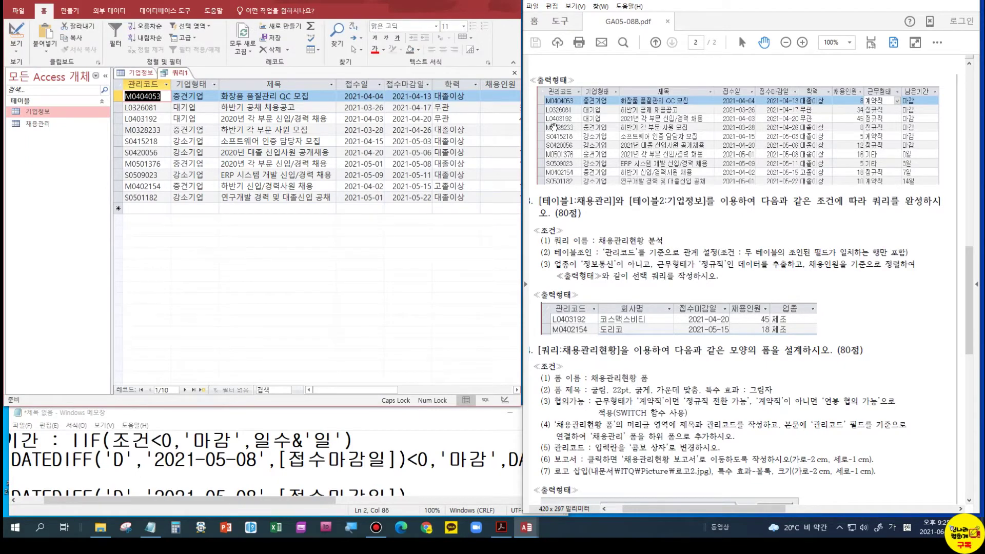
{"action": "scroll", "coordinate": [559, 126], "scroll_direction": "up", "scroll_amount": 2, "text": "ctrl"}
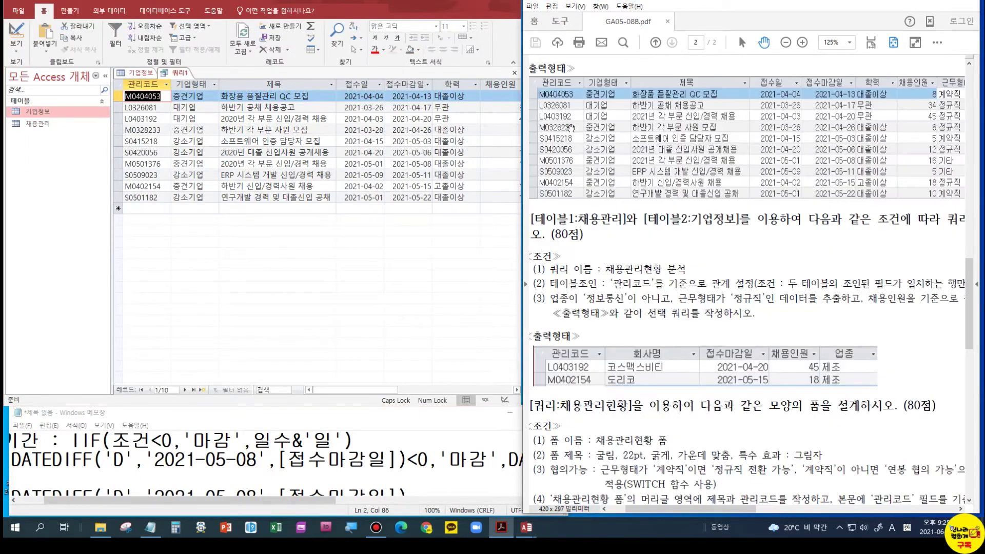
{"action": "scroll", "coordinate": [570, 126], "scroll_direction": "up", "scroll_amount": 2, "text": "ctrl"}
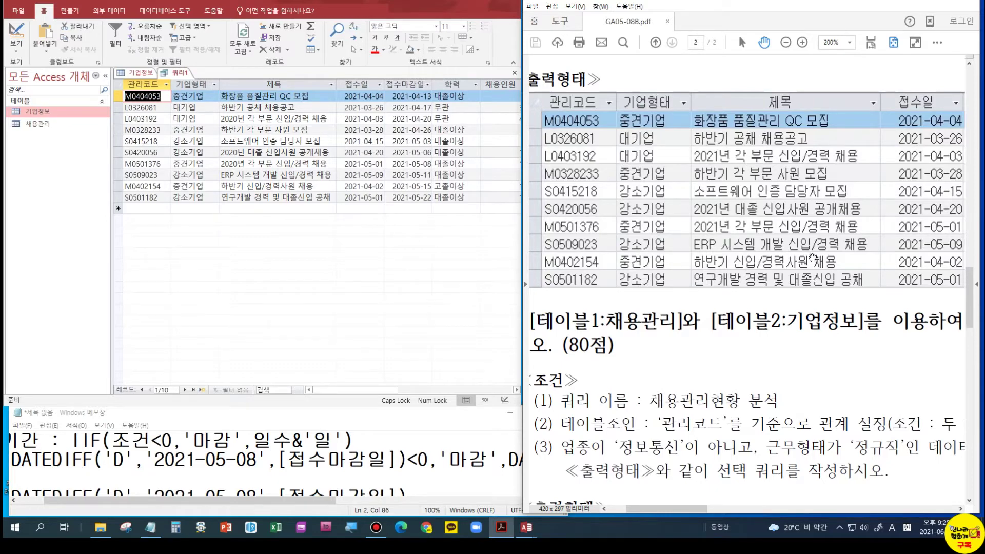
{"action": "left_click_drag", "start_coordinate": [953, 206], "coordinate": [717, 181]}
{"action": "left_click_drag", "start_coordinate": [917, 180], "coordinate": [782, 174]}
{"action": "left_click_drag", "start_coordinate": [866, 172], "coordinate": [820, 155]}
{"action": "left_click_drag", "start_coordinate": [443, 169], "coordinate": [395, 165]}
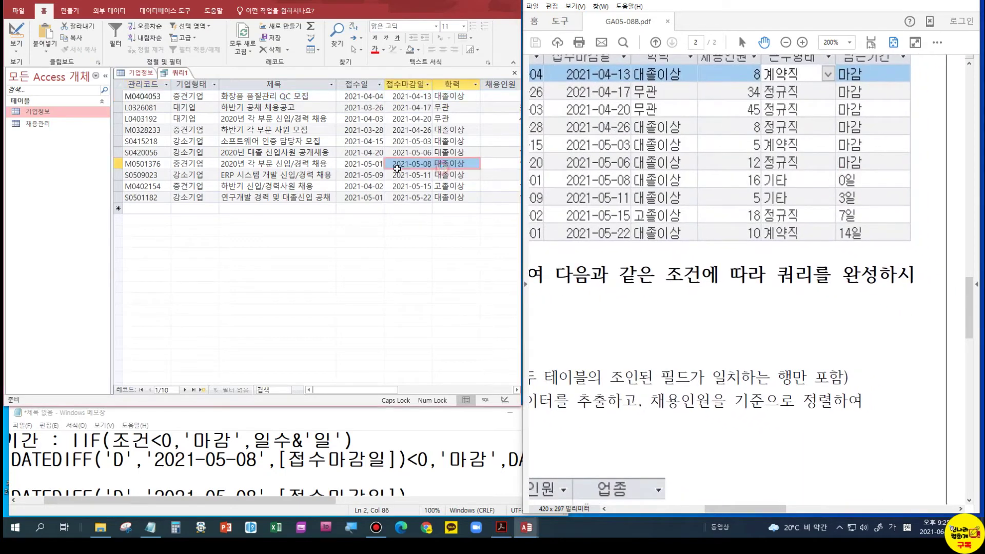
{"action": "left_click", "coordinate": [451, 215]}
{"action": "left_click_drag", "start_coordinate": [393, 389], "coordinate": [436, 389]}
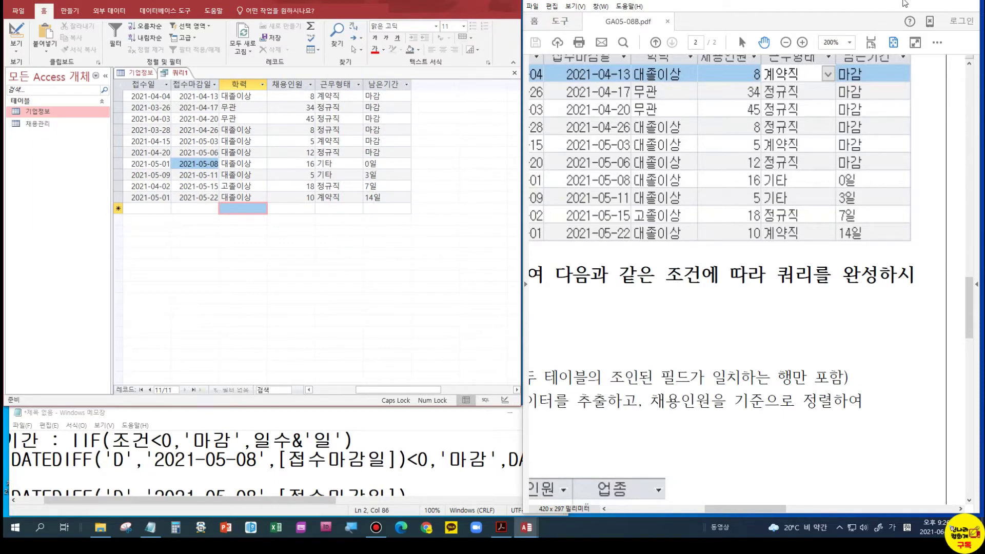
{"action": "key", "text": "ctrl+1"}
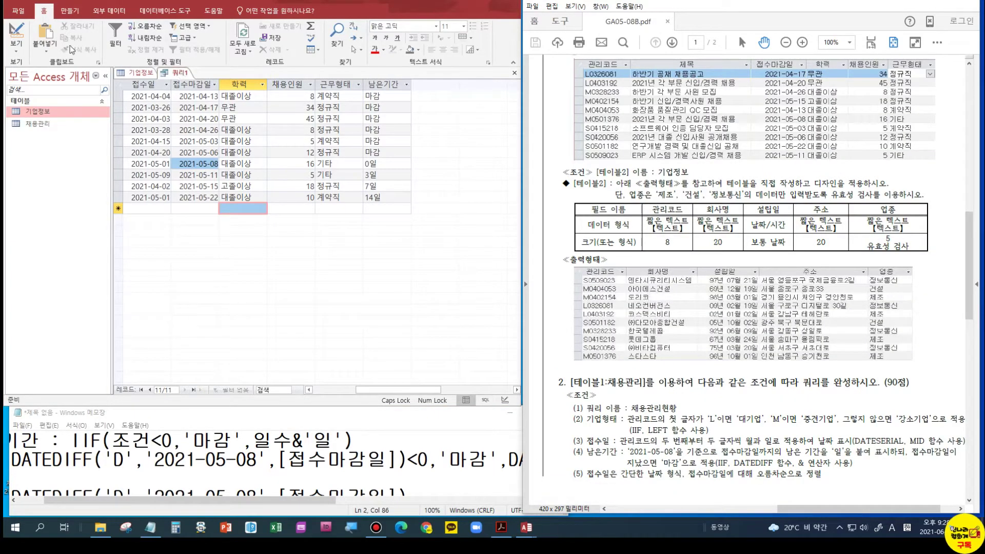
Step: Save the query under the name 채용관리현황
{"action": "right_click", "coordinate": [186, 74]}
{"action": "left_click", "coordinate": [206, 82]}
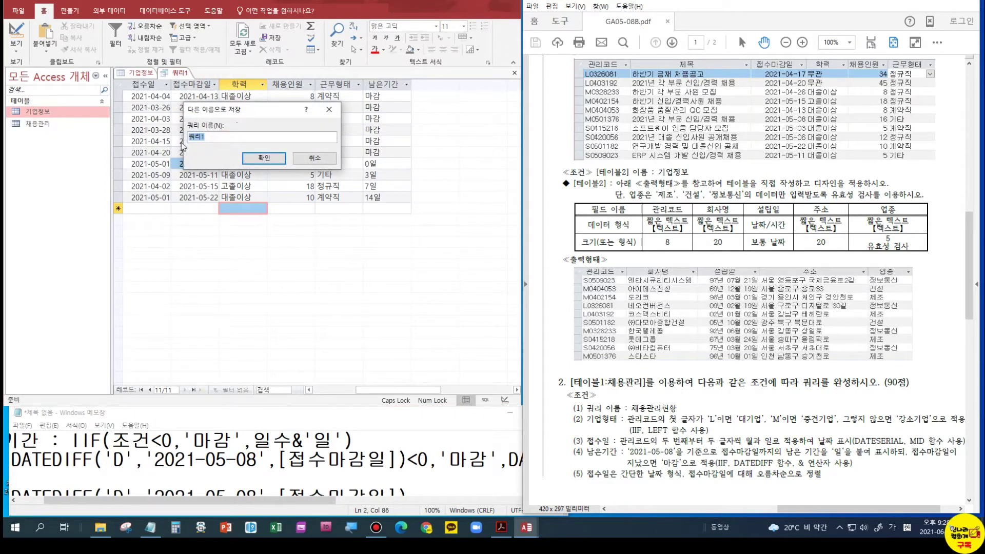
{"action": "type", "text": "채용관리현황"}
{"action": "key", "text": "Return"}
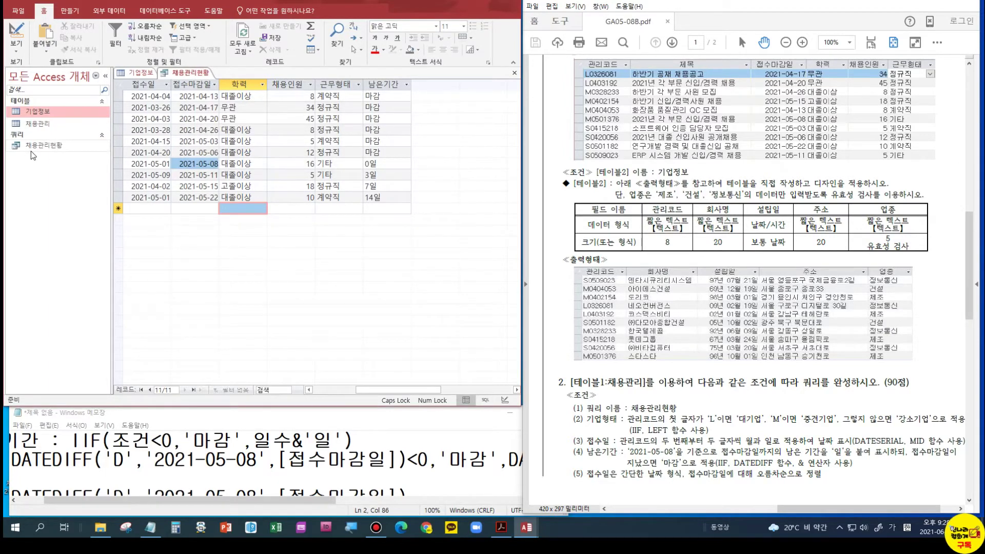
Step: Create a new query in Design view and add the 채용관리 and 기업정보 tables to it
{"action": "left_click", "coordinate": [924, 0]}
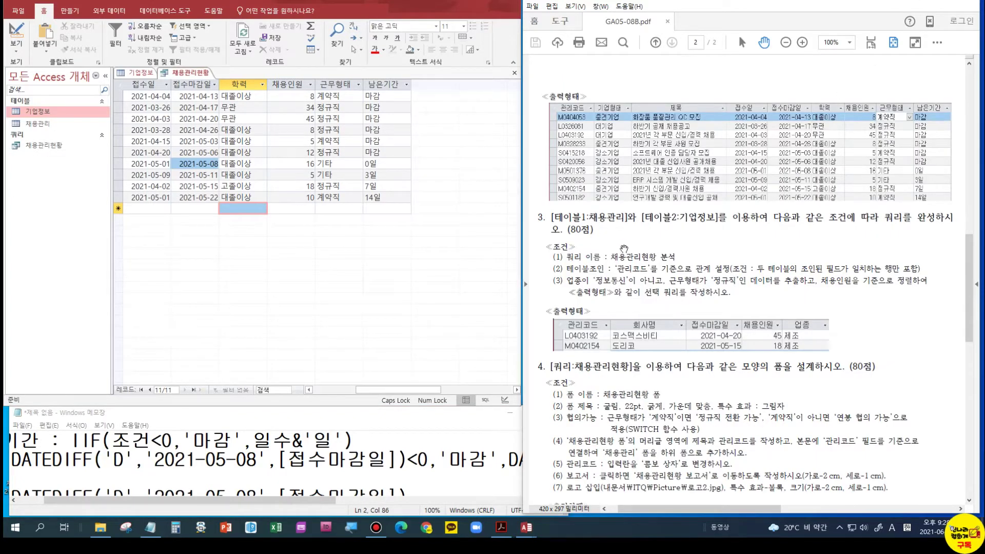
{"action": "left_click", "coordinate": [73, 19]}
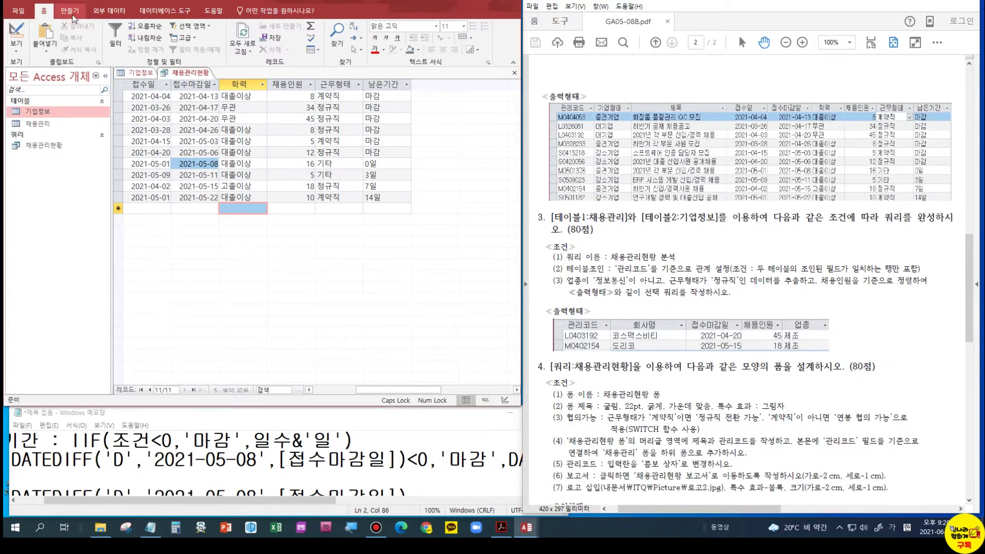
{"action": "left_click", "coordinate": [73, 18]}
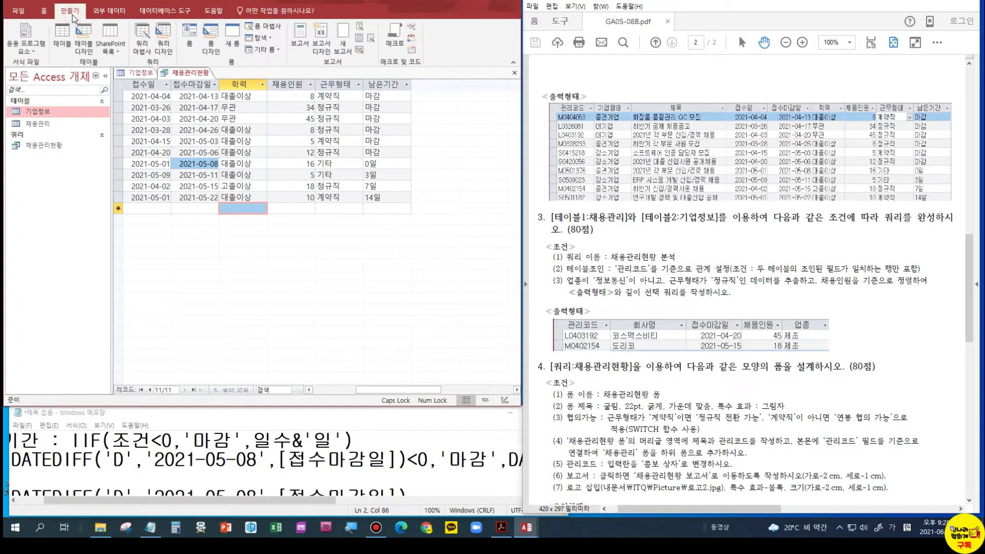
{"action": "left_click", "coordinate": [167, 50]}
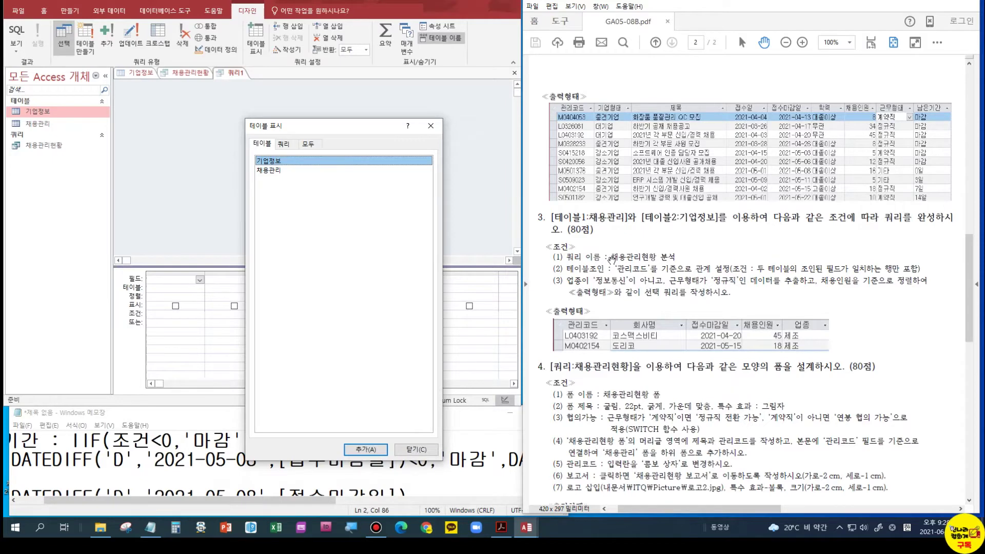
{"action": "double_click", "coordinate": [280, 170]}
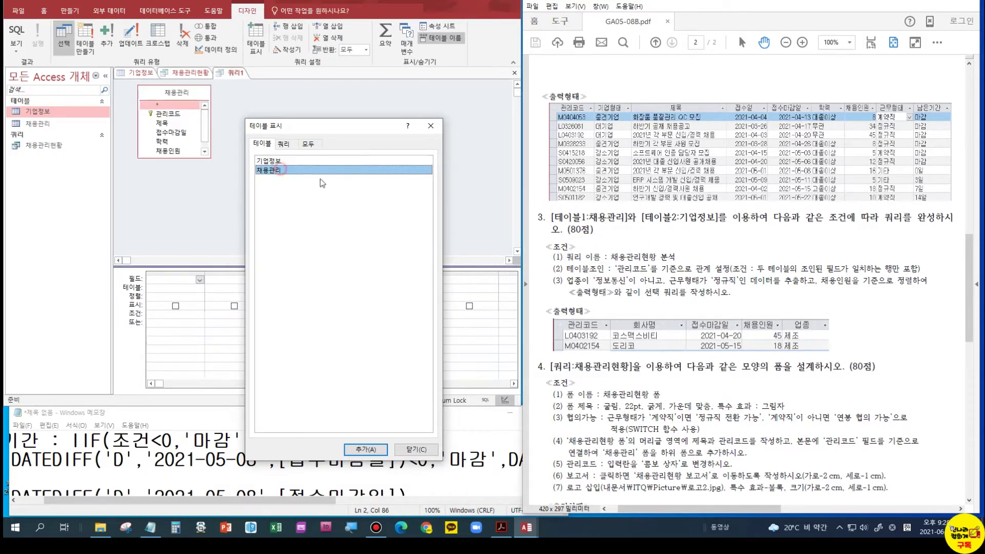
{"action": "double_click", "coordinate": [284, 161]}
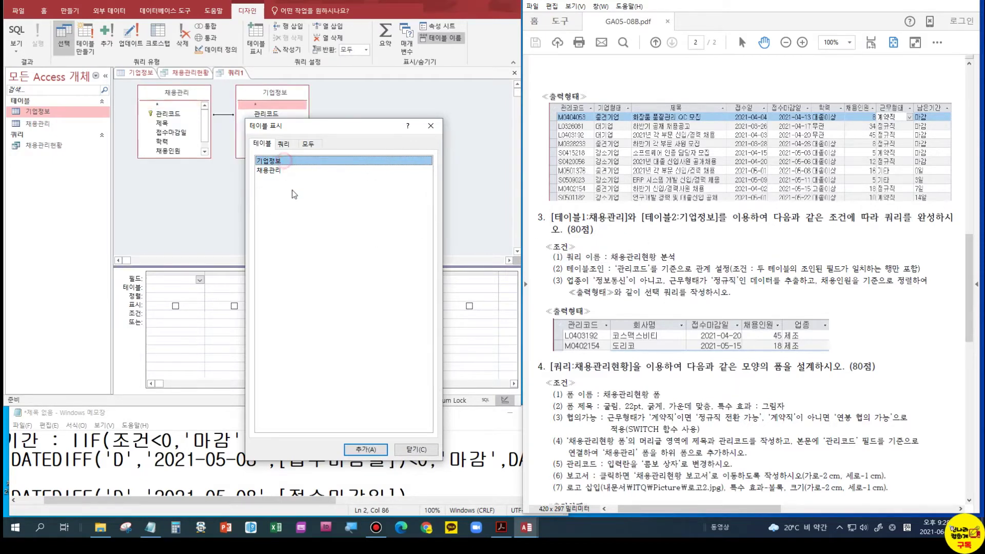
{"action": "left_click", "coordinate": [416, 450]}
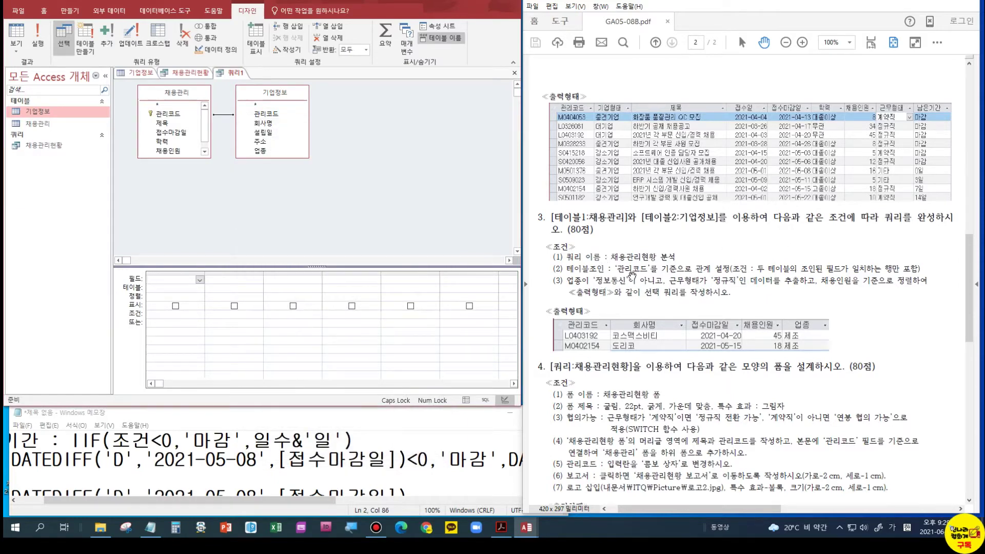
Step: Move the 기업정보 table away from 채용관리 and confirm the 관리코드 join as including only rows whose joined fields match
{"action": "left_click_drag", "start_coordinate": [289, 98], "coordinate": [346, 106]}
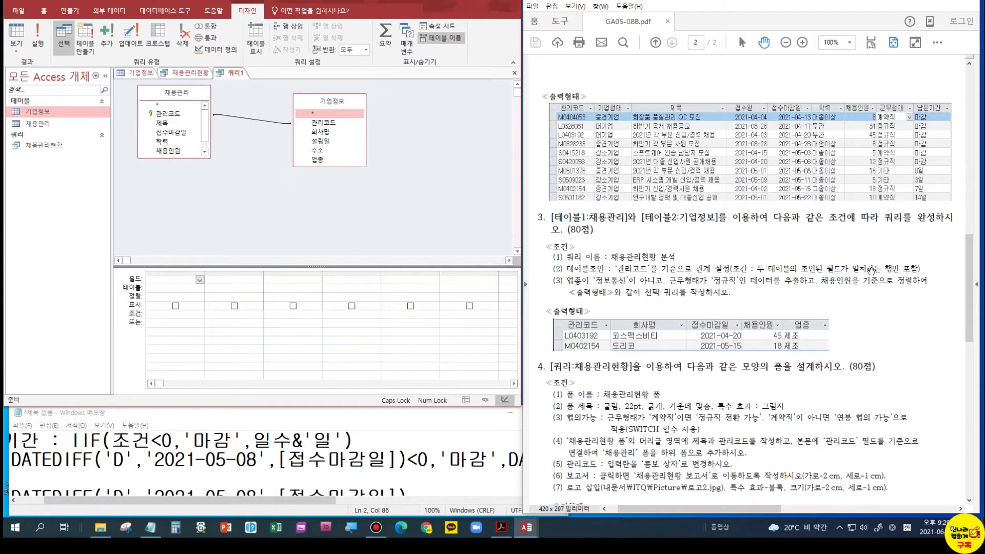
{"action": "double_click", "coordinate": [245, 123]}
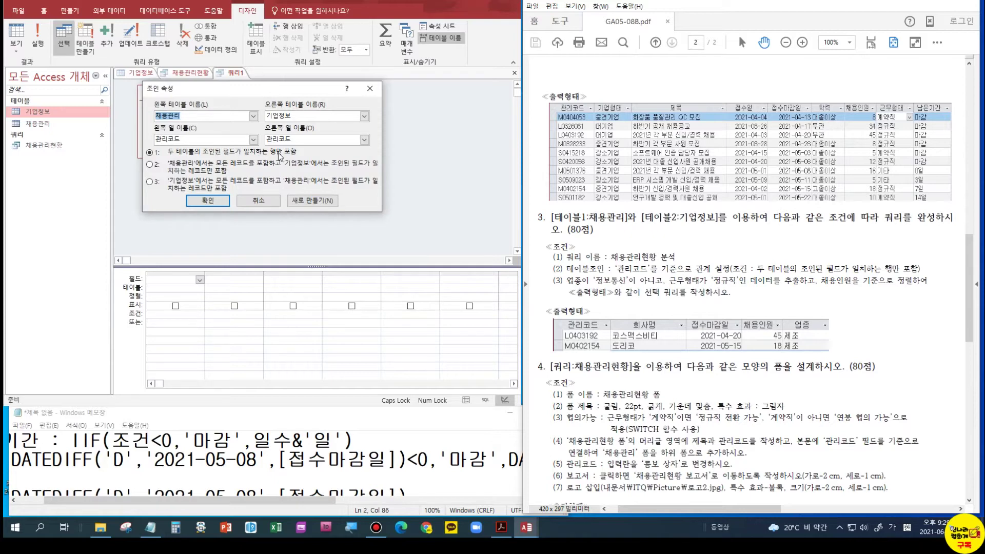
{"action": "left_click", "coordinate": [197, 201]}
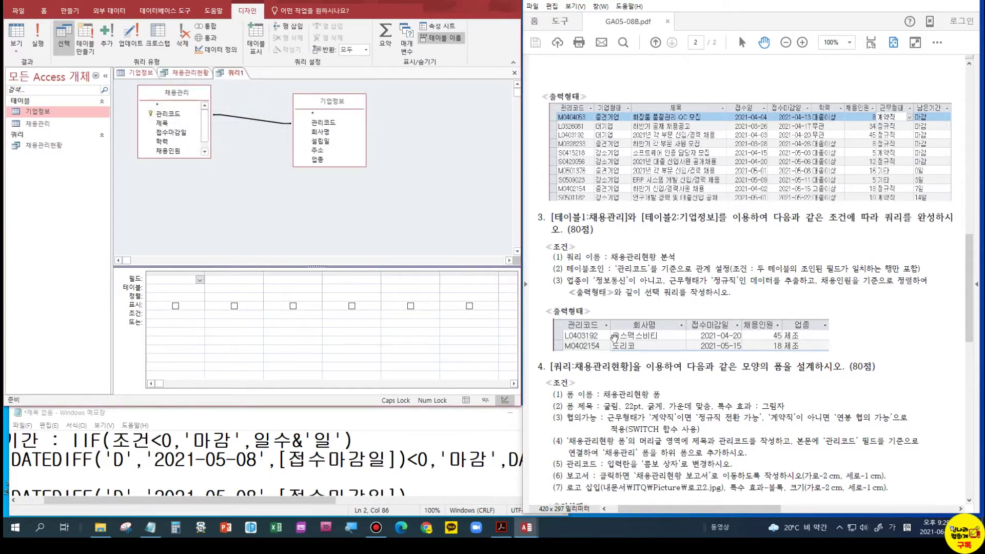
Step: Add the fields 관리코드, 회사명, 접수마감일, 채용인원 and 업종 to the query grid, enlarging both table boxes to show all fields
{"action": "double_click", "coordinate": [162, 116]}
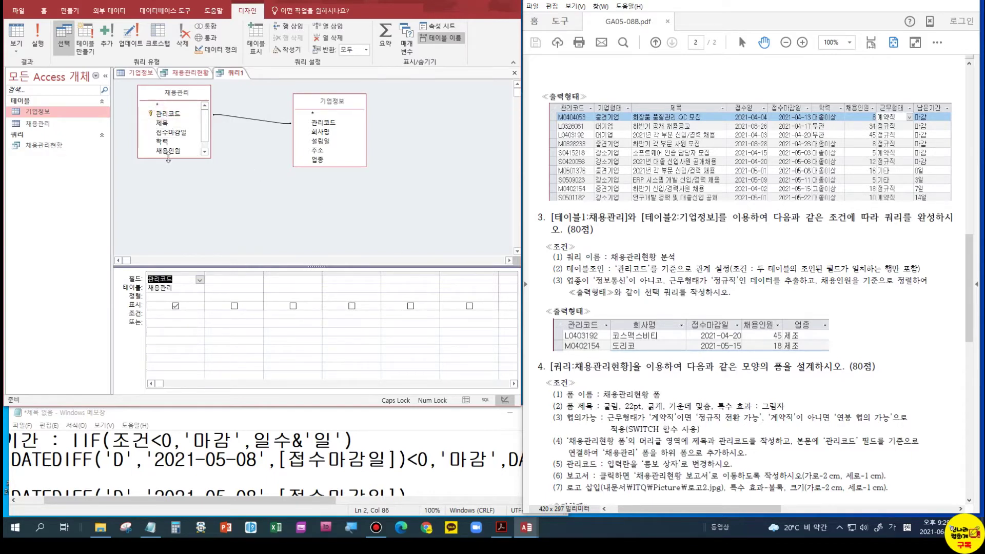
{"action": "double_click", "coordinate": [320, 132]}
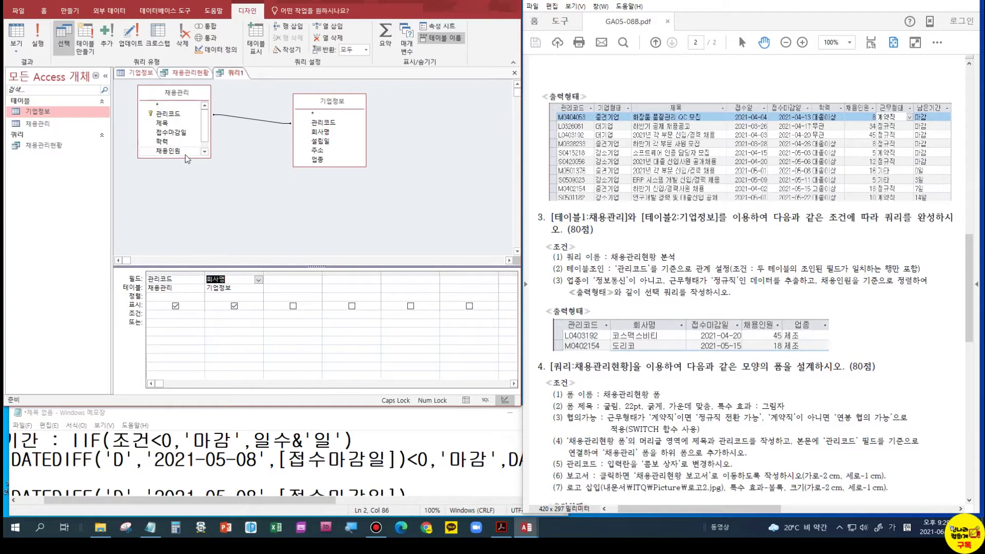
{"action": "left_click_drag", "start_coordinate": [186, 156], "coordinate": [186, 182]}
{"action": "left_click_drag", "start_coordinate": [350, 166], "coordinate": [350, 192]}
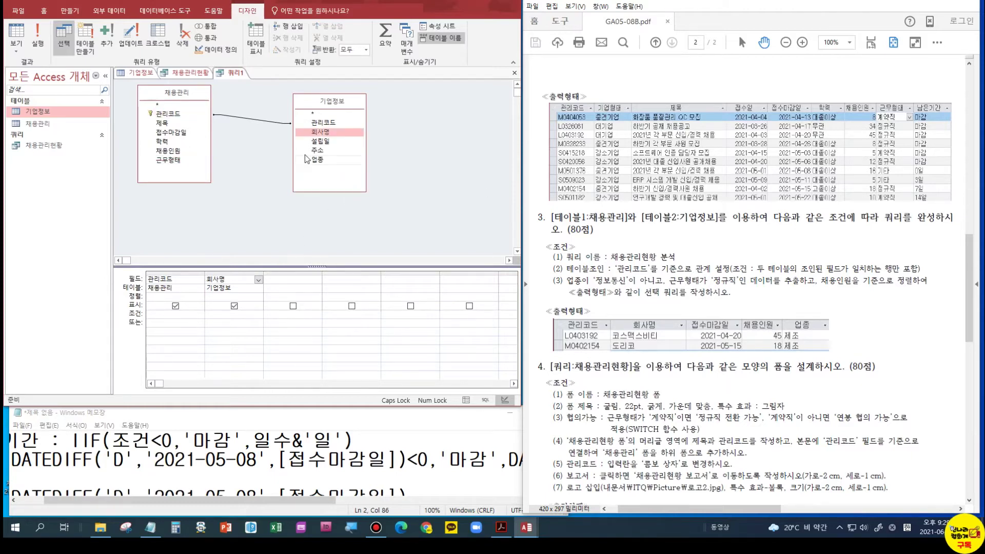
{"action": "double_click", "coordinate": [189, 134]}
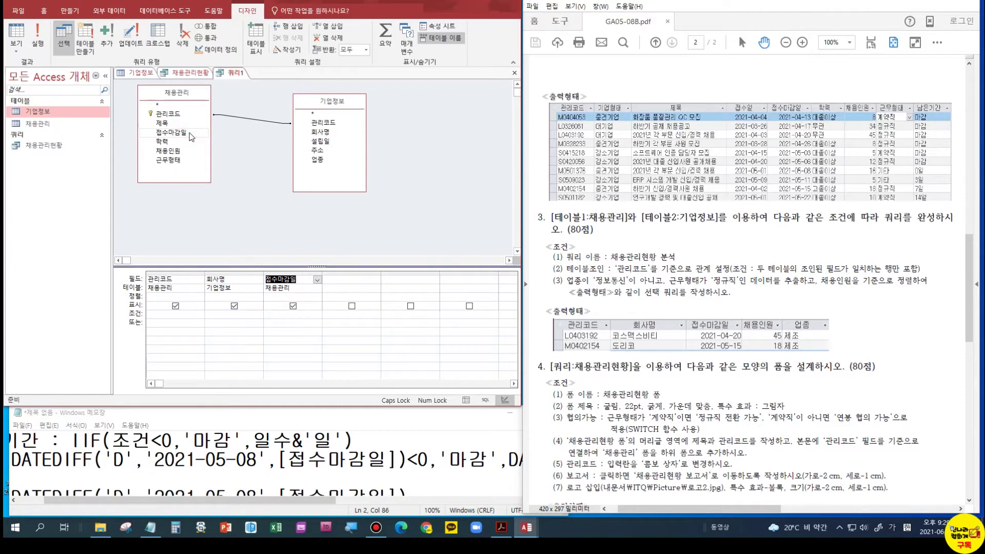
{"action": "double_click", "coordinate": [175, 151]}
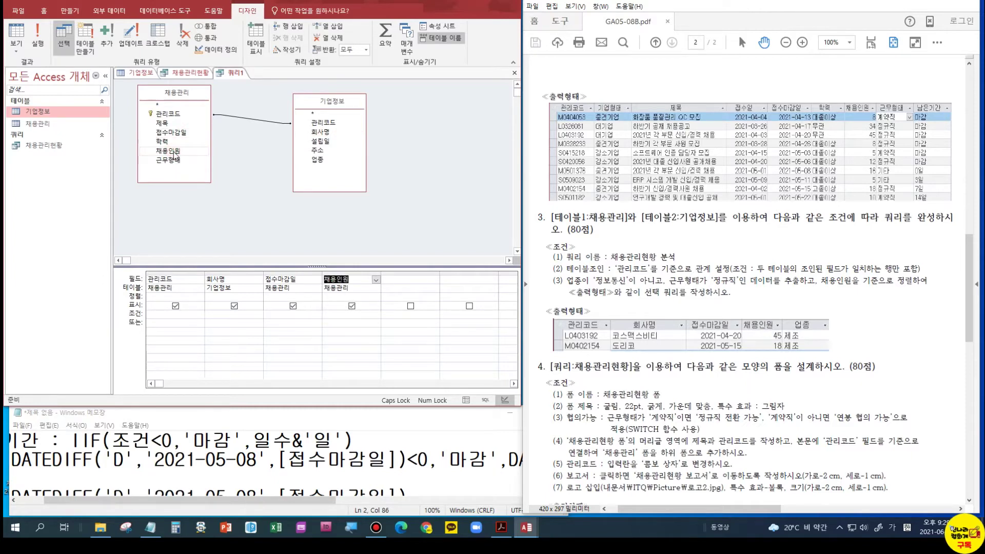
{"action": "double_click", "coordinate": [320, 160]}
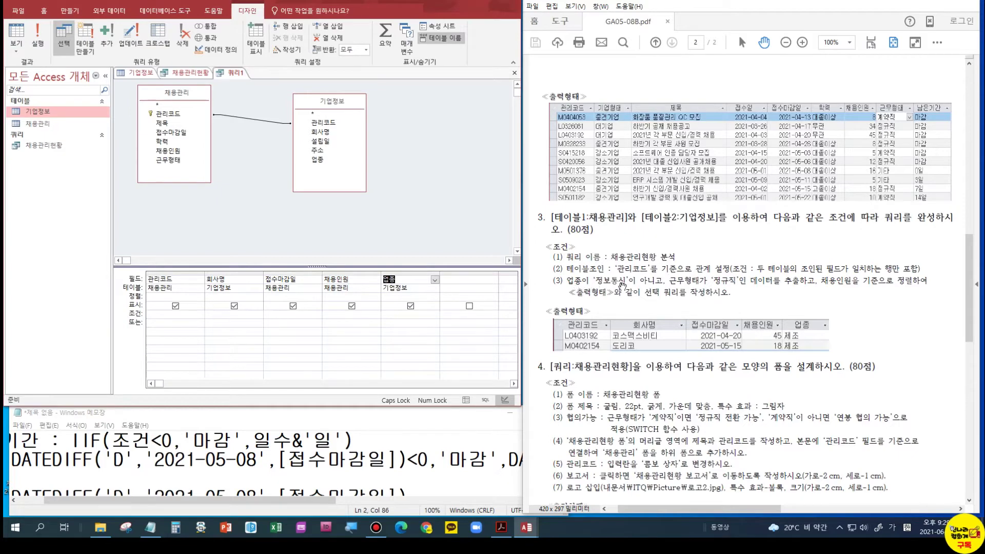
Step: Enter the criterion <>"정보통신" for the 업종 field
{"action": "left_click", "coordinate": [389, 314]}
{"action": "left_click", "coordinate": [927, 1]}
{"action": "left_click", "coordinate": [396, 314]}
{"action": "key", "text": "ctrl+1"}
{"action": "left_click", "coordinate": [396, 314]}
{"action": "mouse_move", "coordinate": [388, 328]}
{"action": "left_mouse_down"}
{"action": "mouse_move", "coordinate": [378, 369]}
{"action": "mouse_move", "coordinate": [408, 354]}
{"action": "mouse_move", "coordinate": [393, 393]}
{"action": "mouse_move", "coordinate": [408, 408]}
{"action": "left_mouse_up"}
{"action": "mouse_move", "coordinate": [365, 379]}
{"action": "left_mouse_down"}
{"action": "mouse_move", "coordinate": [384, 389]}
{"action": "mouse_move", "coordinate": [371, 406]}
{"action": "left_mouse_up"}
{"action": "key", "text": "Escape"}
{"action": "left_click", "coordinate": [428, 319]}
{"action": "type", "text": "<>\"정보통신"}
{"action": "key", "text": "Tab"}
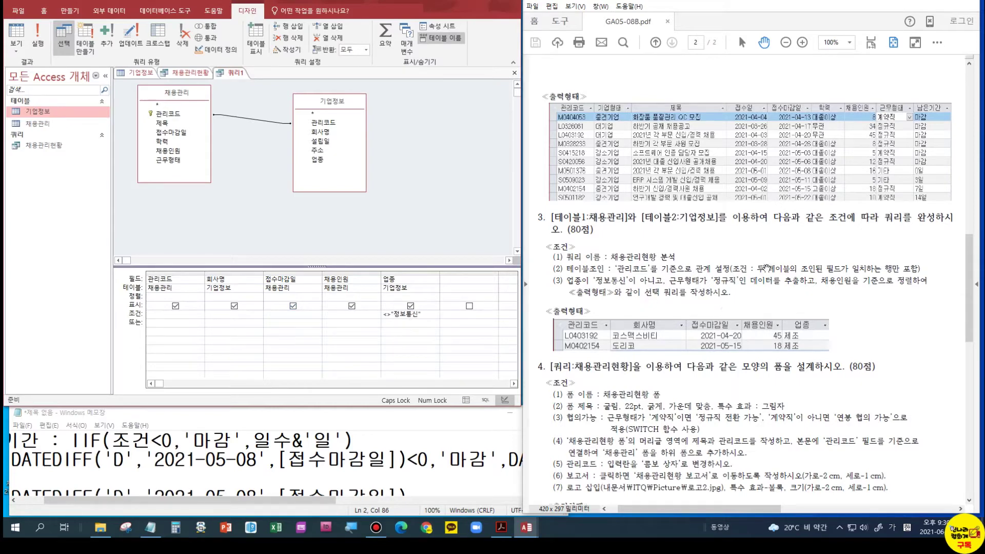
Step: Add the 근무형태 field to the grid, hide it from the output and give it the criterion 정규직
{"action": "left_click", "coordinate": [444, 280]}
{"action": "double_click", "coordinate": [173, 165]}
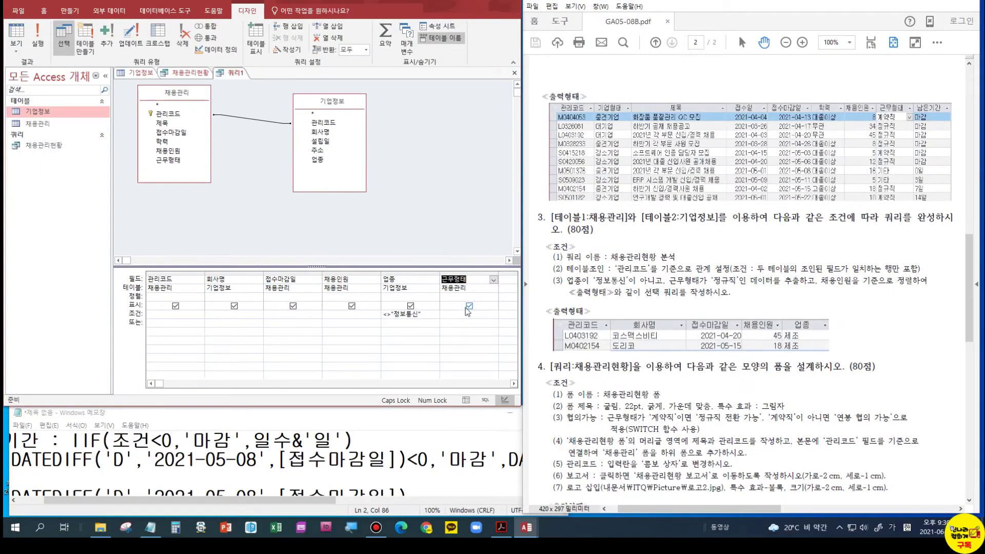
{"action": "left_click", "coordinate": [494, 298]}
{"action": "left_click", "coordinate": [463, 318]}
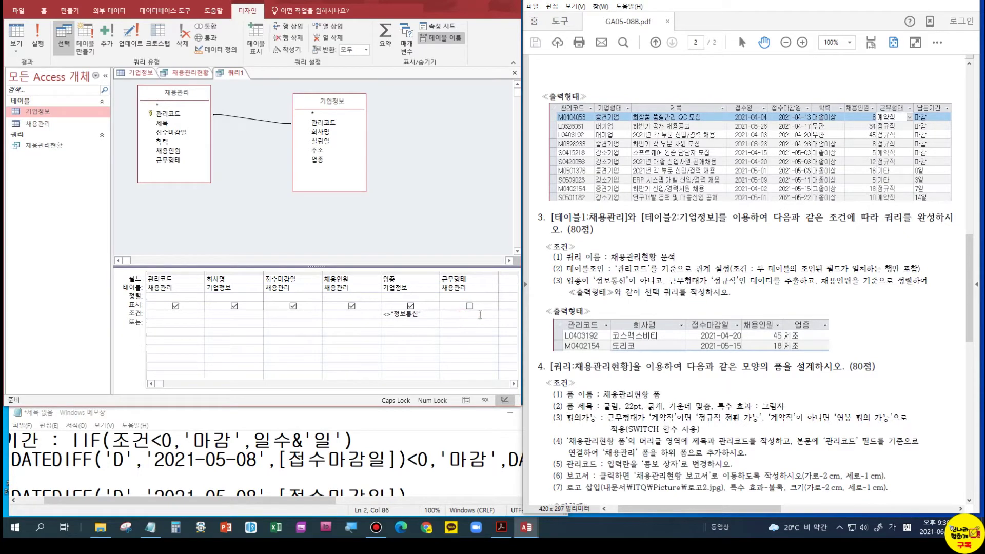
{"action": "type", "text": "정규직"}
{"action": "left_click", "coordinate": [461, 336]}
Step: Run the query and compare its 채용인원 order with the sorting condition and expected output in the PDF
{"action": "left_click", "coordinate": [19, 33]}
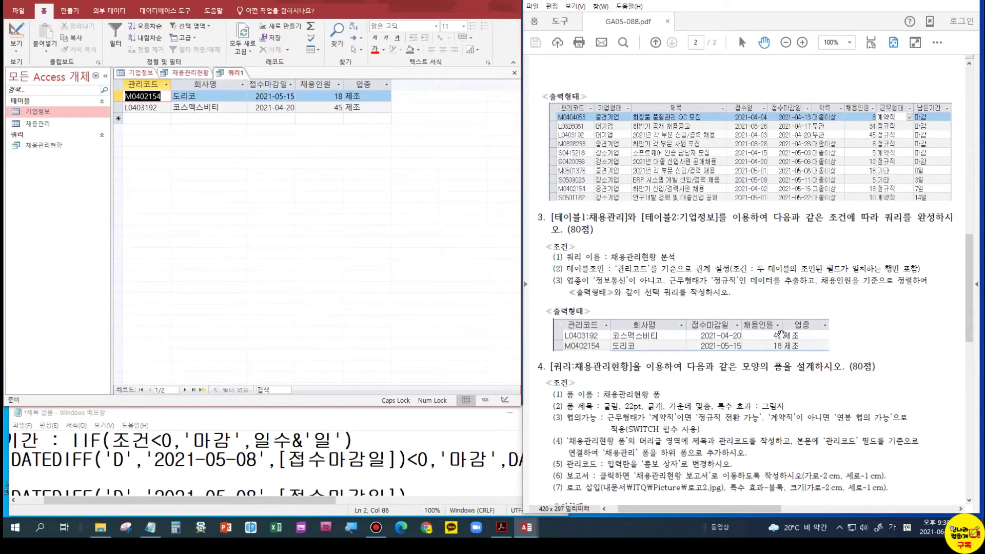
{"action": "key", "text": "ctrl+1"}
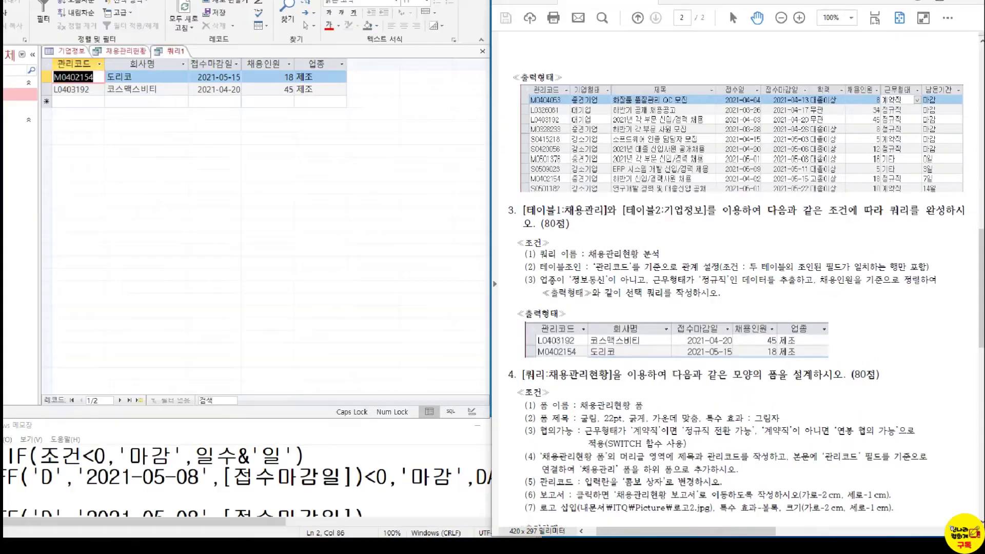
{"action": "left_click", "coordinate": [833, 284]}
{"action": "mouse_move", "coordinate": [794, 253]}
{"action": "left_mouse_down"}
{"action": "mouse_move", "coordinate": [814, 269]}
{"action": "mouse_move", "coordinate": [929, 297]}
{"action": "left_mouse_up"}
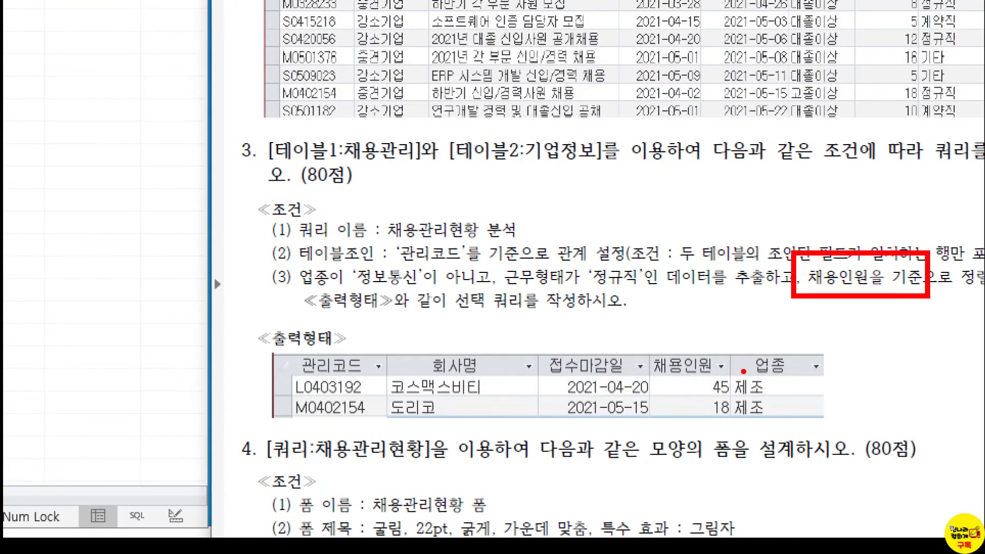
{"action": "mouse_move", "coordinate": [673, 364]}
{"action": "left_mouse_down"}
{"action": "mouse_move", "coordinate": [717, 423]}
{"action": "mouse_move", "coordinate": [734, 426]}
{"action": "left_mouse_up"}
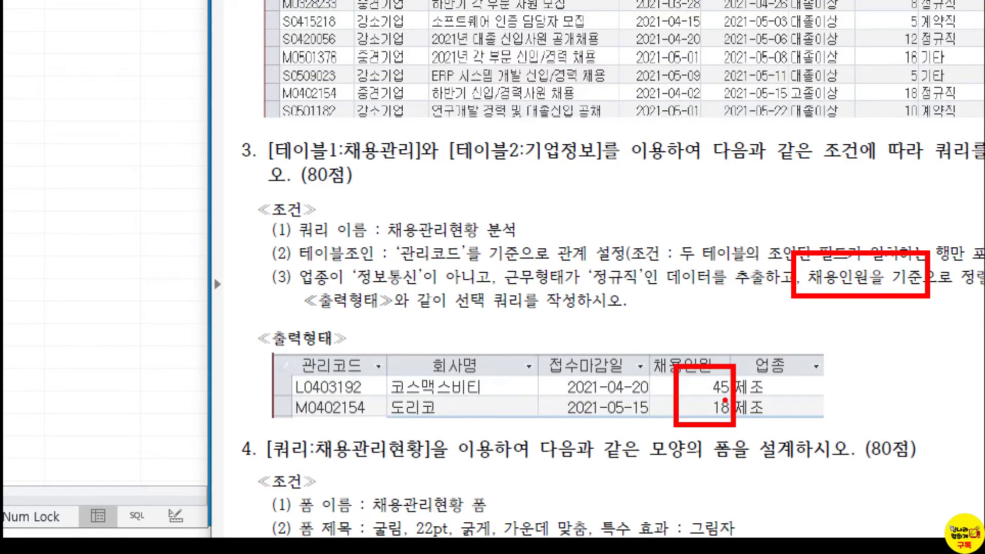
{"action": "key", "text": "Escape"}
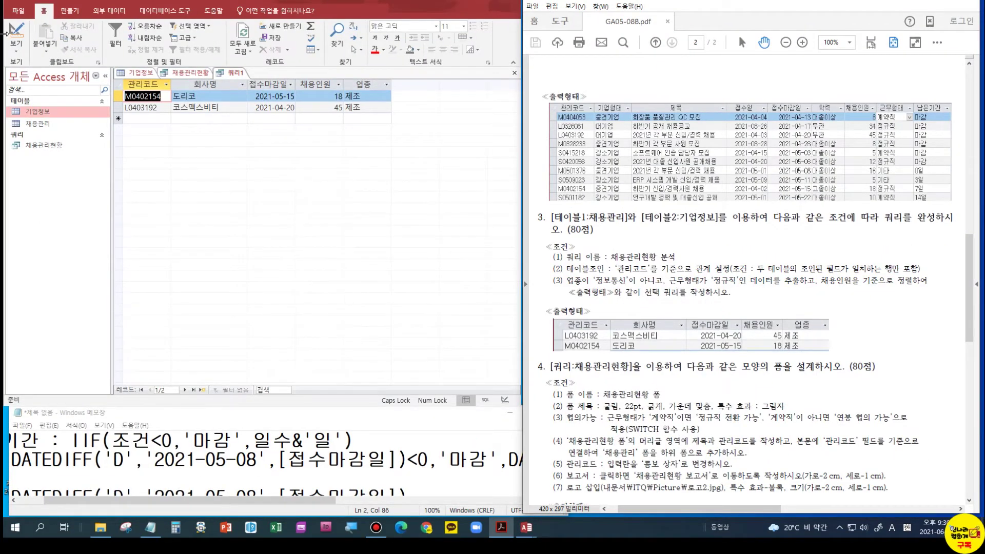
Step: Save the new query under the name 채용관리현황 분석
{"action": "right_click", "coordinate": [225, 76]}
{"action": "left_click", "coordinate": [241, 78]}
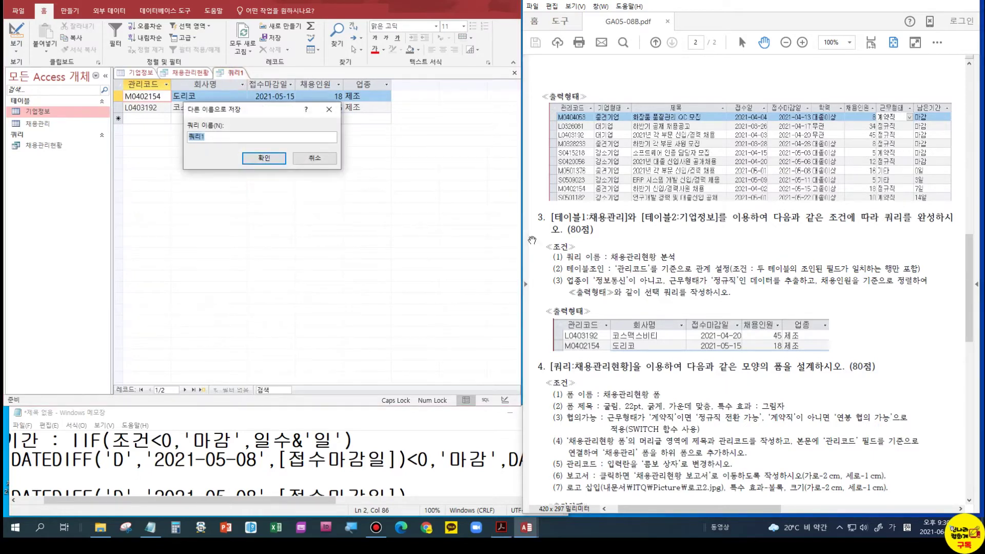
{"action": "type", "text": "채용관리현황 분석"}
{"action": "left_click", "coordinate": [272, 160]}
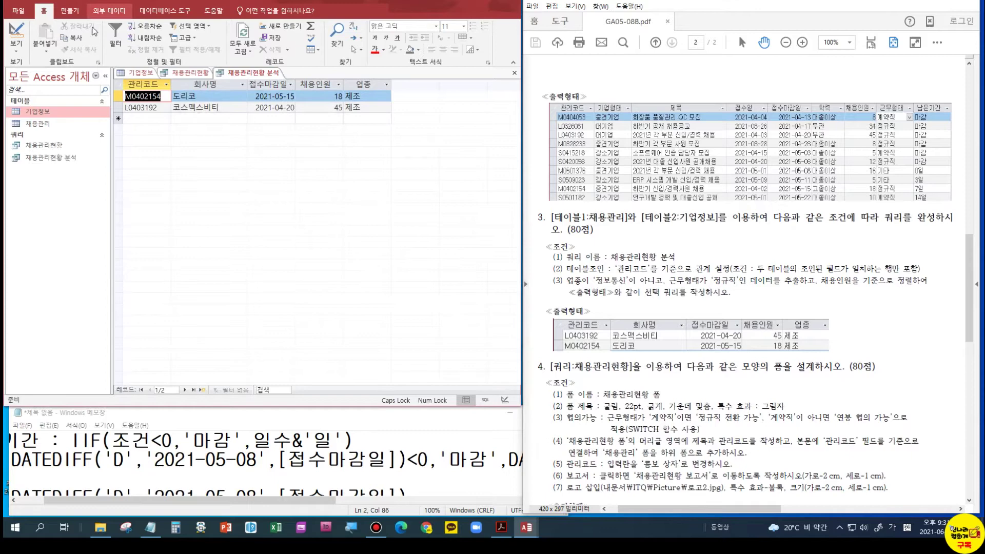
Step: Sort the 채용인원 field of the 채용관리현황 분석 query in descending order and show the result as a datasheet
{"action": "left_click", "coordinate": [16, 46]}
{"action": "left_click", "coordinate": [20, 112]}
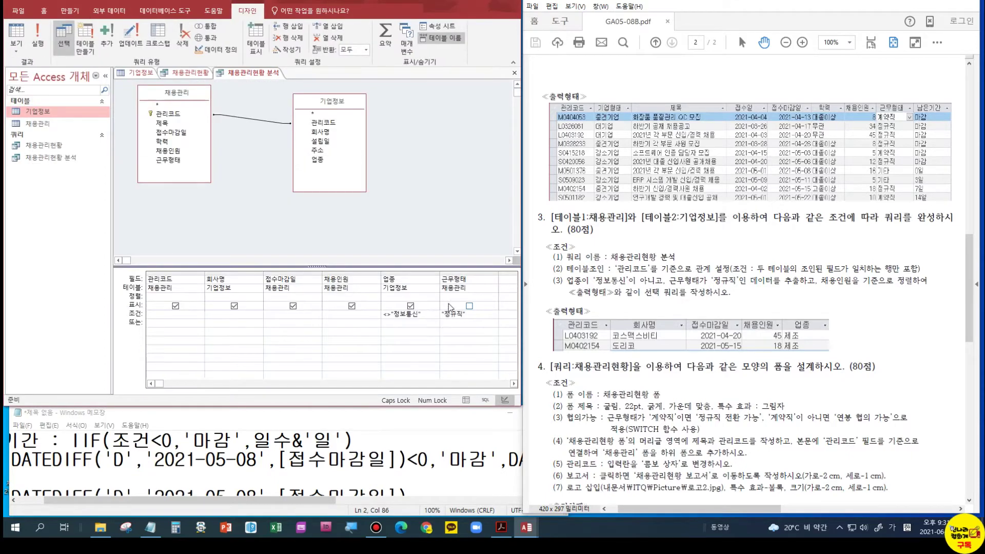
{"action": "left_click", "coordinate": [351, 296]}
{"action": "left_click", "coordinate": [376, 297]}
{"action": "left_click", "coordinate": [352, 309]}
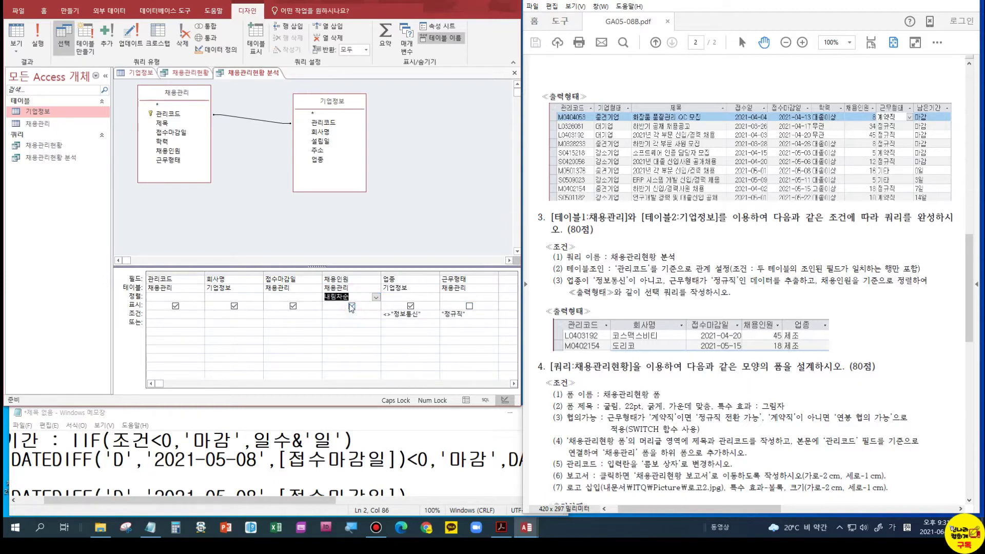
{"action": "left_click", "coordinate": [337, 320]}
{"action": "left_click", "coordinate": [21, 40]}
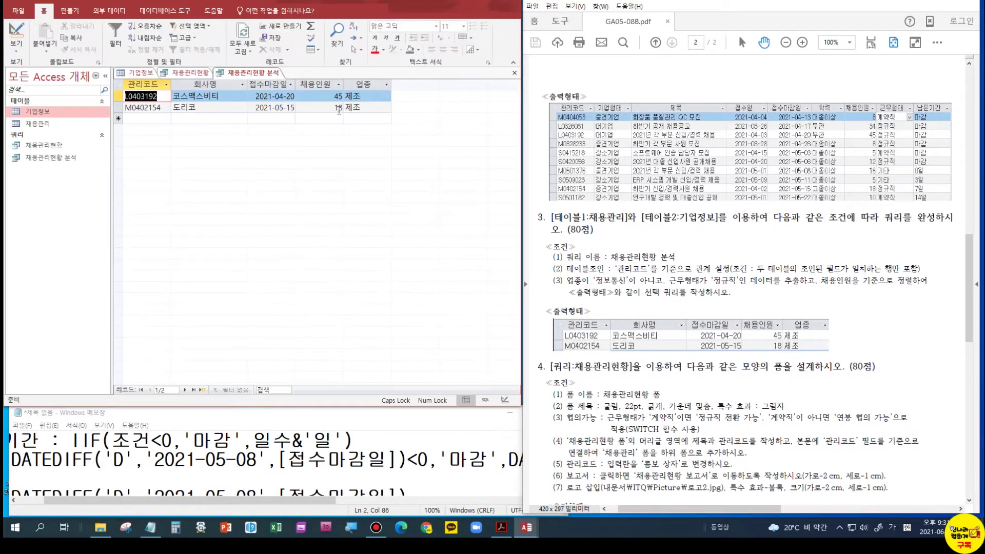
Step: Close the open 채용관리현황 분석 and 채용관리현황 queries and the 기업정보 table
{"action": "right_click", "coordinate": [271, 74]}
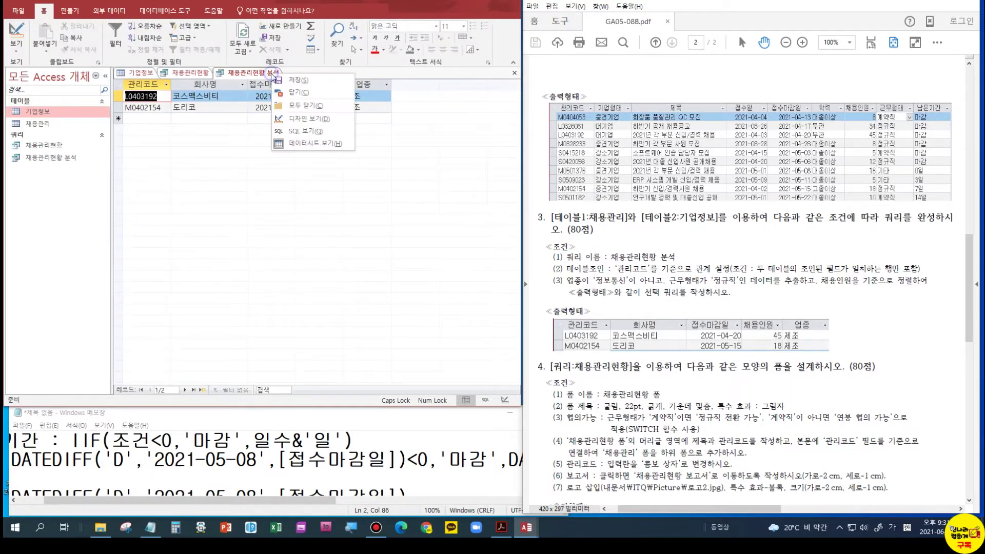
{"action": "left_click", "coordinate": [274, 97]}
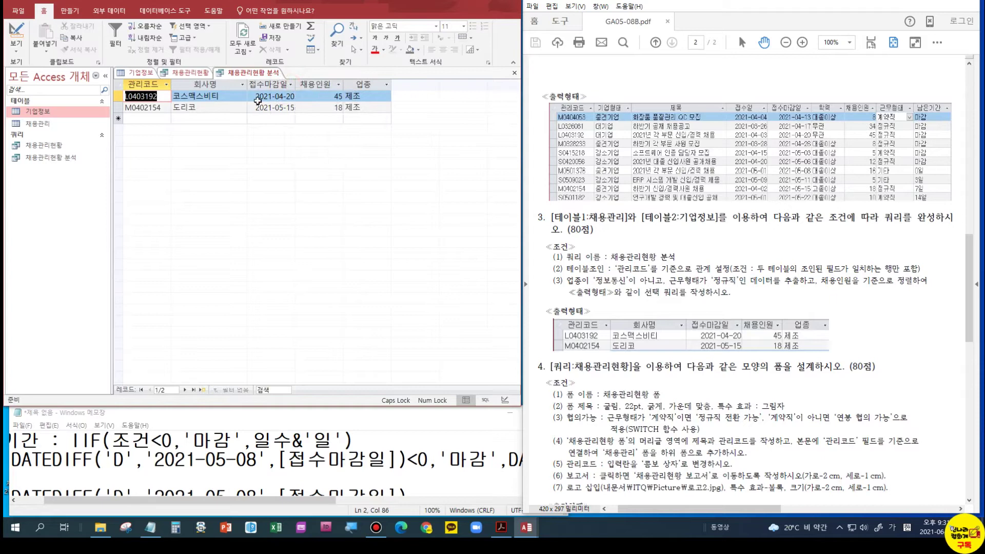
{"action": "right_click", "coordinate": [264, 77]}
{"action": "left_click", "coordinate": [277, 97]}
{"action": "right_click", "coordinate": [206, 73]}
{"action": "left_click", "coordinate": [226, 92]}
{"action": "right_click", "coordinate": [146, 75]}
{"action": "left_click", "coordinate": [172, 96]}
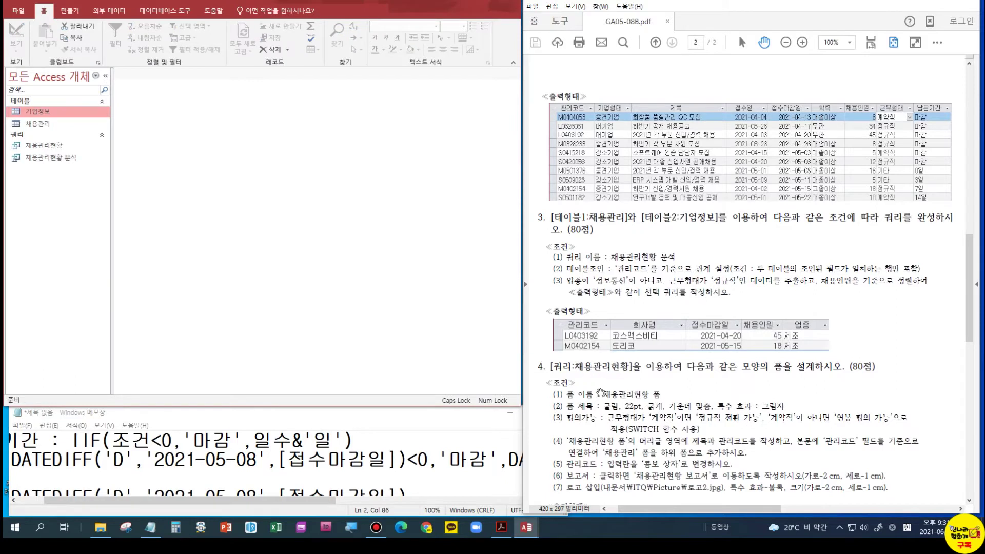
Step: Start the Form Wizard, allowing its content to open, and choose the 채용관리현황 query as the record source
{"action": "scroll", "coordinate": [603, 378], "scroll_direction": "down", "scroll_amount": 1}
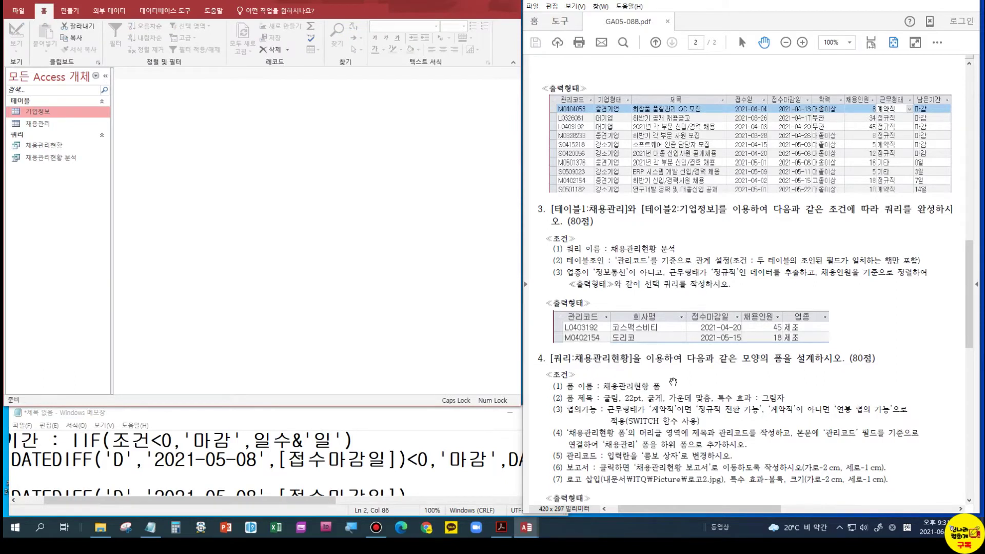
{"action": "left_click", "coordinate": [67, 11]}
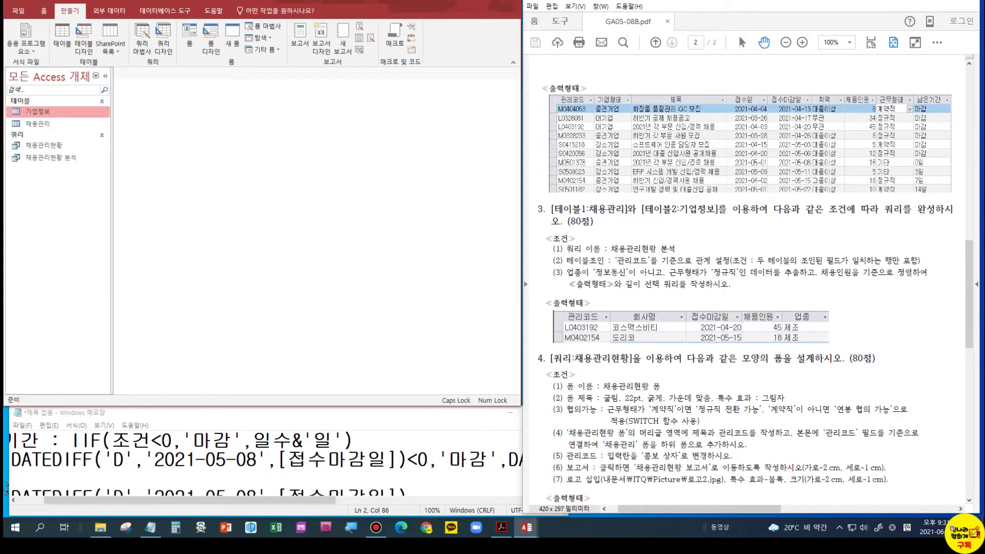
{"action": "left_click_drag", "start_coordinate": [977, 340], "coordinate": [982, 466]}
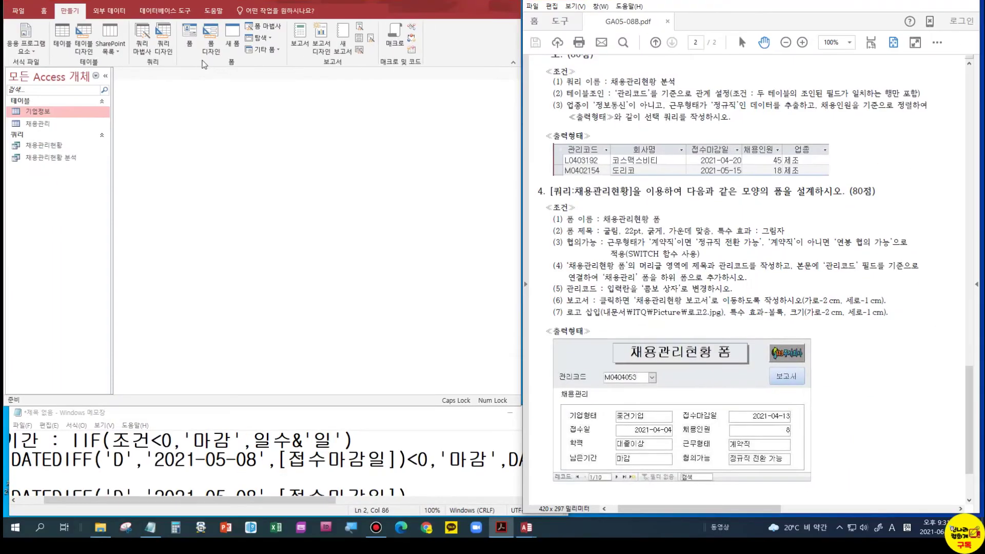
{"action": "left_click", "coordinate": [270, 27]}
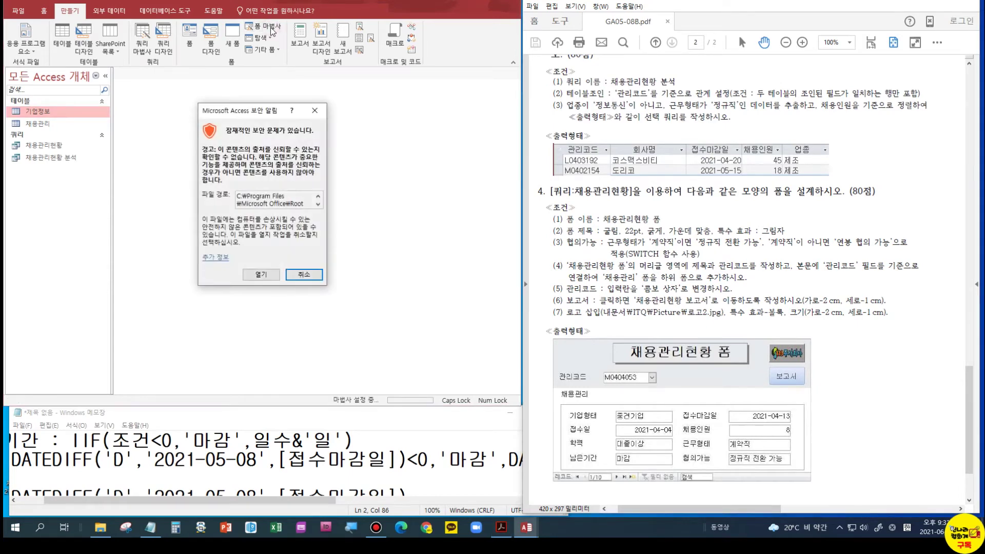
{"action": "left_click", "coordinate": [256, 274]}
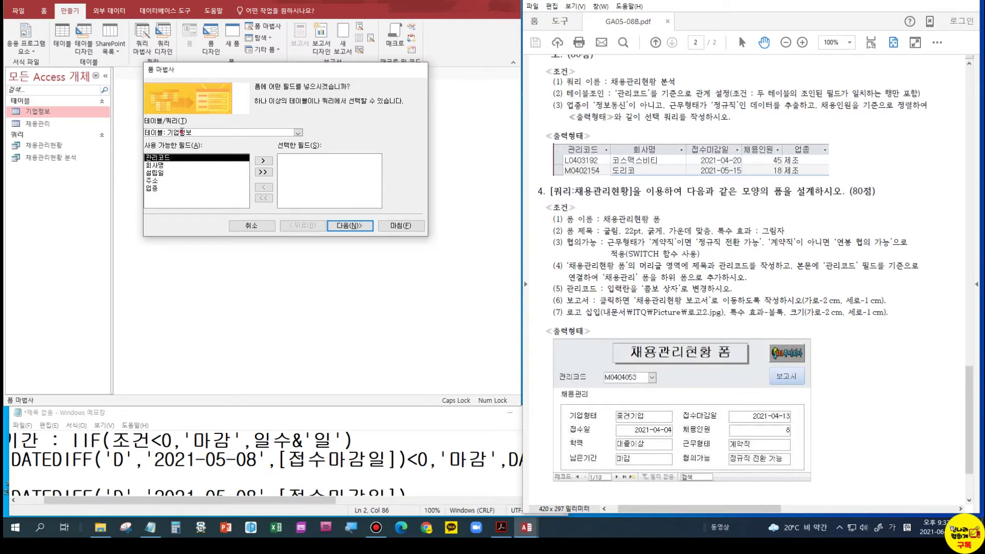
{"action": "left_click", "coordinate": [298, 133]}
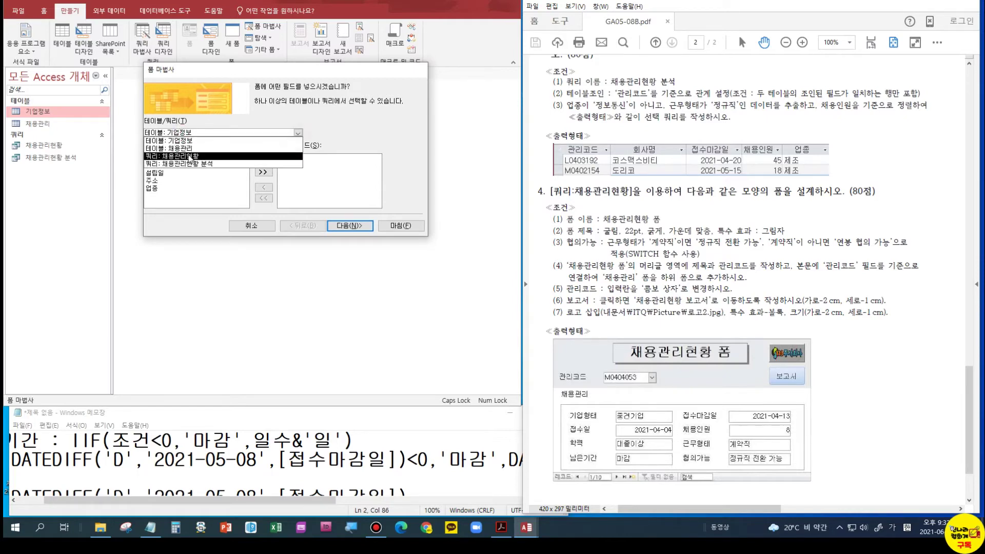
{"action": "left_click", "coordinate": [190, 156]}
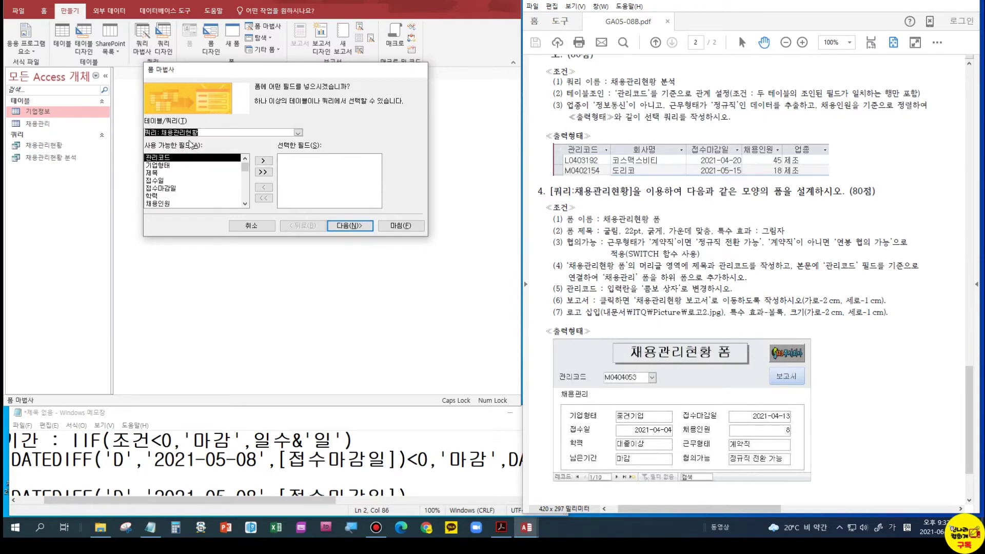
Step: Add the fields 기업형태, 접수마감일, 접수일, 채용인원, 학력, 근무형태 and 남은기간 to the form, in that order
{"action": "left_click", "coordinate": [172, 165]}
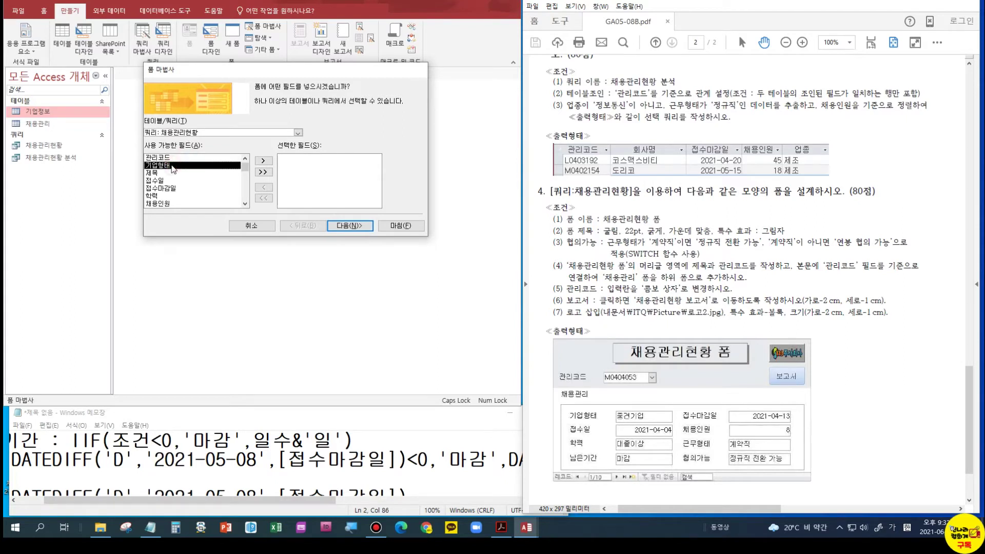
{"action": "double_click", "coordinate": [173, 165]}
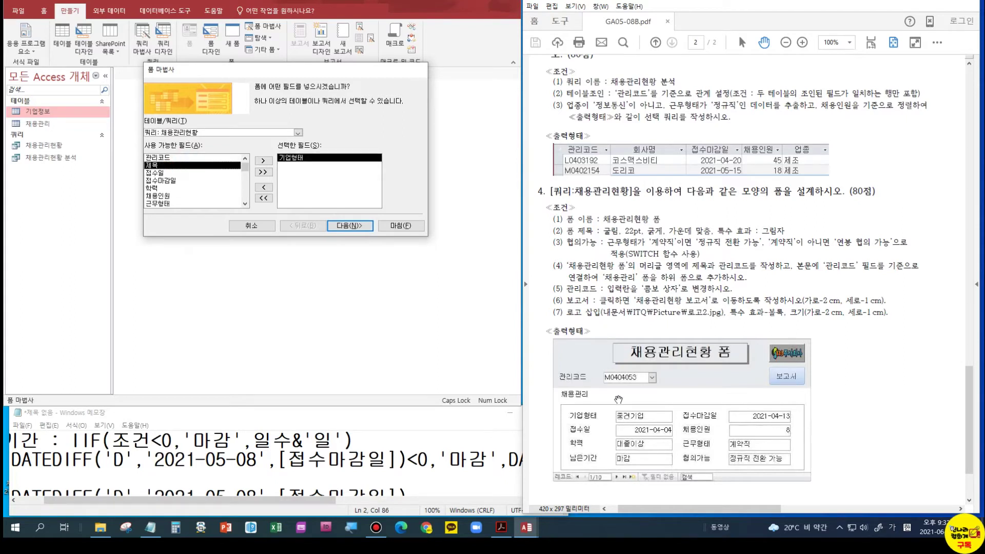
{"action": "double_click", "coordinate": [167, 180]}
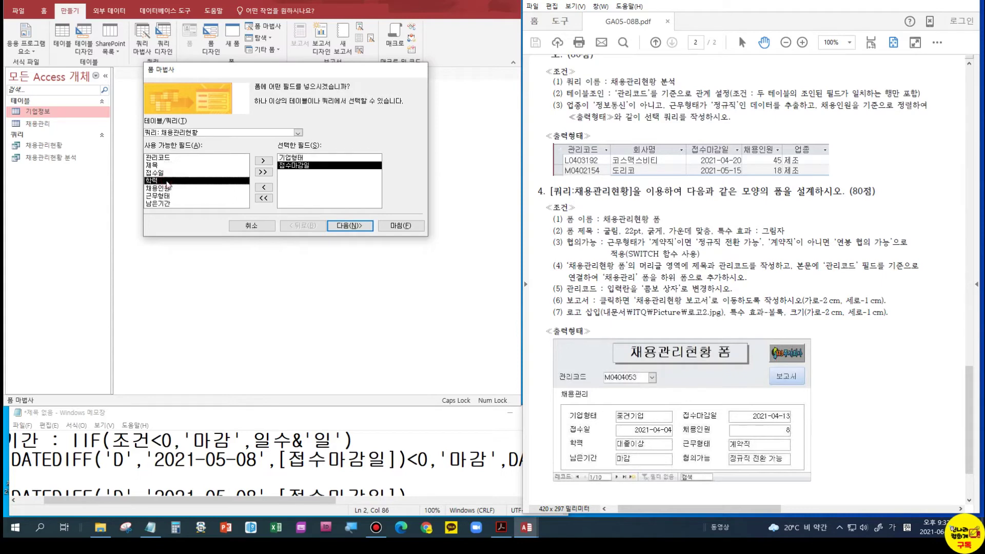
{"action": "double_click", "coordinate": [167, 174]}
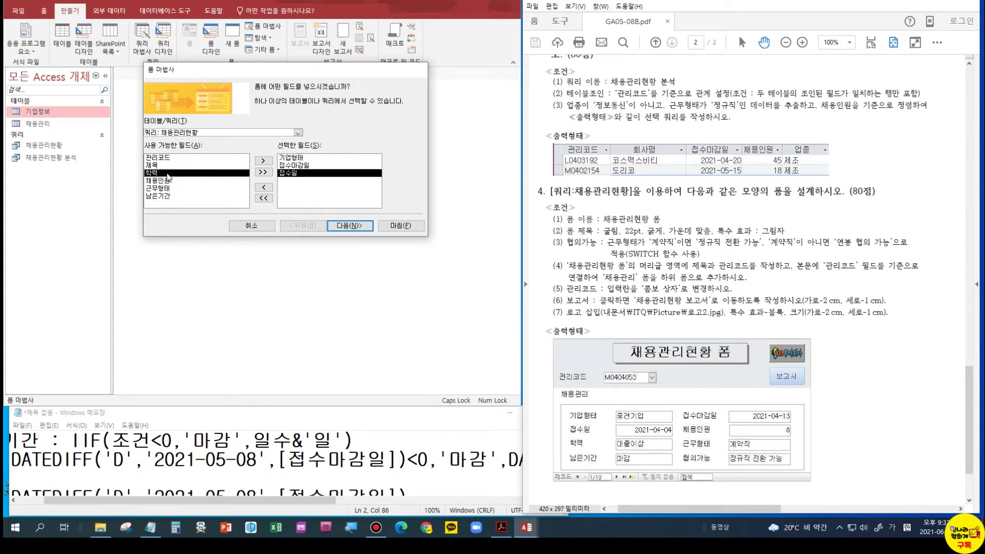
{"action": "double_click", "coordinate": [162, 181]}
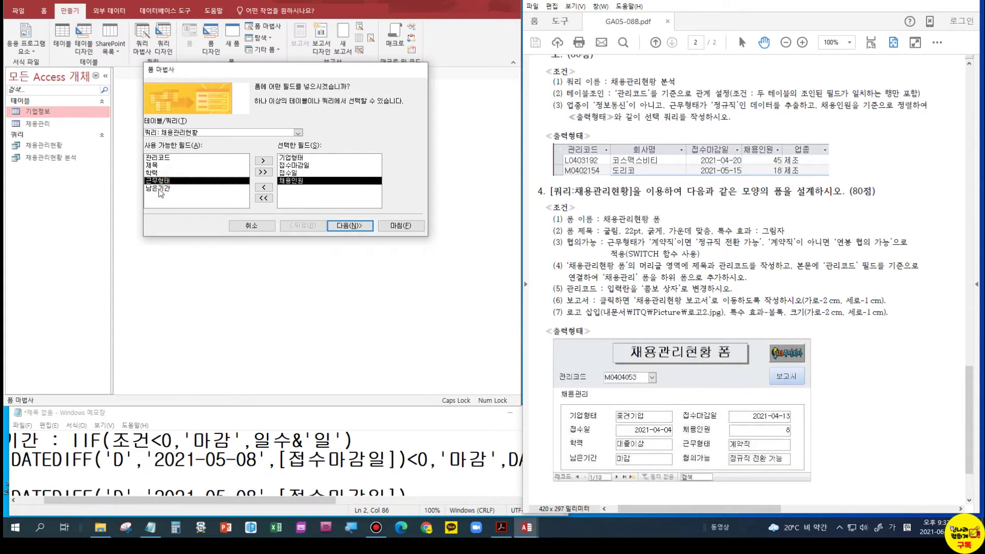
{"action": "double_click", "coordinate": [163, 165]}
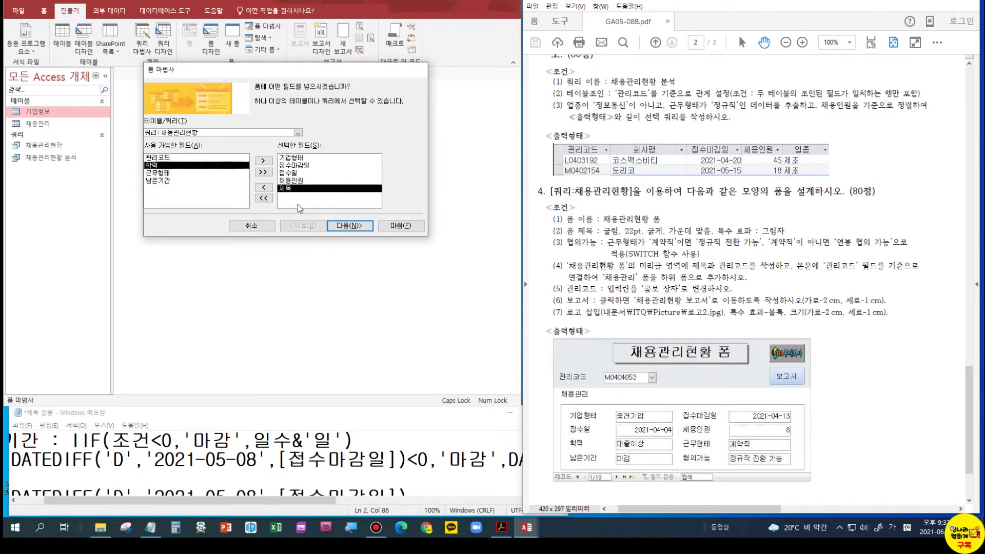
{"action": "left_click", "coordinate": [264, 187]}
{"action": "double_click", "coordinate": [182, 175]}
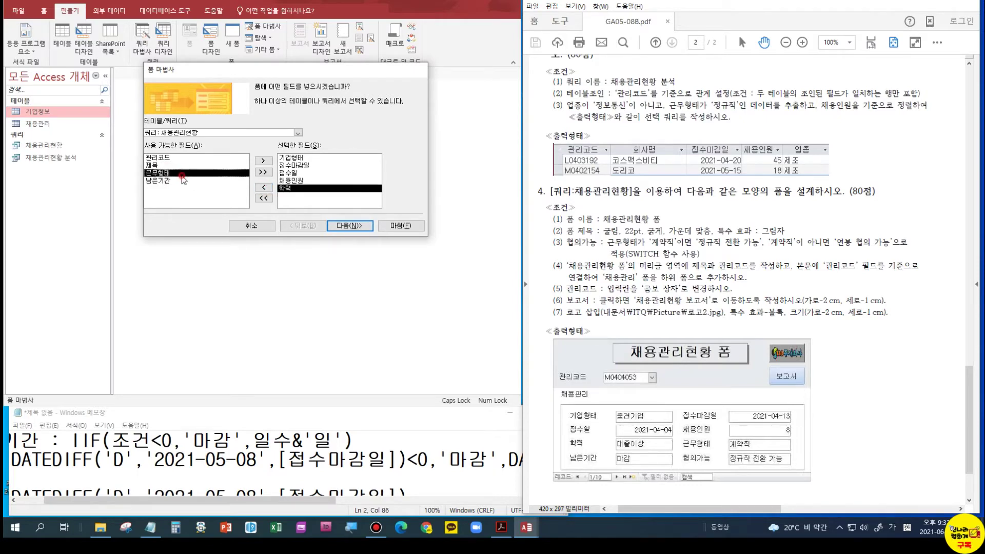
{"action": "double_click", "coordinate": [183, 175]}
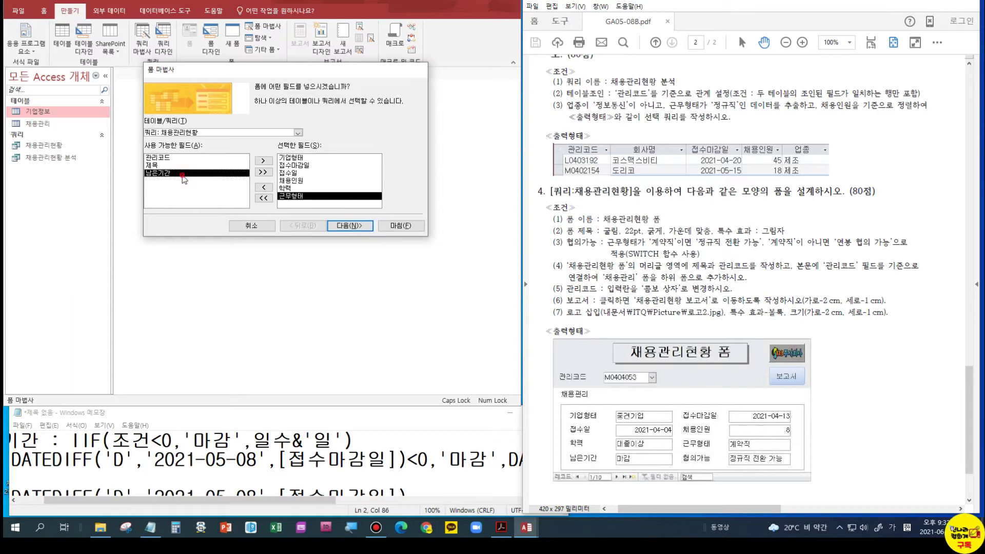
{"action": "double_click", "coordinate": [183, 175]}
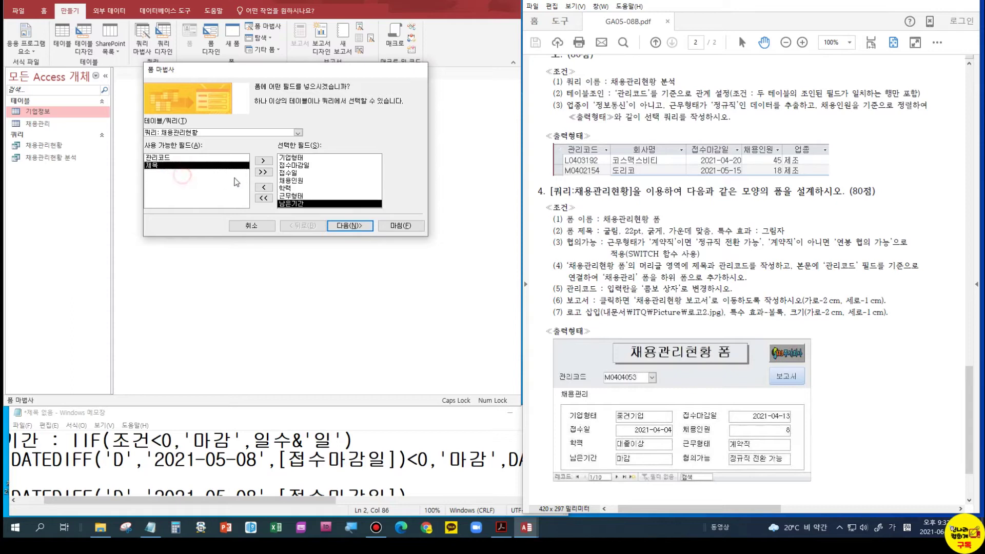
Step: Keep the columnar layout, title the form 채용관리현황 폼 and finish the wizard by opening the form for design changes
{"action": "left_click", "coordinate": [361, 227]}
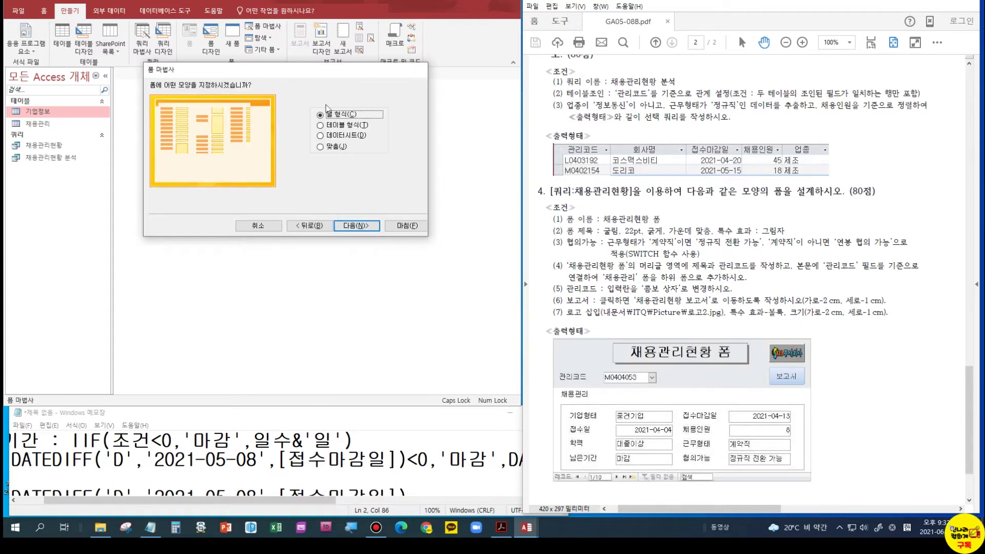
{"action": "left_click", "coordinate": [360, 226]}
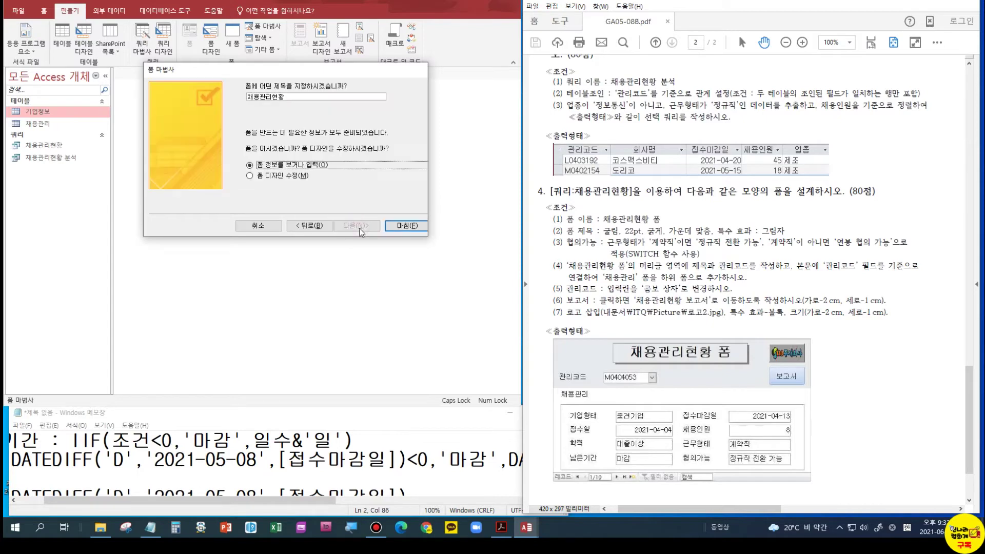
{"action": "left_click_drag", "start_coordinate": [283, 96], "coordinate": [247, 97]}
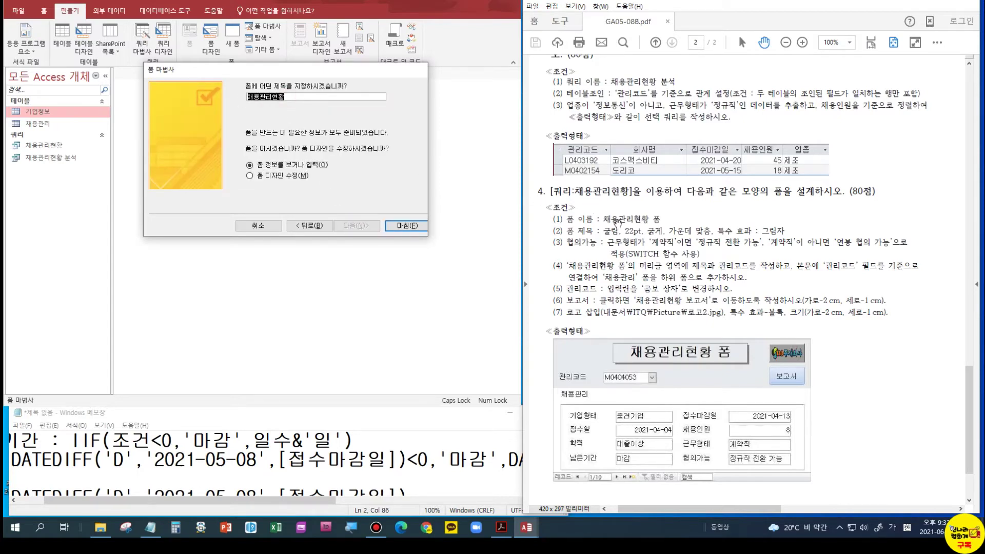
{"action": "left_click", "coordinate": [294, 96]}
{"action": "left_click", "coordinate": [250, 175]}
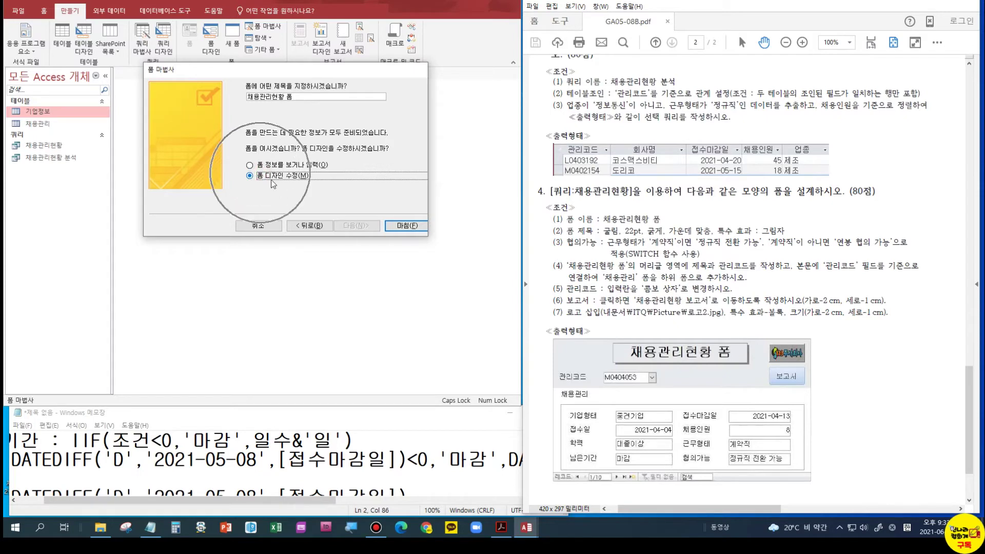
{"action": "left_click", "coordinate": [414, 226]}
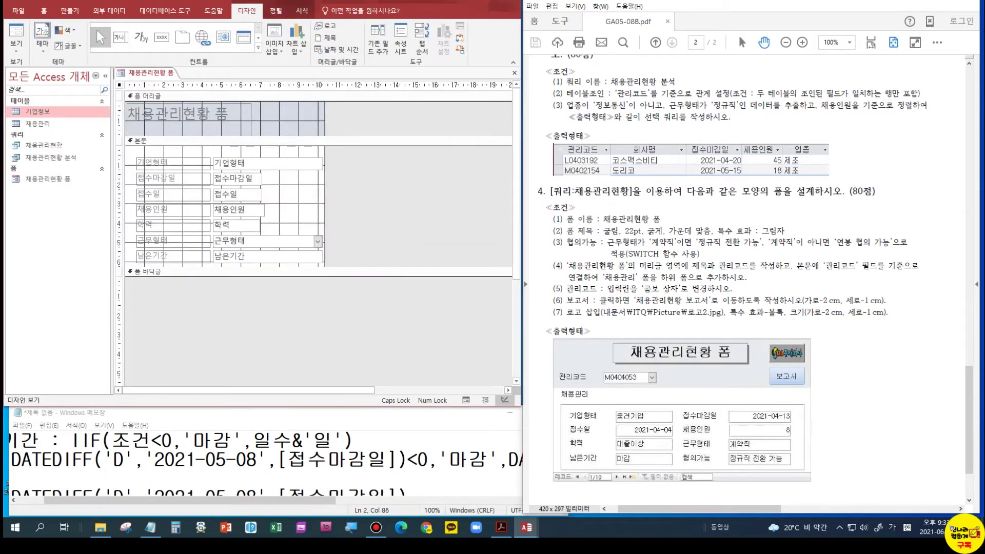
Step: Delete the form header and footer sections and widen the detail section to about 16.5 cm
{"action": "right_click", "coordinate": [155, 97]}
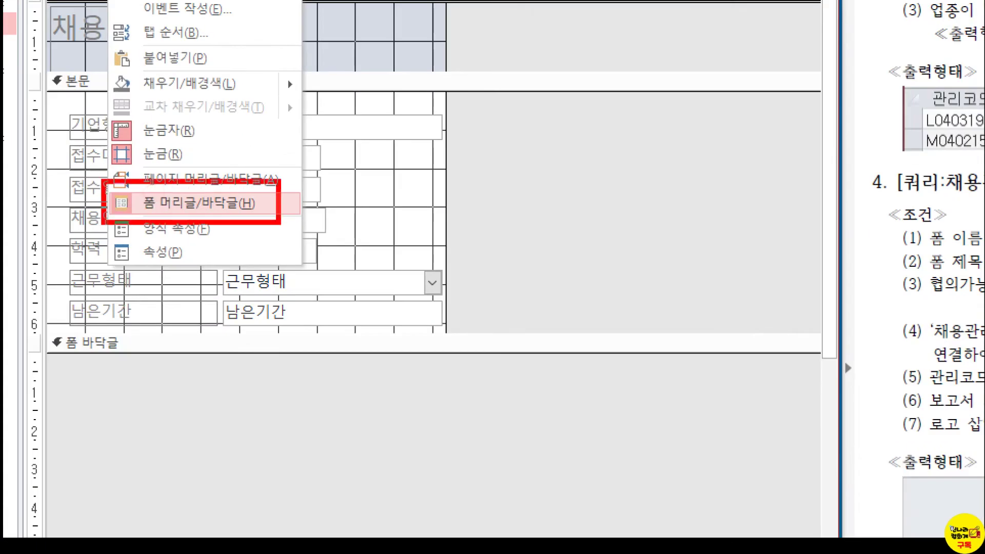
{"action": "left_click_drag", "start_coordinate": [110, 204], "coordinate": [132, 188]}
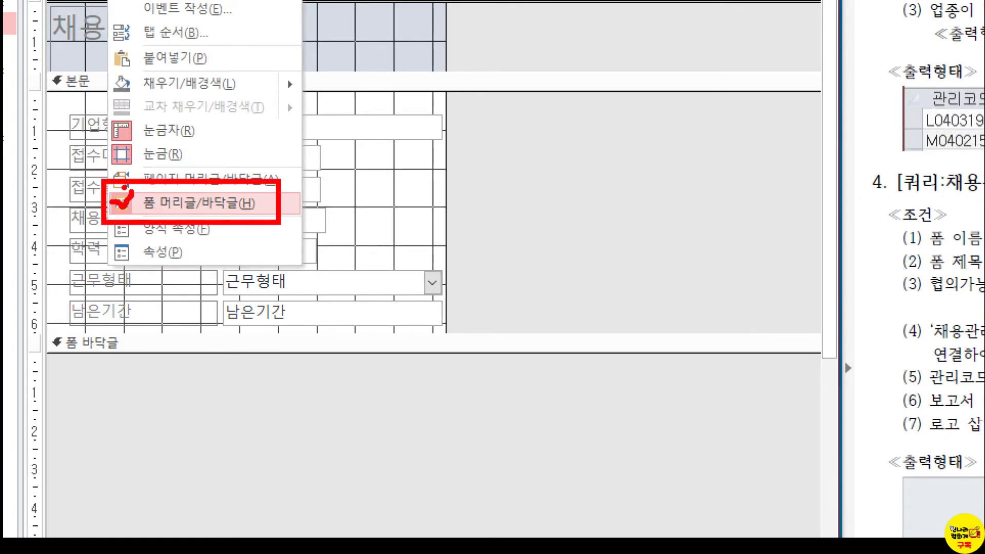
{"action": "key", "text": "Escape"}
{"action": "right_click", "coordinate": [176, 97]}
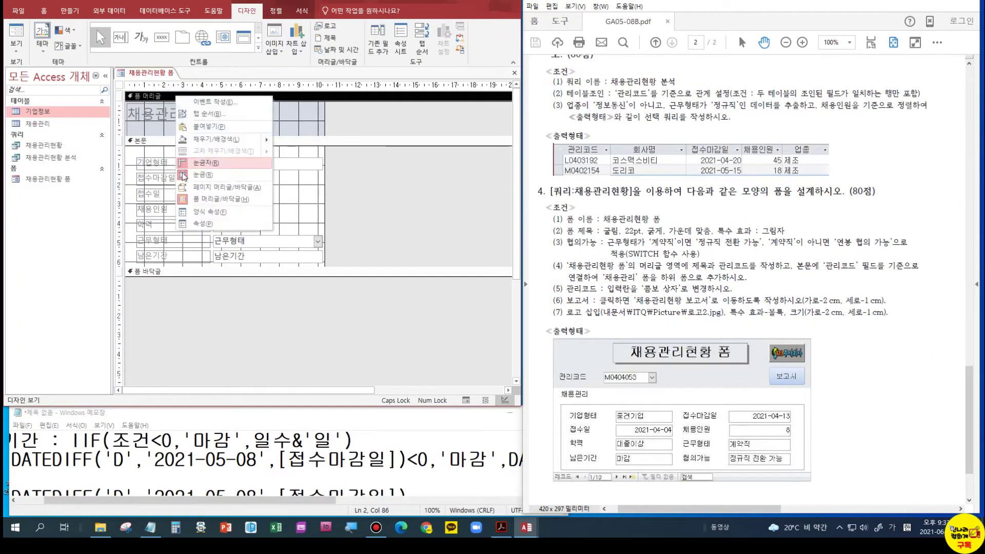
{"action": "left_click", "coordinate": [182, 200]}
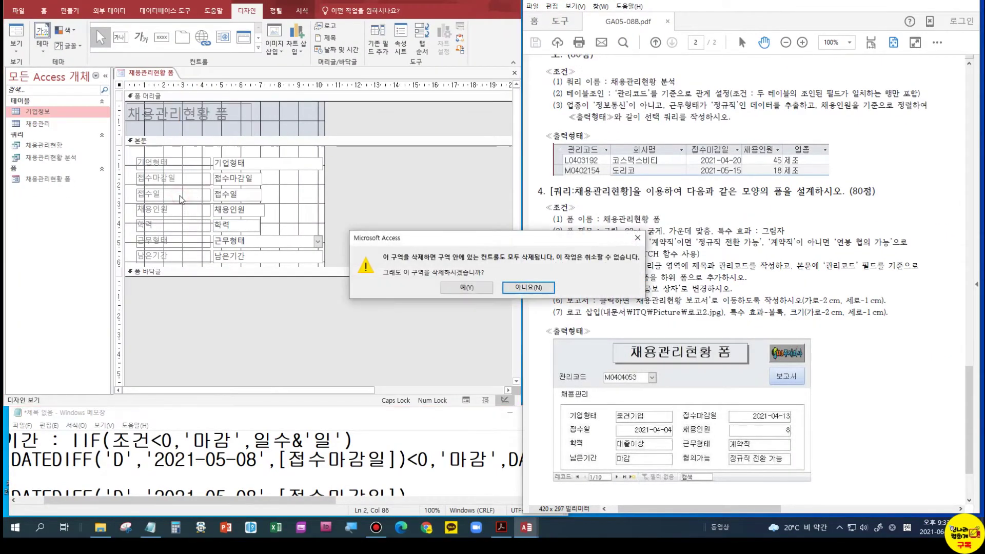
{"action": "left_click", "coordinate": [477, 299]}
{"action": "left_click_drag", "start_coordinate": [325, 153], "coordinate": [445, 172]}
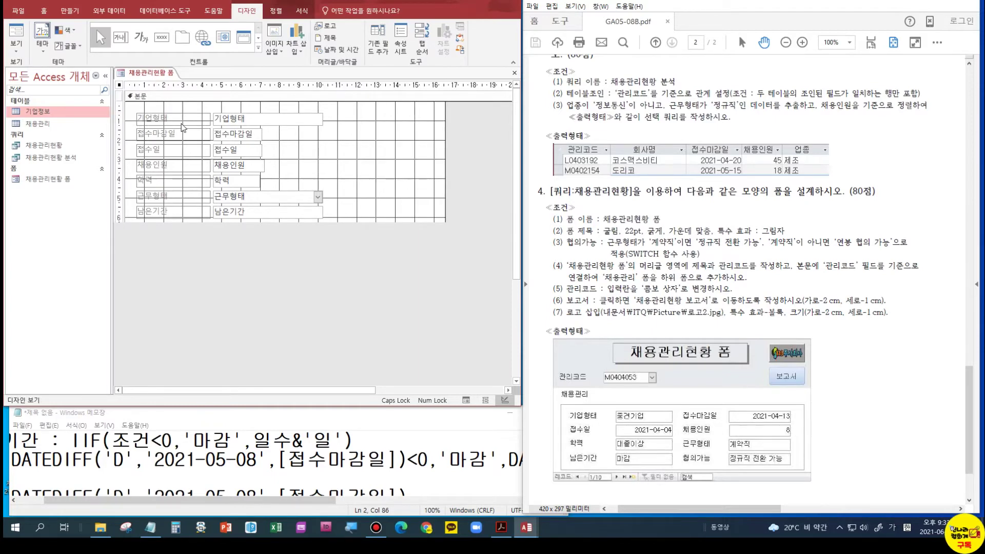
Step: Try matching the heights of the seven field controls from 기업형태 to 남은기간, first to the tallest and then to the shortest
{"action": "left_click", "coordinate": [248, 119]}
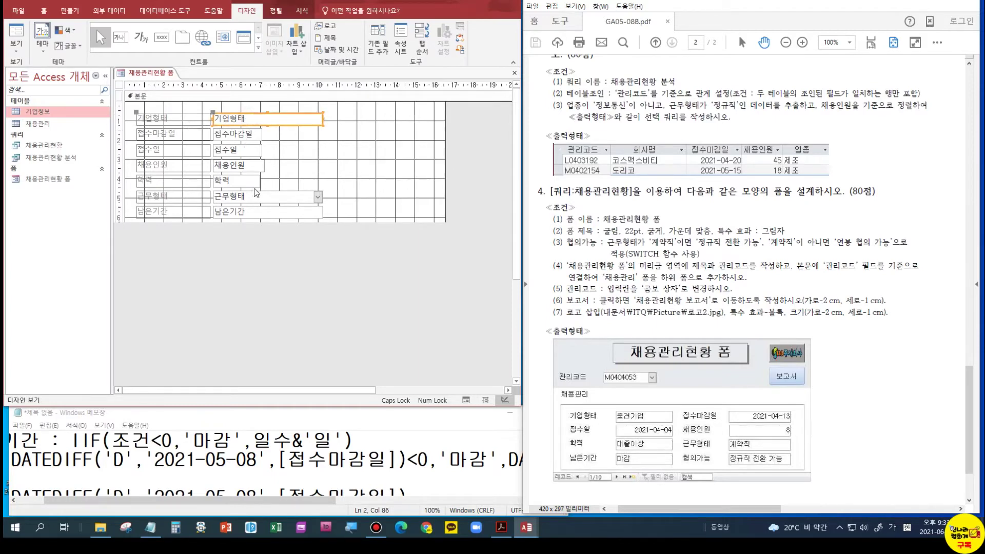
{"action": "left_click", "coordinate": [250, 135], "text": "shift"}
{"action": "left_click", "coordinate": [247, 149], "text": "shift"}
{"action": "left_click", "coordinate": [246, 165], "text": "shift"}
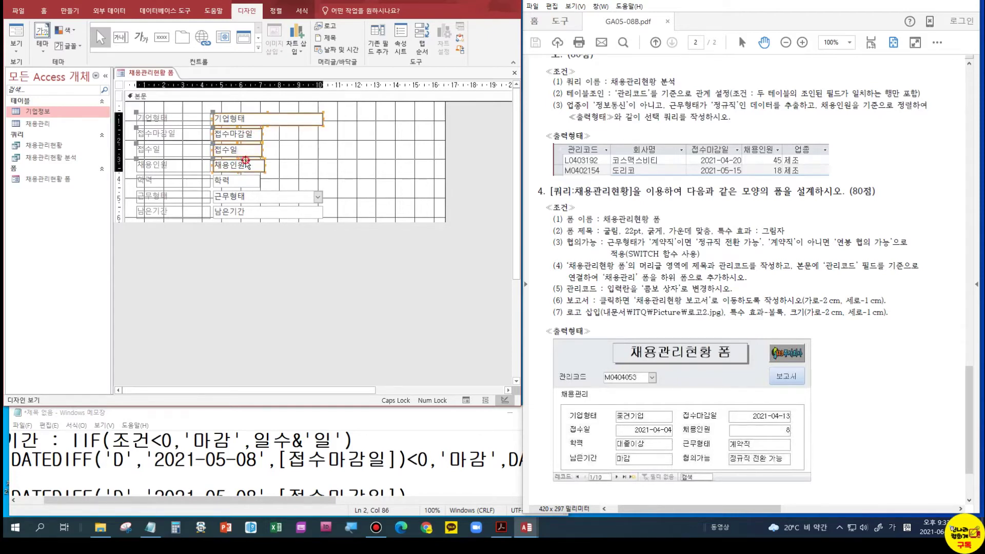
{"action": "left_click", "coordinate": [245, 180], "text": "shift"}
{"action": "left_click", "coordinate": [243, 195], "text": "shift"}
{"action": "left_click", "coordinate": [245, 209], "text": "shift"}
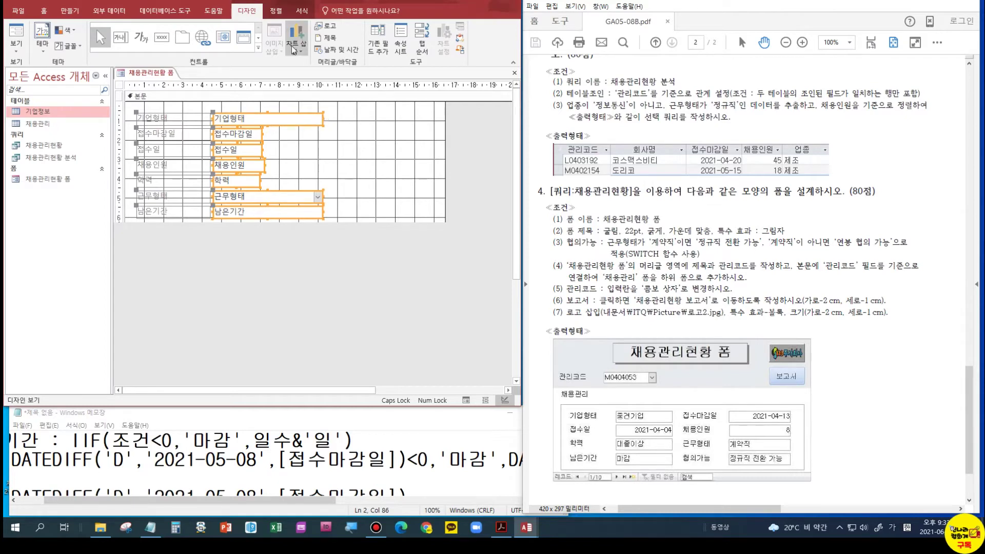
{"action": "left_click", "coordinate": [280, 12]}
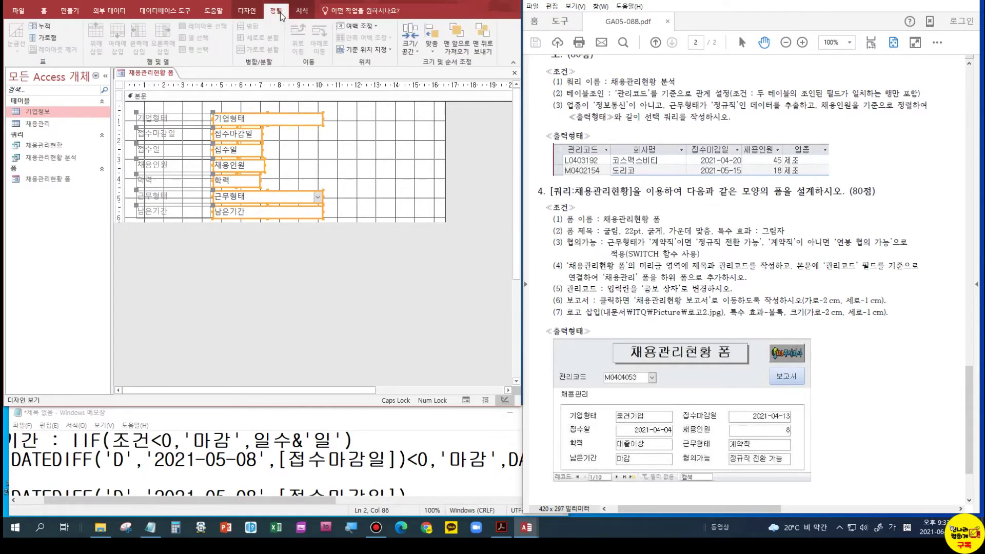
{"action": "left_click", "coordinate": [301, 12]}
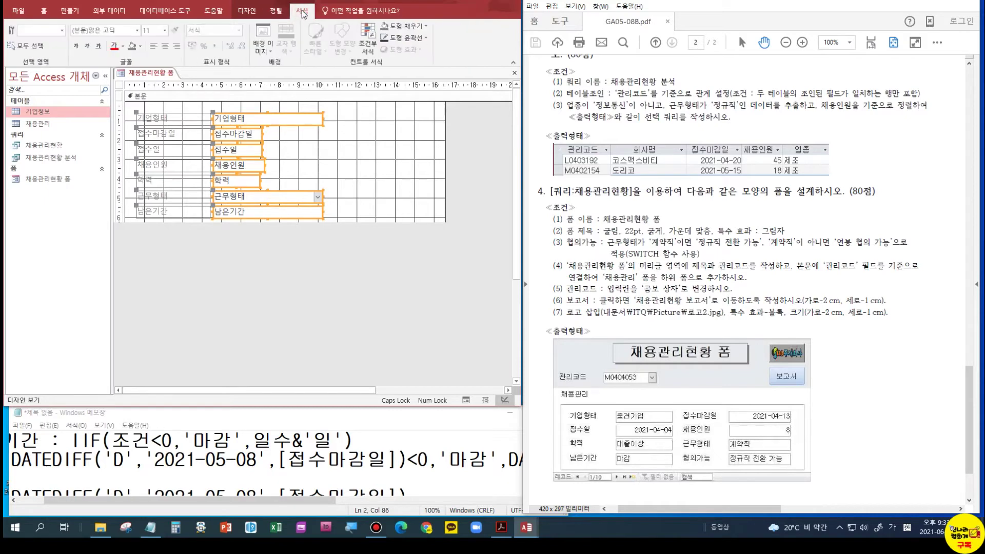
{"action": "left_click", "coordinate": [280, 13]}
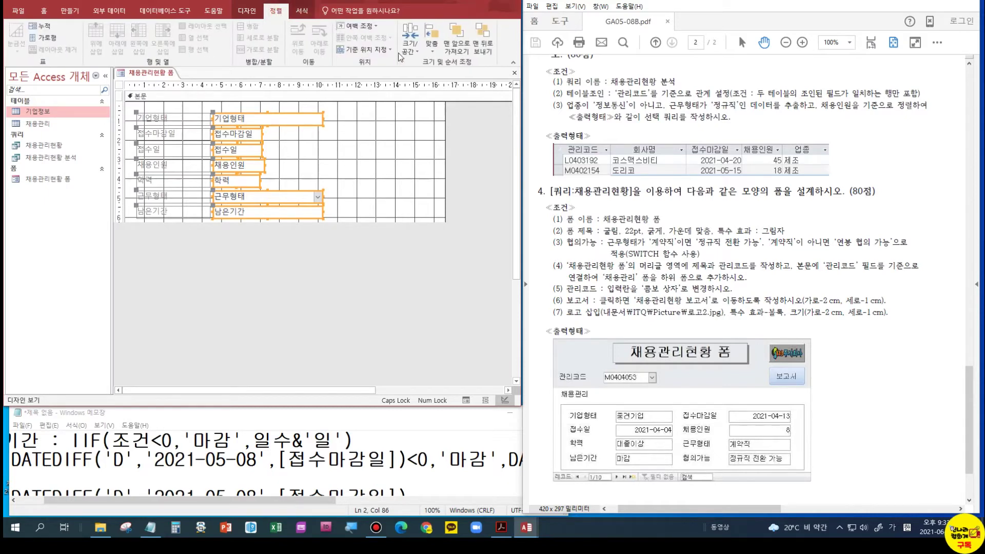
{"action": "left_click", "coordinate": [414, 54]}
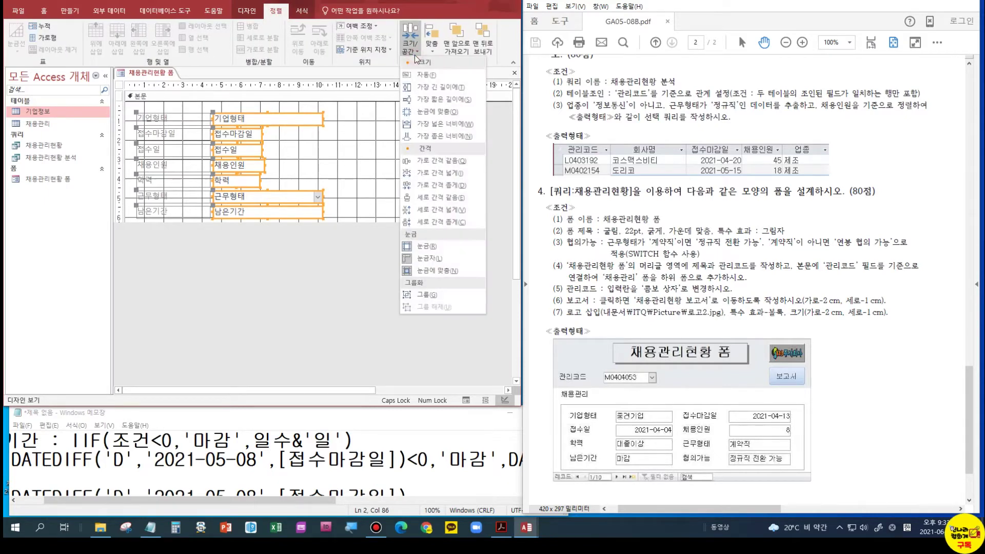
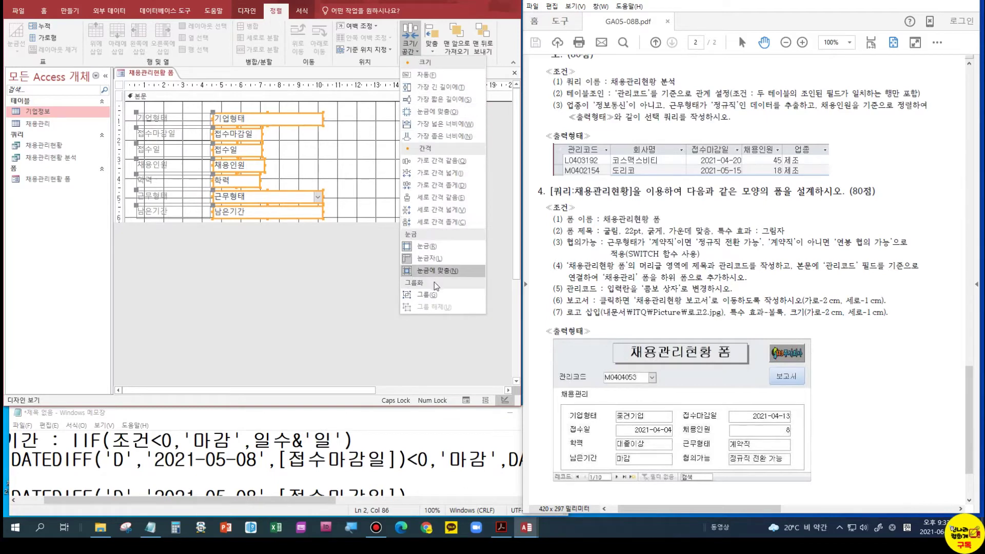
{"action": "left_click", "coordinate": [433, 88]}
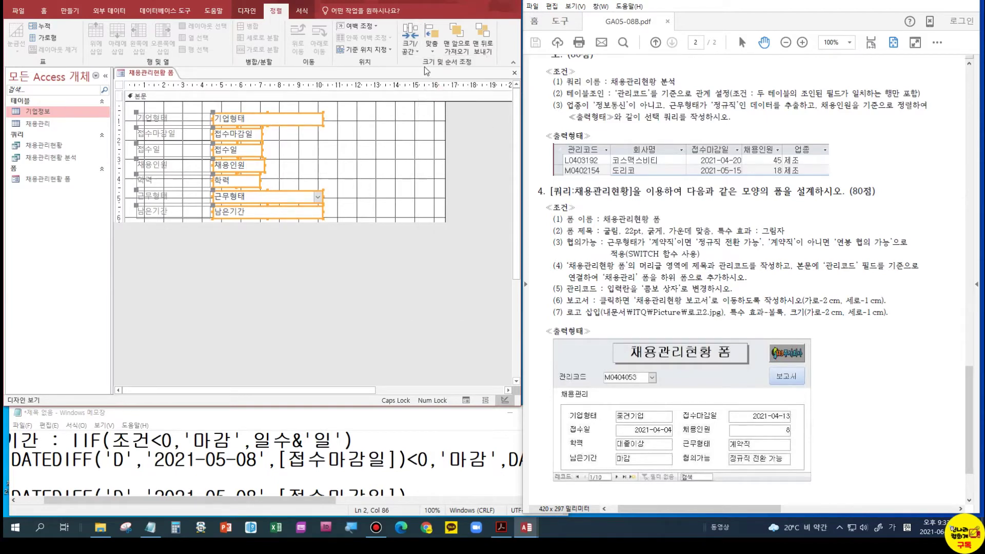
{"action": "left_click", "coordinate": [411, 38]}
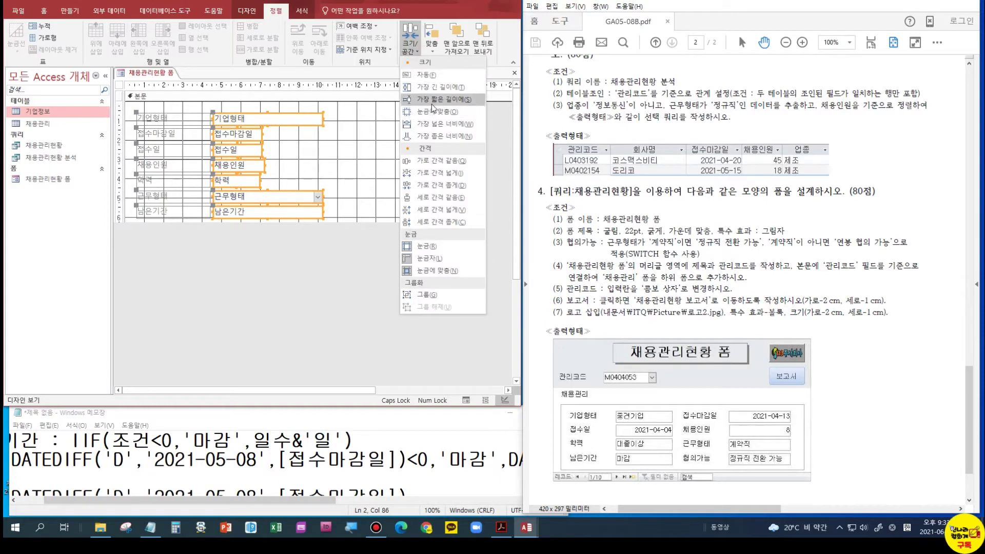
{"action": "left_click", "coordinate": [433, 100]}
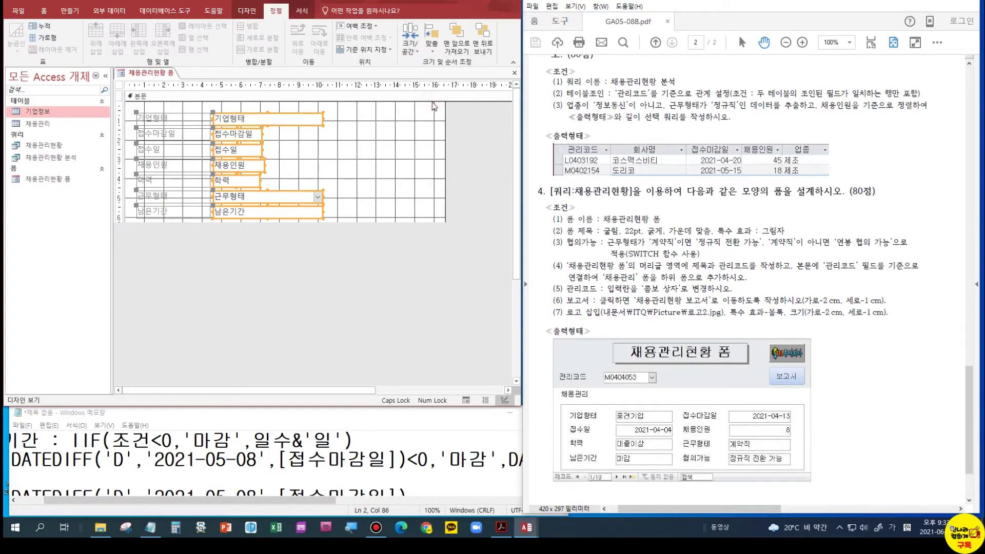
Step: Try sizing the seven selected field controls to the widest one
{"action": "left_click", "coordinate": [409, 45]}
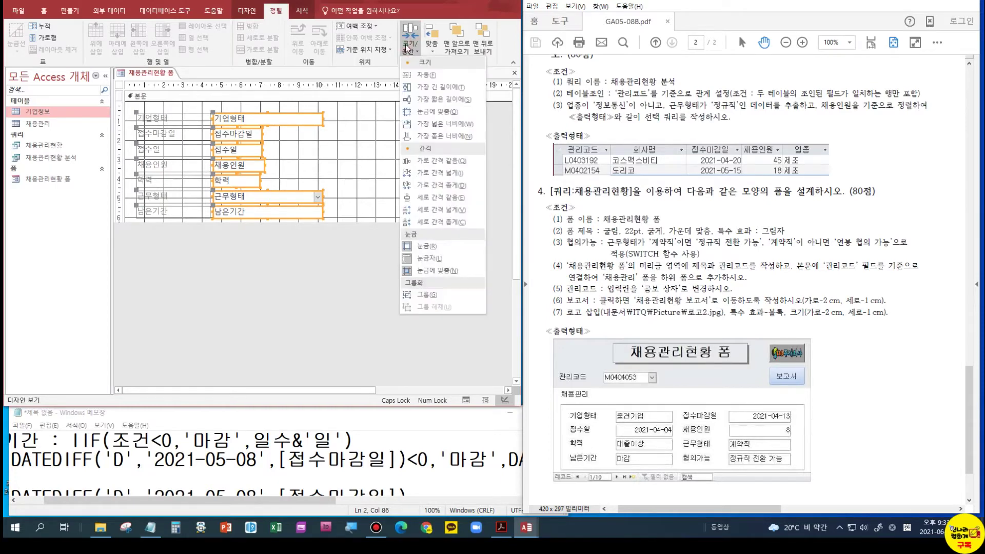
{"action": "left_click", "coordinate": [433, 124]}
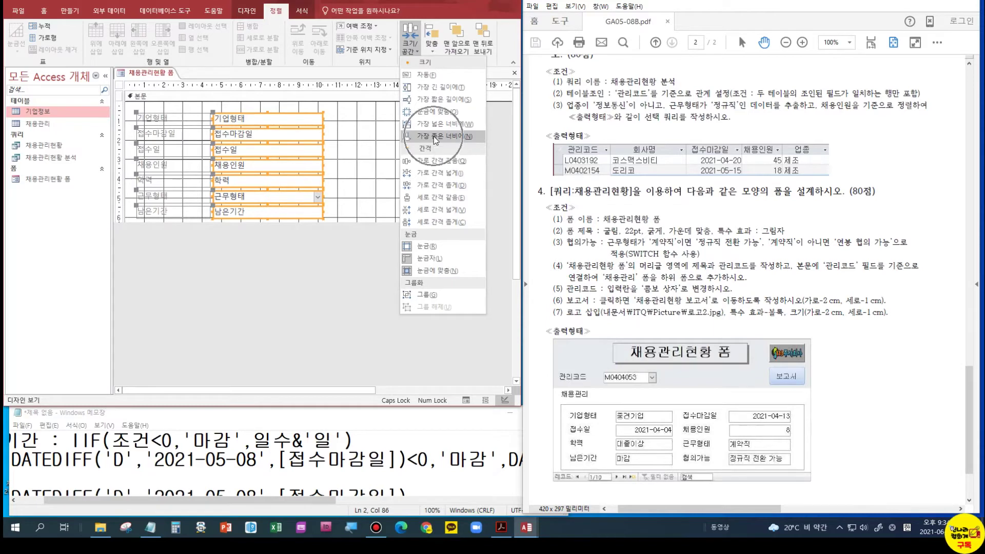
{"action": "left_click", "coordinate": [430, 109]}
{"action": "left_click", "coordinate": [378, 154]}
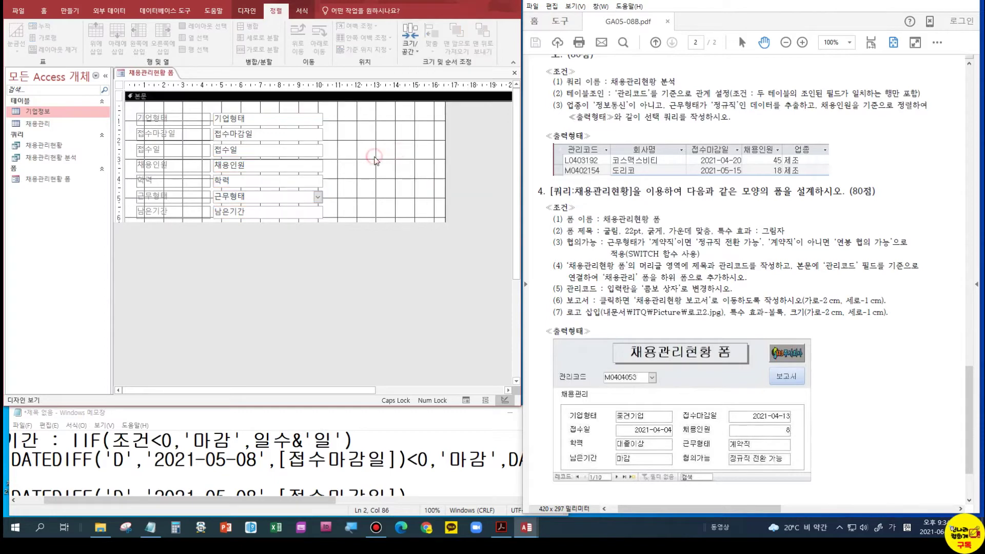
Step: Size all seven field controls from 기업형태 to 남은기간 to the shortest height, leaving their labels out of the selection
{"action": "left_click", "coordinate": [317, 122]}
{"action": "left_click", "coordinate": [251, 135], "text": "shift"}
{"action": "left_click", "coordinate": [250, 150], "text": "shift"}
{"action": "left_click", "coordinate": [250, 165], "text": "shift"}
{"action": "left_click", "coordinate": [247, 181], "text": "shift"}
{"action": "left_click", "coordinate": [249, 196], "text": "shift"}
{"action": "left_click", "coordinate": [249, 212], "text": "shift"}
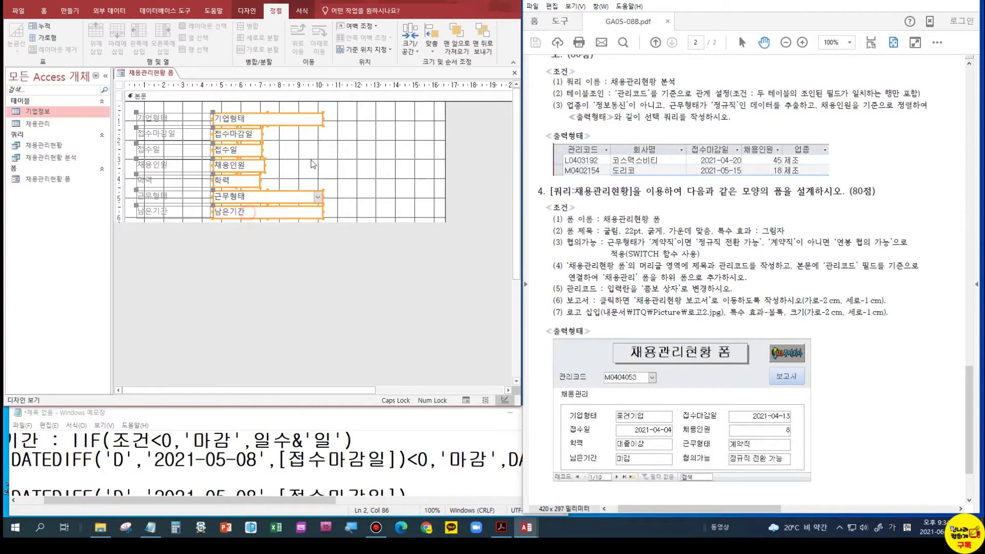
{"action": "left_click", "coordinate": [417, 51]}
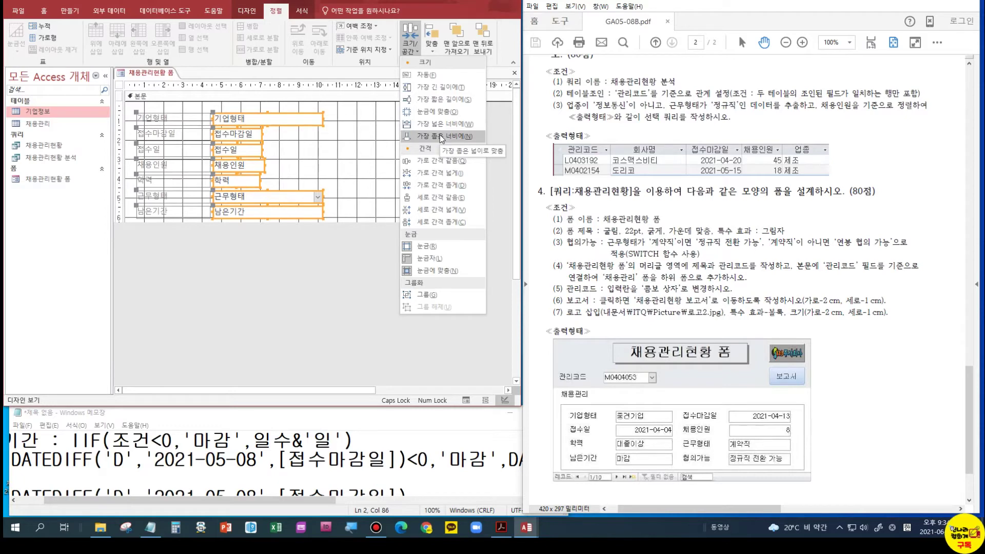
{"action": "left_click", "coordinate": [440, 100]}
Step: Match the seven field controls to the narrowest width and widen them together to about 3.5 cm
{"action": "left_click", "coordinate": [415, 52]}
{"action": "left_click", "coordinate": [443, 136]}
{"action": "left_click", "coordinate": [412, 49]}
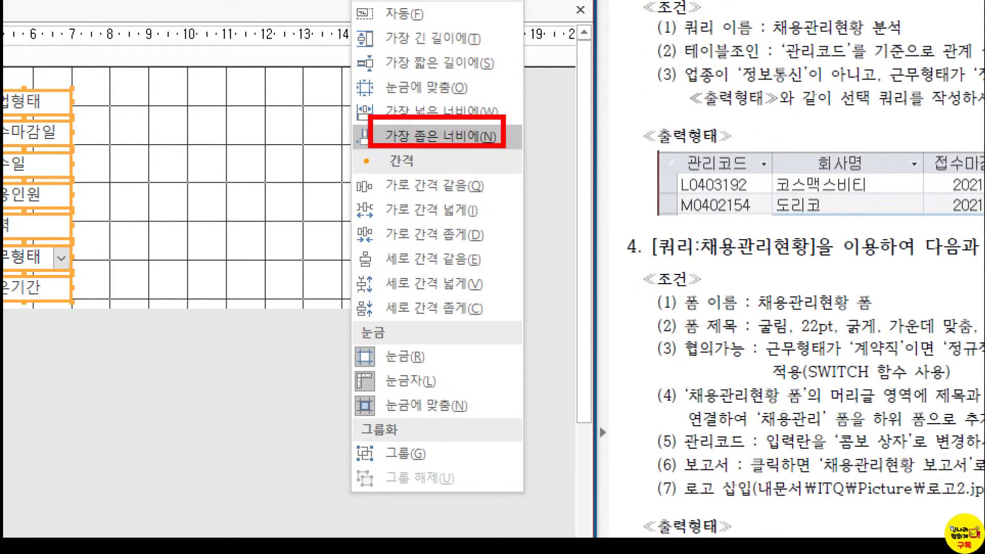
{"action": "left_click", "coordinate": [440, 136]}
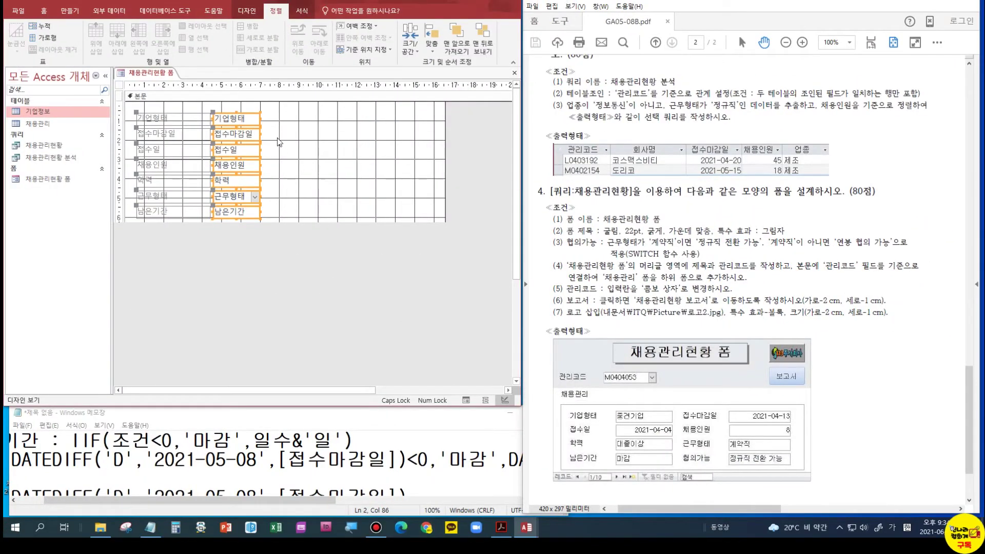
{"action": "left_click_drag", "start_coordinate": [259, 133], "coordinate": [279, 134]}
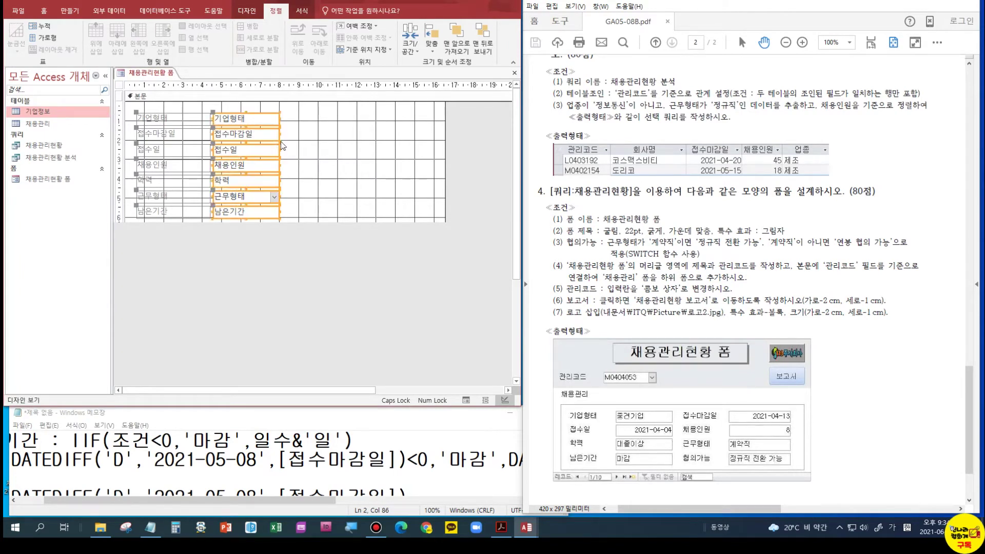
{"action": "left_click", "coordinate": [329, 161]}
Step: Move the labels and fields of 접수마감일, 채용인원 and 근무형태 into a second column beside 기업형태, 접수일 and 학력
{"action": "left_click", "coordinate": [203, 137]}
{"action": "left_click", "coordinate": [220, 138], "text": "shift"}
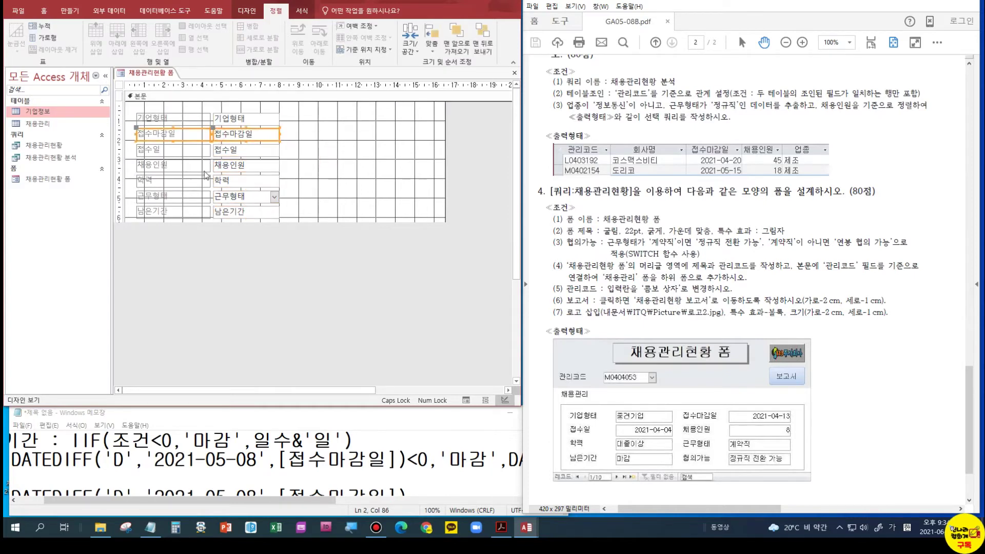
{"action": "left_click", "coordinate": [198, 168], "text": "shift"}
{"action": "left_click", "coordinate": [216, 165], "text": "shift"}
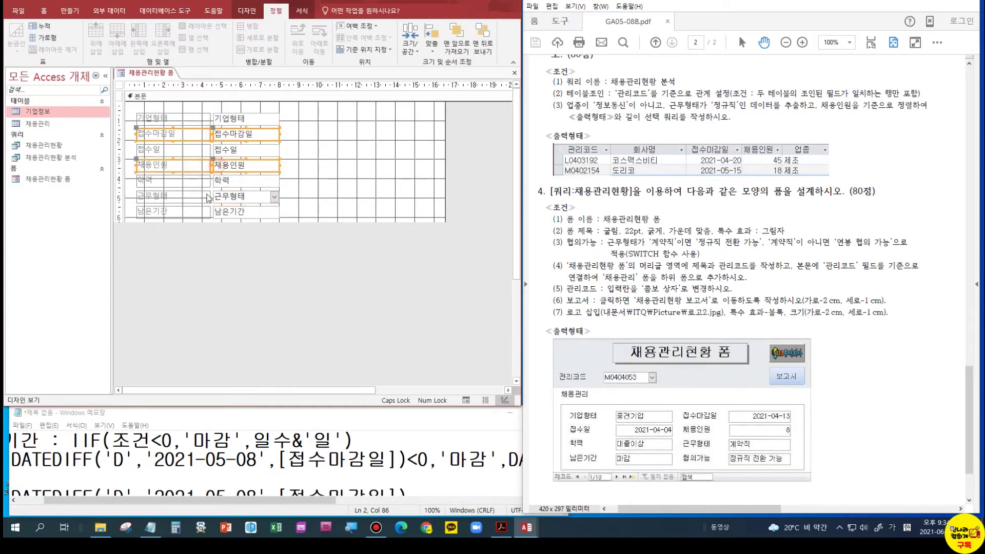
{"action": "left_click", "coordinate": [190, 195], "text": "shift"}
{"action": "left_click", "coordinate": [219, 198], "text": "shift"}
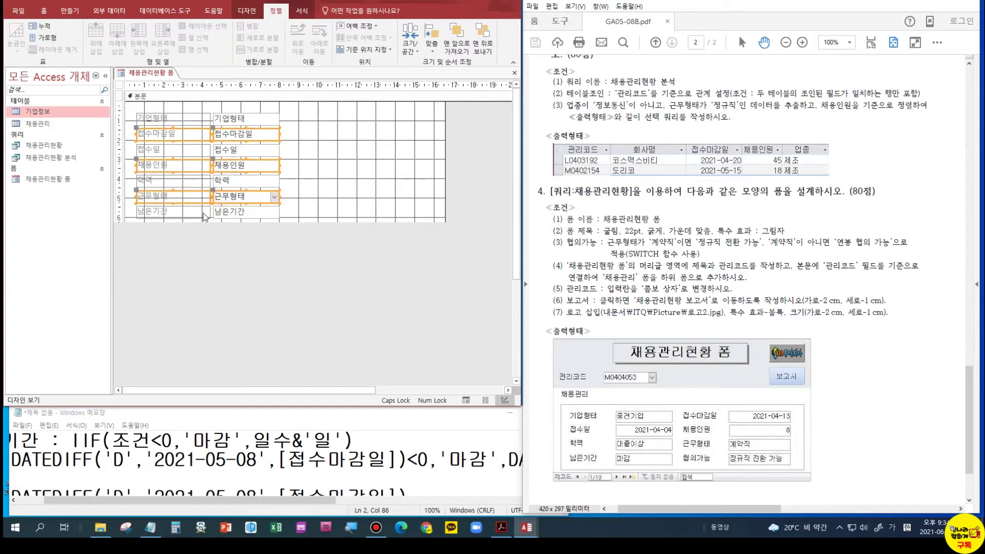
{"action": "left_click_drag", "start_coordinate": [194, 198], "coordinate": [345, 177]}
{"action": "left_click", "coordinate": [333, 200]}
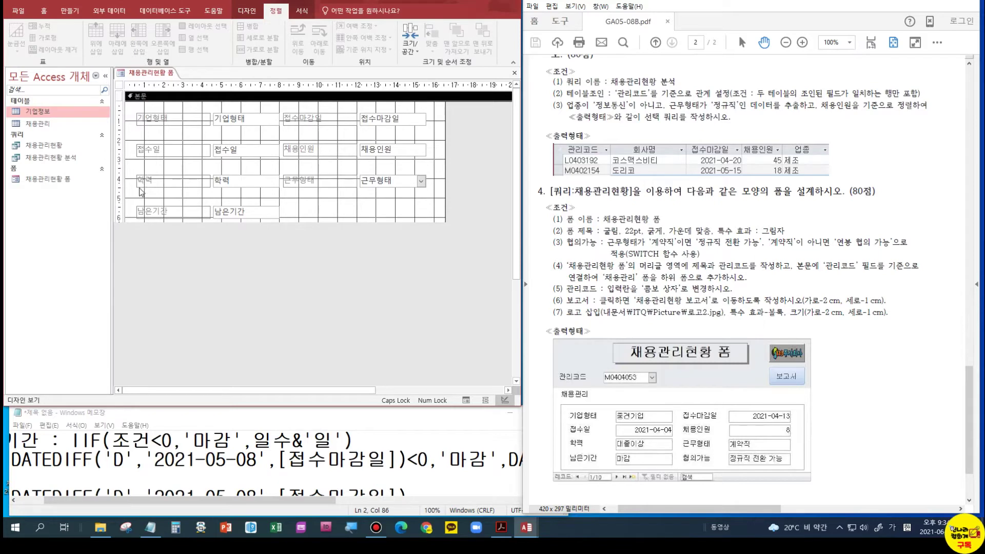
Step: Move the 접수일, 학력 and 남은기간 rows up so that all four rows sit close beneath each other
{"action": "left_click_drag", "start_coordinate": [132, 140], "coordinate": [433, 229]}
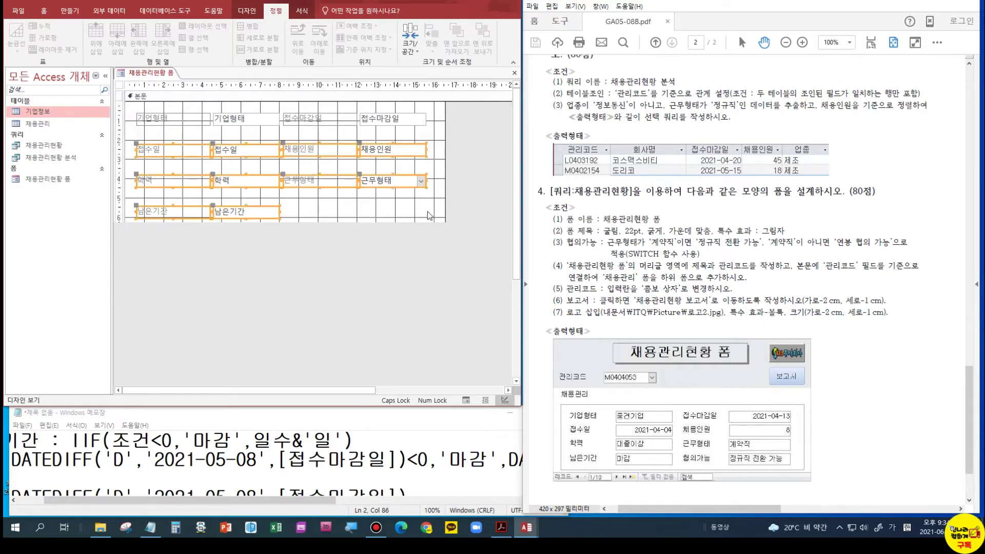
{"action": "left_click_drag", "start_coordinate": [295, 153], "coordinate": [293, 140]}
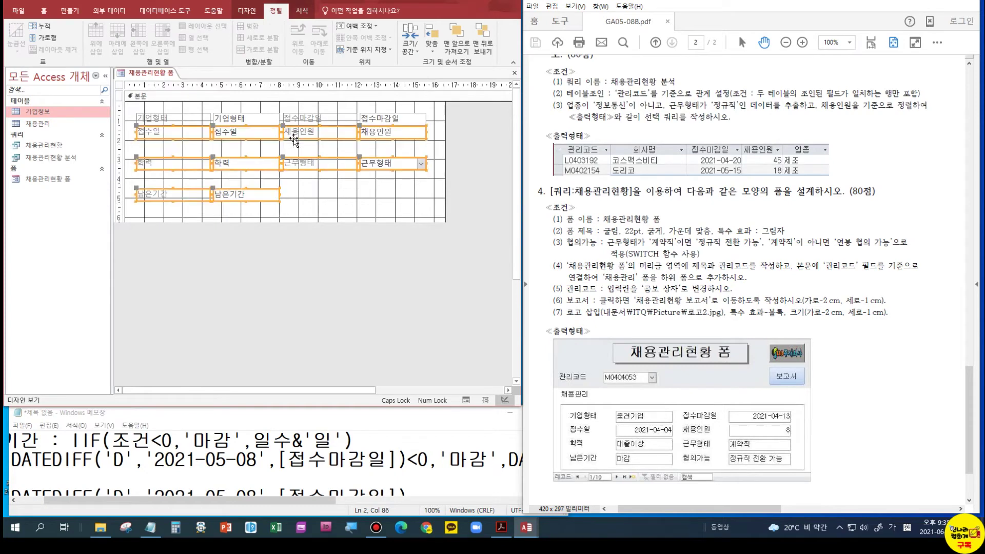
{"action": "left_click", "coordinate": [305, 193]}
{"action": "left_click_drag", "start_coordinate": [132, 149], "coordinate": [435, 226]}
{"action": "left_click_drag", "start_coordinate": [296, 163], "coordinate": [294, 145]}
{"action": "left_click_drag", "start_coordinate": [297, 198], "coordinate": [145, 160]}
{"action": "left_click", "coordinate": [221, 191]}
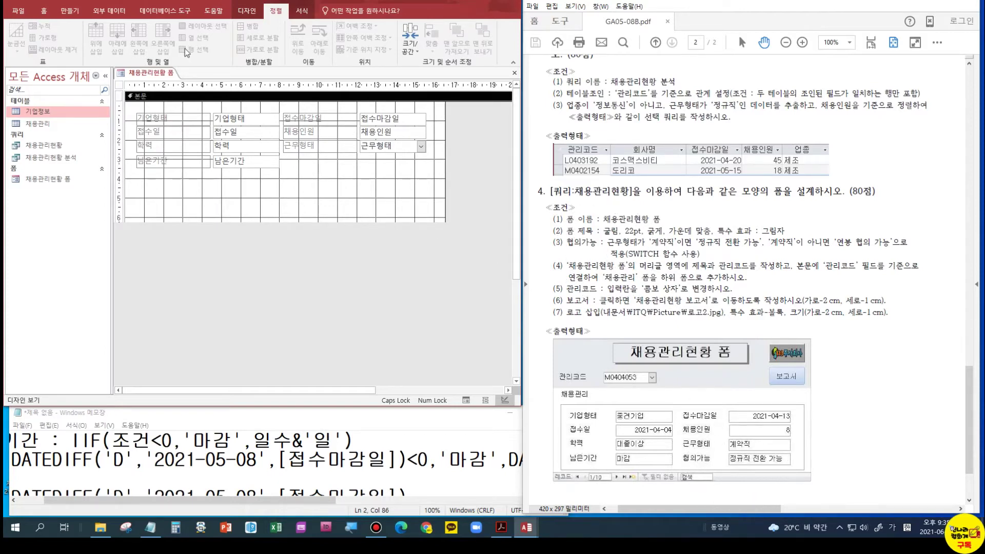
Step: Add a text box with the wizard's default settings in the 남은기간 row and place it beneath the 근무형태 field
{"action": "left_click", "coordinate": [301, 11]}
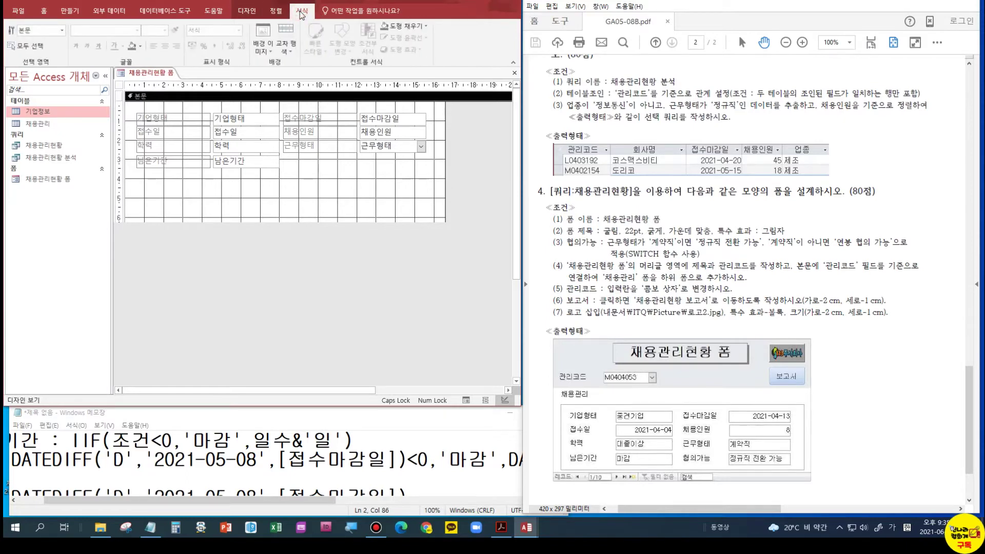
{"action": "left_click", "coordinate": [250, 12]}
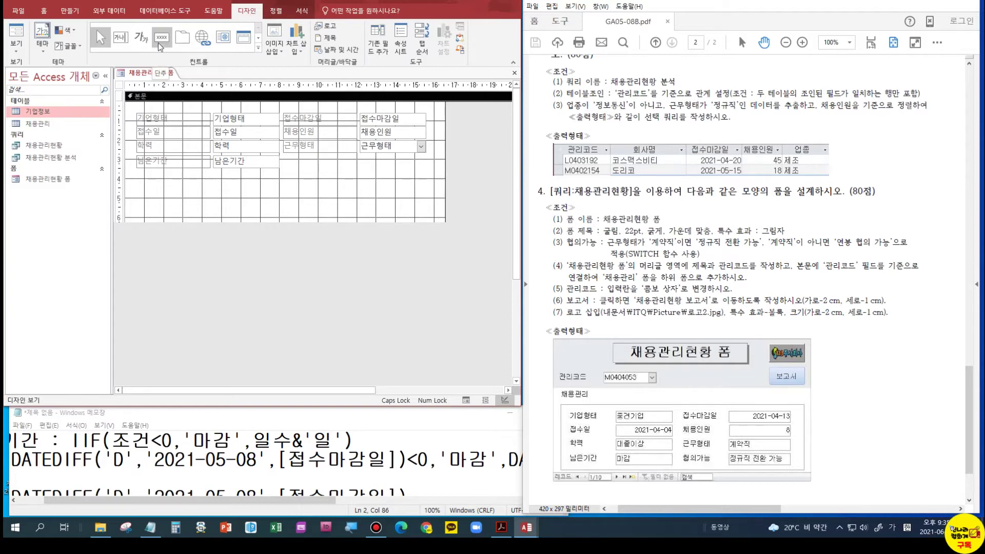
{"action": "left_click", "coordinate": [122, 45]}
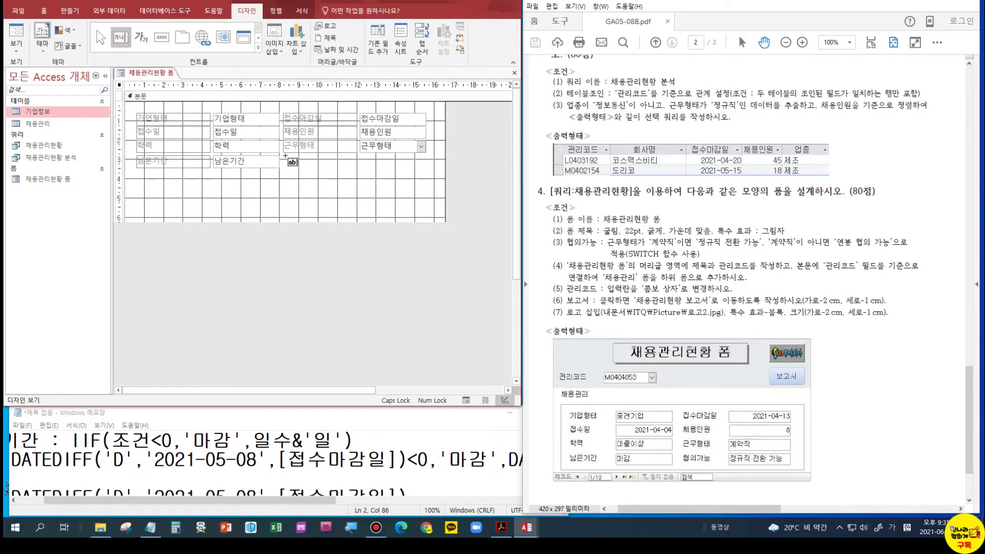
{"action": "left_click_drag", "start_coordinate": [284, 156], "coordinate": [359, 174]}
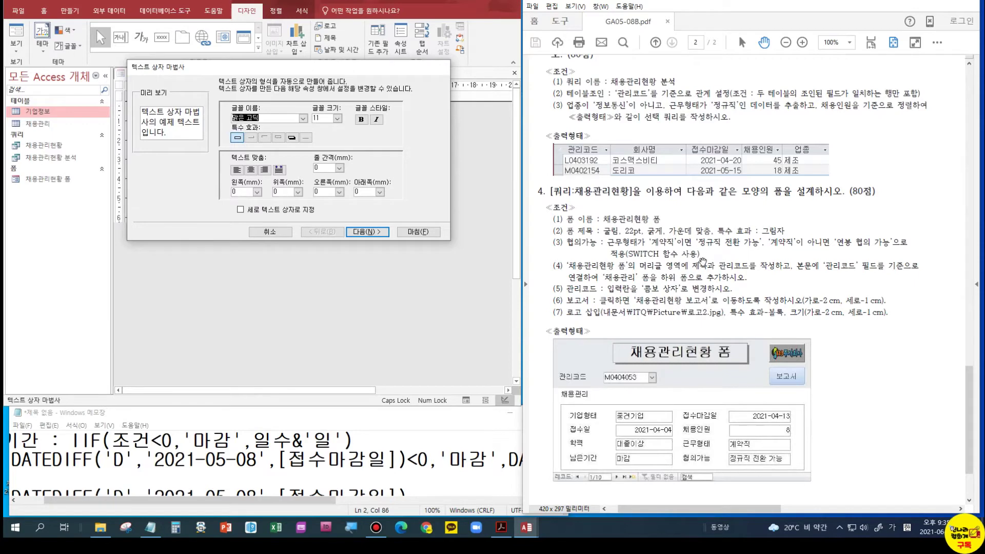
{"action": "left_click", "coordinate": [368, 232]}
{"action": "left_click", "coordinate": [367, 232]}
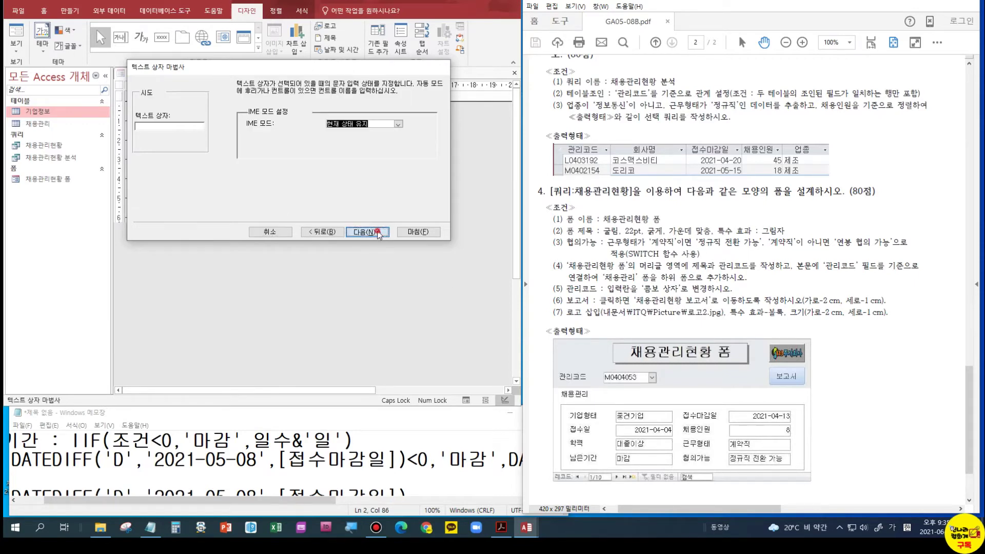
{"action": "left_click", "coordinate": [407, 235]}
{"action": "left_click_drag", "start_coordinate": [306, 168], "coordinate": [381, 167]}
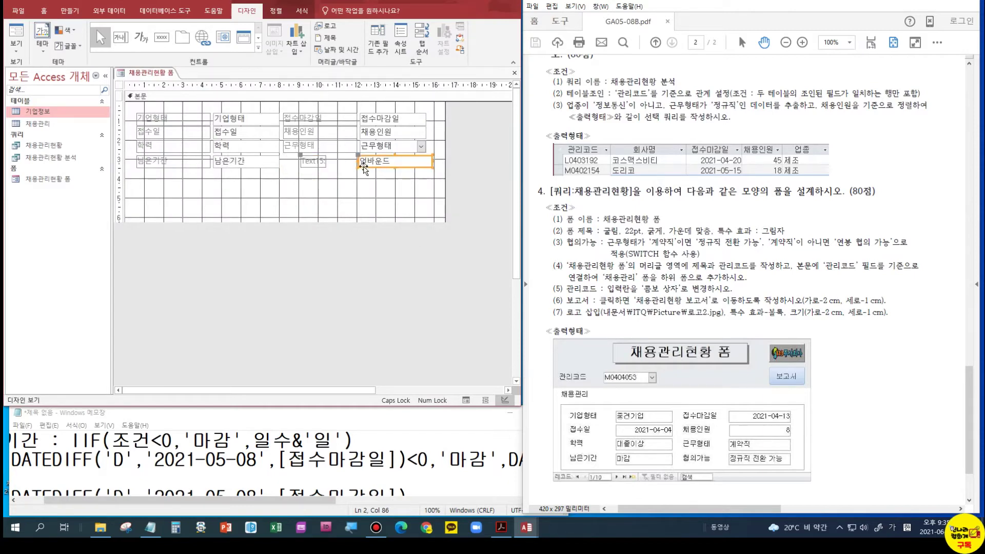
Step: Shift the new text box's label left beneath the 근무형태 label and match both labels to the widest width
{"action": "left_click", "coordinate": [303, 161]}
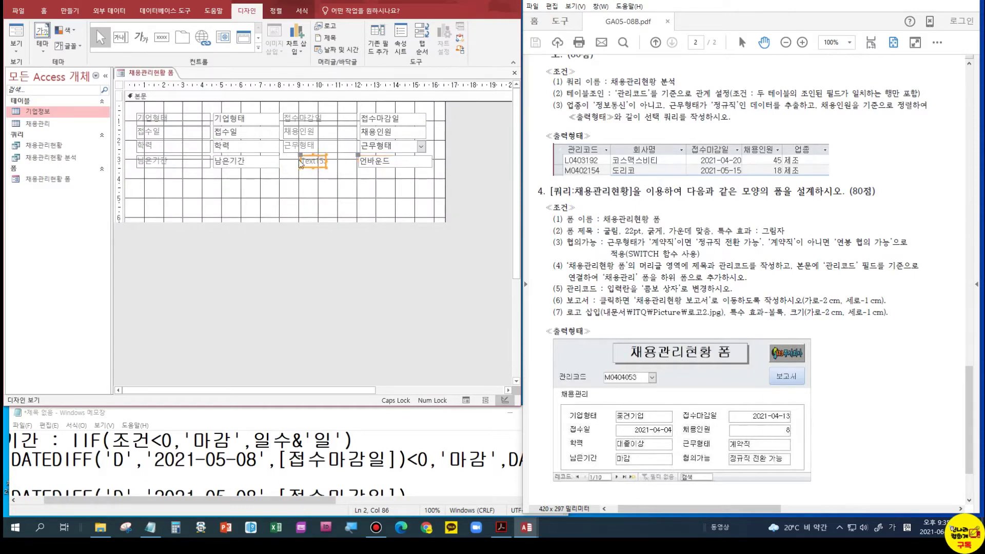
{"action": "left_click_drag", "start_coordinate": [298, 161], "coordinate": [281, 161]}
{"action": "left_click", "coordinate": [327, 149]}
{"action": "left_click", "coordinate": [322, 161], "text": "shift"}
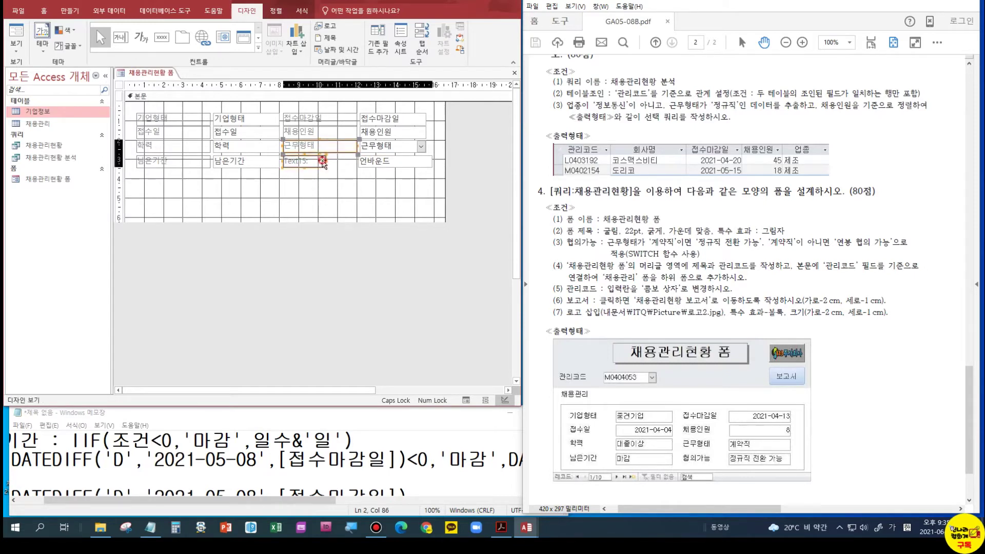
{"action": "left_click", "coordinate": [275, 11]}
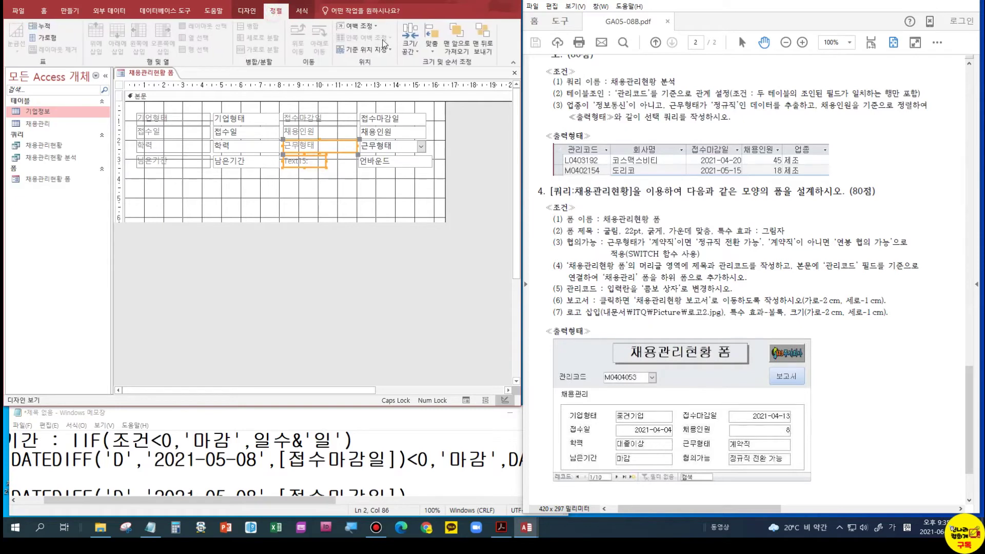
{"action": "left_click", "coordinate": [411, 47]}
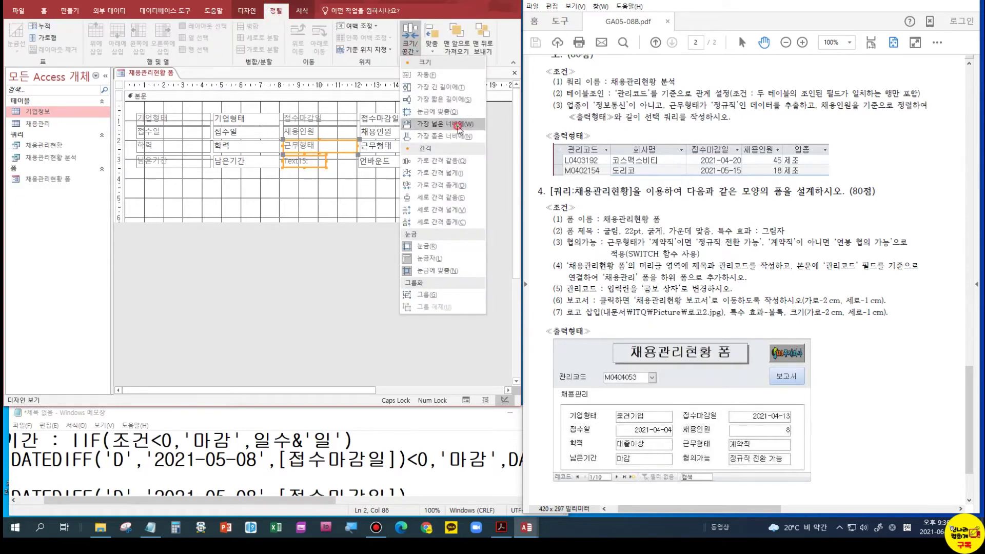
{"action": "left_click", "coordinate": [458, 125]}
Step: Match the unbound text box and the 근무형태 field to the narrowest width of the two
{"action": "left_click", "coordinate": [382, 177]}
{"action": "left_click", "coordinate": [383, 163]}
{"action": "left_click", "coordinate": [389, 146]}
{"action": "left_click", "coordinate": [390, 162], "text": "shift"}
{"action": "left_click", "coordinate": [409, 47]}
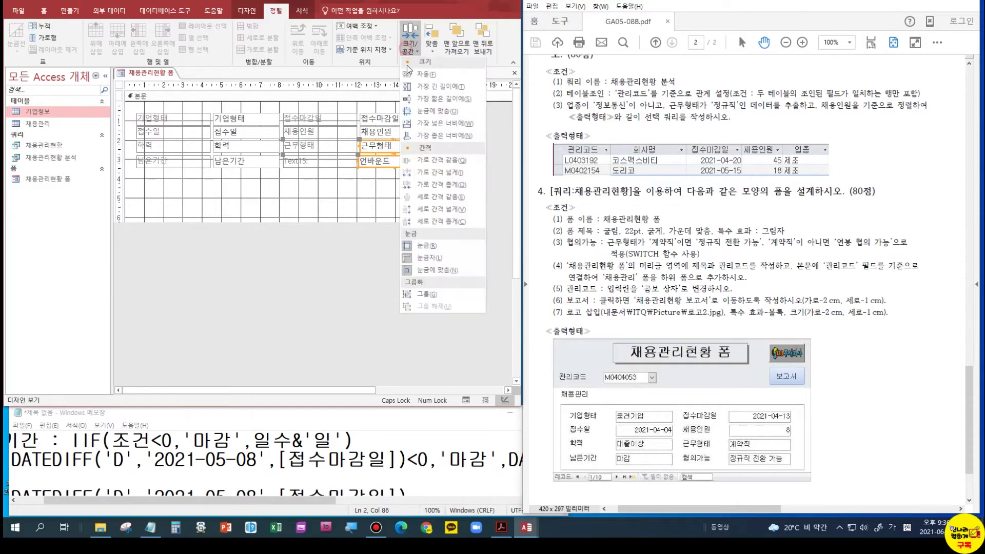
{"action": "left_click", "coordinate": [446, 137]}
{"action": "left_click", "coordinate": [393, 189]}
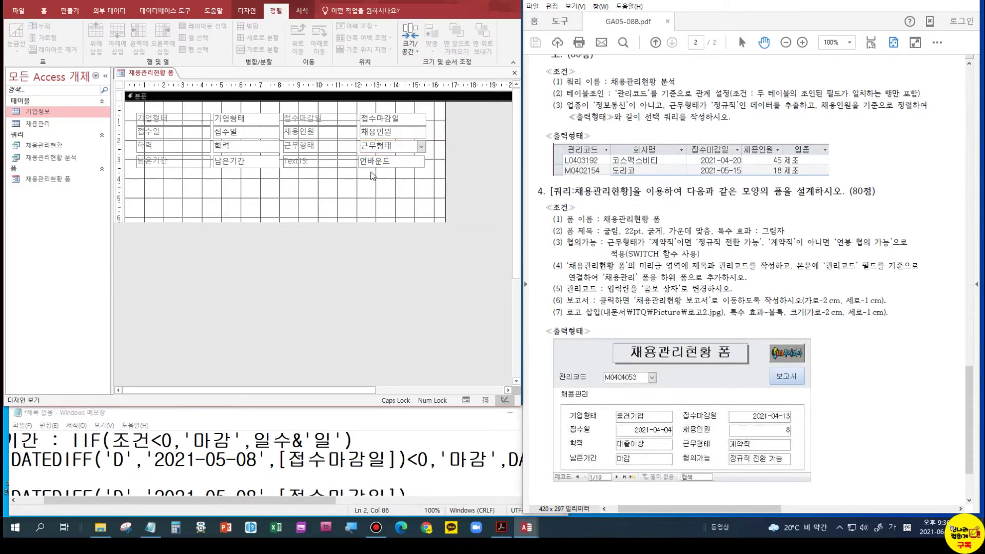
Step: Equalize the vertical spacing of the four rows in the first column pair and in the second column pair
{"action": "left_click", "coordinate": [205, 177]}
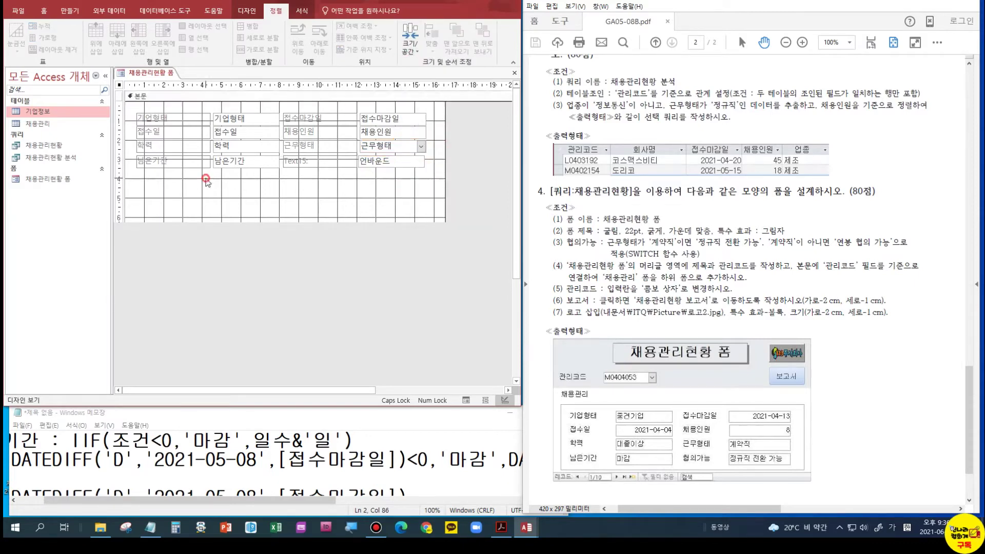
{"action": "left_click_drag", "start_coordinate": [134, 109], "coordinate": [226, 177]}
{"action": "left_click", "coordinate": [410, 48]}
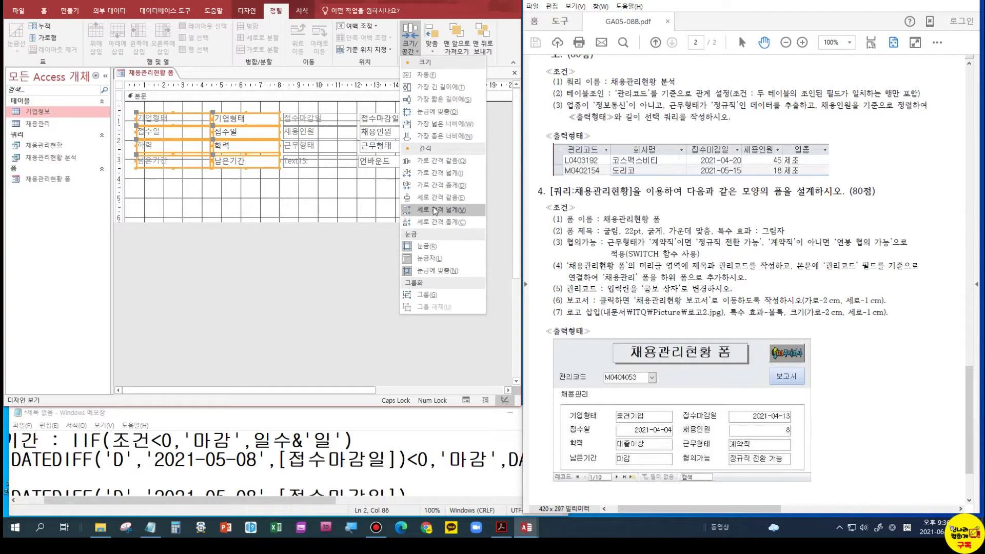
{"action": "left_click", "coordinate": [433, 198]}
{"action": "left_click_drag", "start_coordinate": [433, 194], "coordinate": [332, 113]}
{"action": "left_click", "coordinate": [407, 53]}
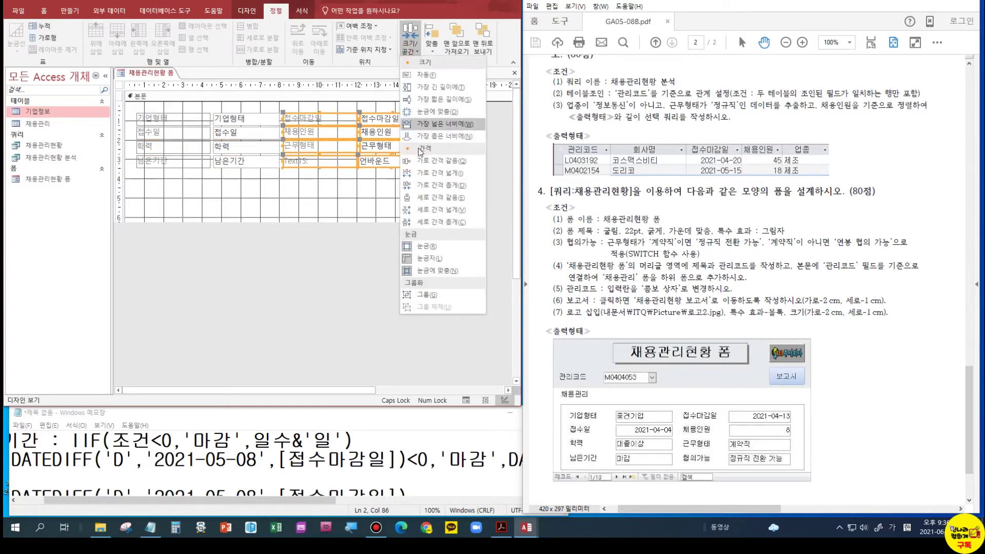
{"action": "left_click", "coordinate": [426, 196]}
{"action": "left_click", "coordinate": [352, 182]}
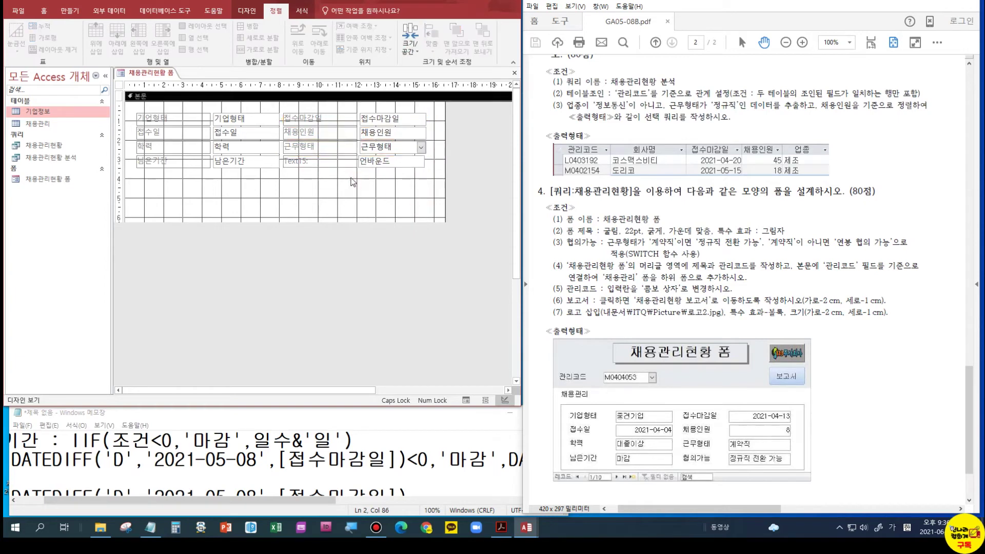
Step: Nudge the unbound text box slightly right so it lines up with the 근무형태 field above it
{"action": "left_click", "coordinate": [419, 164]}
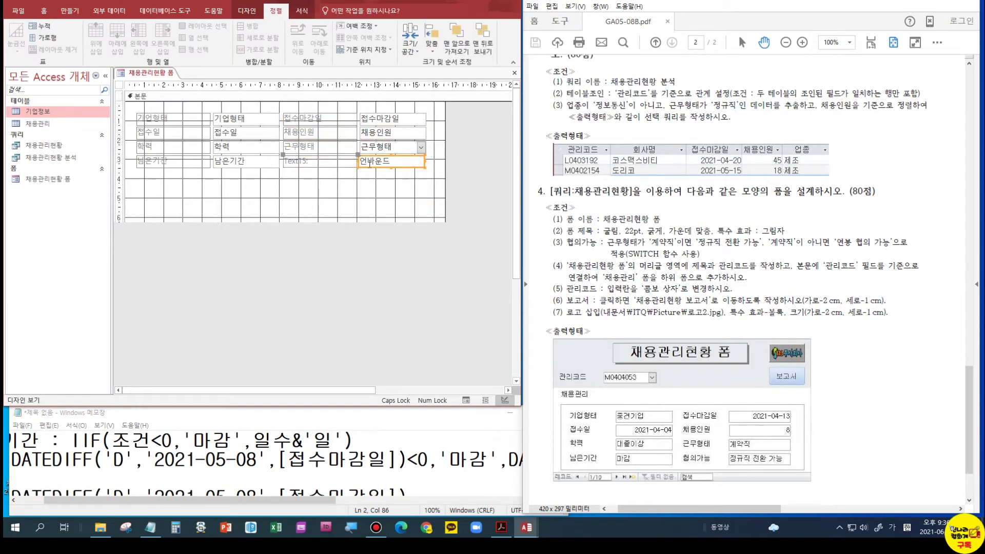
{"action": "left_click_drag", "start_coordinate": [357, 157], "coordinate": [359, 157]}
{"action": "left_click", "coordinate": [355, 189]}
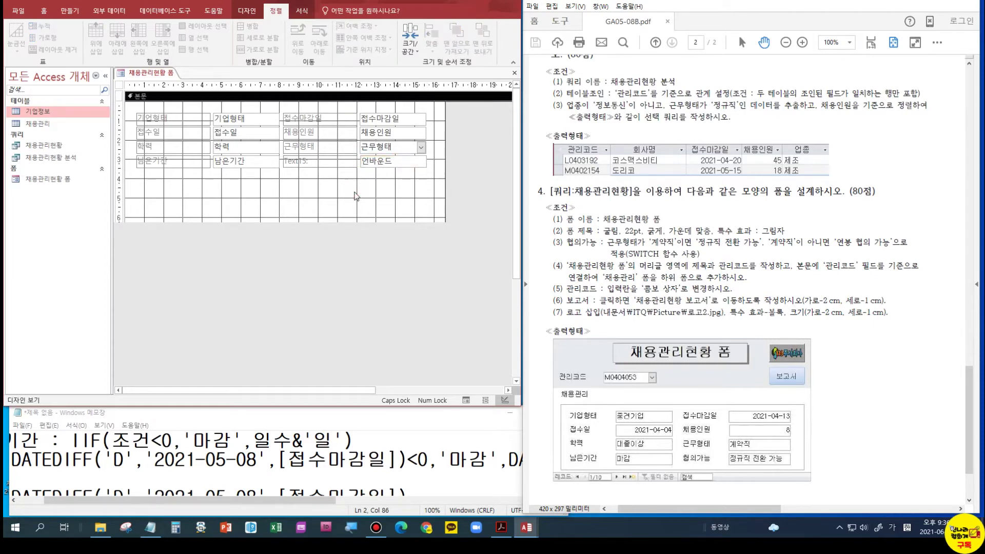
Step: Change the caption of the label beside the unbound text box to 협의가능
{"action": "left_click", "coordinate": [315, 160]}
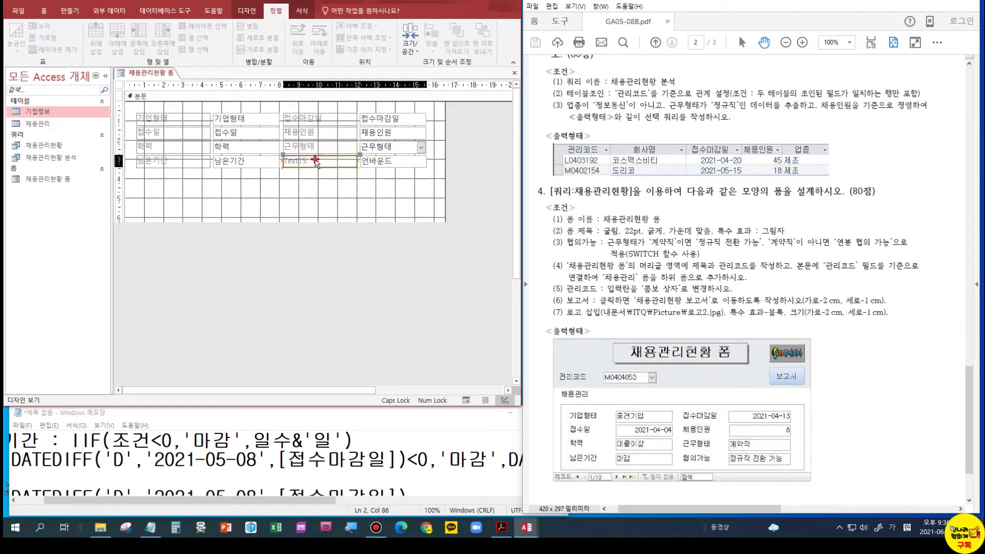
{"action": "left_click", "coordinate": [315, 160]}
{"action": "left_click_drag", "start_coordinate": [315, 161], "coordinate": [274, 163]}
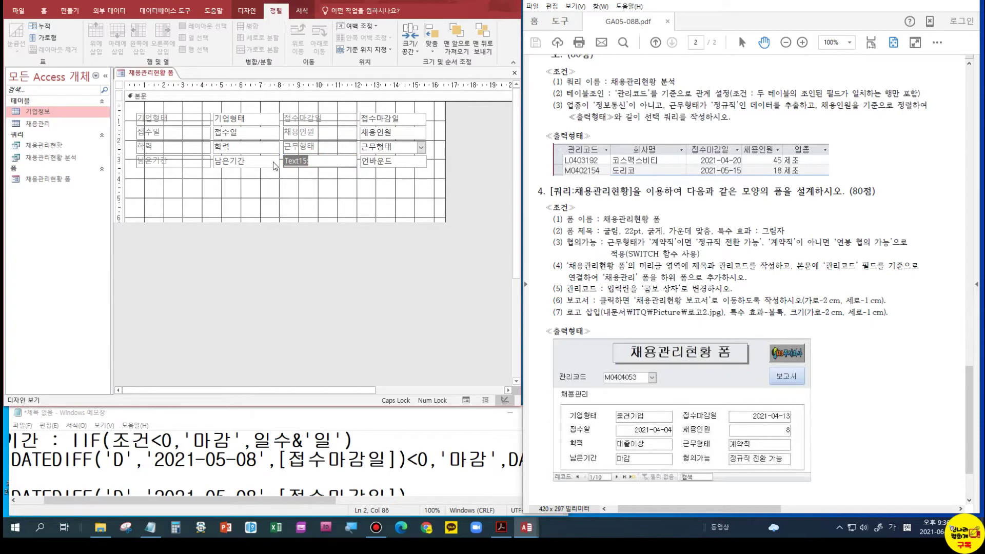
{"action": "type", "text": "협의가능"}
{"action": "left_click", "coordinate": [388, 162]}
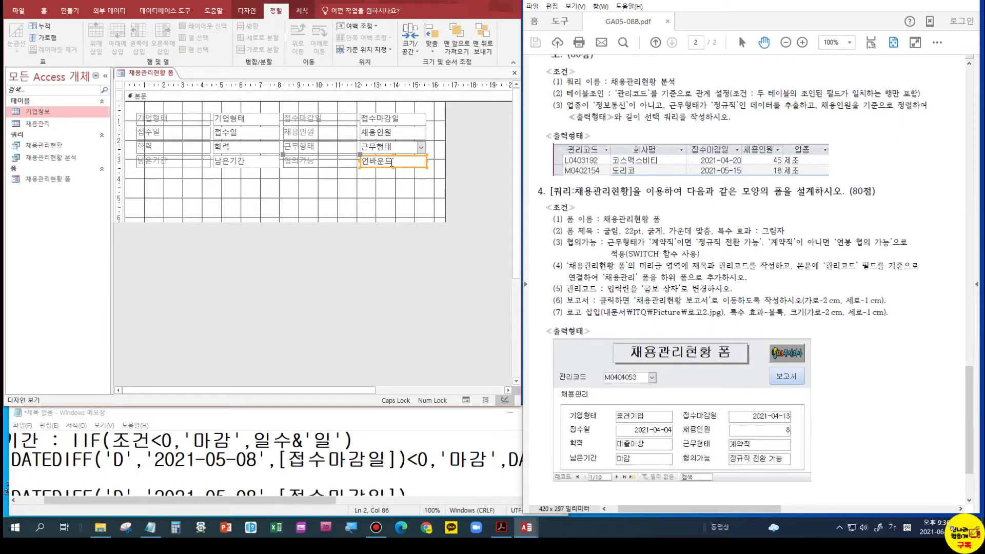
{"action": "left_click", "coordinate": [206, 188]}
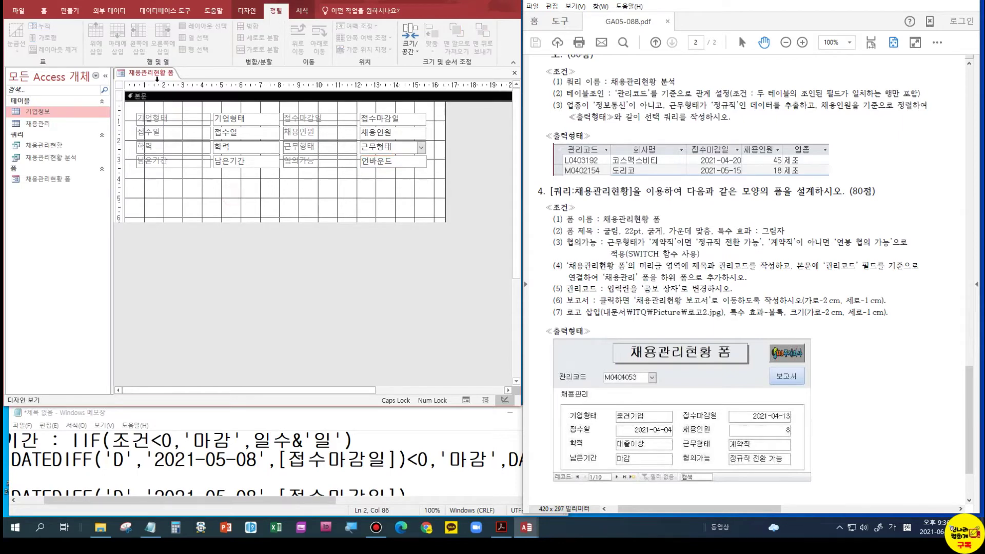
Step: Save the 채용관리현황 폼 form and display it in Form view
{"action": "left_click", "coordinate": [154, 85]}
{"action": "right_click", "coordinate": [157, 76]}
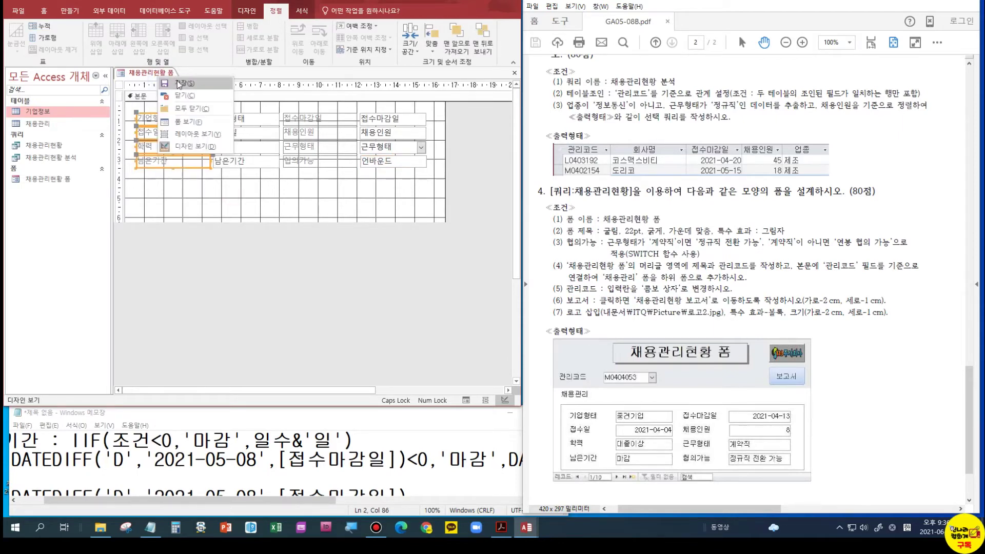
{"action": "left_click", "coordinate": [177, 82]}
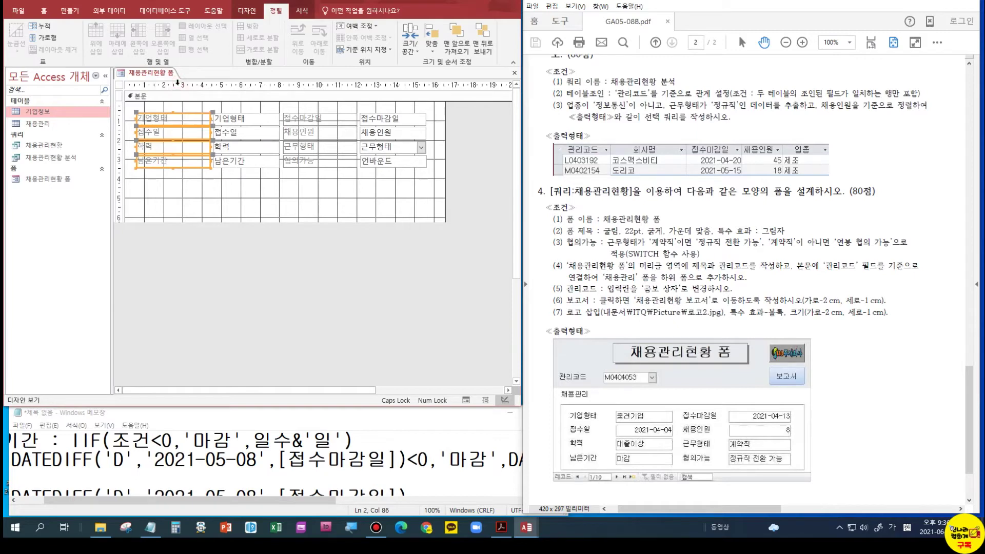
{"action": "right_click", "coordinate": [154, 76]}
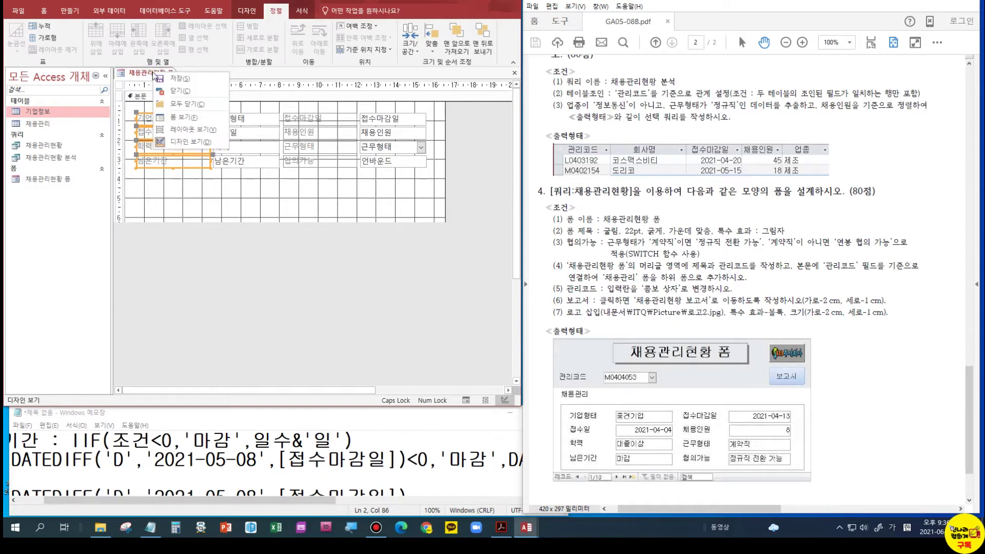
{"action": "left_click", "coordinate": [183, 117]}
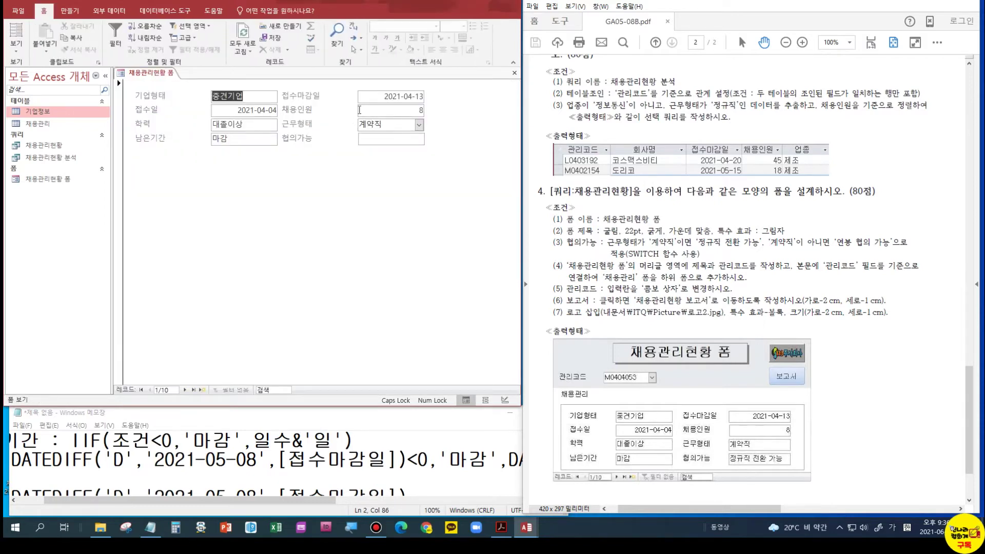
Step: Compare the form with the PDF's sample output, checking the field values, the record navigation bar and the record selector
{"action": "left_click", "coordinate": [389, 124]}
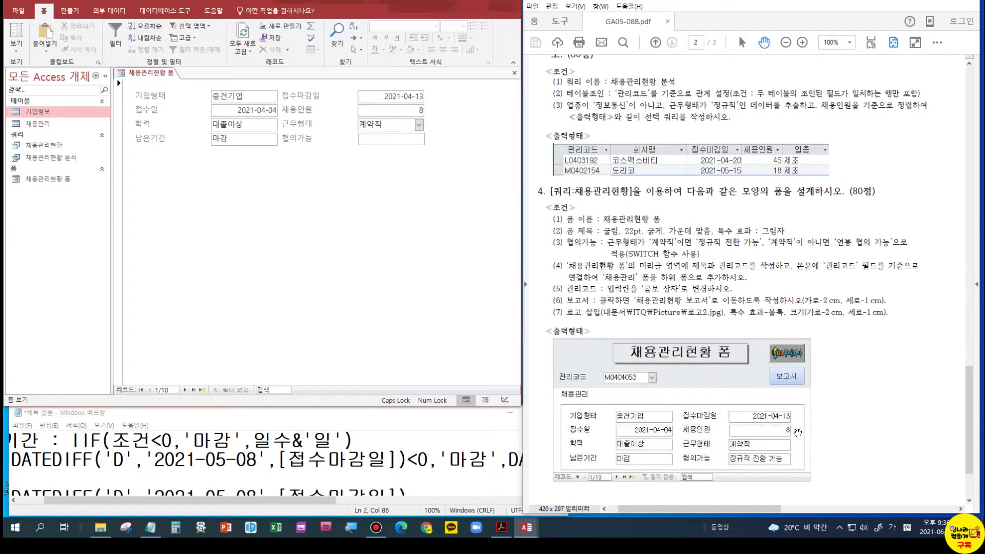
{"action": "left_click", "coordinate": [761, 456]}
{"action": "left_click", "coordinate": [577, 444]}
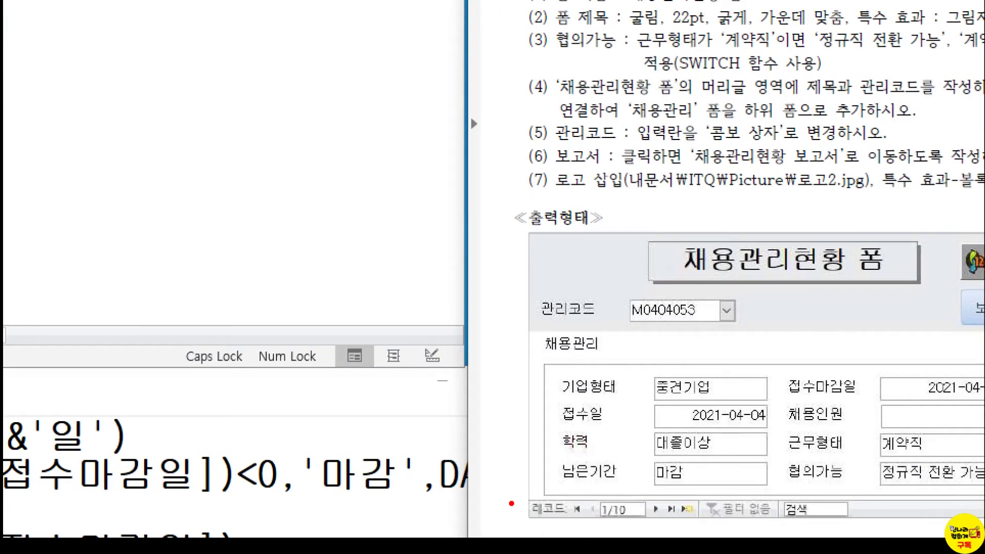
{"action": "left_click_drag", "start_coordinate": [508, 496], "coordinate": [653, 528]}
{"action": "left_click", "coordinate": [571, 297]}
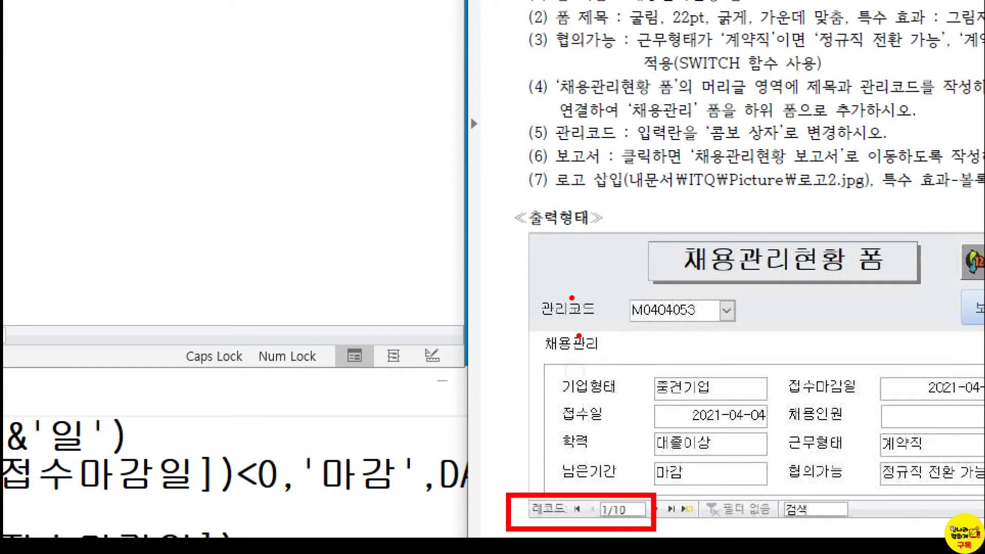
{"action": "mouse_move", "coordinate": [607, 344]}
{"action": "left_mouse_down"}
{"action": "mouse_move", "coordinate": [588, 377]}
{"action": "mouse_move", "coordinate": [608, 373]}
{"action": "mouse_move", "coordinate": [621, 385]}
{"action": "left_mouse_up"}
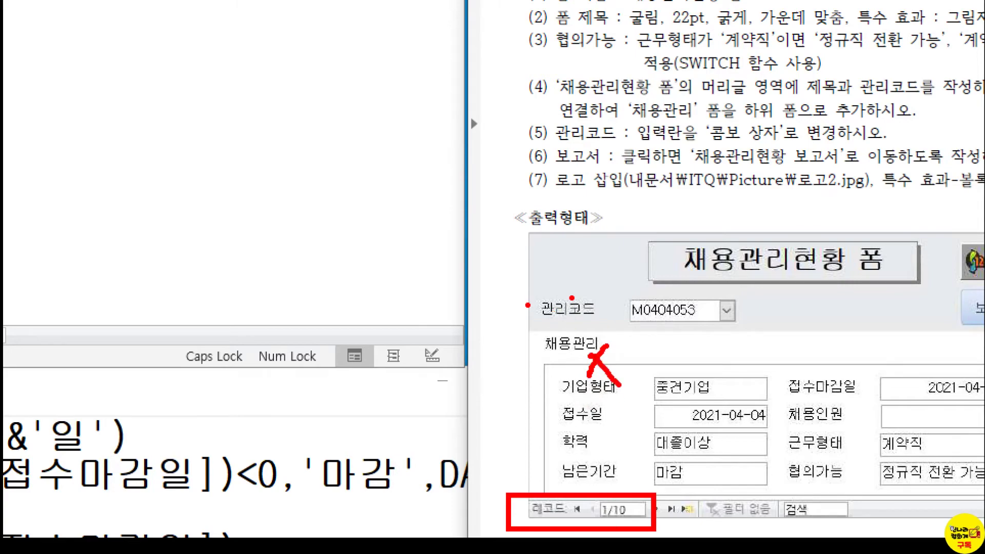
{"action": "key", "text": "Escape"}
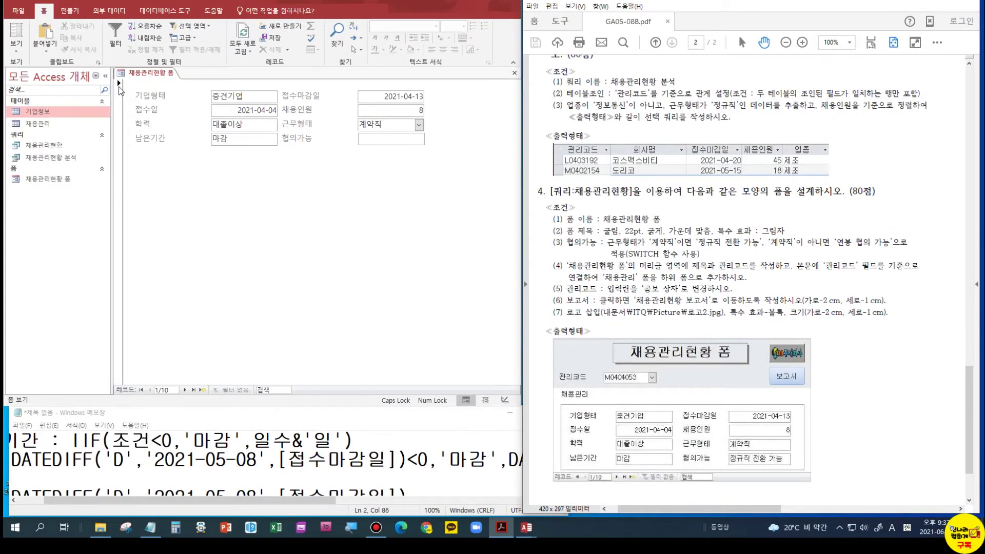
{"action": "left_click", "coordinate": [120, 90]}
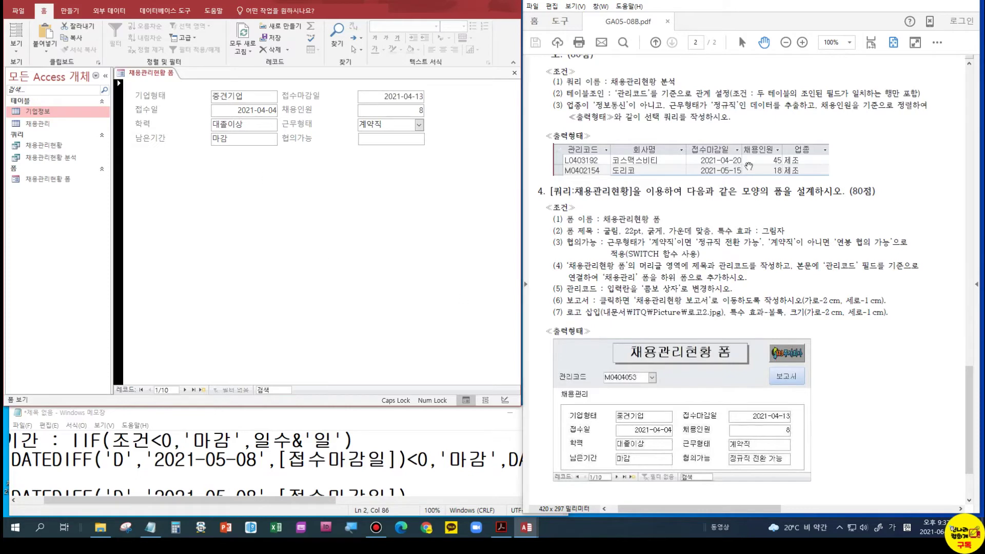
Step: Return the form to Design view and select the unbound text box in the 협의가능 row
{"action": "left_click", "coordinate": [16, 47]}
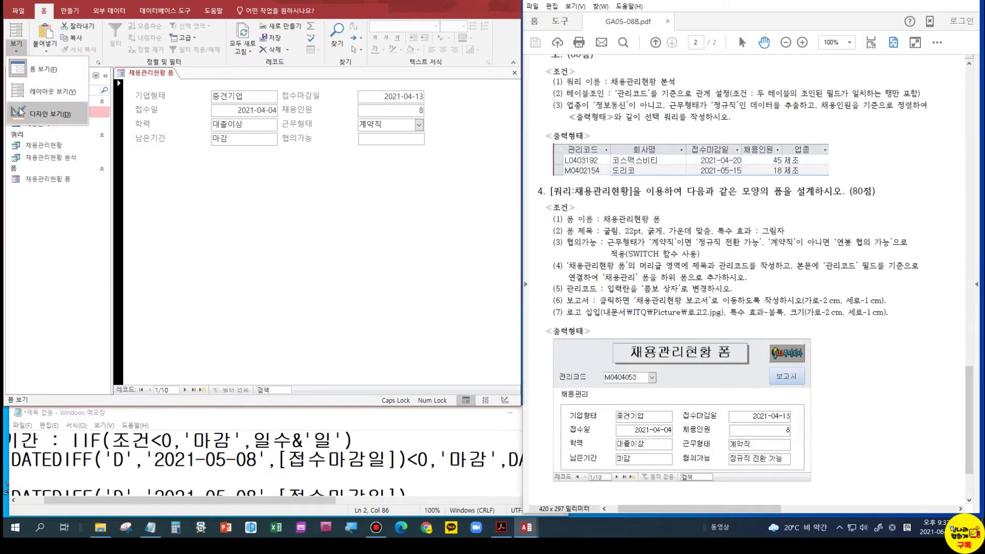
{"action": "left_click", "coordinate": [21, 111]}
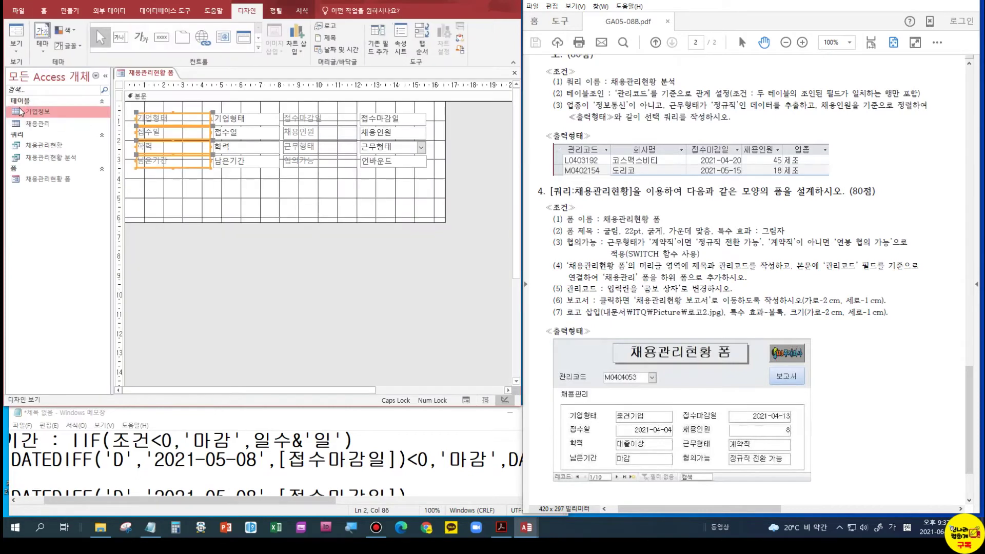
{"action": "left_click", "coordinate": [383, 160]}
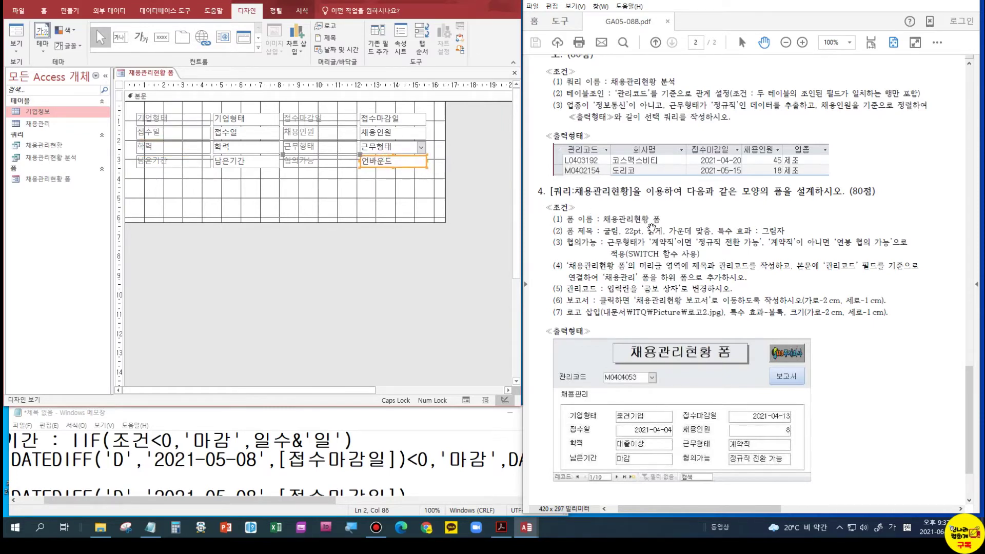
Step: Switch to the Notepad notes, extend the window upward and insert six blank lines above the 남은기간 formula
{"action": "left_click", "coordinate": [364, 415]}
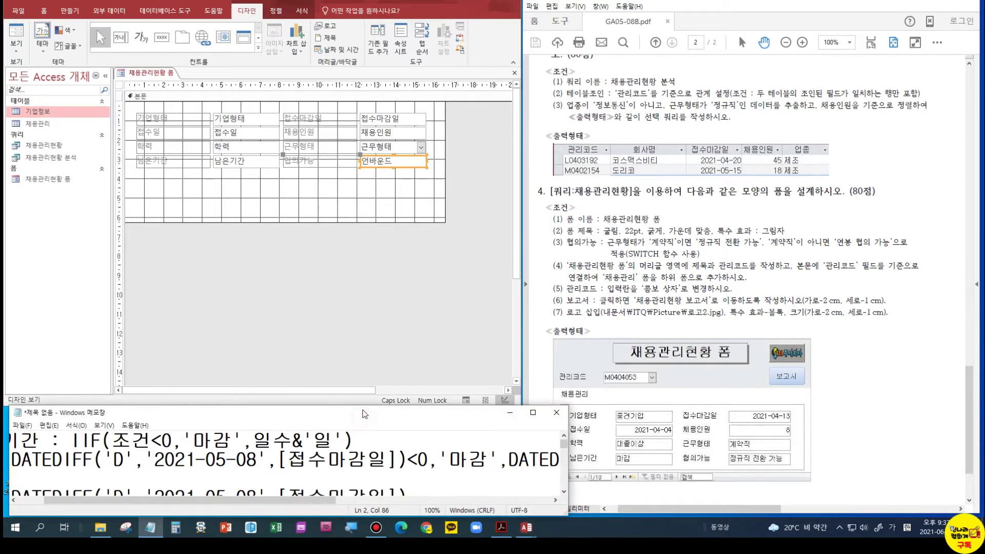
{"action": "left_click_drag", "start_coordinate": [362, 407], "coordinate": [362, 256]}
{"action": "left_click", "coordinate": [374, 286]}
{"action": "key", "text": "Home"}
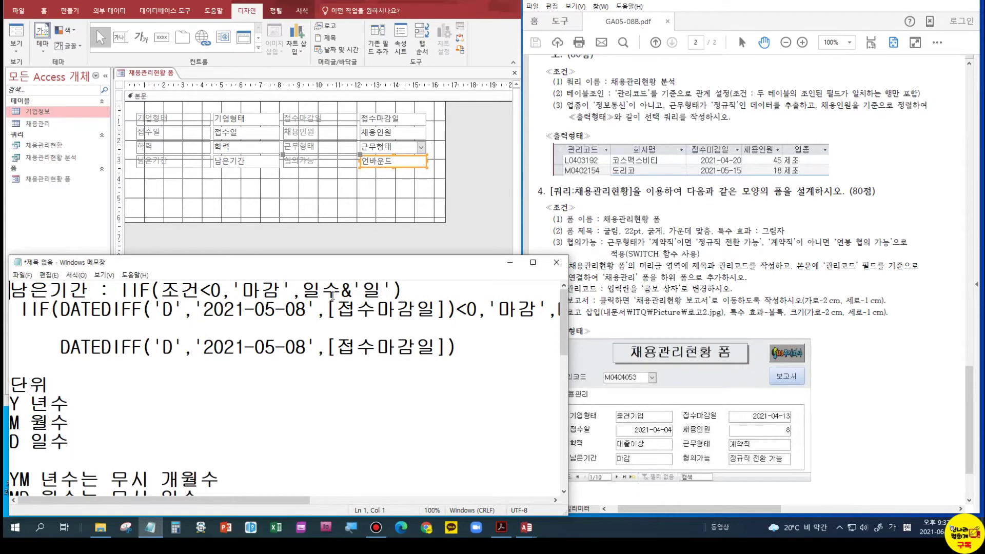
{"action": "key", "text": "Return"}
{"action": "key", "text": "Return"}
{"action": "key", "text": "Return"}
{"action": "key", "text": "Return"}
{"action": "key", "text": "Return"}
{"action": "key", "text": "Return"}
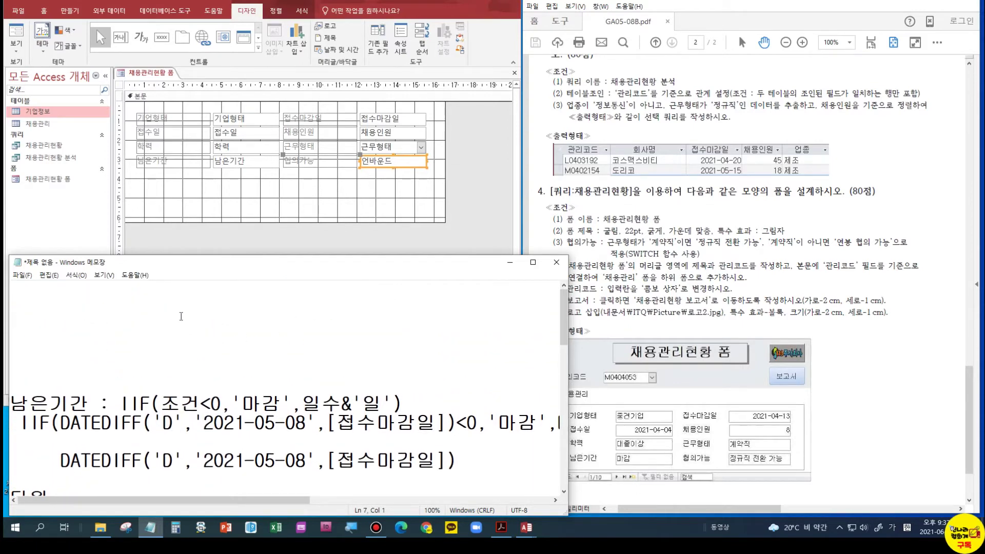
Step: Narrow and reposition the Notepad window so the PDF conditions are uncovered, and place the cursor on the first blank line
{"action": "left_click_drag", "start_coordinate": [195, 262], "coordinate": [189, 256]}
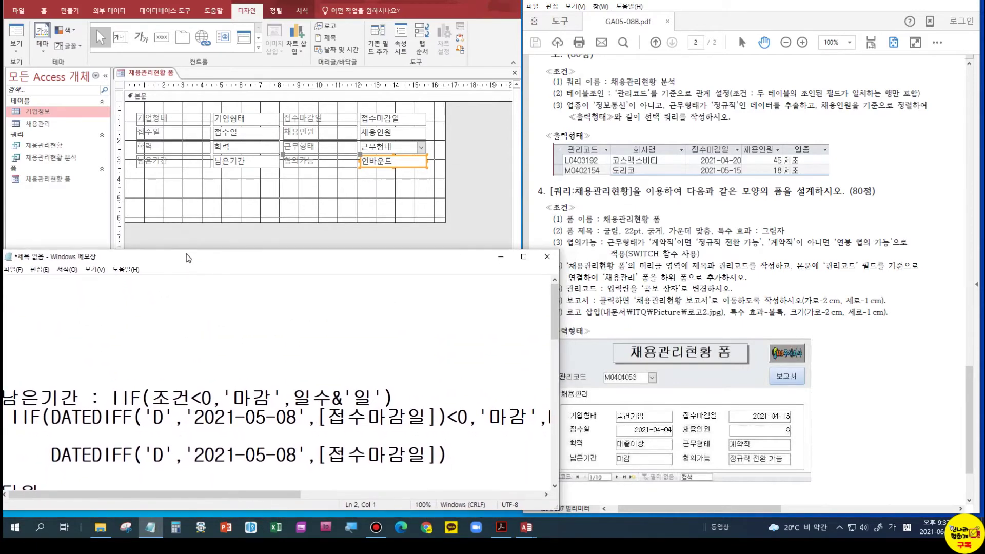
{"action": "left_click_drag", "start_coordinate": [558, 362], "coordinate": [514, 362]}
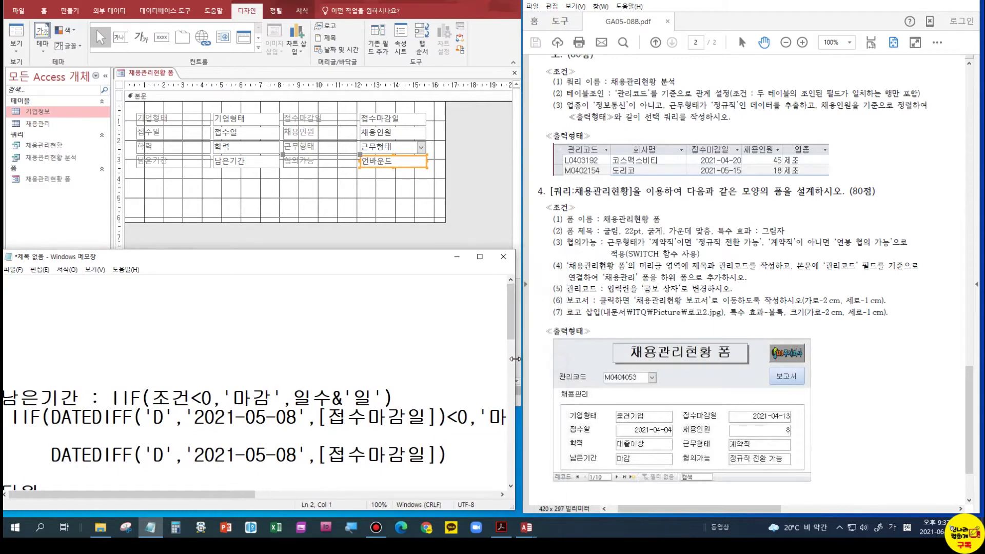
{"action": "left_click_drag", "start_coordinate": [134, 256], "coordinate": [151, 255]}
{"action": "left_click", "coordinate": [126, 288]}
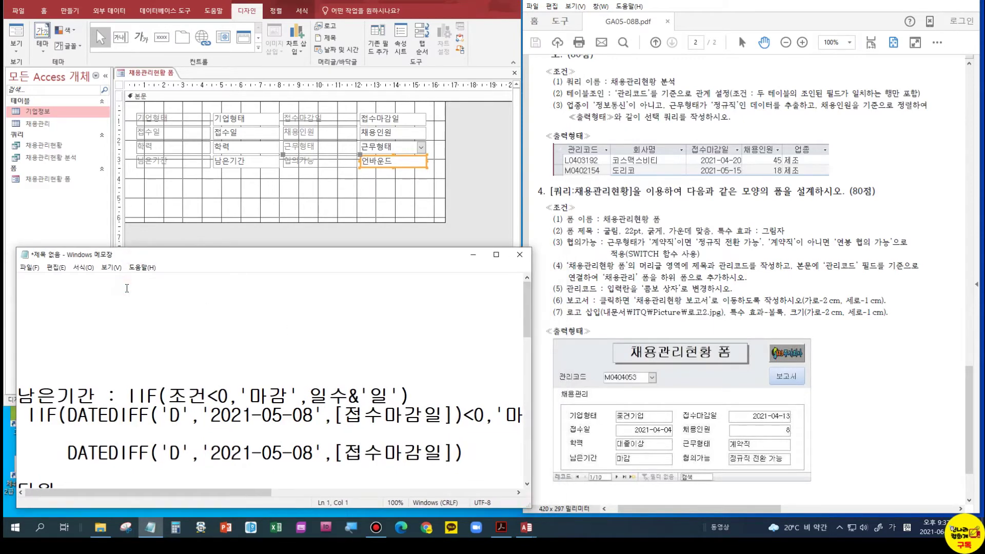
Step: Write the start of the expression on the first line: =SWITCH([근무형태]='계약직','정규직 전환 가능',
{"action": "type", "text": "=SWITCH("}
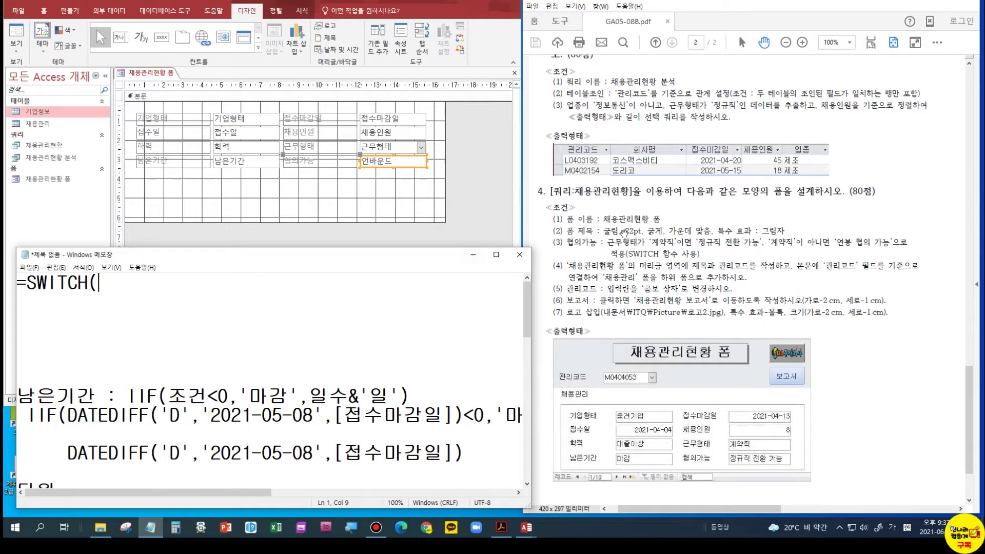
{"action": "type", "text": "[RMS"}
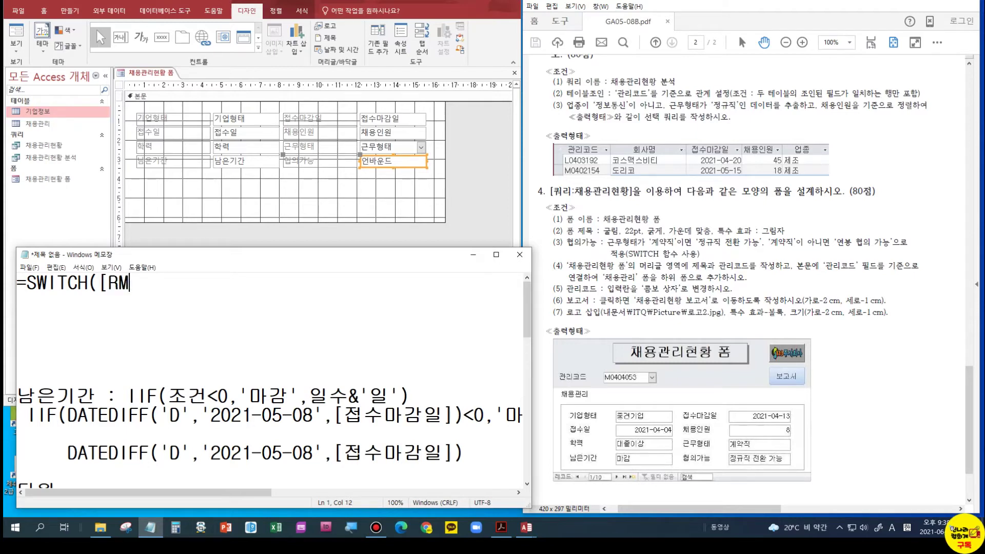
{"action": "key", "text": "BackSpace"}
{"action": "key", "text": "BackSpace"}
{"action": "key", "text": "BackSpace"}
{"action": "key", "text": "Hangul"}
{"action": "type", "text": "근무형ㅌㅐ]='계약지"}
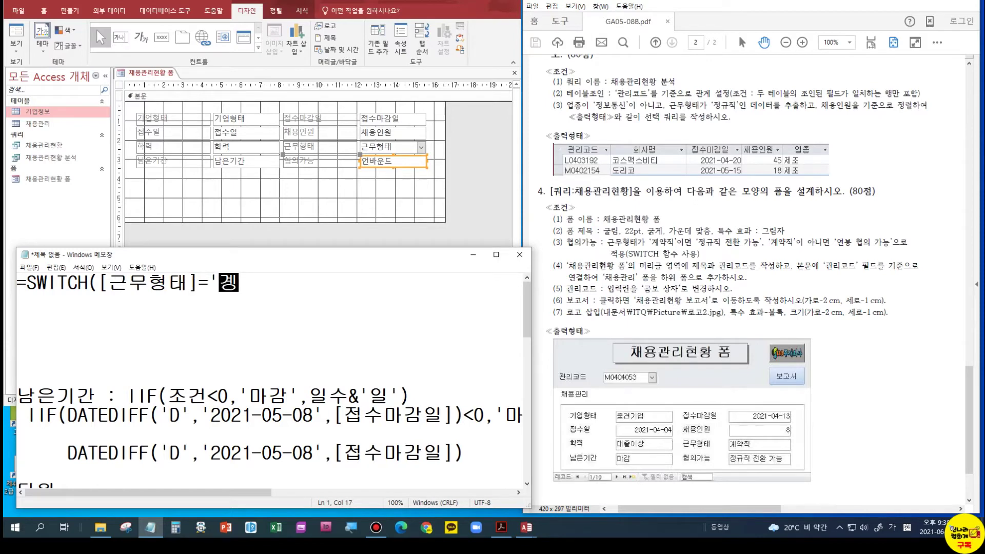
{"action": "type", "text": "ㄱ]"}
{"action": "key", "text": "BackSpace"}
{"action": "type", "text": "',"}
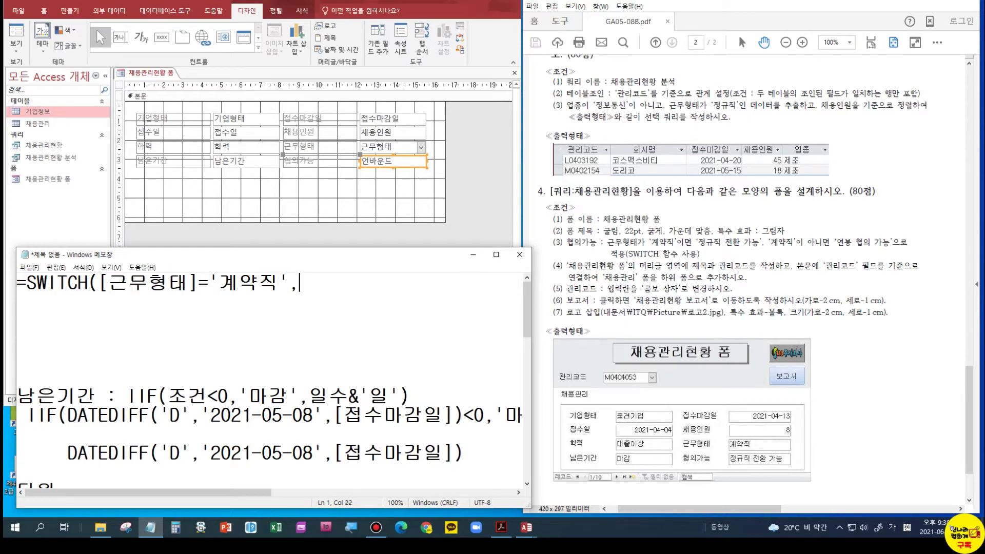
{"action": "type", "text": "'정규직 전환 가능',"}
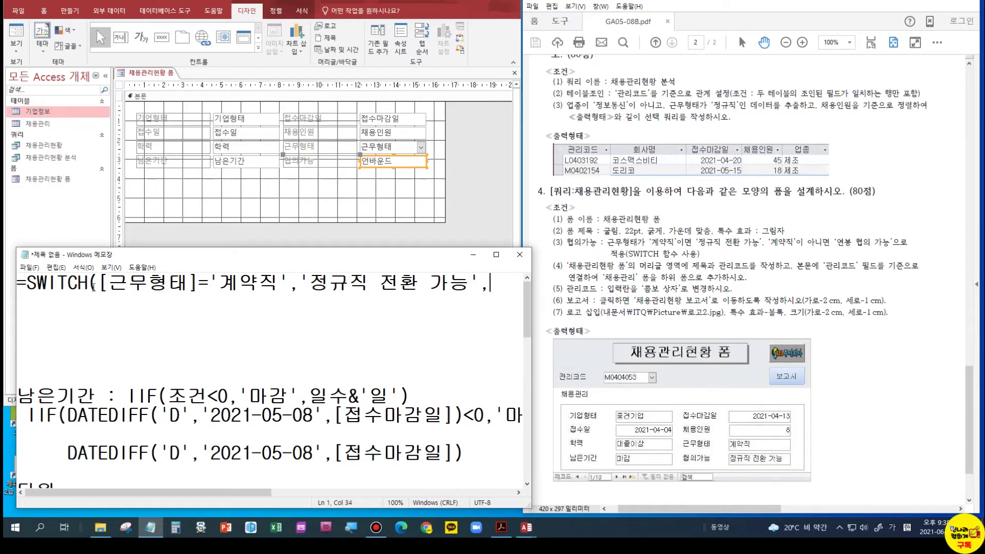
Step: Duplicate the [근무형태] condition and its result on an aligned second line, and change the copy's operator to <>
{"action": "left_click_drag", "start_coordinate": [99, 285], "coordinate": [491, 283]}
{"action": "key", "text": "ctrl+c"}
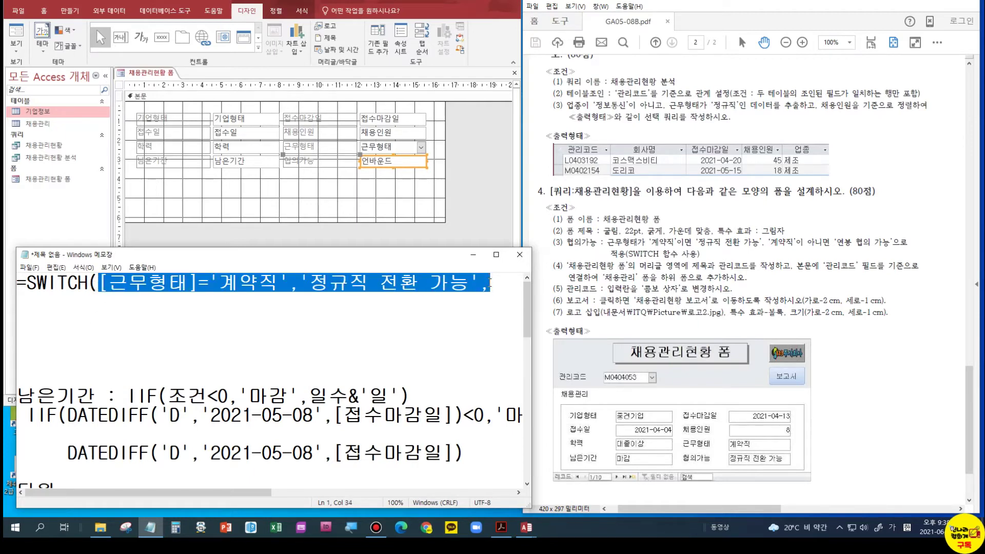
{"action": "left_click", "coordinate": [490, 283]}
{"action": "key", "text": "Return"}
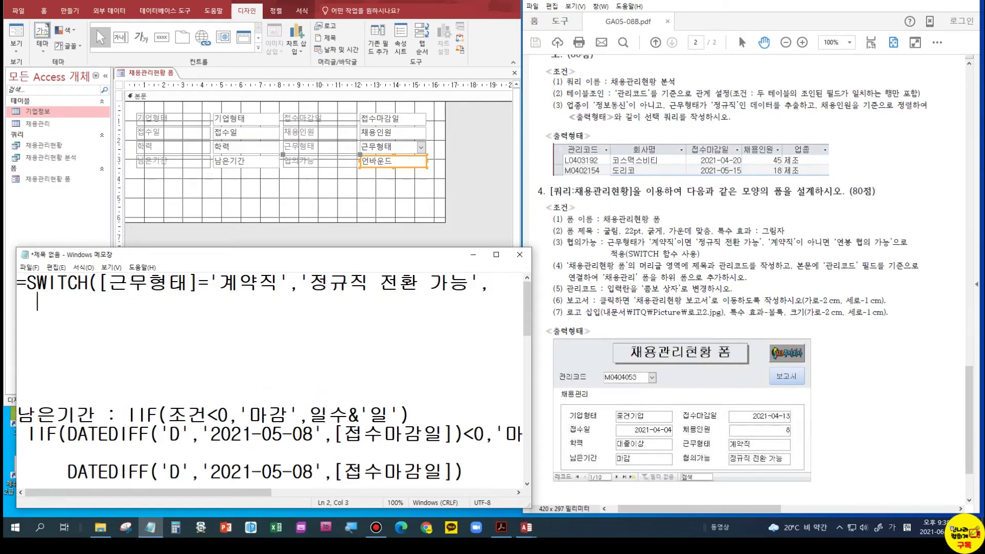
{"action": "key", "text": "ctrl+v"}
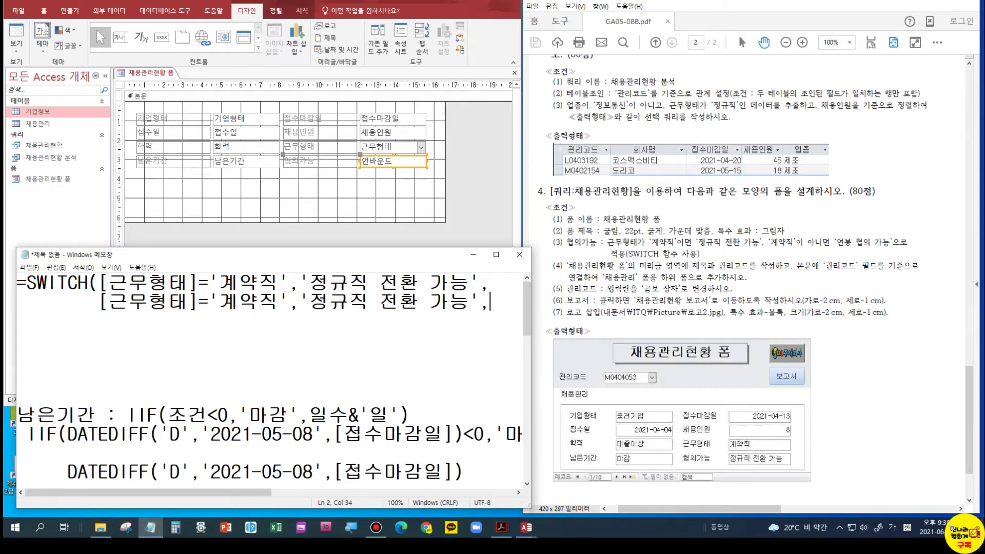
{"action": "left_click", "coordinate": [195, 303]}
{"action": "key", "text": "Delete"}
{"action": "type", "text": "<>"}
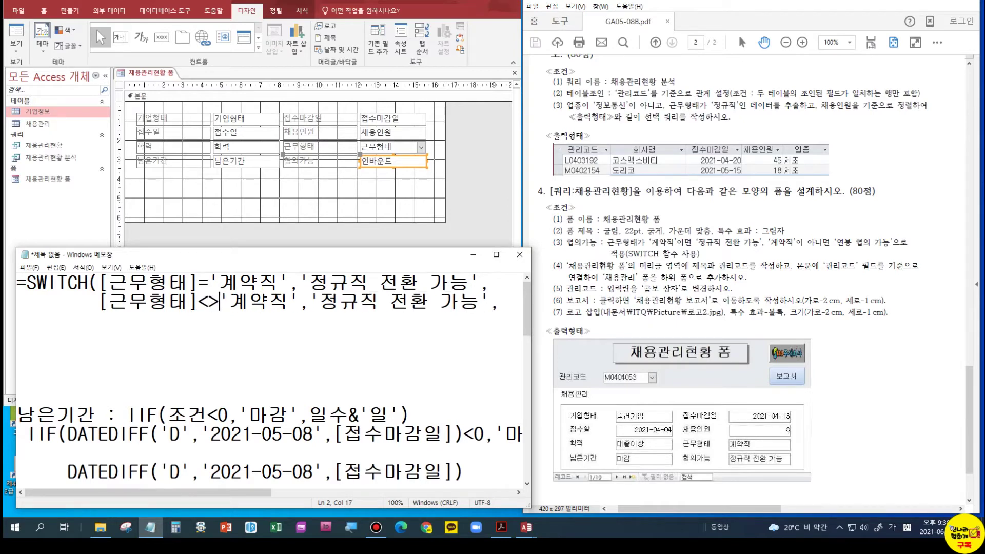
Step: Change the second condition's result text to '연봉 협의 가능' and end the expression with a closing parenthesis
{"action": "left_click", "coordinate": [318, 301]}
{"action": "key", "text": "Delete"}
{"action": "key", "text": "Delete"}
{"action": "key", "text": "Delete"}
{"action": "key", "text": "Delete"}
{"action": "key", "text": "Delete"}
{"action": "key", "text": "Delete"}
{"action": "type", "text": "ㅇ연봉 협의"}
{"action": "key", "text": "End"}
{"action": "key", "text": "BackSpace"}
{"action": "type", "text": ")"}
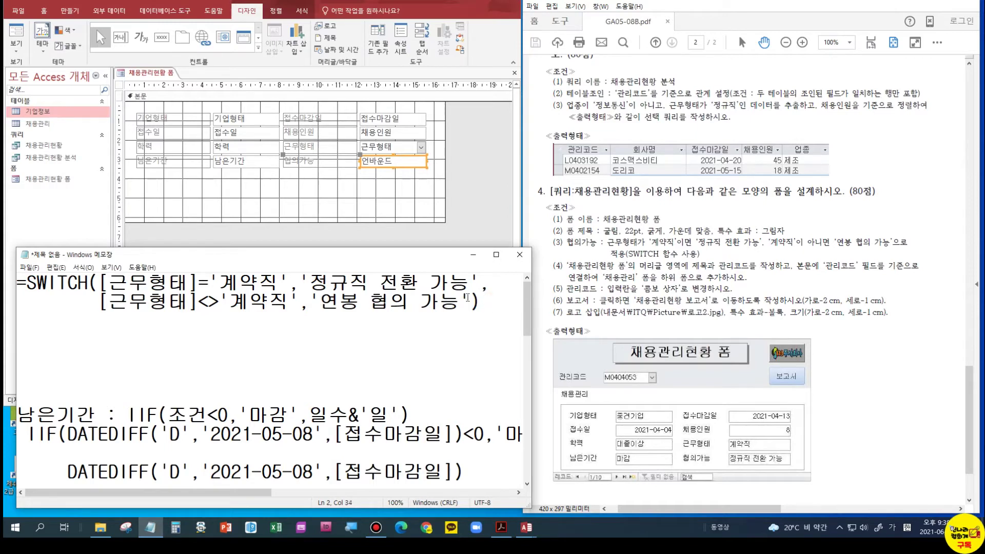
Step: Review the two-line SWITCH expression, copy it, and paste it into the 협의가능 text box of the Access form
{"action": "left_click", "coordinate": [260, 282]}
{"action": "left_click_drag", "start_coordinate": [155, 285], "coordinate": [239, 284]}
{"action": "left_click", "coordinate": [380, 283]}
{"action": "left_click_drag", "start_coordinate": [169, 301], "coordinate": [248, 302]}
{"action": "left_click", "coordinate": [373, 301]}
{"action": "left_click_drag", "start_coordinate": [483, 305], "coordinate": [4, 286]}
{"action": "key", "text": "ctrl+c"}
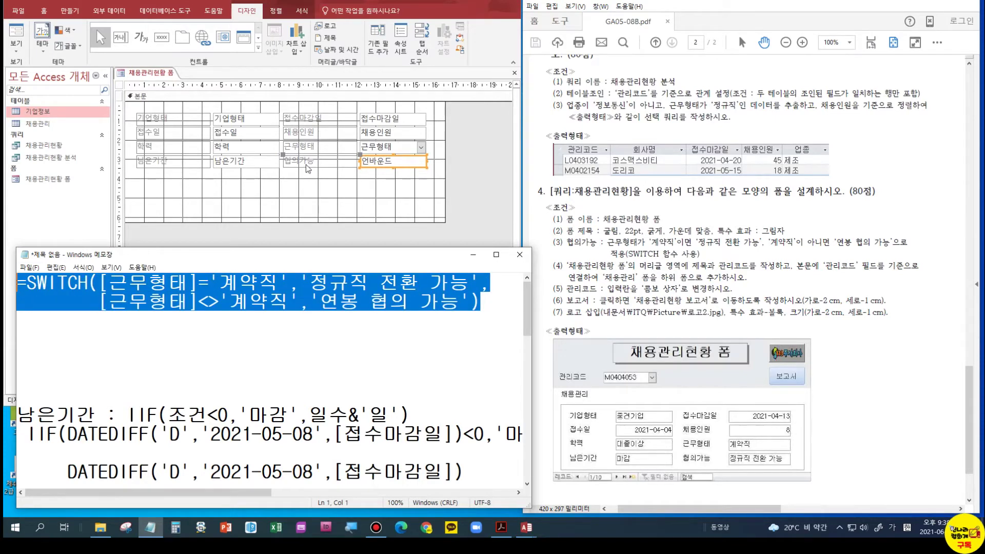
{"action": "left_click", "coordinate": [387, 161]}
{"action": "key", "text": "ctrl+v"}
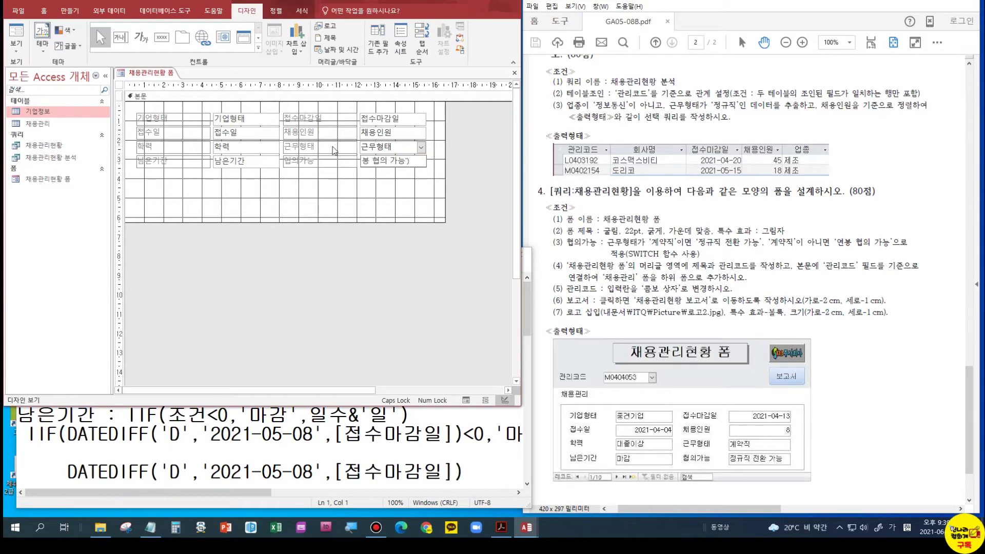
Step: Show the form in Form view and examine the 근무형태 combo box and the calculated 협의가능 value
{"action": "left_click", "coordinate": [13, 33]}
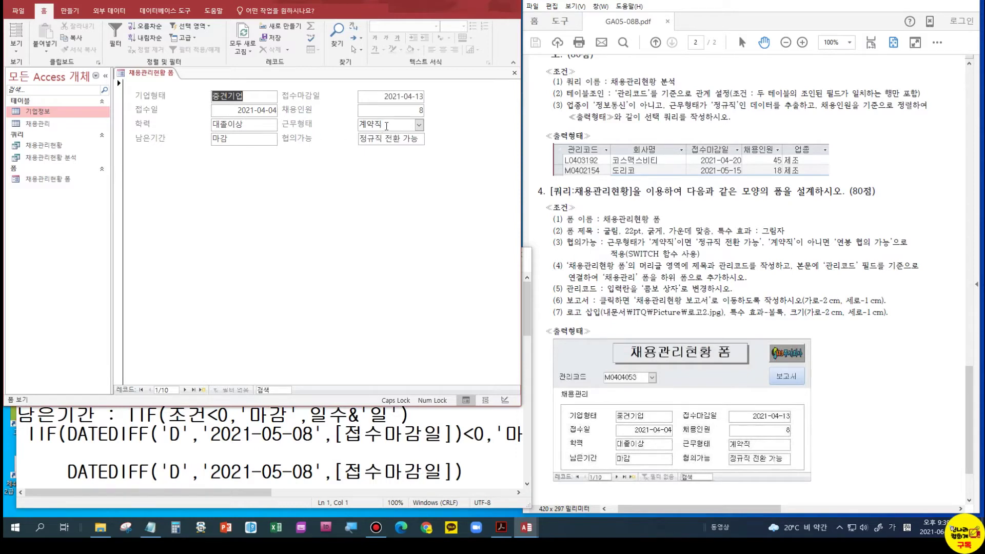
{"action": "left_click", "coordinate": [419, 125]}
{"action": "left_click", "coordinate": [393, 138]}
{"action": "left_click", "coordinate": [419, 124]}
{"action": "left_click", "coordinate": [380, 161]}
Step: Return the form to Design view and convert the 근무형태 combo box to a text box
{"action": "left_click", "coordinate": [14, 51]}
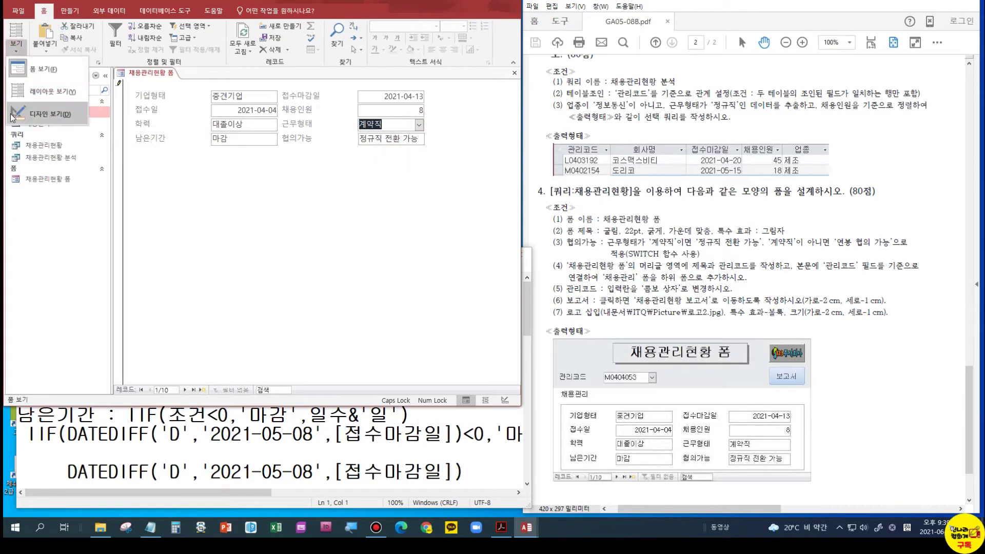
{"action": "left_click", "coordinate": [36, 117]}
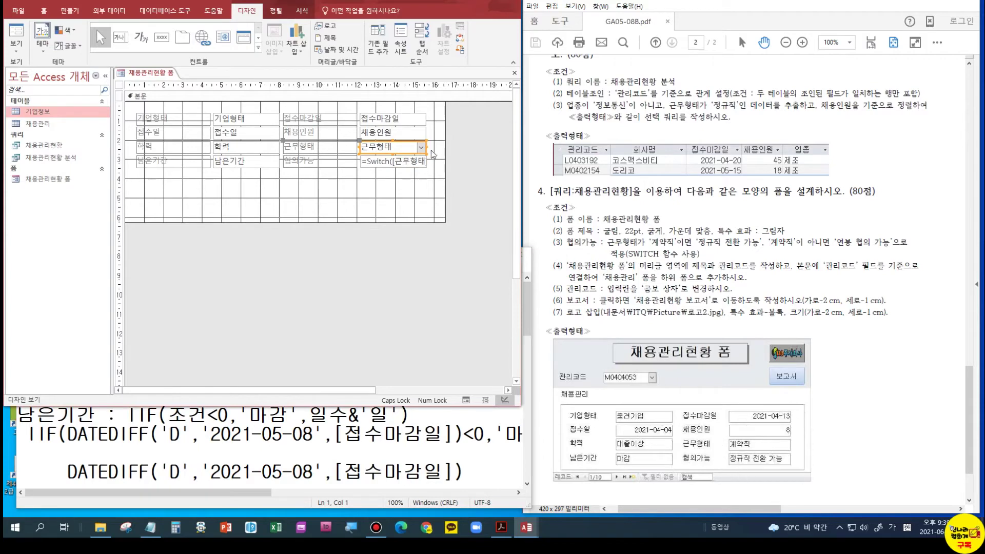
{"action": "right_click", "coordinate": [422, 147]}
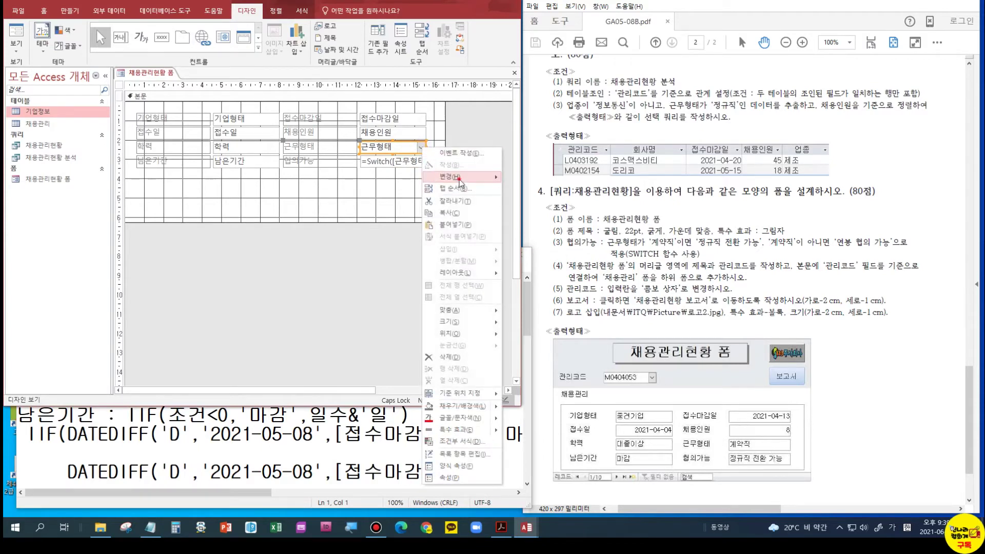
{"action": "mouse_move", "coordinate": [460, 180]}
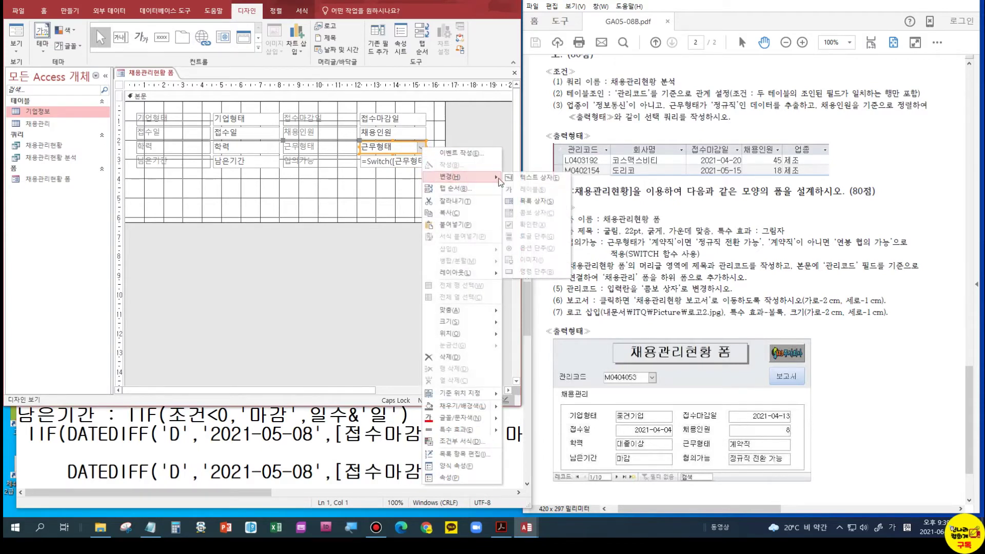
{"action": "left_click", "coordinate": [533, 179]}
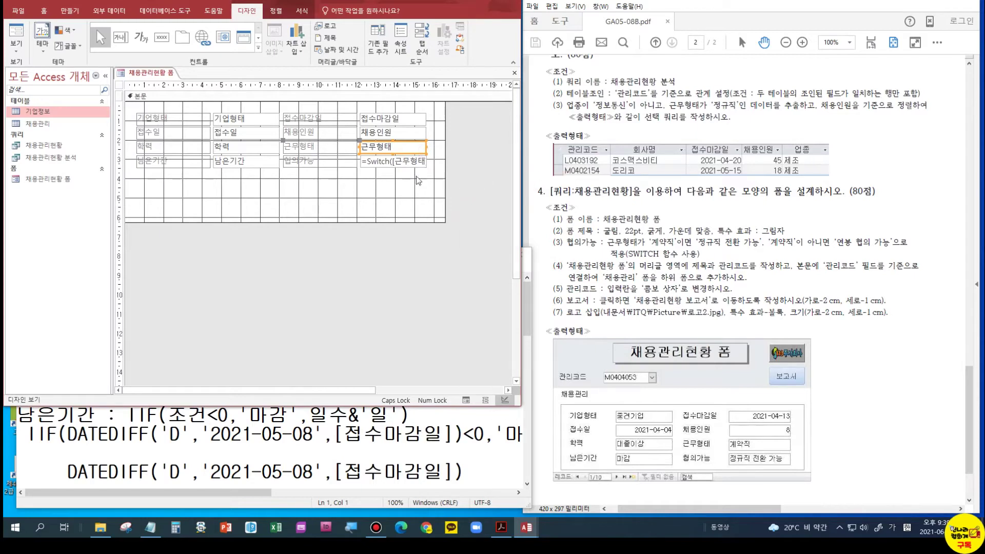
{"action": "left_click", "coordinate": [407, 194]}
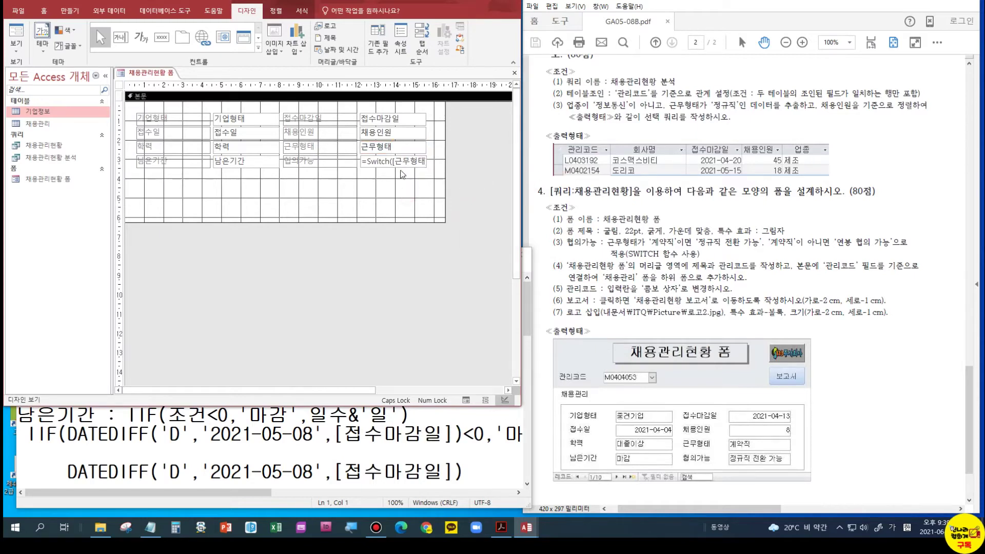
Step: Set the form's 레코드 선택기 property to 아니요 and check the result in Form view
{"action": "left_click", "coordinate": [119, 86]}
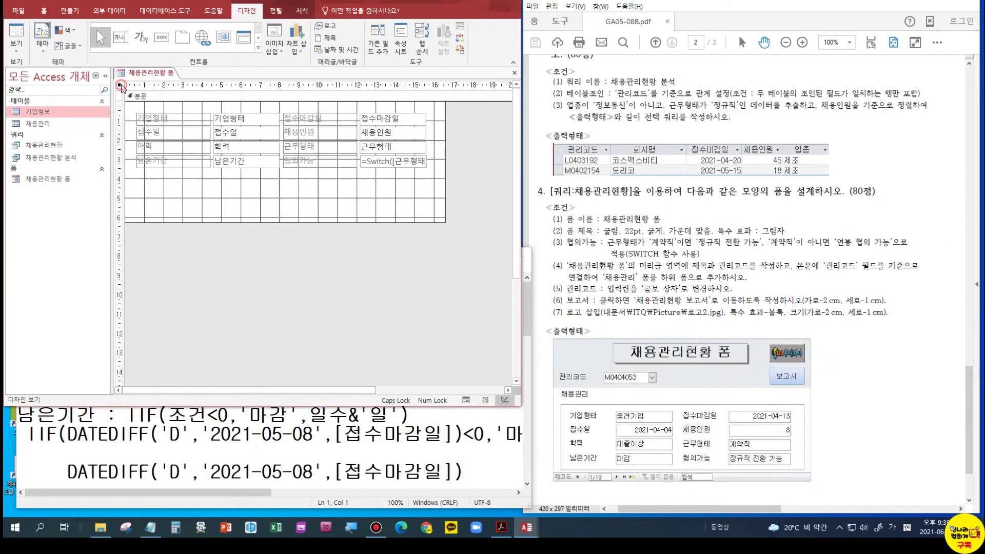
{"action": "right_click", "coordinate": [126, 83]}
{"action": "left_click", "coordinate": [190, 175]}
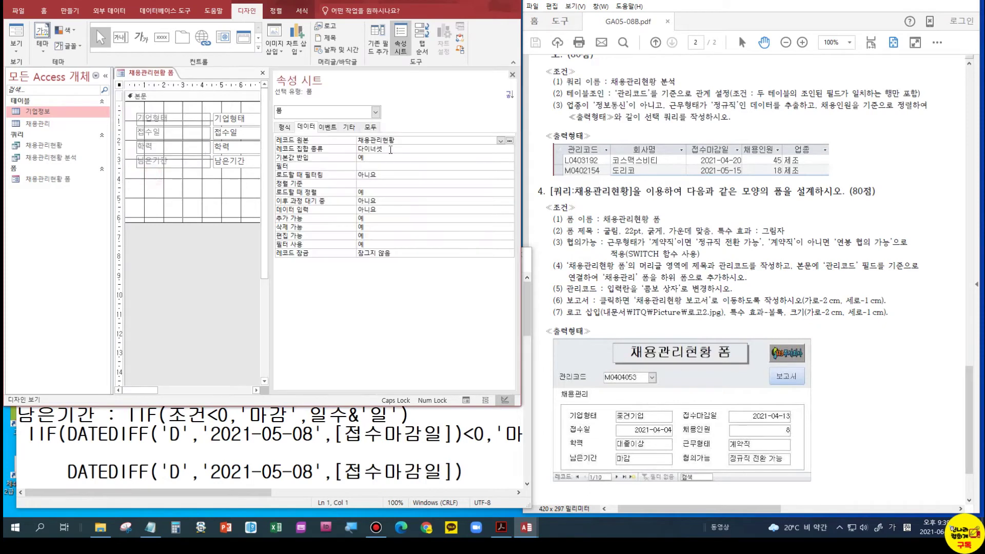
{"action": "left_click", "coordinate": [370, 126]}
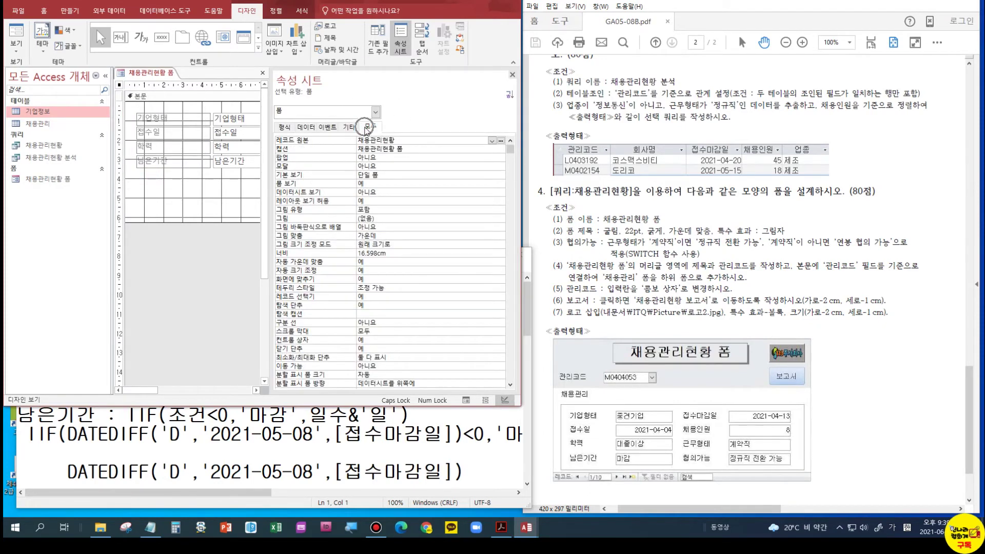
{"action": "left_click", "coordinate": [365, 296]}
{"action": "left_click", "coordinate": [501, 297]}
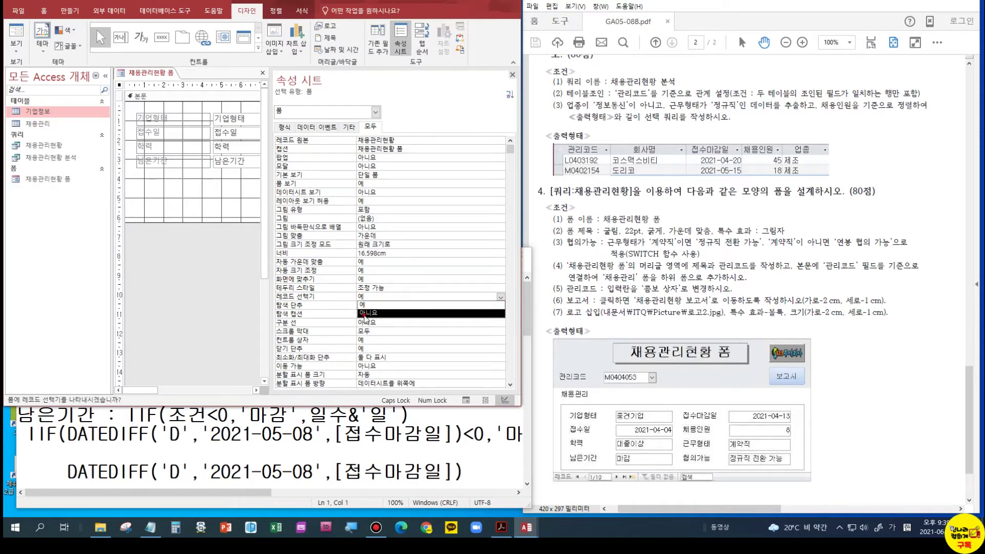
{"action": "left_click", "coordinate": [366, 313]}
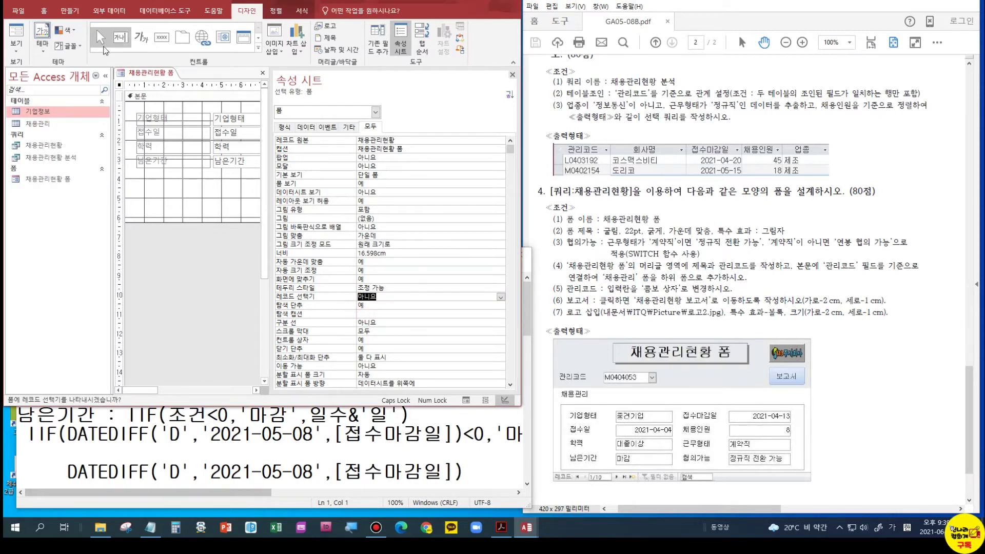
{"action": "left_click", "coordinate": [17, 50]}
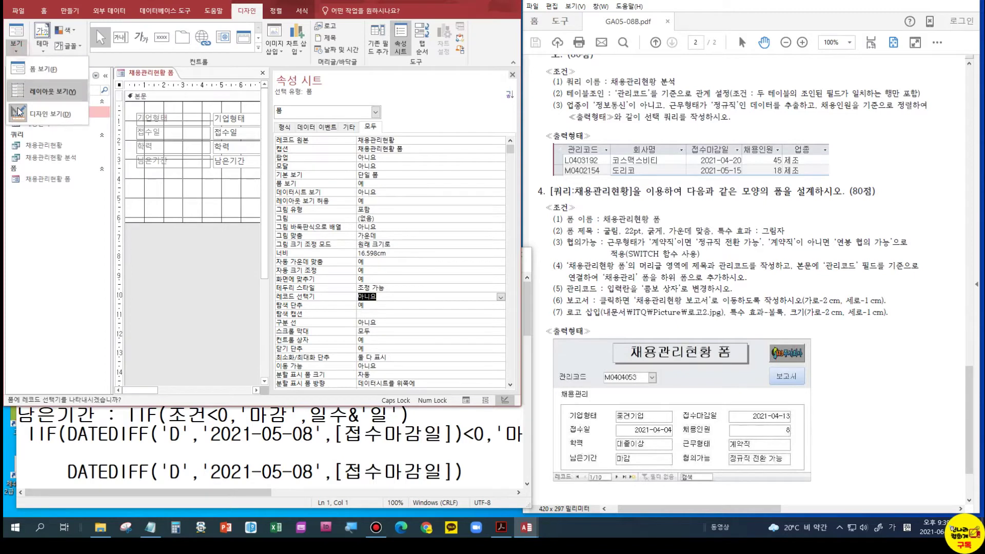
{"action": "left_click", "coordinate": [20, 74]}
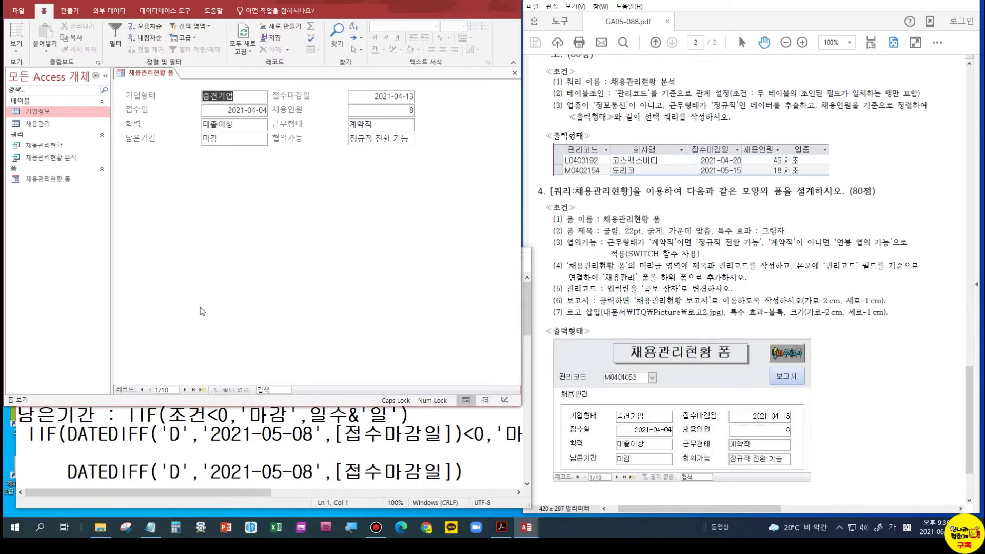
Step: Back in Design view, set the form's 탐색 단추 property to 아니요, close the property sheet and check the form in Form view
{"action": "left_click", "coordinate": [8, 50]}
{"action": "left_click", "coordinate": [25, 114]}
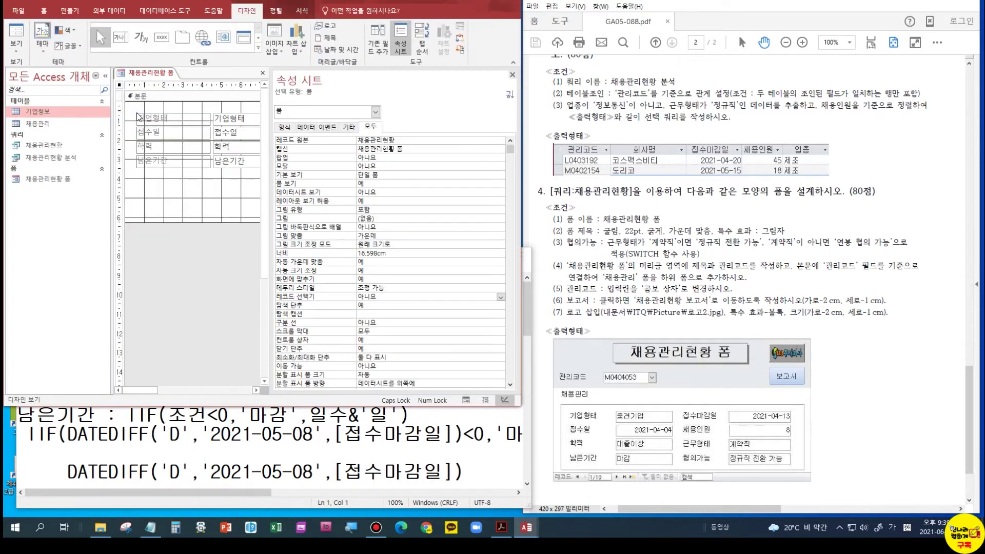
{"action": "left_click", "coordinate": [388, 306]}
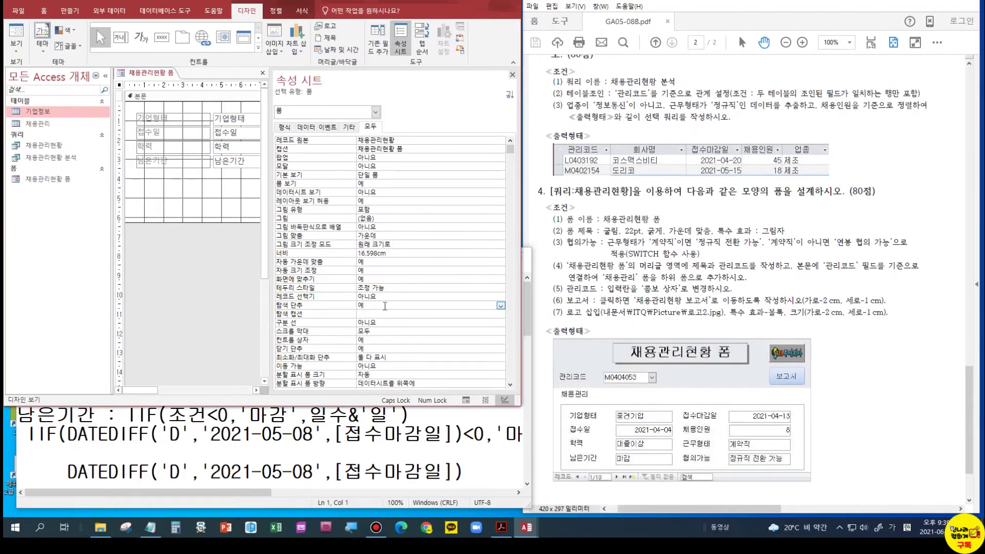
{"action": "left_click", "coordinate": [500, 306]}
{"action": "left_click", "coordinate": [386, 322]}
{"action": "left_click", "coordinate": [388, 297]}
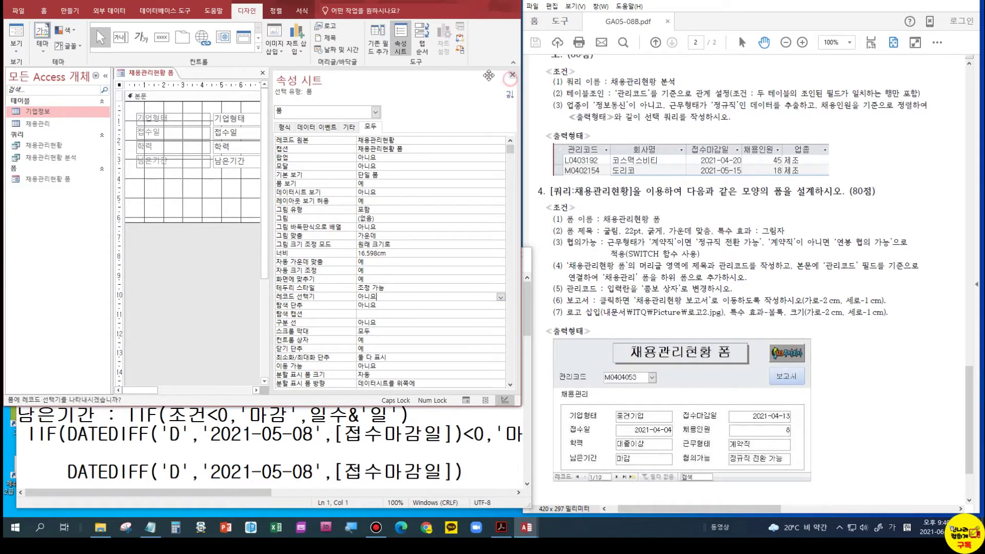
{"action": "left_click", "coordinate": [511, 74]}
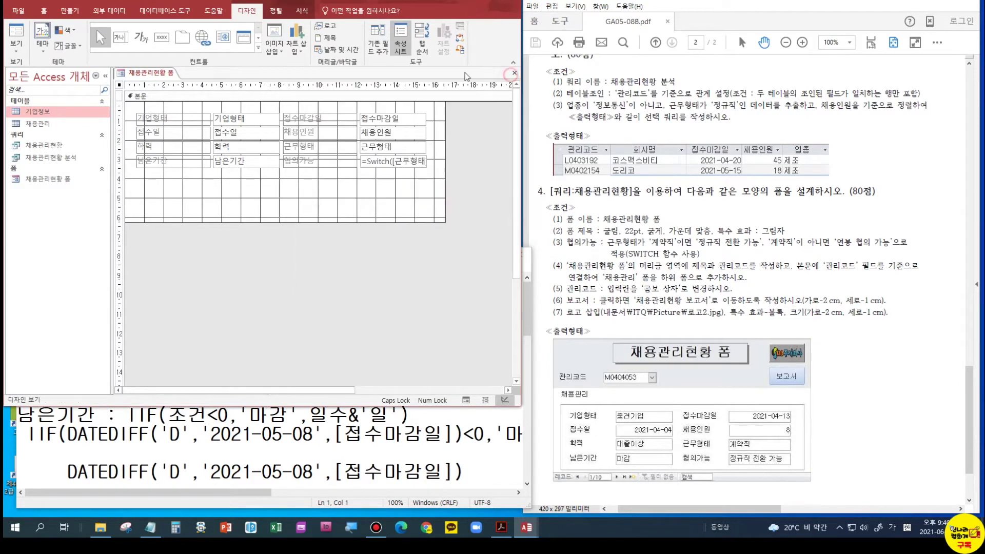
{"action": "left_click", "coordinate": [13, 51]}
{"action": "left_click", "coordinate": [18, 69]}
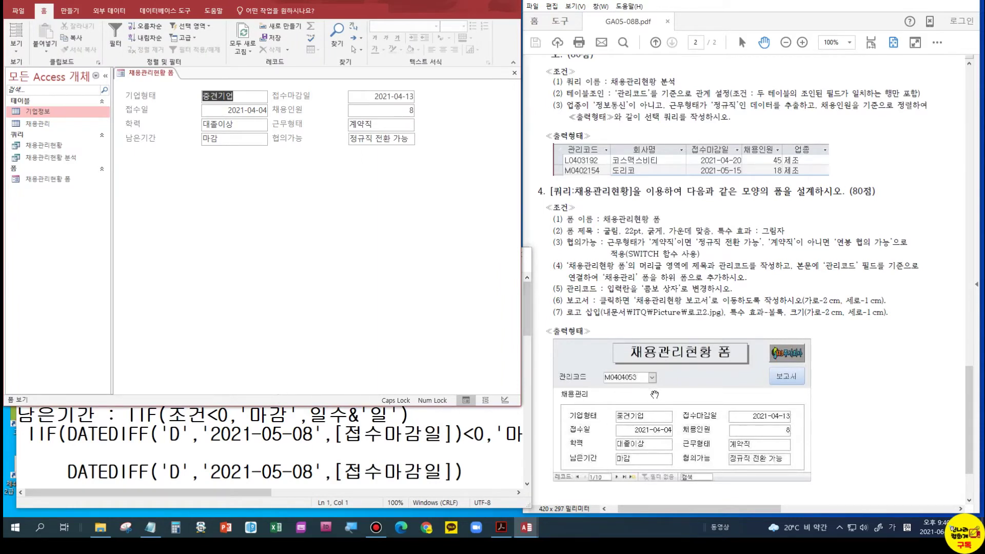
Step: Save the 채용관리현황 폼 and close all open objects
{"action": "right_click", "coordinate": [160, 74]}
{"action": "left_click", "coordinate": [177, 81]}
{"action": "right_click", "coordinate": [162, 76]}
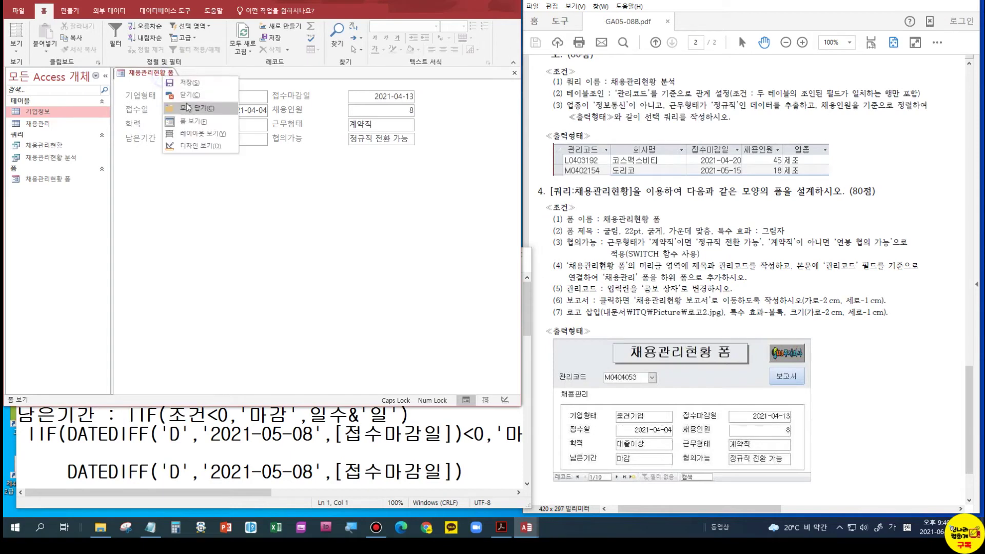
{"action": "left_click", "coordinate": [189, 108]}
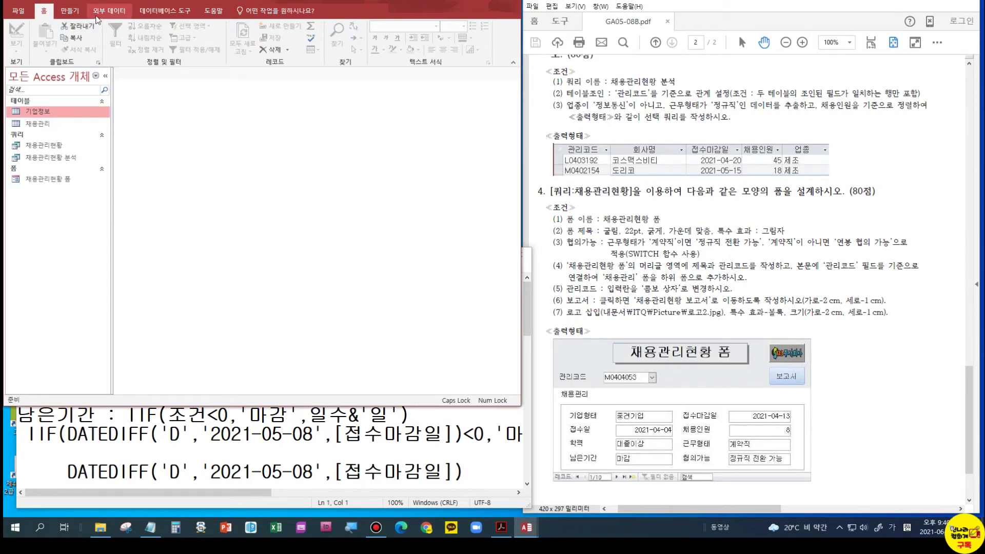
Step: Create a new form based on the 기업정보 table
{"action": "left_click", "coordinate": [70, 10]}
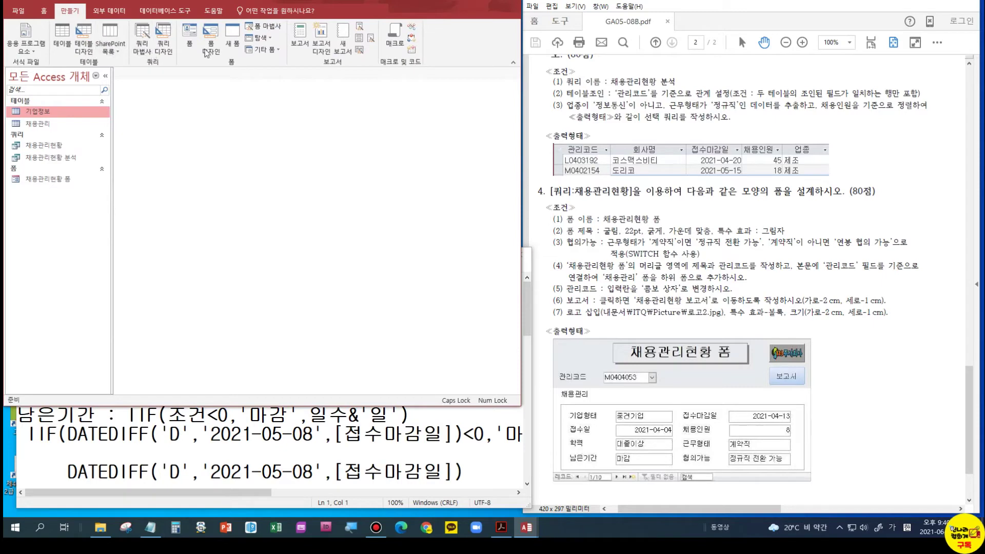
{"action": "left_click", "coordinate": [189, 41]}
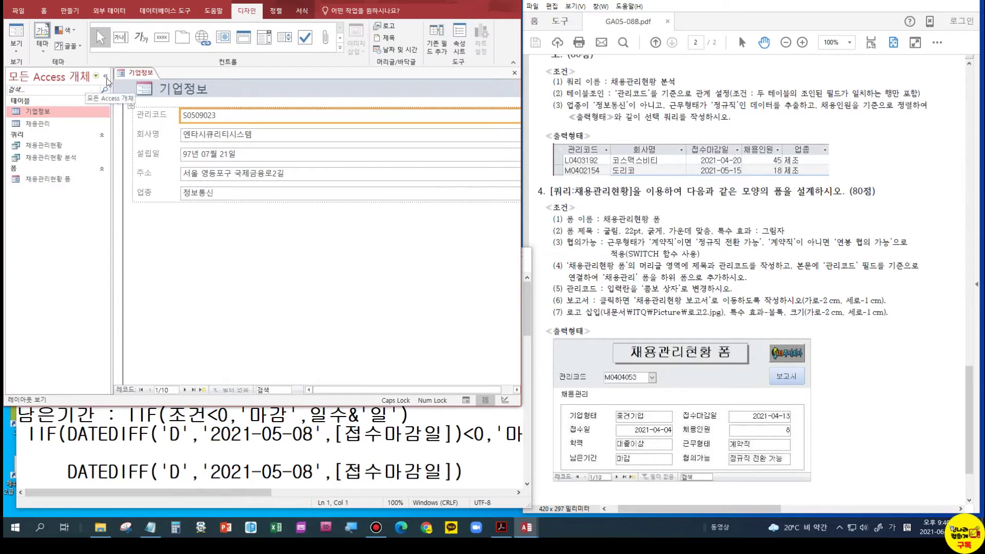
Step: Close the new 기업정보 form without saving its design changes
{"action": "right_click", "coordinate": [128, 74]}
{"action": "left_click", "coordinate": [148, 91]}
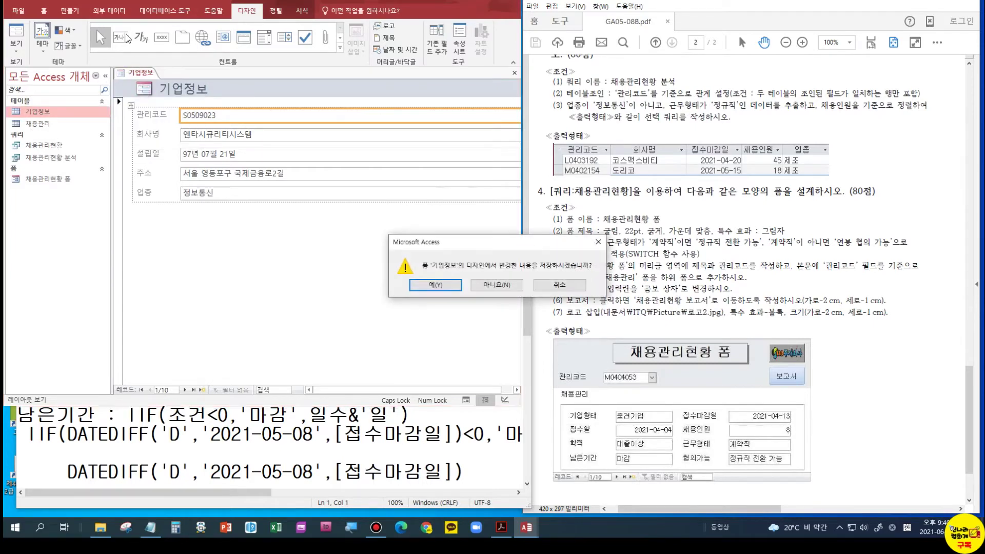
{"action": "left_click", "coordinate": [514, 286]}
{"action": "left_click", "coordinate": [69, 11]}
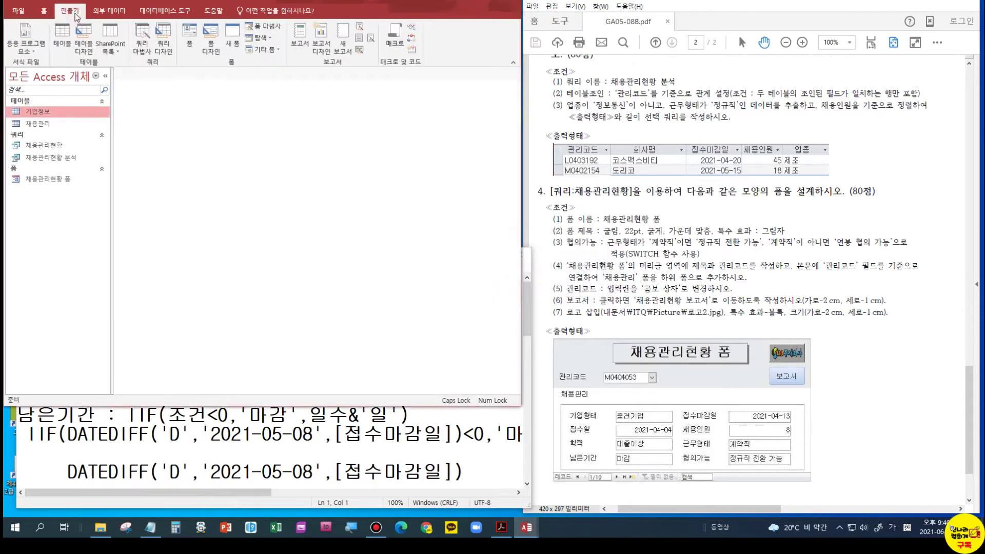
{"action": "left_click", "coordinate": [279, 29]}
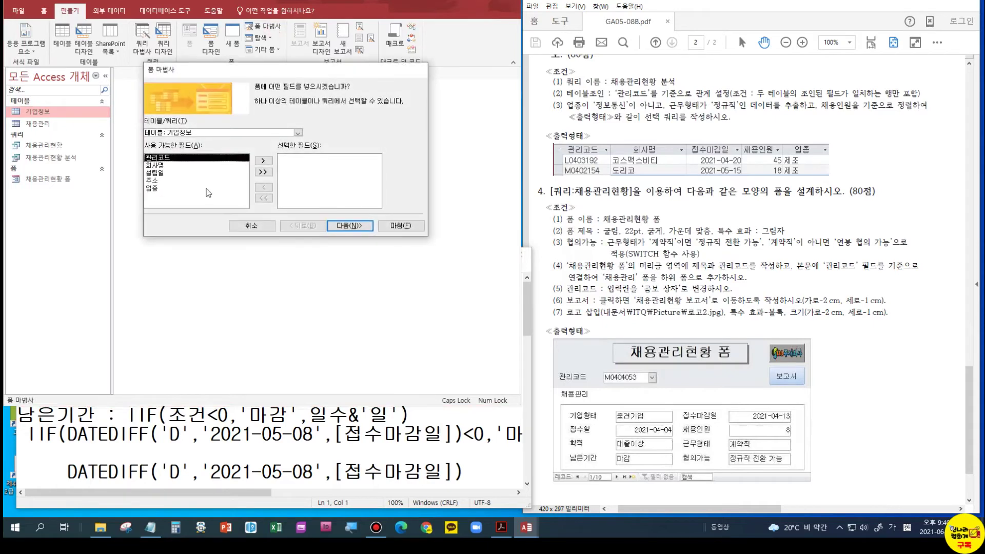
{"action": "left_click", "coordinate": [298, 132]}
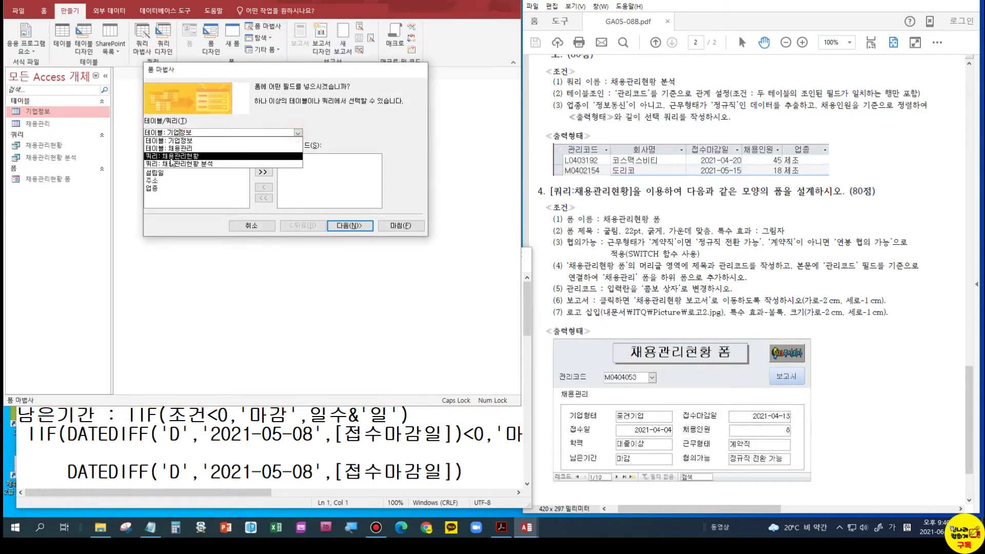
{"action": "left_click", "coordinate": [172, 156]}
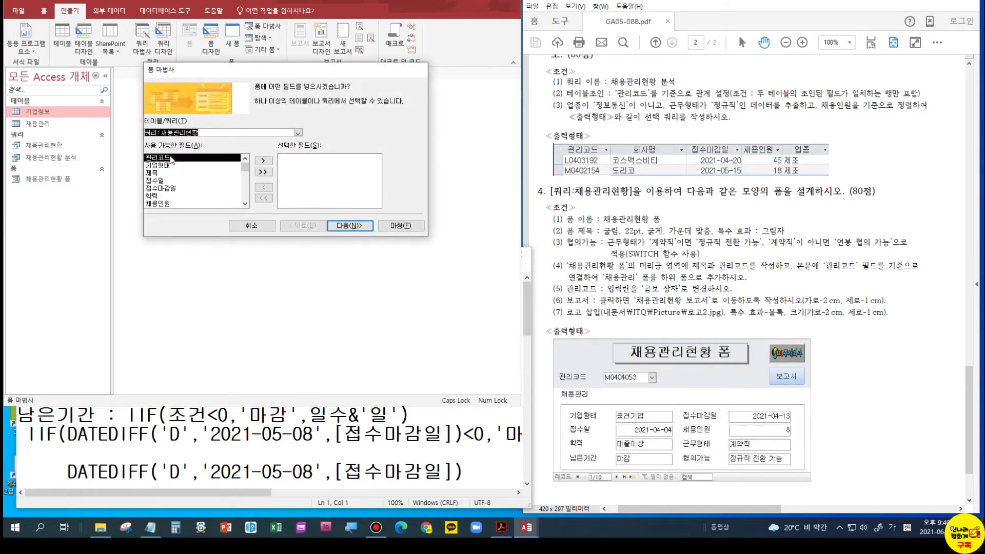
{"action": "left_click", "coordinate": [263, 161]}
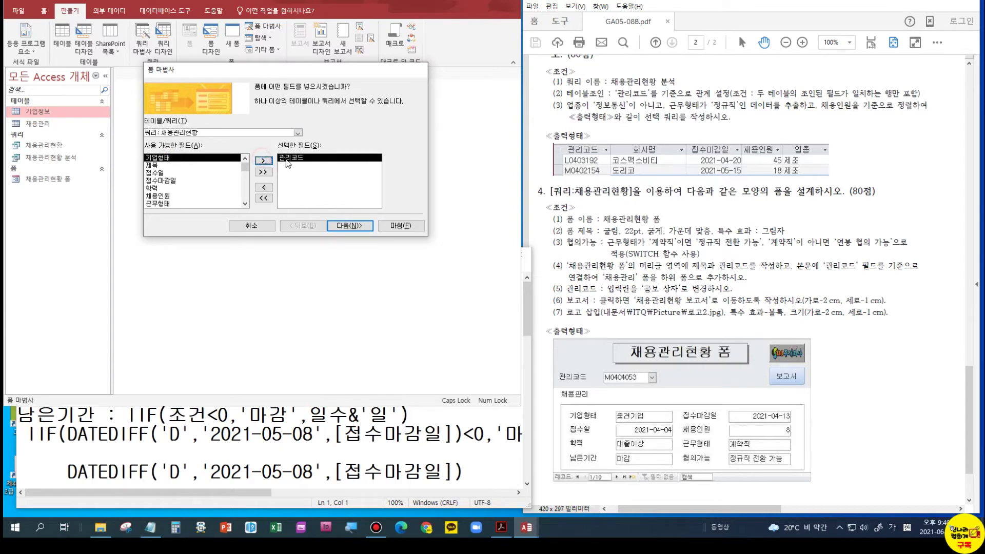
{"action": "left_click", "coordinate": [348, 229]}
{"action": "left_click", "coordinate": [348, 229]}
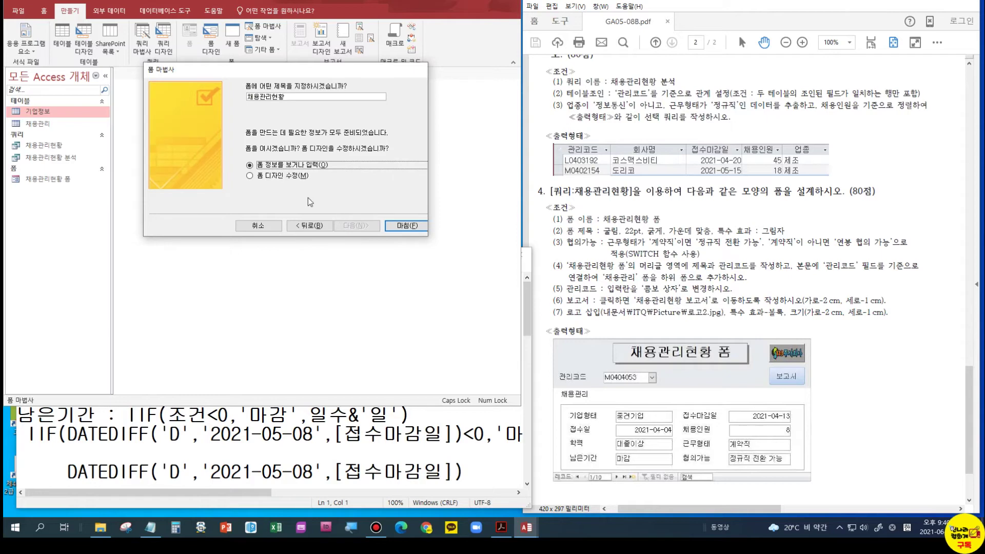
{"action": "left_click", "coordinate": [286, 175]}
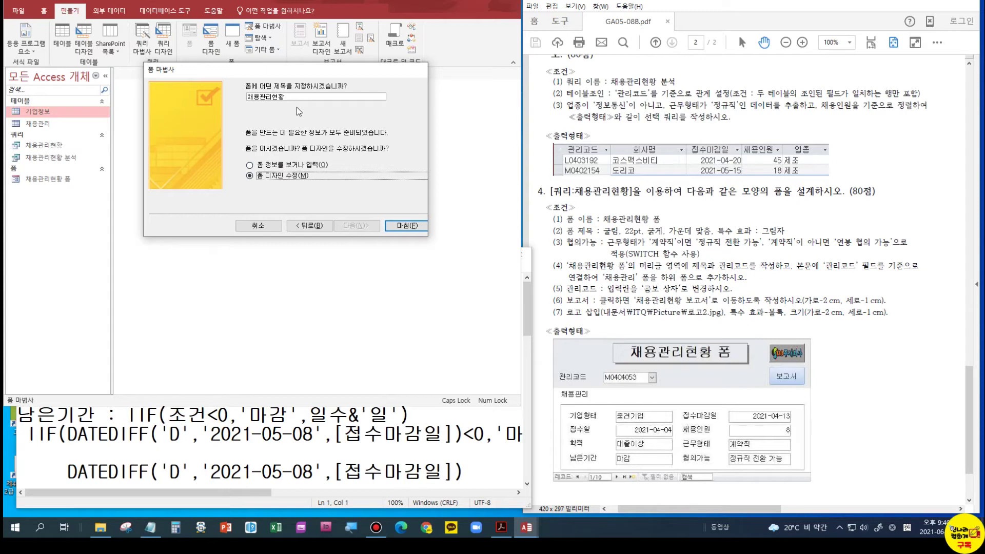
{"action": "left_click", "coordinate": [267, 227]}
{"action": "left_click", "coordinate": [55, 181]}
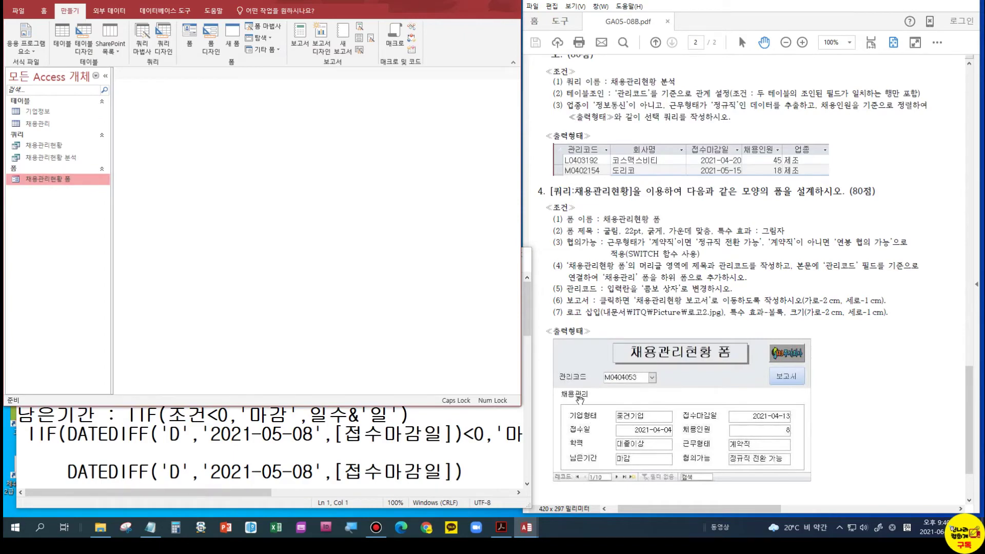
{"action": "key", "text": "ctrl+1"}
{"action": "left_click_drag", "start_coordinate": [526, 369], "coordinate": [608, 403]}
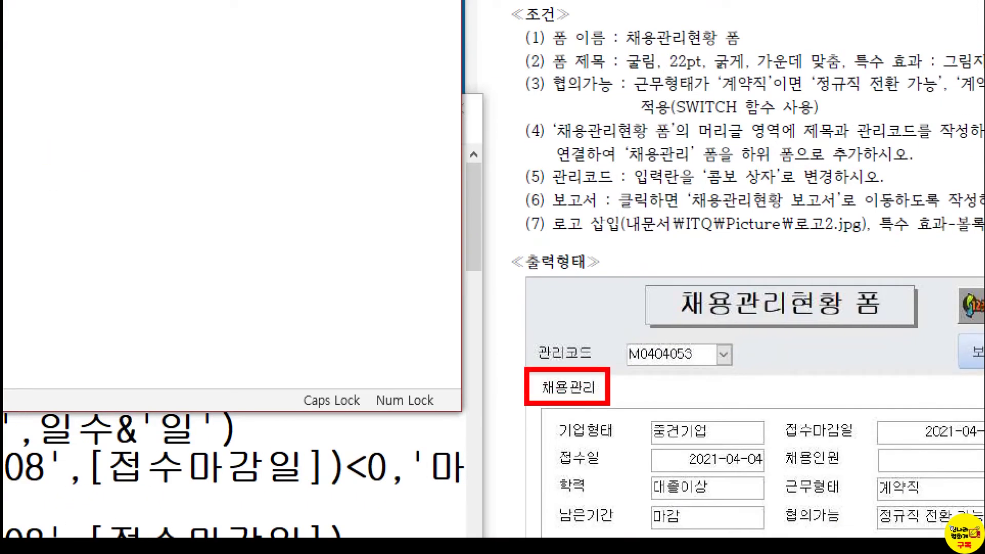
{"action": "key", "text": "Escape"}
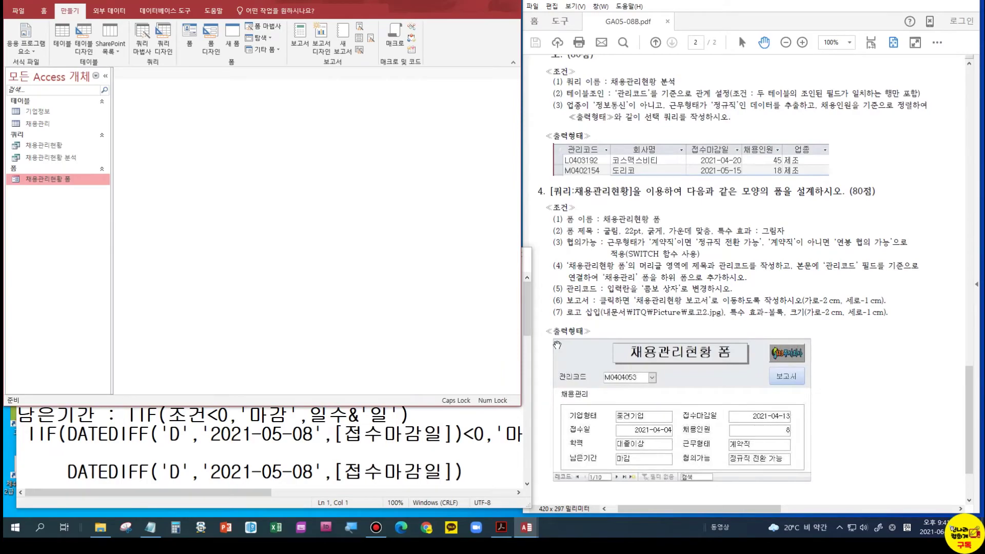
{"action": "key", "text": "ctrl+1"}
{"action": "left_click_drag", "start_coordinate": [554, 337], "coordinate": [770, 410]}
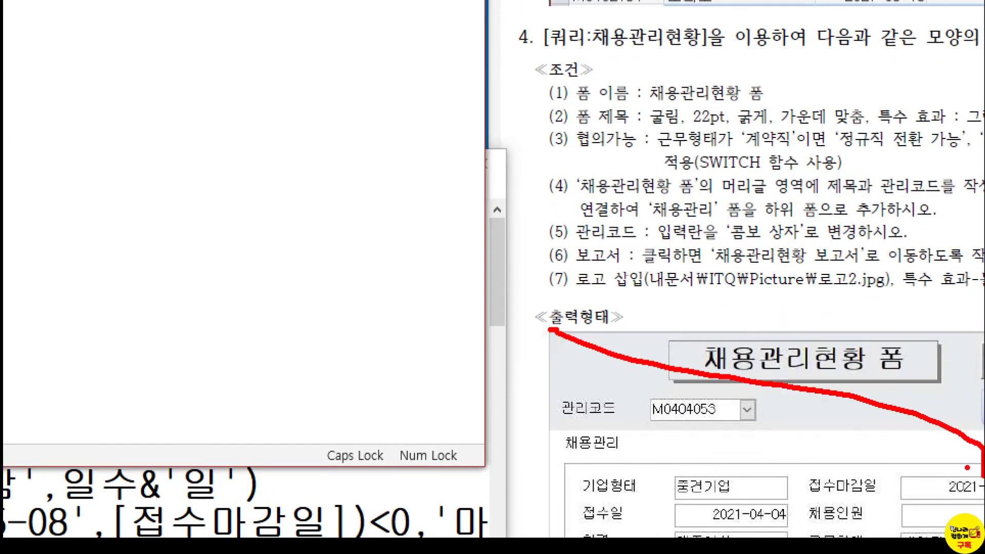
{"action": "key", "text": "Escape"}
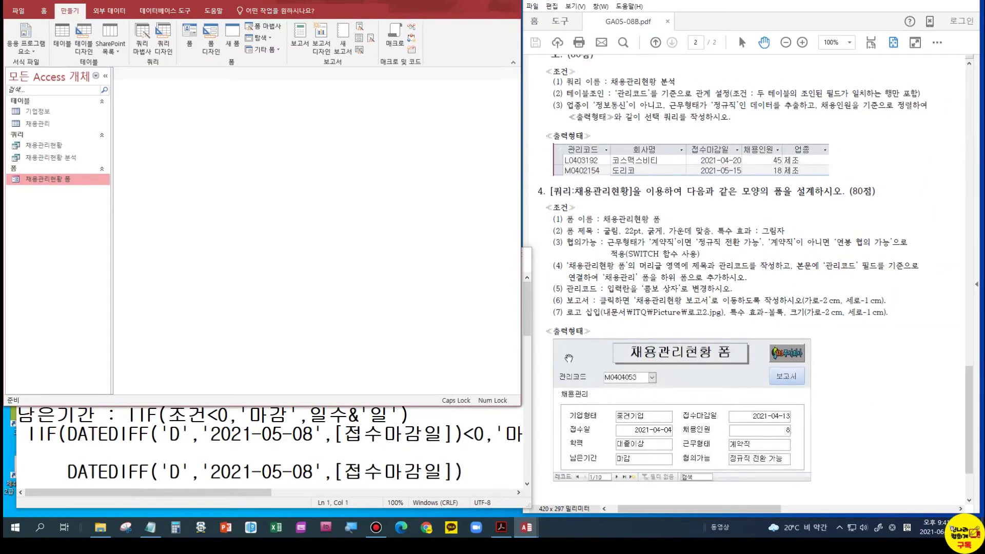
{"action": "key", "text": "ctrl+1"}
{"action": "left_click_drag", "start_coordinate": [535, 309], "coordinate": [982, 537]}
{"action": "left_click_drag", "start_coordinate": [556, 66], "coordinate": [758, 97]}
{"action": "key", "text": "Escape"}
Step: Rename the existing 채용관리현황 폼 form as 채용관리
{"action": "right_click", "coordinate": [66, 180]}
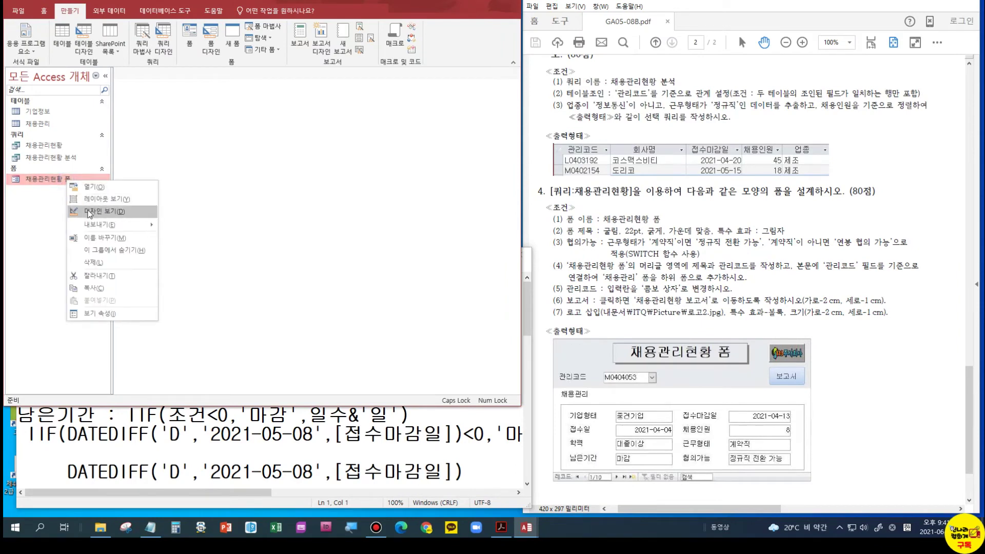
{"action": "left_click", "coordinate": [100, 238]}
{"action": "left_click", "coordinate": [58, 179]}
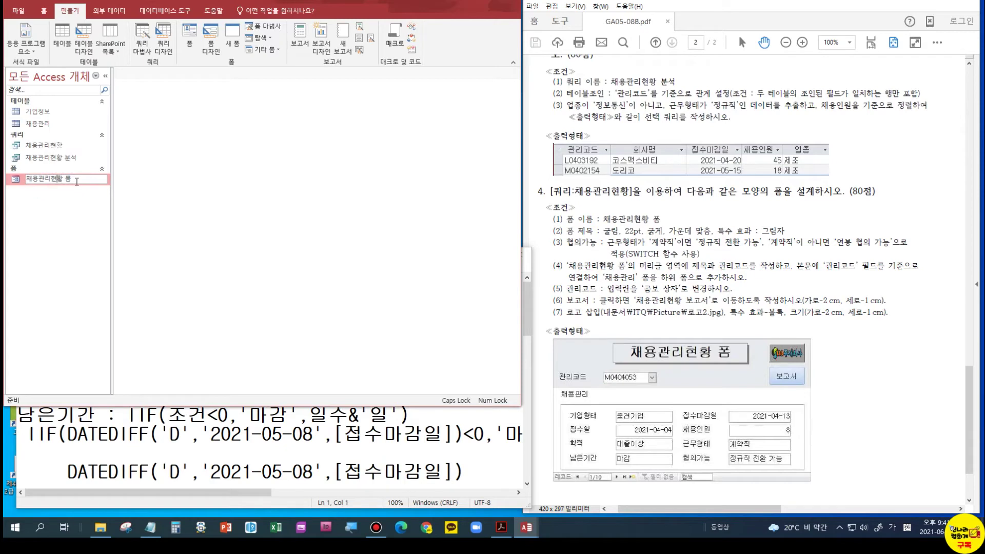
{"action": "left_click", "coordinate": [76, 181]}
{"action": "key", "text": "Return"}
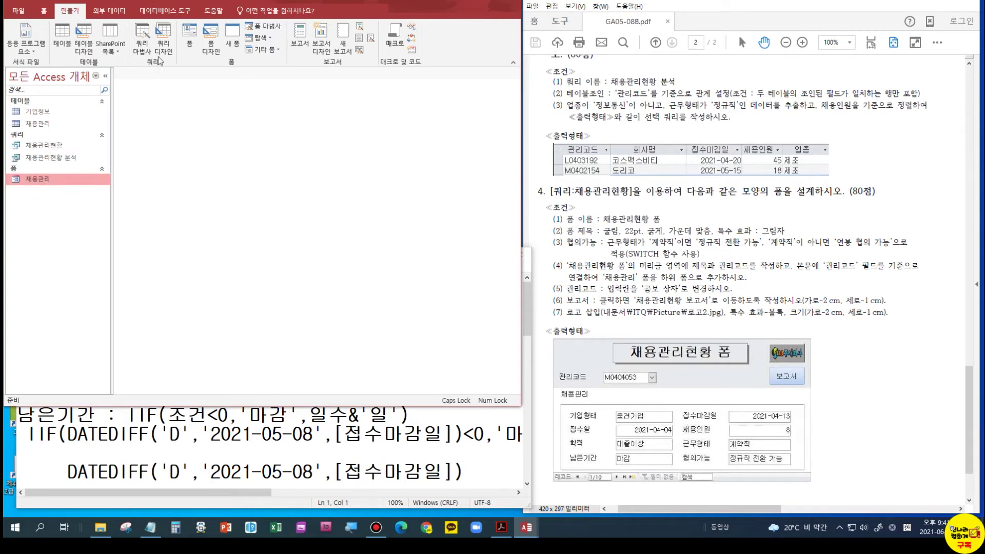
Step: Create a form with the Form Wizard from the 채용관리현황 query using only 관리코드, titled 채용관리현황 폼, and open its design
{"action": "left_click", "coordinate": [263, 25]}
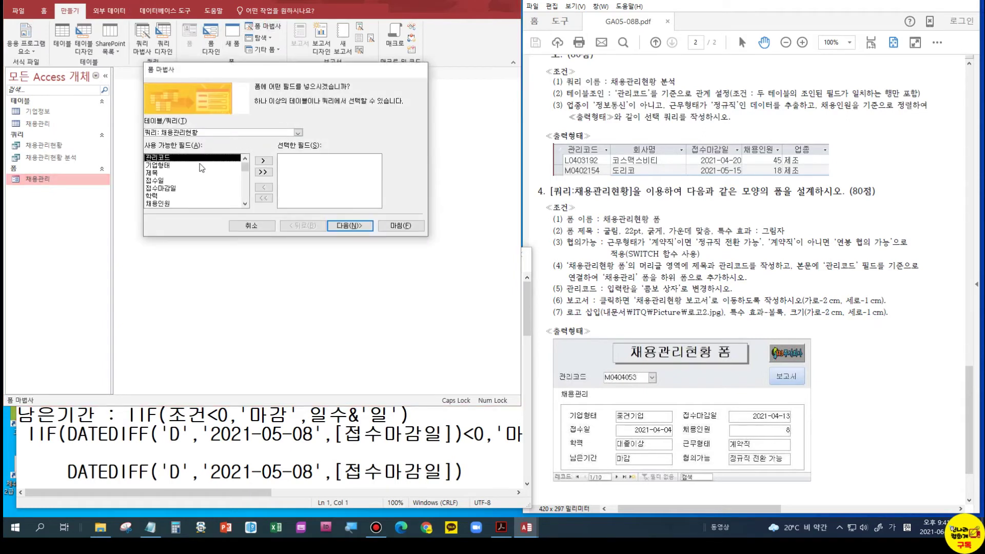
{"action": "left_click", "coordinate": [262, 162]}
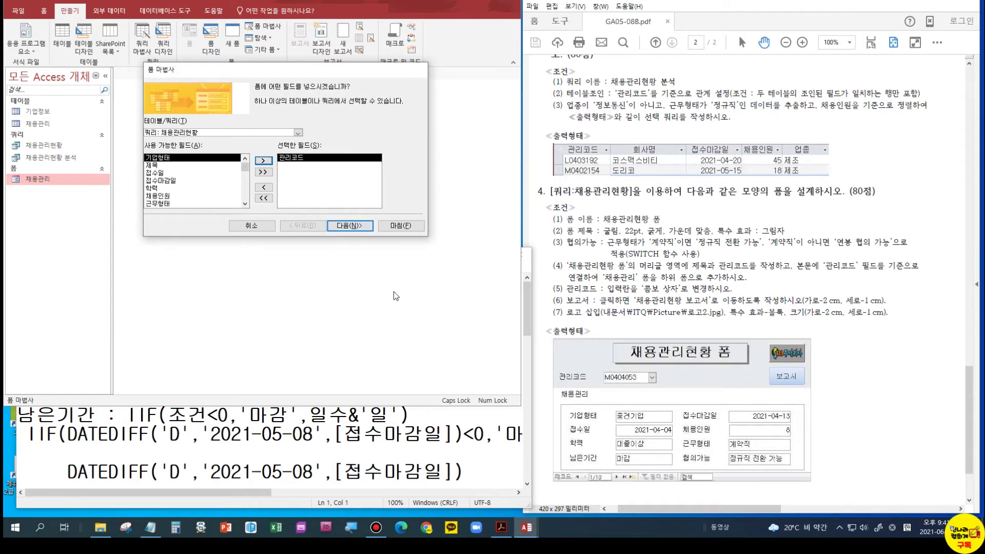
{"action": "left_click", "coordinate": [349, 226]}
{"action": "left_click", "coordinate": [349, 226]}
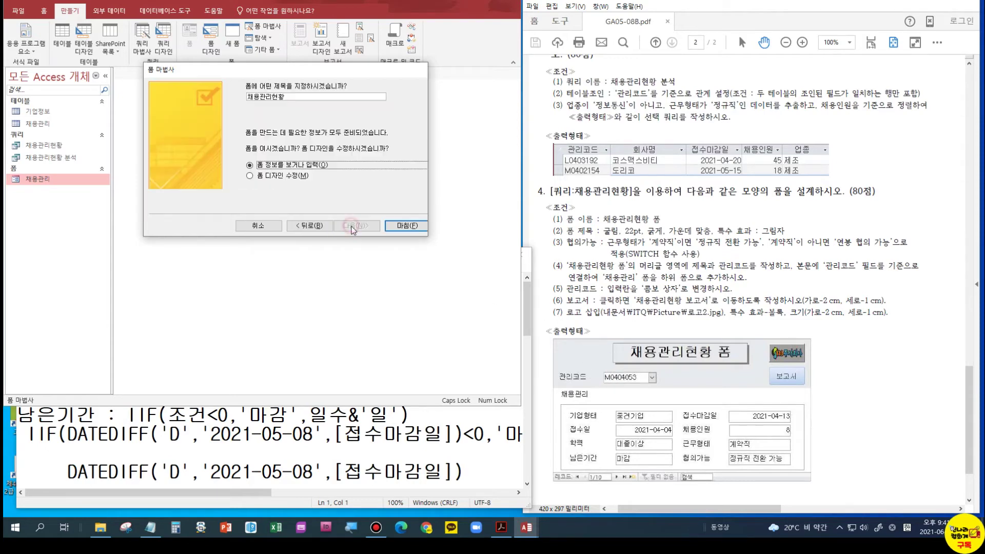
{"action": "left_click", "coordinate": [288, 178]}
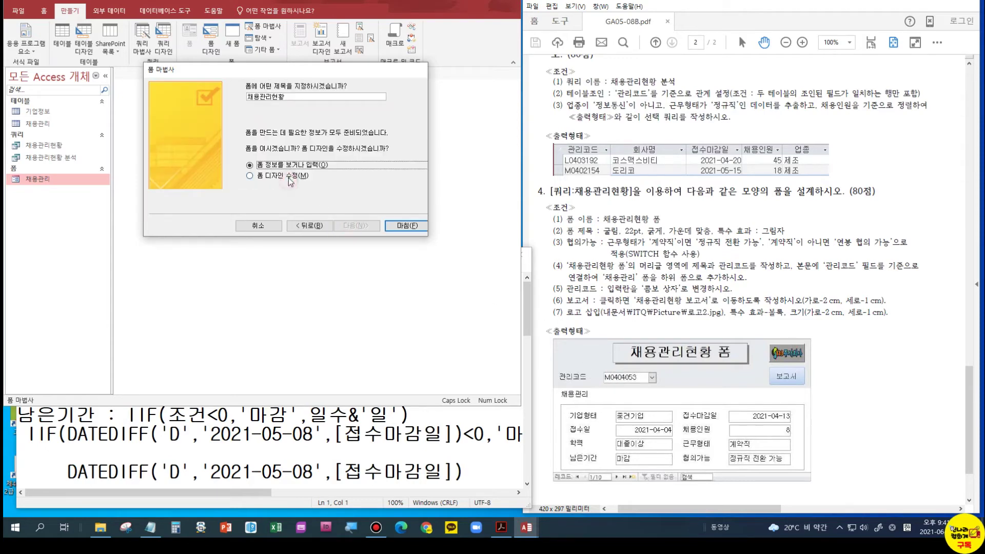
{"action": "left_click", "coordinate": [299, 96]}
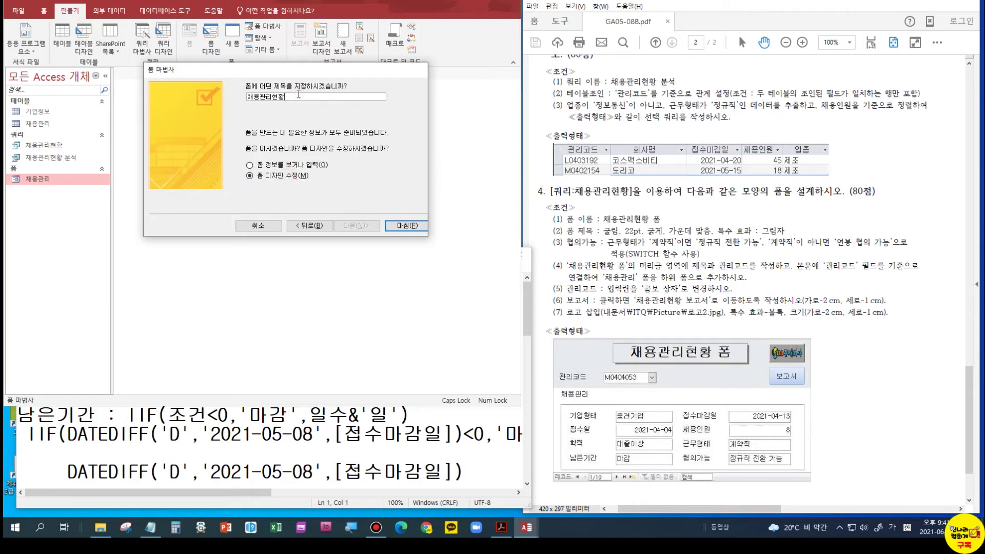
{"action": "type", "text": "폼"}
{"action": "left_click", "coordinate": [413, 222]}
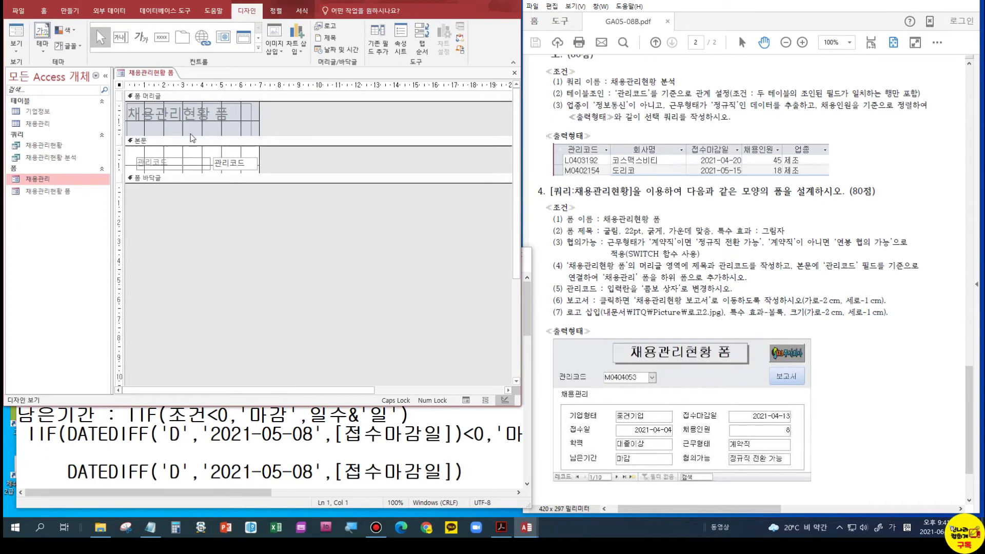
Step: Enlarge the form's detail section to about 14 cm wide and 6.5 cm high, and move the 관리코드 label and field into the header
{"action": "left_click_drag", "start_coordinate": [281, 173], "coordinate": [403, 203]}
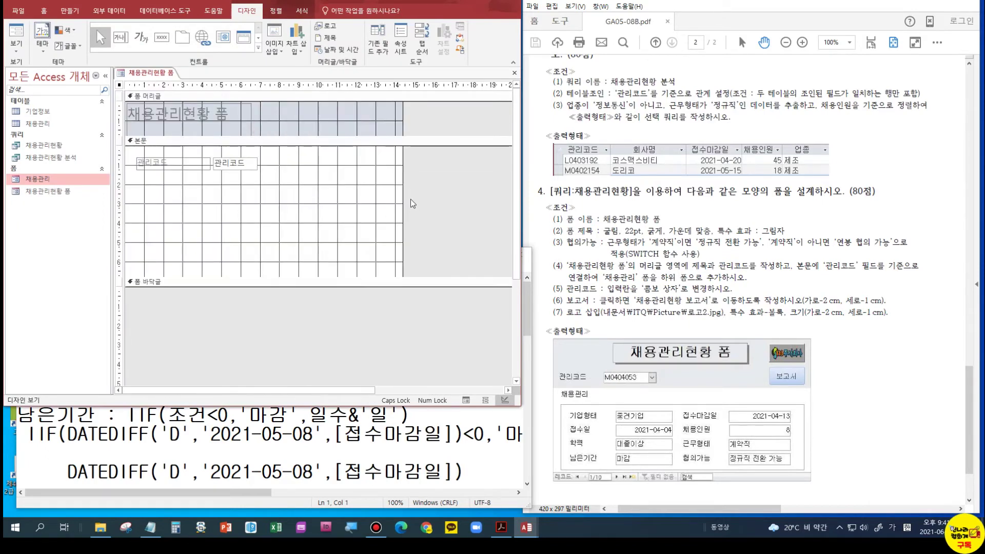
{"action": "left_click_drag", "start_coordinate": [296, 190], "coordinate": [135, 125]}
{"action": "left_click", "coordinate": [134, 126]}
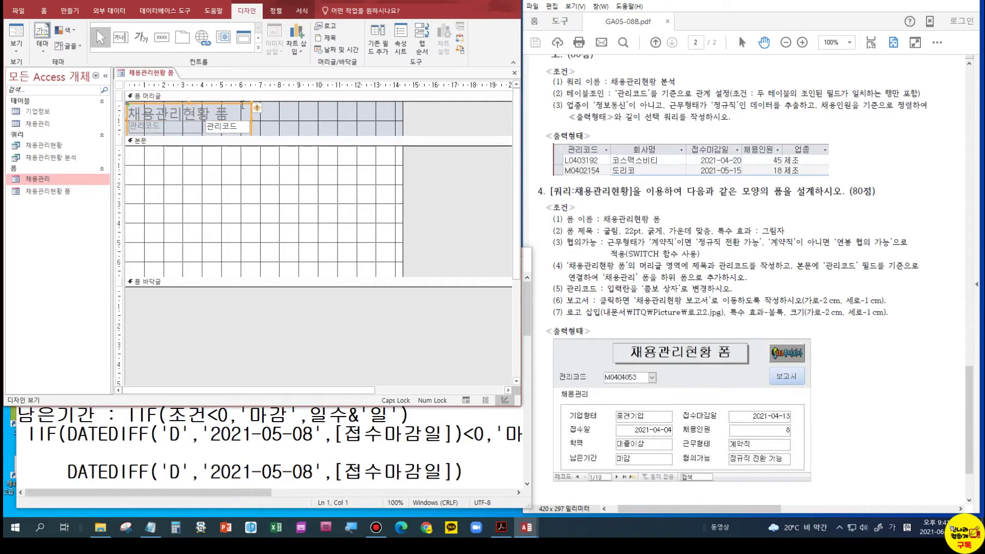
Step: Move the 채용관리현황 폼 title to the middle of the form header
{"action": "left_click_drag", "start_coordinate": [243, 105], "coordinate": [323, 102]}
{"action": "key", "text": "Delete"}
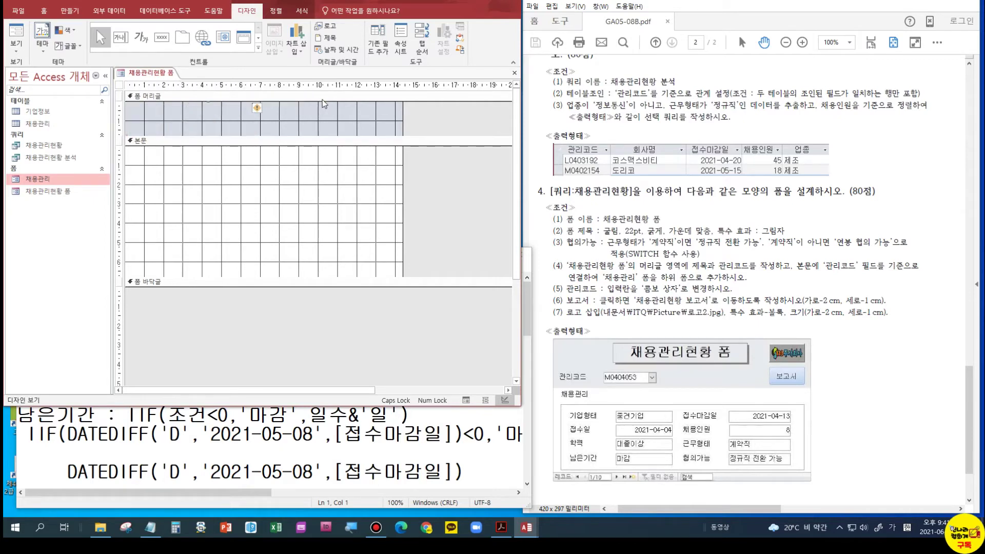
{"action": "key", "text": "ctrl+z"}
{"action": "left_click", "coordinate": [247, 201]}
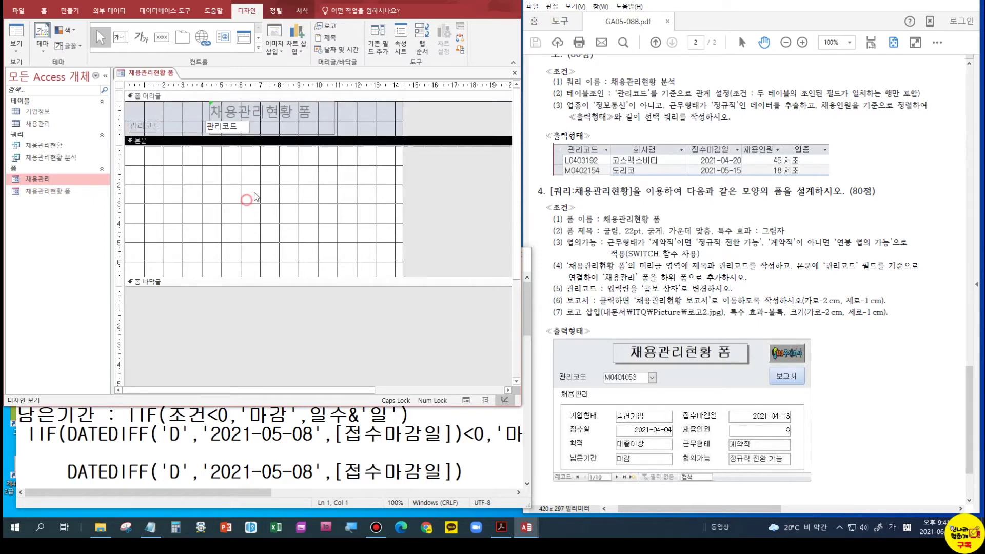
{"action": "left_click", "coordinate": [215, 212]}
{"action": "left_click", "coordinate": [214, 211]}
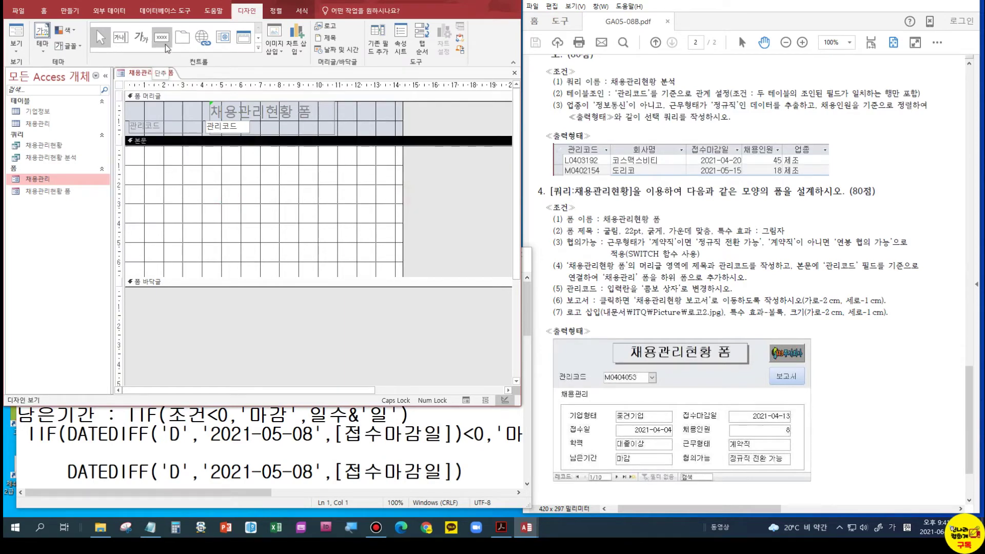
Step: Draw a subform control about 14 cm wide and 6.5 cm high across the detail section and start its wizard
{"action": "left_click", "coordinate": [258, 49]}
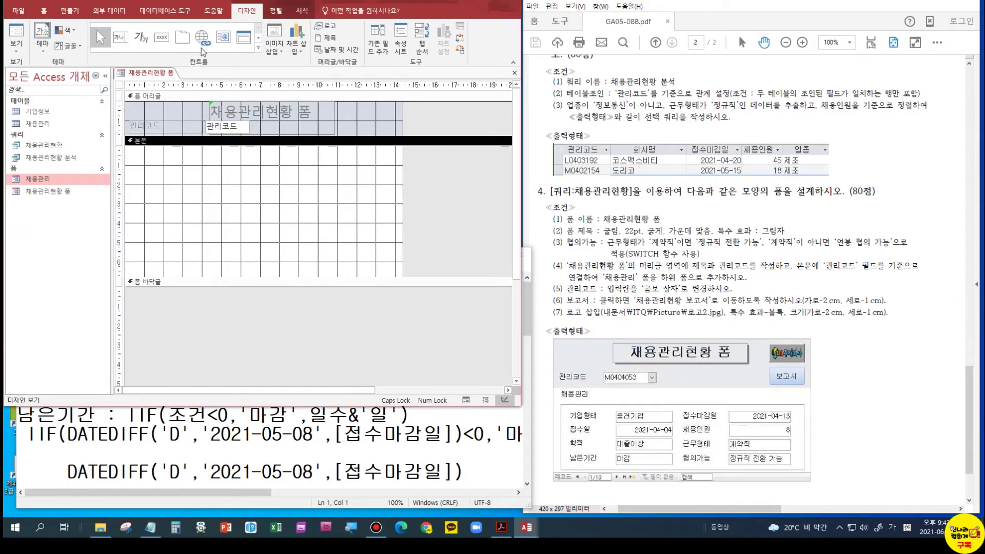
{"action": "left_click", "coordinate": [258, 48]}
{"action": "left_click", "coordinate": [162, 74]}
{"action": "left_click_drag", "start_coordinate": [132, 148], "coordinate": [395, 274]}
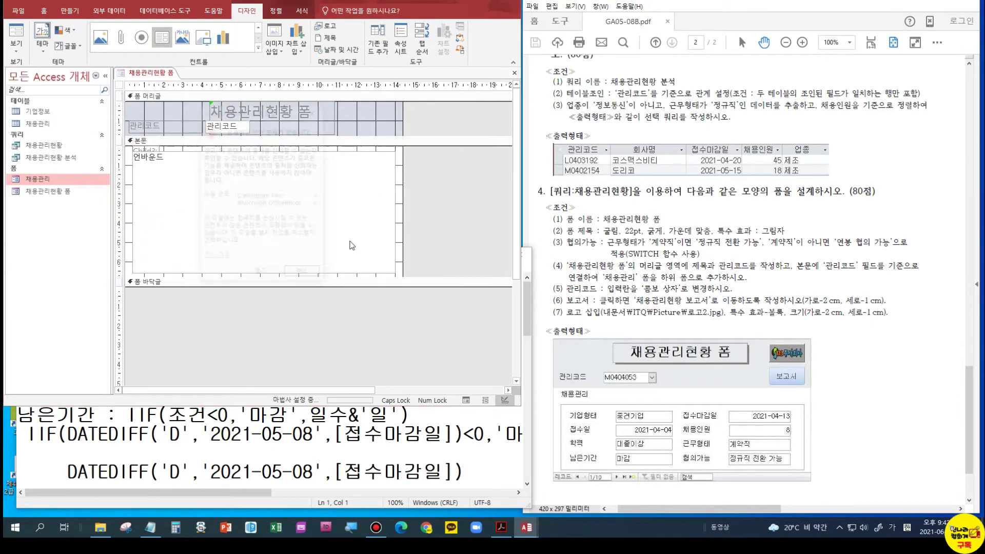
{"action": "left_click", "coordinate": [254, 273]}
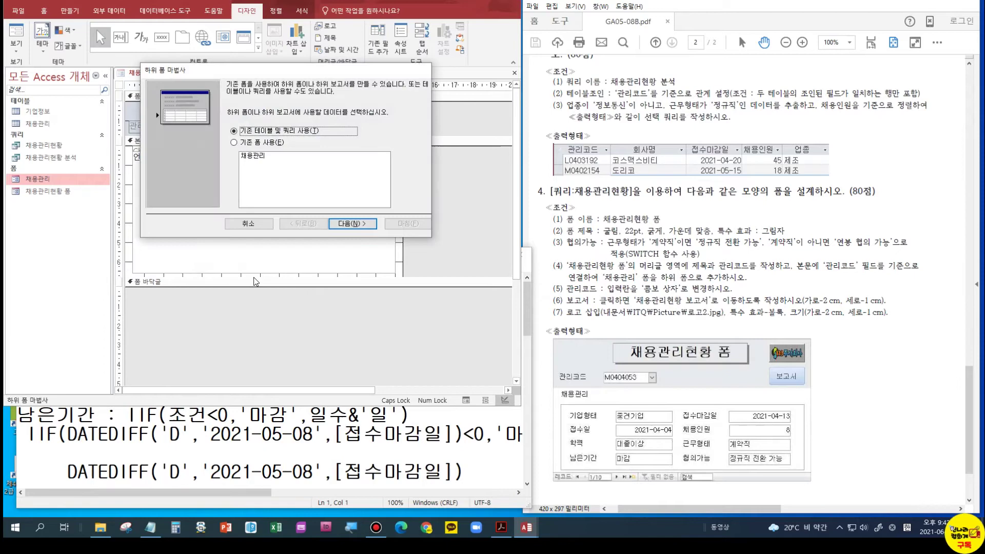
Step: Base the subform on the existing 채용관리 form, link 관리코드 to 관리코드 manually, and keep the name 채용관리
{"action": "left_click", "coordinate": [247, 142]}
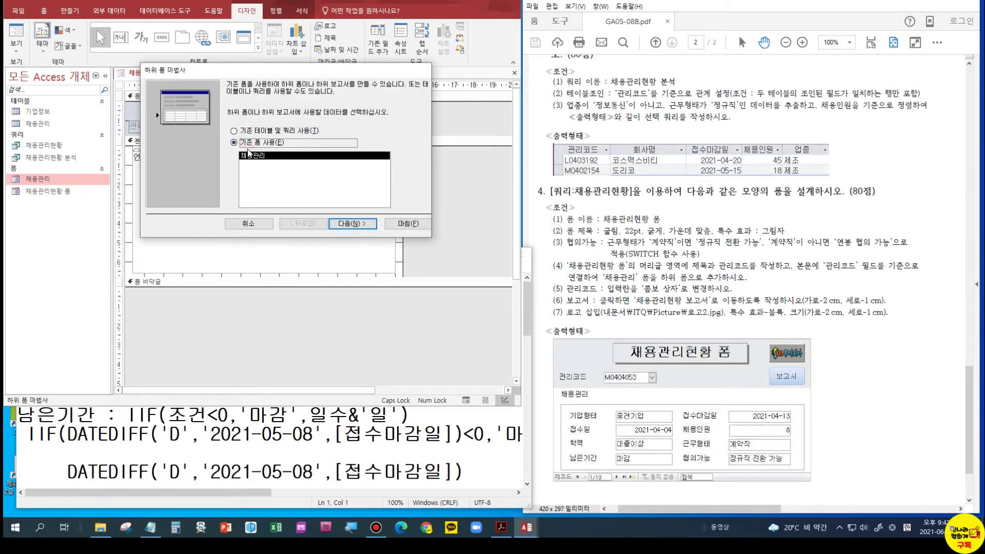
{"action": "left_click", "coordinate": [359, 224]}
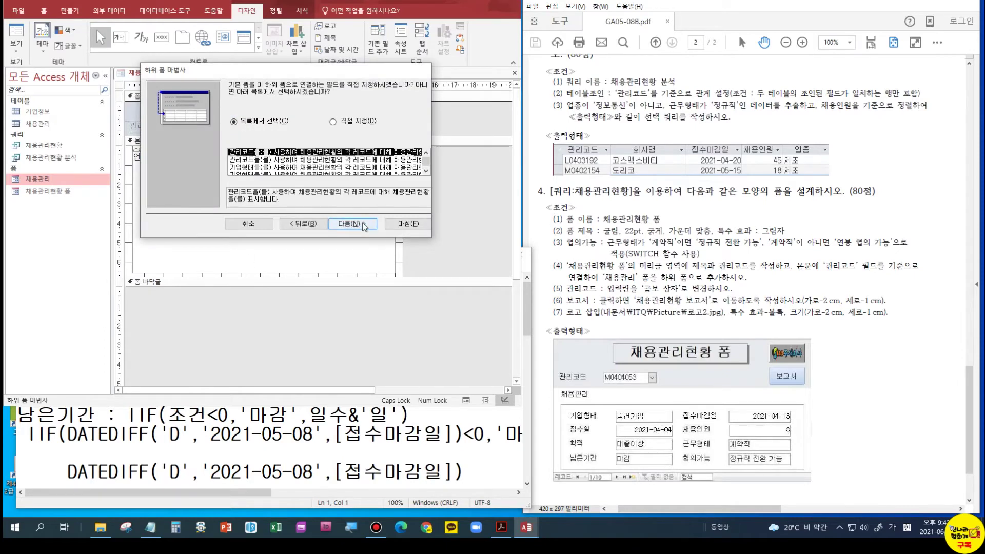
{"action": "left_click", "coordinate": [333, 121]}
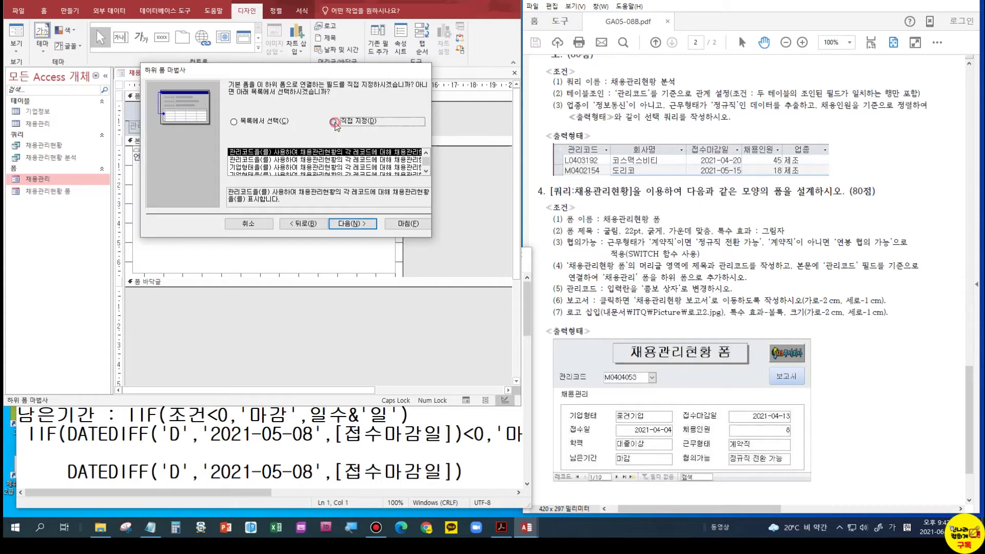
{"action": "left_click", "coordinate": [322, 153]}
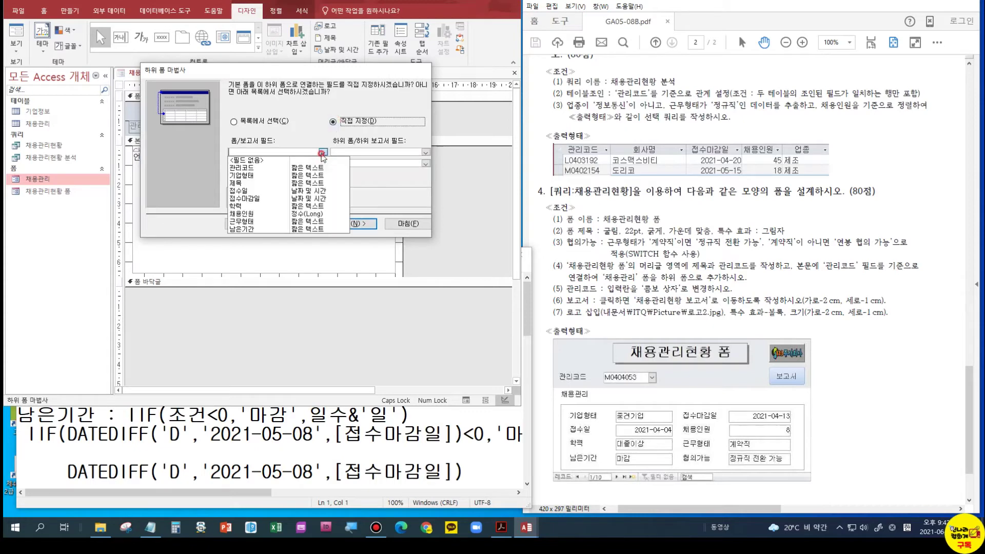
{"action": "left_click", "coordinate": [271, 169]}
{"action": "left_click", "coordinate": [425, 152]}
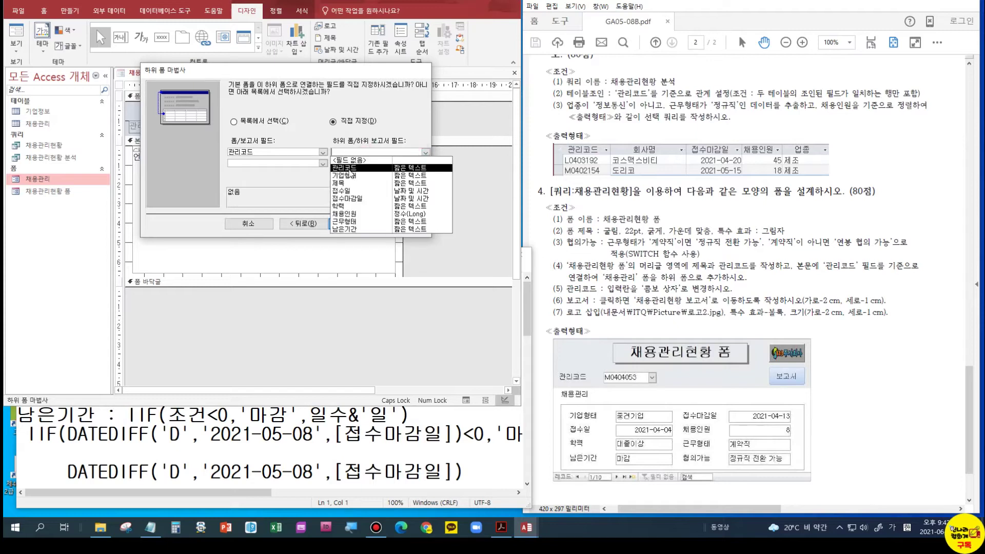
{"action": "left_click", "coordinate": [350, 170]}
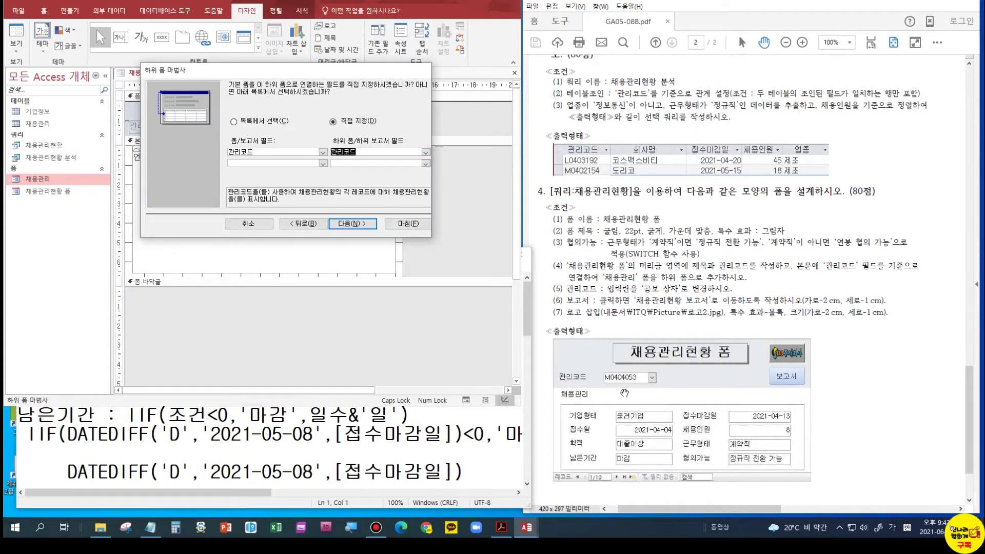
{"action": "left_click", "coordinate": [376, 225]}
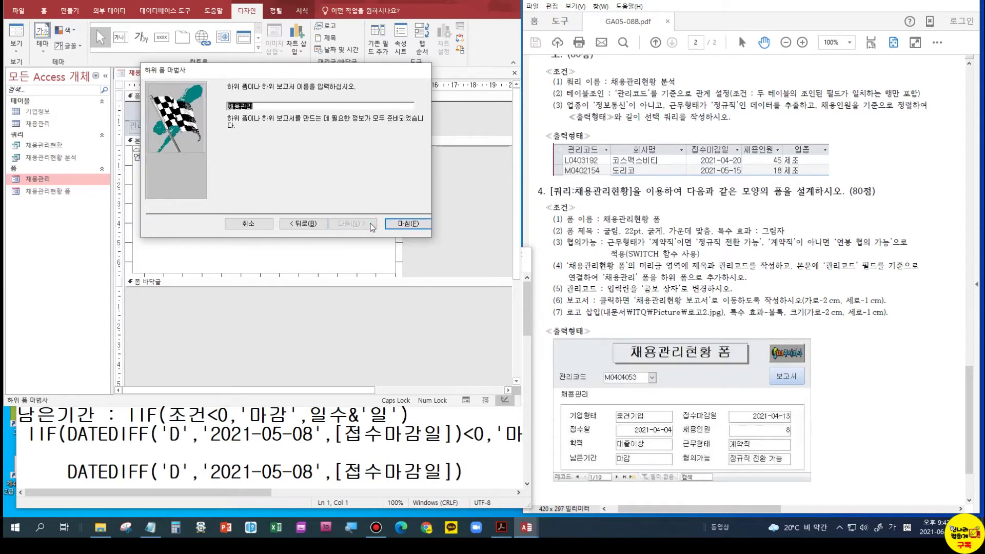
{"action": "left_click", "coordinate": [418, 223]}
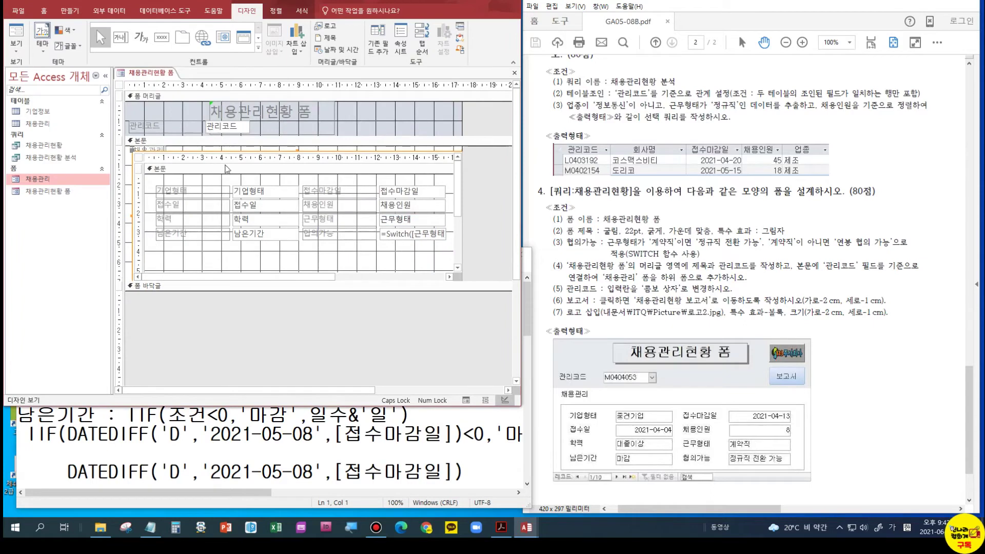
Step: Shift the subform slightly down in the detail section and place its 채용관리 label just above it
{"action": "left_click", "coordinate": [228, 128]}
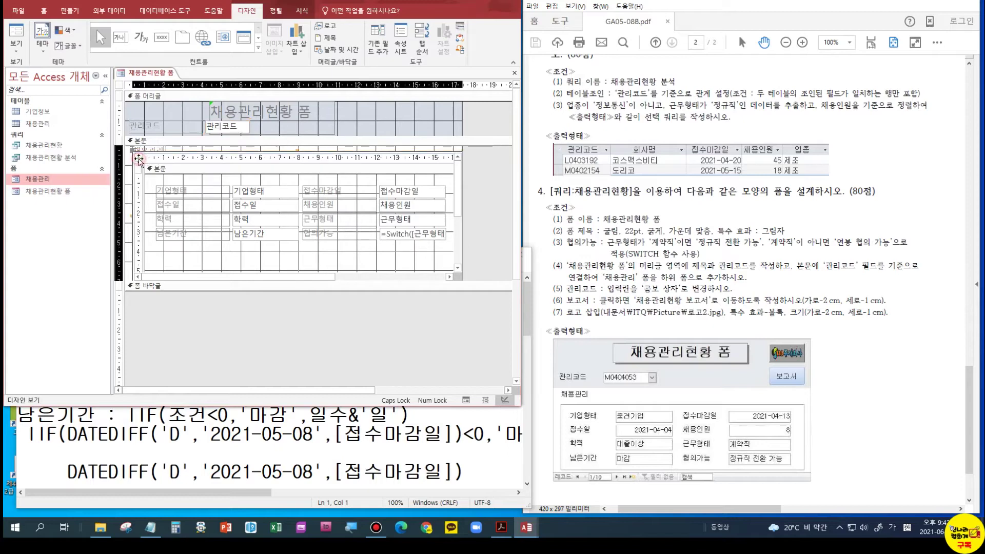
{"action": "left_click", "coordinate": [139, 158]}
{"action": "left_click_drag", "start_coordinate": [146, 151], "coordinate": [137, 147]}
{"action": "left_click", "coordinate": [144, 154]}
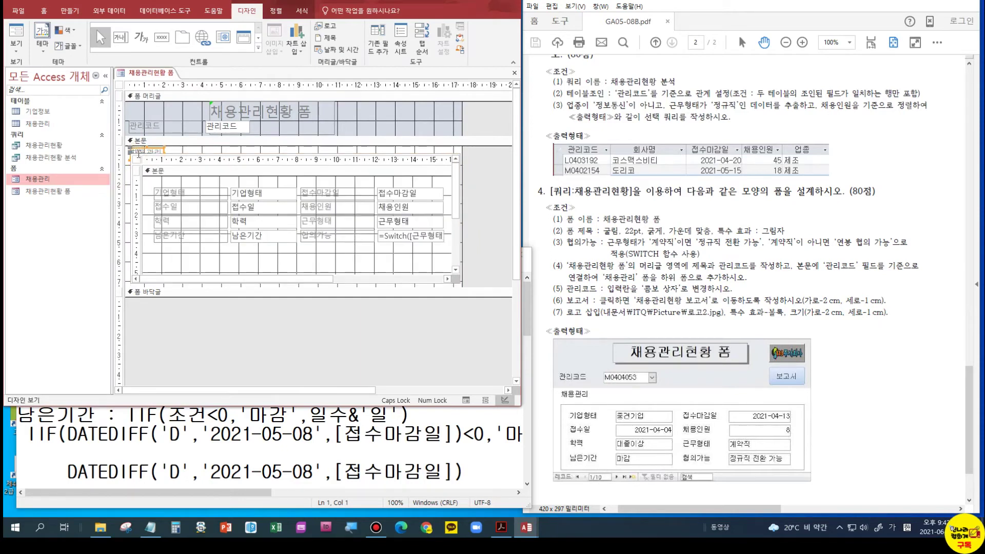
{"action": "left_click", "coordinate": [187, 154]}
{"action": "left_click", "coordinate": [182, 157]}
{"action": "left_click", "coordinate": [139, 158]}
{"action": "left_click", "coordinate": [162, 159]}
{"action": "left_click", "coordinate": [162, 159]}
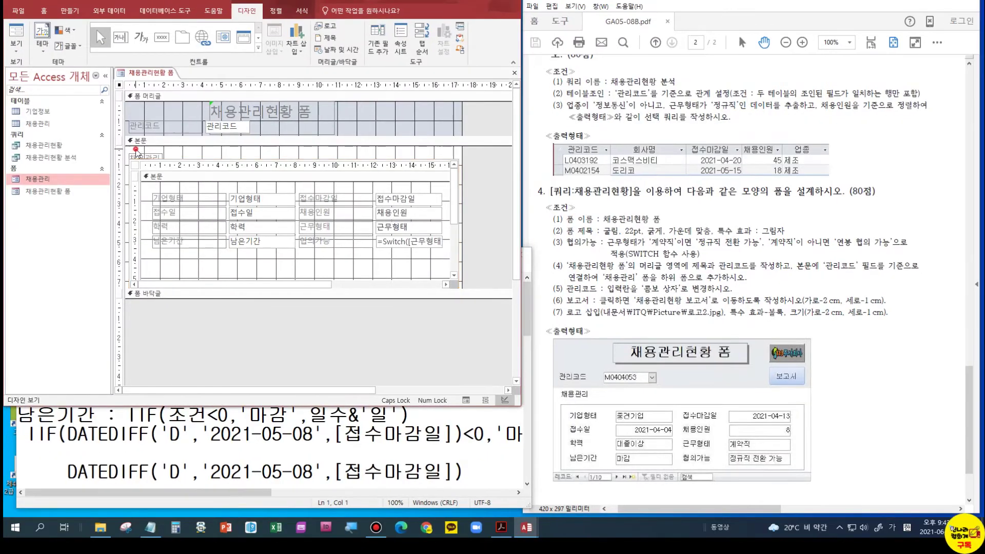
{"action": "left_click_drag", "start_coordinate": [129, 152], "coordinate": [131, 152]}
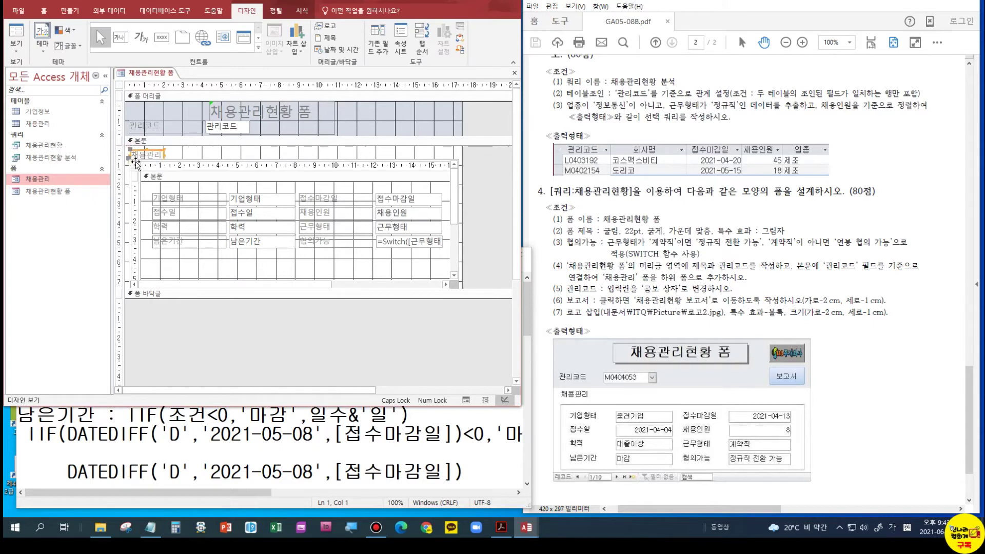
{"action": "left_click", "coordinate": [188, 153]}
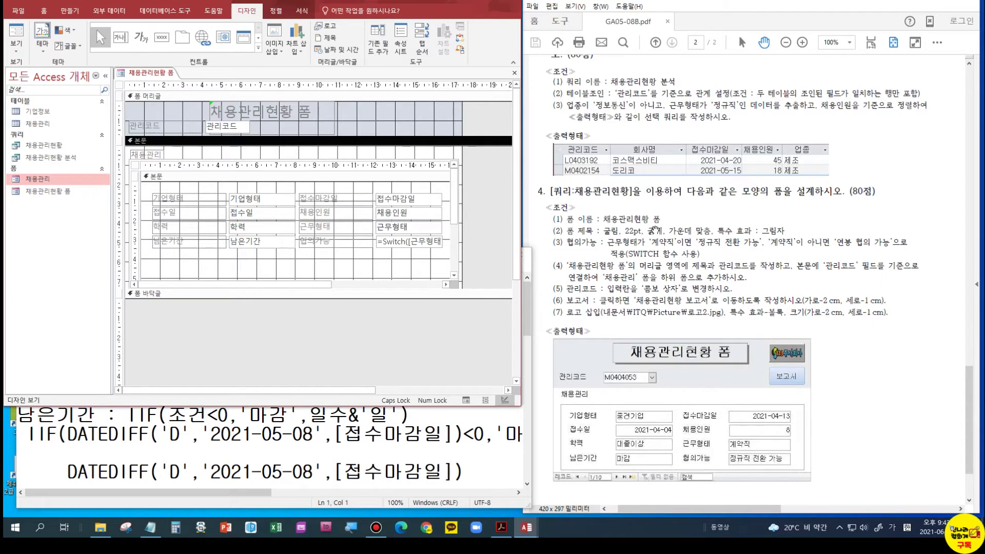
Step: Widen the 채용관리현황 폼 title label slightly and format its text as 굴림, 22 pt, centered
{"action": "left_click", "coordinate": [277, 110]}
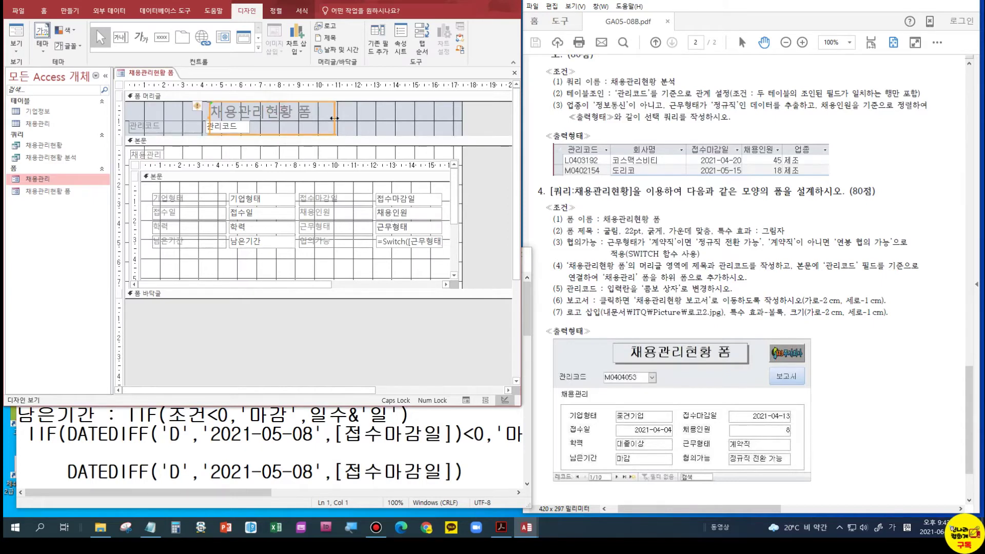
{"action": "left_click_drag", "start_coordinate": [339, 117], "coordinate": [341, 118]}
{"action": "left_click", "coordinate": [301, 10]}
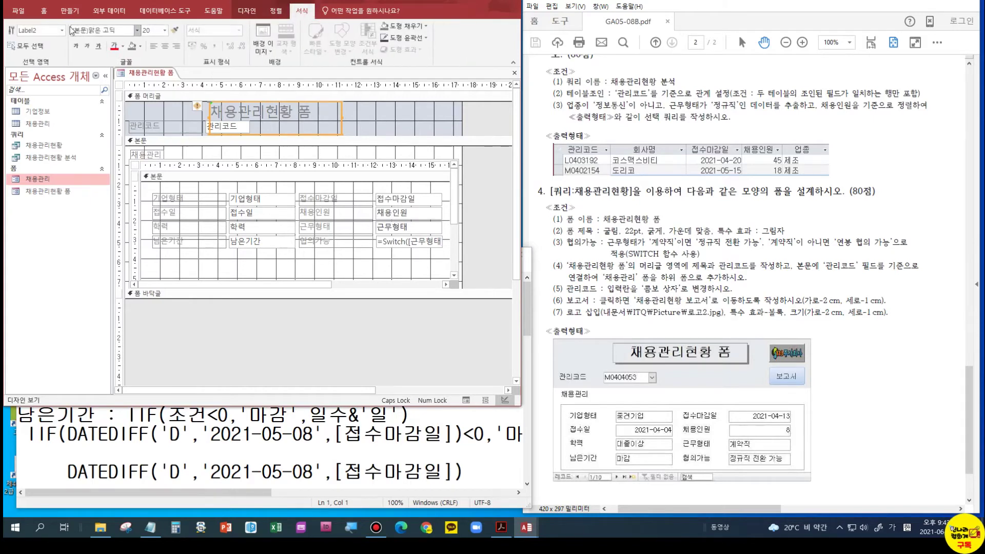
{"action": "left_click", "coordinate": [87, 32]}
{"action": "type", "text": "굴림"}
{"action": "key", "text": "Return"}
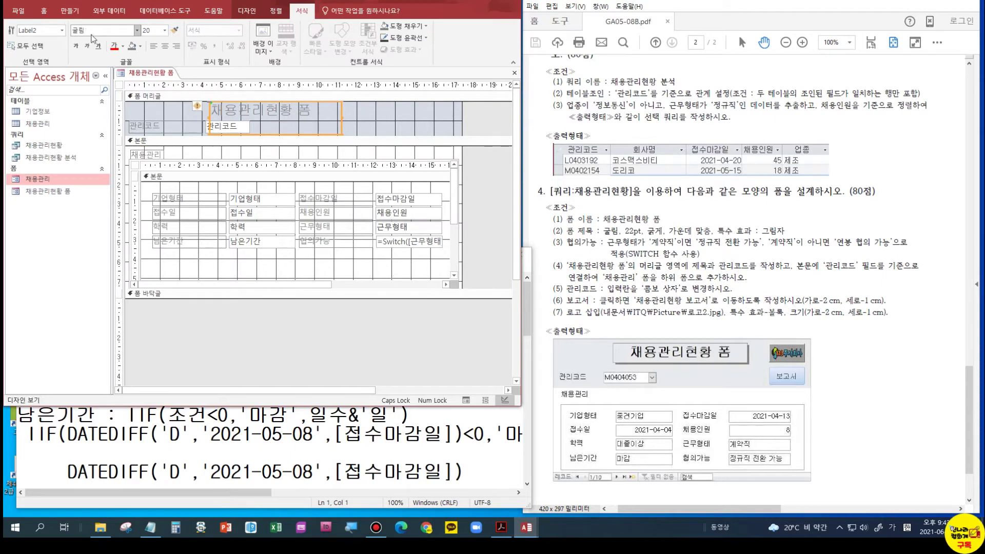
{"action": "left_click", "coordinate": [151, 33]}
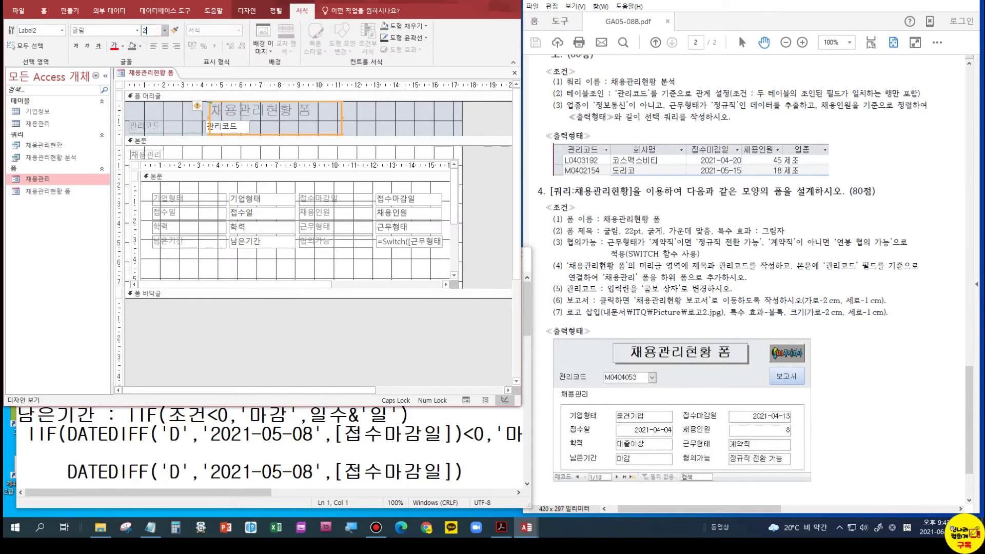
{"action": "type", "text": "22"}
{"action": "key", "text": "Return"}
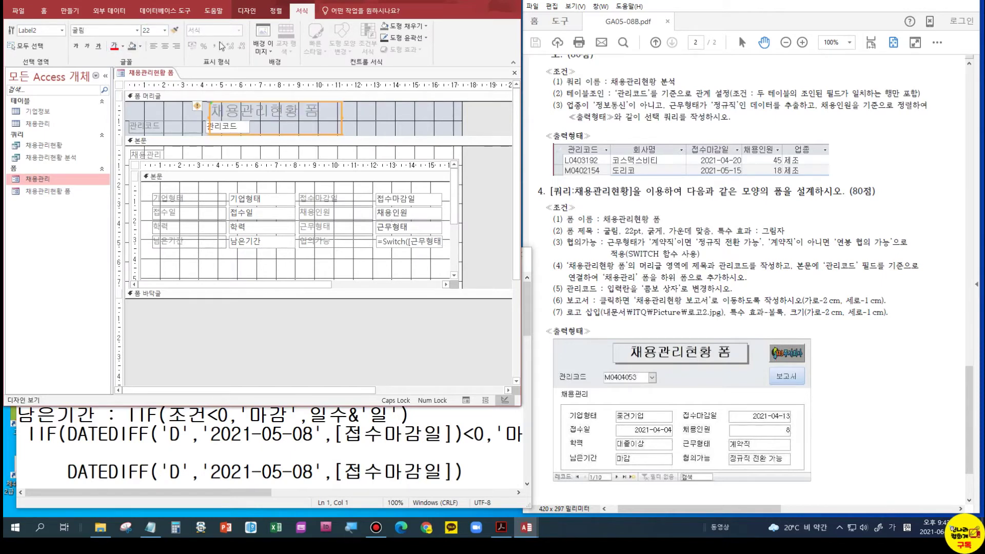
{"action": "left_click", "coordinate": [164, 46]}
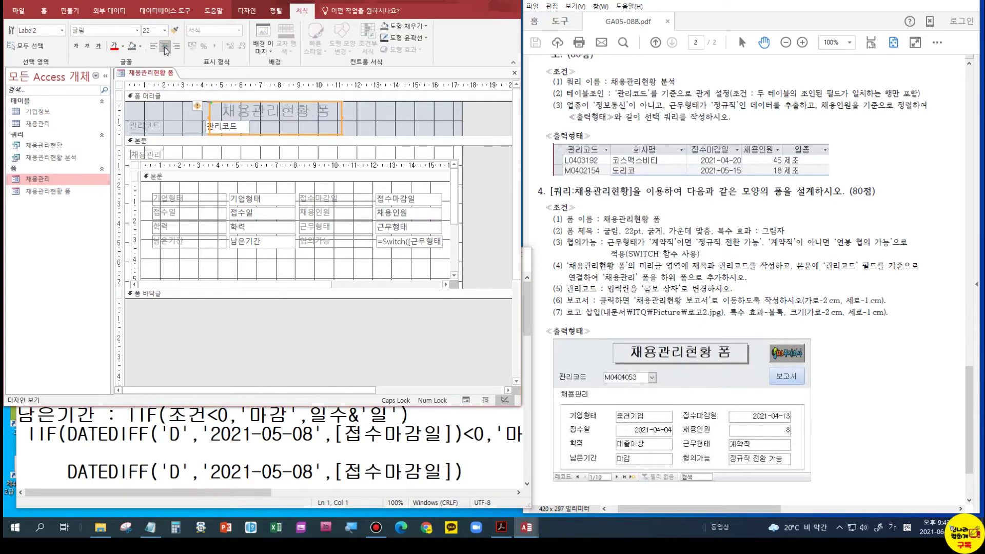
{"action": "right_click", "coordinate": [342, 105]}
{"action": "mouse_move", "coordinate": [413, 391]}
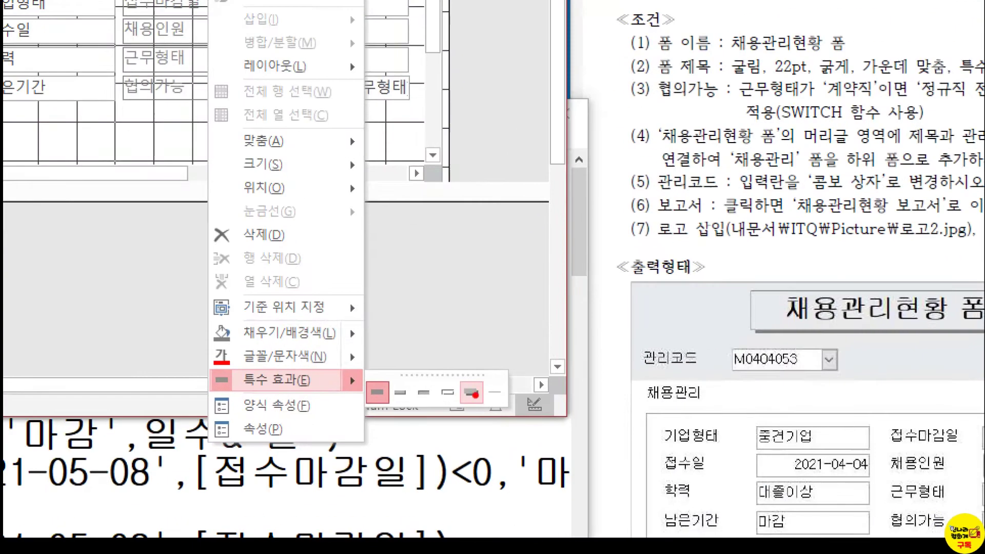
{"action": "left_click_drag", "start_coordinate": [462, 386], "coordinate": [488, 413]}
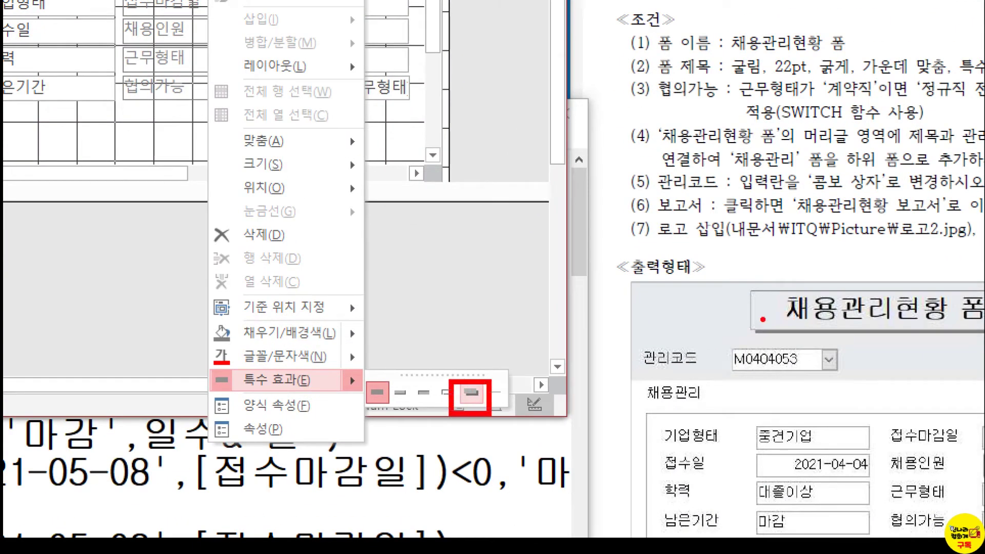
{"action": "left_click_drag", "start_coordinate": [768, 317], "coordinate": [799, 341]}
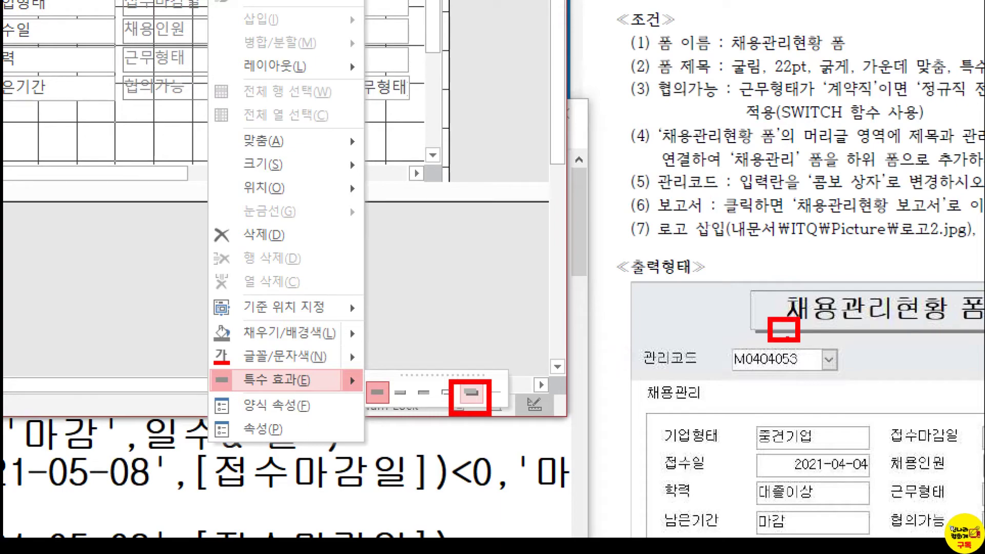
{"action": "key", "text": "Escape"}
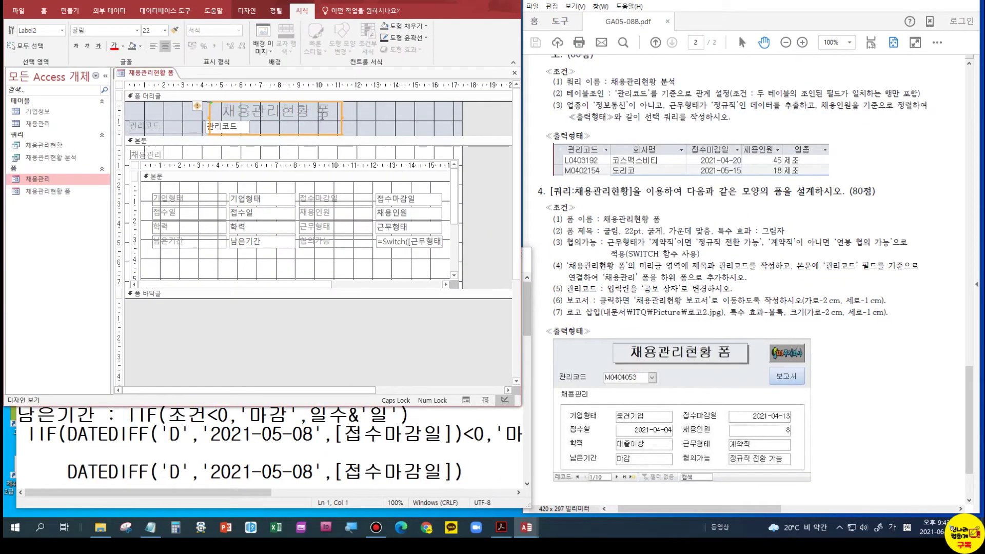
Step: Apply the shadow special effect to the form title label and reduce its height to fit the text
{"action": "right_click", "coordinate": [341, 110]}
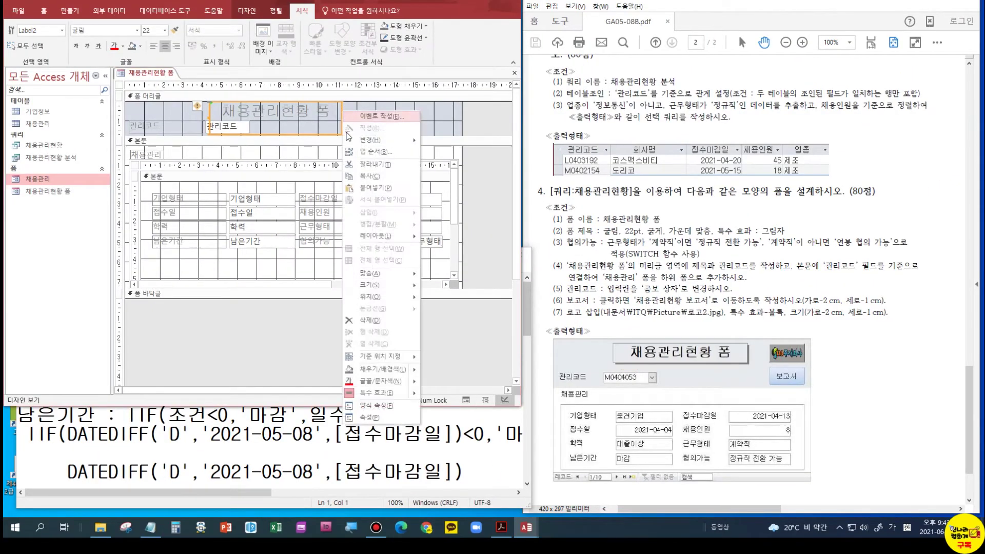
{"action": "mouse_move", "coordinate": [403, 397]}
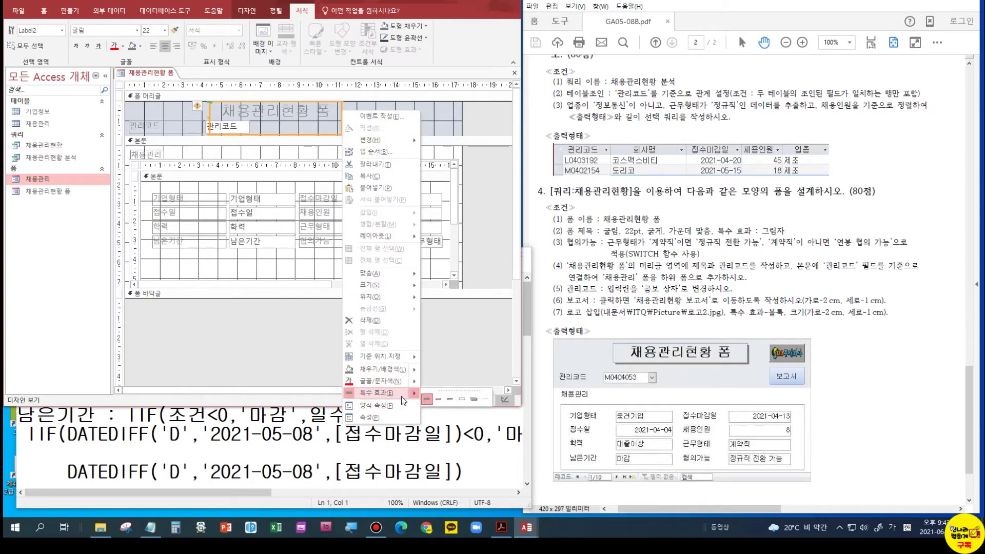
{"action": "left_click", "coordinate": [474, 398]}
{"action": "left_click", "coordinate": [354, 107]}
{"action": "left_click", "coordinate": [274, 125]}
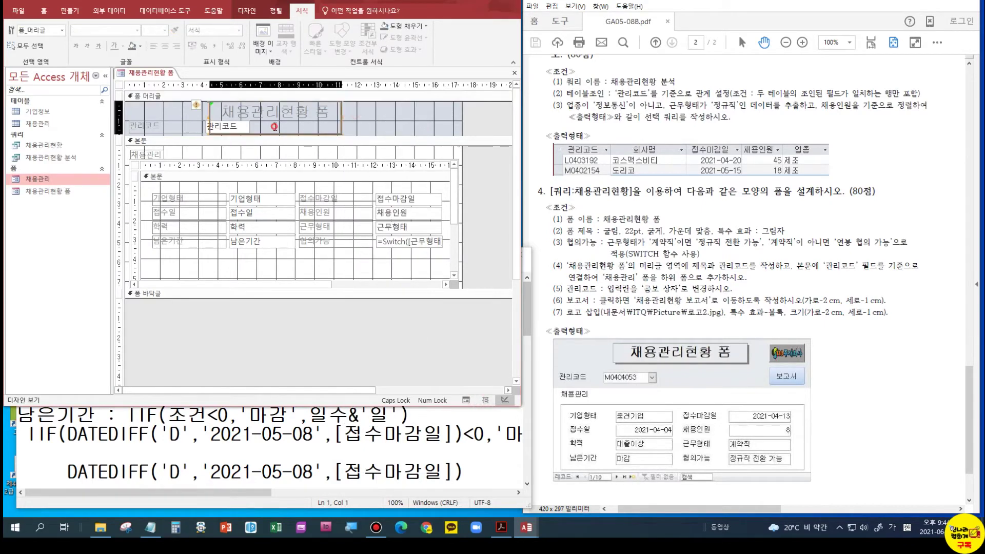
{"action": "left_click_drag", "start_coordinate": [274, 134], "coordinate": [274, 121]}
{"action": "left_click", "coordinate": [343, 134]}
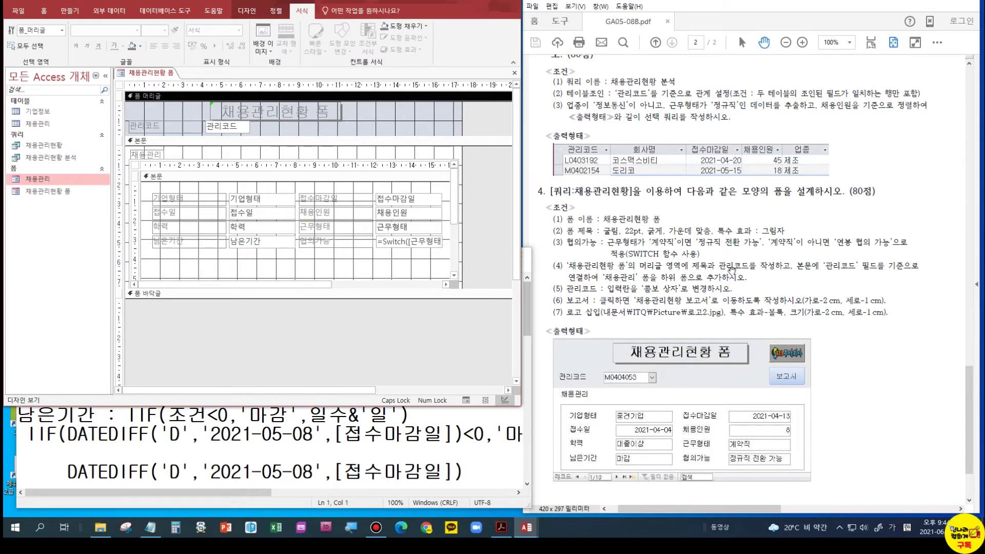
Step: Change the 관리코드 text box in the form header to a combo box
{"action": "left_click", "coordinate": [600, 388]}
{"action": "right_click", "coordinate": [234, 129]}
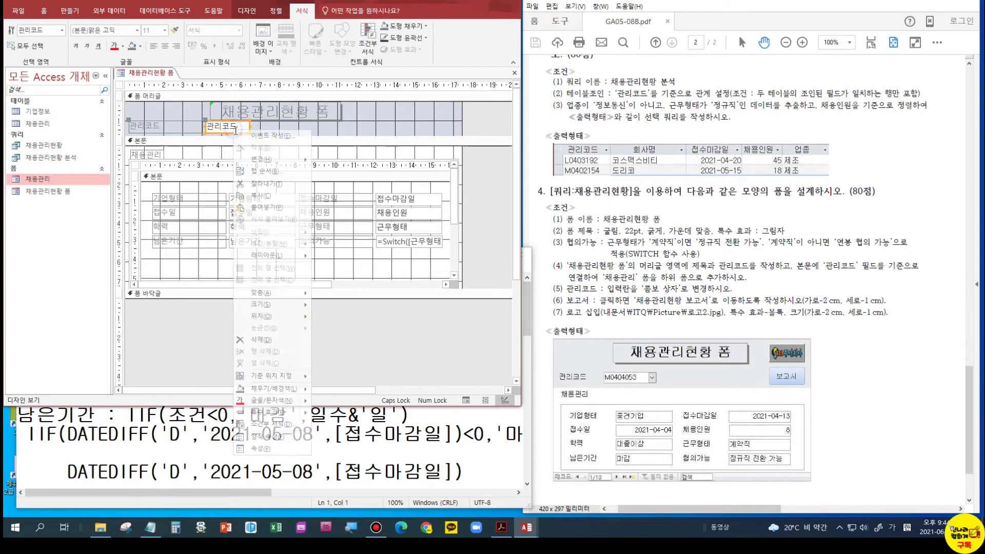
{"action": "mouse_move", "coordinate": [270, 158]}
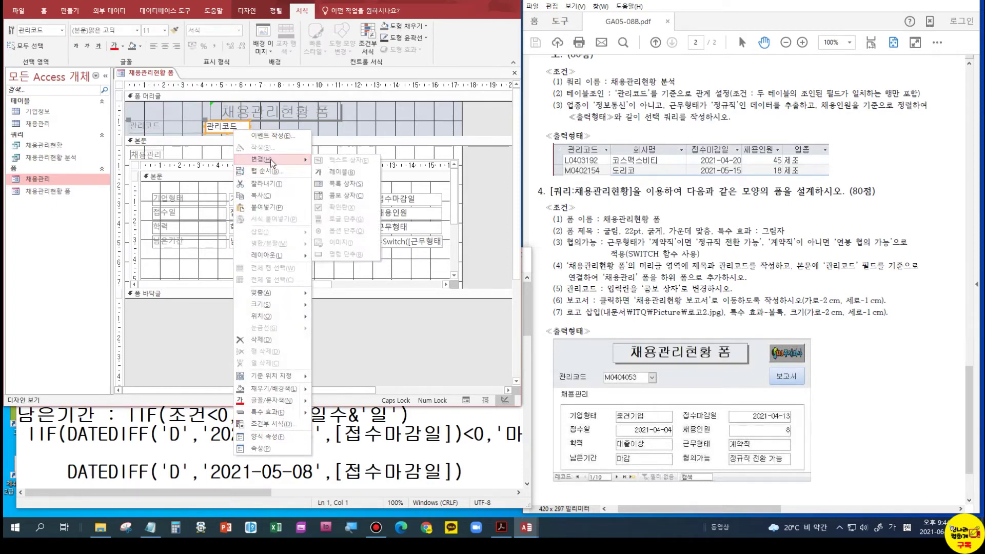
{"action": "left_click", "coordinate": [341, 195]}
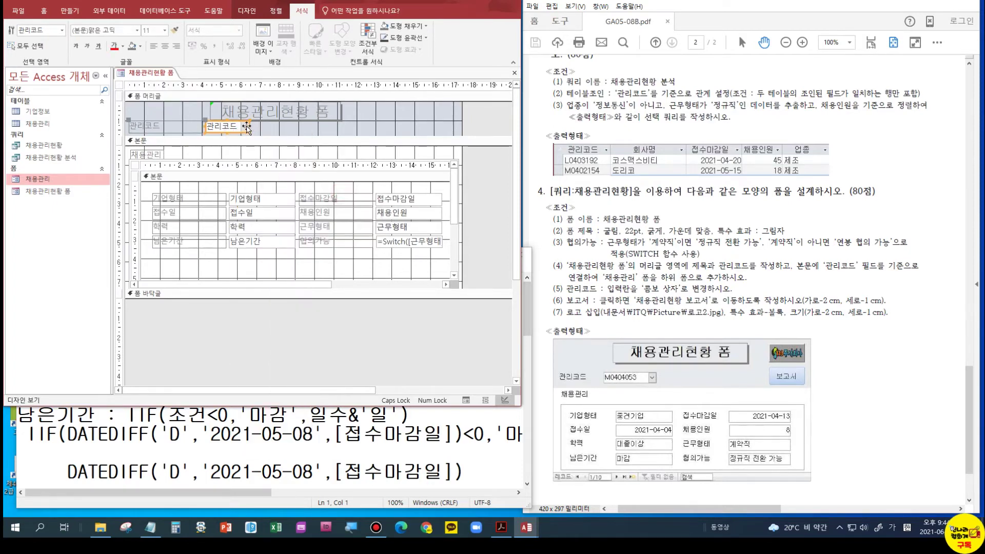
Step: Set the row source of the 관리코드 combo box in the form header to the 채용관리현황 query
{"action": "right_click", "coordinate": [242, 125]}
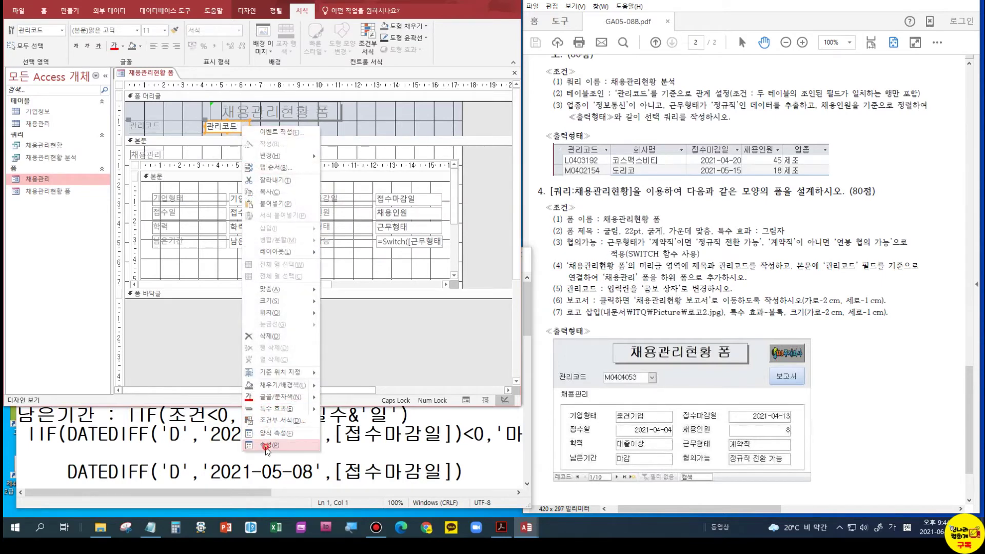
{"action": "left_click", "coordinate": [266, 446]}
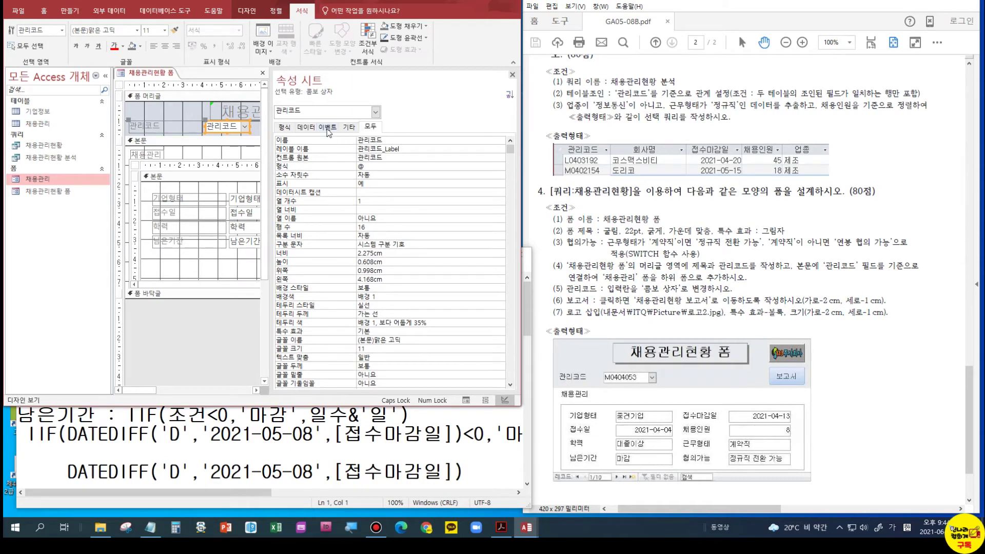
{"action": "left_click", "coordinate": [284, 128]}
{"action": "left_click", "coordinate": [305, 127]}
{"action": "left_click", "coordinate": [329, 127]}
{"action": "left_click", "coordinate": [349, 127]}
{"action": "left_click", "coordinate": [329, 129]}
{"action": "left_click", "coordinate": [306, 126]}
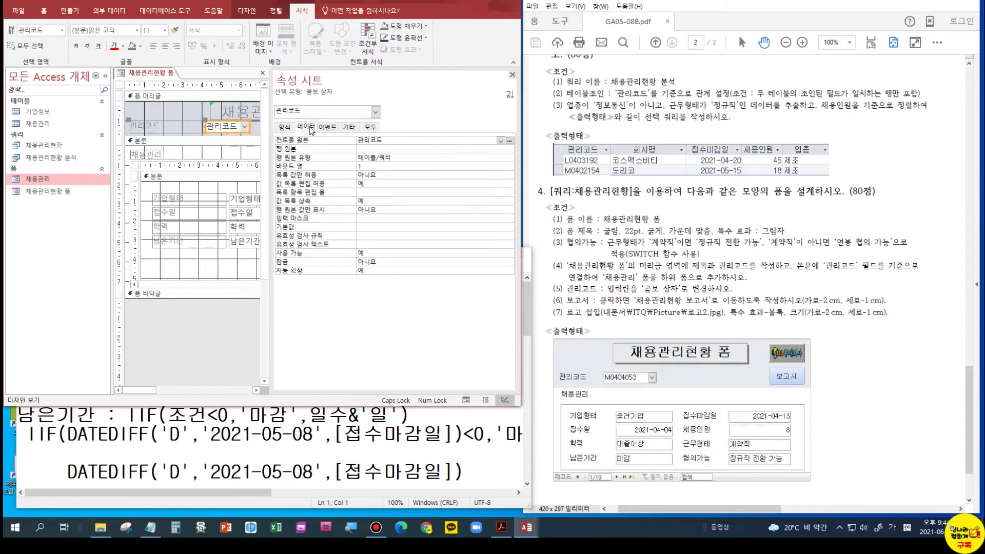
{"action": "left_click", "coordinate": [364, 149]}
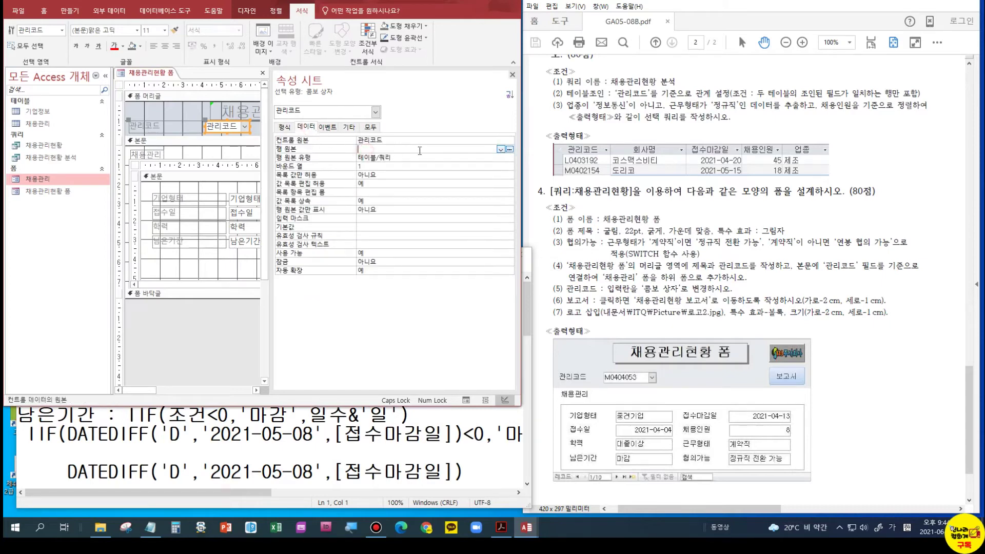
{"action": "left_click", "coordinate": [500, 149]}
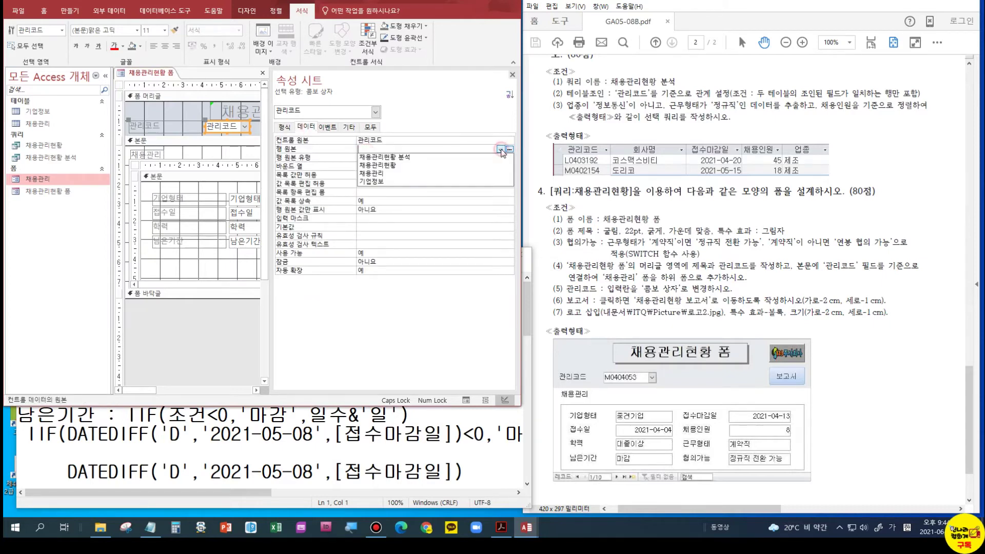
{"action": "left_click", "coordinate": [394, 166]}
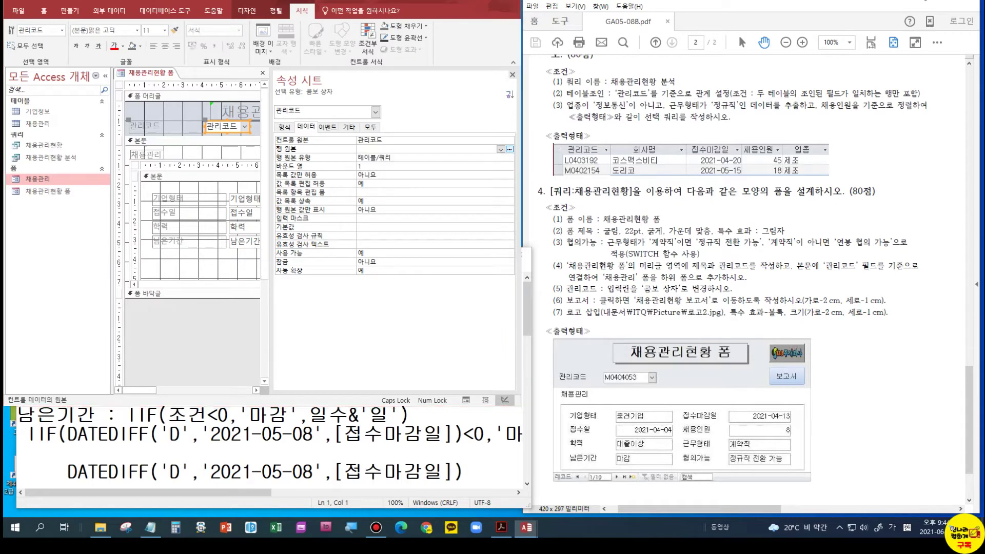
{"action": "left_click", "coordinate": [500, 150]}
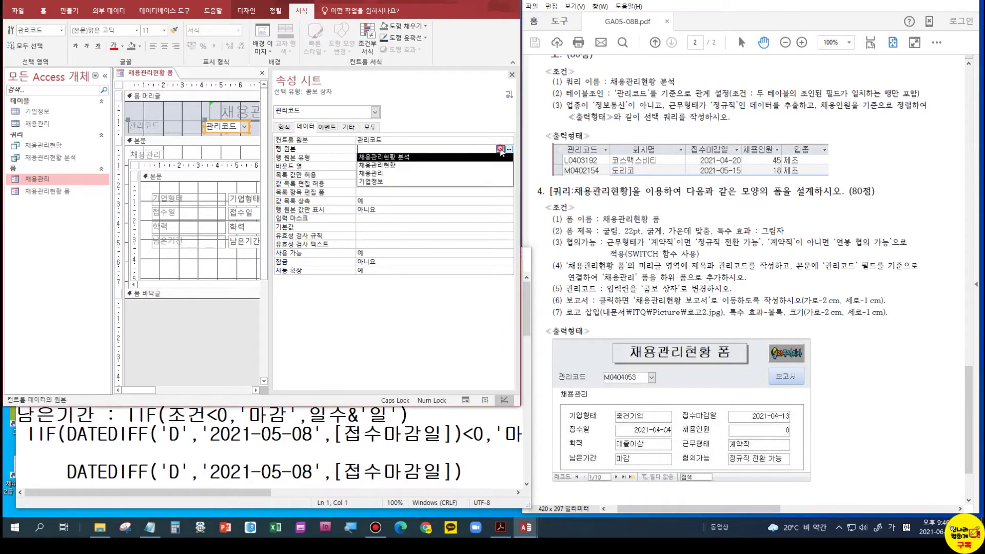
{"action": "left_click", "coordinate": [400, 166]}
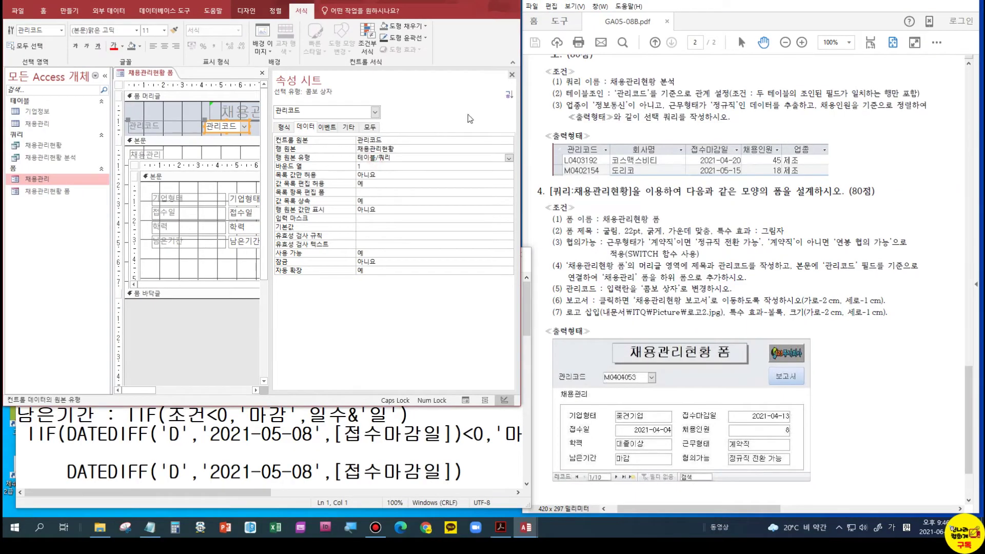
{"action": "left_click", "coordinate": [511, 74]}
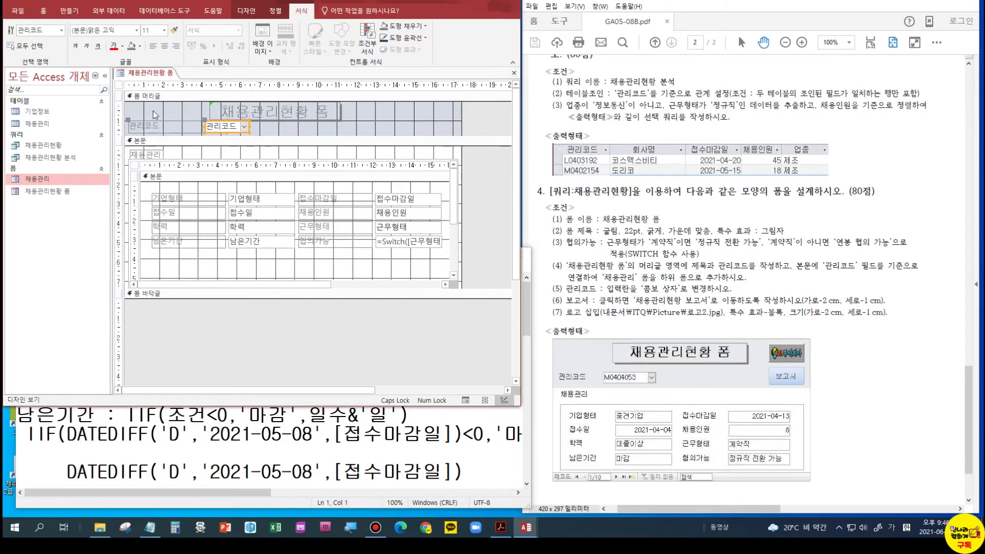
Step: Save 채용관리현황 폼 and expand the 관리코드 combo box list in form view to check its entries
{"action": "right_click", "coordinate": [170, 73]}
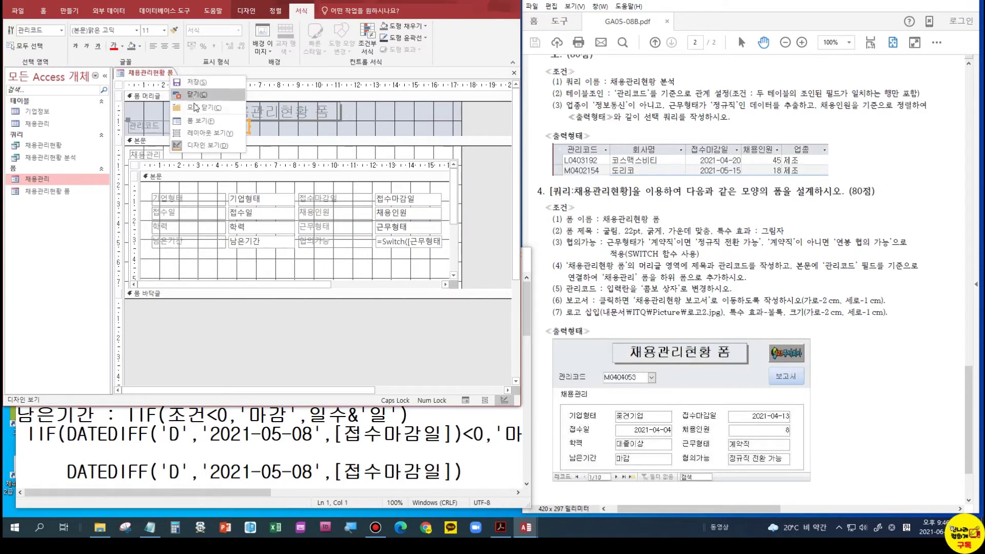
{"action": "left_click", "coordinate": [200, 87]}
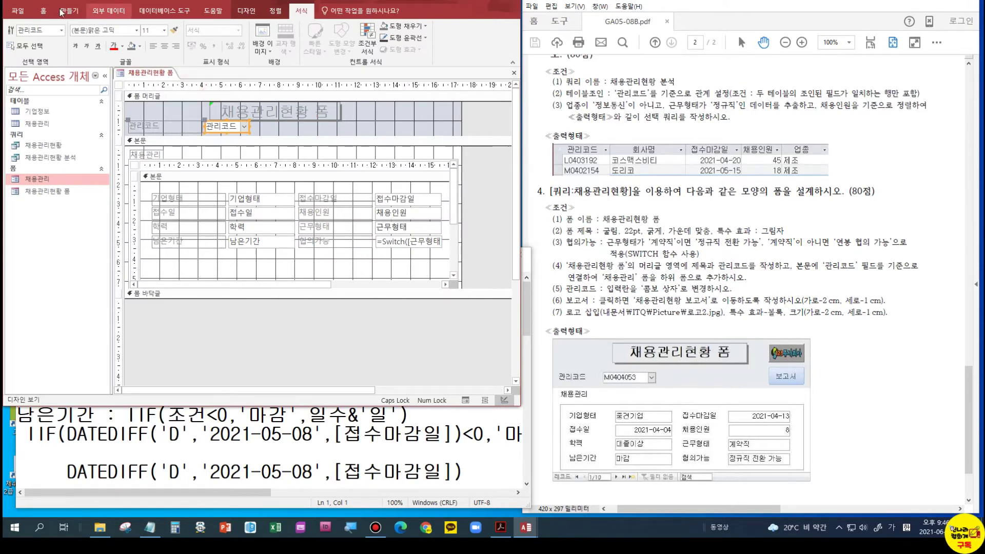
{"action": "left_click", "coordinate": [44, 10]}
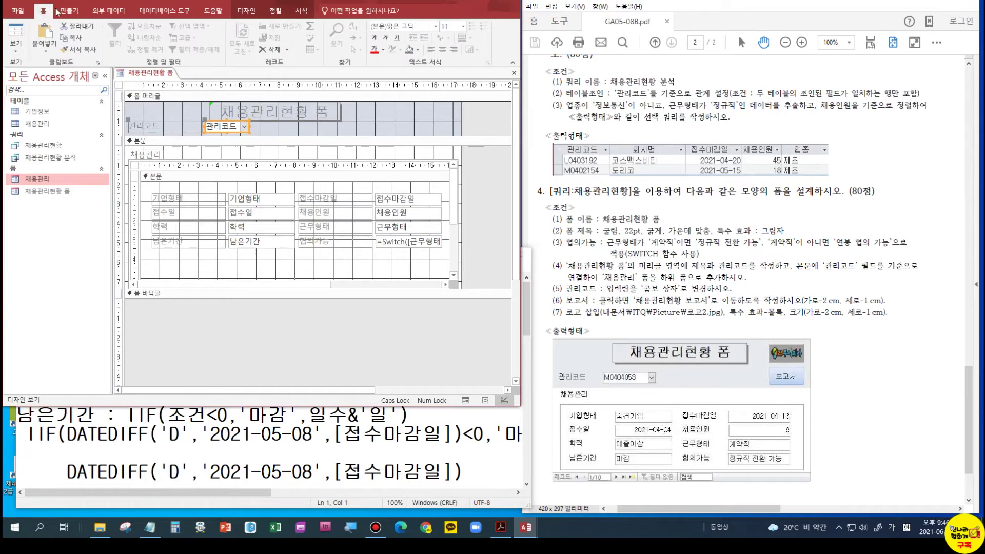
{"action": "left_click", "coordinate": [16, 32]}
{"action": "left_click", "coordinate": [243, 104]}
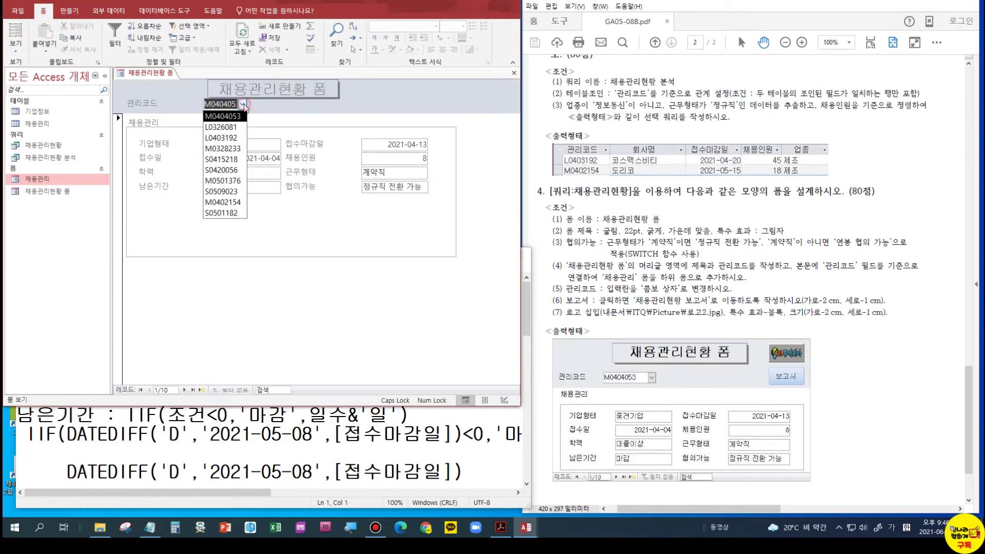
Step: Test the 관리코드 combo box by choosing L0326081, L0403192 and M0328233 in turn, and try to save the record
{"action": "left_click", "coordinate": [220, 127]}
{"action": "left_click", "coordinate": [242, 104]}
{"action": "left_click", "coordinate": [220, 138]}
{"action": "left_click", "coordinate": [243, 104]}
{"action": "left_click", "coordinate": [220, 148]}
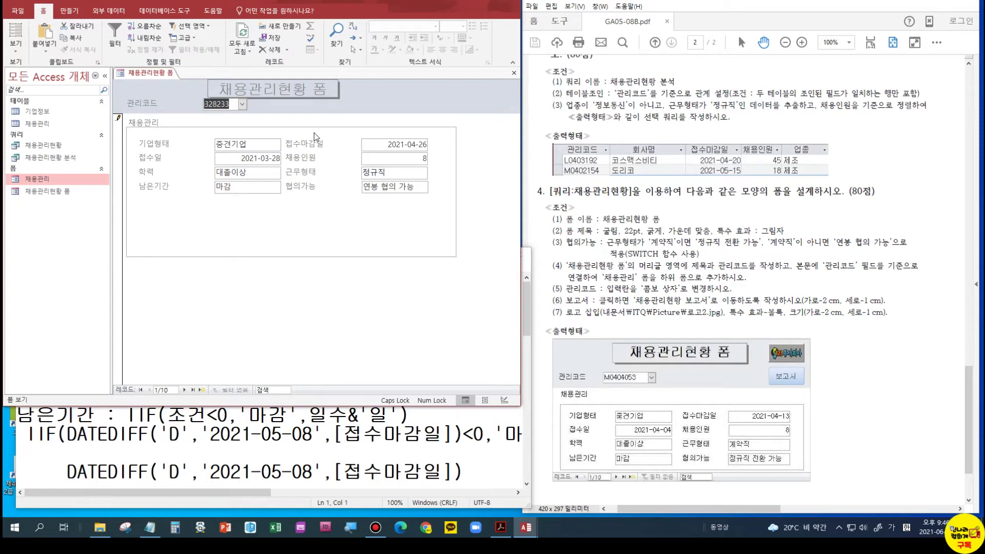
{"action": "left_click", "coordinate": [118, 124]}
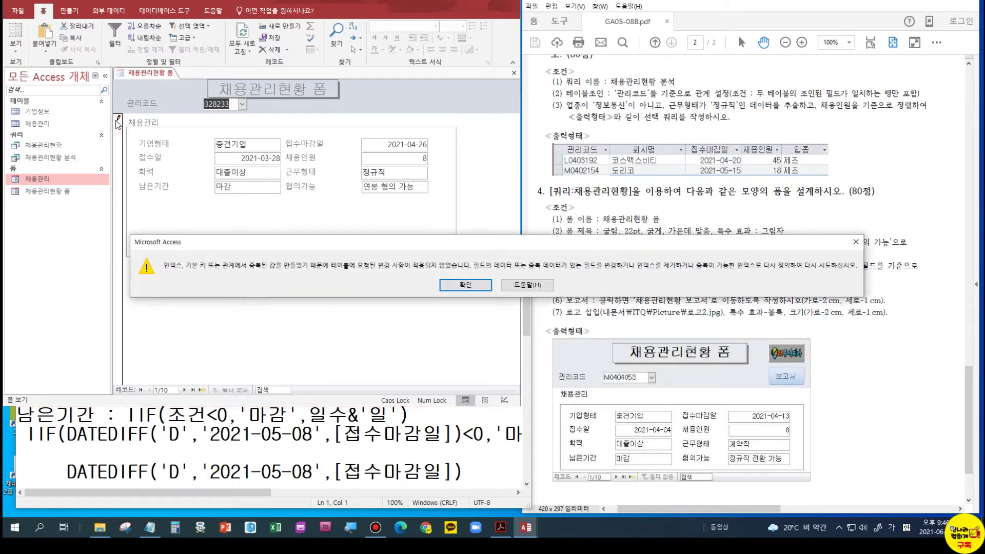
{"action": "left_click", "coordinate": [440, 288]}
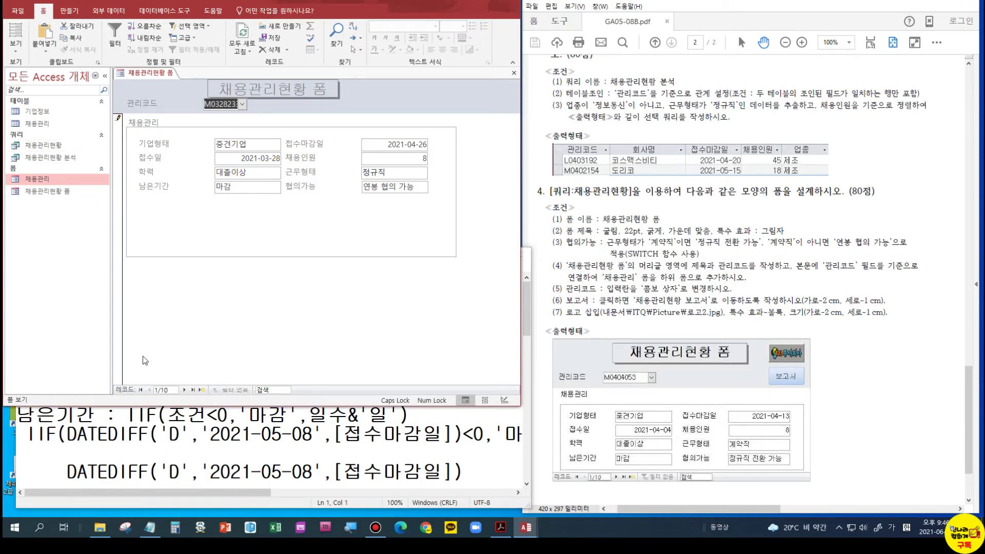
Step: Set the 관리코드 combo box back to M0404053 and leave the field
{"action": "left_click", "coordinate": [571, 477]}
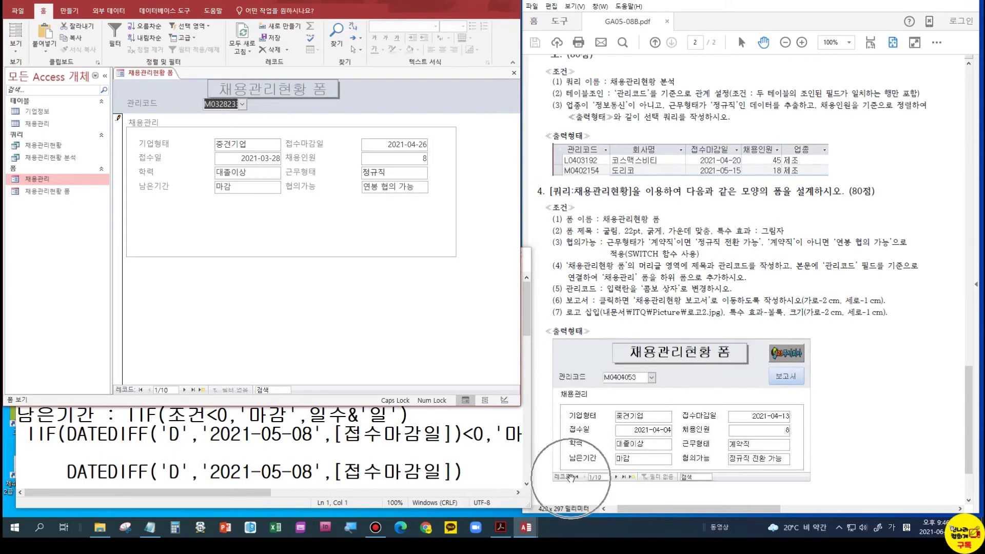
{"action": "left_click", "coordinate": [243, 104]}
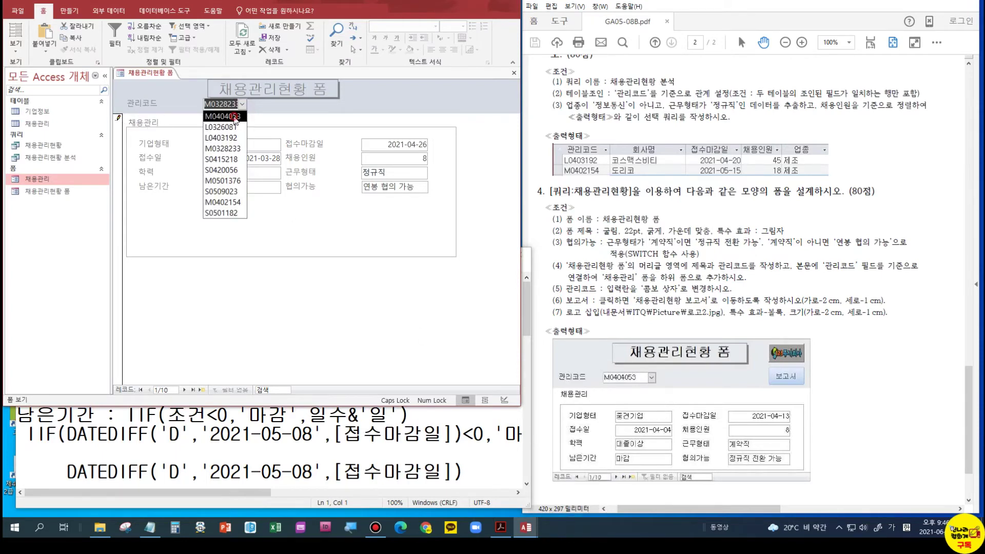
{"action": "left_click", "coordinate": [234, 124]}
{"action": "key", "text": "Tab"}
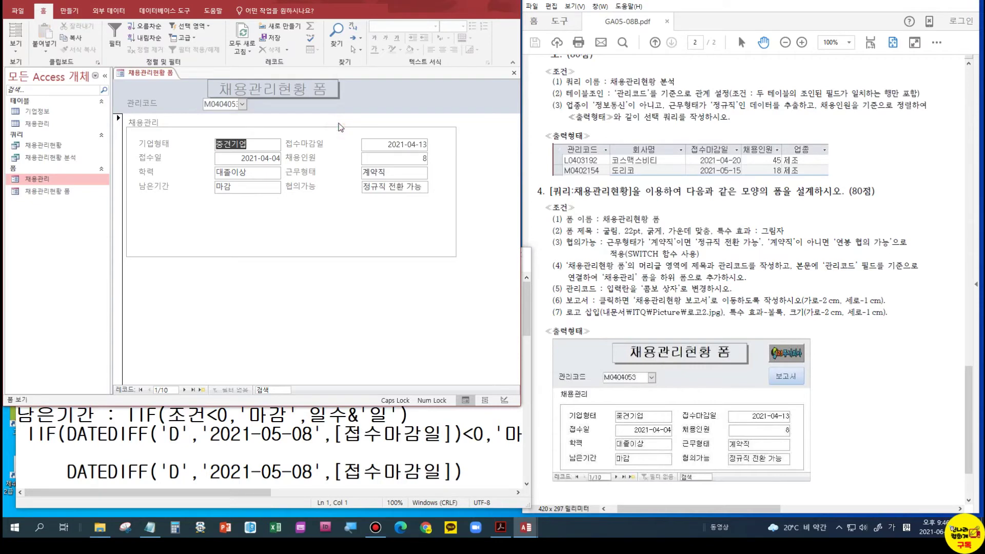
Step: Switch the 채용관리현황 폼 form to Design View and select the form as a whole
{"action": "left_click", "coordinate": [7, 51]}
{"action": "left_click", "coordinate": [46, 109]}
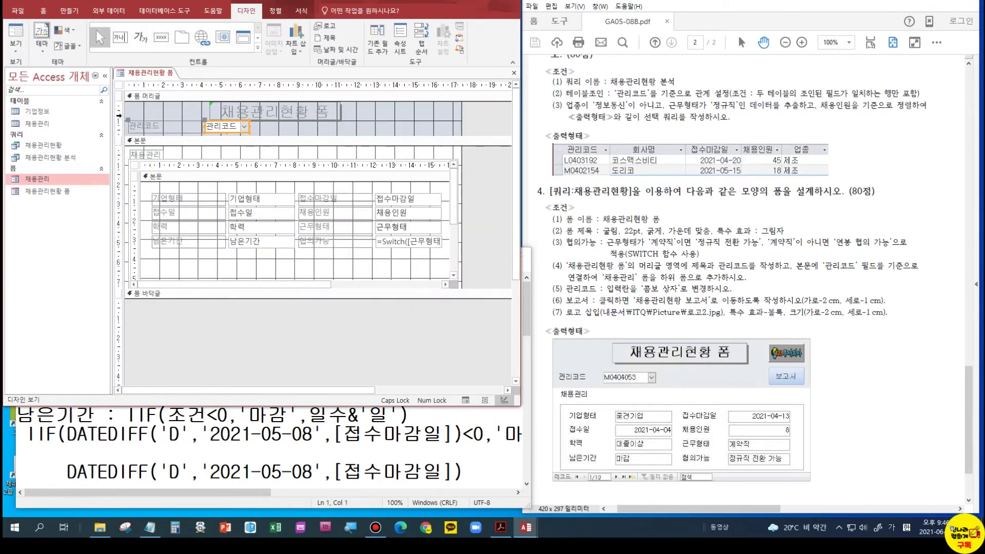
{"action": "left_click", "coordinate": [120, 86]}
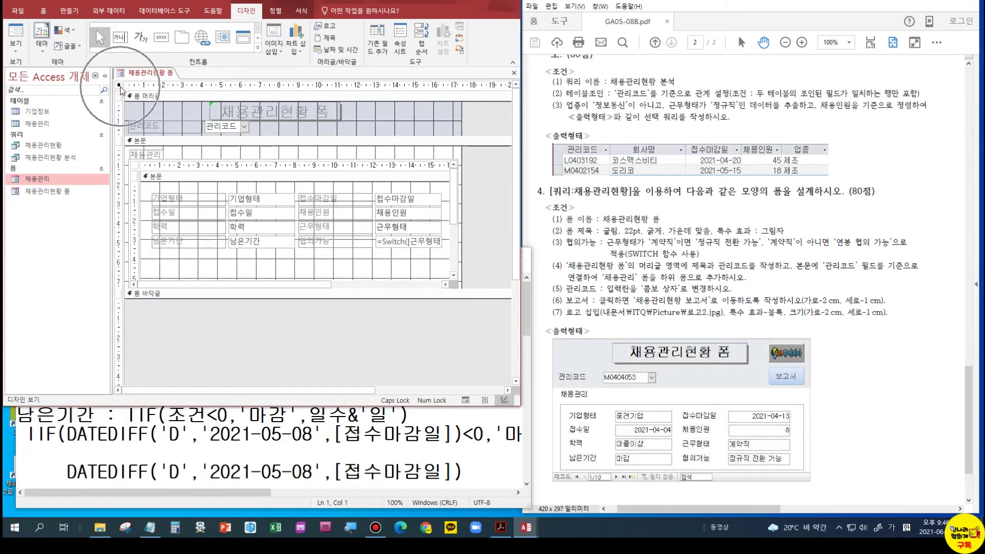
{"action": "key", "text": "ctrl+1"}
{"action": "left_click", "coordinate": [120, 88]}
{"action": "left_click_drag", "start_coordinate": [114, 75], "coordinate": [137, 92]}
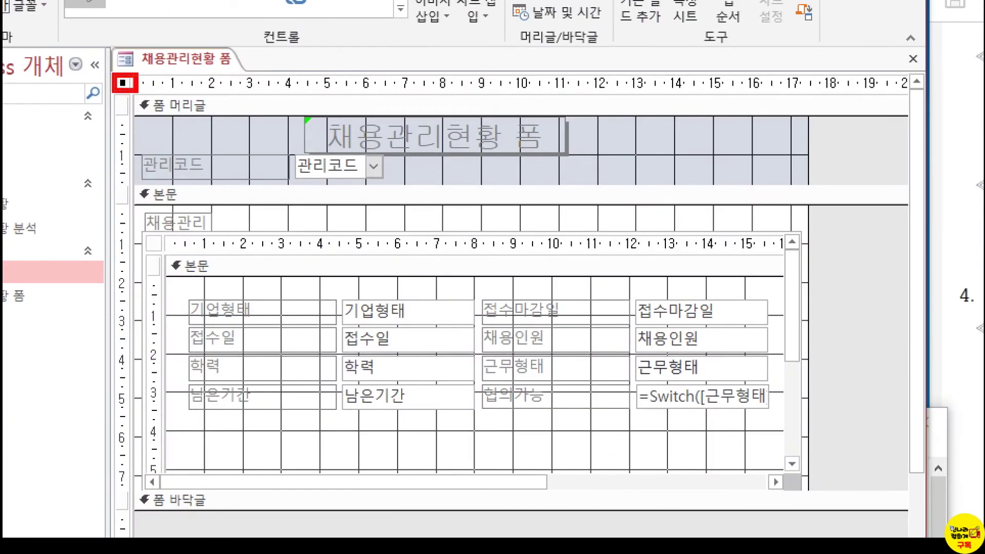
{"action": "key", "text": "Escape"}
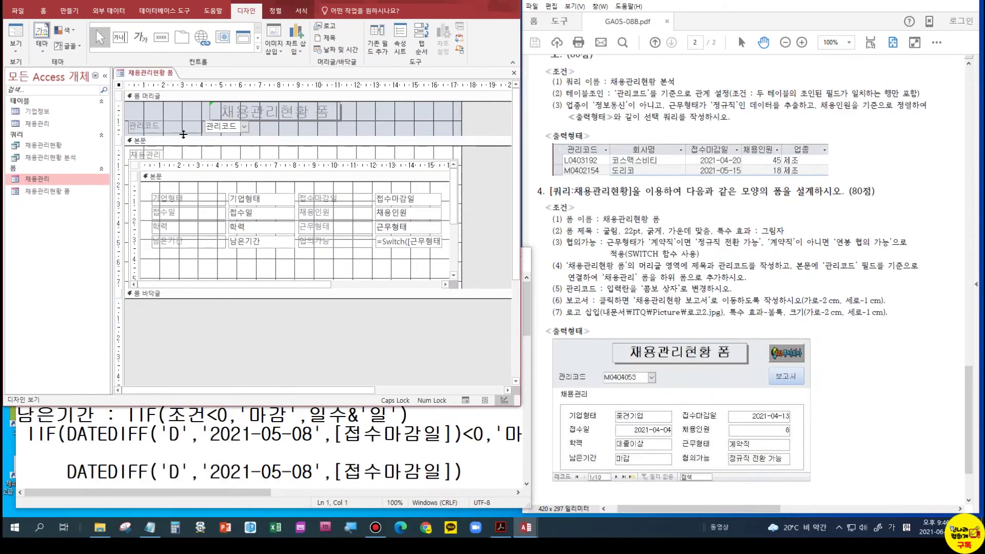
Step: Extend the form header section downward and move the 관리코드 label and combo box lower within it
{"action": "left_click_drag", "start_coordinate": [188, 136], "coordinate": [188, 142]}
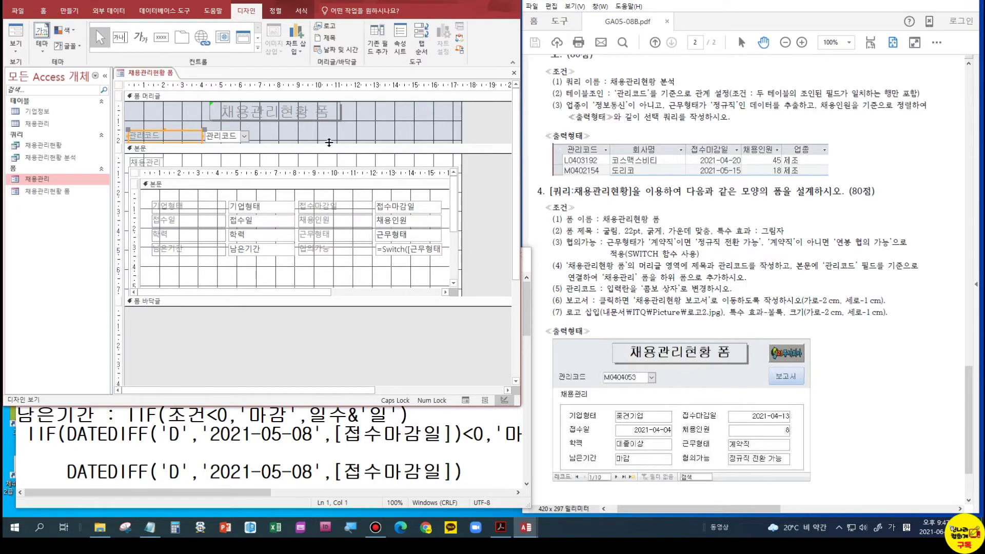
{"action": "left_click_drag", "start_coordinate": [329, 144], "coordinate": [327, 155]}
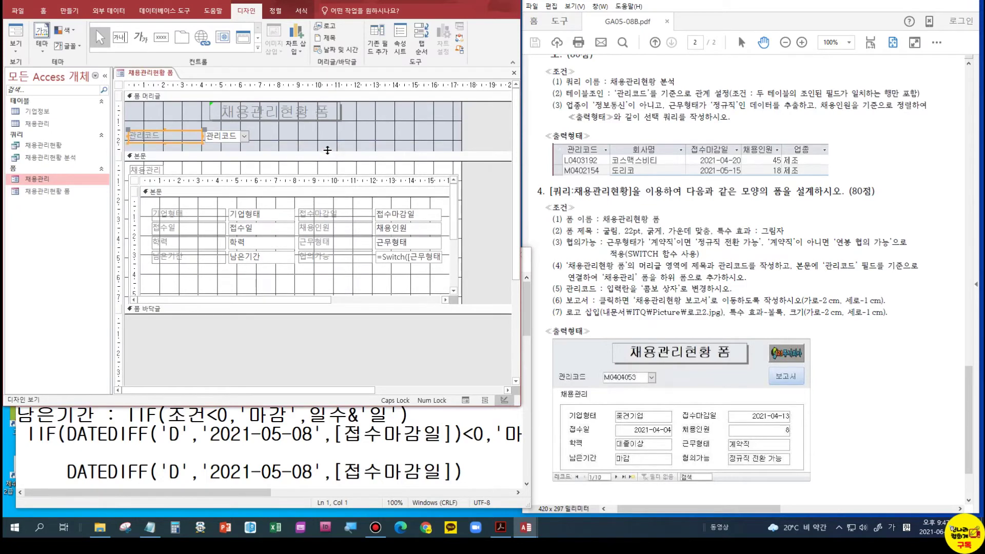
{"action": "left_click", "coordinate": [203, 129]}
{"action": "left_click_drag", "start_coordinate": [198, 135], "coordinate": [198, 141]}
Step: Set the form's 레코드 선택기 property to 아니요 and close the property sheet
{"action": "left_click", "coordinate": [118, 84]}
{"action": "right_click", "coordinate": [118, 85]}
{"action": "left_click", "coordinate": [142, 178]}
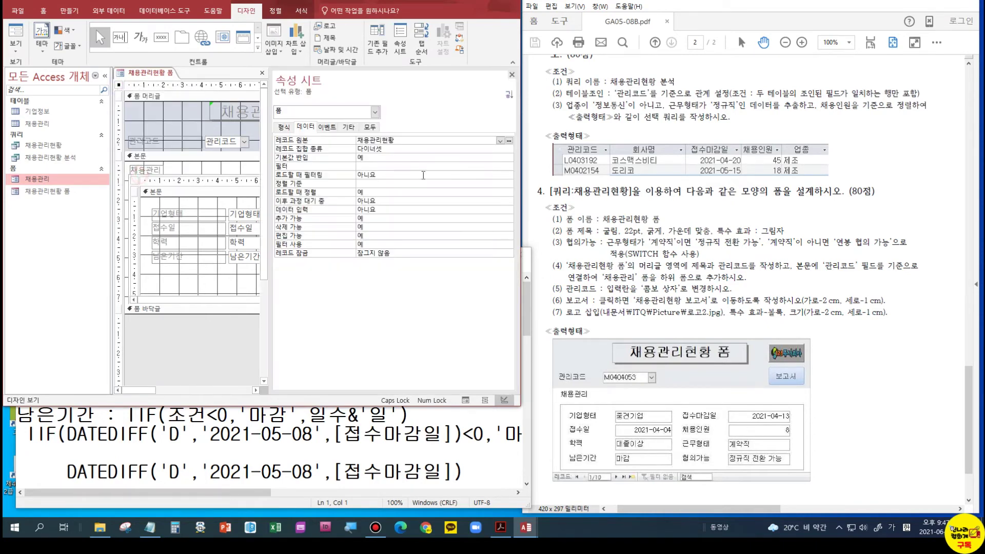
{"action": "left_click", "coordinate": [367, 133]}
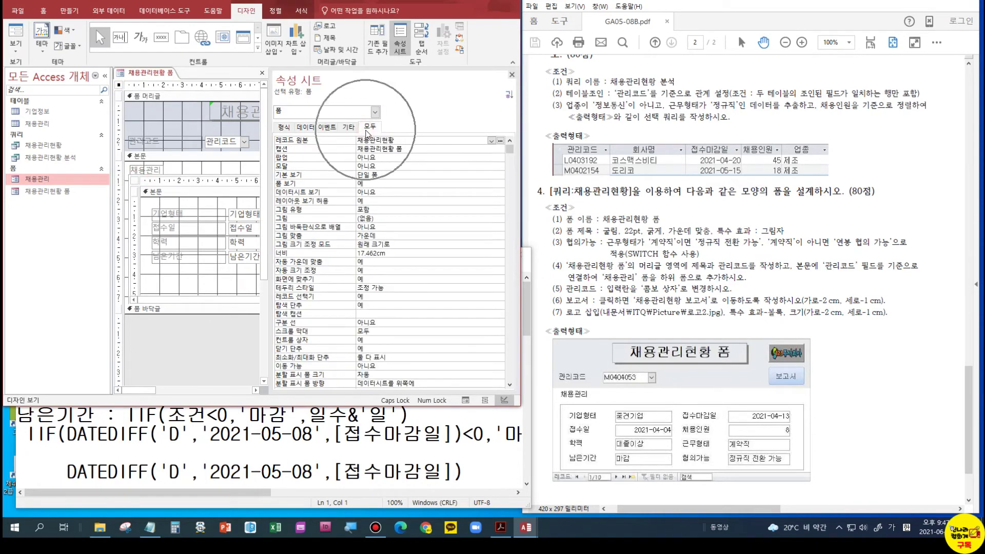
{"action": "left_click", "coordinate": [382, 299]}
{"action": "left_click", "coordinate": [498, 298]}
{"action": "left_click", "coordinate": [379, 314]}
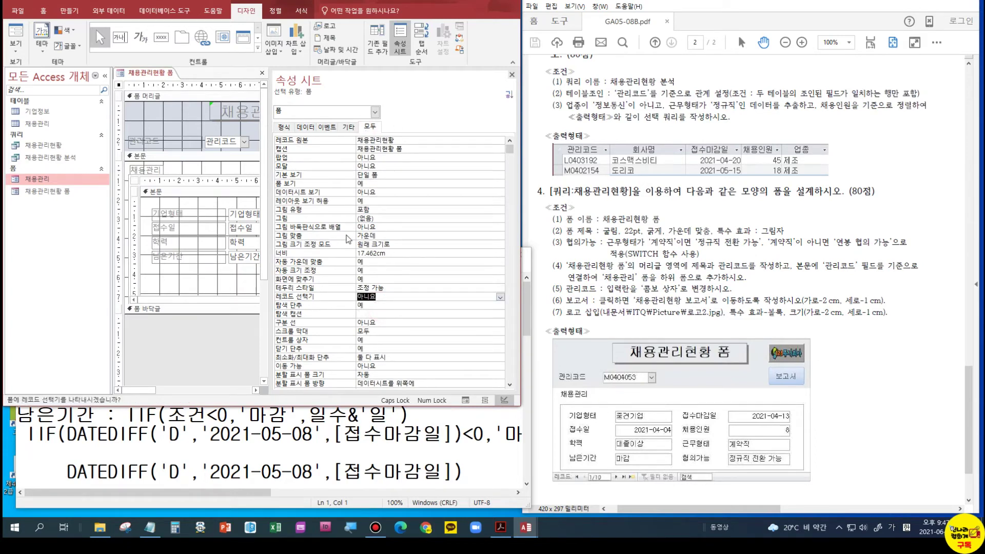
{"action": "left_click", "coordinate": [512, 74]}
Step: Insert the 로고2 image from the ITQ Picture folder into the form header, beside the title, about 3.3 cm wide and 1.1 cm high
{"action": "left_click", "coordinate": [329, 143]}
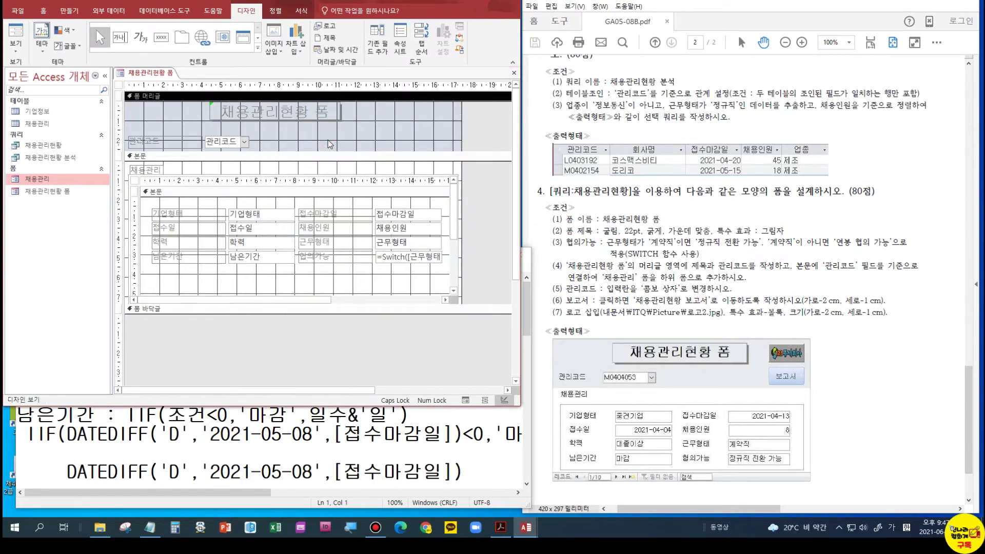
{"action": "left_click", "coordinate": [420, 177]}
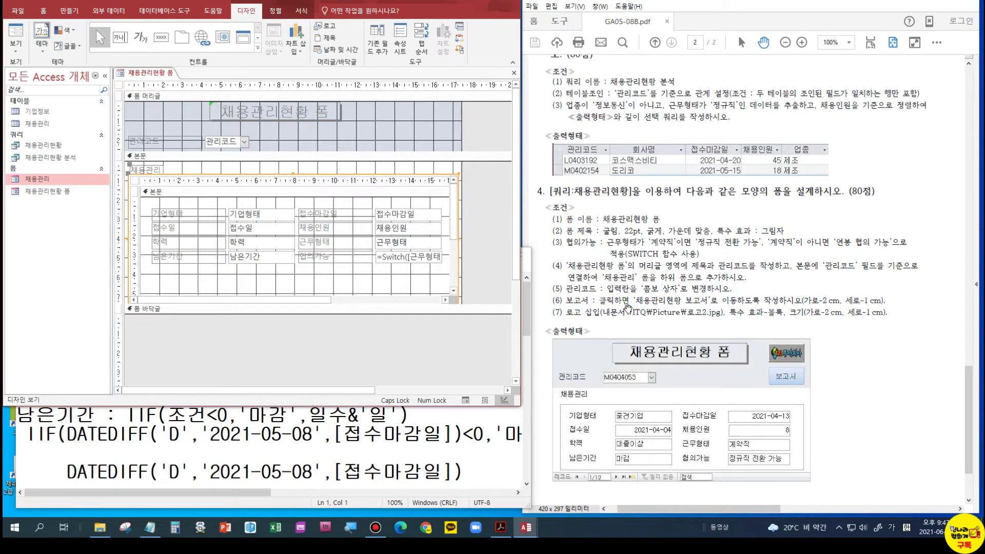
{"action": "left_click", "coordinate": [375, 122]}
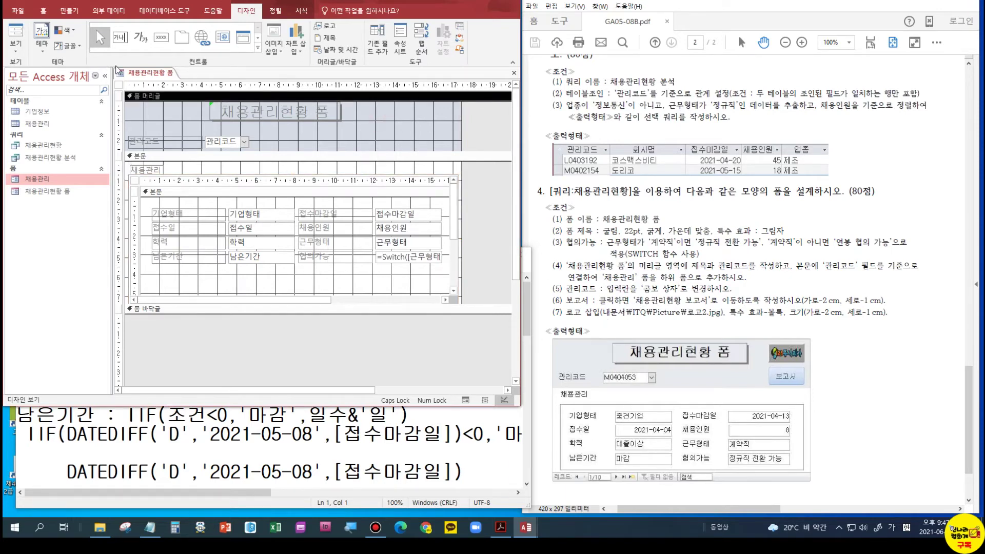
{"action": "left_click", "coordinate": [273, 54]}
{"action": "left_click", "coordinate": [276, 66]}
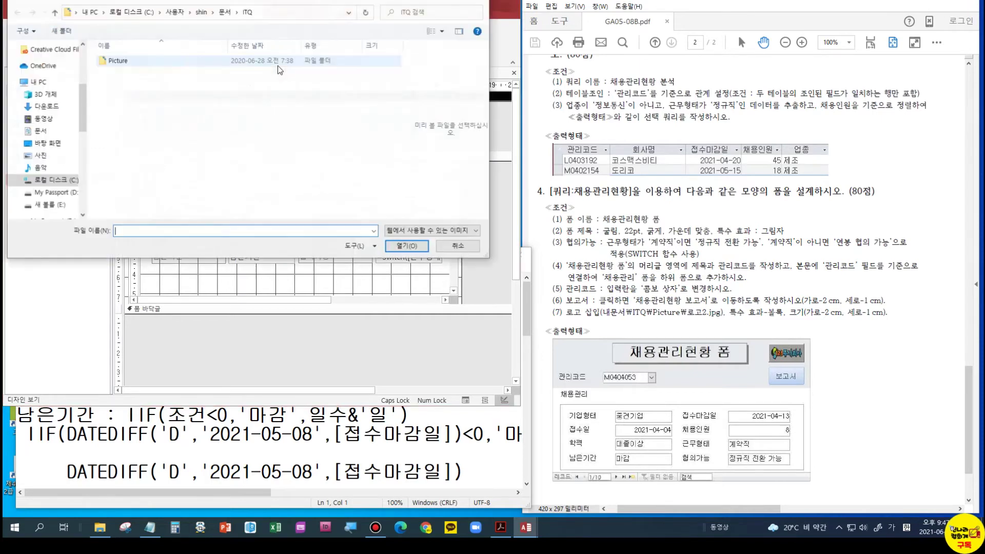
{"action": "scroll", "coordinate": [88, 80], "scroll_direction": "up", "scroll_amount": 3}
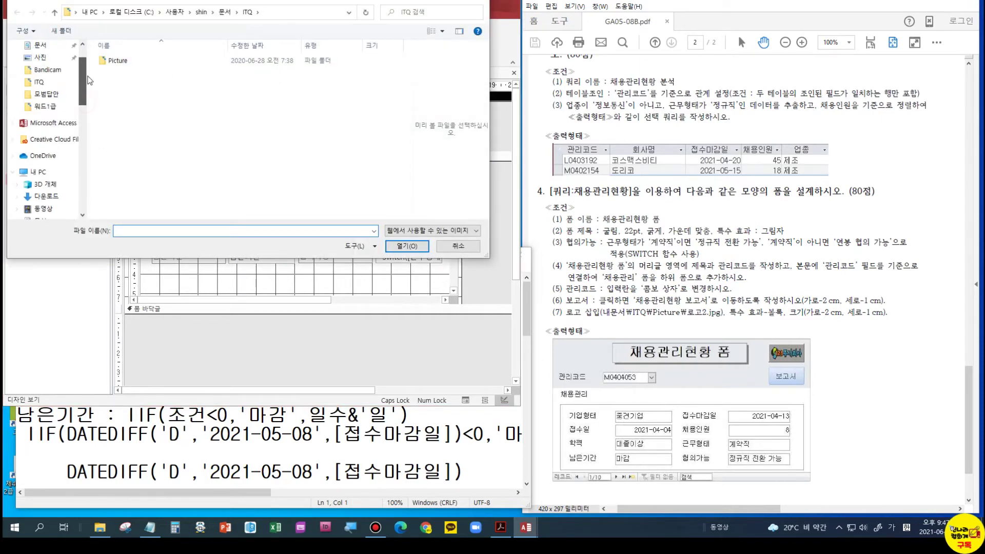
{"action": "double_click", "coordinate": [117, 62]}
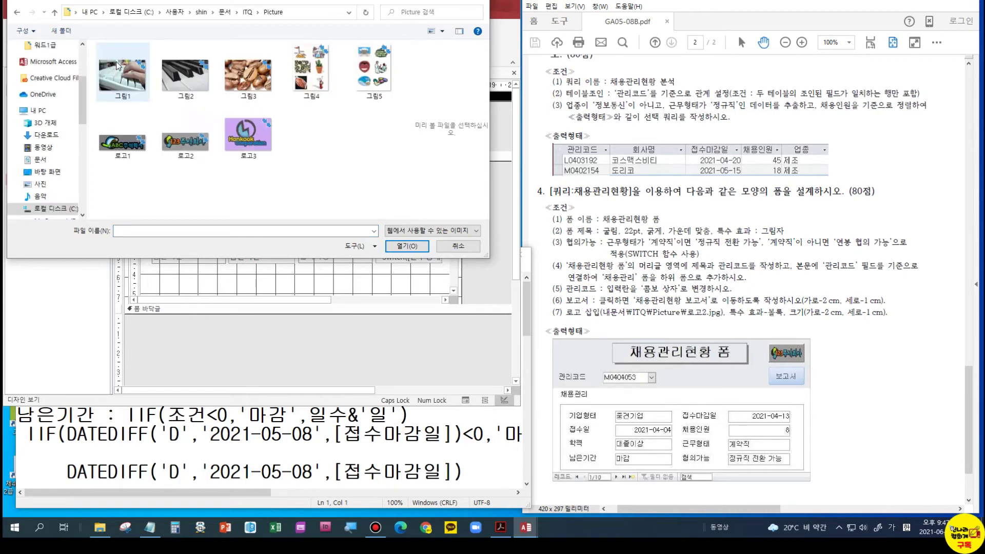
{"action": "left_click", "coordinate": [185, 139]}
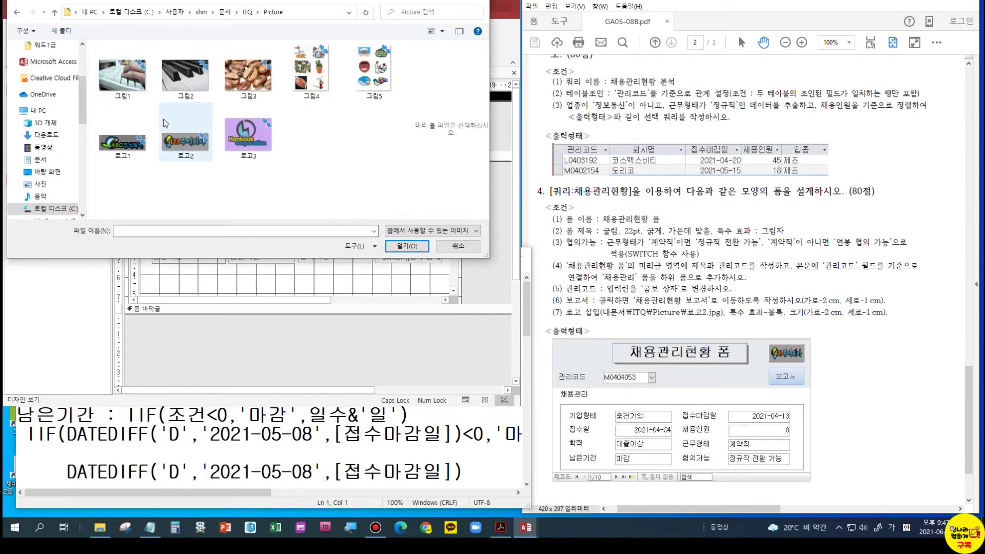
{"action": "double_click", "coordinate": [185, 139]}
{"action": "left_click_drag", "start_coordinate": [385, 106], "coordinate": [447, 130]}
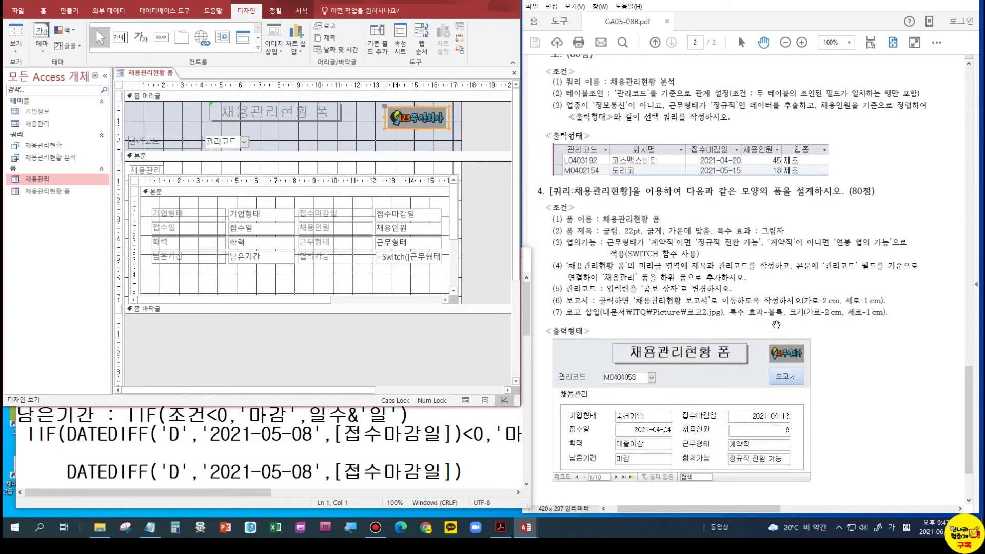
Step: Apply the 볼록 special effect to the logo image in the form header
{"action": "right_click", "coordinate": [401, 117]}
{"action": "mouse_move", "coordinate": [451, 406]}
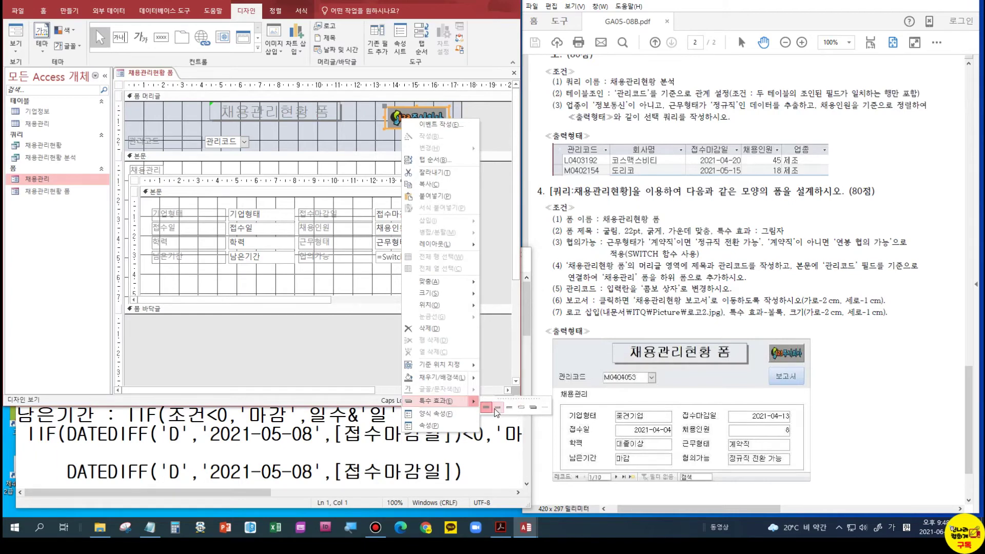
{"action": "left_click", "coordinate": [496, 407]}
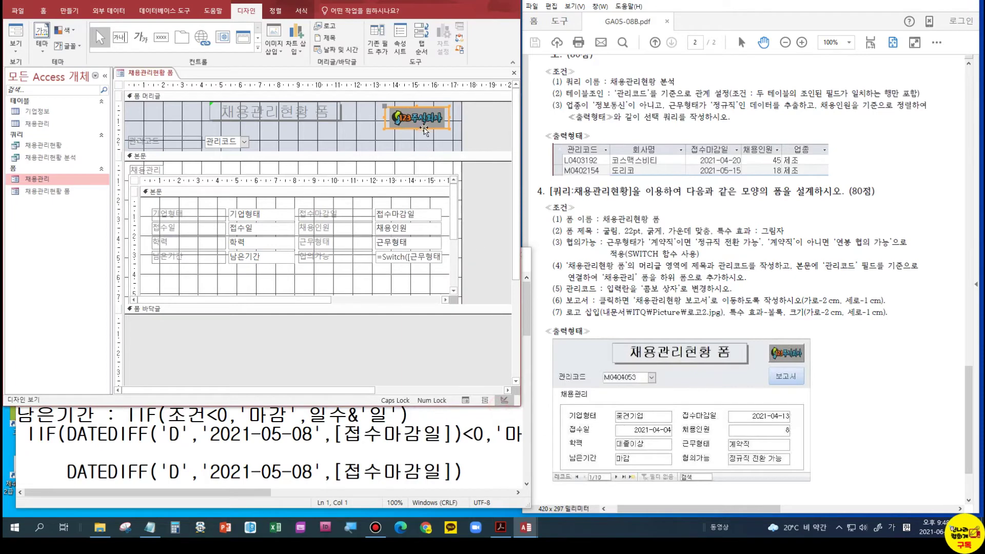
Step: Set the logo image's width to 2 cm and height to 1 cm, check its special effect, and close the property sheet
{"action": "right_click", "coordinate": [426, 123]}
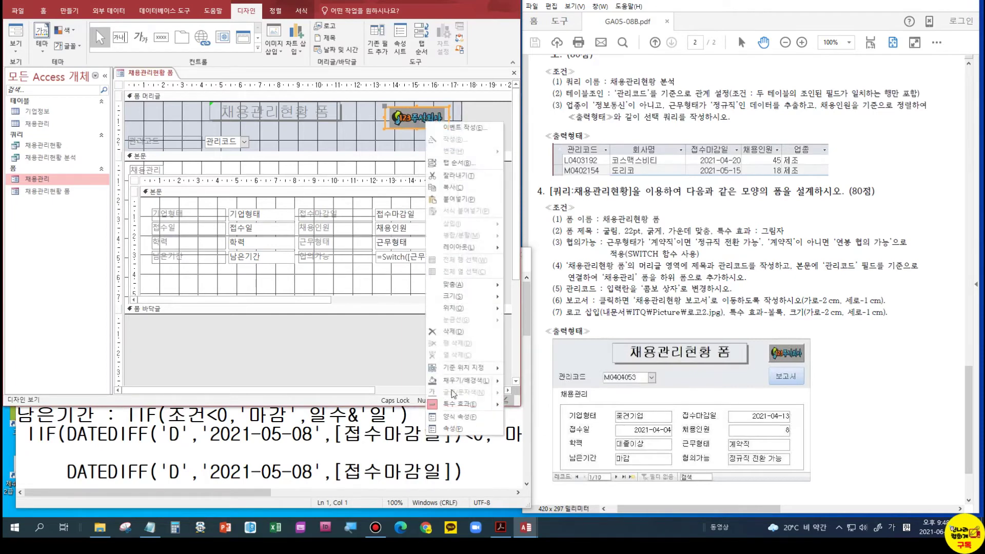
{"action": "left_click", "coordinate": [450, 433]}
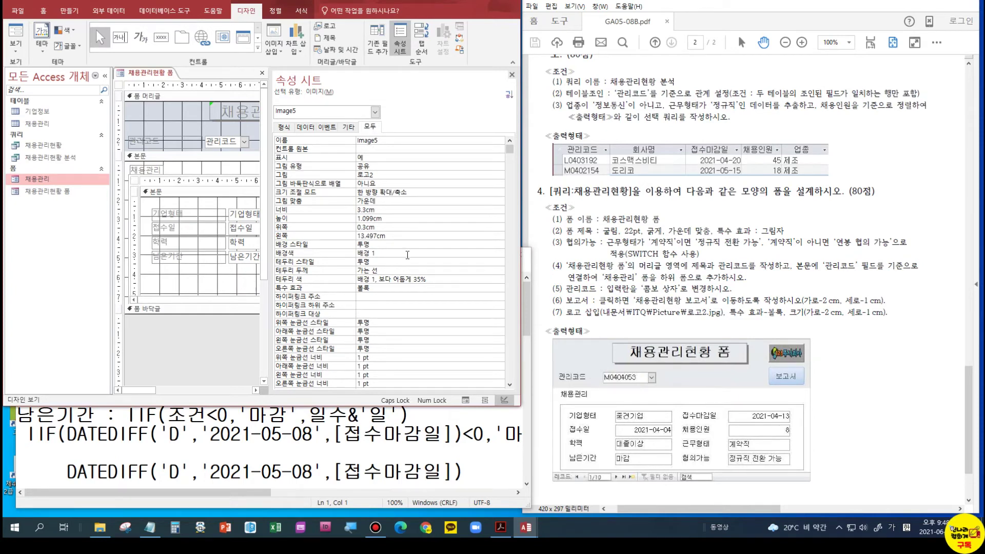
{"action": "left_click", "coordinate": [334, 210]}
{"action": "type", "text": "2"}
{"action": "key", "text": "Return"}
{"action": "type", "text": "1"}
{"action": "scroll", "coordinate": [366, 238], "scroll_direction": "down", "scroll_amount": 5}
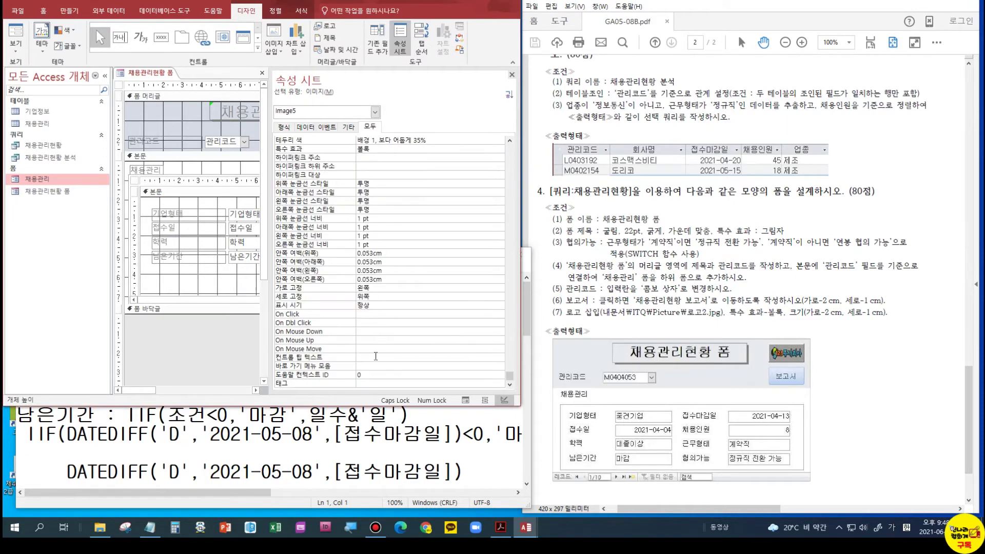
{"action": "scroll", "coordinate": [374, 358], "scroll_direction": "up", "scroll_amount": 5}
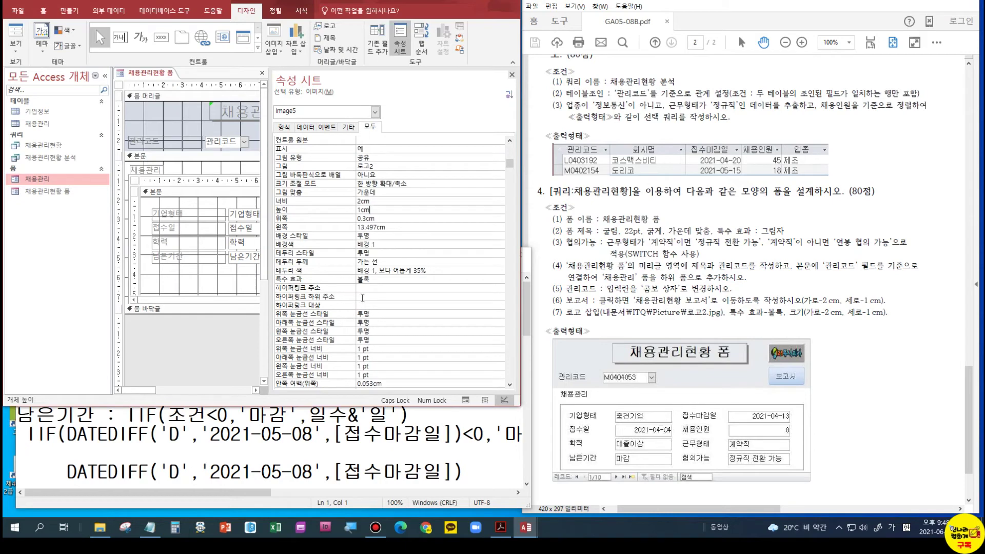
{"action": "left_click", "coordinate": [435, 211]}
{"action": "left_click", "coordinate": [388, 280]}
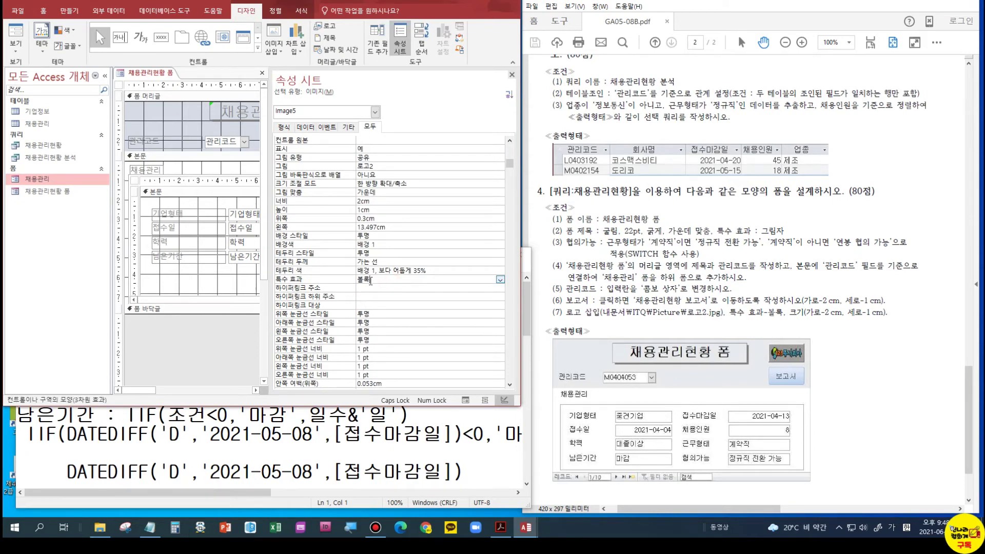
{"action": "left_click", "coordinate": [512, 75]}
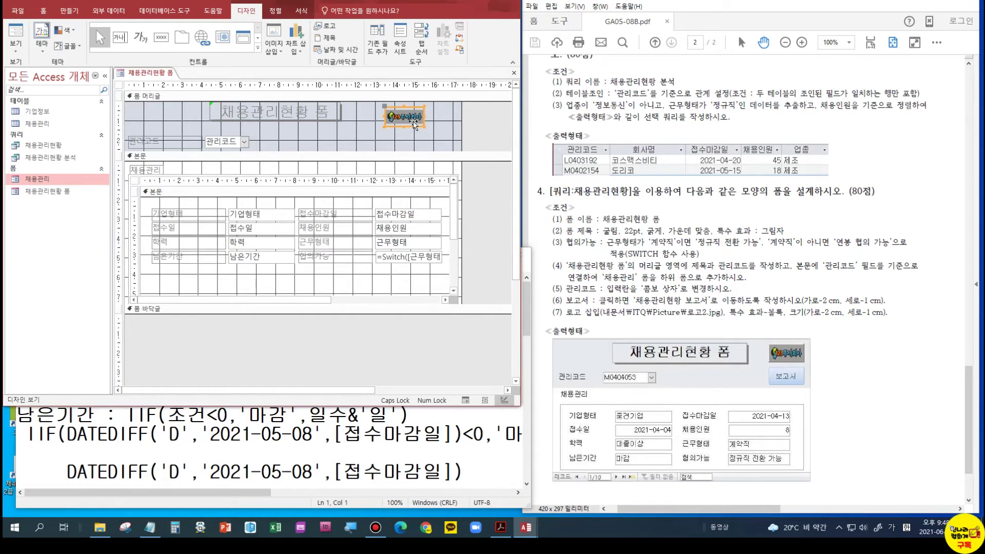
Step: Set the logo image's 크기 조절 모드 property to 전체 확대/축소
{"action": "right_click", "coordinate": [414, 123]}
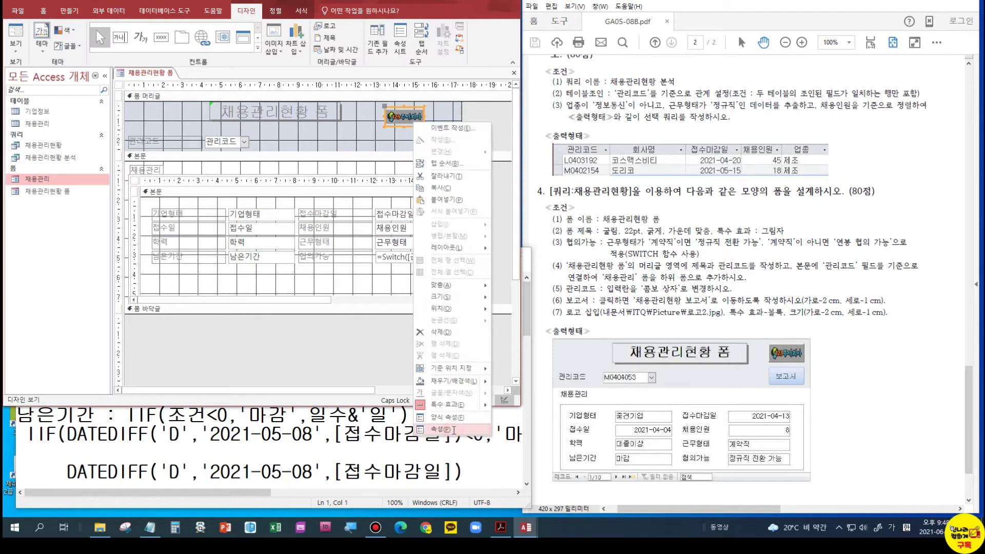
{"action": "left_click", "coordinate": [453, 431]}
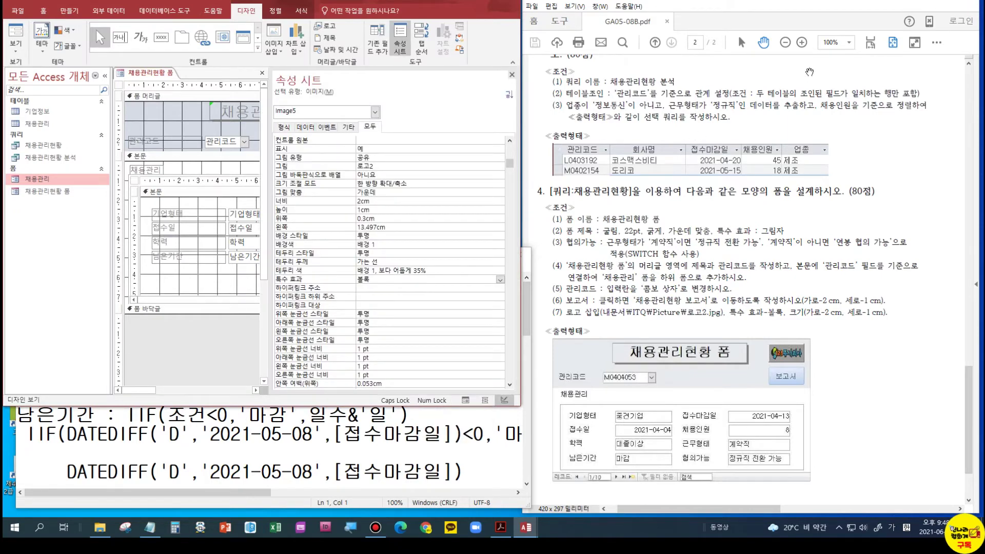
{"action": "left_click", "coordinate": [343, 186]}
{"action": "left_click", "coordinate": [500, 185]}
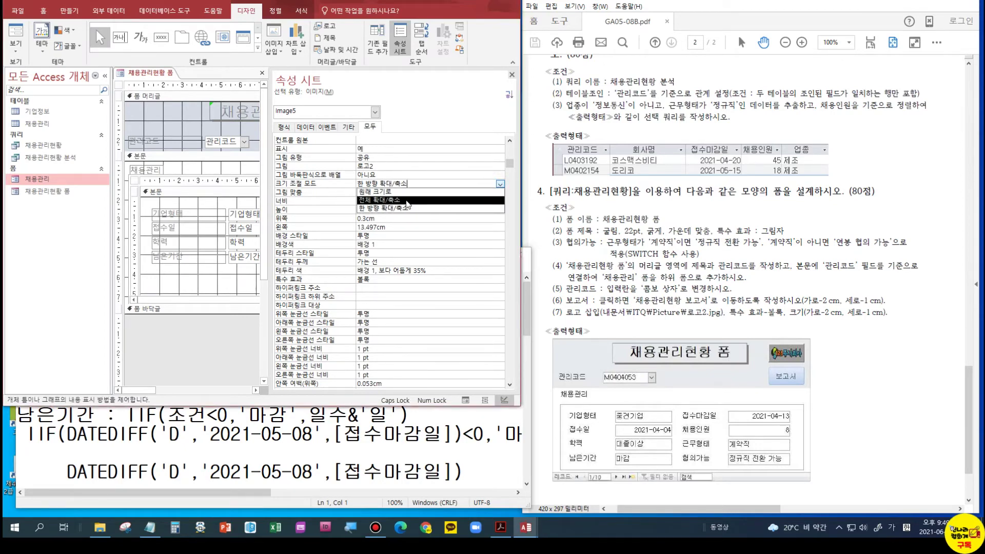
{"action": "left_click", "coordinate": [408, 204]}
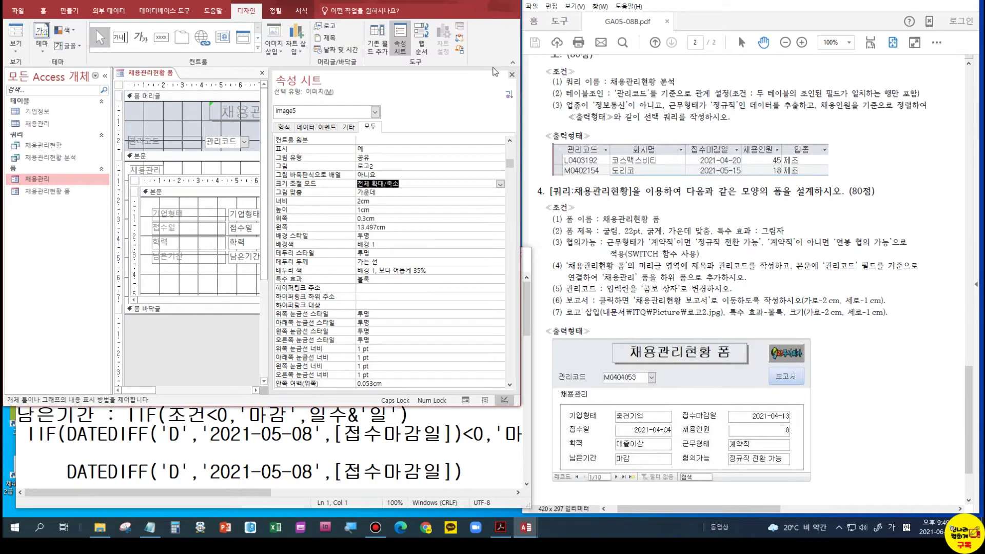
Step: Review the logo image's 크기 조절 모드 property in the property sheet, closing the sheet when done
{"action": "left_click", "coordinate": [512, 74]}
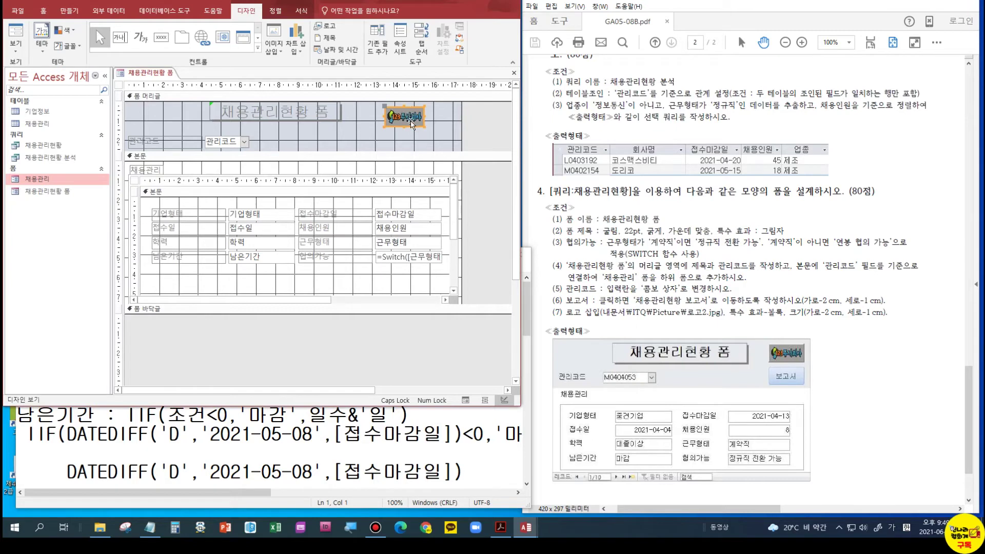
{"action": "right_click", "coordinate": [411, 124]}
{"action": "left_click", "coordinate": [451, 429]}
{"action": "left_click", "coordinate": [393, 185]}
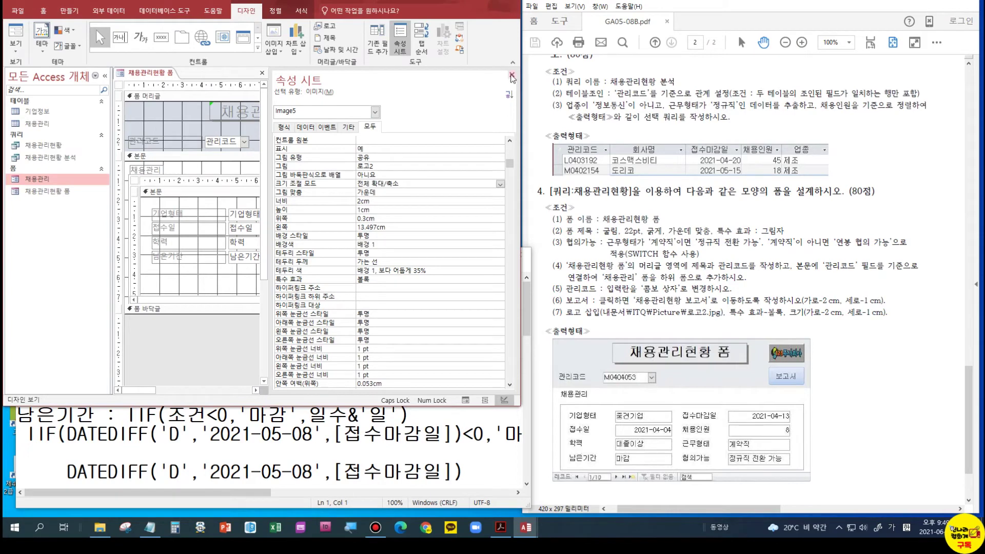
{"action": "left_click", "coordinate": [511, 74]}
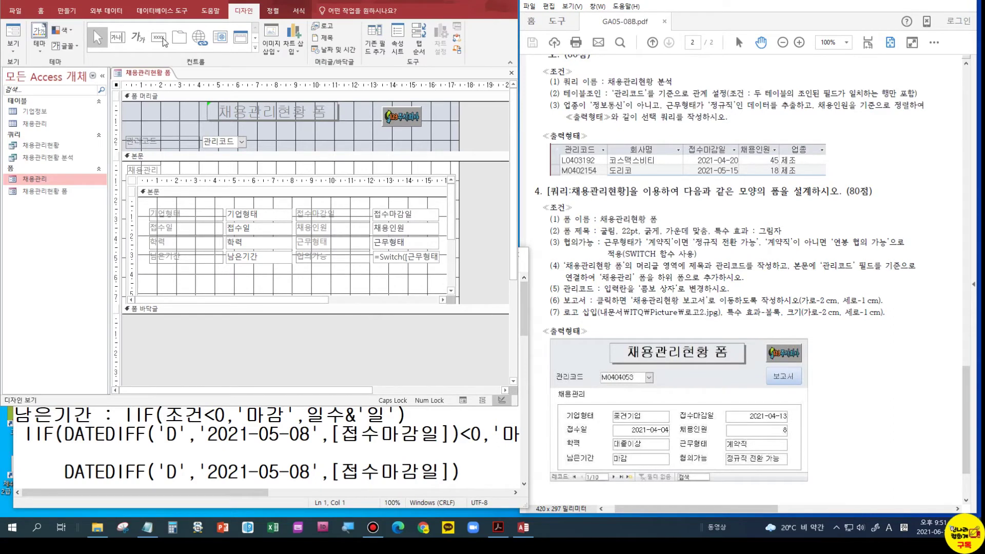
Step: Try to add a command button with the 보고서 열기 action below the logo in the form header
{"action": "left_click", "coordinate": [383, 130]}
{"action": "left_click", "coordinate": [160, 40]}
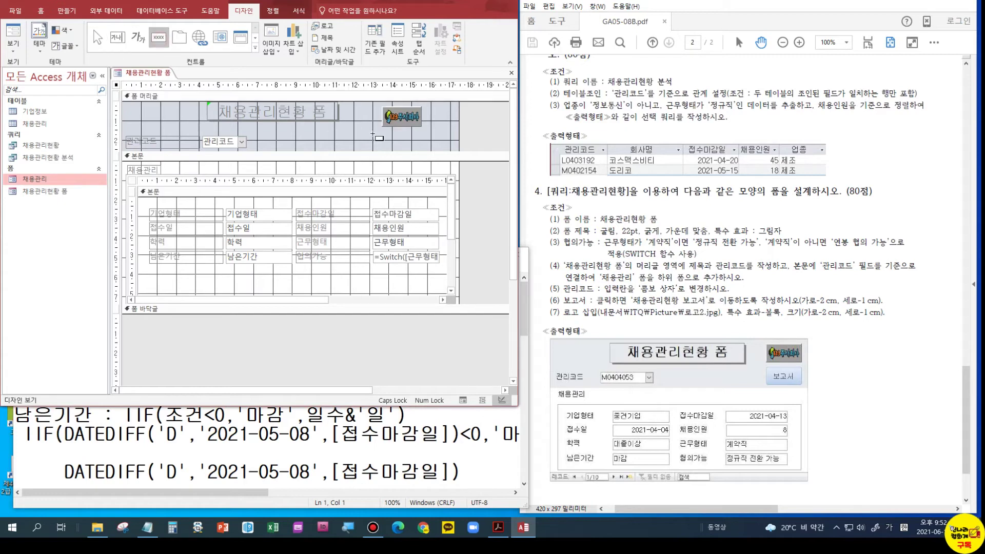
{"action": "left_click_drag", "start_coordinate": [380, 129], "coordinate": [419, 148]}
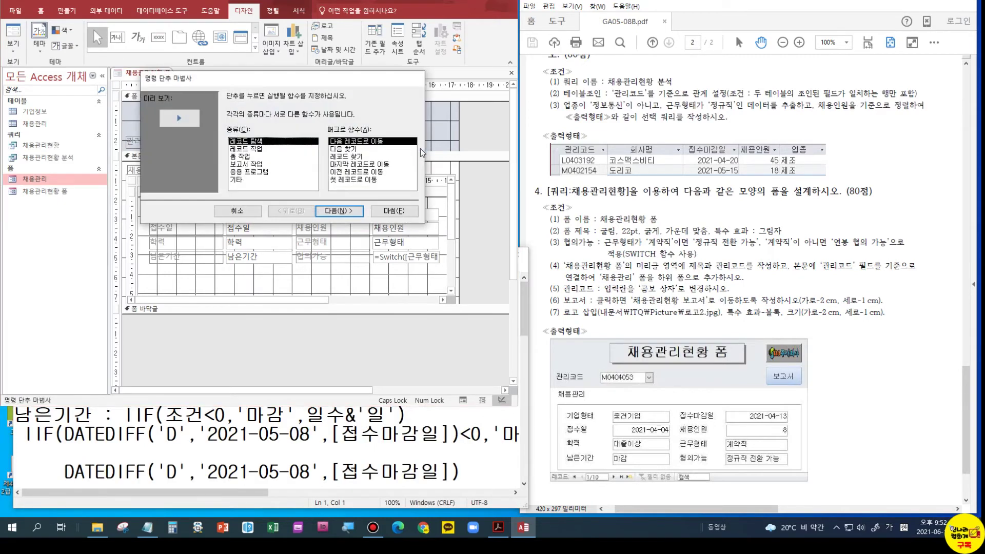
{"action": "left_click", "coordinate": [238, 164]}
{"action": "left_click", "coordinate": [353, 156]}
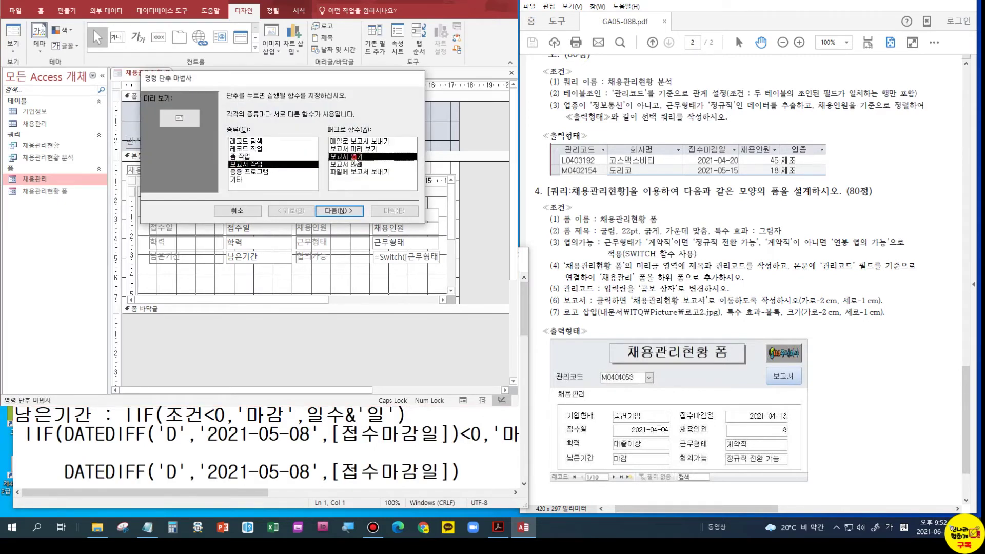
{"action": "left_click", "coordinate": [343, 212]}
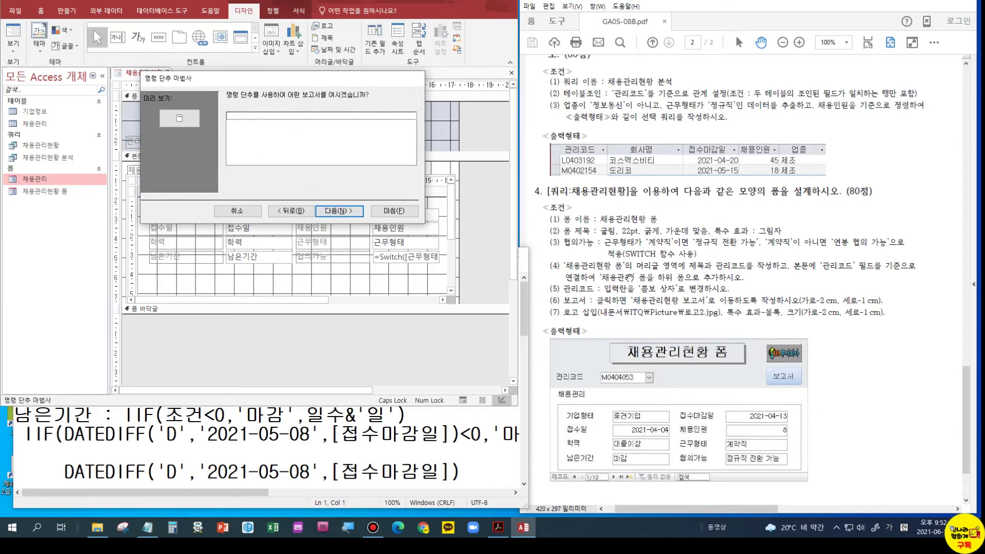
{"action": "left_click", "coordinate": [394, 211]}
{"action": "left_click", "coordinate": [494, 284]}
{"action": "left_click", "coordinate": [237, 210]}
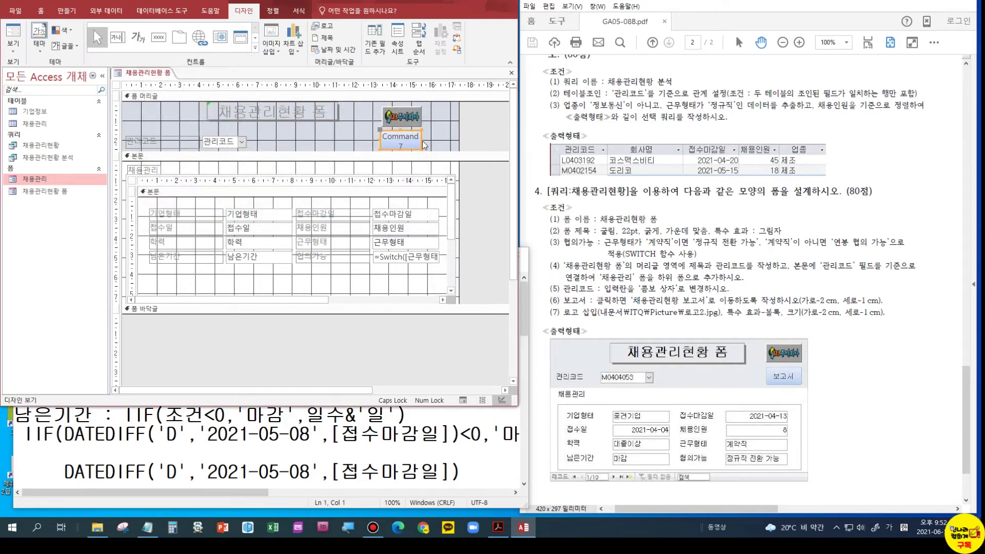
{"action": "key", "text": "Delete"}
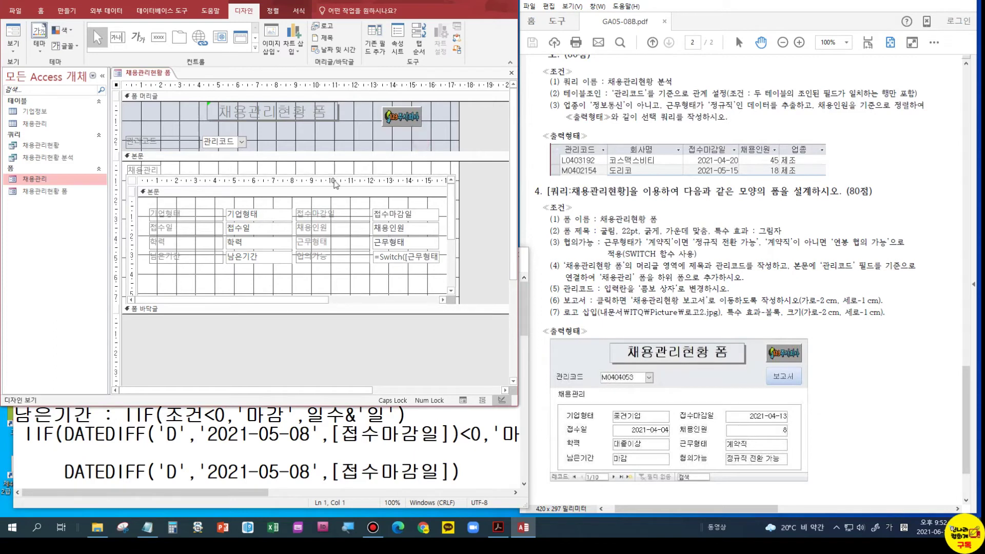
Step: Show the form in form view and reduce the Access window's height to fit it
{"action": "left_click", "coordinate": [15, 34]}
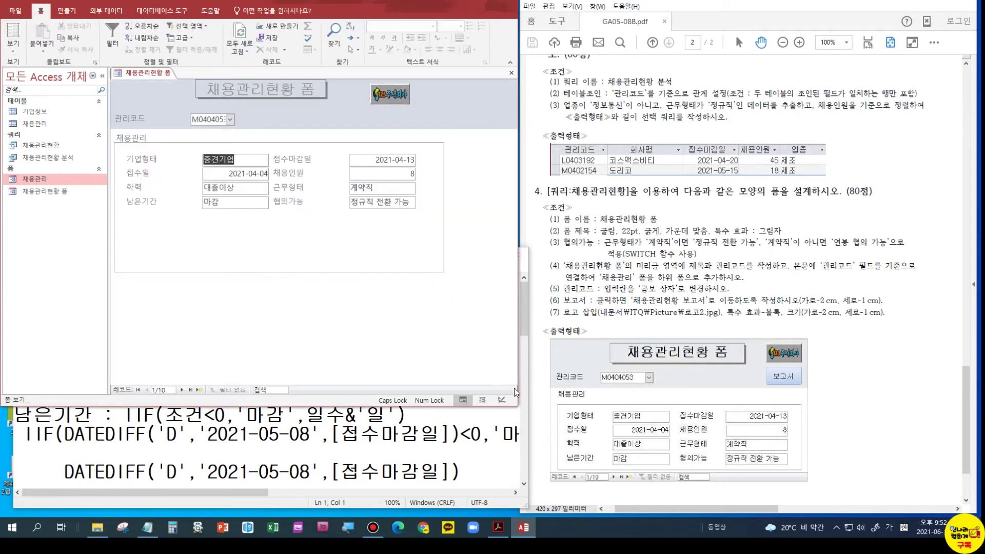
{"action": "left_click_drag", "start_coordinate": [517, 404], "coordinate": [455, 299]}
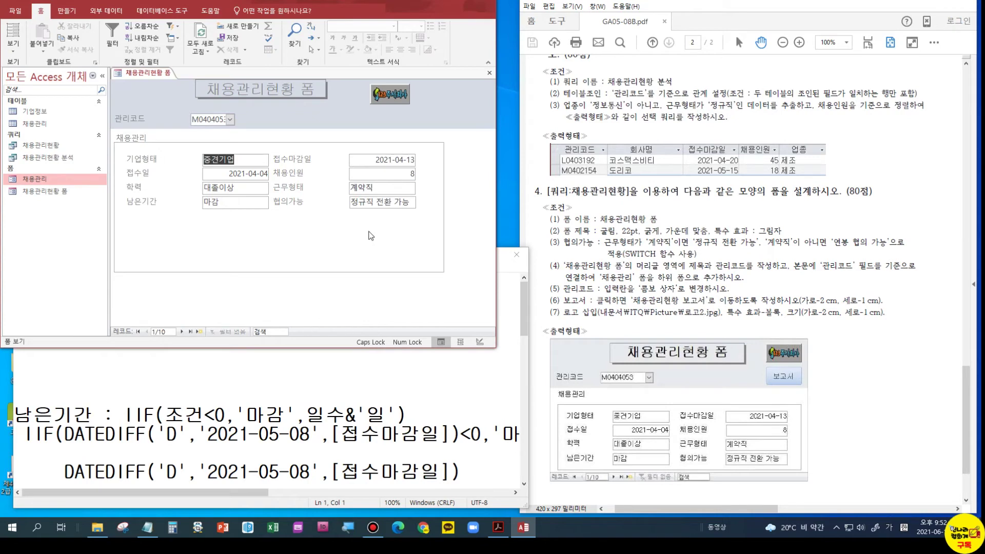
{"action": "left_click_drag", "start_coordinate": [496, 346], "coordinate": [484, 311]}
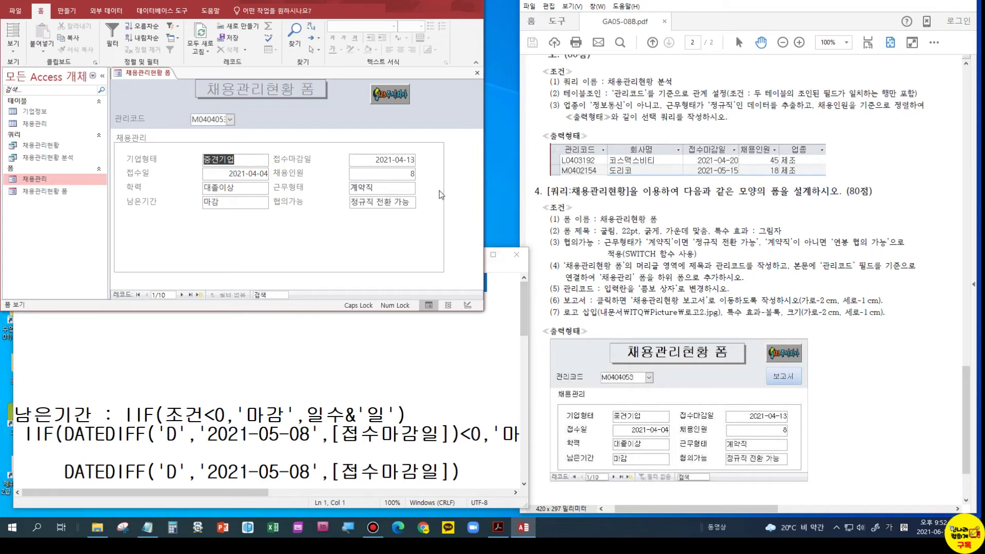
{"action": "left_click_drag", "start_coordinate": [484, 197], "coordinate": [520, 198]}
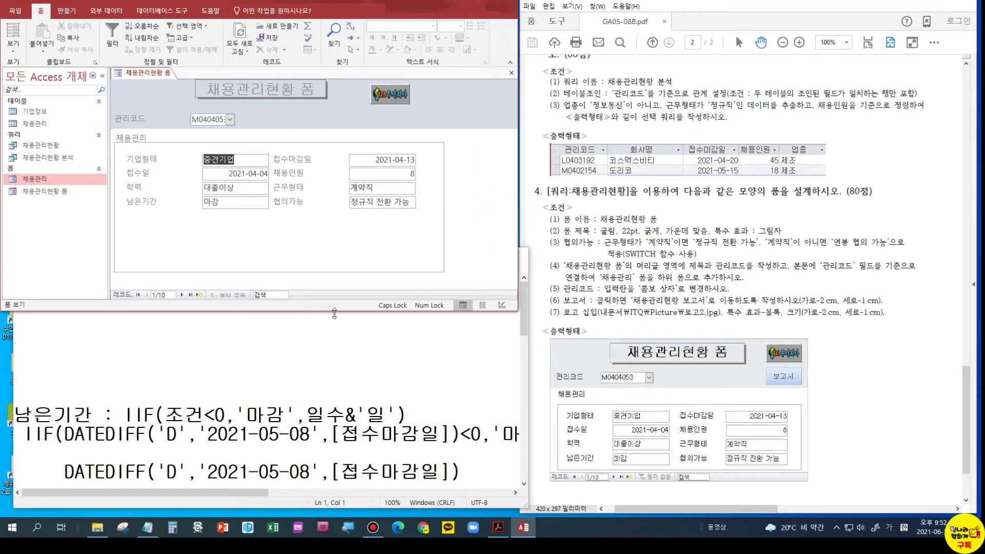
{"action": "left_click_drag", "start_coordinate": [335, 313], "coordinate": [334, 320]}
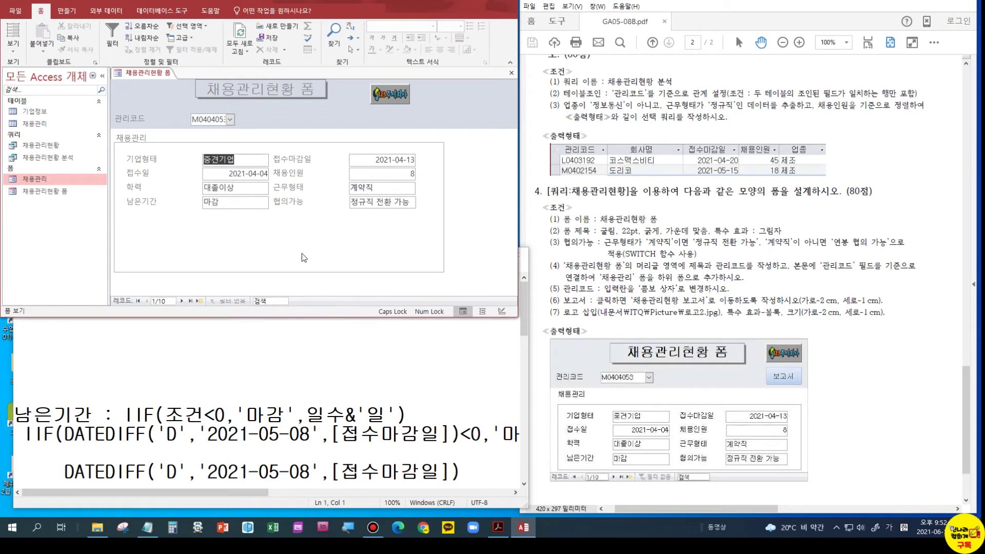
Step: Save and close the 채용관리현황 폼 form
{"action": "right_click", "coordinate": [165, 73]}
{"action": "left_click", "coordinate": [175, 78]}
{"action": "right_click", "coordinate": [154, 74]}
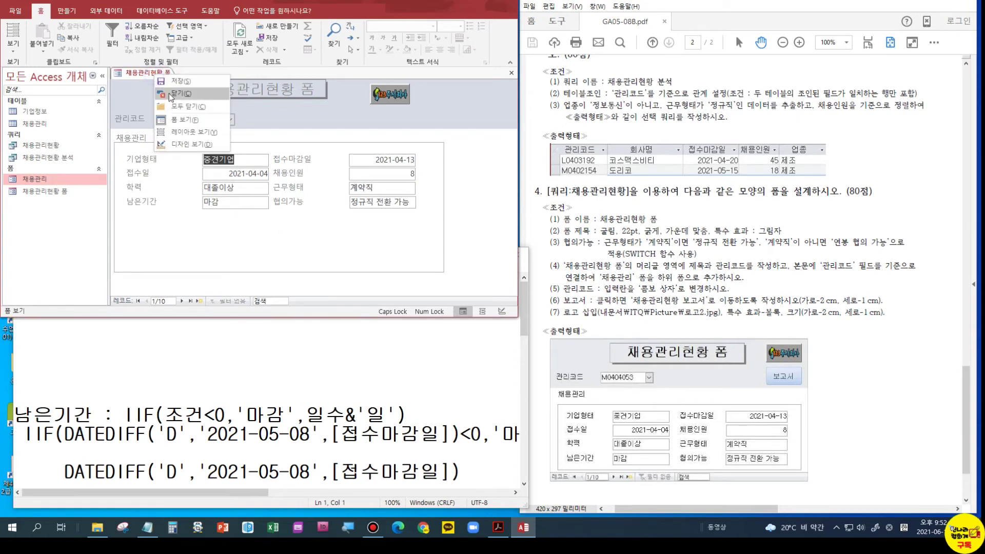
{"action": "left_click", "coordinate": [174, 94]}
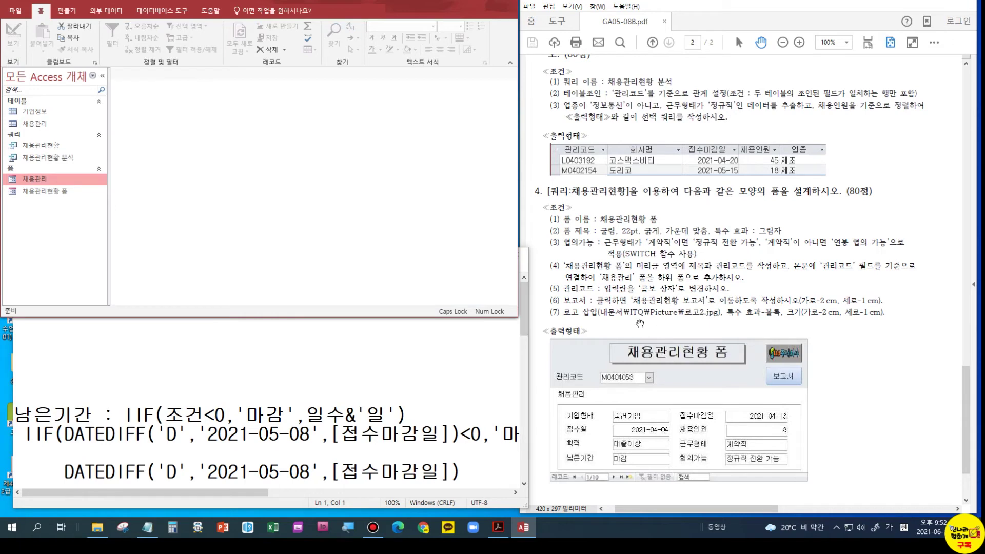
Step: Open the 채용관리 form in design view
{"action": "left_click", "coordinate": [55, 193]}
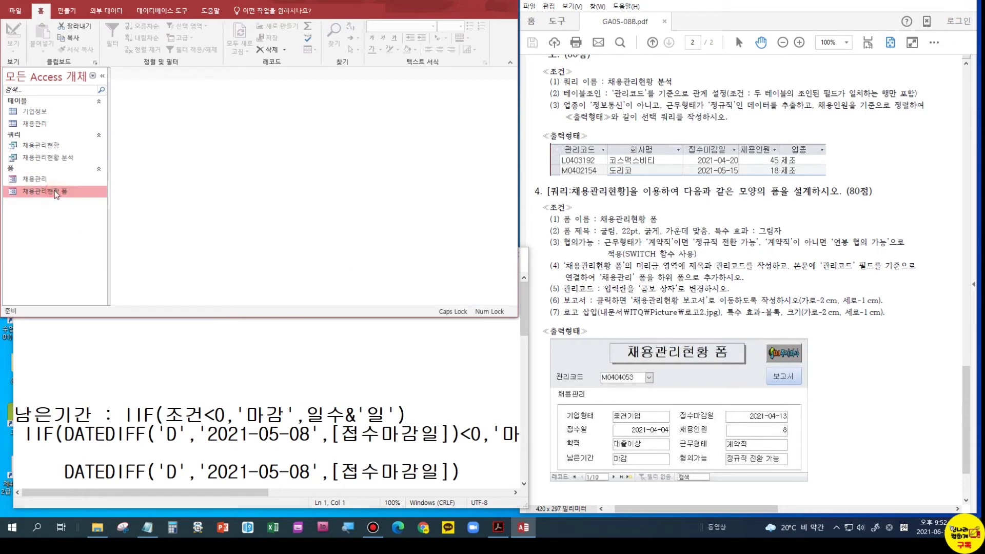
{"action": "left_click", "coordinate": [45, 179]}
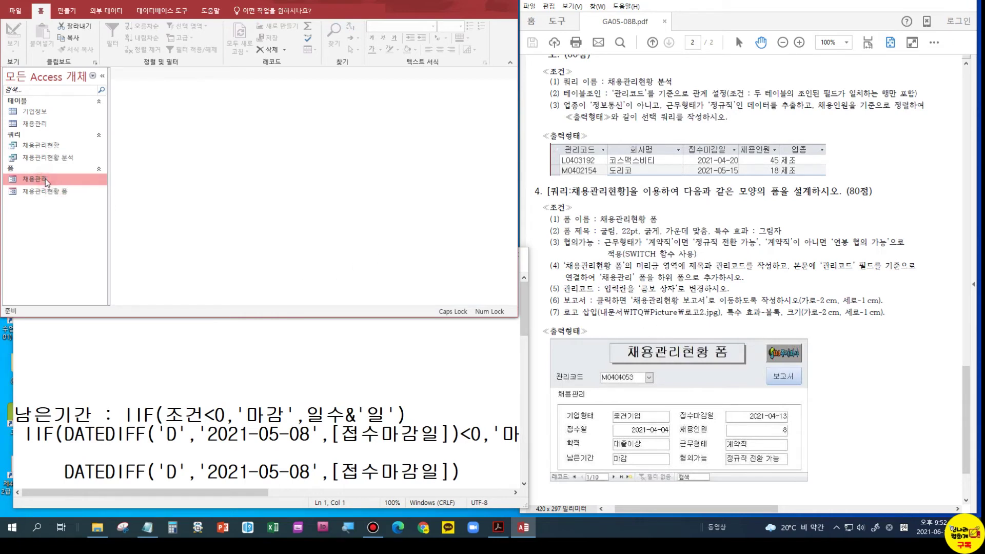
{"action": "right_click", "coordinate": [45, 179]}
{"action": "left_click", "coordinate": [76, 212]}
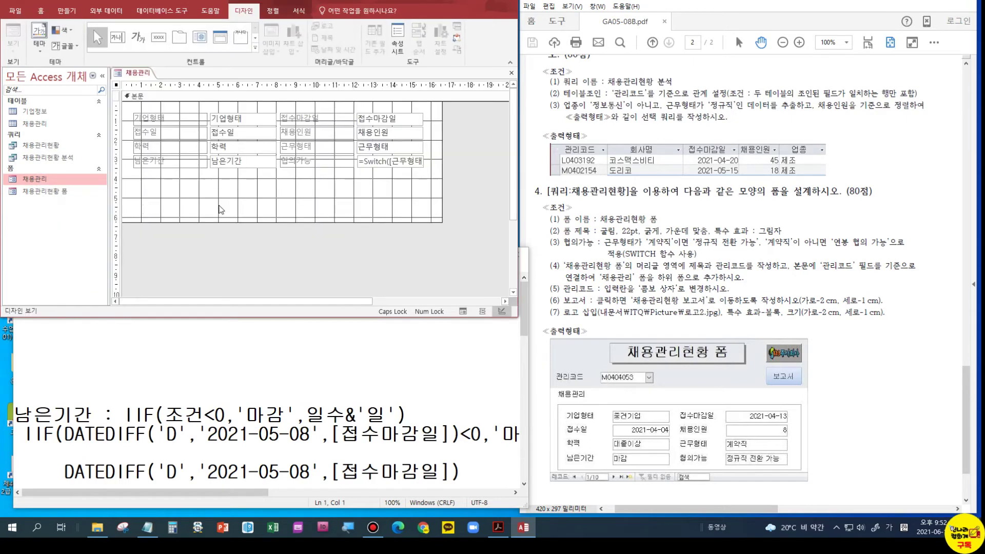
Step: Set the 채용관리 form's 스크롤 막대 property to 표시 안 함 and close the property sheet
{"action": "left_click", "coordinate": [116, 85]}
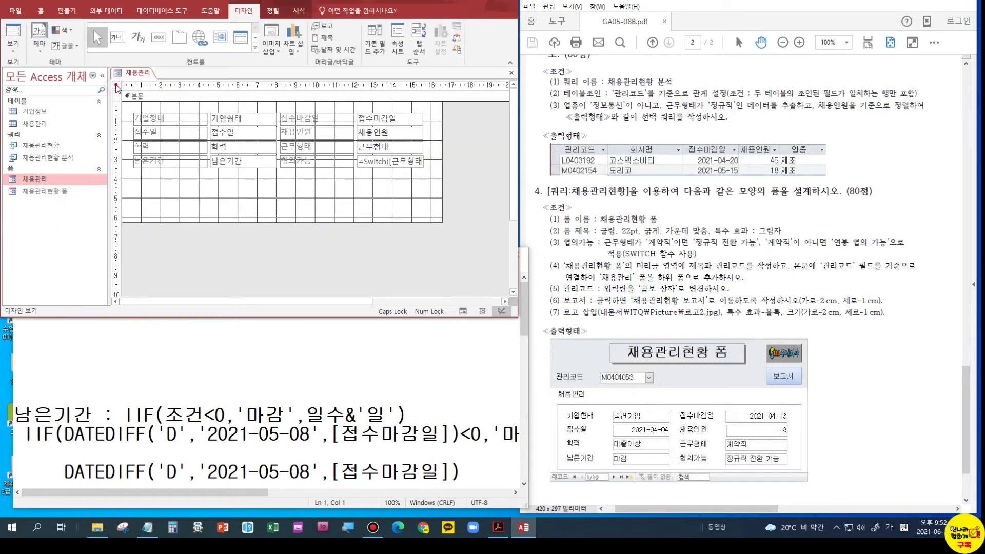
{"action": "key", "text": "F4"}
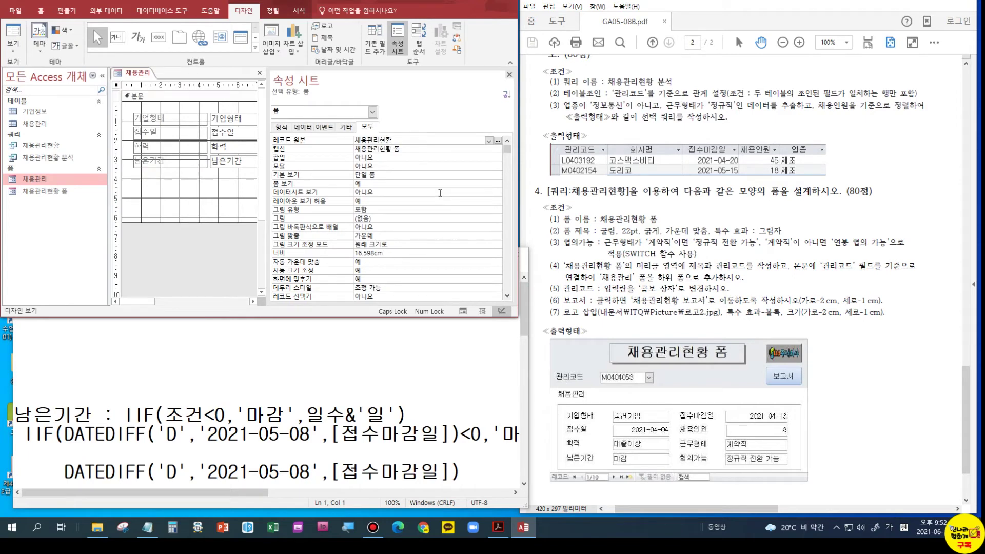
{"action": "scroll", "coordinate": [440, 193], "scroll_direction": "down", "scroll_amount": 2}
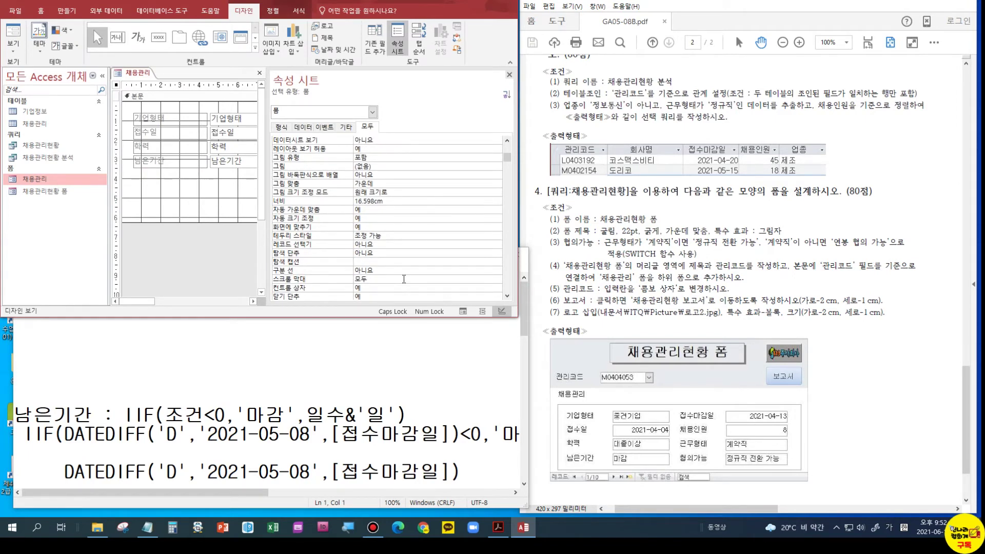
{"action": "left_click", "coordinate": [383, 279]}
{"action": "left_click", "coordinate": [497, 280]}
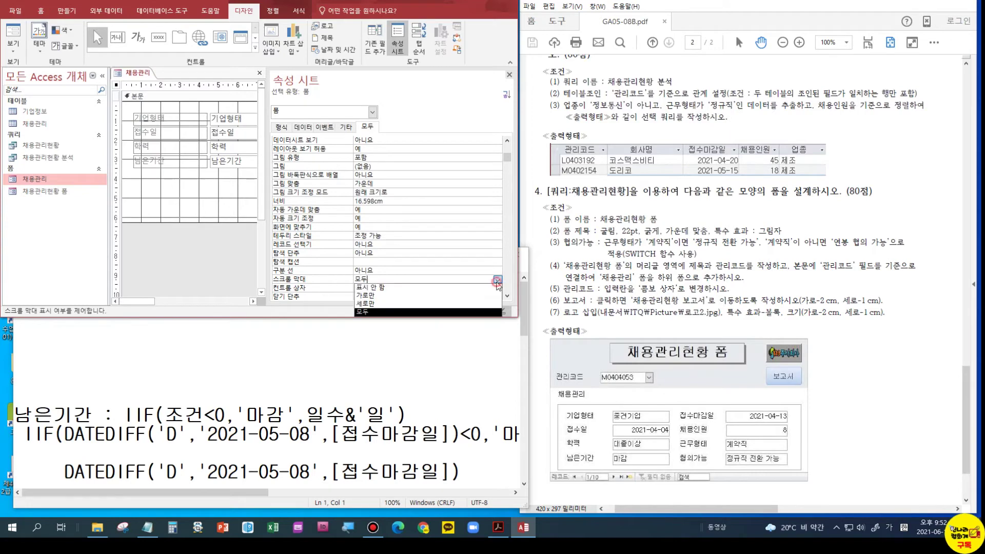
{"action": "left_click", "coordinate": [381, 288]}
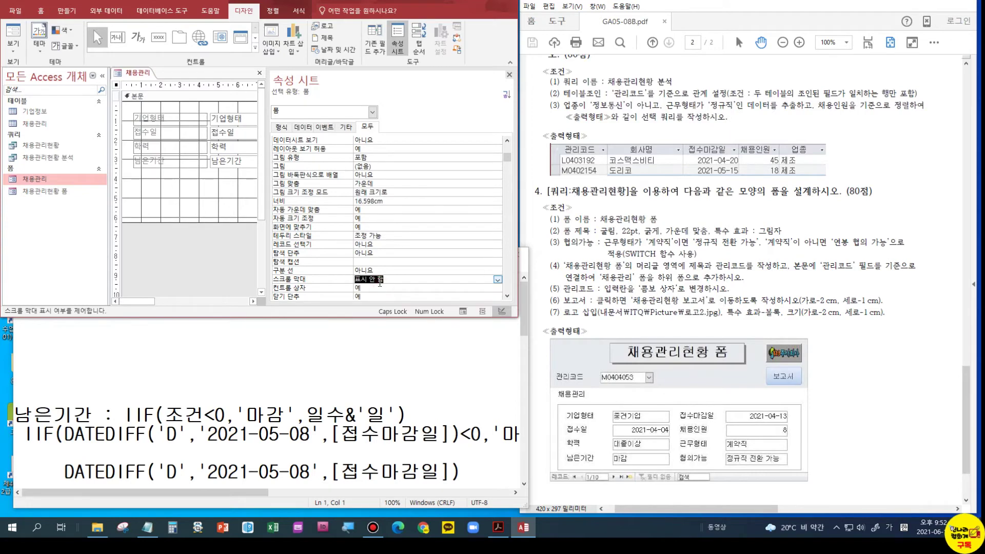
{"action": "left_click", "coordinate": [396, 270]}
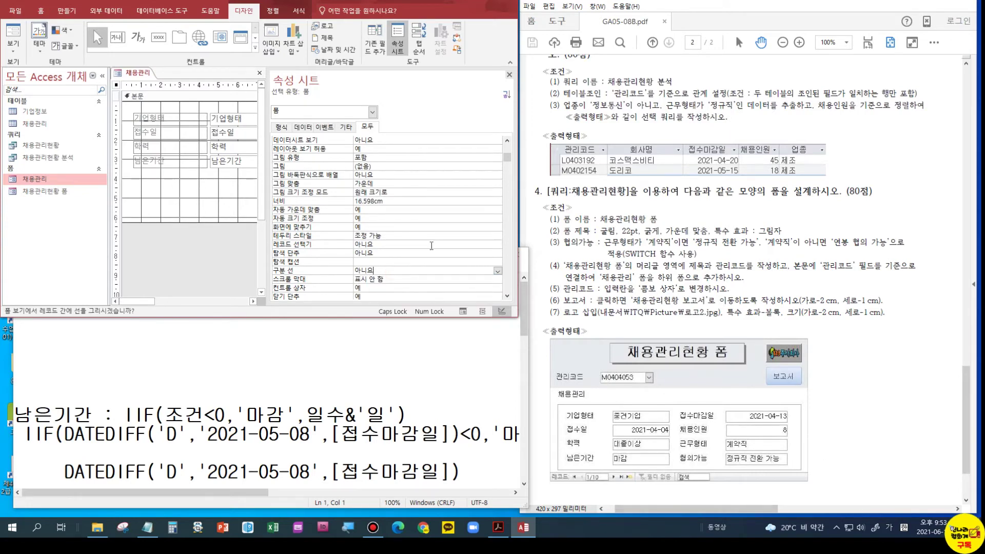
{"action": "left_click", "coordinate": [367, 278]}
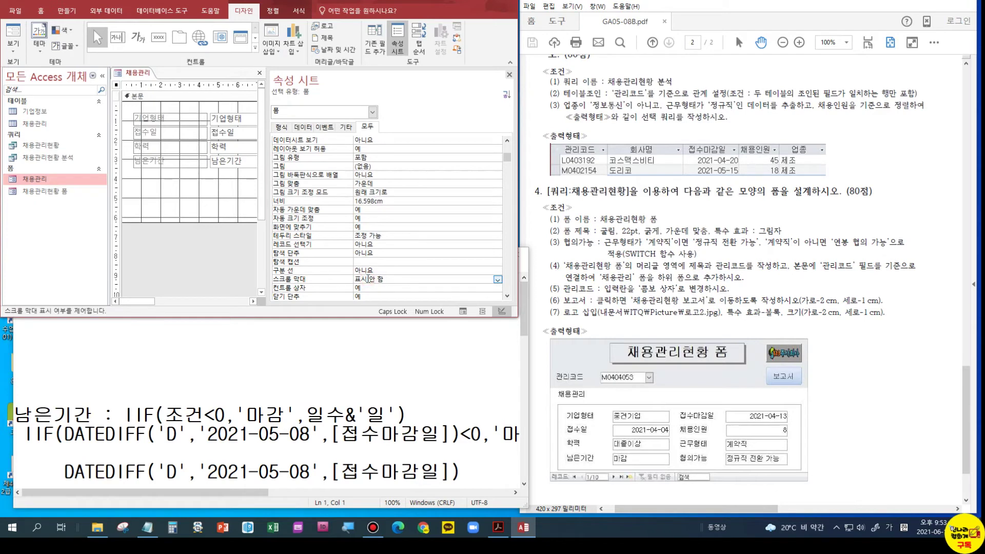
{"action": "left_click", "coordinate": [509, 75]}
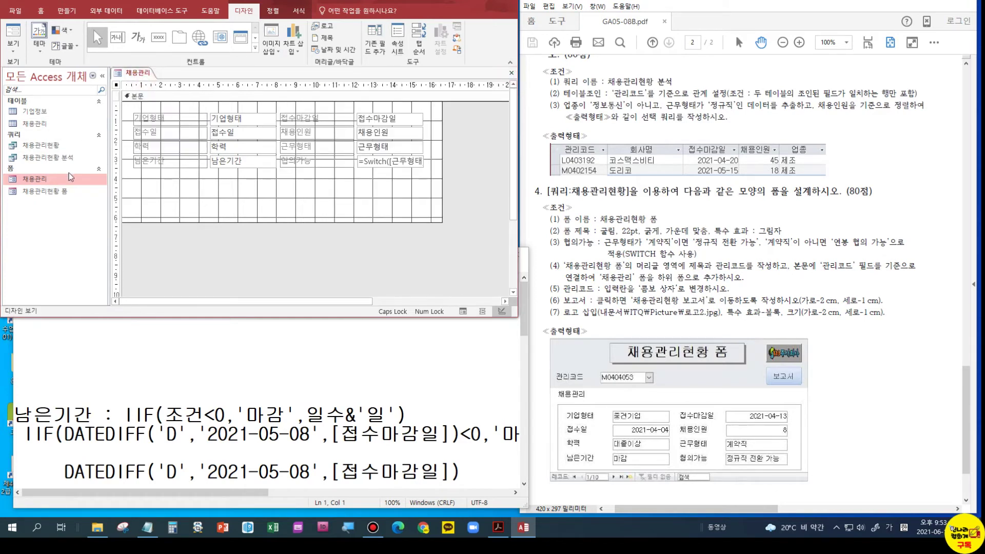
Step: Close the 채용관리 form and open 채용관리현황 폼 to check the subform's appearance
{"action": "right_click", "coordinate": [136, 73]}
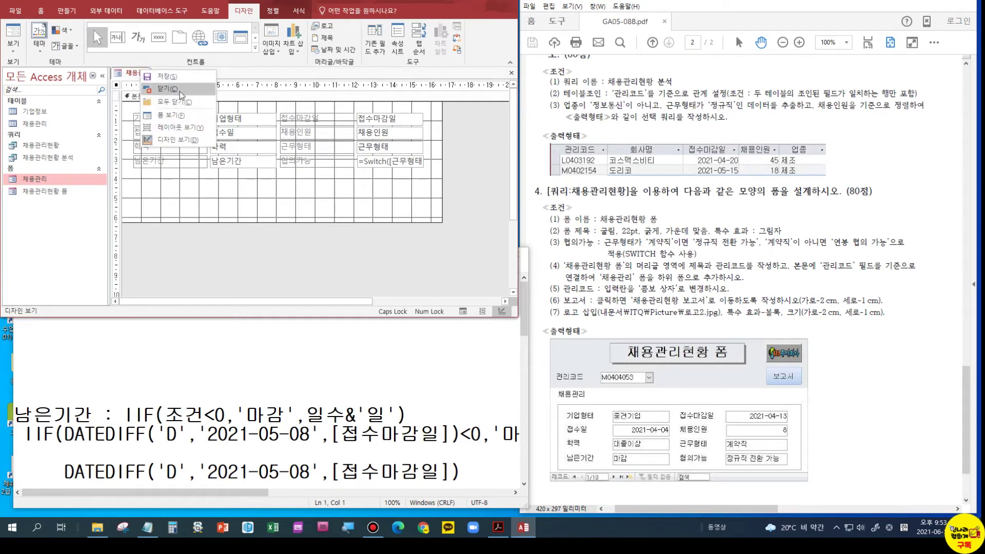
{"action": "left_click", "coordinate": [182, 88]}
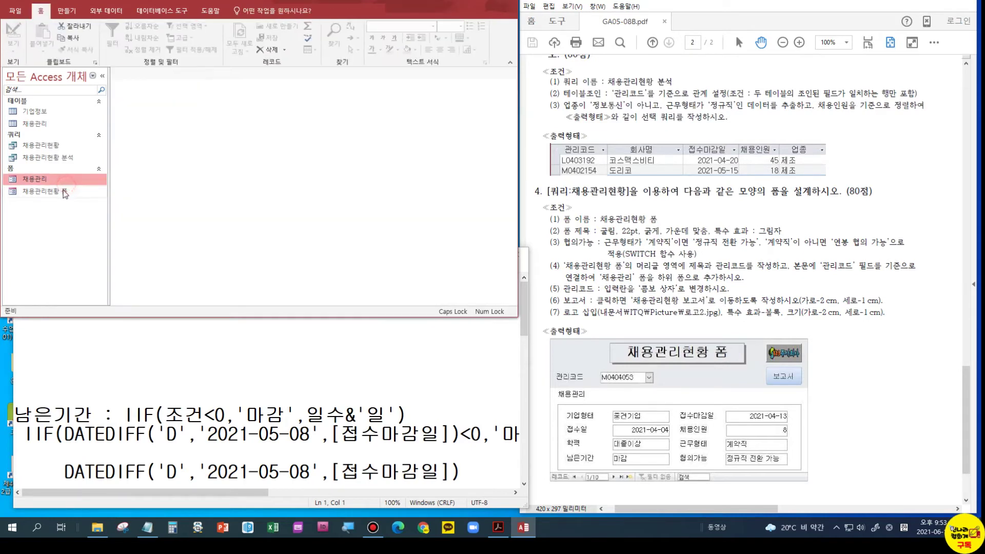
{"action": "left_click", "coordinate": [63, 192]}
{"action": "double_click", "coordinate": [62, 193]}
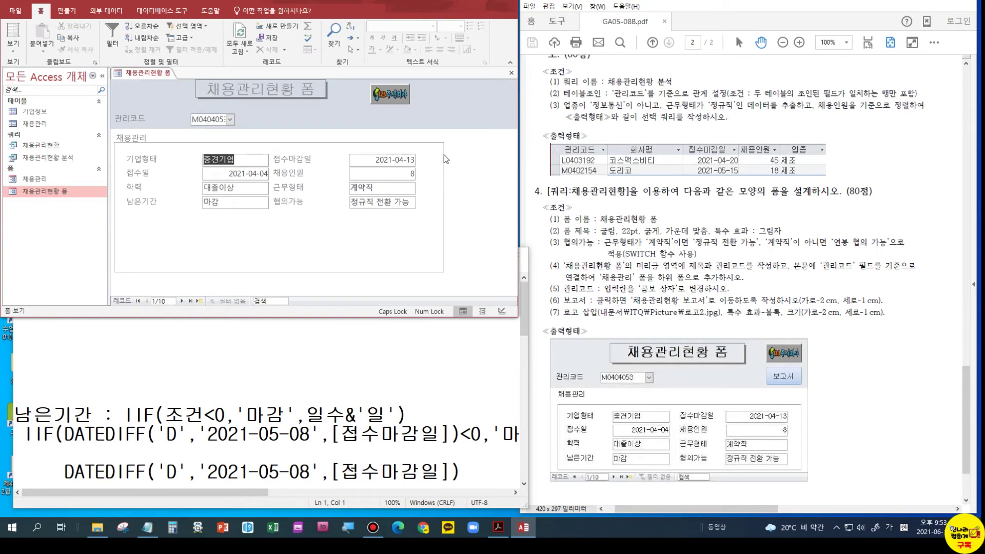
{"action": "left_click", "coordinate": [12, 45]}
{"action": "left_click", "coordinate": [48, 119]}
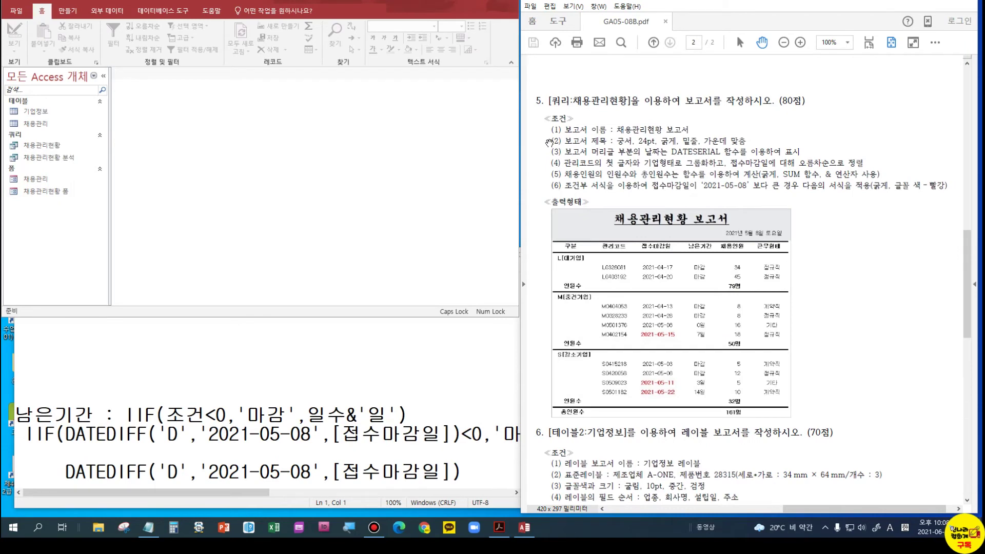
Step: Start a new report with the Report Wizard, using the 채용관리현황 query as its source
{"action": "left_click", "coordinate": [67, 10]}
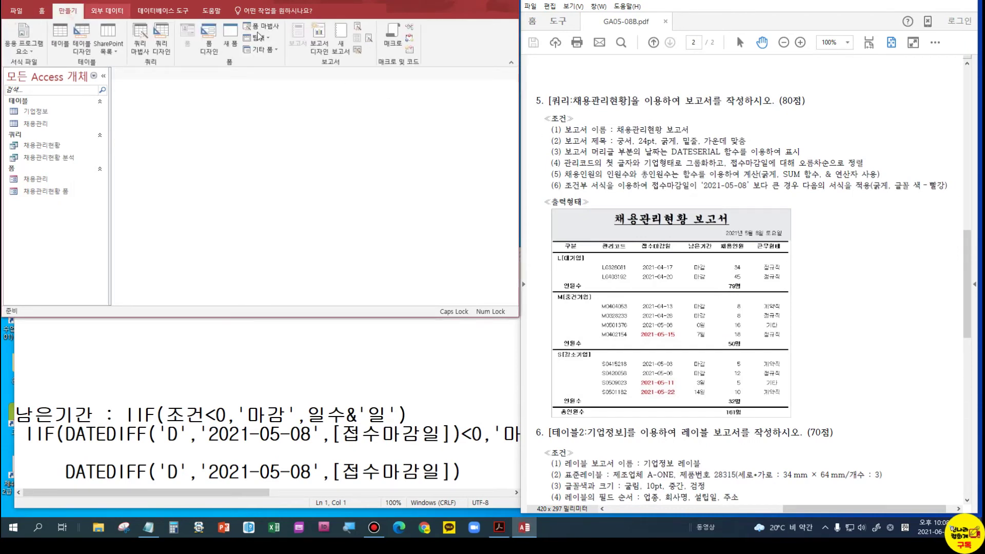
{"action": "left_click", "coordinate": [358, 29]}
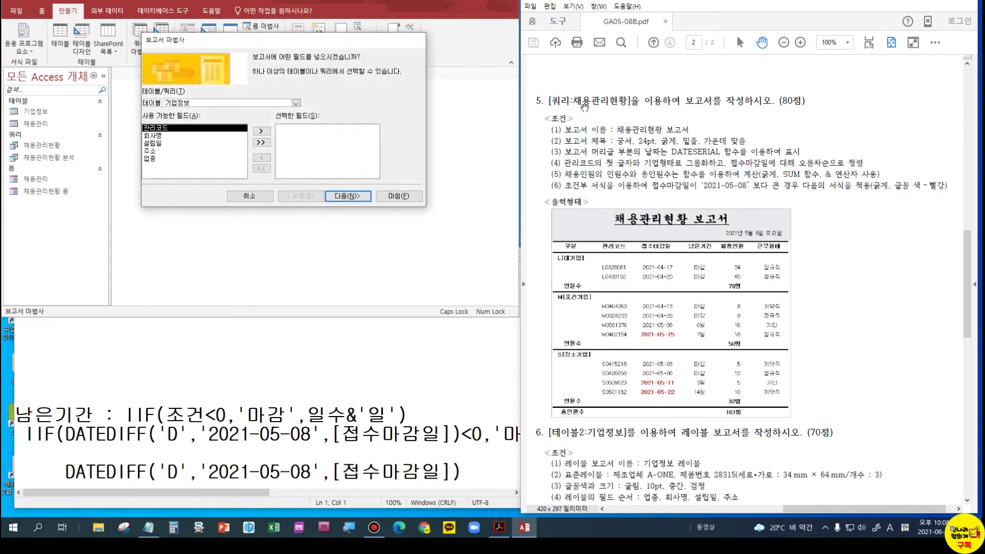
{"action": "left_click", "coordinate": [296, 102]}
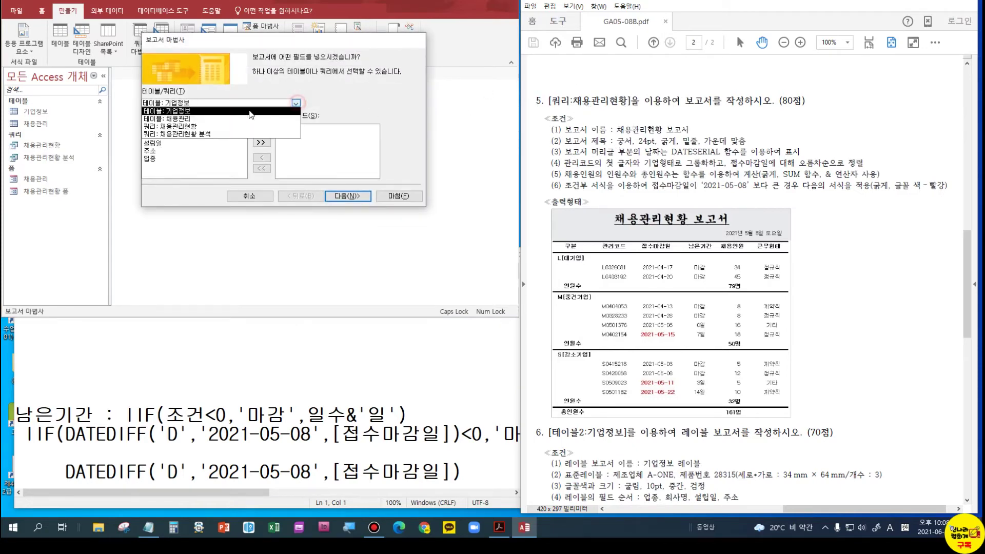
{"action": "left_click", "coordinate": [200, 124]}
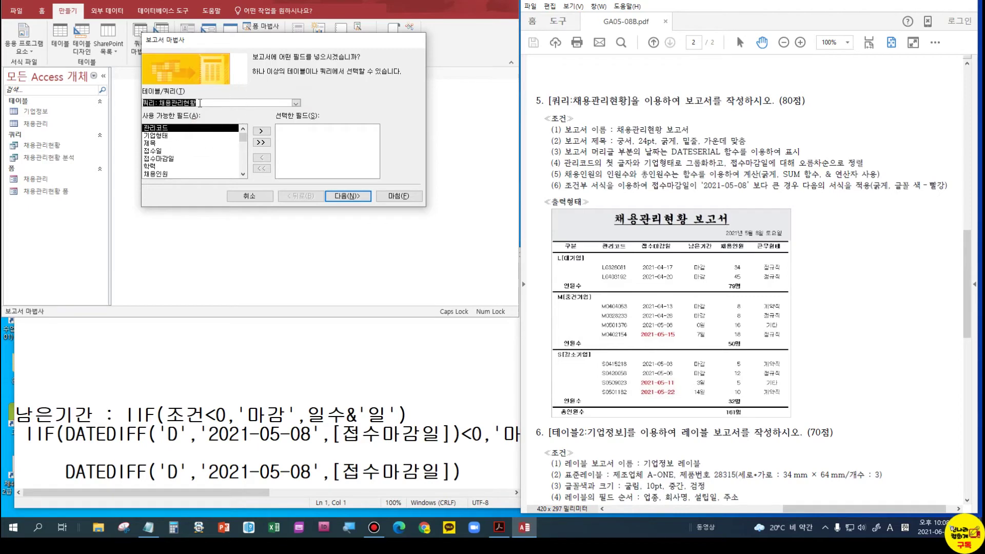
Step: Add the fields 관리코드, 접수마감일, 남은기간, 채용인원 and 근무형태 to the report in that order
{"action": "key", "text": "ctrl"}
{"action": "key", "text": "ctrl"}
{"action": "key", "text": "ctrl"}
{"action": "double_click", "coordinate": [158, 127]}
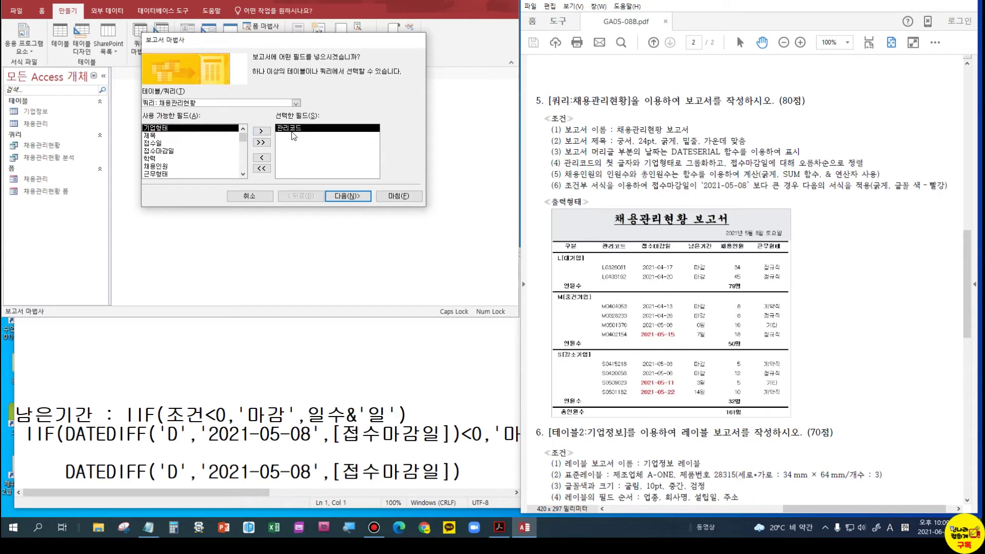
{"action": "double_click", "coordinate": [155, 151]}
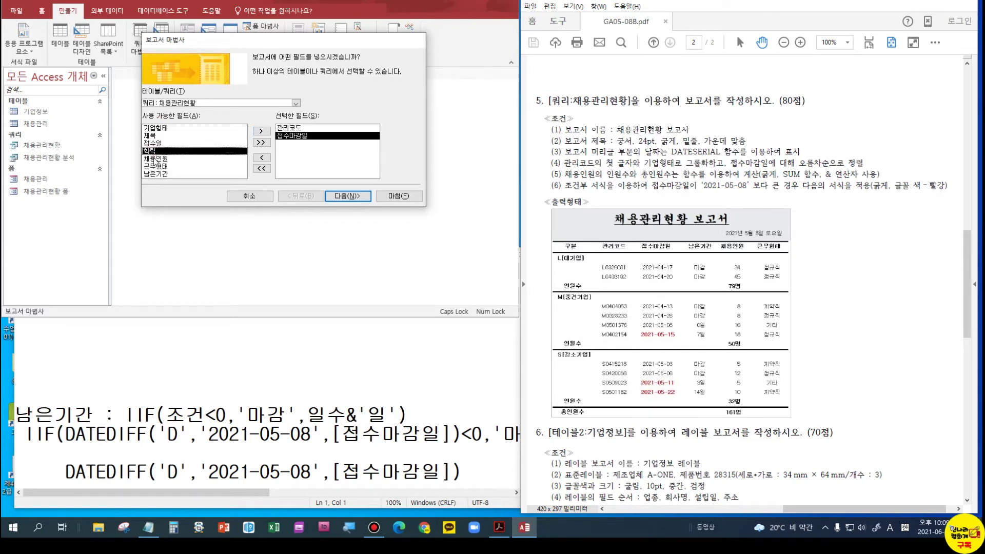
{"action": "double_click", "coordinate": [152, 174]}
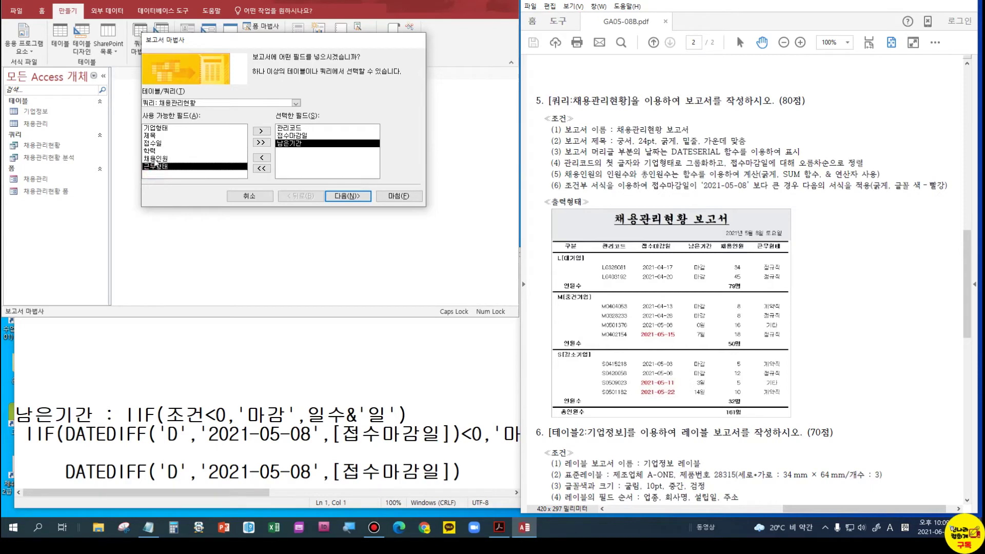
{"action": "double_click", "coordinate": [155, 159]}
{"action": "double_click", "coordinate": [154, 160]}
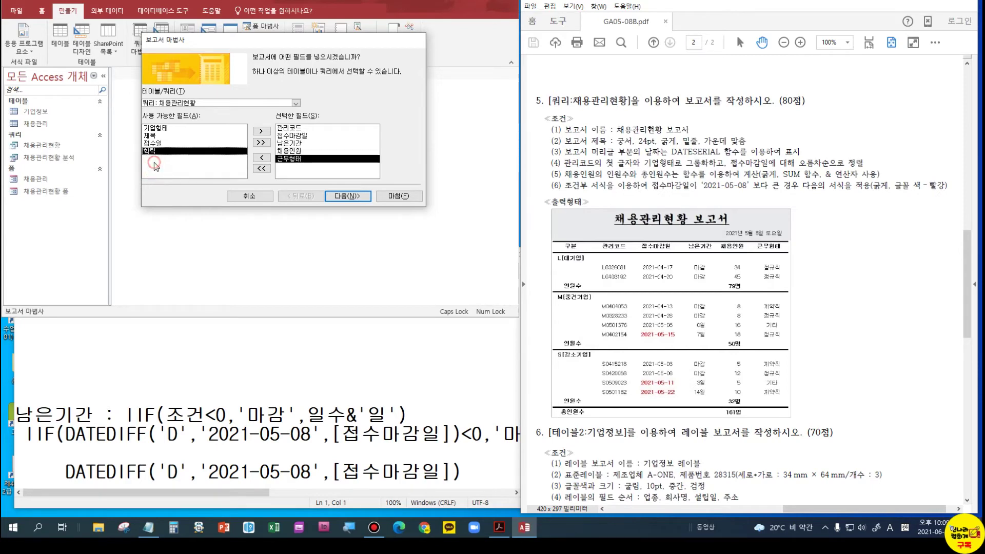
Step: Add a 관리코드 grouping level and set its grouping interval to the first character
{"action": "left_click", "coordinate": [344, 196]}
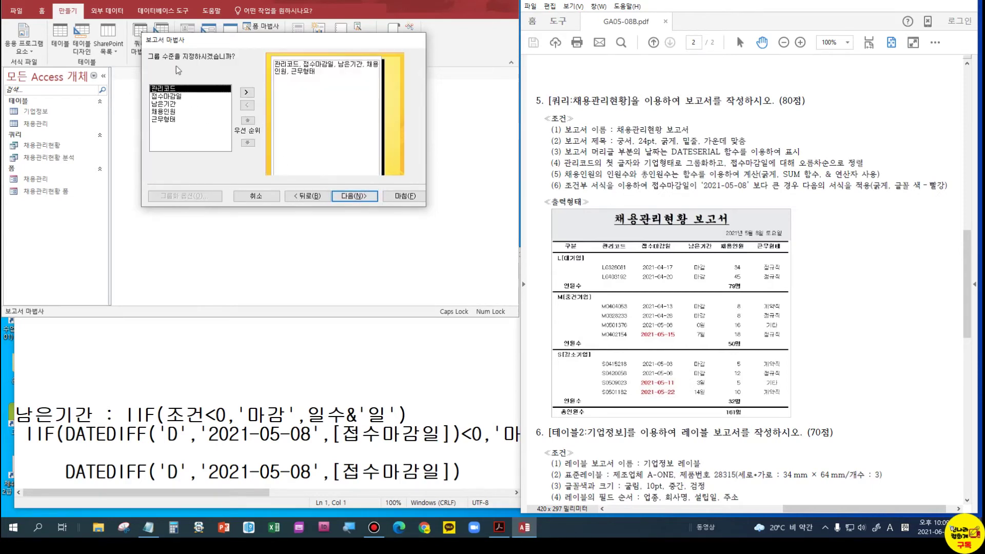
{"action": "left_click", "coordinate": [246, 93]}
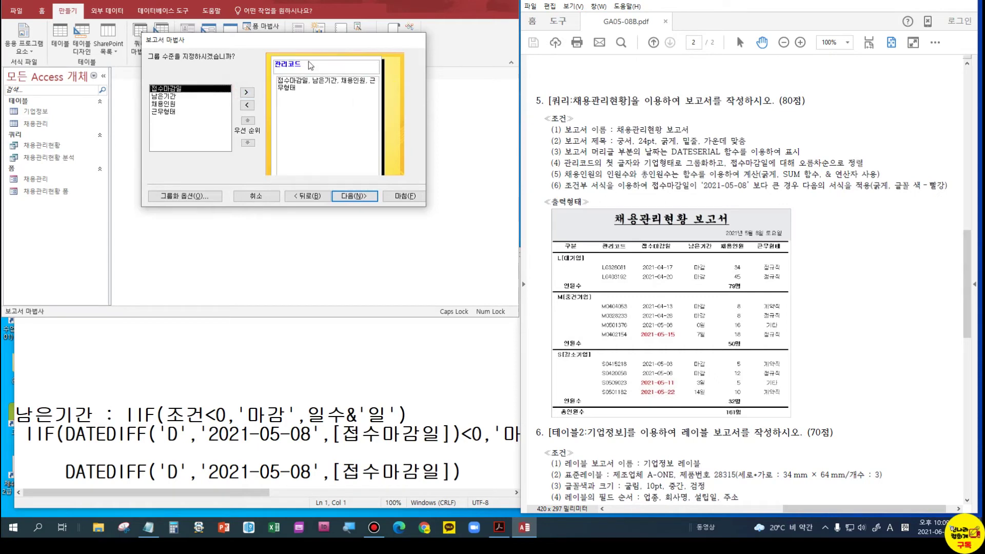
{"action": "left_click", "coordinate": [209, 196]}
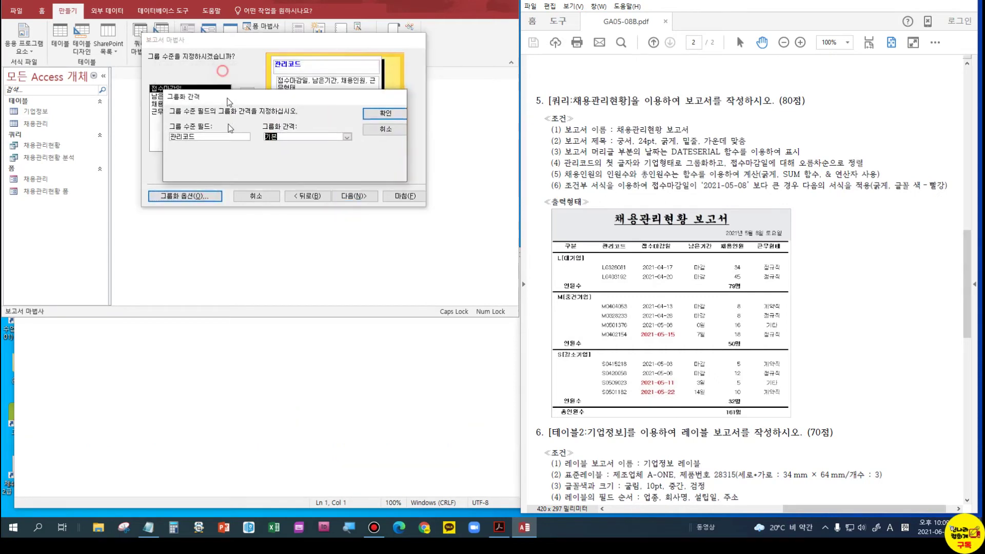
{"action": "left_click_drag", "start_coordinate": [228, 92], "coordinate": [232, 154]}
{"action": "left_click", "coordinate": [351, 190]}
{"action": "left_click", "coordinate": [300, 205]}
{"action": "left_click", "coordinate": [388, 167]}
Step: Sort the detail records by 접수마감일 in ascending order
{"action": "left_click", "coordinate": [354, 197]}
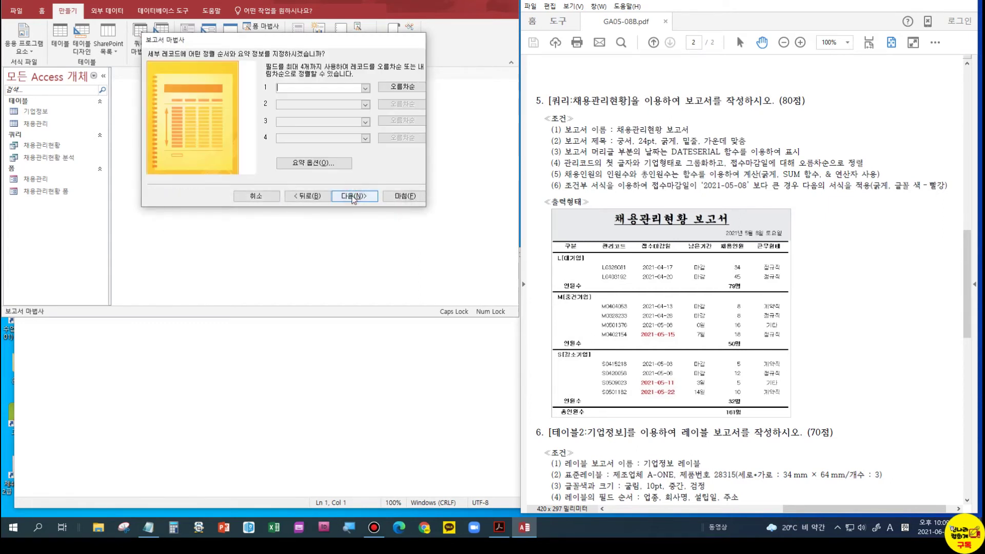
{"action": "key", "text": "ctrl"}
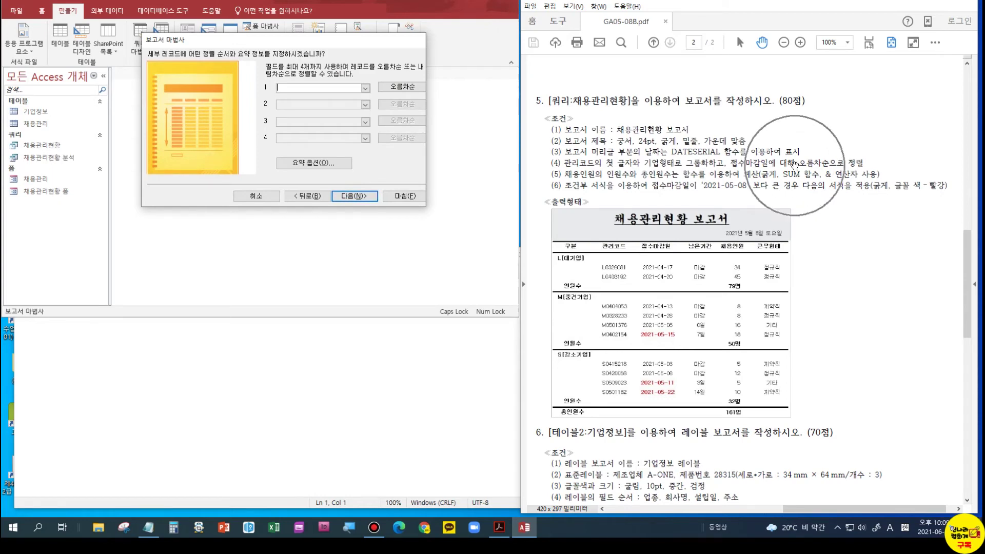
{"action": "left_click", "coordinate": [366, 89]}
{"action": "left_click", "coordinate": [304, 113]}
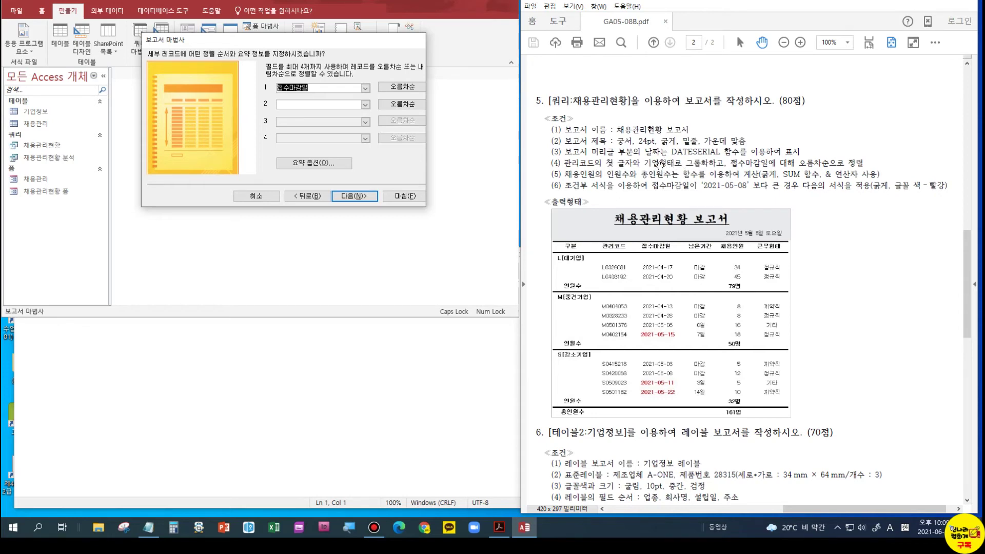
{"action": "key", "text": "ctrl"}
Step: Add a 합계 summary for the 채용인원 field in the summary options, keeping detail and summary shown
{"action": "left_click", "coordinate": [314, 163]}
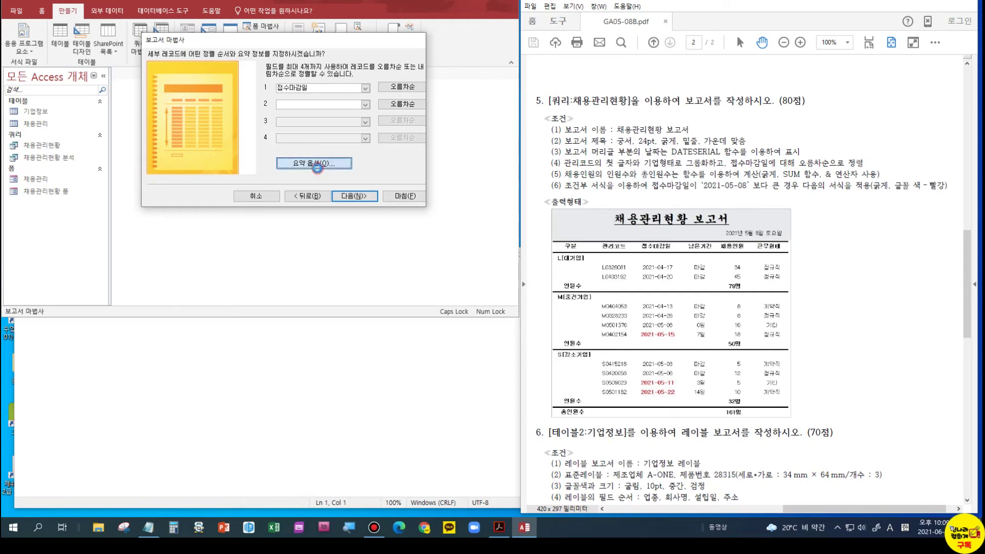
{"action": "left_click_drag", "start_coordinate": [307, 38], "coordinate": [330, 175]}
{"action": "left_click", "coordinate": [270, 221]}
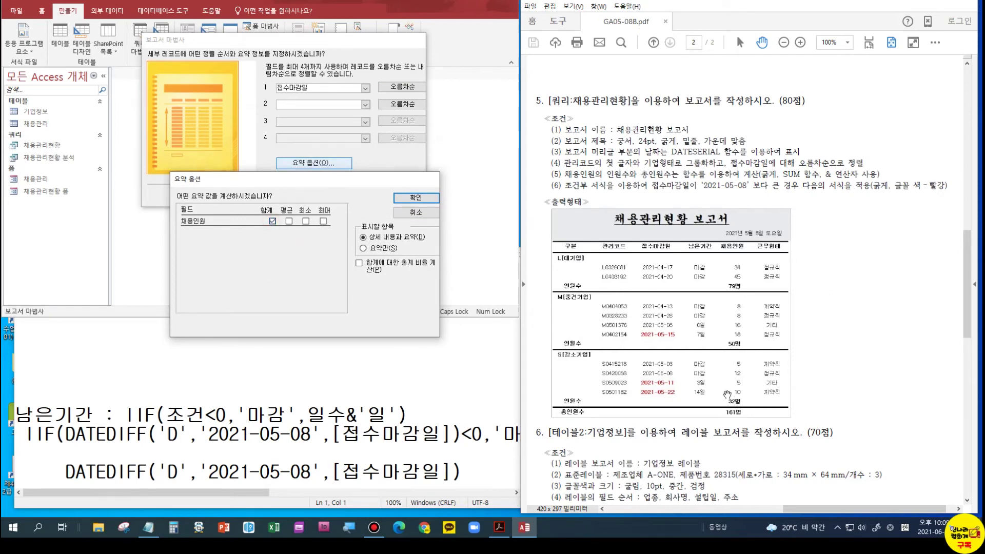
{"action": "left_click", "coordinate": [416, 198]}
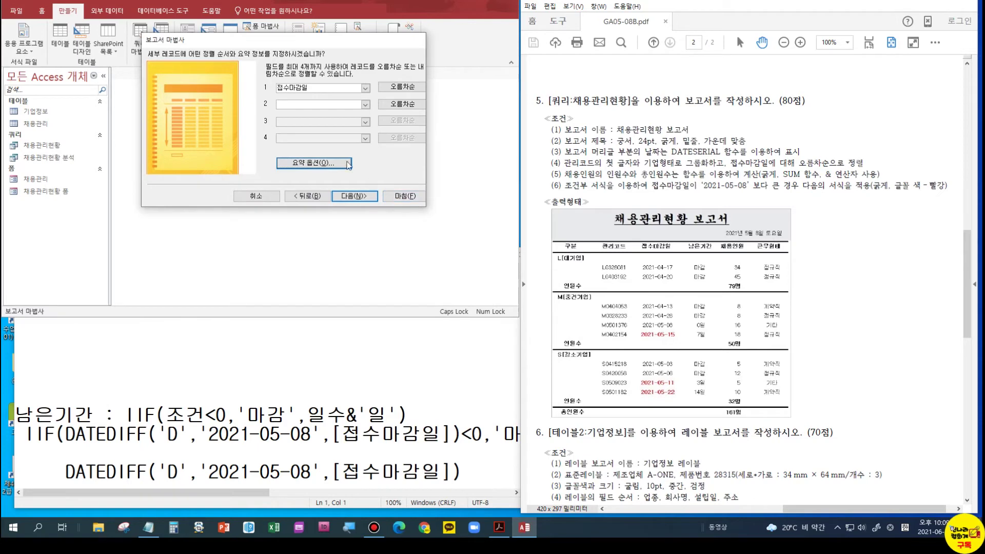
Step: Keep the 단계 layout in 세로 orientation, title the report 채용관리현황 보고서, and finish the wizard in design view
{"action": "left_click", "coordinate": [352, 198]}
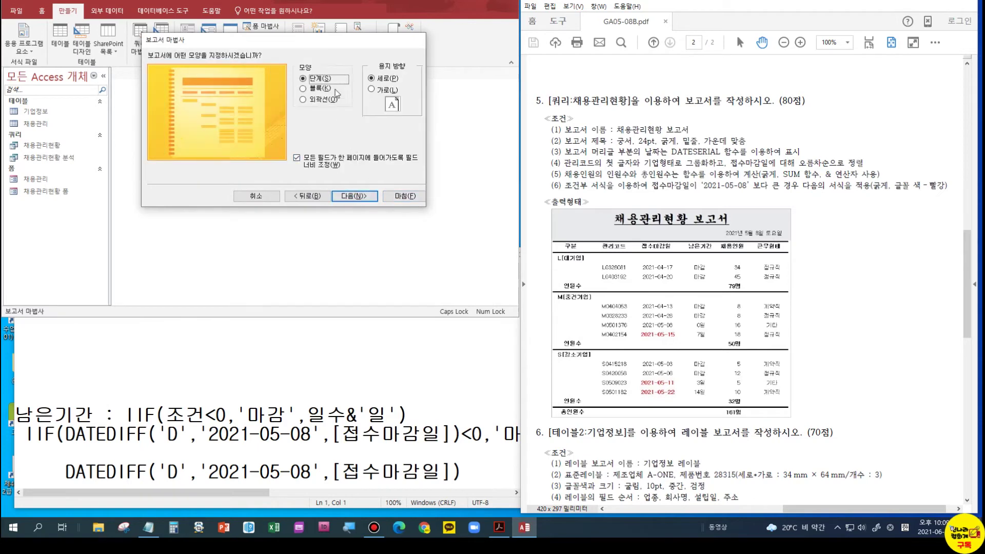
{"action": "left_click", "coordinate": [355, 198]}
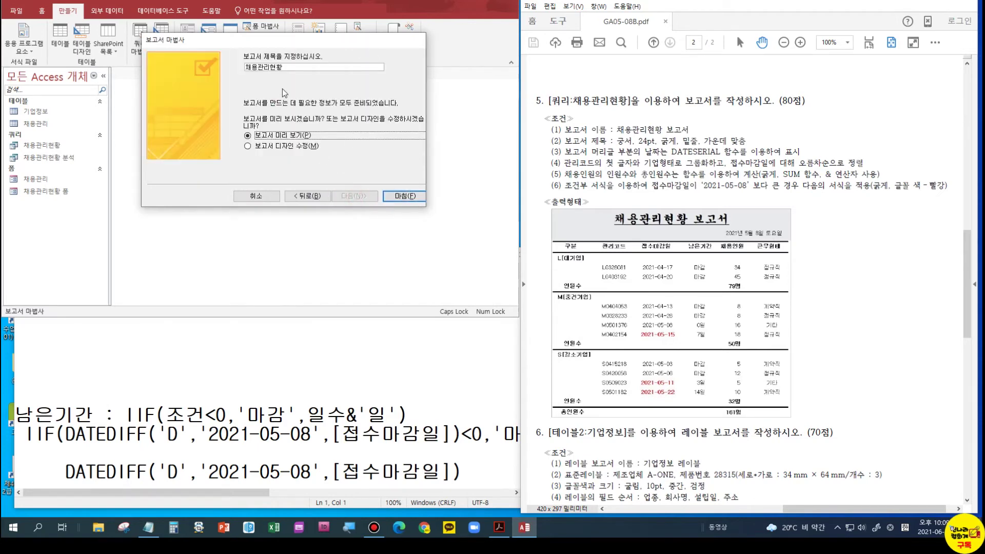
{"action": "left_click", "coordinate": [286, 68]}
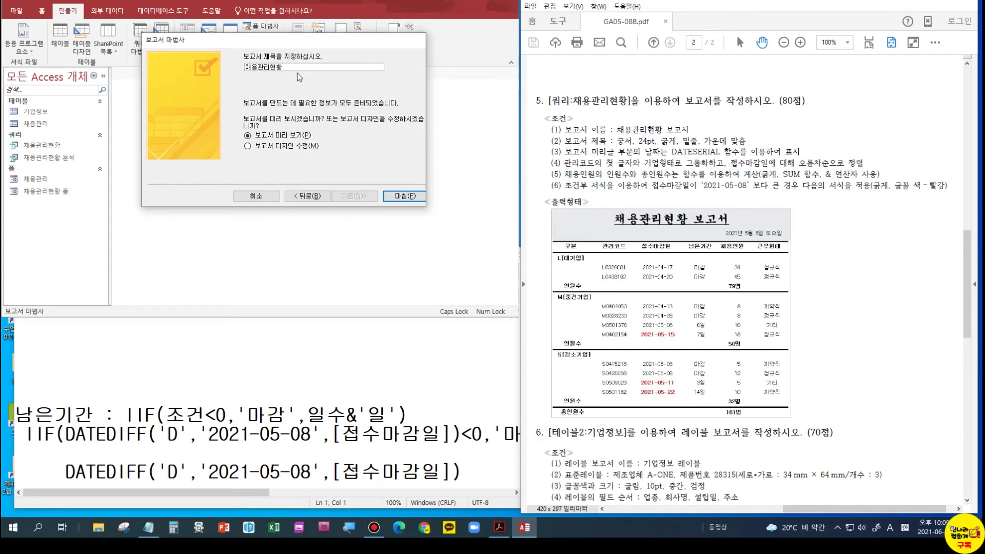
{"action": "type", "text": "보고서"}
{"action": "left_click", "coordinate": [282, 146]}
{"action": "left_click", "coordinate": [412, 197]}
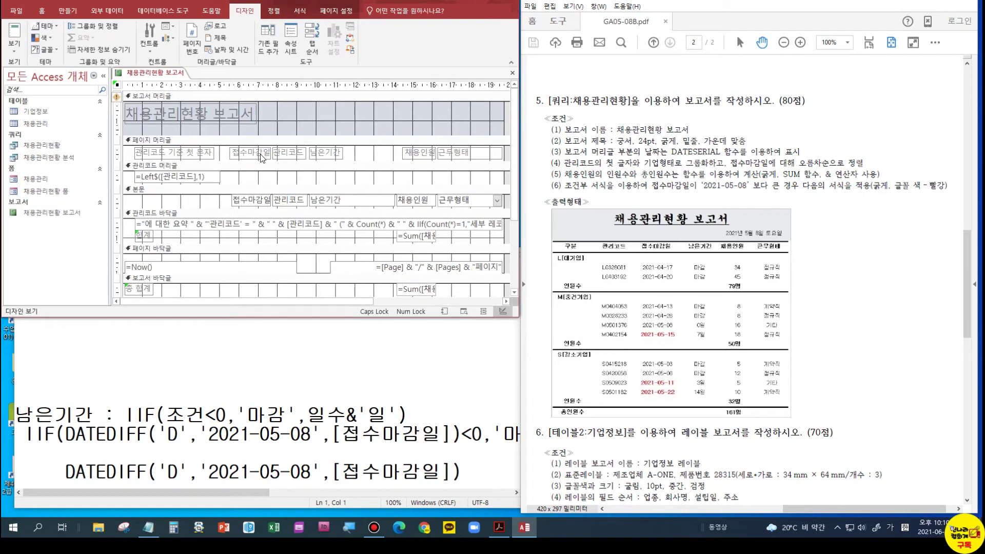
Step: Move the report title to the middle of the report header and set its font to 궁서, 24 pt
{"action": "left_click", "coordinate": [220, 123]}
{"action": "left_click_drag", "start_coordinate": [302, 124], "coordinate": [330, 122]}
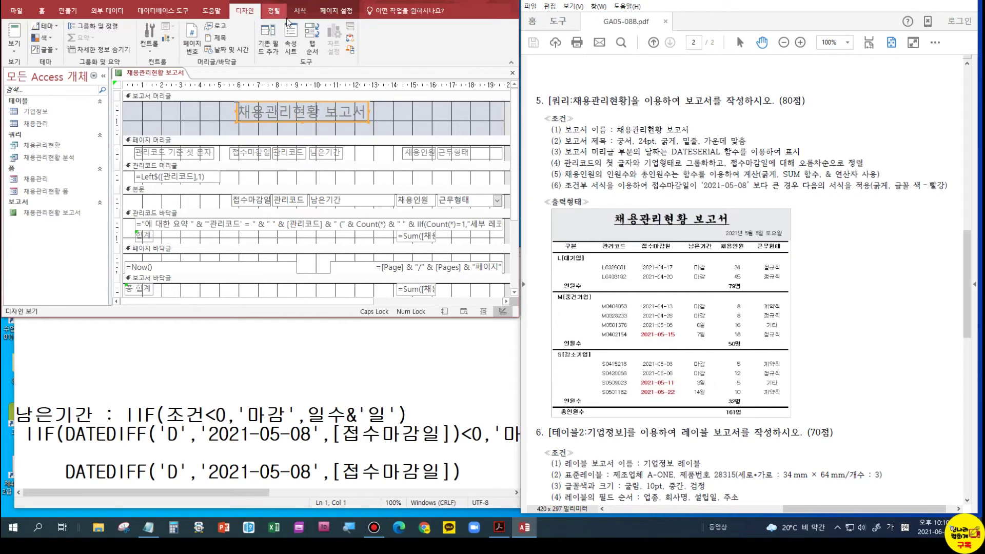
{"action": "left_click", "coordinate": [299, 11]}
{"action": "left_click", "coordinate": [96, 29]}
{"action": "type", "text": "궁서"}
{"action": "key", "text": "Return"}
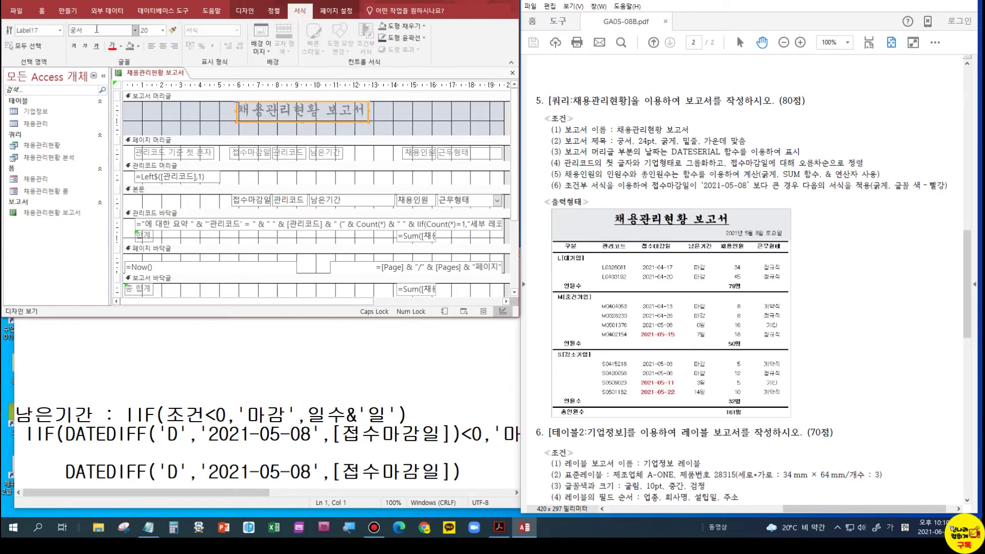
{"action": "left_click", "coordinate": [162, 31]}
{"action": "left_click", "coordinate": [145, 139]}
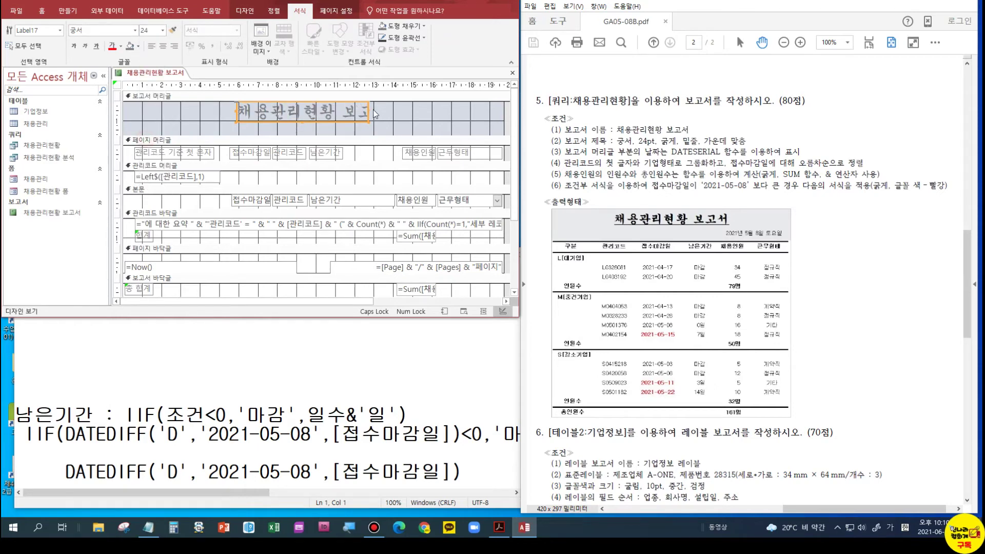
Step: Make the report title bold, underlined and center-aligned, and widen its label to fit the whole text
{"action": "left_click_drag", "start_coordinate": [369, 109], "coordinate": [379, 110]}
{"action": "left_click", "coordinate": [74, 46]}
{"action": "left_click", "coordinate": [96, 47]}
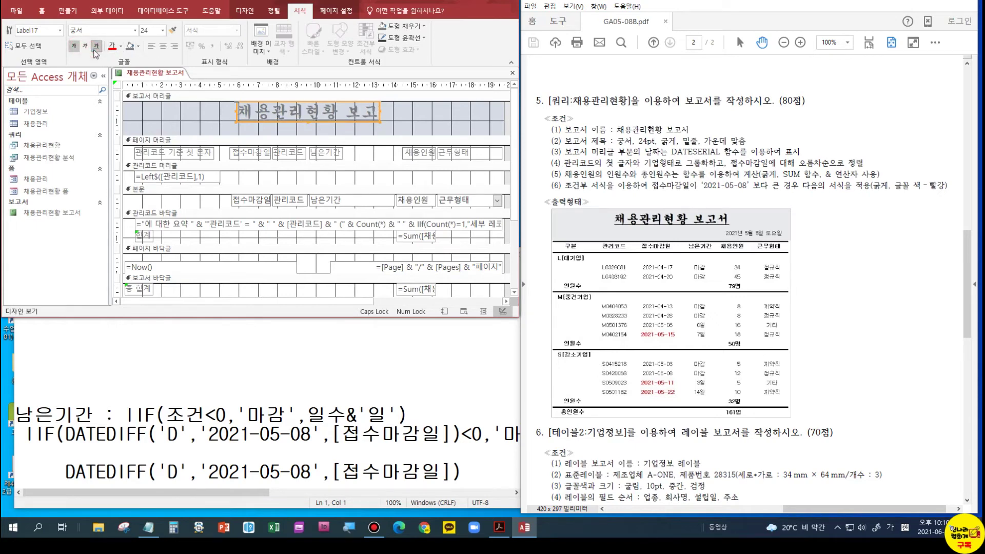
{"action": "left_click", "coordinate": [163, 46]}
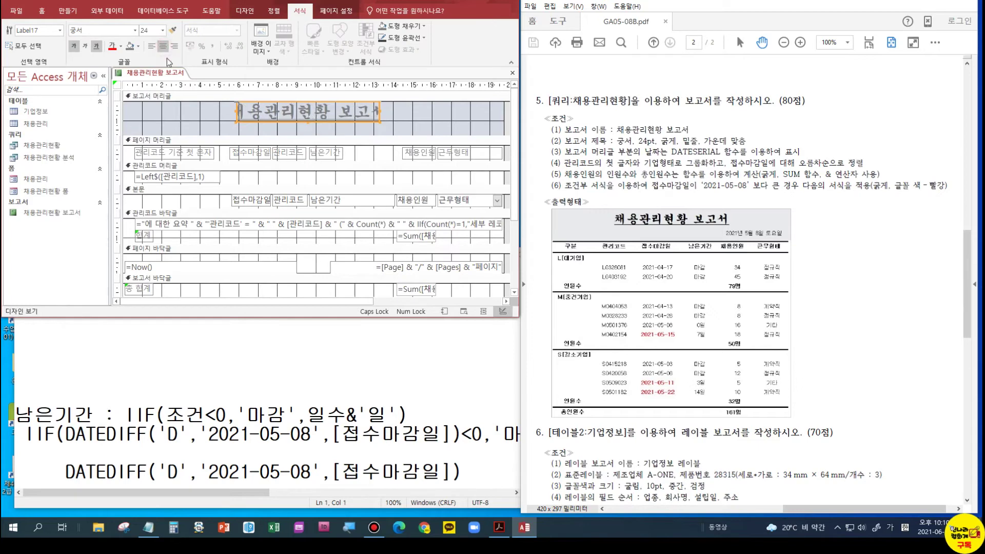
{"action": "left_click_drag", "start_coordinate": [235, 110], "coordinate": [221, 109]}
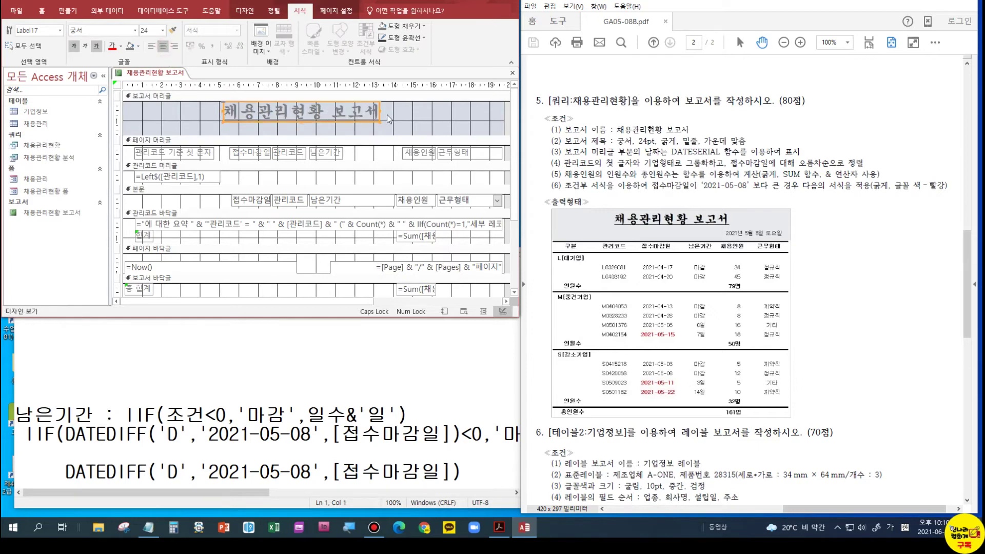
{"action": "left_click_drag", "start_coordinate": [380, 110], "coordinate": [384, 110]}
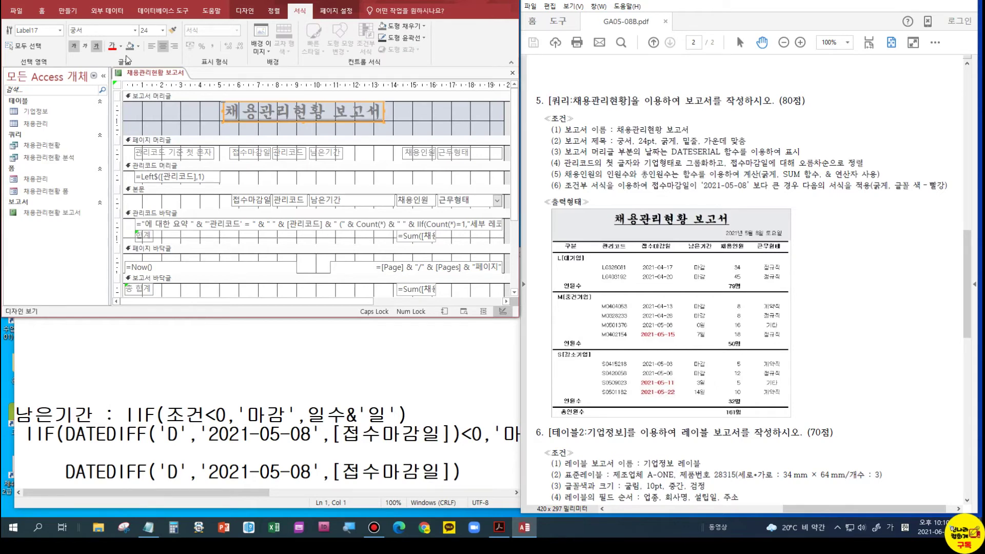
Step: Add a text box to the right of the title in the report header and delete its attached label
{"action": "left_click", "coordinate": [250, 16]}
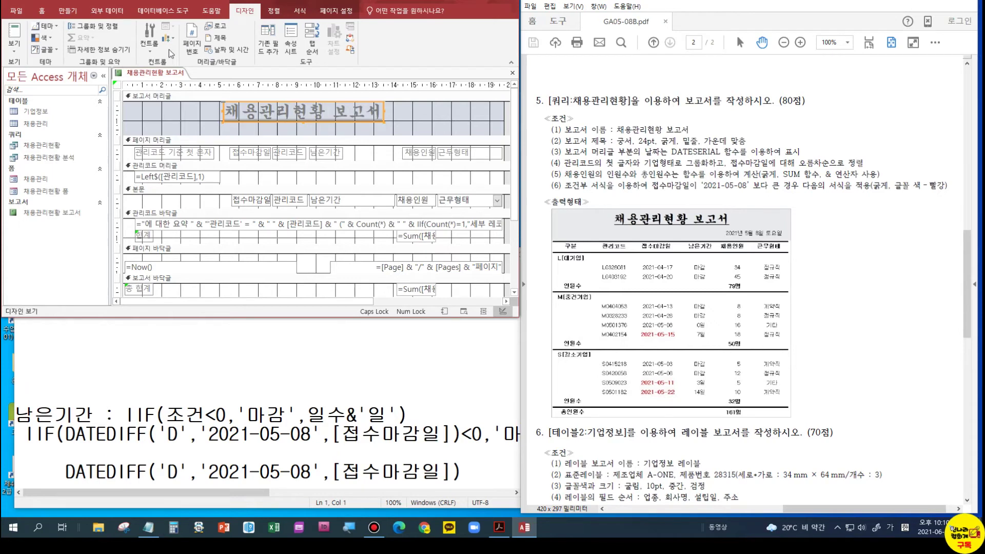
{"action": "left_click", "coordinate": [150, 44]}
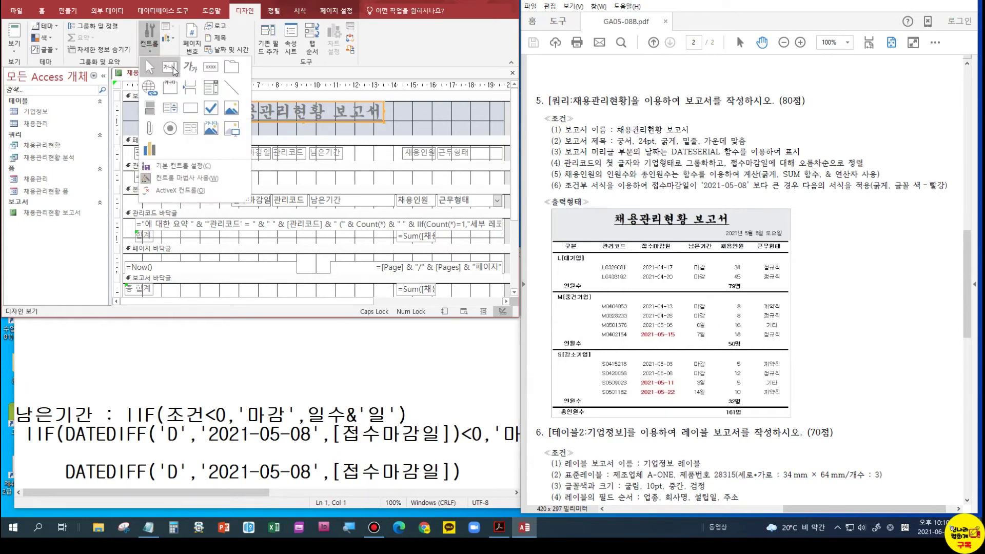
{"action": "left_click", "coordinate": [173, 68]}
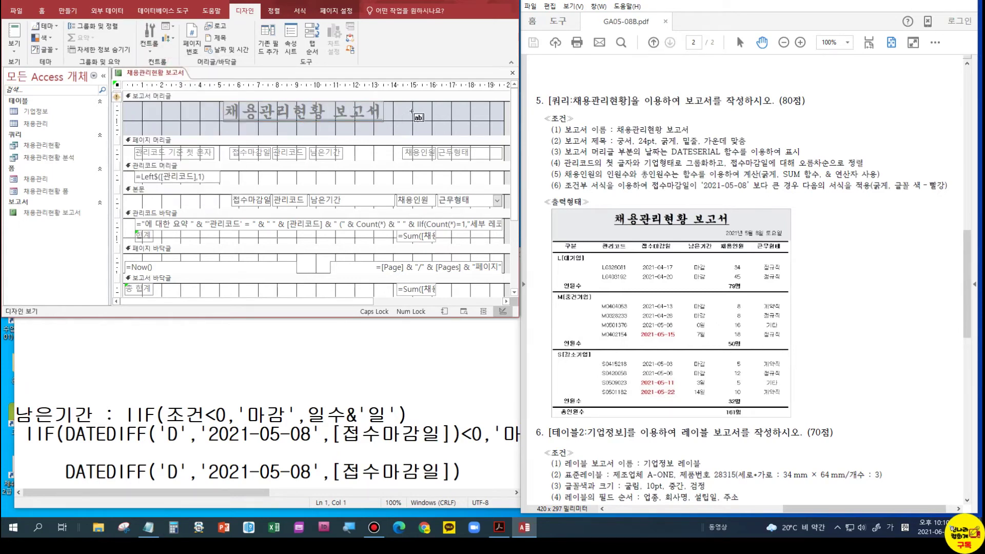
{"action": "left_click_drag", "start_coordinate": [424, 111], "coordinate": [487, 125]}
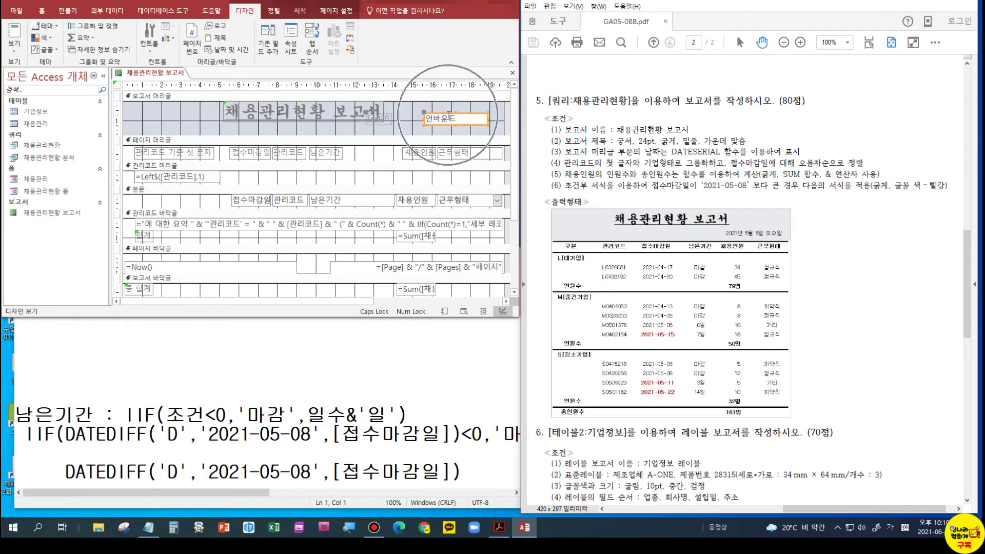
{"action": "left_click", "coordinate": [389, 123]}
{"action": "key", "text": "Delete"}
Step: Place the header text box below the title at the right, enter =DATESERIAL(2021,5,8) in it, and show the report in report view
{"action": "left_click", "coordinate": [436, 129]}
{"action": "left_click", "coordinate": [431, 122]}
{"action": "left_click_drag", "start_coordinate": [431, 125], "coordinate": [494, 145]}
{"action": "left_click", "coordinate": [468, 142]}
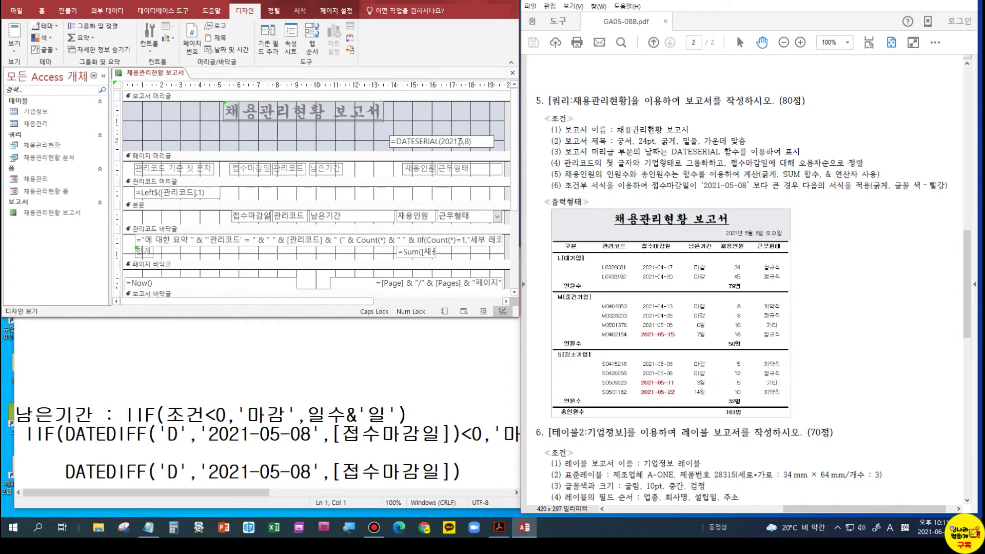
{"action": "left_click", "coordinate": [360, 143]}
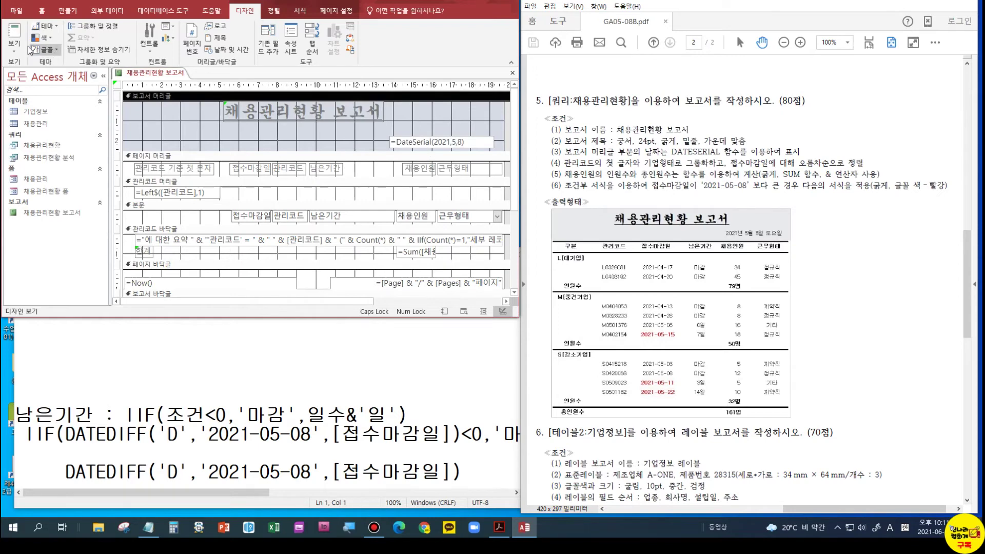
{"action": "left_click", "coordinate": [15, 35]}
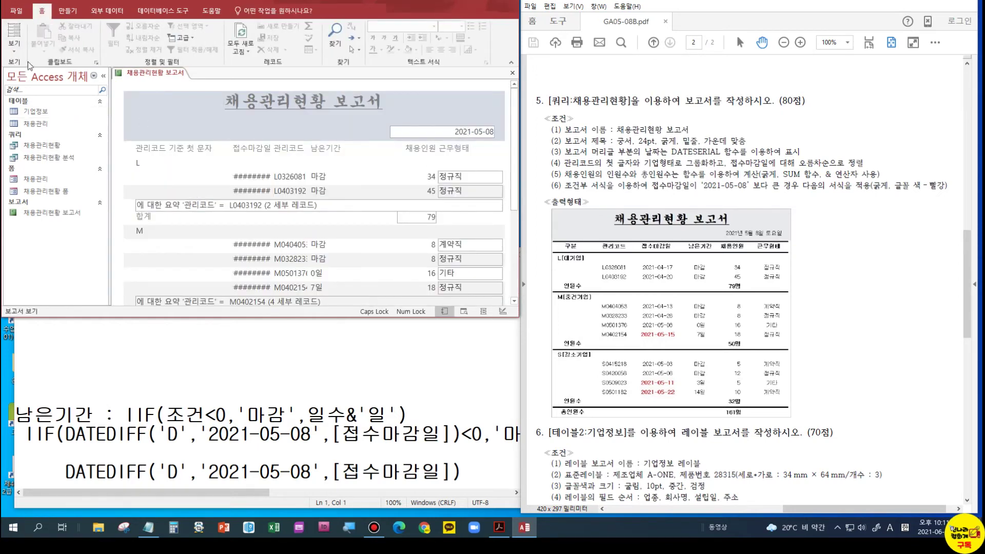
Step: Set the format of the DateSerial text box in the report header to 자세한 날짜 and show the report in report view
{"action": "left_click", "coordinate": [14, 50]}
{"action": "left_click", "coordinate": [21, 142]}
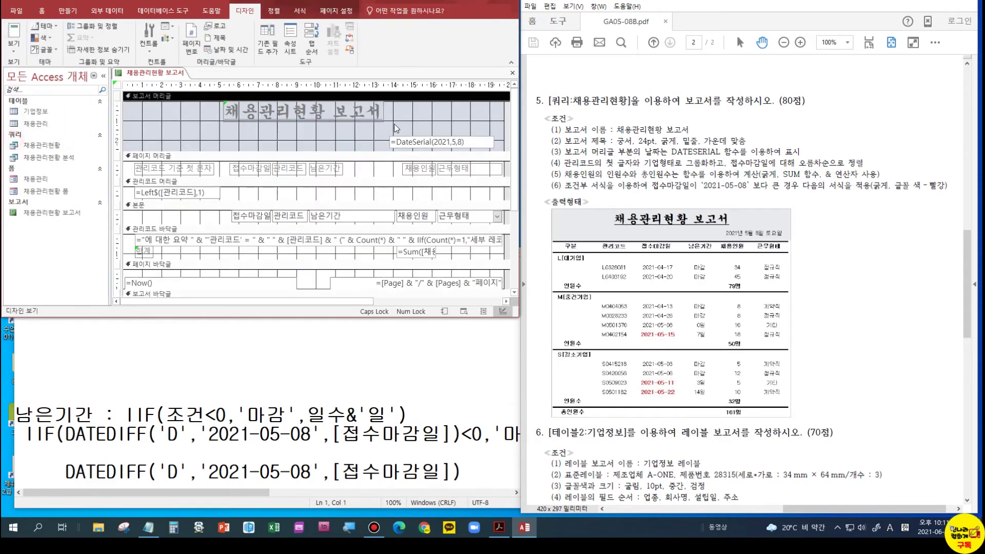
{"action": "left_click", "coordinate": [448, 147]}
{"action": "right_click", "coordinate": [431, 137]}
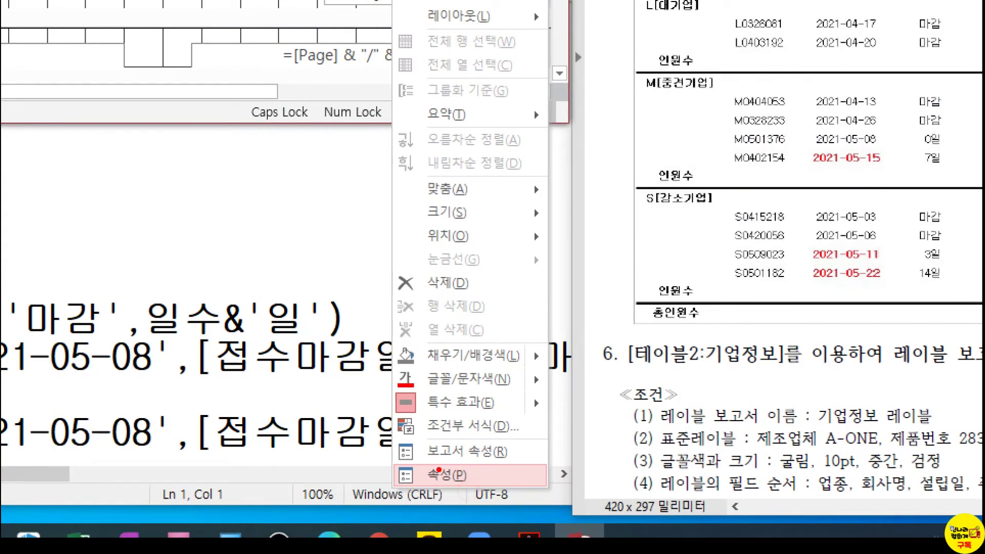
{"action": "left_click_drag", "start_coordinate": [395, 460], "coordinate": [480, 490]}
{"action": "key", "text": "Escape"}
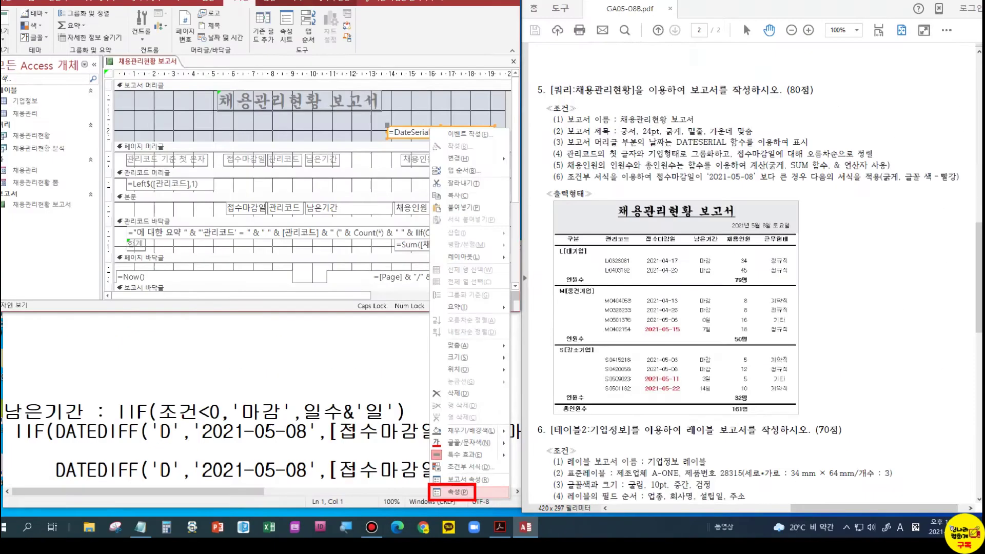
{"action": "right_click", "coordinate": [461, 144]}
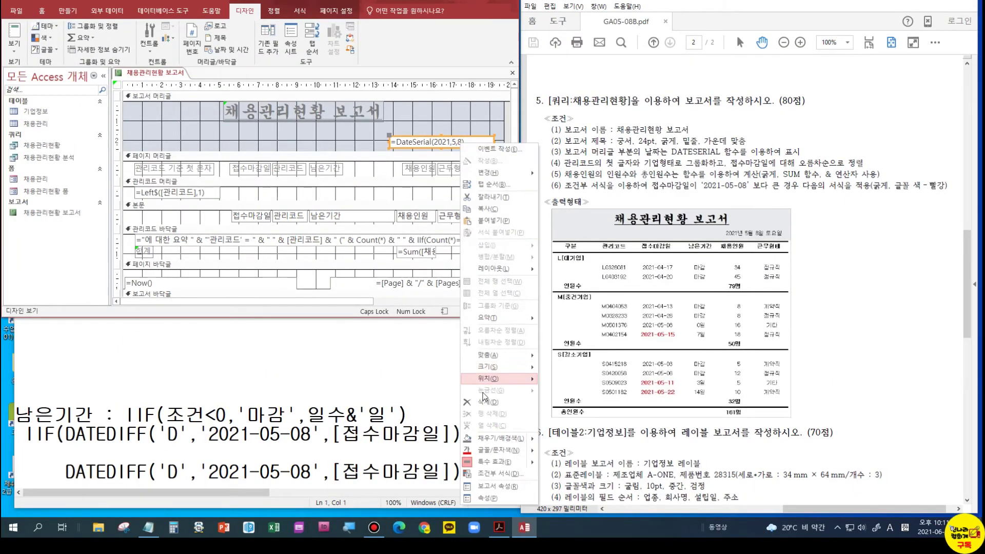
{"action": "left_click", "coordinate": [488, 497]}
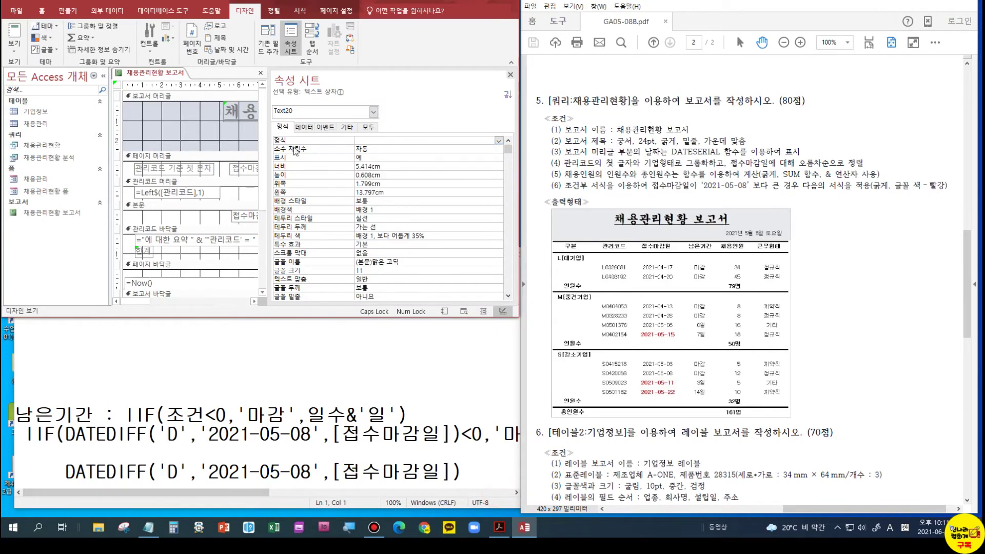
{"action": "left_click", "coordinate": [498, 140]}
{"action": "left_click", "coordinate": [428, 156]}
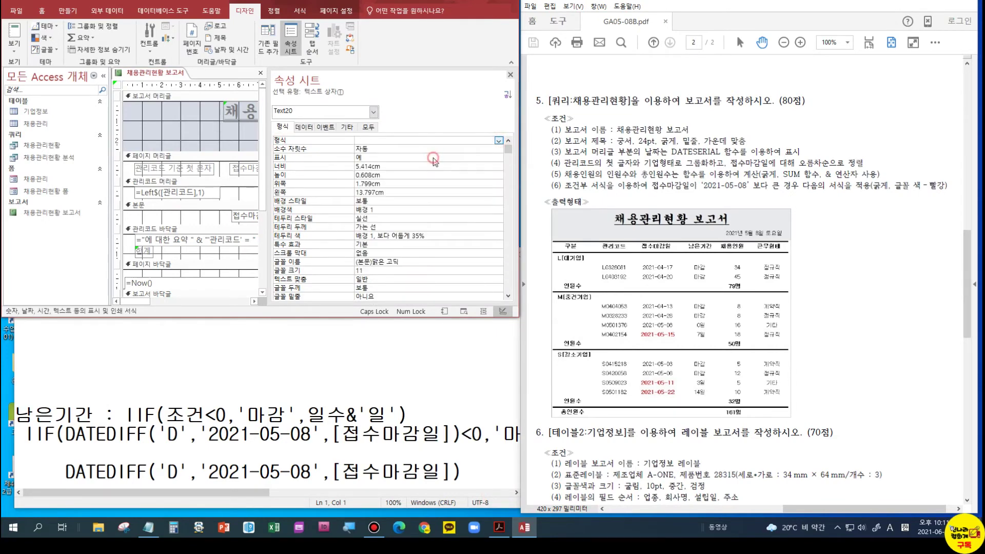
{"action": "left_click", "coordinate": [509, 74]}
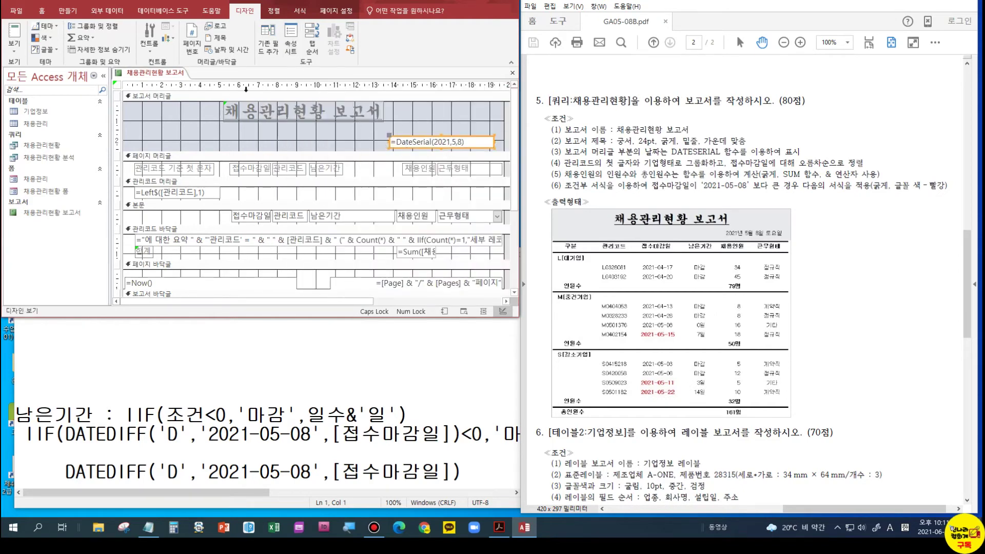
{"action": "left_click", "coordinate": [14, 32]}
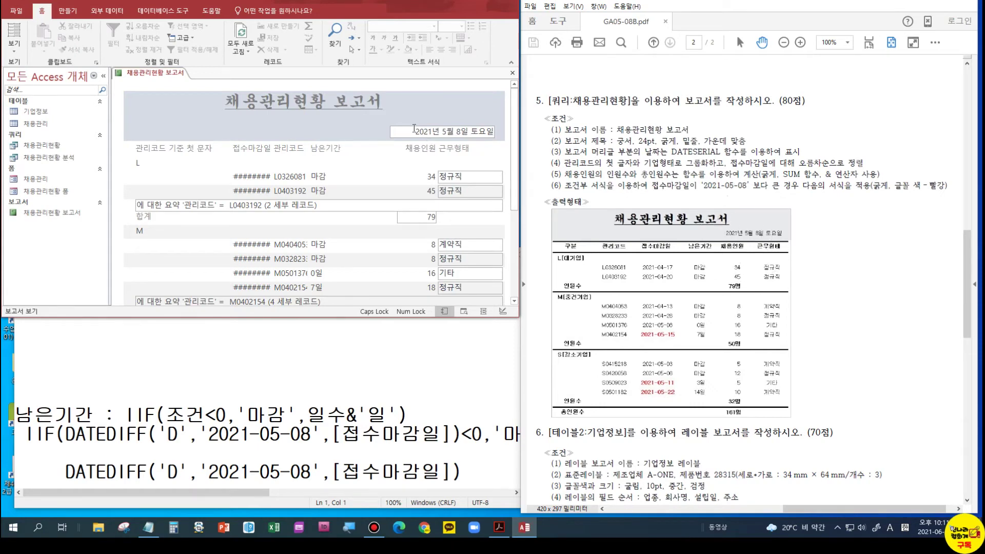
Step: Return to design view, set the header date text box's background style to 투명, and preview the report in report view
{"action": "left_click", "coordinate": [11, 49]}
{"action": "left_click", "coordinate": [46, 136]}
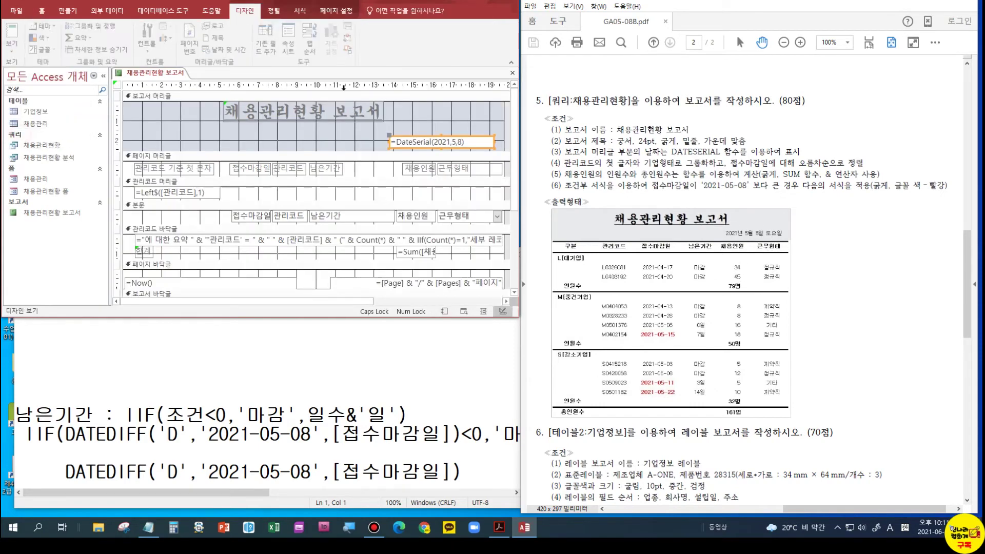
{"action": "right_click", "coordinate": [399, 137]}
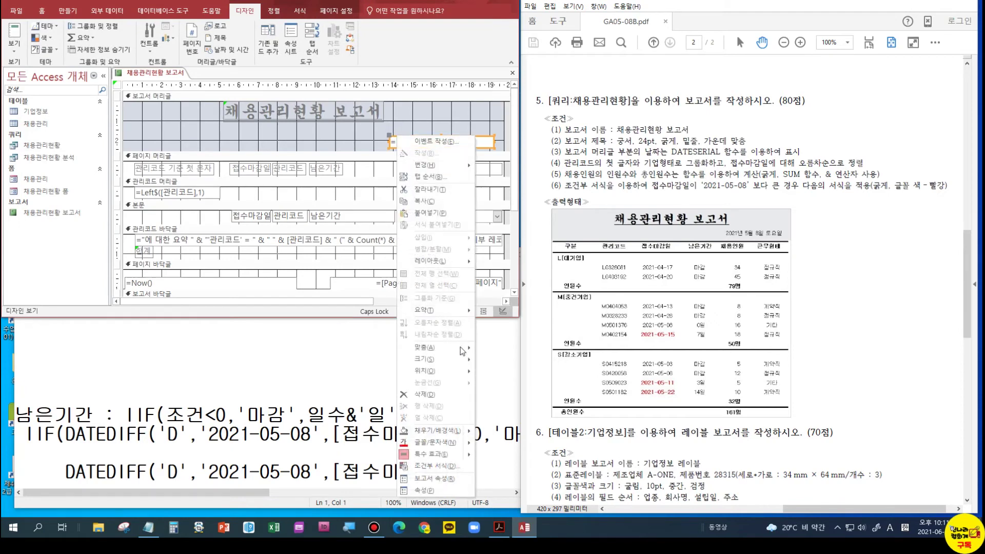
{"action": "left_click", "coordinate": [431, 491]}
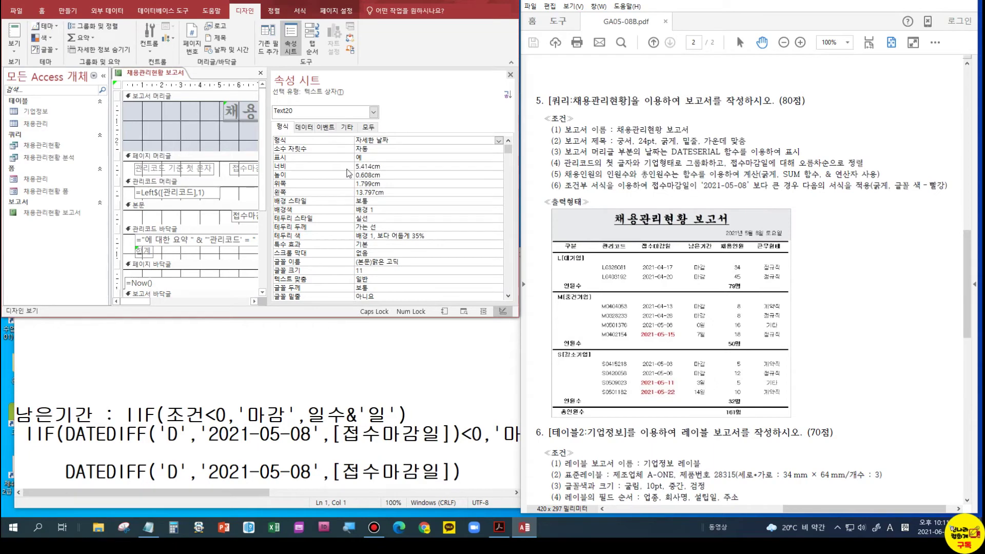
{"action": "left_click", "coordinate": [380, 210]}
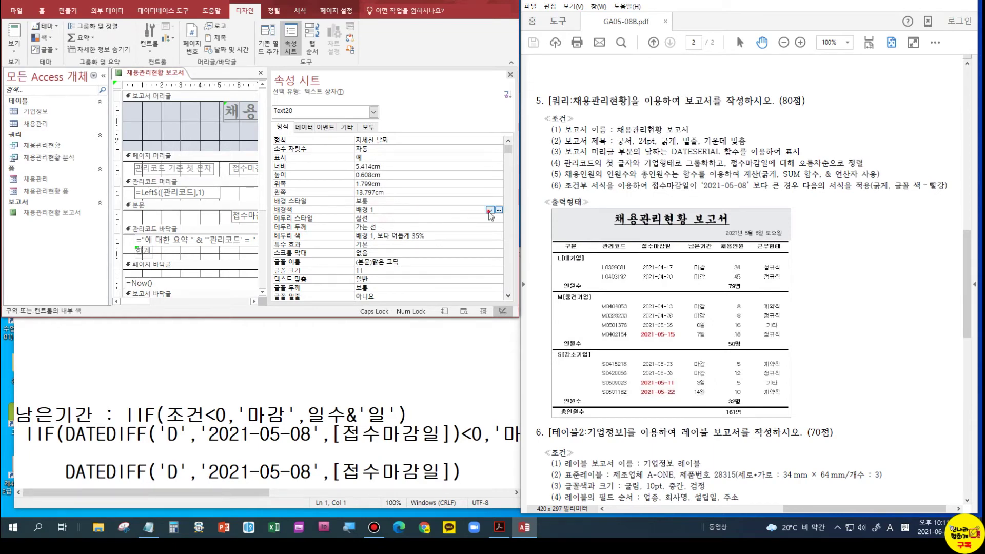
{"action": "left_click", "coordinate": [490, 211]}
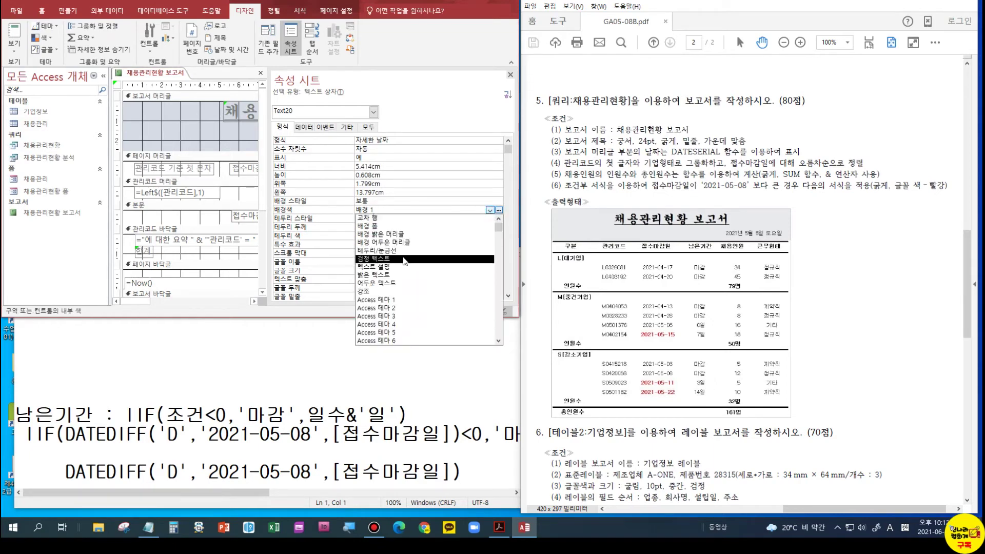
{"action": "left_click", "coordinate": [379, 201]}
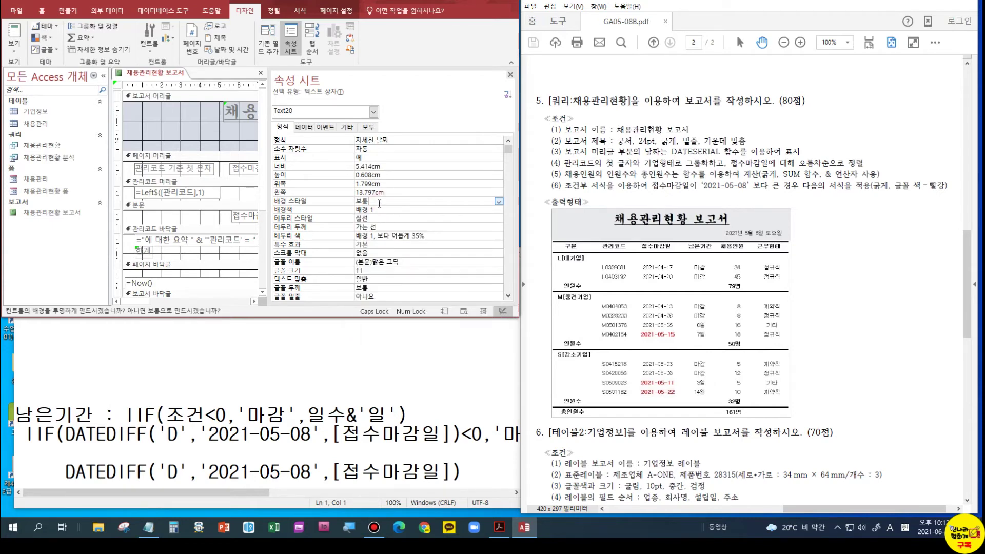
{"action": "left_click", "coordinate": [498, 201]}
{"action": "left_click", "coordinate": [394, 209]}
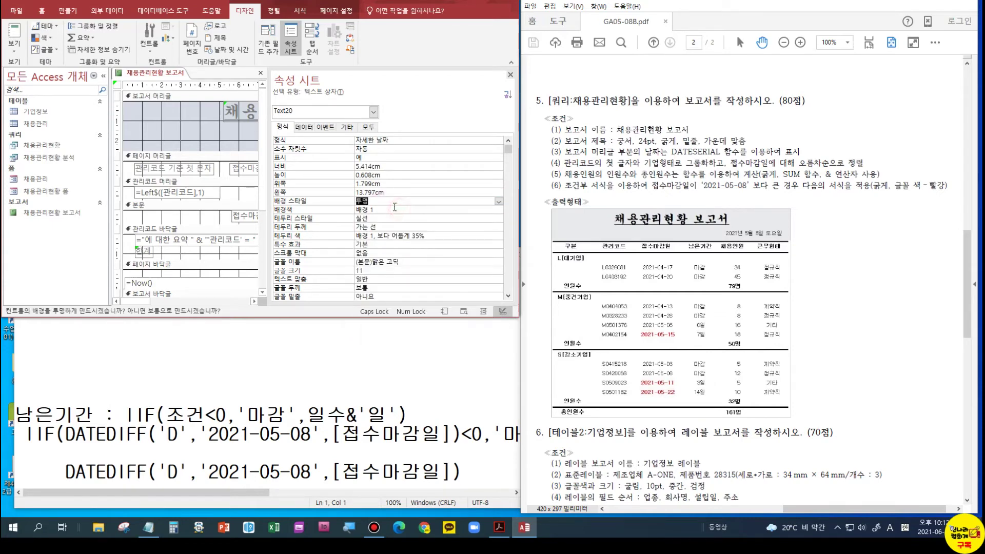
{"action": "left_click", "coordinate": [509, 75]}
{"action": "left_click", "coordinate": [473, 111]}
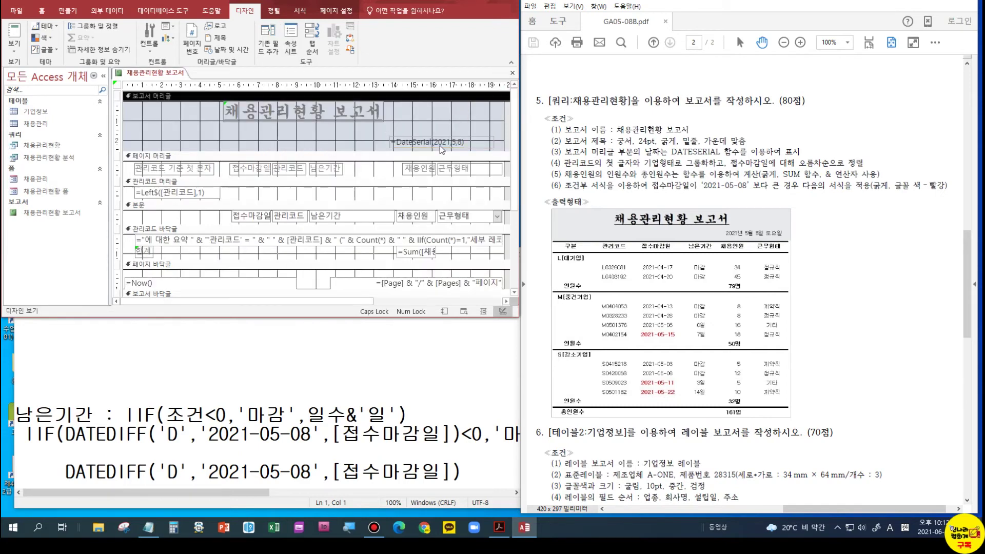
{"action": "left_click", "coordinate": [13, 38]}
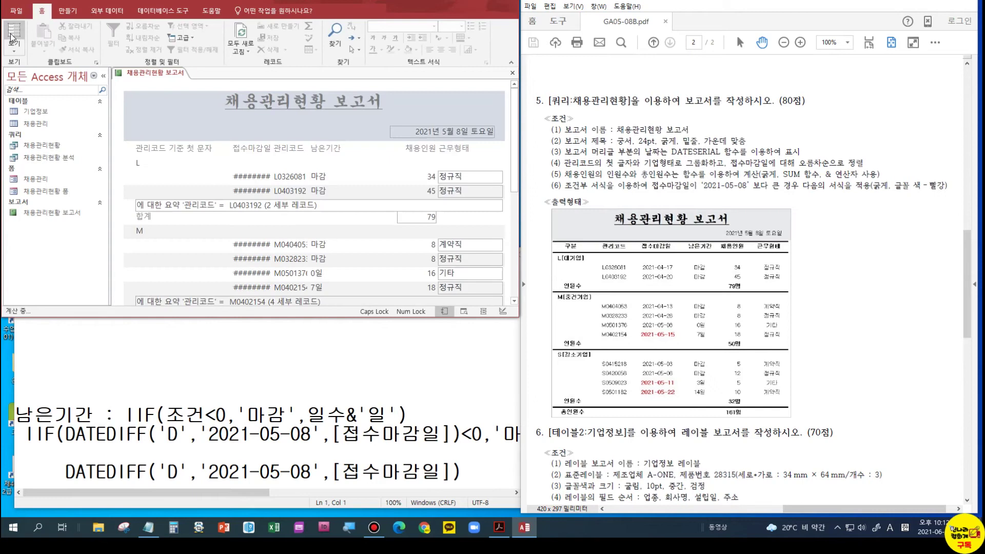
Step: Back in design view, set the header date text box's border style to 투명
{"action": "left_click", "coordinate": [13, 51]}
{"action": "left_click", "coordinate": [23, 137]}
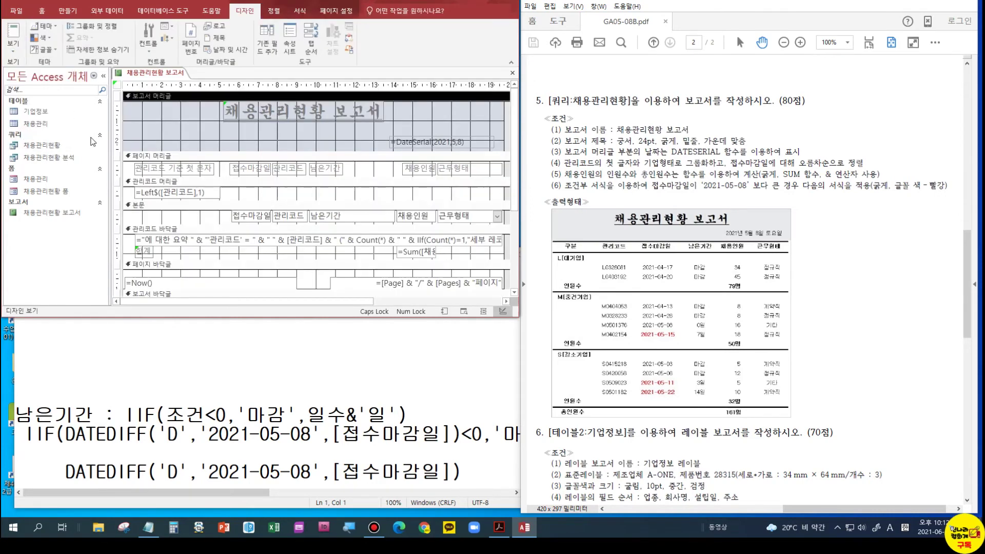
{"action": "left_click", "coordinate": [439, 141]}
{"action": "right_click", "coordinate": [439, 142]}
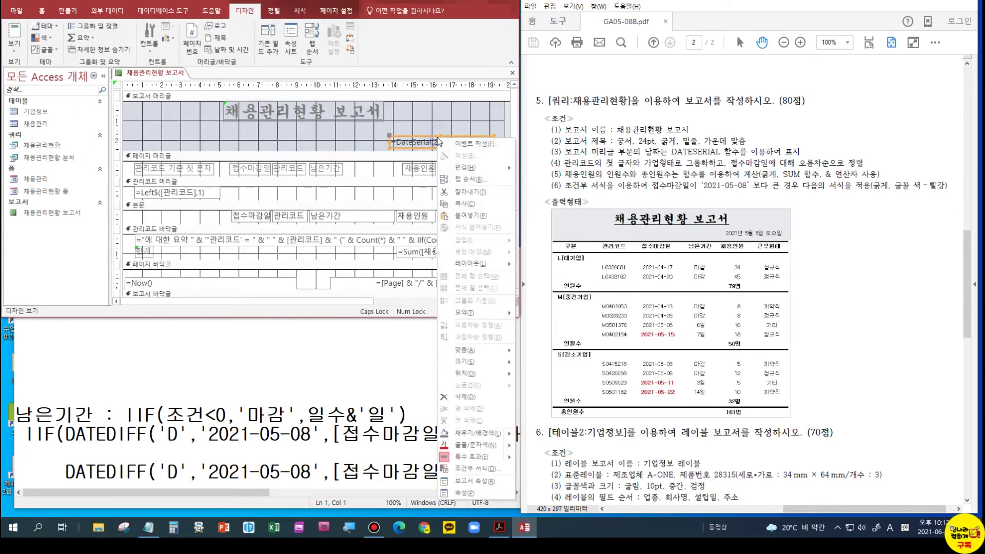
{"action": "left_click", "coordinate": [480, 492]}
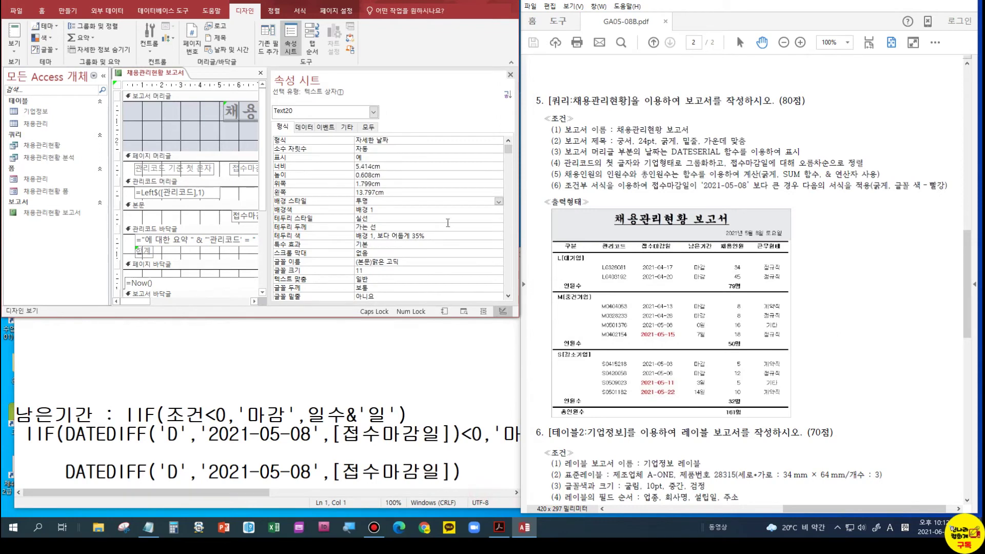
{"action": "left_click", "coordinate": [368, 127]}
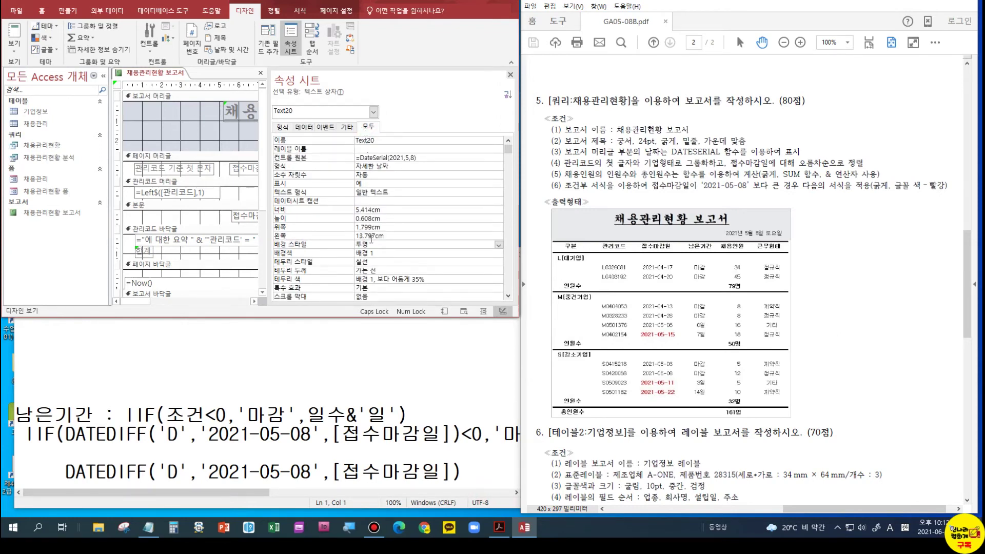
{"action": "left_click", "coordinate": [365, 262]}
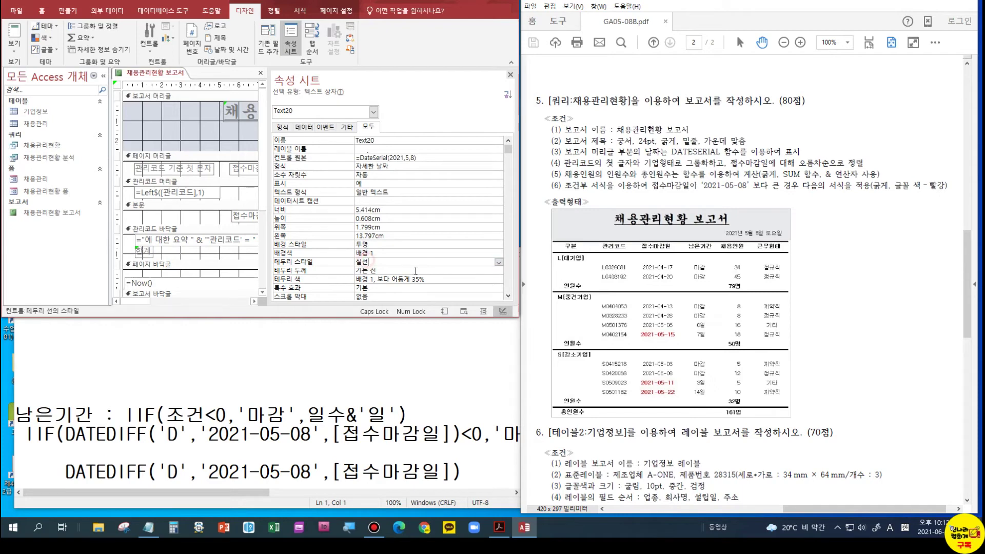
{"action": "left_click", "coordinate": [498, 262]}
{"action": "left_click", "coordinate": [380, 270]}
{"action": "key", "text": "ctrl+1"}
{"action": "left_click", "coordinate": [361, 247]}
{"action": "left_click_drag", "start_coordinate": [182, 235], "coordinate": [399, 252]}
{"action": "left_click_drag", "start_coordinate": [184, 268], "coordinate": [402, 286]}
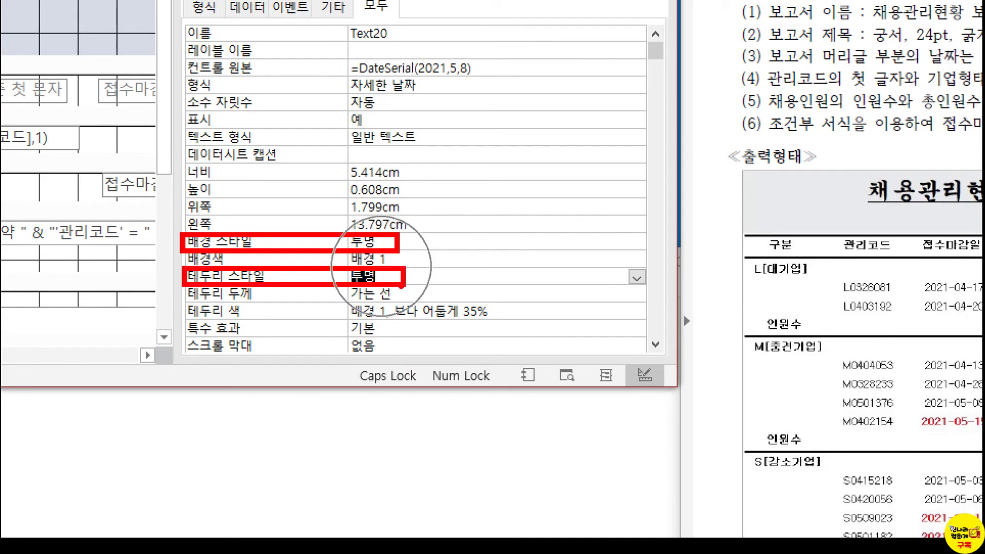
{"action": "key", "text": "Escape"}
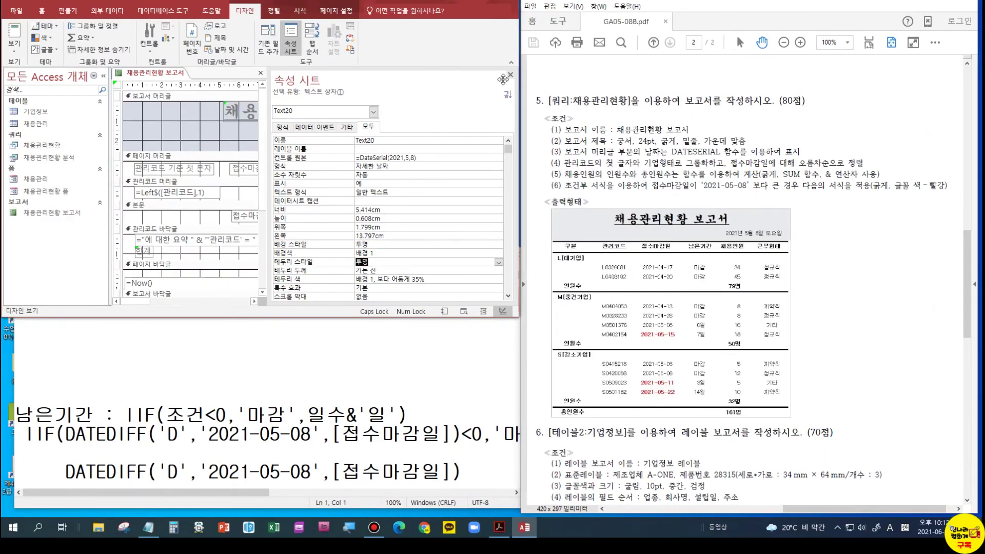
{"action": "left_click", "coordinate": [511, 75]}
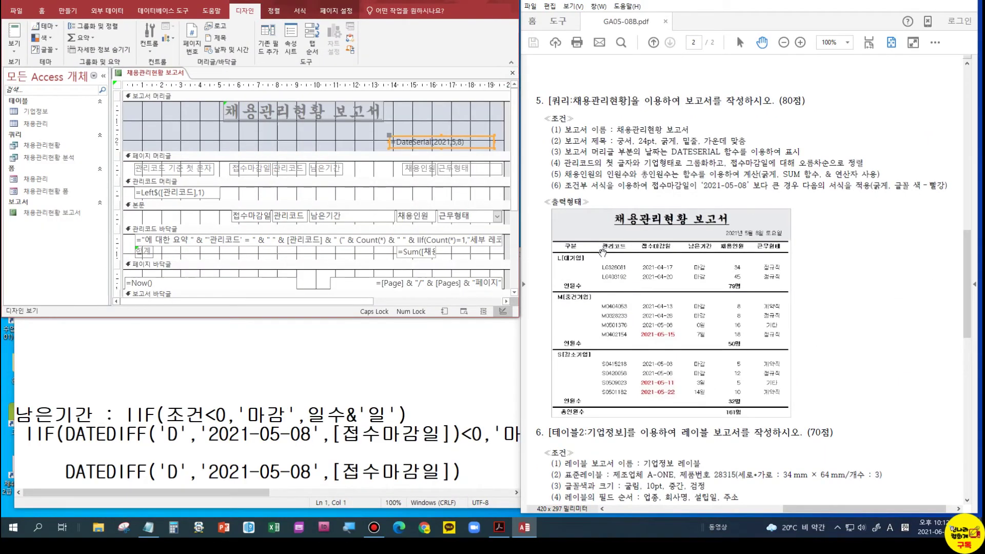
Step: Change the page header label 관리코드 기준 첫 문자 to 구분
{"action": "left_click", "coordinate": [142, 168]}
{"action": "left_click", "coordinate": [142, 168]}
{"action": "double_click", "coordinate": [149, 168]}
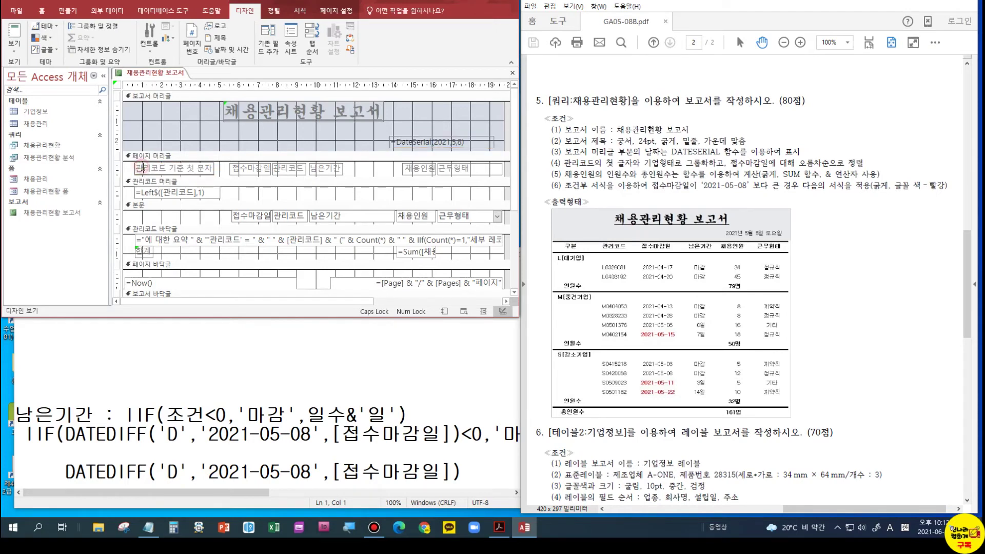
{"action": "left_click_drag", "start_coordinate": [135, 168], "coordinate": [212, 169]}
{"action": "type", "text": "R"}
{"action": "key", "text": "Hangul"}
{"action": "type", "text": "구부"}
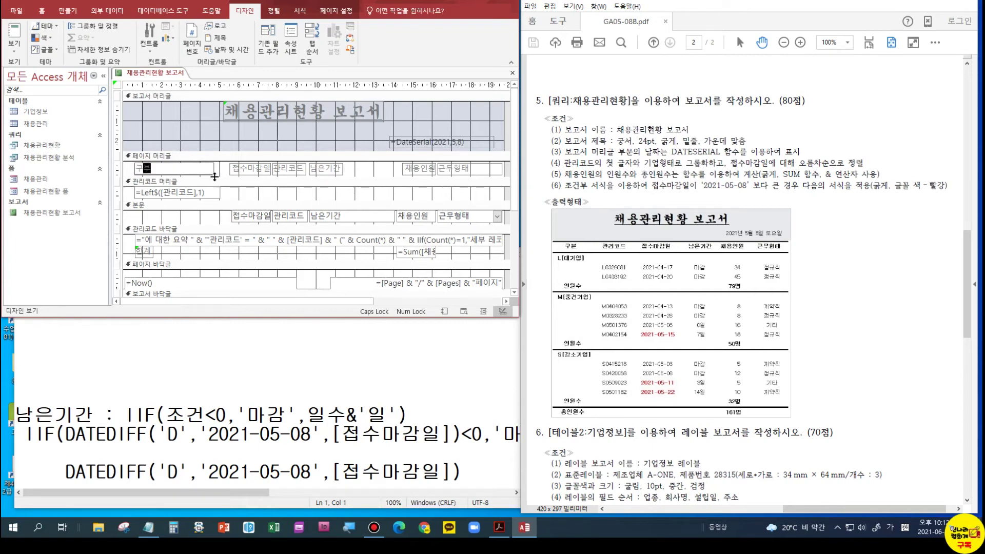
{"action": "left_click", "coordinate": [213, 169]}
{"action": "left_click", "coordinate": [214, 168]}
{"action": "left_click", "coordinate": [214, 169]}
Step: Widen the 관리코드 group header text box, extend its expression to =Left$([관리코드],1)&"["&[기업형태]"&]", and try to show the report
{"action": "left_click", "coordinate": [218, 192]}
{"action": "left_click_drag", "start_coordinate": [219, 192], "coordinate": [291, 193]}
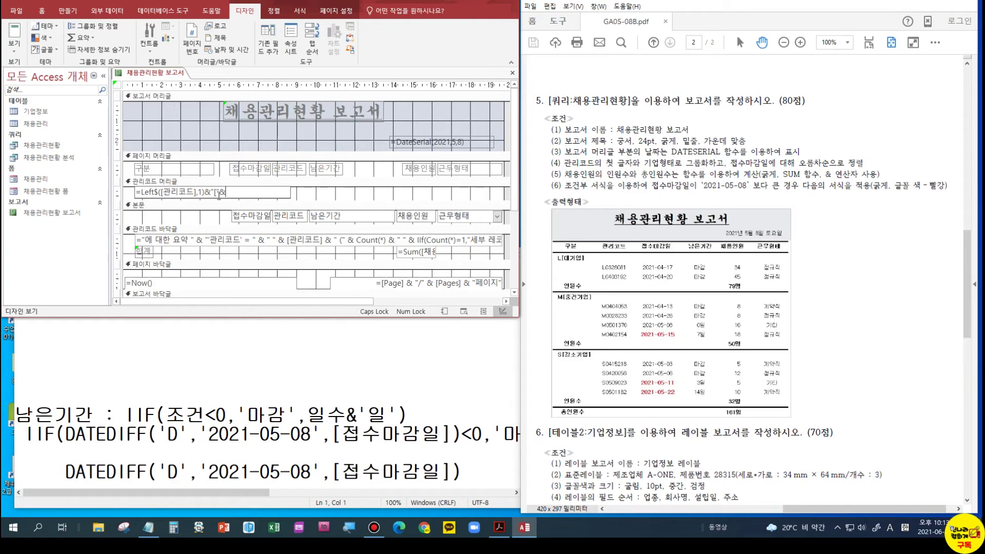
{"action": "type", "text": "기업혀"}
{"action": "type", "text": "ㅇㅌ"}
{"action": "type", "text": "\"&"}
{"action": "left_click", "coordinate": [227, 190]}
{"action": "type", "text": "[관리코드"}
{"action": "type", "text": "]\"&"}
{"action": "left_click", "coordinate": [14, 32]}
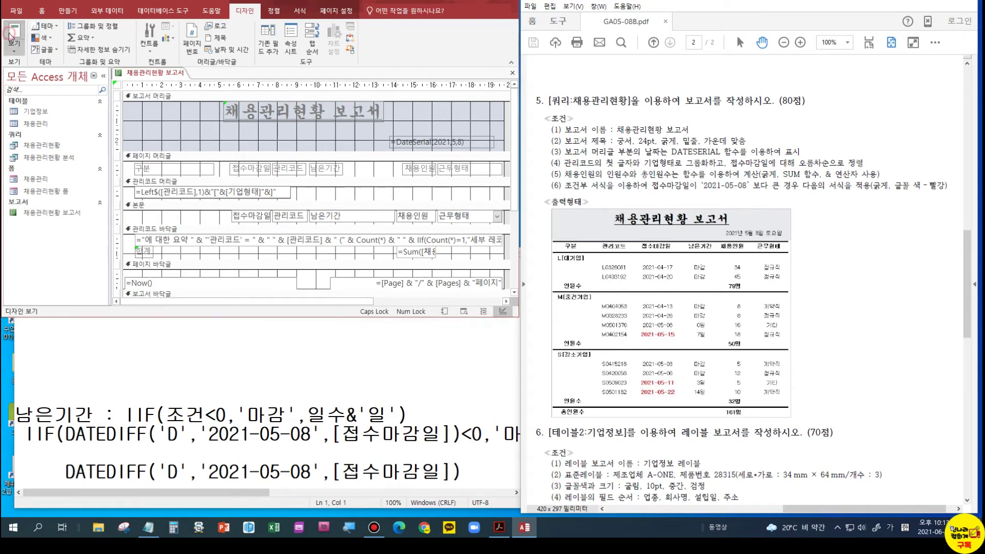
{"action": "left_click", "coordinate": [495, 288]}
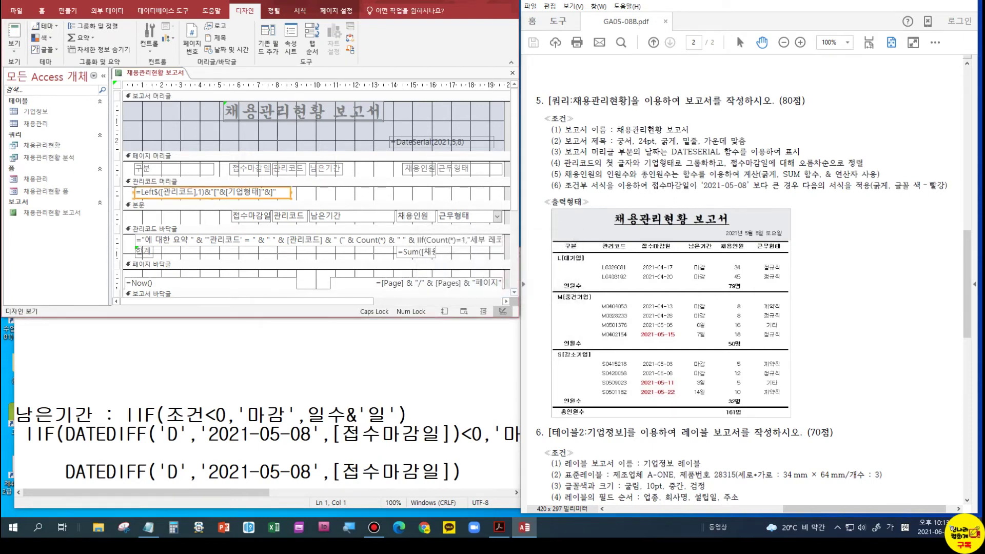
Step: Correct the group header expression to =Left$([관리코드],1) & "[" & [기업형태] & "]" and show the report in report view
{"action": "left_click", "coordinate": [263, 192]}
{"action": "left_click", "coordinate": [260, 192]}
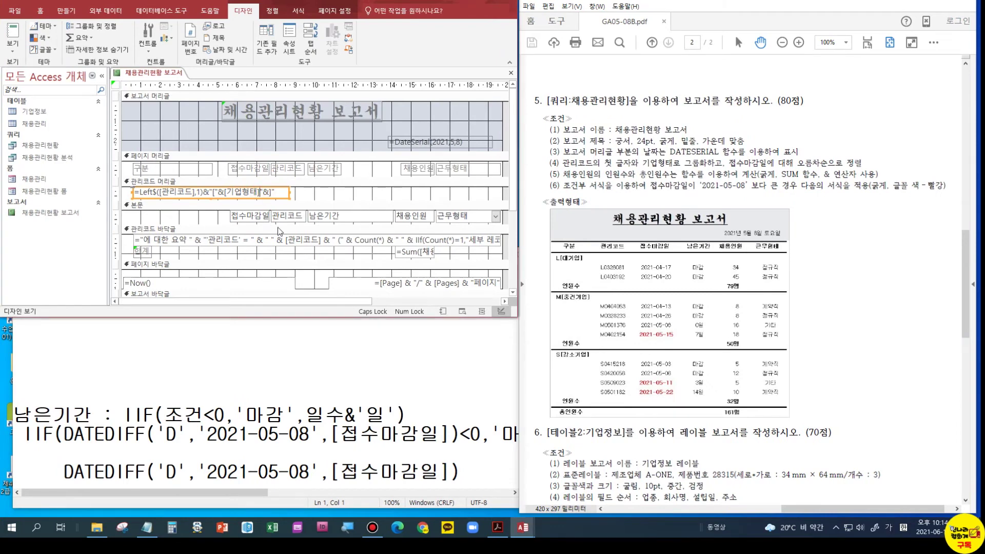
{"action": "type", "text": "&"}
{"action": "key", "text": "BackSpace"}
{"action": "left_click", "coordinate": [22, 31]}
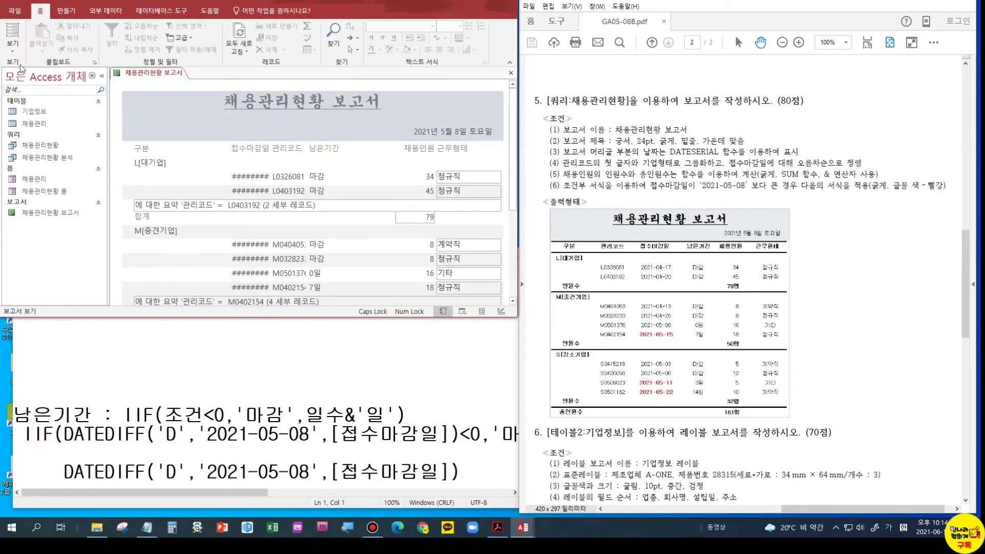
Step: Return the report to design view and copy the whole expression of the 관리코드 group header text box
{"action": "left_click", "coordinate": [12, 47]}
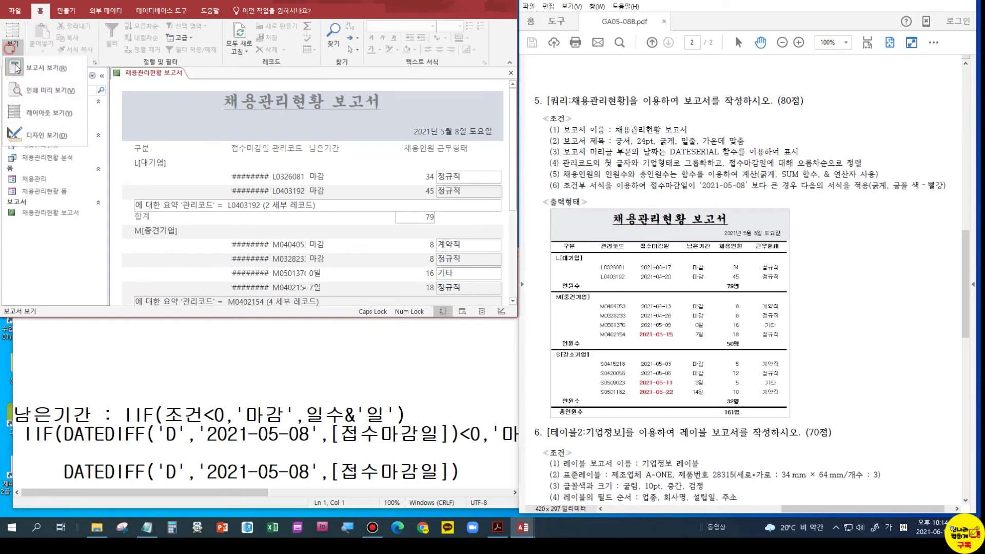
{"action": "left_click", "coordinate": [42, 135]}
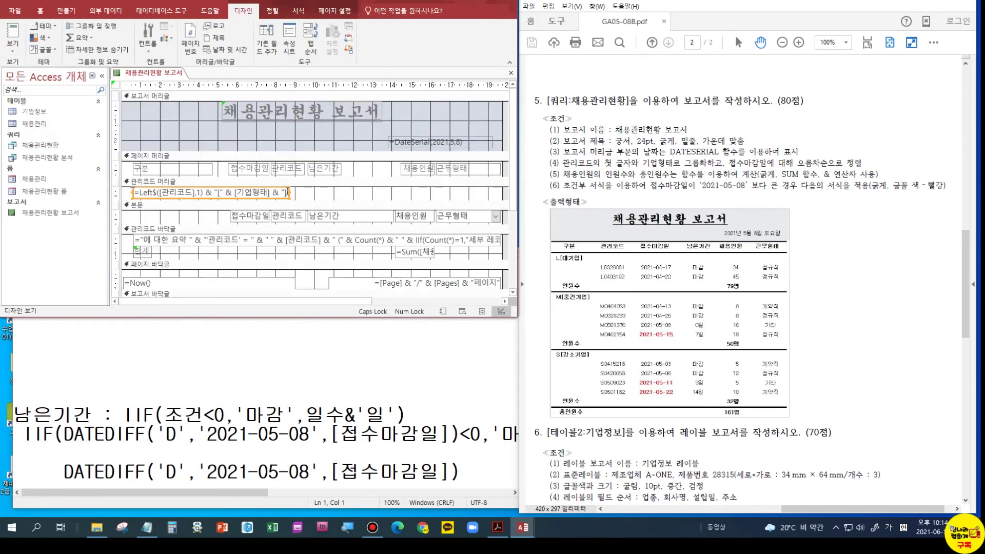
{"action": "left_click_drag", "start_coordinate": [133, 193], "coordinate": [306, 198]}
{"action": "key", "text": "ctrl+c"}
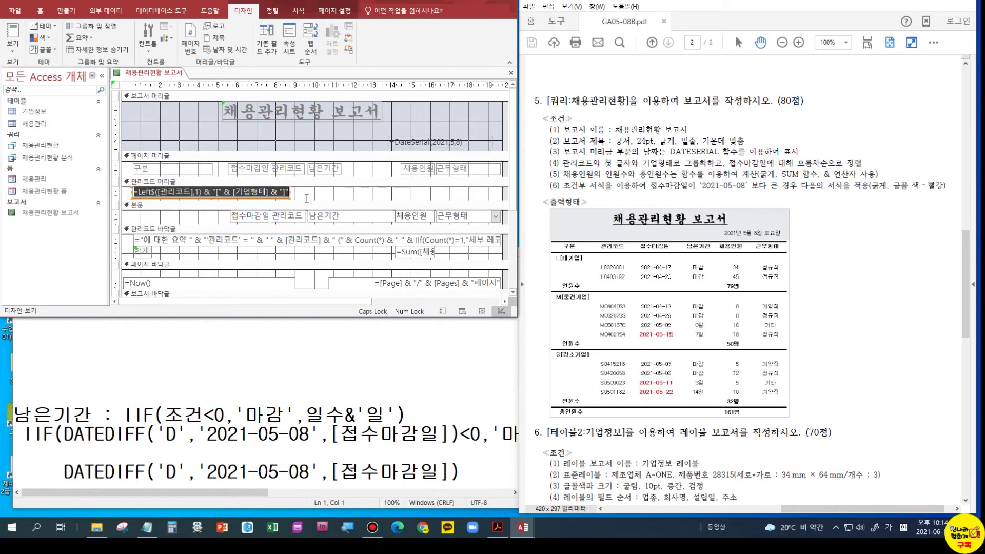
Step: Switch to the Notepad notes, add blank lines above the =SWITCH formula and paste the copied group header expression on the first line
{"action": "left_click", "coordinate": [60, 351]}
{"action": "left_click", "coordinate": [354, 301]}
{"action": "left_click", "coordinate": [505, 282]}
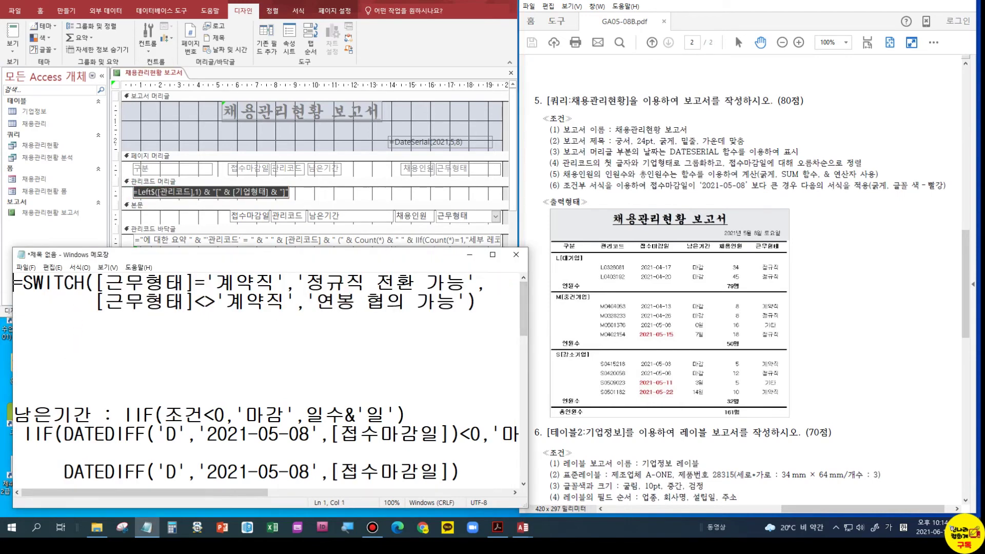
{"action": "key", "text": "Return"}
{"action": "key", "text": "Return"}
{"action": "key", "text": "Return"}
{"action": "key", "text": "Return"}
{"action": "key", "text": "Return"}
{"action": "key", "text": "Return"}
{"action": "key", "text": "Return"}
{"action": "key", "text": "Return"}
{"action": "key", "text": "Return"}
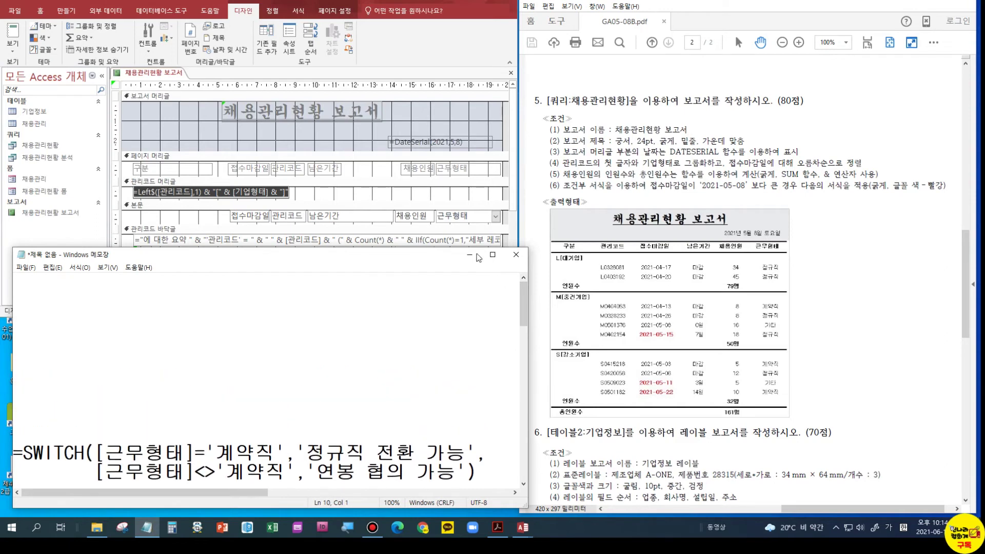
{"action": "left_click_drag", "start_coordinate": [11, 304], "coordinate": [2, 304]}
{"action": "left_click", "coordinate": [31, 291]}
{"action": "key", "text": "ctrl+v"}
Step: Examine the parts of the pasted =Left$ expression, including brackets and & operators, against the L[대기업] group heading on the exam sheet
{"action": "left_click", "coordinate": [146, 284]}
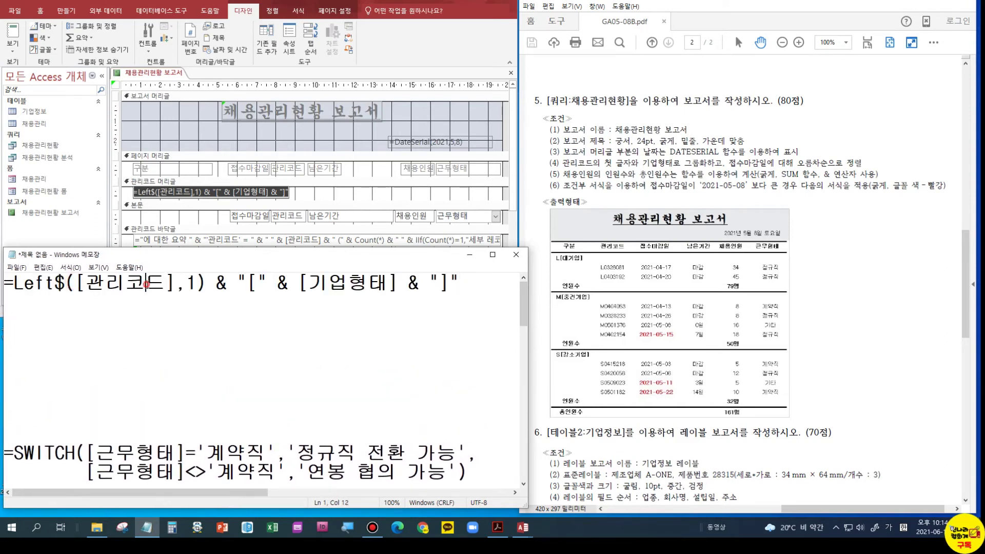
{"action": "left_click", "coordinate": [186, 280]}
{"action": "left_click", "coordinate": [327, 285]}
{"action": "left_click", "coordinate": [258, 283]}
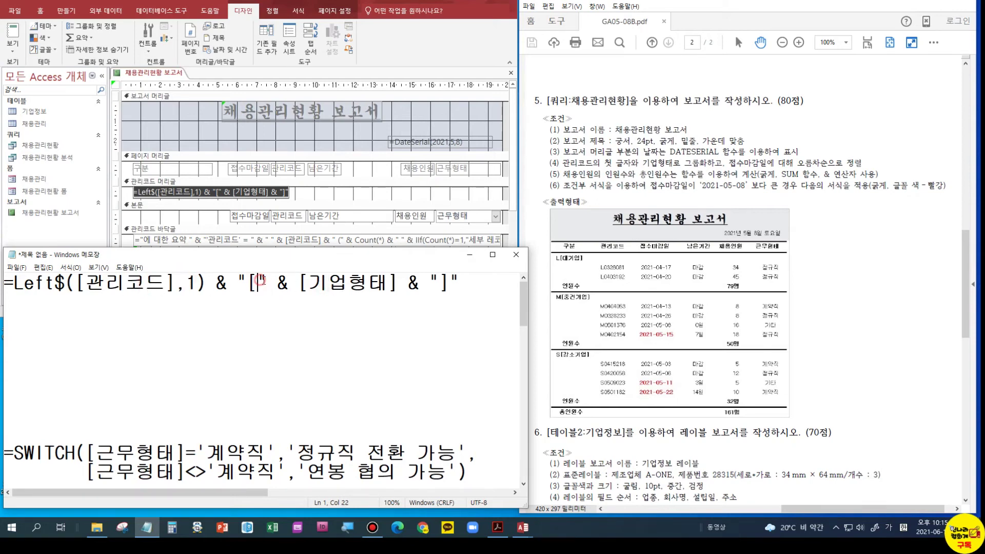
{"action": "left_click", "coordinate": [572, 262]}
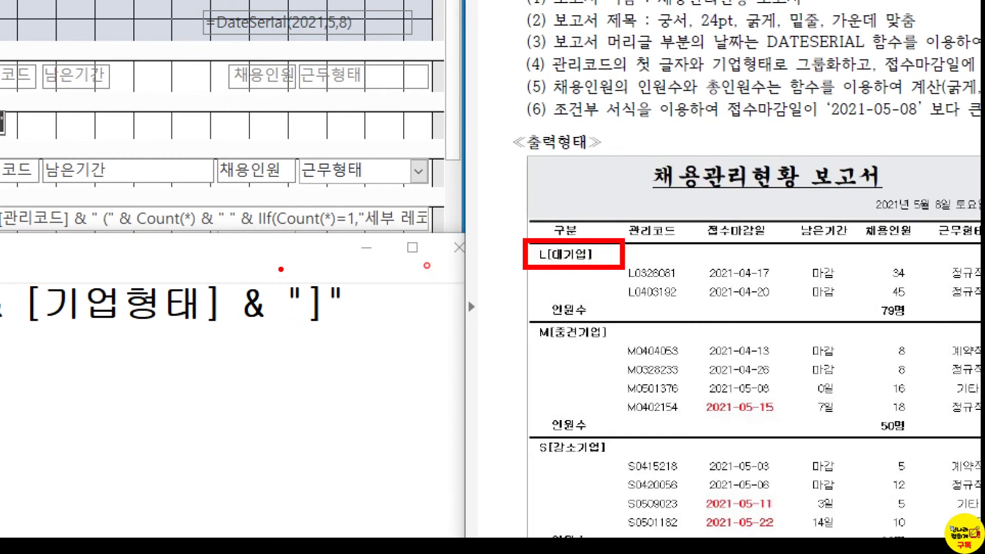
{"action": "mouse_move", "coordinate": [266, 326]}
{"action": "left_mouse_down"}
{"action": "mouse_move", "coordinate": [263, 333]}
{"action": "mouse_move", "coordinate": [252, 318]}
{"action": "mouse_move", "coordinate": [254, 348]}
{"action": "left_mouse_up"}
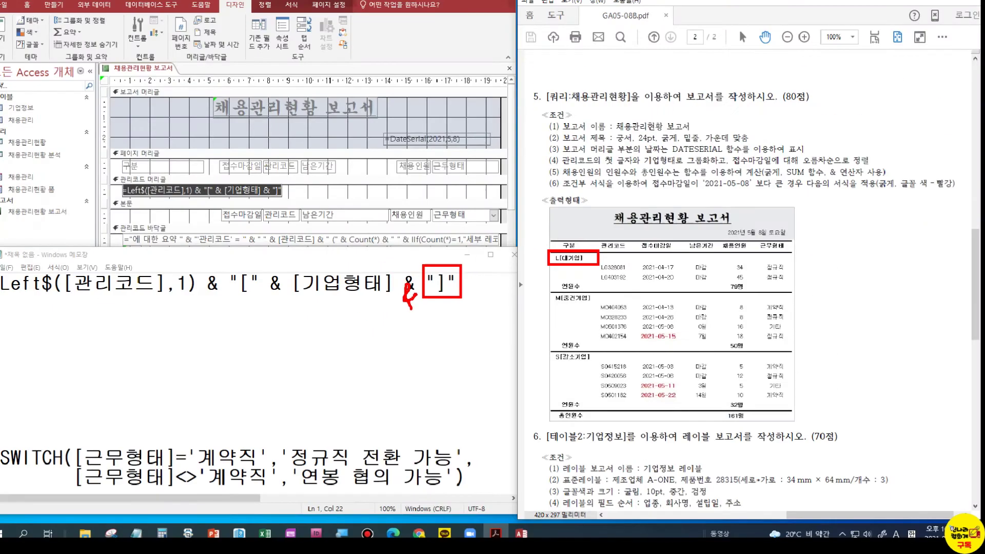
{"action": "key", "text": "Escape"}
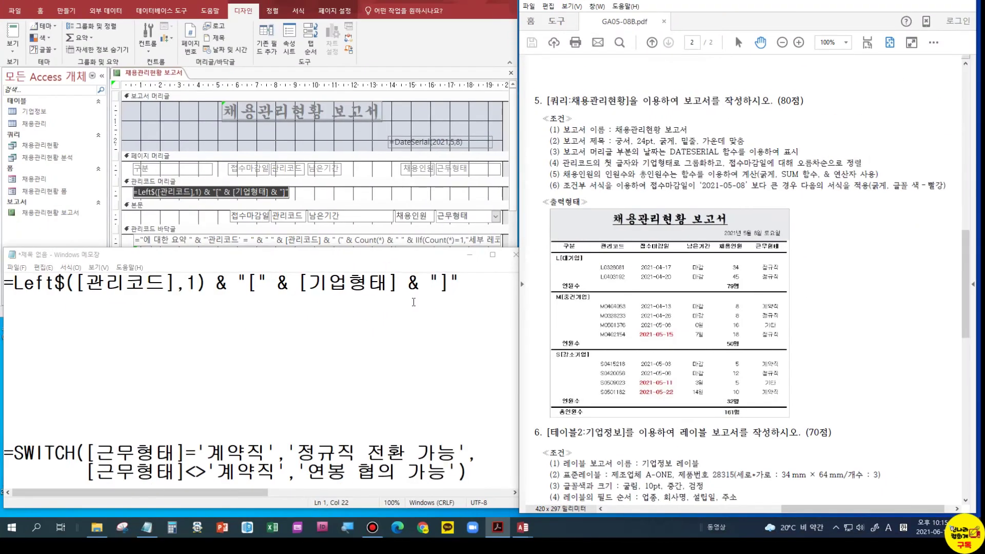
Step: Back in Access, rearrange the page header labels as 관리코드, 접수마감일, 남은기간, 채용인원 with even spacing, and show the report
{"action": "left_click", "coordinate": [329, 199]}
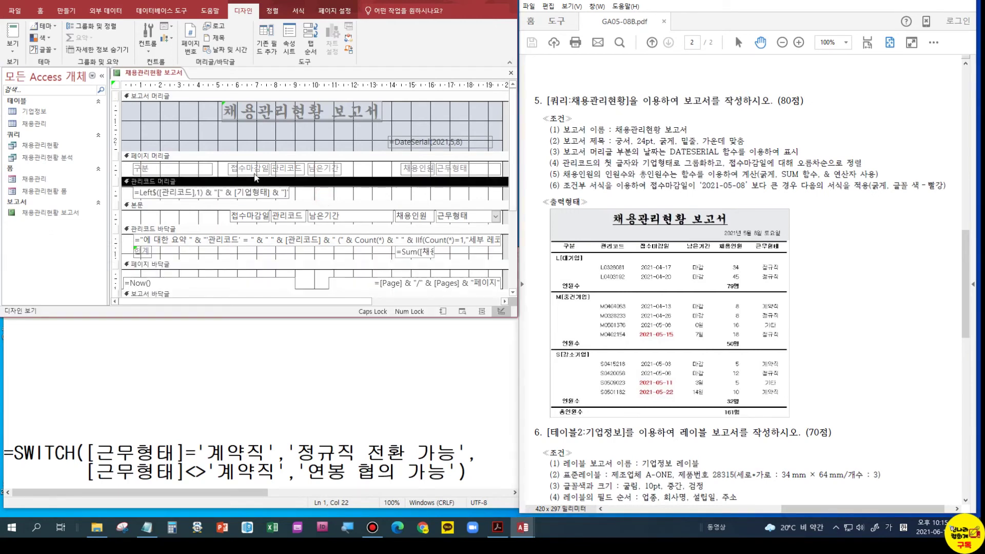
{"action": "left_click_drag", "start_coordinate": [256, 168], "coordinate": [378, 164]}
{"action": "left_click_drag", "start_coordinate": [273, 174], "coordinate": [219, 176]}
{"action": "left_click", "coordinate": [360, 175]}
{"action": "left_click_drag", "start_coordinate": [360, 174], "coordinate": [309, 171]}
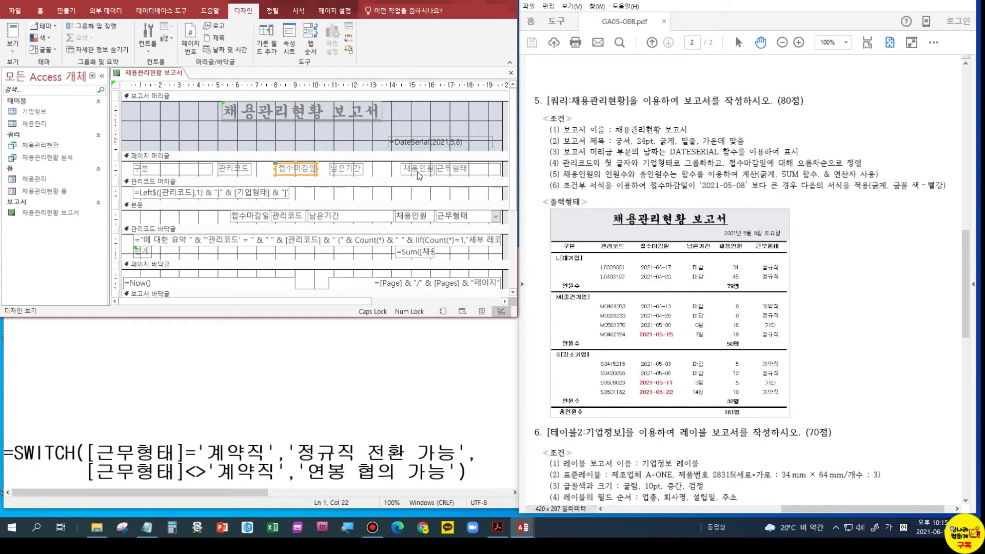
{"action": "left_click_drag", "start_coordinate": [417, 171], "coordinate": [402, 171]}
{"action": "left_click", "coordinate": [11, 51]}
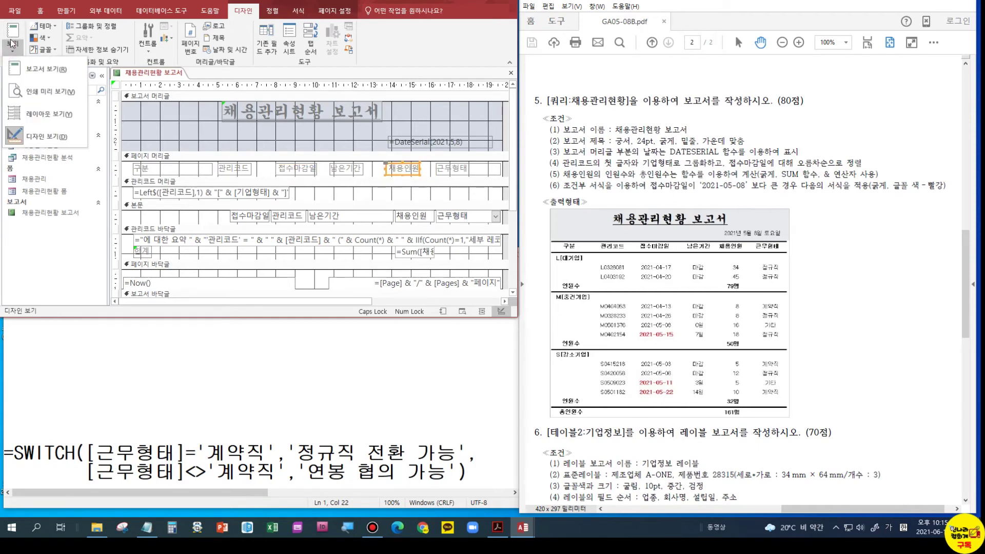
{"action": "left_click", "coordinate": [15, 35]}
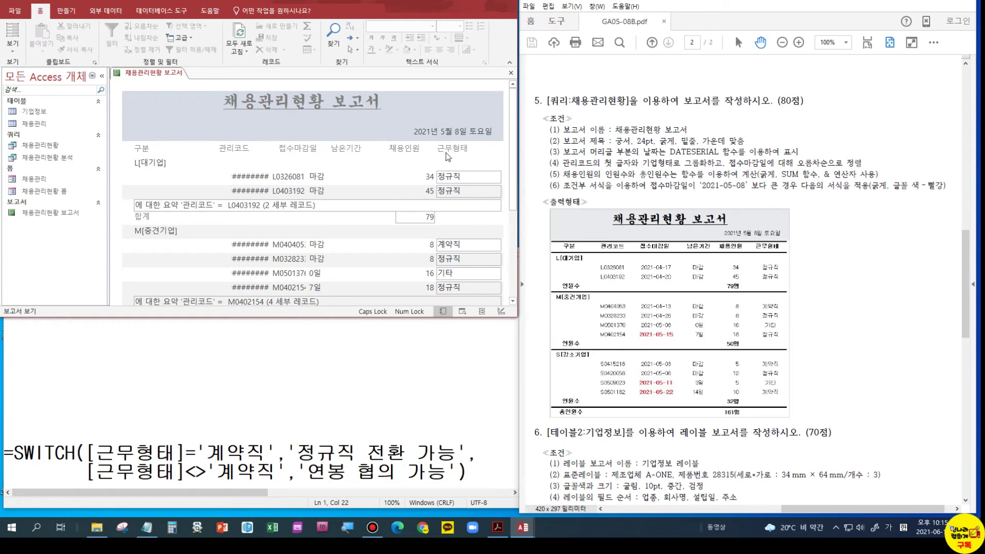
Step: In design view, arrange the detail text boxes 관리코드, 접수마감일, 남은기간 and 채용인원 under their header labels, and show the report
{"action": "left_click", "coordinate": [13, 47]}
{"action": "left_click", "coordinate": [23, 136]}
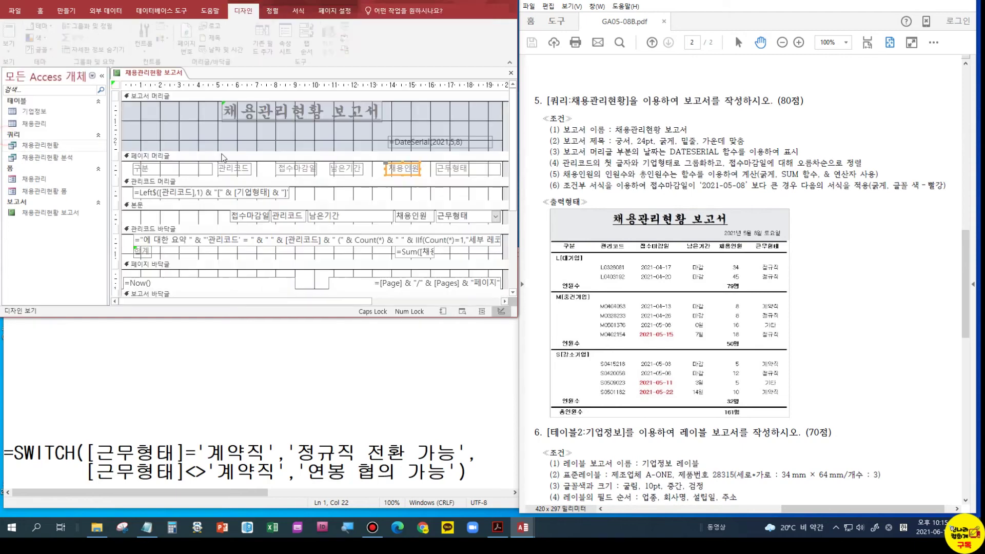
{"action": "left_click", "coordinate": [245, 212]}
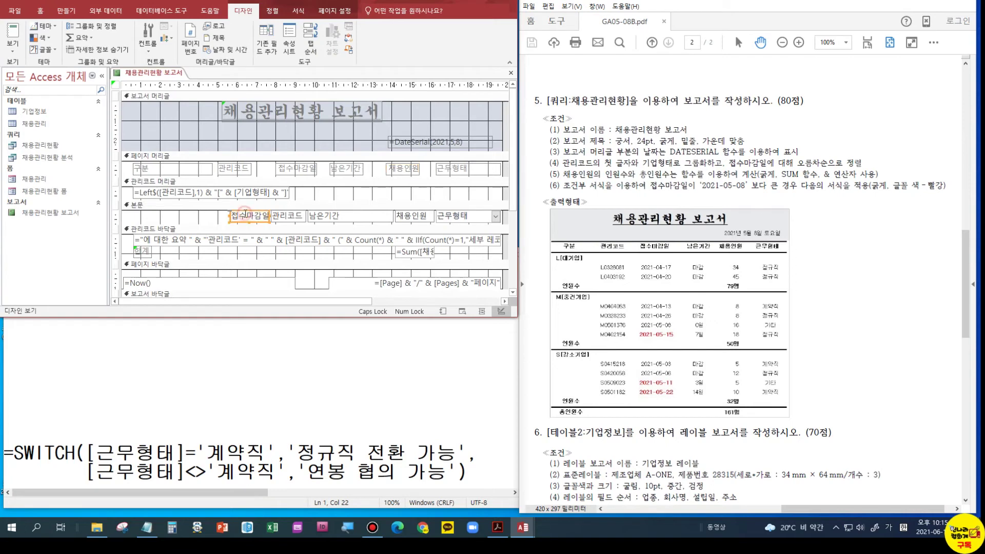
{"action": "left_click_drag", "start_coordinate": [286, 217], "coordinate": [388, 218]}
{"action": "left_click", "coordinate": [310, 216]}
{"action": "left_click", "coordinate": [392, 216]}
{"action": "left_click", "coordinate": [396, 218]}
{"action": "left_click", "coordinate": [396, 219]}
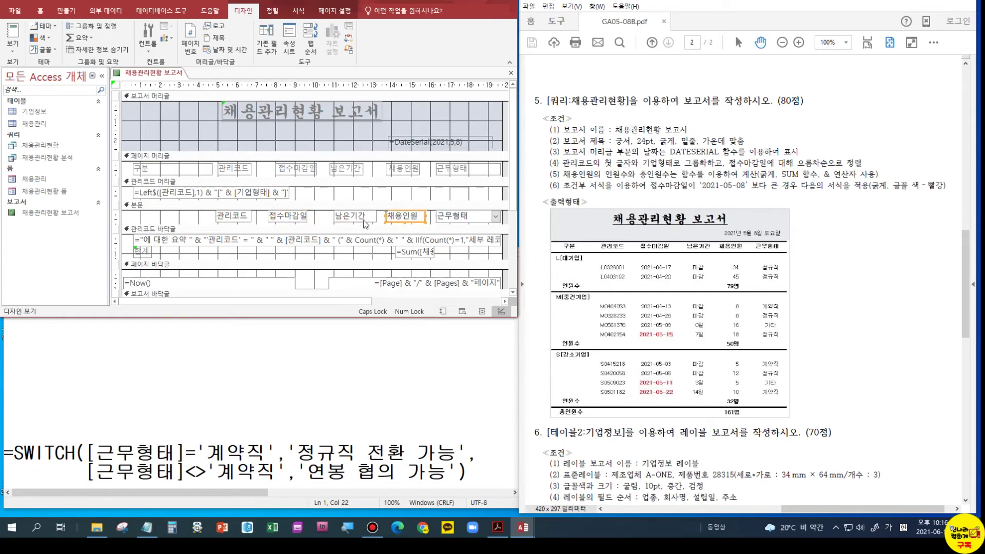
{"action": "left_click", "coordinate": [249, 217]}
{"action": "left_click_drag", "start_coordinate": [248, 225], "coordinate": [248, 219]}
{"action": "left_click", "coordinate": [13, 48]}
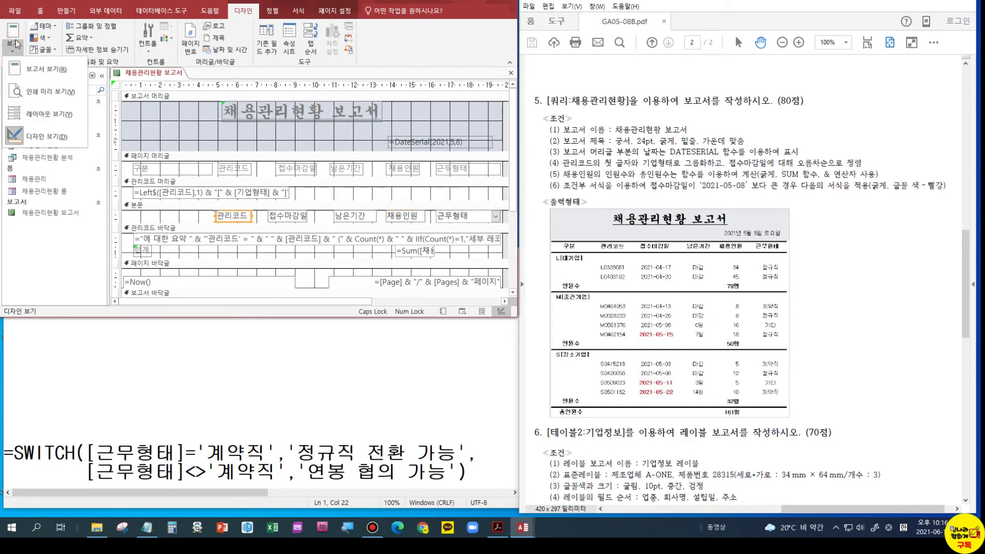
{"action": "left_click", "coordinate": [13, 32]}
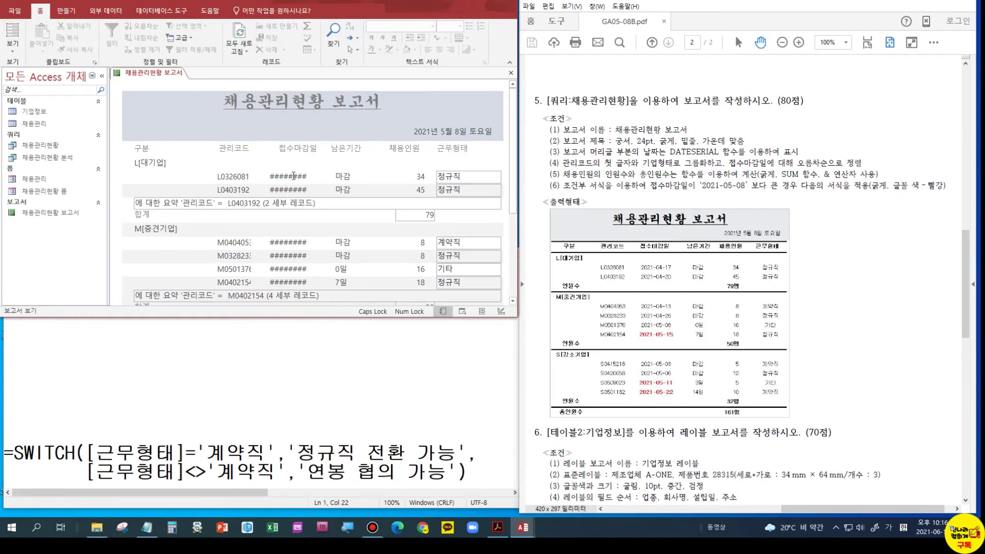
Step: Widen the detail section's 접수마감일 text box in design view so the full dates fit, and show the report
{"action": "left_click", "coordinate": [13, 49]}
{"action": "left_click", "coordinate": [6, 132]}
{"action": "left_click", "coordinate": [305, 218]}
{"action": "left_click_drag", "start_coordinate": [310, 218], "coordinate": [331, 220]}
{"action": "left_click", "coordinate": [8, 35]}
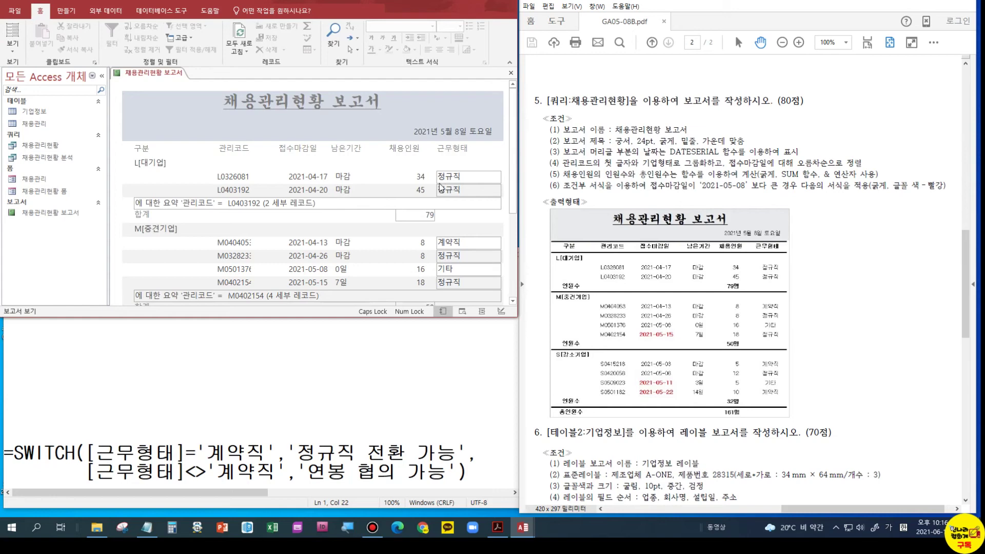
Step: Back in design view, narrow the detail section's 접수마감일 text box slightly from its left edge
{"action": "left_click", "coordinate": [12, 50]}
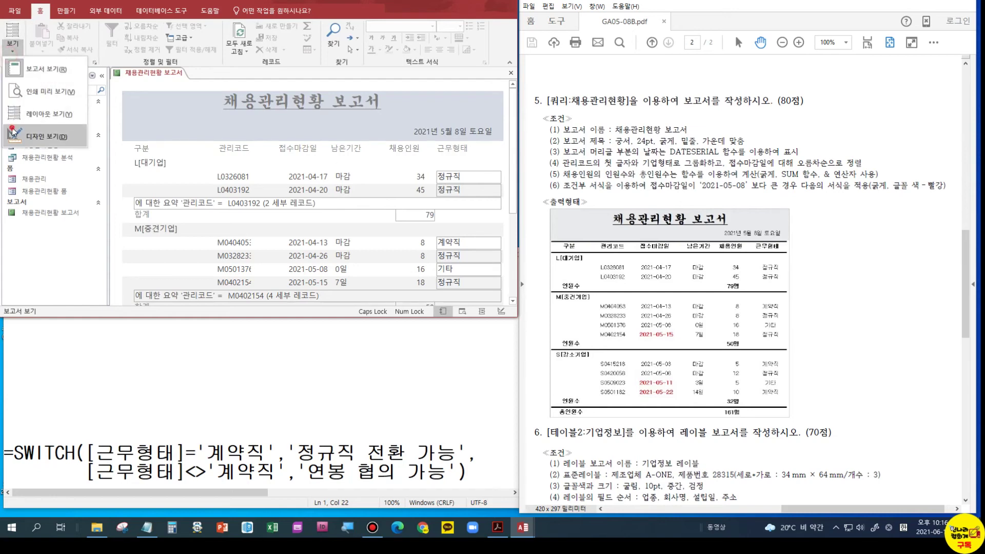
{"action": "left_click", "coordinate": [12, 134]}
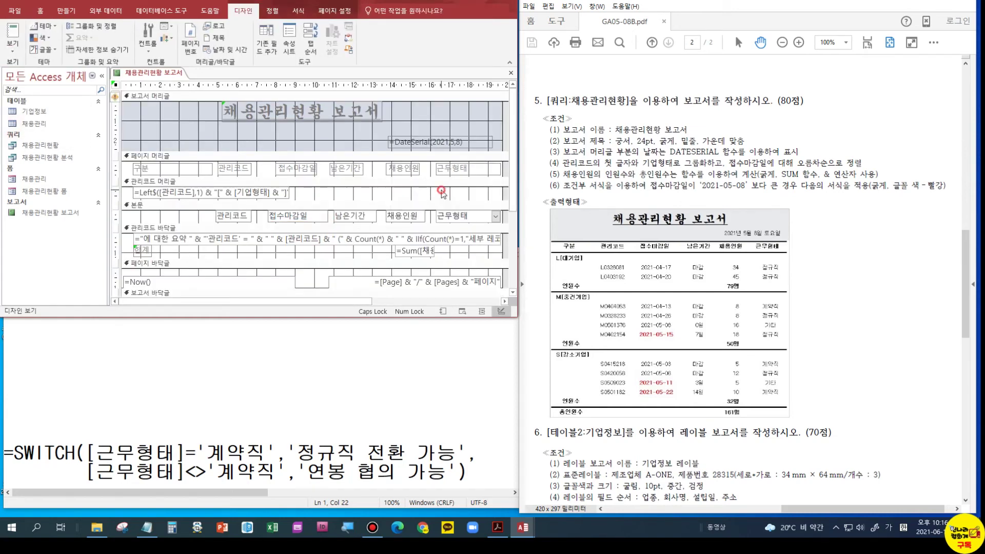
{"action": "left_click", "coordinate": [440, 216]}
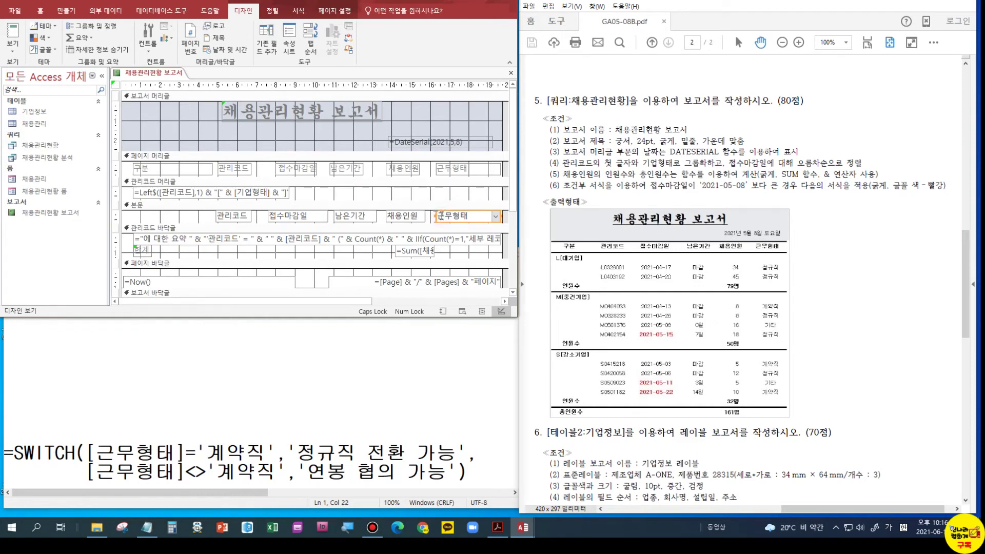
{"action": "left_click", "coordinate": [324, 219]}
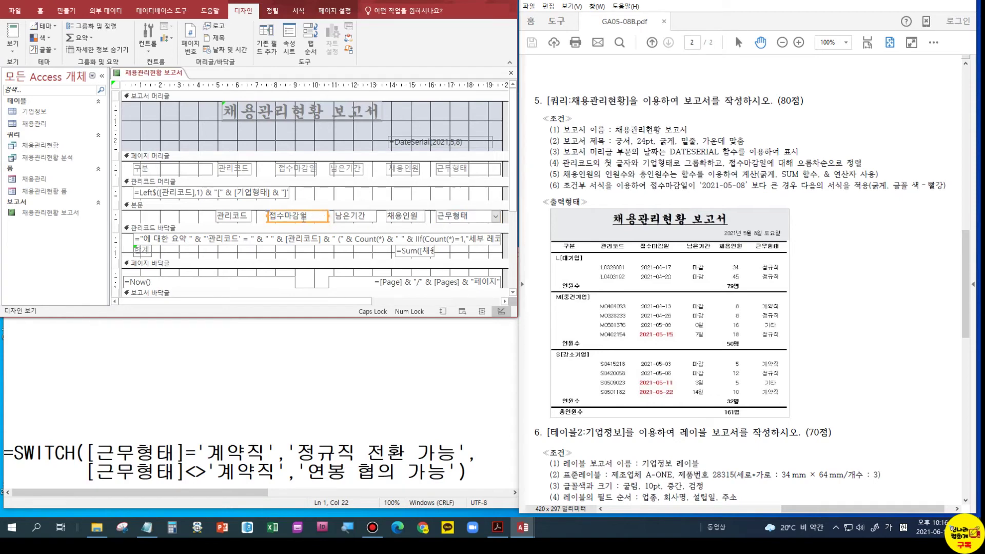
{"action": "left_click_drag", "start_coordinate": [269, 216], "coordinate": [274, 216]}
Step: Delete the record summary text box from the 관리코드 footer, and move the 합계 label and Sum box up while shortening the section
{"action": "left_click", "coordinate": [248, 240]}
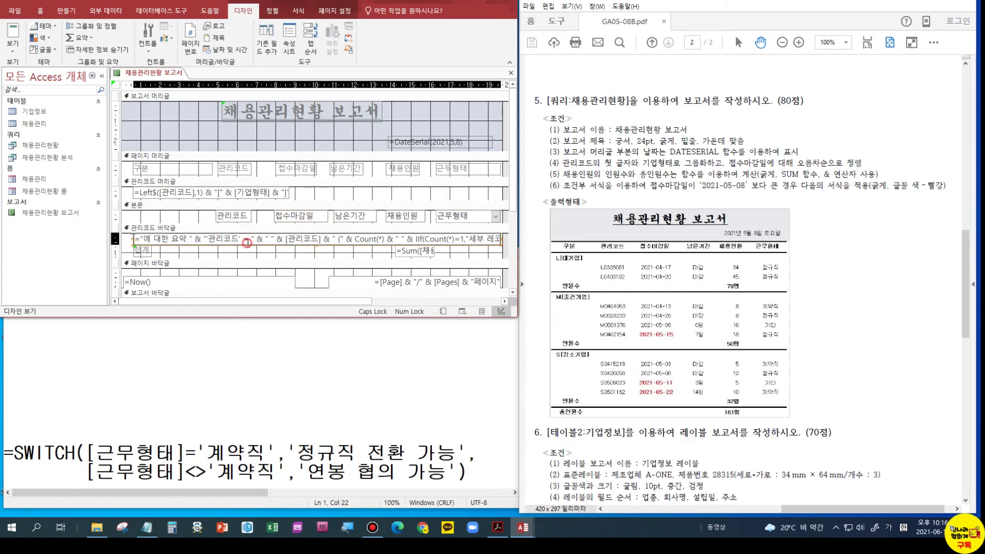
{"action": "key", "text": "Delete"}
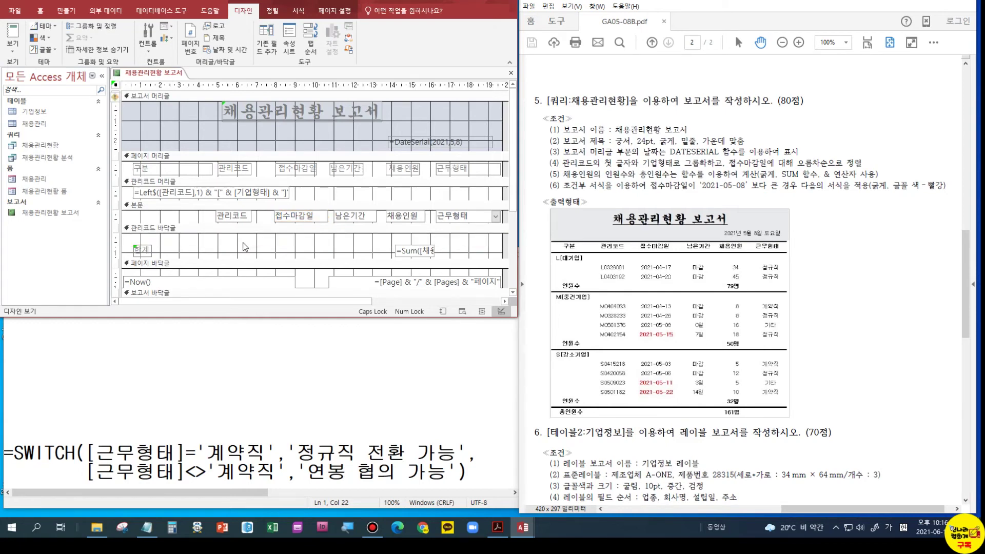
{"action": "left_click", "coordinate": [143, 250]}
{"action": "left_click", "coordinate": [415, 249], "text": "shift"}
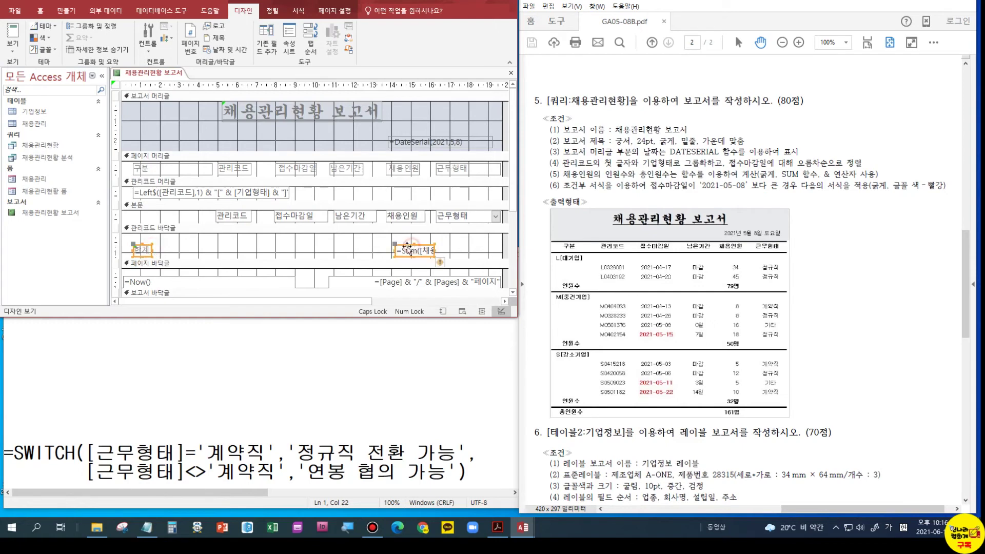
{"action": "left_click_drag", "start_coordinate": [413, 249], "coordinate": [406, 235]}
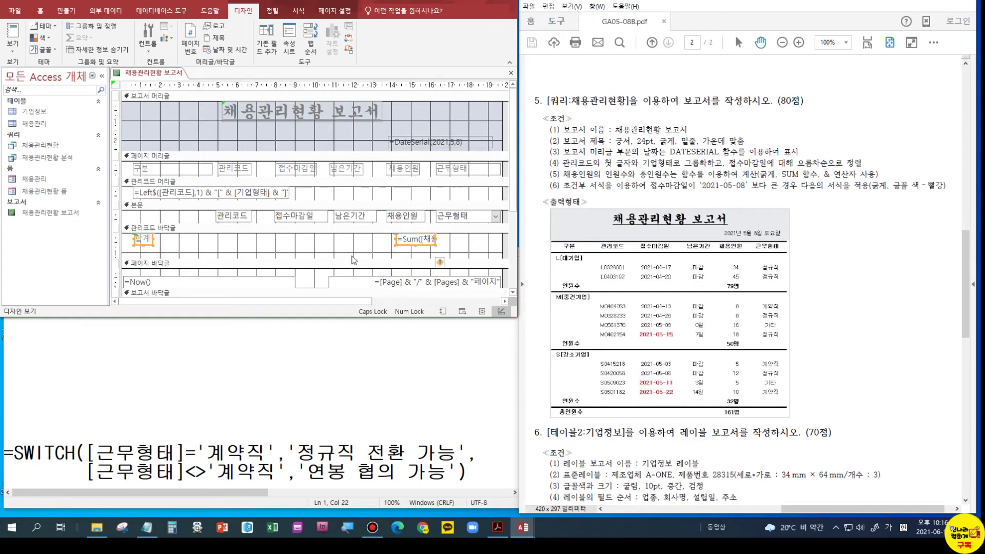
{"action": "left_click_drag", "start_coordinate": [321, 259], "coordinate": [321, 246]}
Step: Delete the page number and =Now() text boxes from the page footer and collapse the section to zero height
{"action": "left_click", "coordinate": [318, 270]}
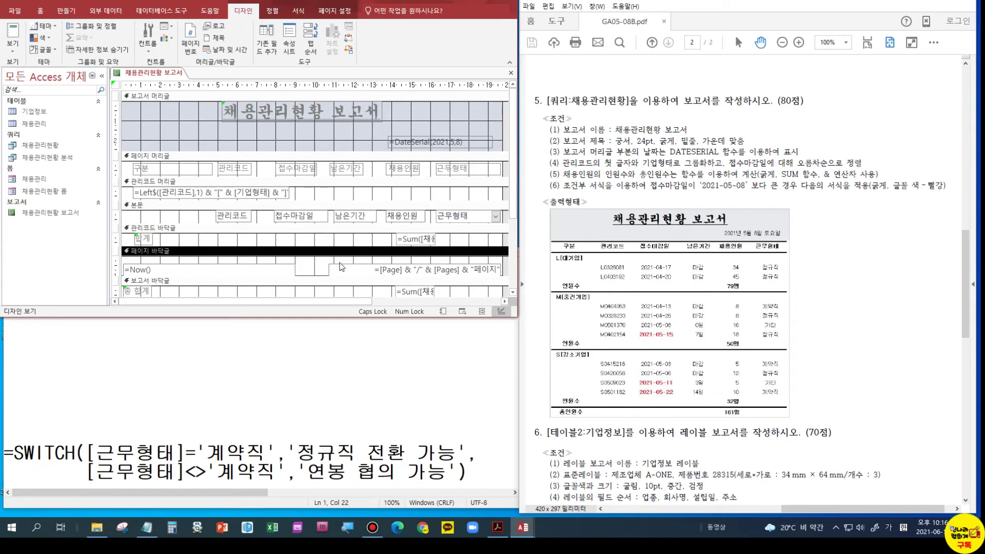
{"action": "left_click", "coordinate": [339, 264]}
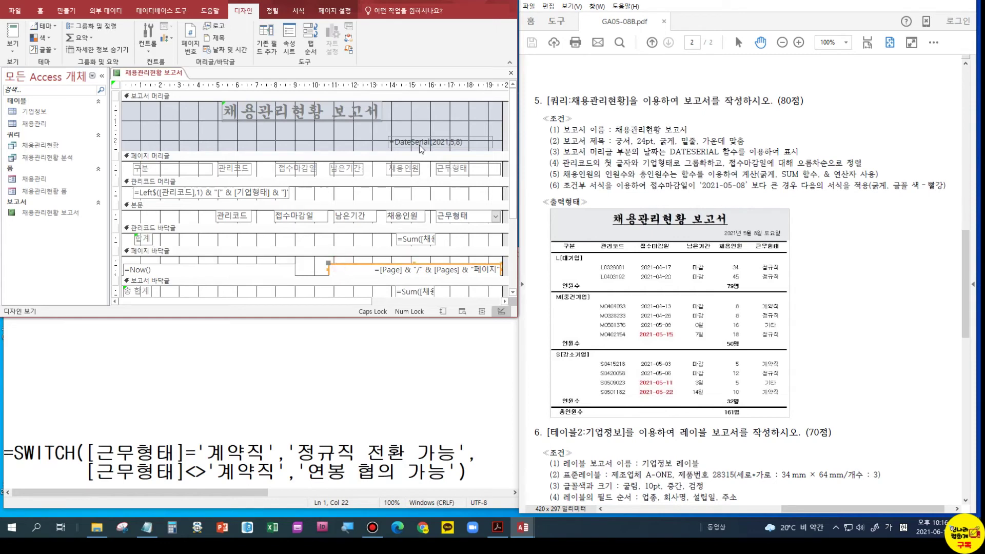
{"action": "key", "text": "Delete"}
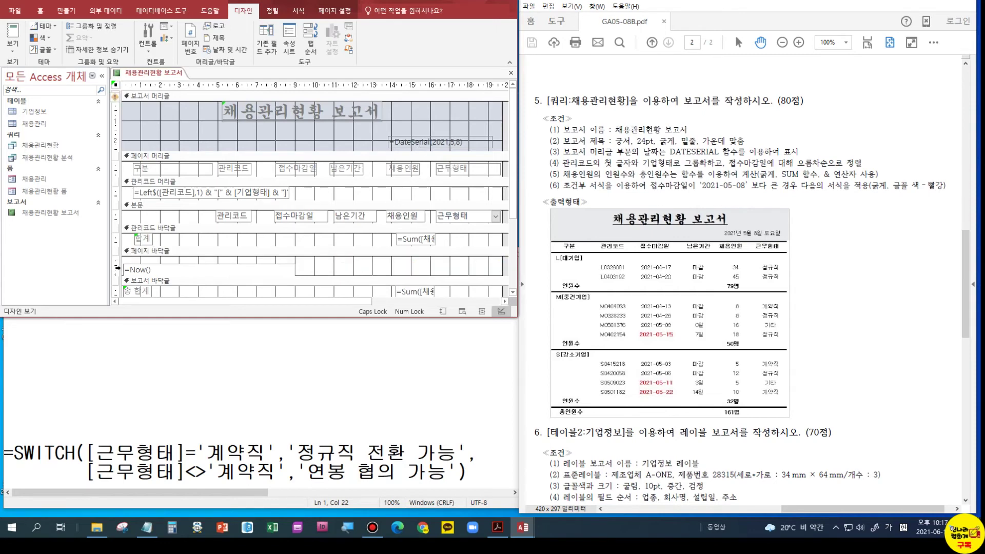
{"action": "left_click", "coordinate": [286, 267]}
{"action": "key", "text": "Delete"}
{"action": "left_click_drag", "start_coordinate": [273, 277], "coordinate": [271, 255]}
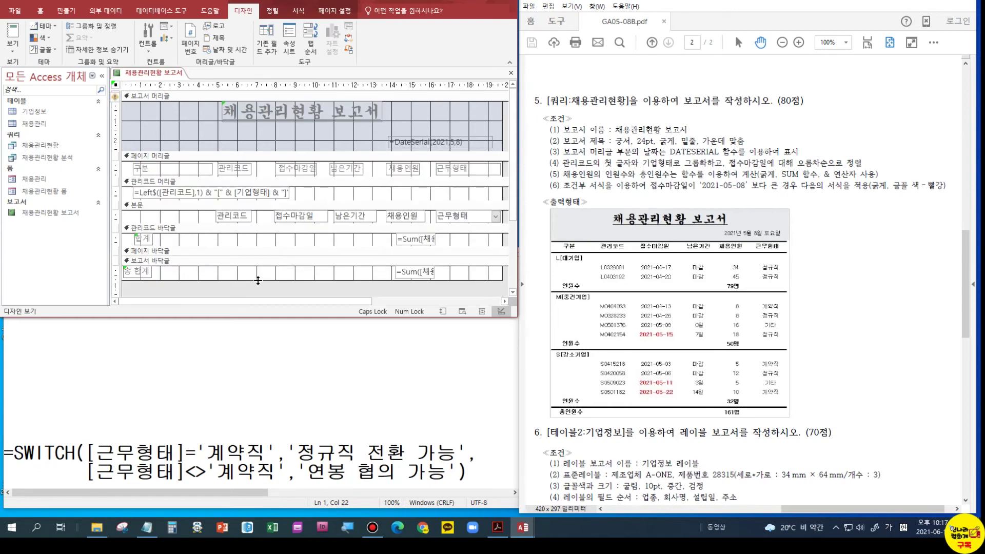
Step: Shift the report footer's 총 합계 label slightly right, and show the report in a taller Access window
{"action": "left_click", "coordinate": [152, 274]}
{"action": "left_click_drag", "start_coordinate": [157, 277], "coordinate": [164, 277]}
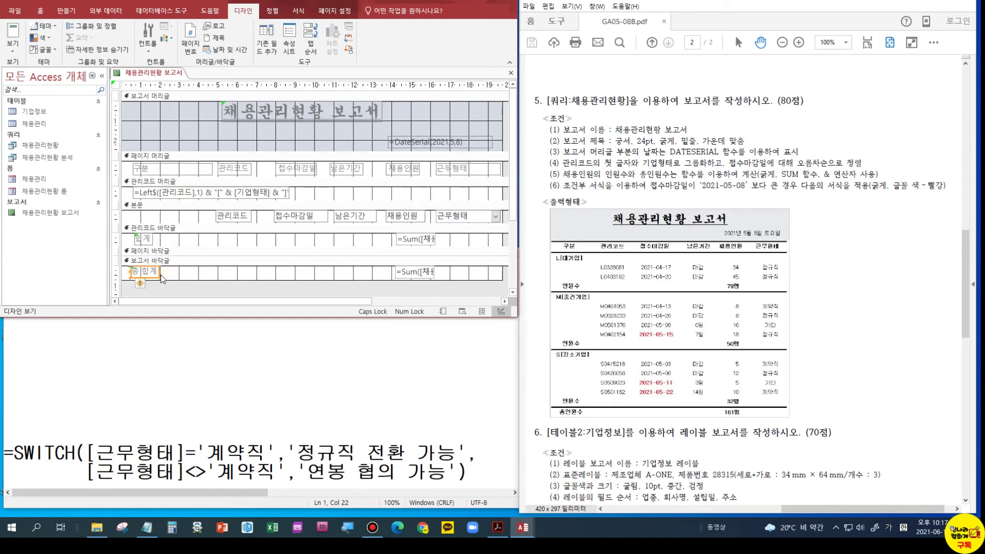
{"action": "left_click", "coordinate": [12, 32]}
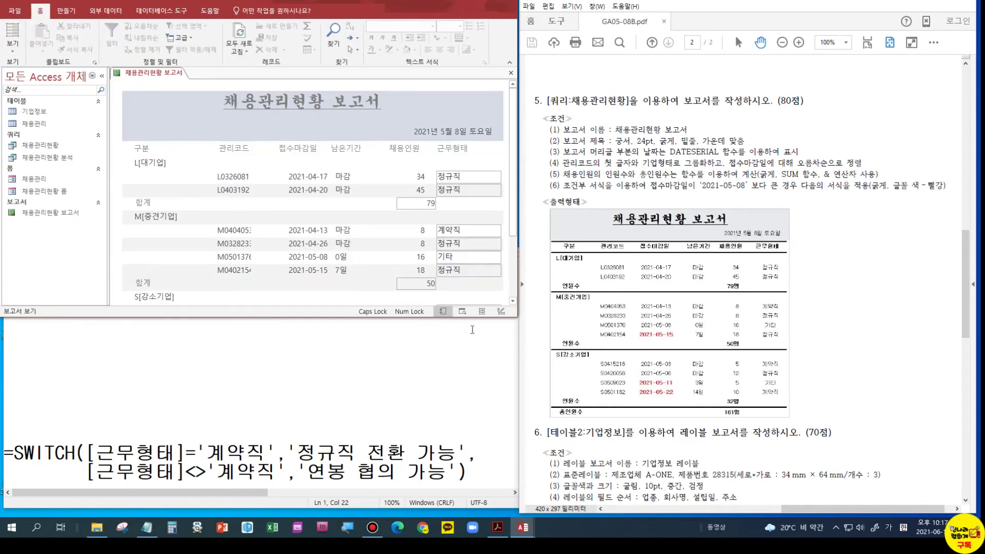
{"action": "left_click_drag", "start_coordinate": [404, 316], "coordinate": [405, 418]}
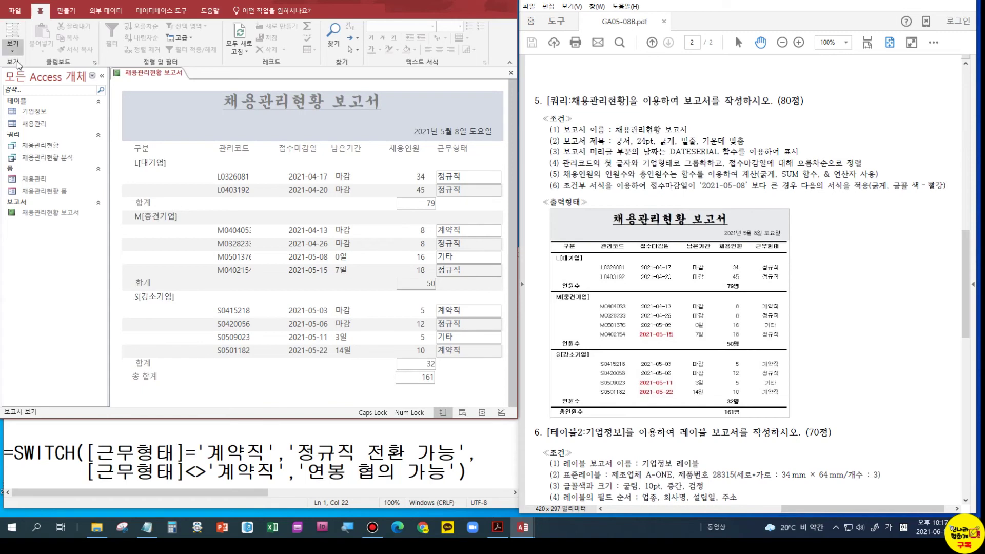
Step: In design view, set both the background style and border style of the 관리코드 footer's Sum box to 투명
{"action": "left_click", "coordinate": [12, 49]}
{"action": "left_click", "coordinate": [7, 137]}
{"action": "left_click", "coordinate": [401, 240]}
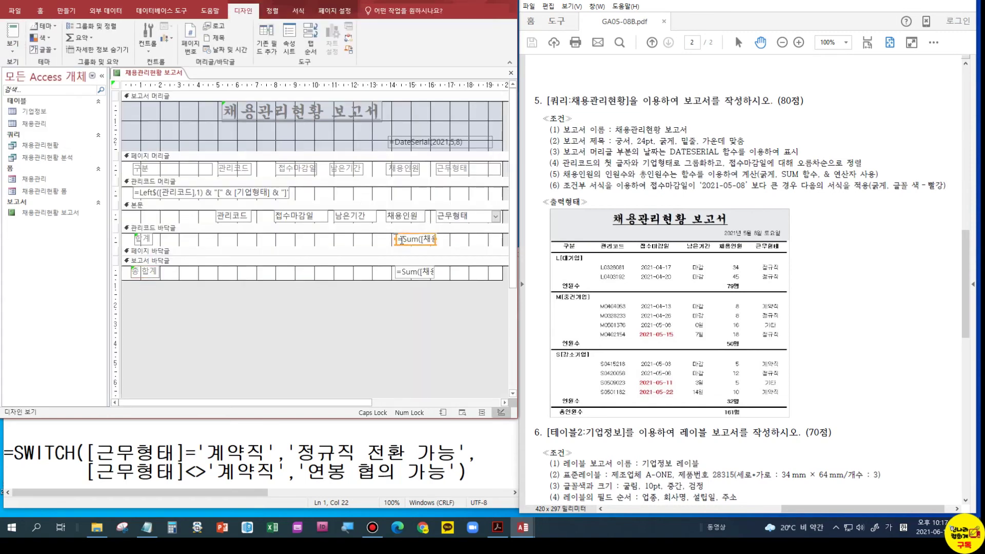
{"action": "right_click", "coordinate": [398, 240]}
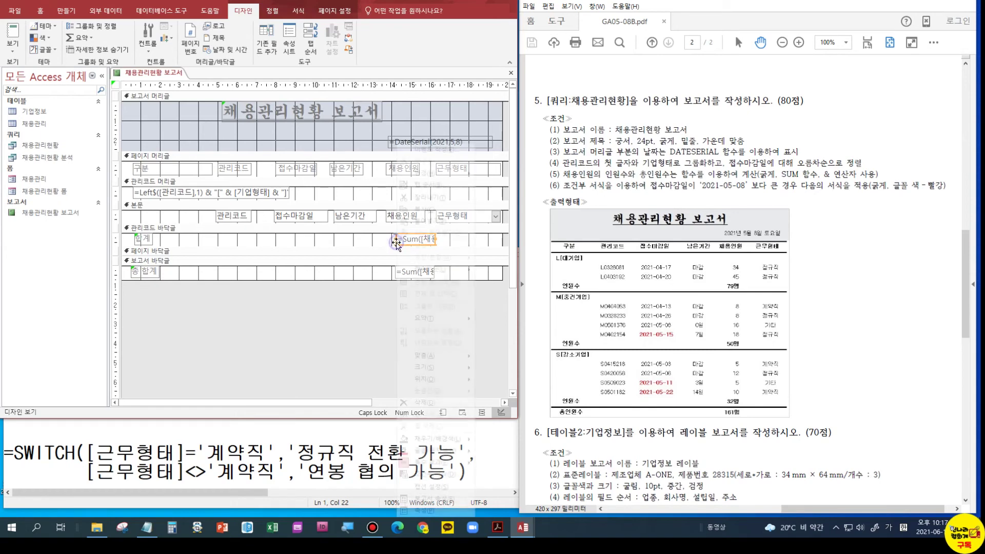
{"action": "left_click", "coordinate": [416, 510]}
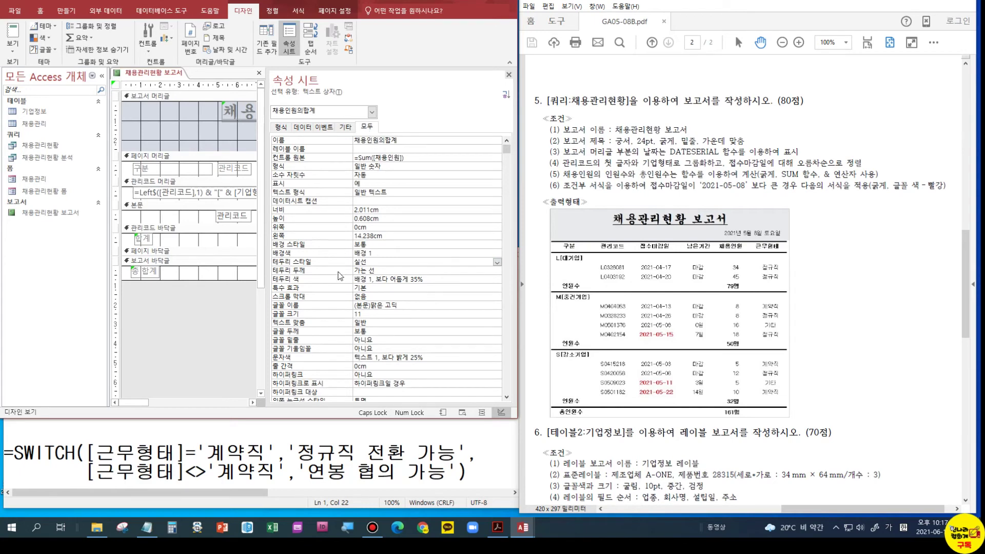
{"action": "left_click", "coordinate": [357, 244]}
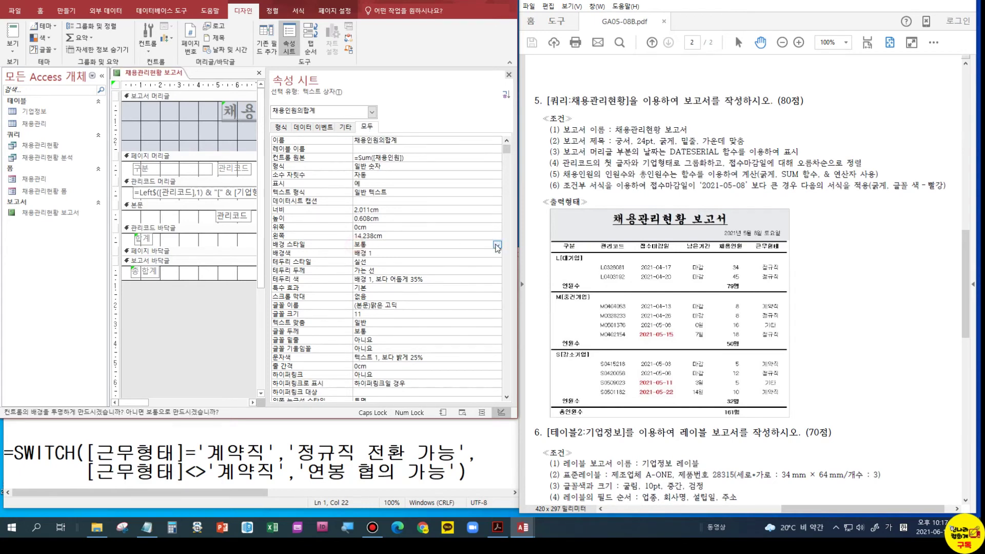
{"action": "left_click", "coordinate": [496, 245]}
{"action": "left_click", "coordinate": [445, 253]}
{"action": "left_click", "coordinate": [437, 260]}
{"action": "left_click", "coordinate": [496, 262]}
{"action": "left_click", "coordinate": [428, 270]}
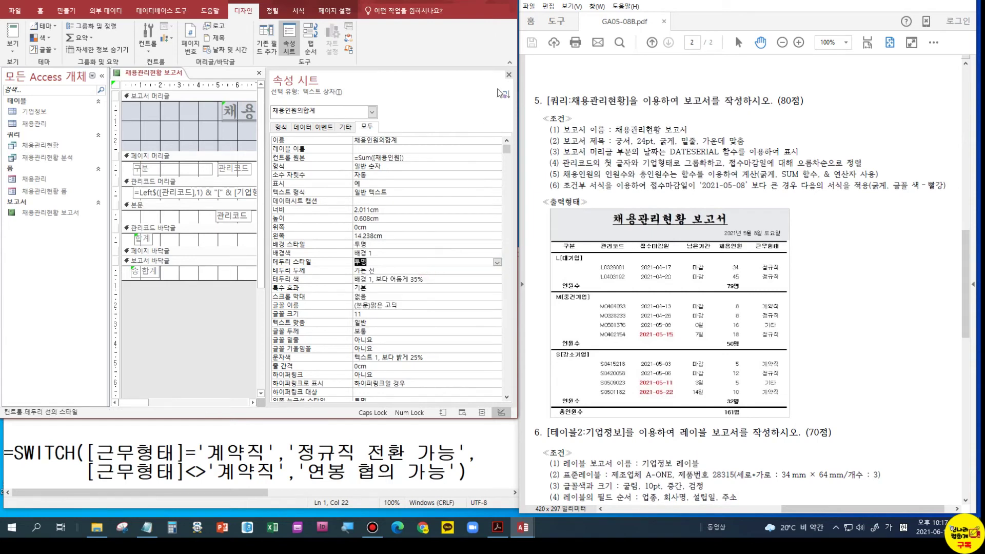
{"action": "left_click", "coordinate": [509, 75]}
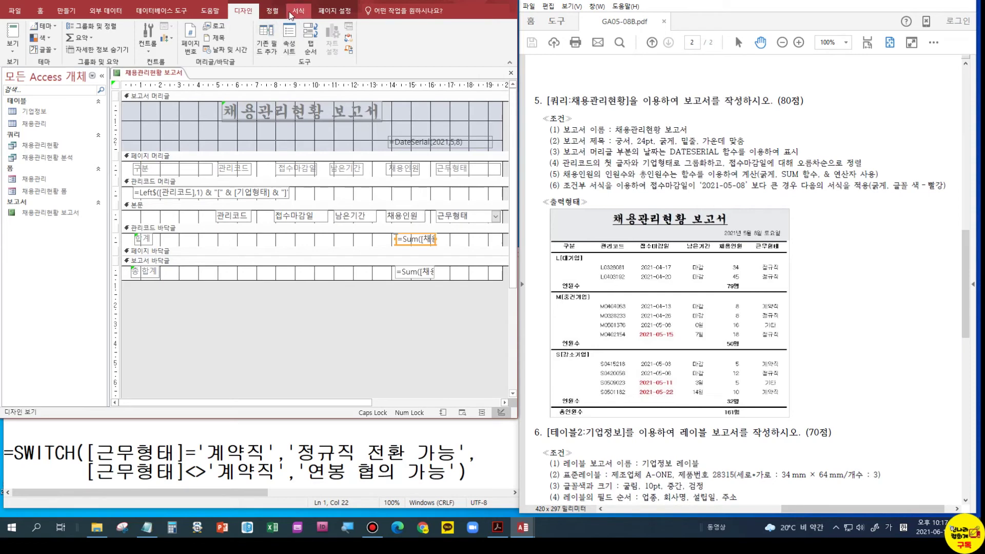
Step: Make the Sum boxes in the 관리코드 footer and the report footer bold
{"action": "left_click", "coordinate": [289, 14]}
{"action": "left_click", "coordinate": [73, 47]}
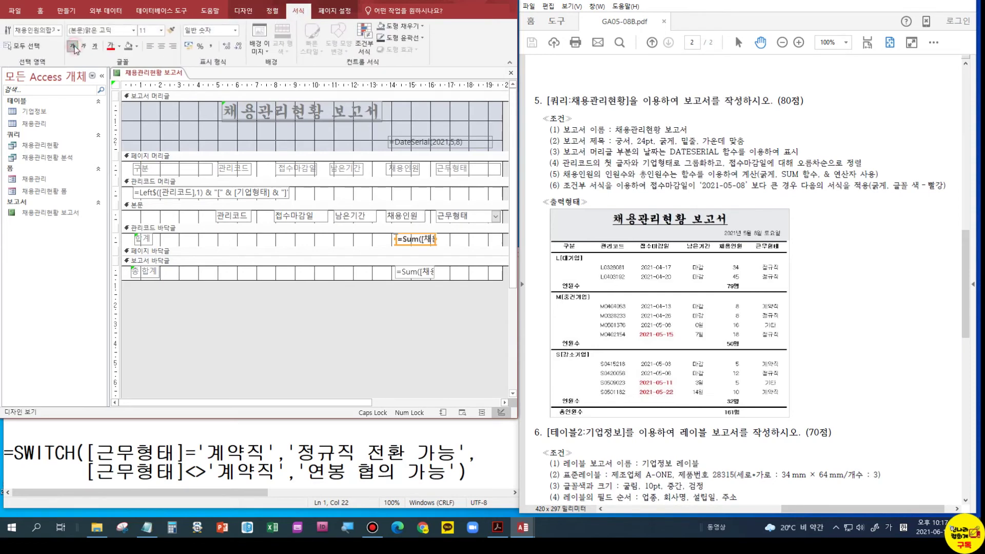
{"action": "left_click", "coordinate": [409, 273]}
{"action": "left_click", "coordinate": [73, 46]}
Step: Widen the 관리코드 footer's Sum box rightward and append & "명" to its expression
{"action": "left_click", "coordinate": [424, 239]}
{"action": "left_click_drag", "start_coordinate": [436, 238], "coordinate": [483, 239]}
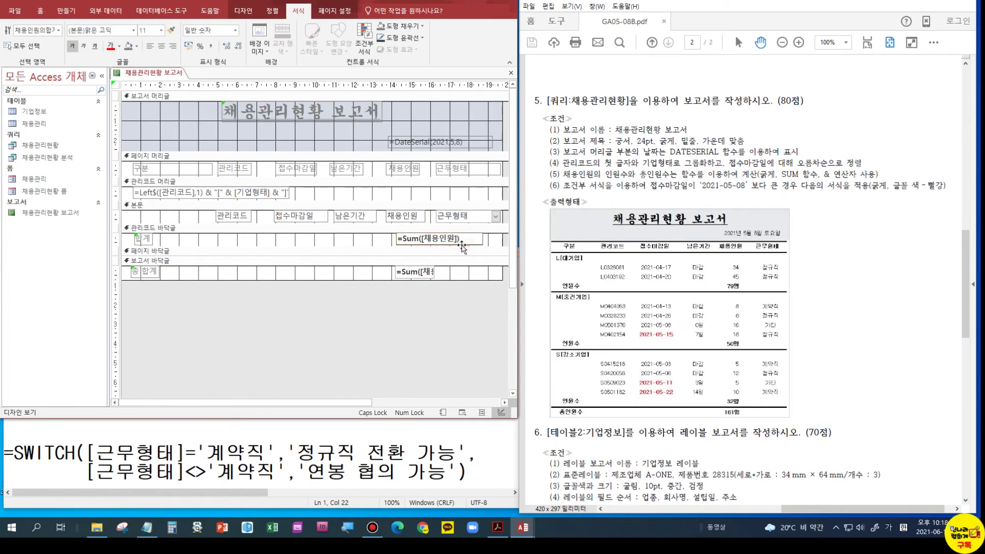
{"action": "type", "text": "&"}
{"action": "type", "text": "\"ㅁ"}
{"action": "type", "text": "\"명"}
Step: Widen the report footer's Sum box rightward and append & "명" to its expression
{"action": "left_click", "coordinate": [432, 273]}
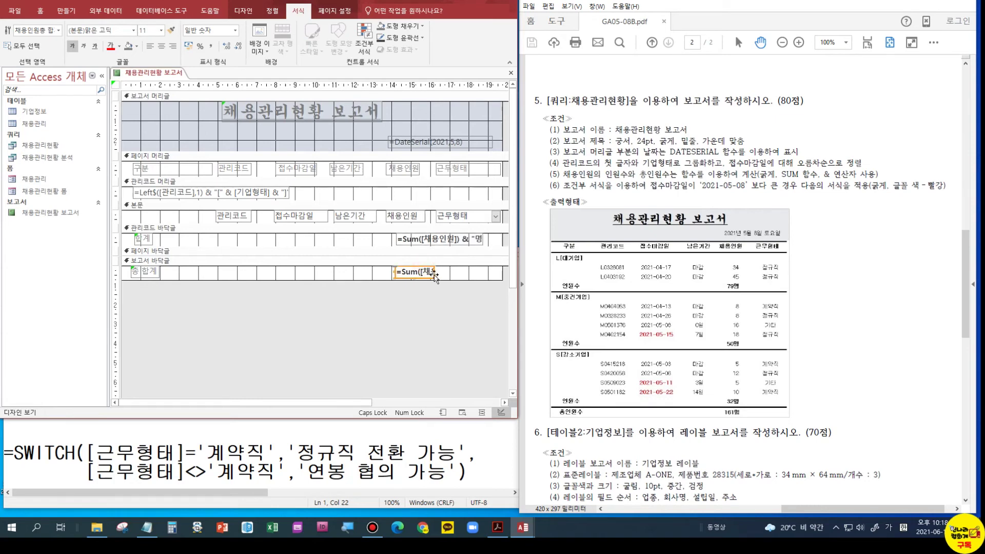
{"action": "left_click_drag", "start_coordinate": [434, 276], "coordinate": [486, 276]}
{"action": "left_click", "coordinate": [460, 270]}
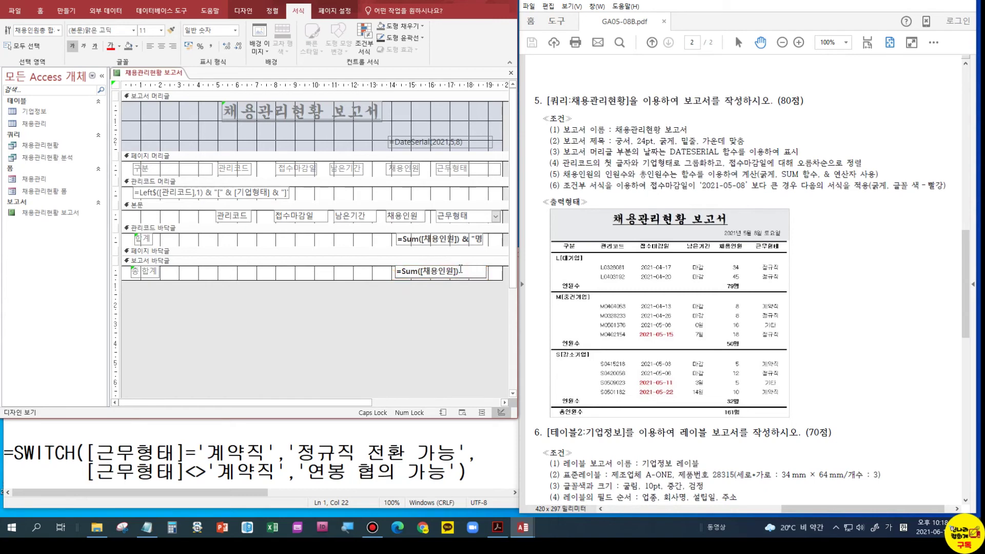
{"action": "type", "text": "&\"ㅁ"}
{"action": "type", "text": "\"명\""}
{"action": "left_click", "coordinate": [354, 250]}
Step: Make all the column heading labels in the page header bold with a black font color
{"action": "left_click", "coordinate": [187, 169]}
{"action": "left_click", "coordinate": [230, 170], "text": "shift"}
{"action": "left_click", "coordinate": [293, 171], "text": "shift"}
{"action": "left_click", "coordinate": [346, 170], "text": "shift"}
{"action": "left_click", "coordinate": [448, 169], "text": "shift"}
{"action": "key", "text": "ctrl+b"}
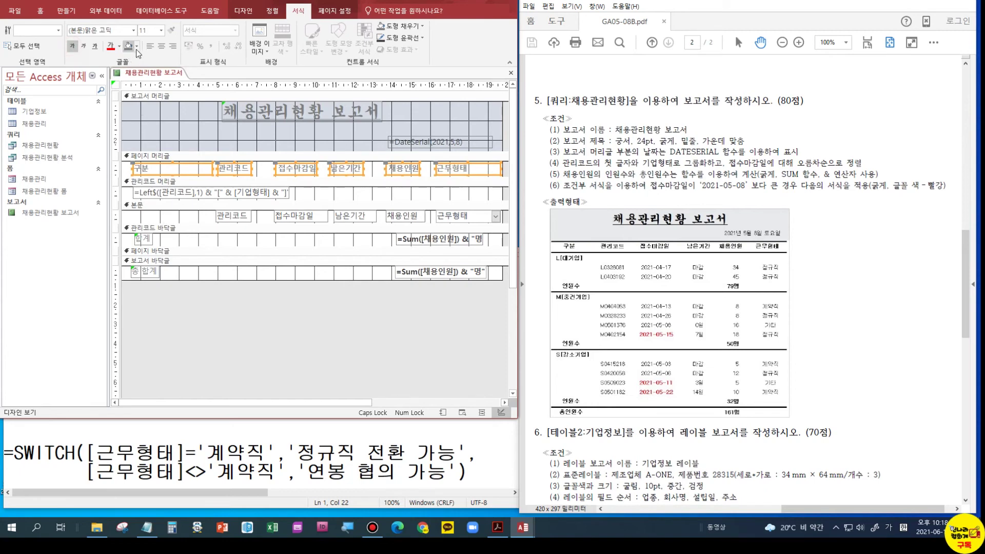
{"action": "left_click", "coordinate": [121, 53]}
{"action": "left_click", "coordinate": [117, 66]}
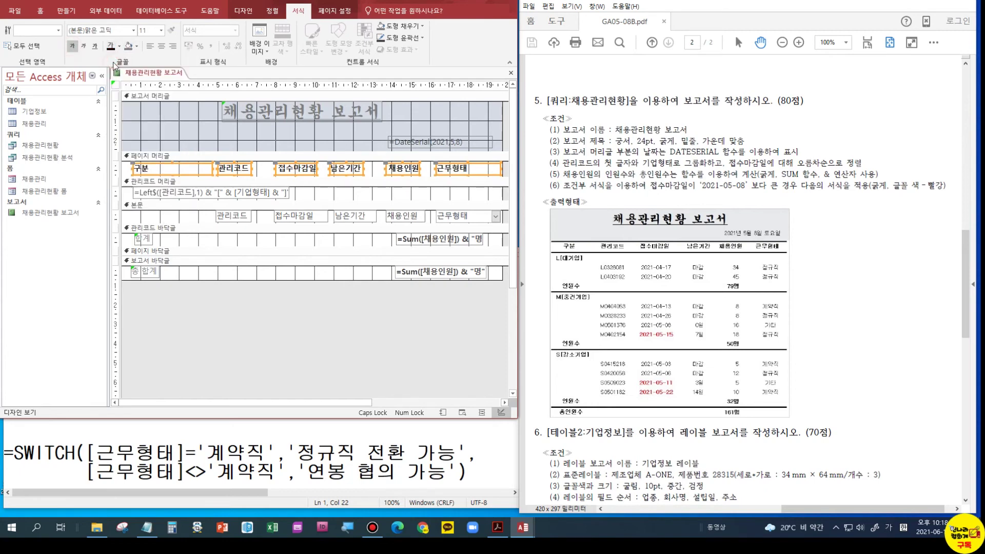
Step: Make the 관리코드 header's expression box and the footers' 합계 and 총 합계 labels bold and black
{"action": "left_click", "coordinate": [155, 193]}
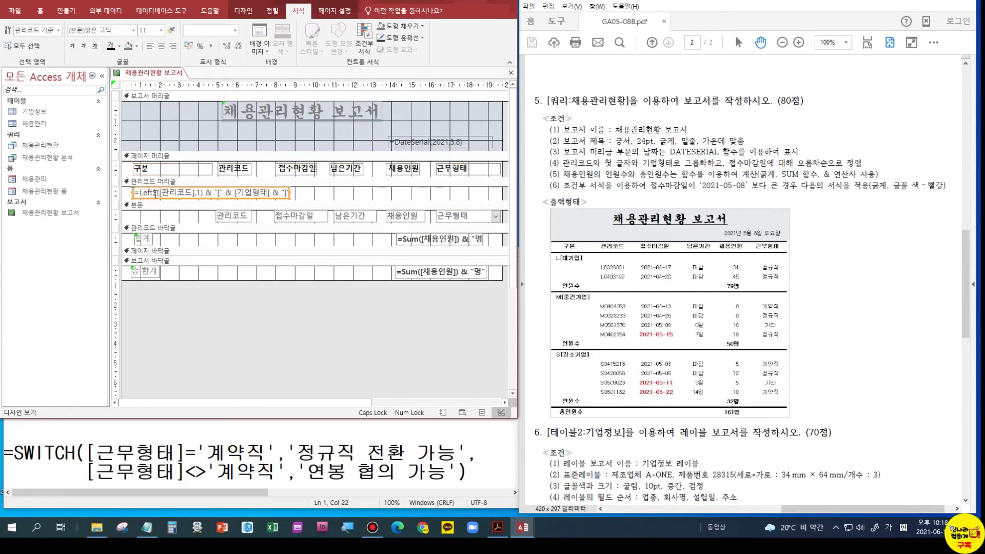
{"action": "left_click", "coordinate": [72, 46]}
{"action": "left_click", "coordinate": [146, 272]}
{"action": "left_click", "coordinate": [146, 243], "text": "shift"}
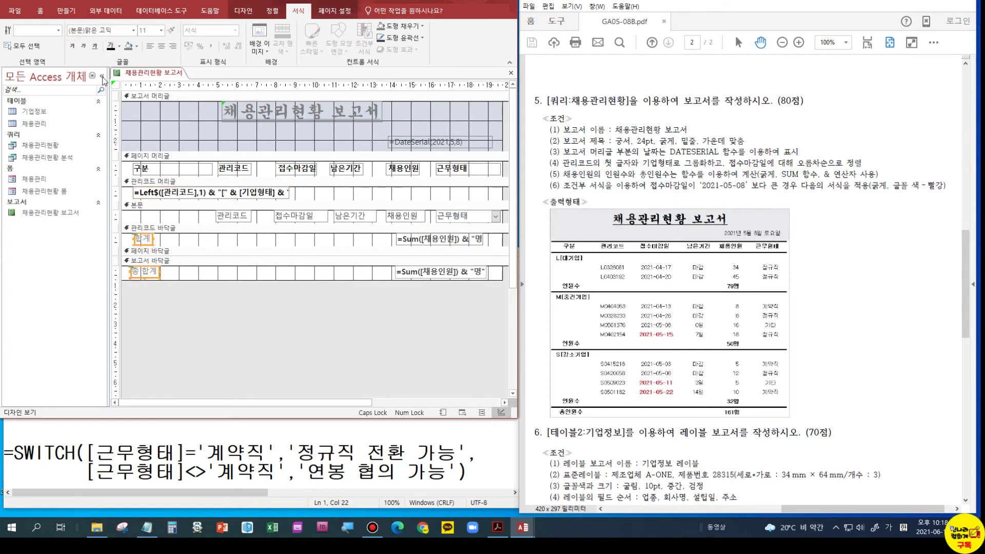
{"action": "left_click", "coordinate": [76, 46]}
{"action": "left_click", "coordinate": [77, 46]}
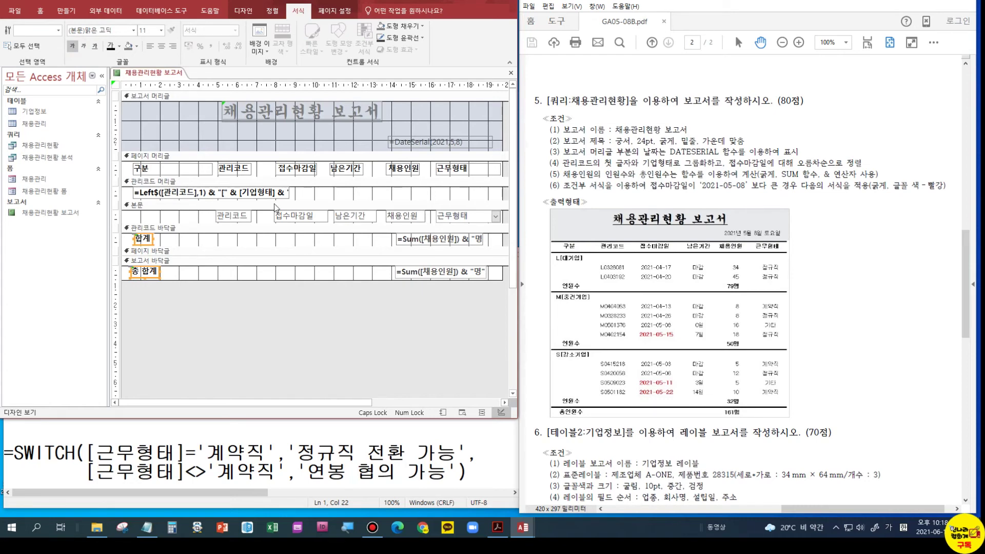
Step: Try drawing a line across the bottom of the 관리코드 footer, checking it in report view
{"action": "left_click", "coordinate": [254, 13]}
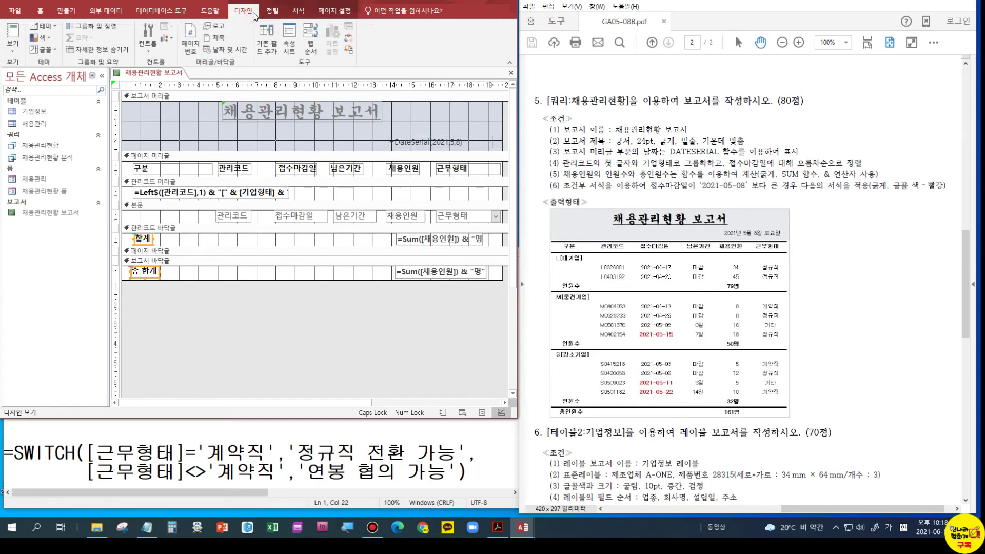
{"action": "left_click", "coordinate": [144, 49]}
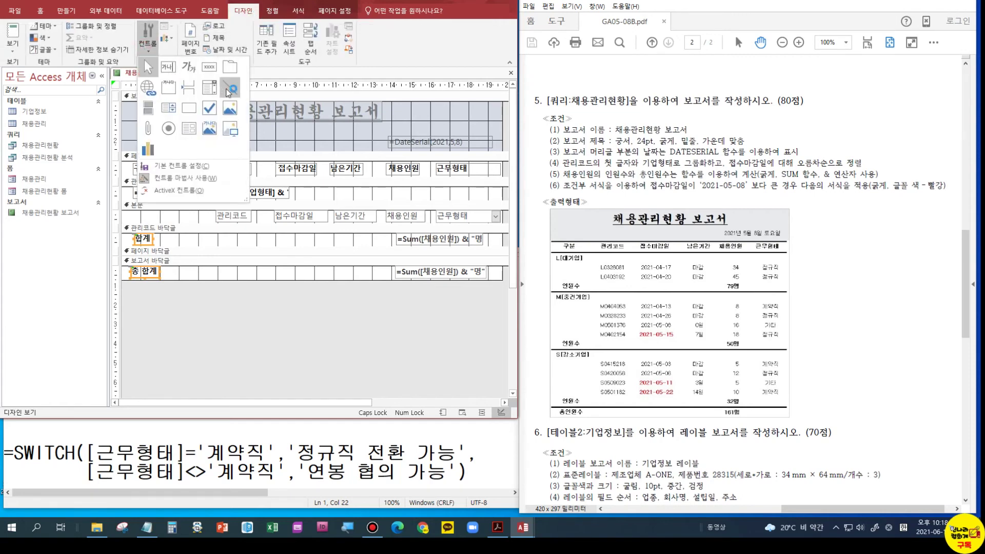
{"action": "left_click", "coordinate": [229, 90]}
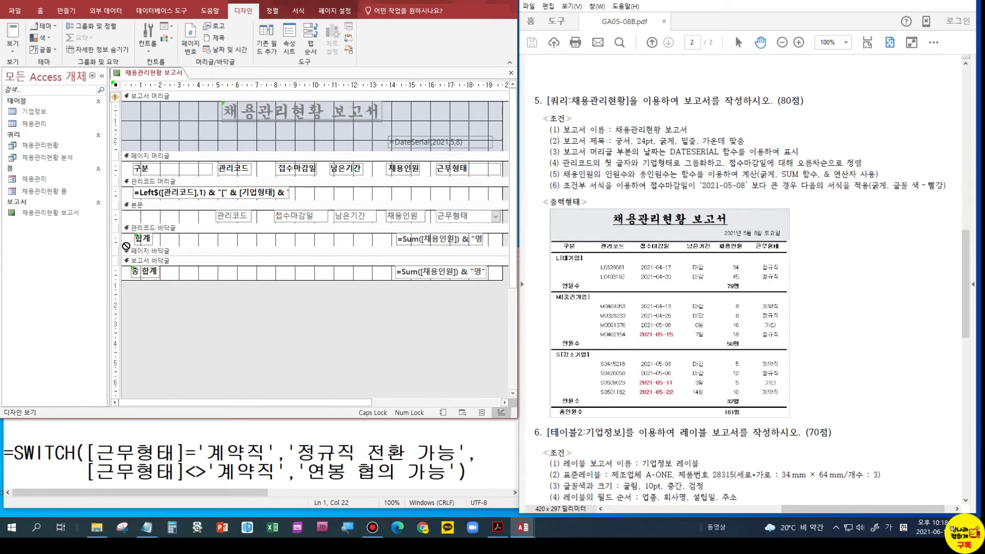
{"action": "left_click_drag", "start_coordinate": [127, 246], "coordinate": [502, 243]}
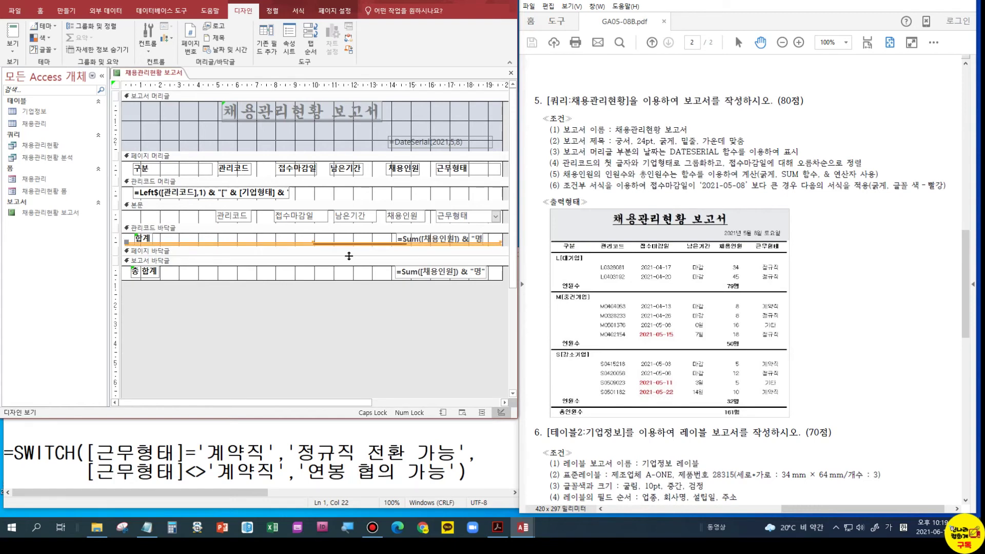
{"action": "left_click", "coordinate": [12, 54]}
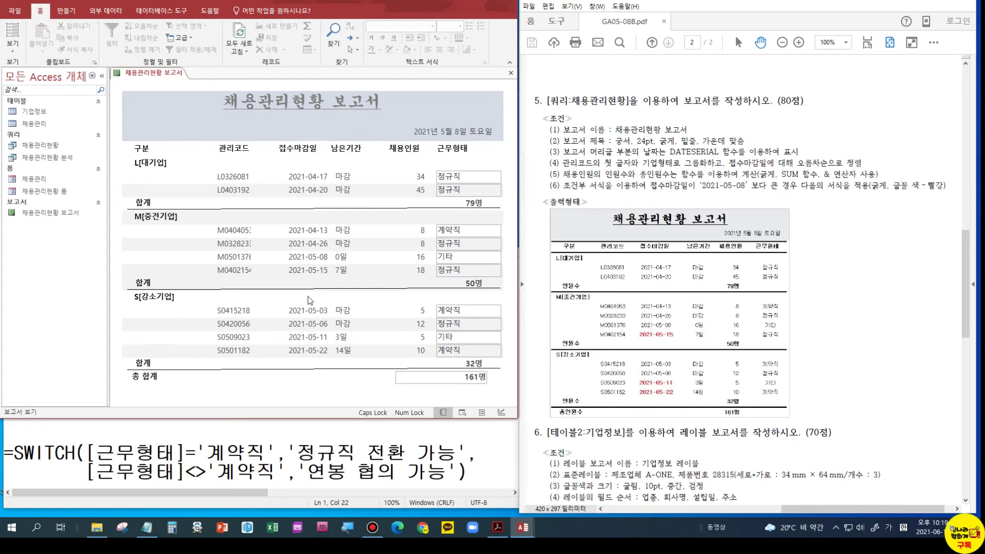
{"action": "left_click", "coordinate": [12, 52]}
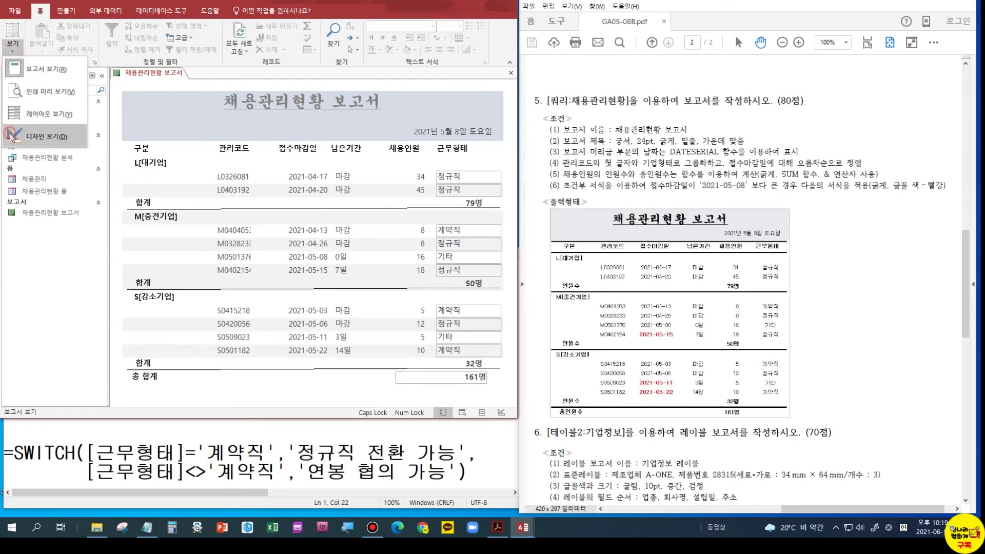
{"action": "left_click", "coordinate": [31, 135]}
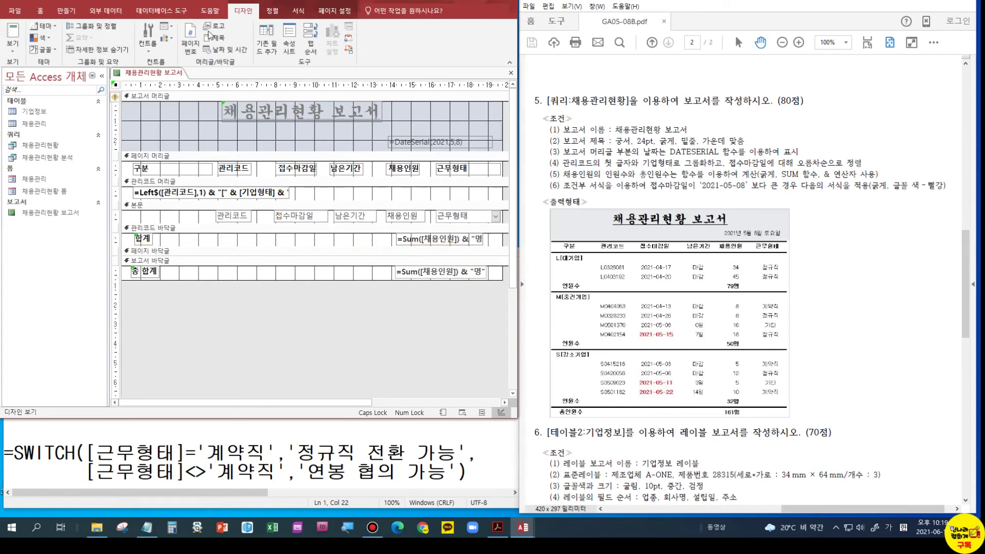
Step: Draw a straight horizontal line across the full width of the 관리코드 footer's bottom edge and show the report
{"action": "left_click", "coordinate": [151, 44]}
{"action": "left_click", "coordinate": [144, 60]}
{"action": "left_click_drag", "start_coordinate": [126, 246], "coordinate": [502, 246]}
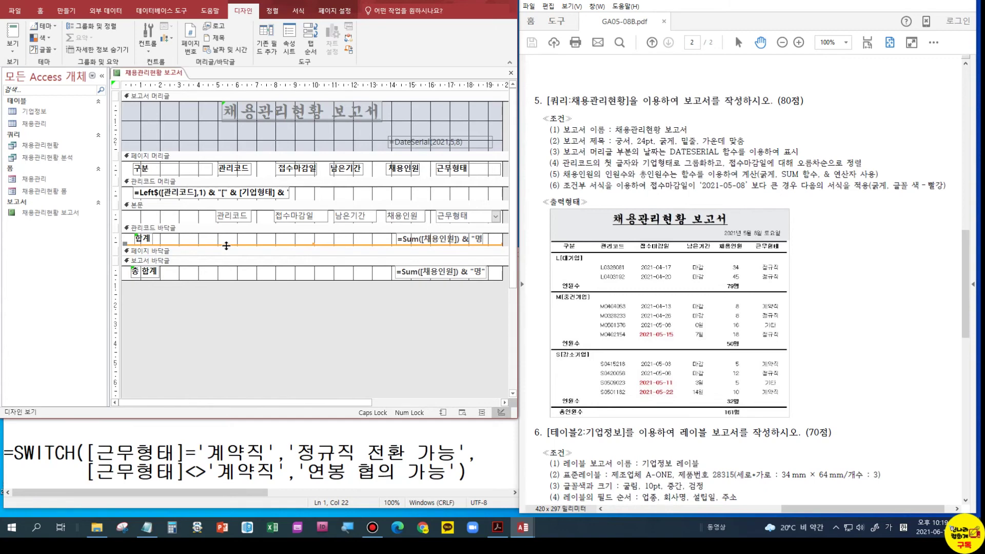
{"action": "left_click", "coordinate": [12, 32]}
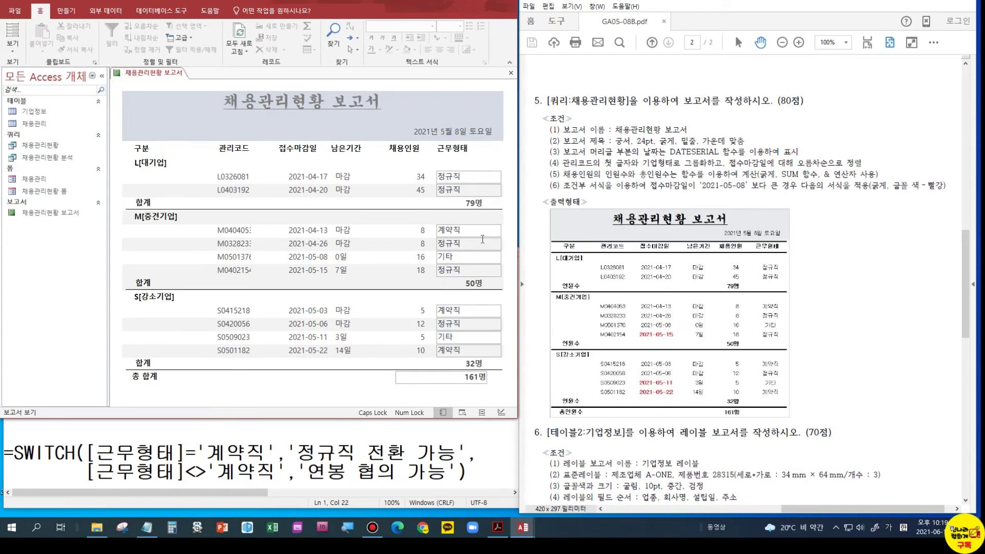
Step: Back in design view, move both footer Sum boxes left together toward the 채용인원 column
{"action": "left_click", "coordinate": [13, 49]}
{"action": "left_click", "coordinate": [31, 141]}
{"action": "left_click", "coordinate": [472, 271]}
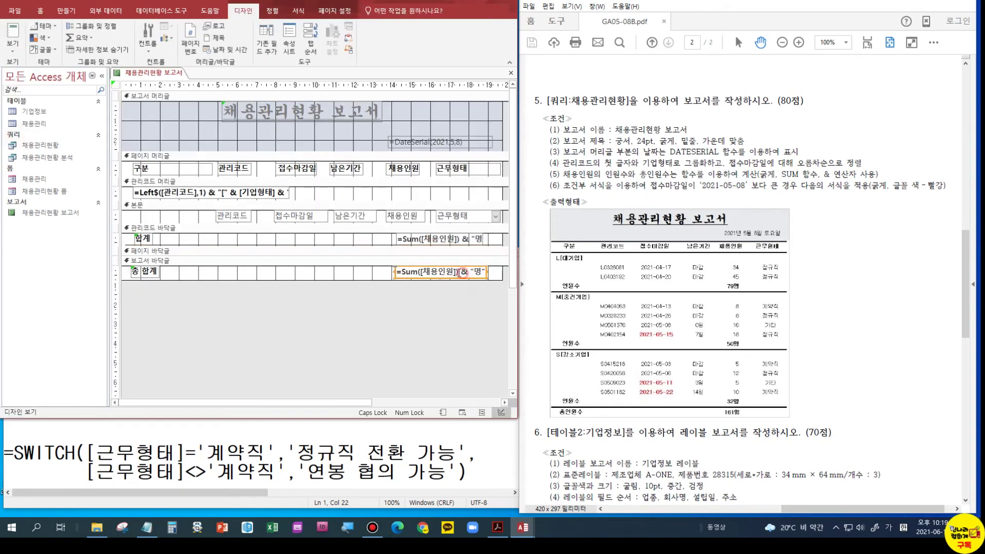
{"action": "left_click", "coordinate": [418, 241], "text": "shift"}
{"action": "left_click_drag", "start_coordinate": [396, 242], "coordinate": [359, 243]}
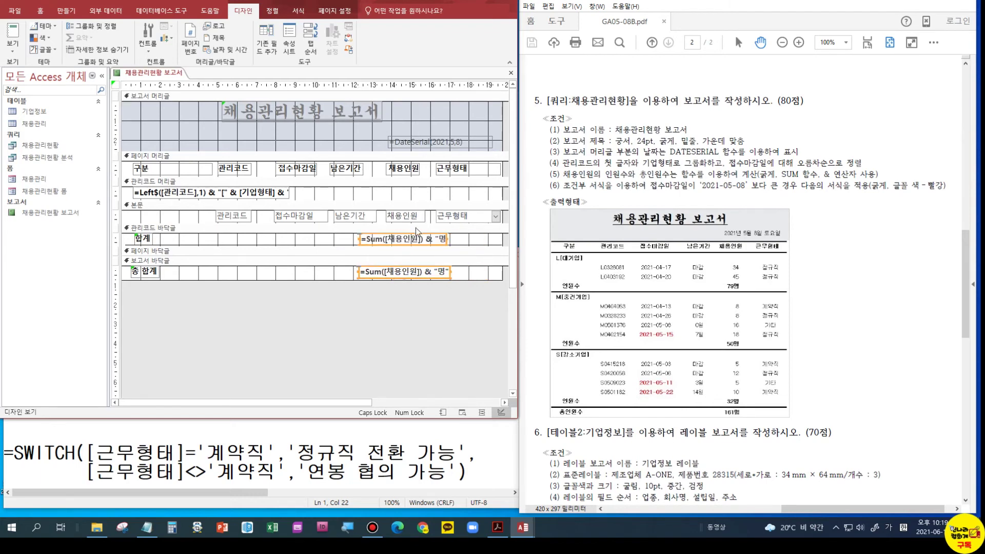
Step: Set the background style and border style of the detail section's 근무형태 combo box to 투명, and show the report
{"action": "left_click", "coordinate": [479, 220]}
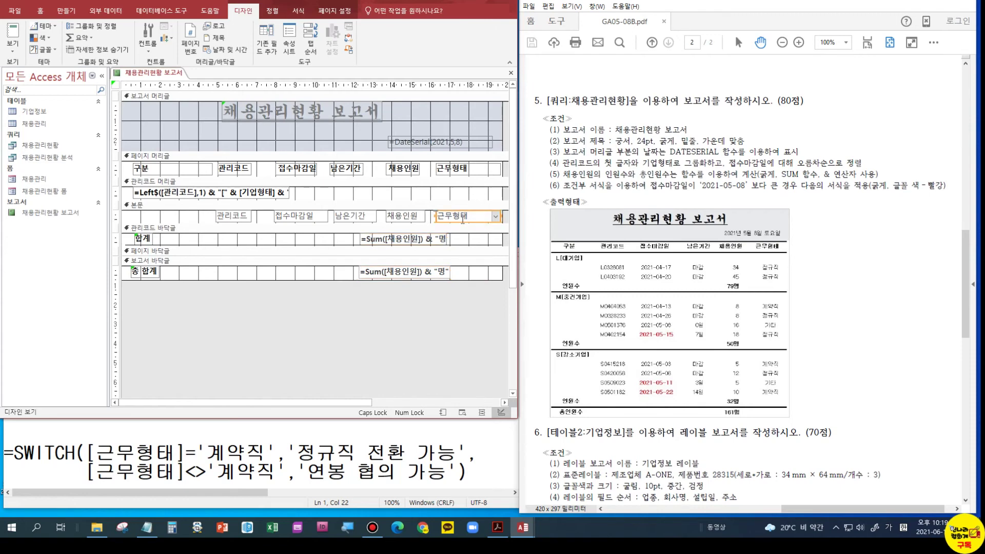
{"action": "right_click", "coordinate": [461, 219]}
{"action": "left_click", "coordinate": [513, 508]}
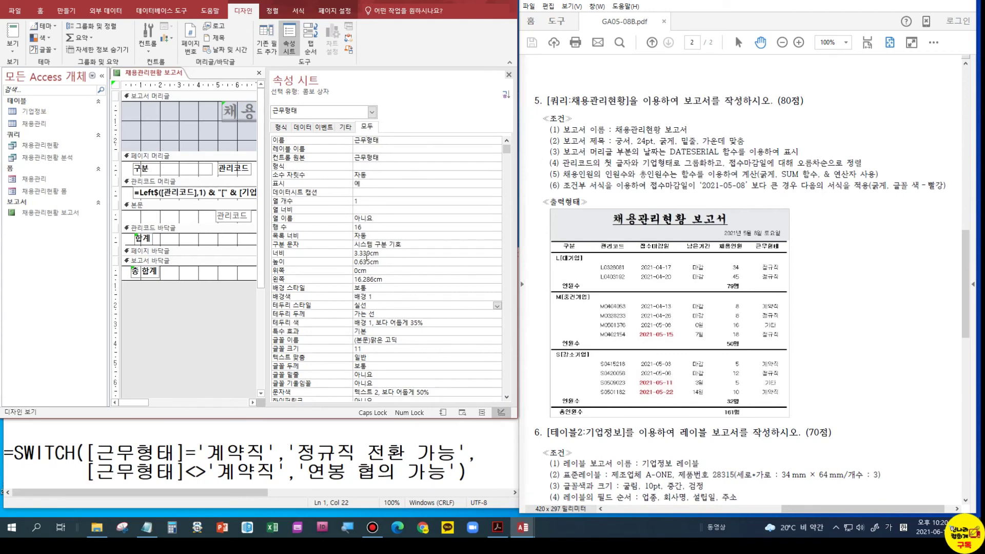
{"action": "left_click", "coordinate": [382, 288]}
{"action": "left_click", "coordinate": [497, 287]}
{"action": "left_click", "coordinate": [439, 296]}
{"action": "left_click", "coordinate": [382, 305]}
{"action": "left_click", "coordinate": [497, 306]}
{"action": "left_click", "coordinate": [425, 313]}
{"action": "left_click", "coordinate": [508, 75]}
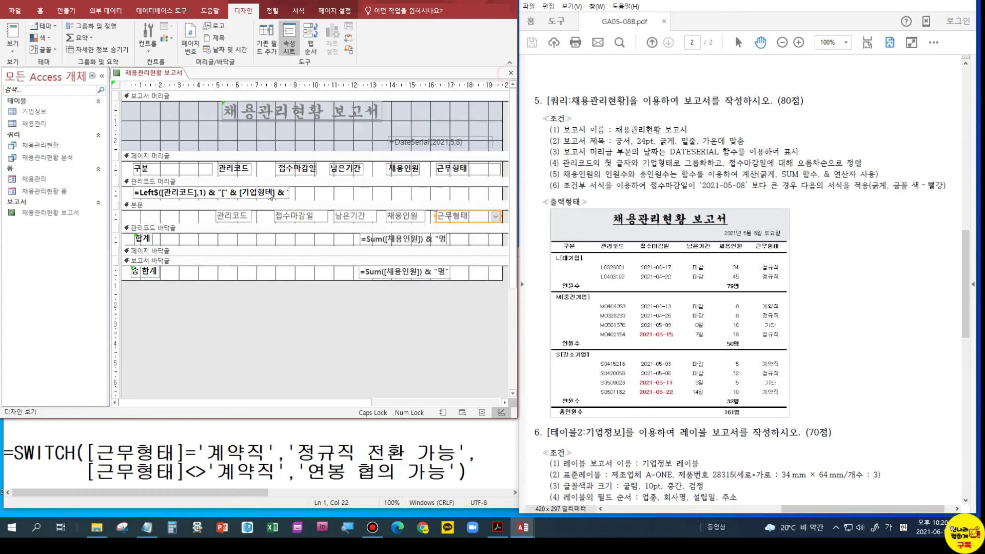
{"action": "left_click", "coordinate": [345, 182]}
{"action": "left_click", "coordinate": [11, 45]}
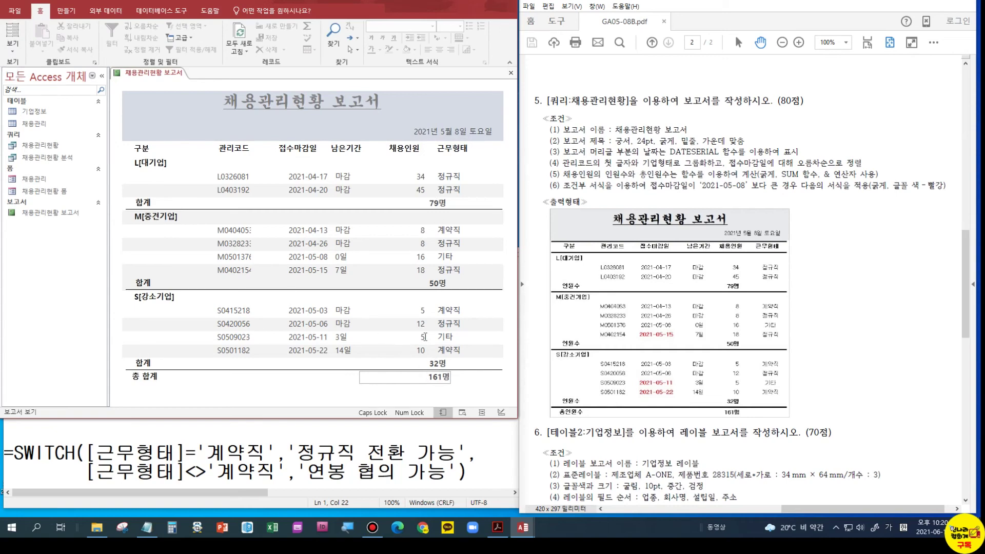
Step: In design view, narrow both footer Sum boxes from their right edges to line up with the 채용인원 column
{"action": "left_click", "coordinate": [12, 51]}
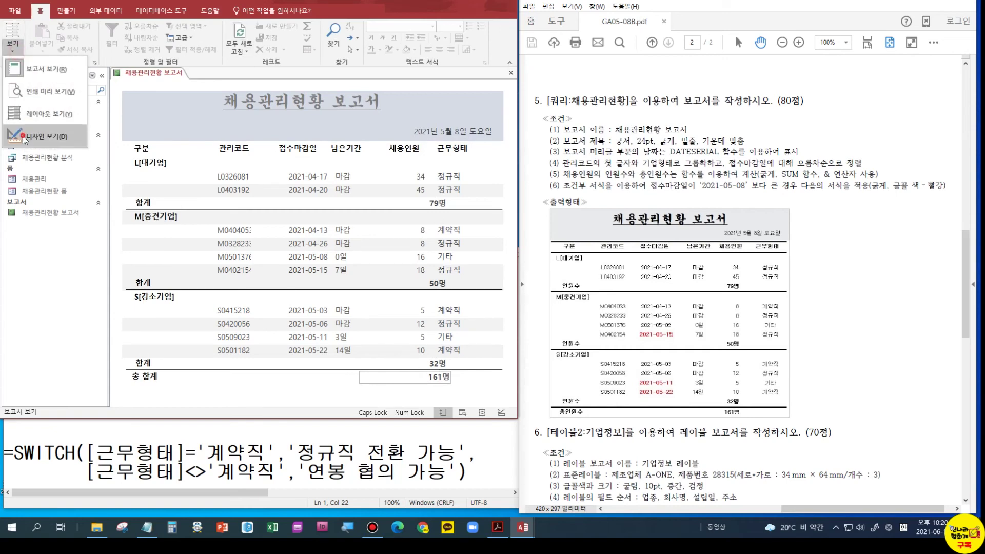
{"action": "left_click", "coordinate": [24, 137]}
{"action": "left_click", "coordinate": [427, 239]}
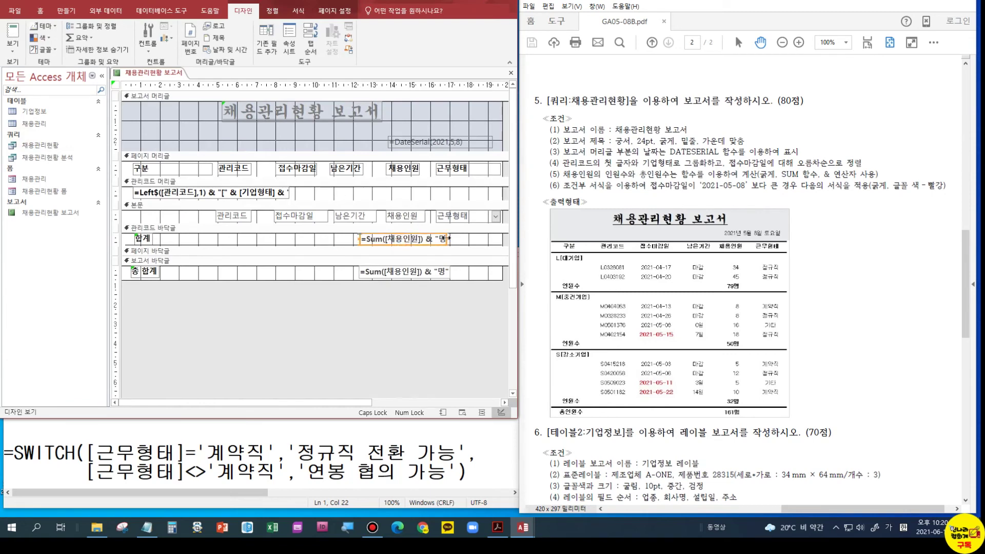
{"action": "left_click_drag", "start_coordinate": [448, 239], "coordinate": [419, 239]}
{"action": "left_click", "coordinate": [436, 272]}
{"action": "left_click_drag", "start_coordinate": [450, 272], "coordinate": [416, 273]}
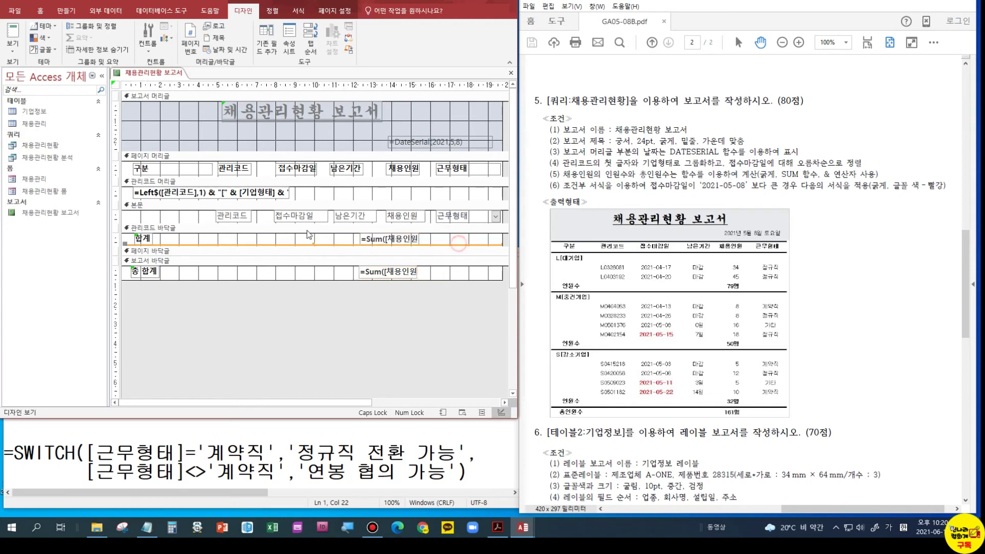
{"action": "left_click", "coordinate": [244, 244]}
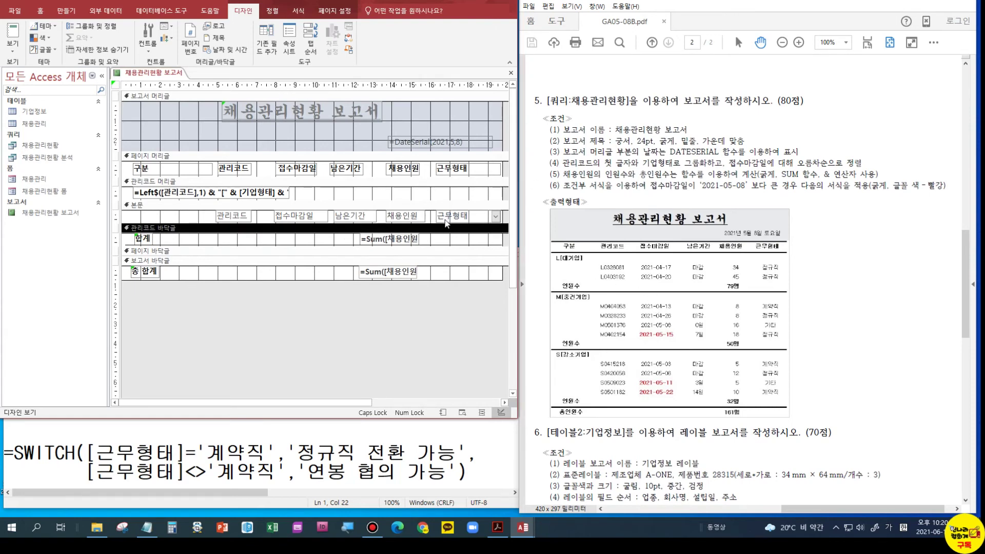
Step: Create a new conditional formatting rule on the detail section's 접수마감일 field for values greater than 2021-05-08
{"action": "left_click", "coordinate": [302, 214]}
{"action": "key", "text": "ctrl"}
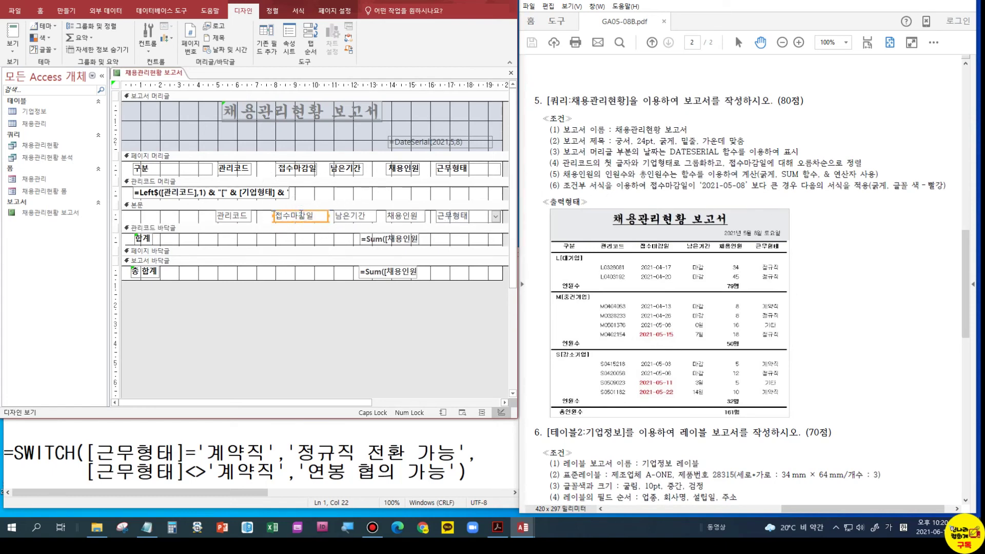
{"action": "left_click", "coordinate": [298, 11]}
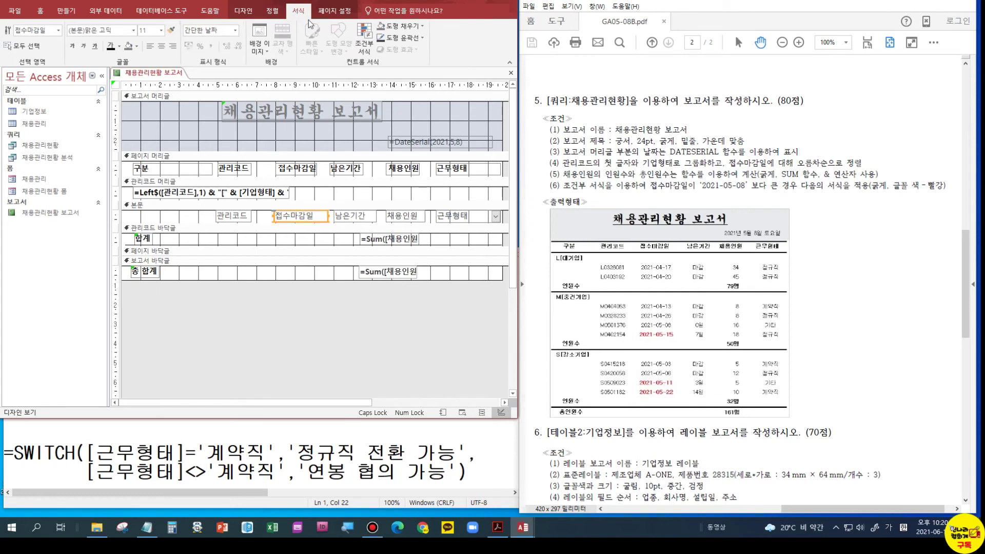
{"action": "left_click", "coordinate": [364, 37]}
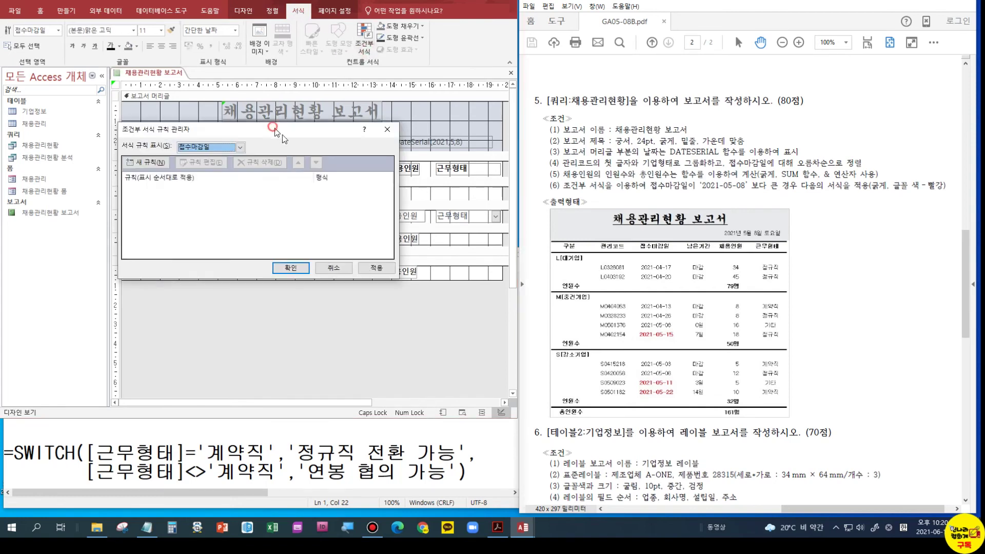
{"action": "left_click_drag", "start_coordinate": [275, 130], "coordinate": [447, 203]}
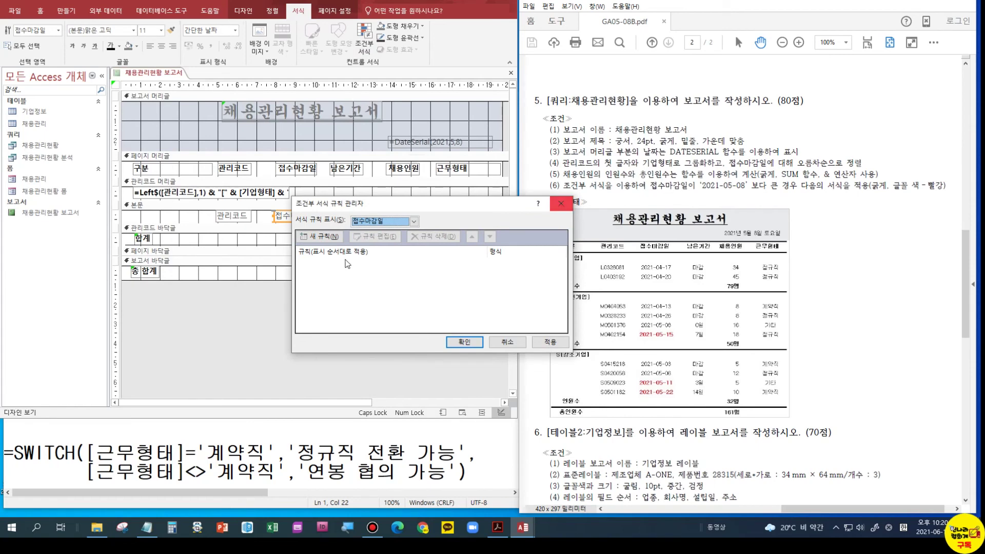
{"action": "left_click", "coordinate": [323, 237]}
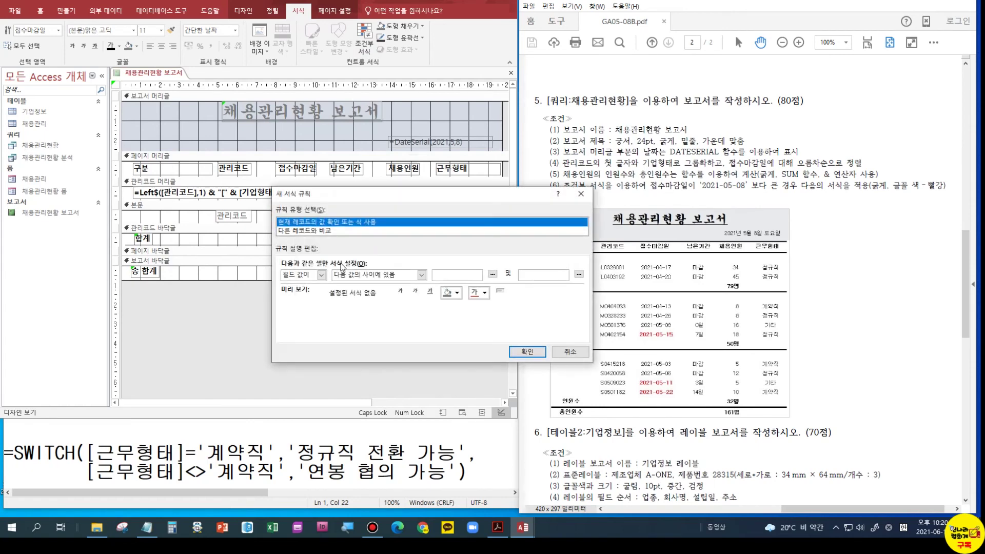
{"action": "left_click_drag", "start_coordinate": [345, 194], "coordinate": [342, 239]}
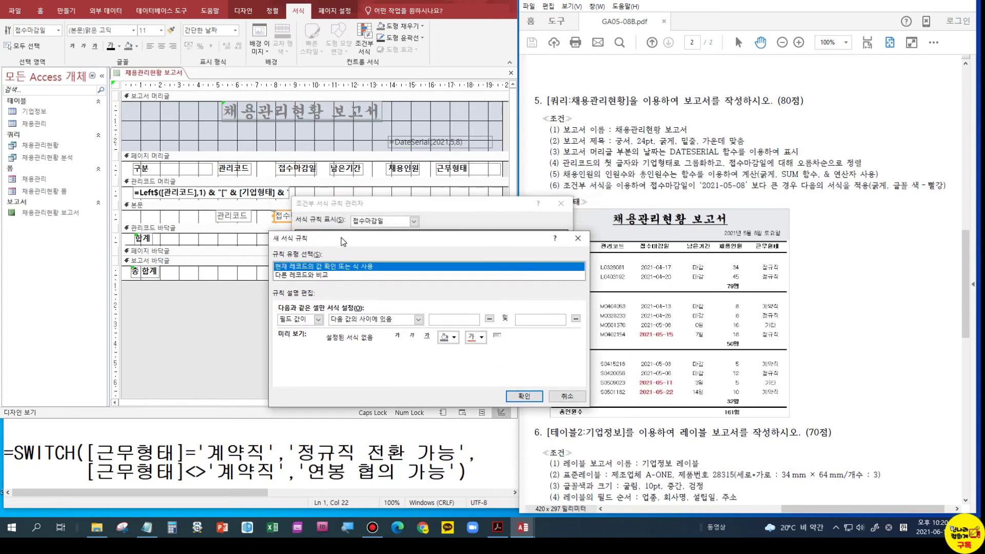
{"action": "left_click", "coordinate": [355, 320]}
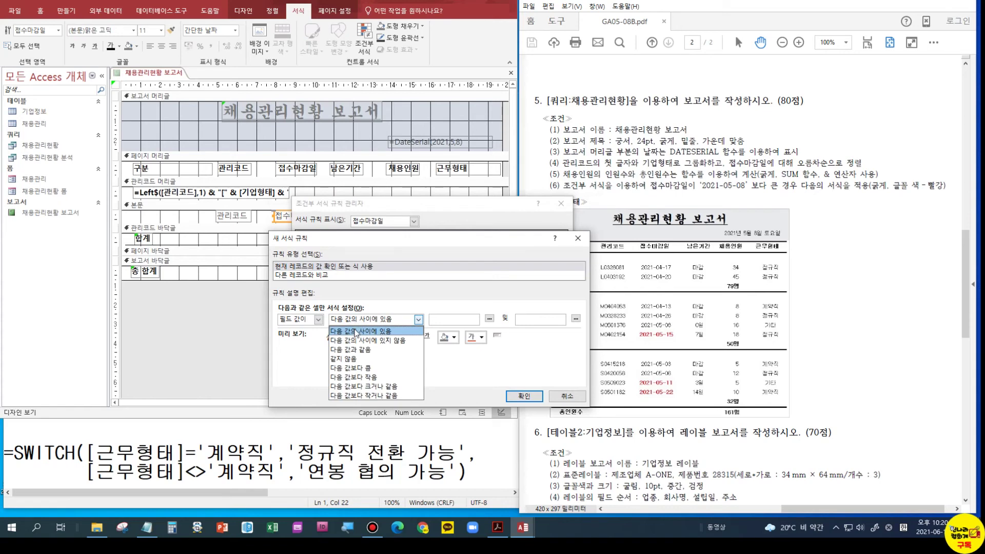
{"action": "left_click", "coordinate": [349, 368]}
{"action": "left_click", "coordinate": [453, 319]}
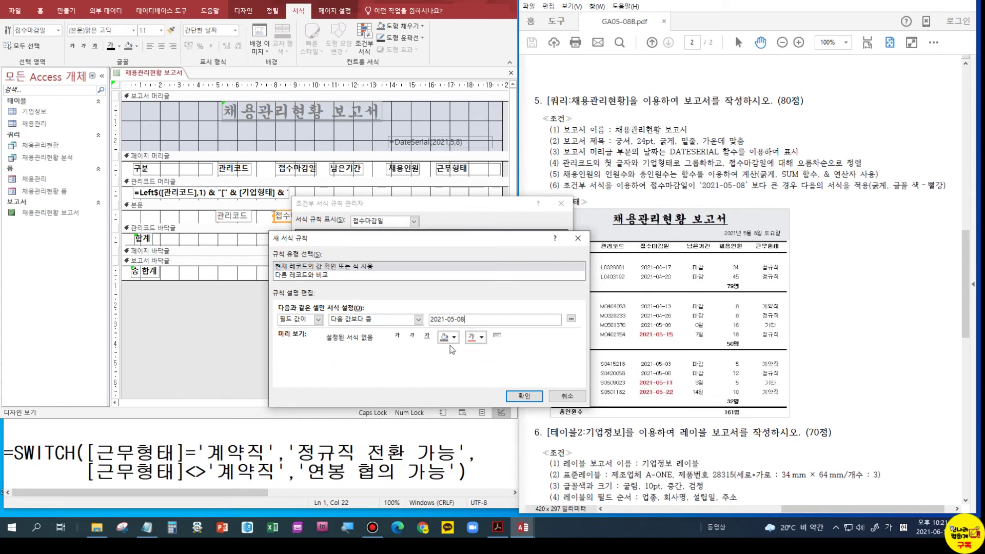
Step: Format the new rule as bold with red font, accept the conditional formatting, and show the report
{"action": "left_click", "coordinate": [397, 337]}
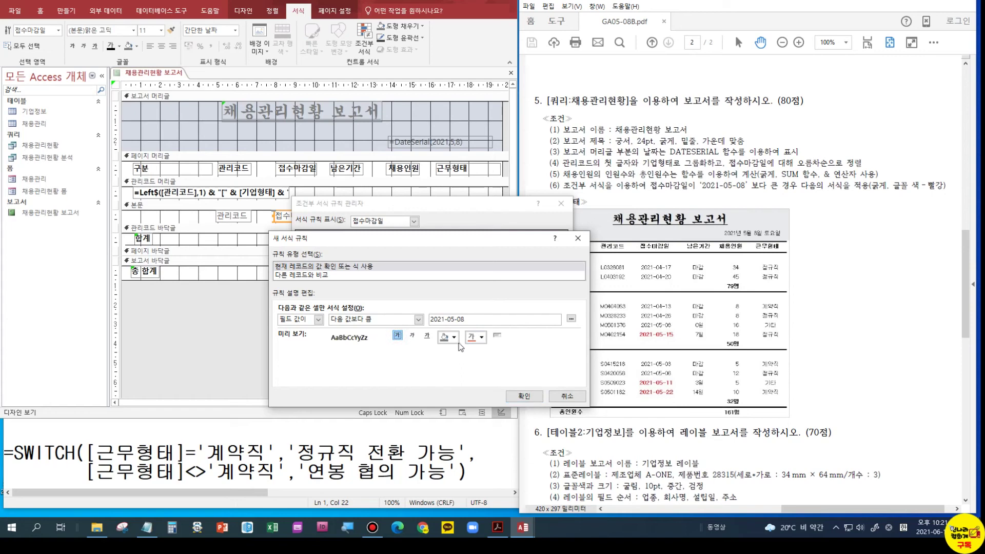
{"action": "left_click", "coordinate": [481, 337]}
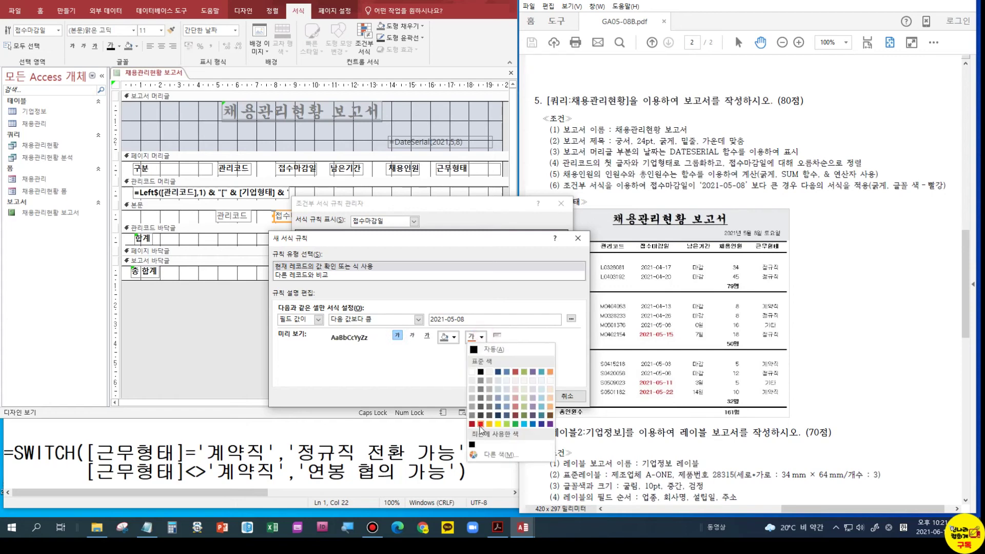
{"action": "left_click", "coordinate": [480, 424]}
{"action": "left_click", "coordinate": [521, 396]}
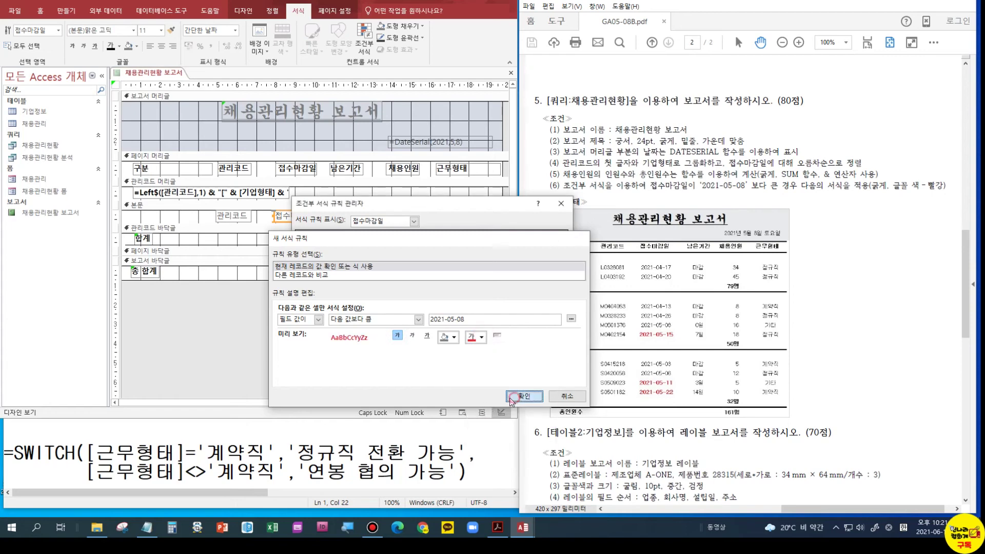
{"action": "left_click", "coordinate": [452, 339]}
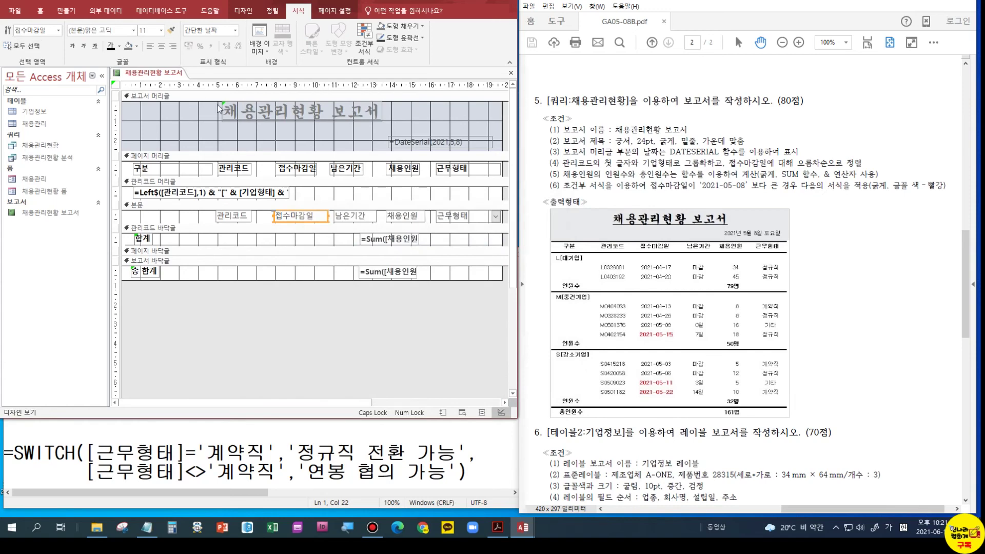
{"action": "left_click", "coordinate": [40, 11]}
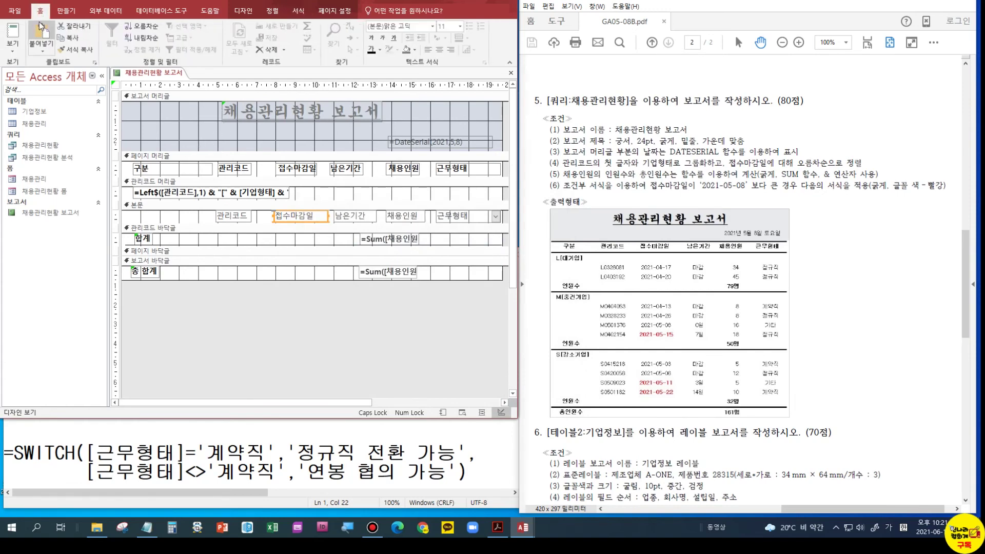
{"action": "left_click", "coordinate": [12, 31]}
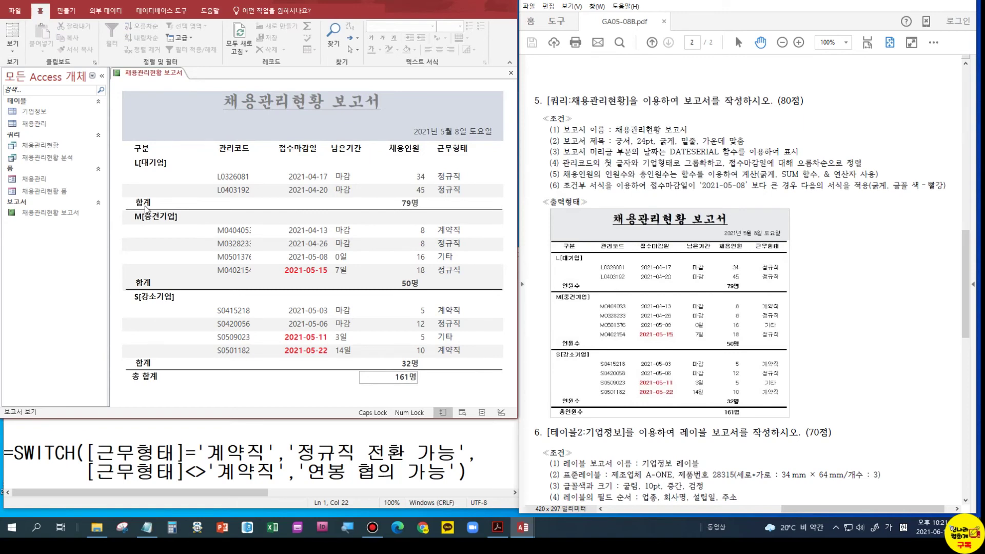
Step: In design view, set the background style and border style of the report footer's Sum box to 투명
{"action": "key", "text": "ctrl"}
{"action": "left_click", "coordinate": [12, 45]}
{"action": "left_click", "coordinate": [46, 136]}
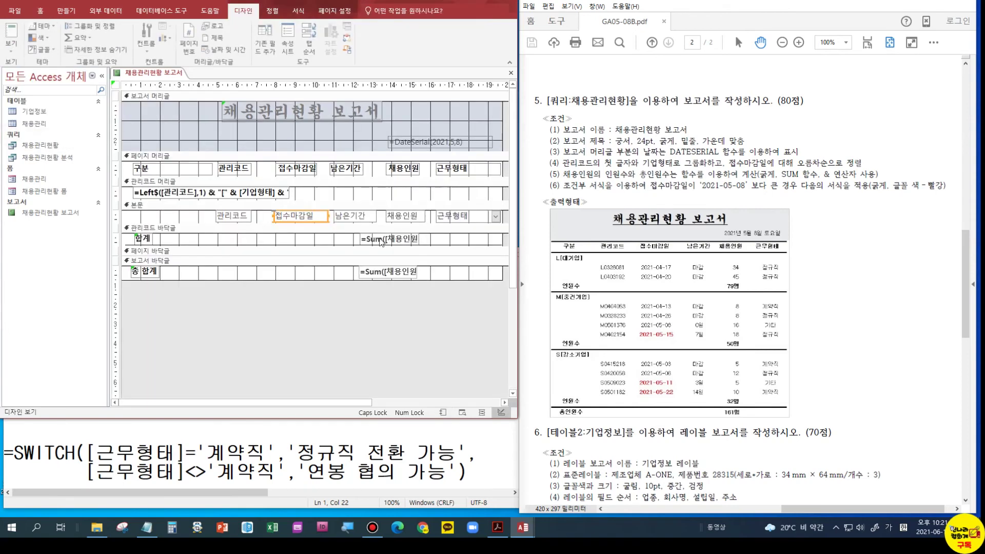
{"action": "left_click", "coordinate": [374, 277]}
{"action": "right_click", "coordinate": [374, 278]}
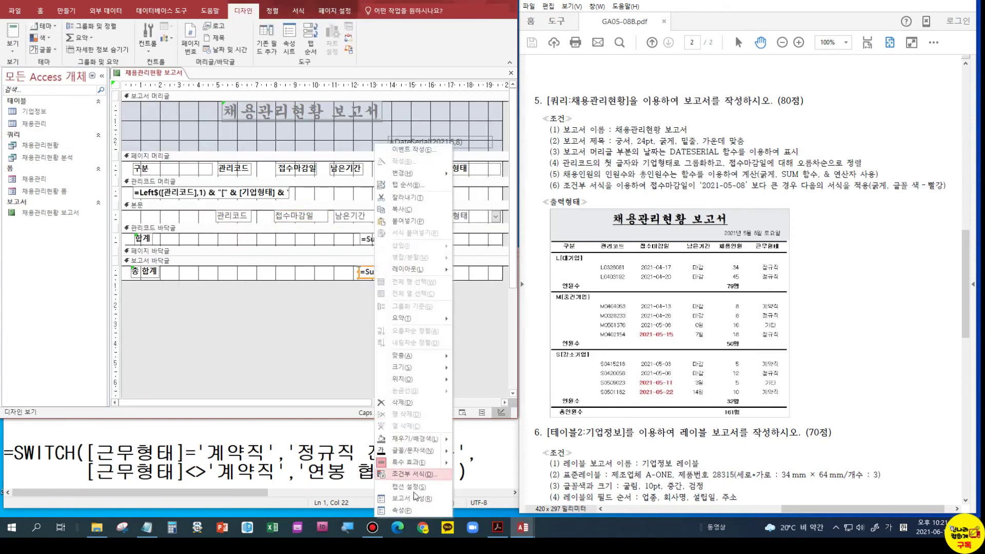
{"action": "left_click", "coordinate": [405, 510]}
{"action": "left_click", "coordinate": [381, 245]}
{"action": "left_click", "coordinate": [497, 245]}
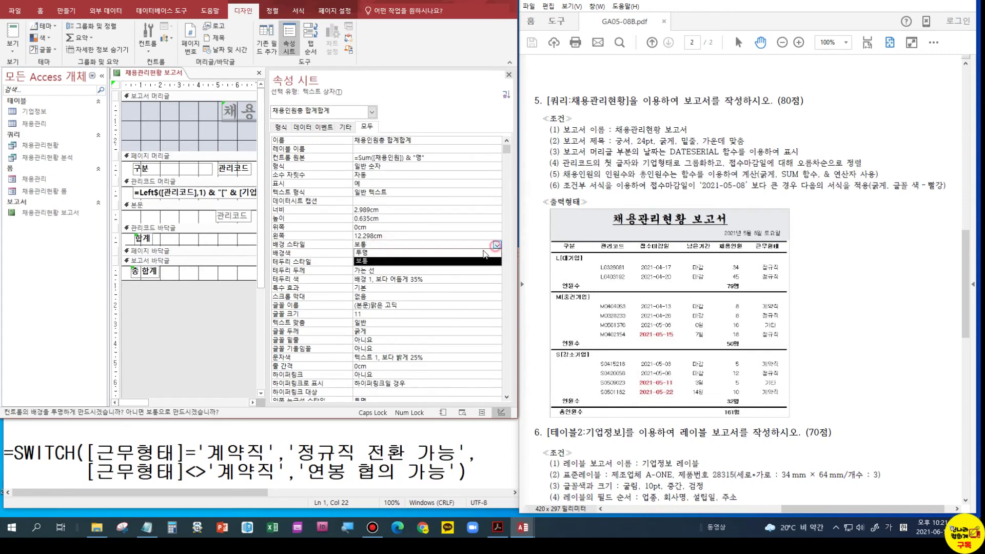
{"action": "left_click", "coordinate": [438, 253]}
{"action": "left_click", "coordinate": [432, 262]}
{"action": "left_click", "coordinate": [497, 263]}
{"action": "left_click", "coordinate": [431, 270]}
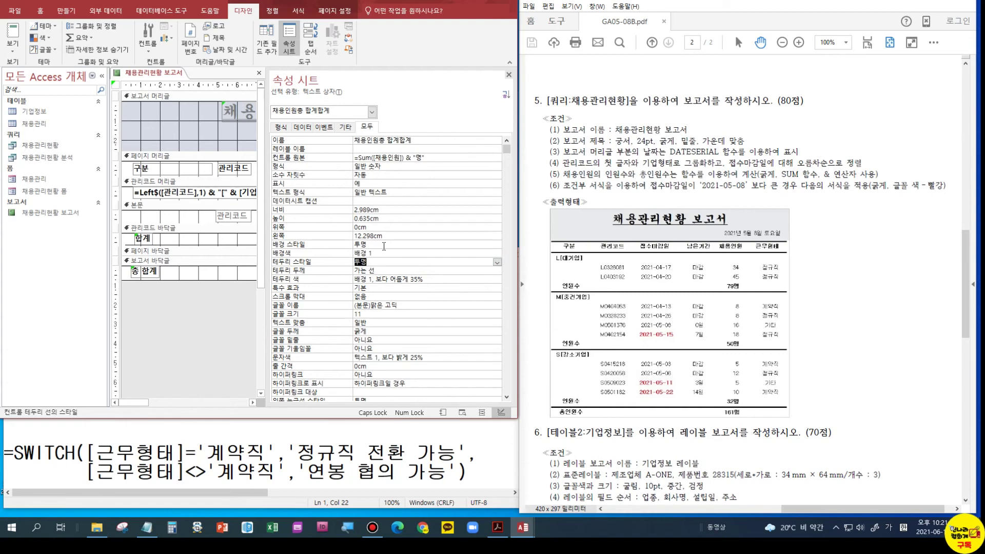
Step: Set the border width of the 관리코드 footer's bottom line to 4 pt, reduce it slightly, and show the report
{"action": "left_click", "coordinate": [195, 223]}
{"action": "left_click", "coordinate": [509, 74]}
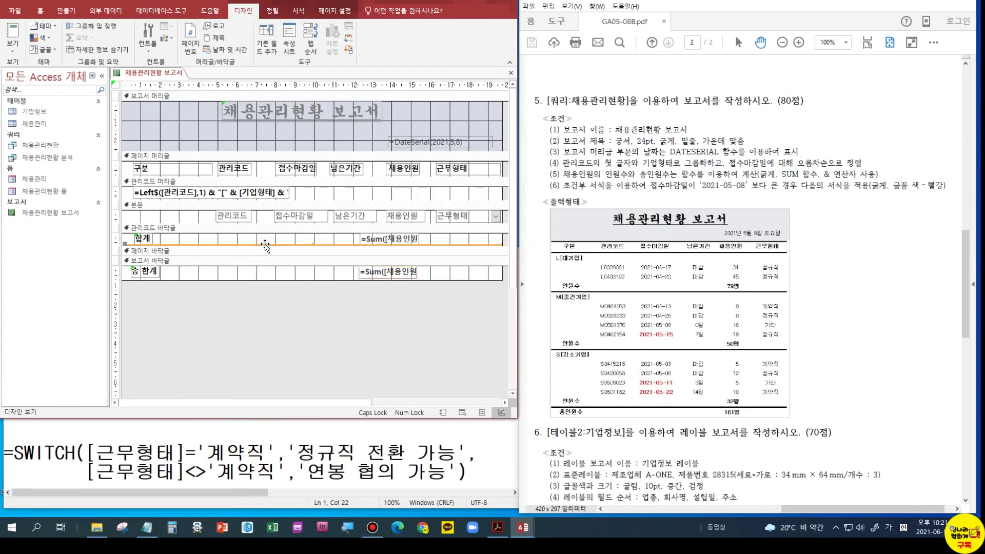
{"action": "right_click", "coordinate": [265, 245]}
{"action": "left_click", "coordinate": [288, 504]}
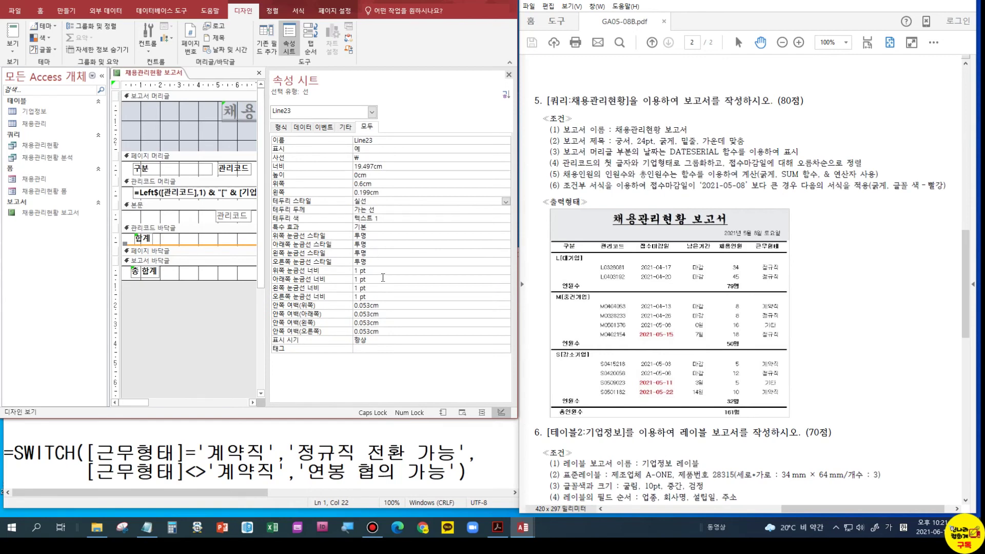
{"action": "left_click", "coordinate": [386, 210]}
{"action": "left_click", "coordinate": [505, 210]}
{"action": "left_click", "coordinate": [369, 252]}
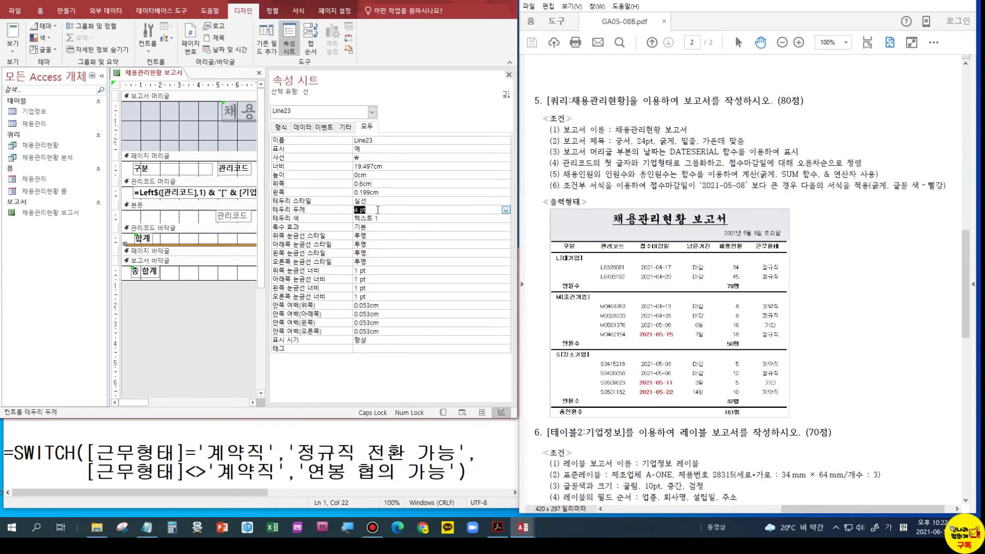
{"action": "left_click", "coordinate": [505, 209]}
{"action": "left_click", "coordinate": [371, 243]}
{"action": "left_click", "coordinate": [190, 245]}
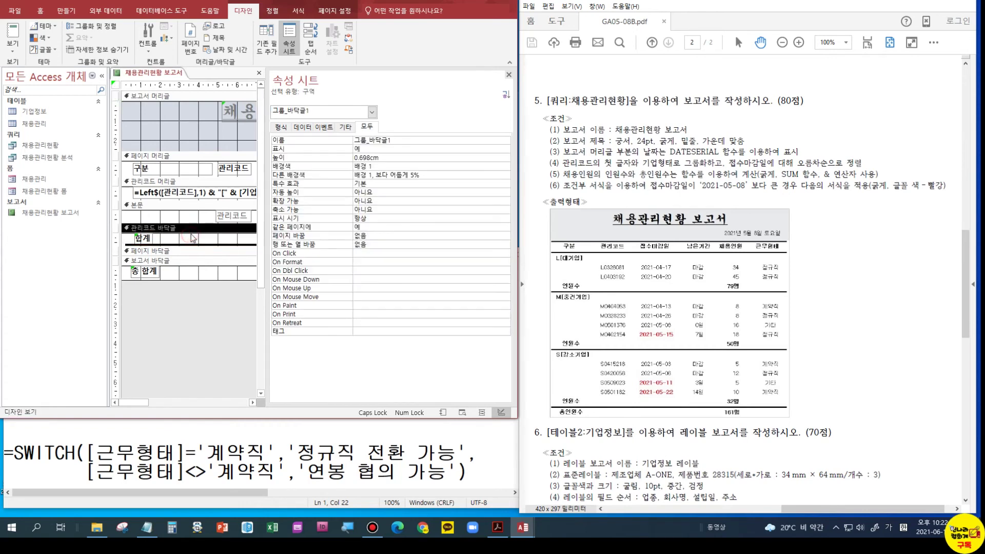
{"action": "left_click", "coordinate": [7, 34]}
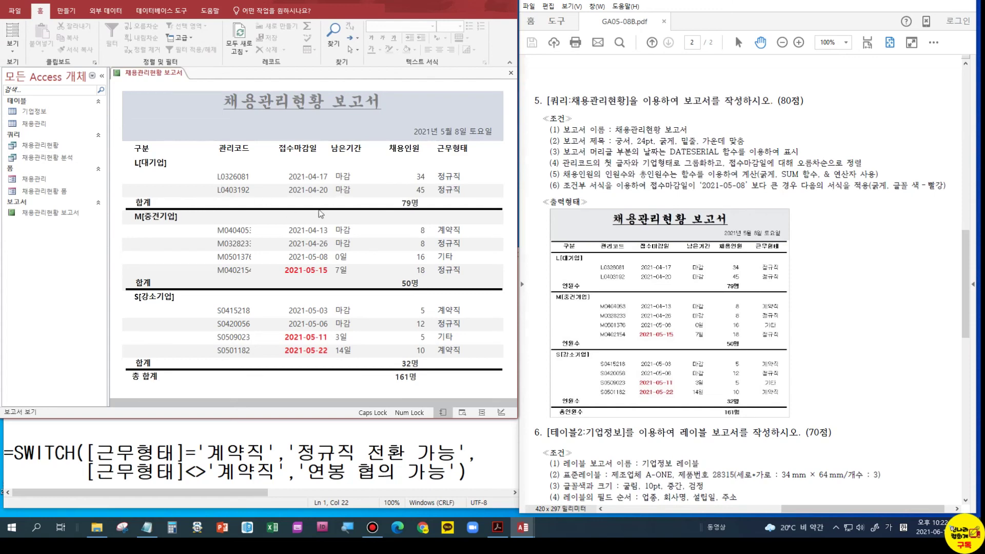
Step: Back in design view, make the 관리코드 footer's bottom line thinner and show the report
{"action": "left_click", "coordinate": [12, 50]}
{"action": "left_click", "coordinate": [35, 135]}
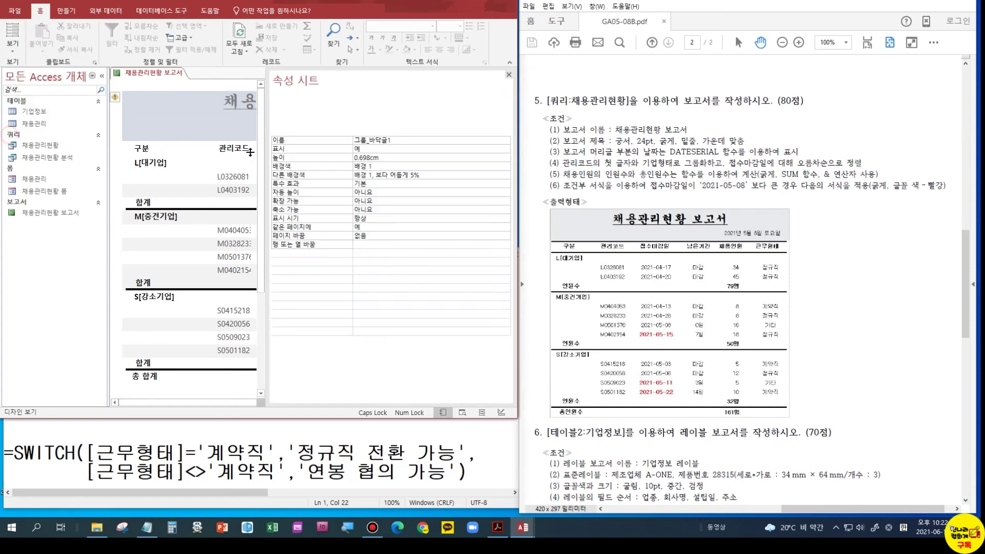
{"action": "left_click", "coordinate": [200, 245]}
{"action": "left_click", "coordinate": [440, 207]}
{"action": "left_click", "coordinate": [215, 237]}
{"action": "left_click", "coordinate": [13, 45]}
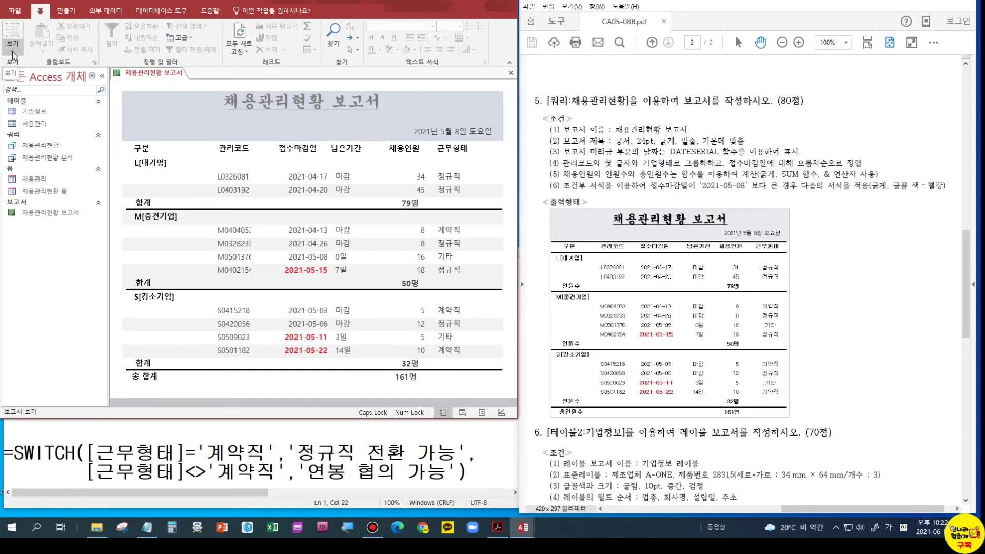
Step: Save the 채용관리현황 보고서 report
{"action": "left_click", "coordinate": [13, 55]}
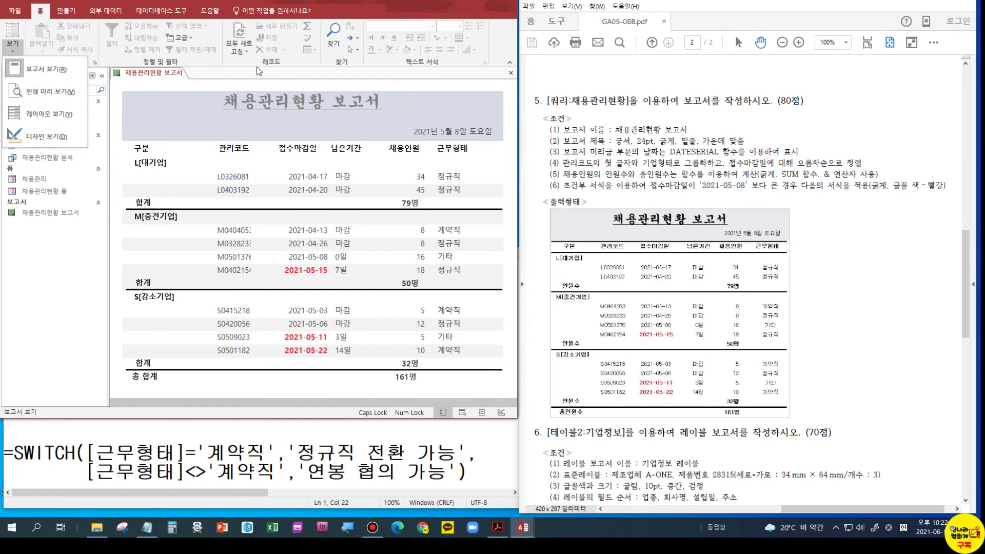
{"action": "left_click", "coordinate": [166, 73]}
{"action": "right_click", "coordinate": [166, 73]}
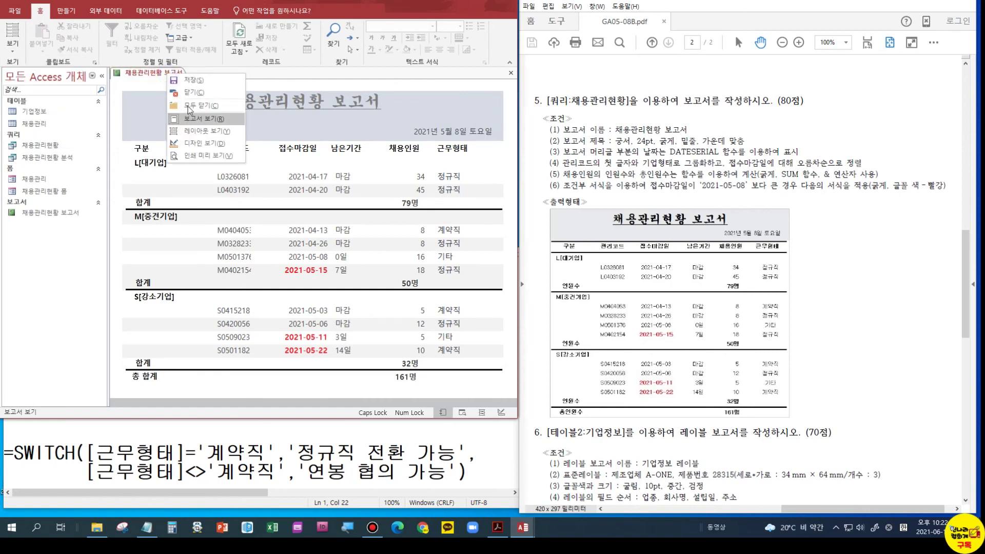
{"action": "left_click", "coordinate": [193, 81]}
Step: Open the 채용관리현황 폼 form, and save and close the 채용관리현황 보고서 report
{"action": "double_click", "coordinate": [67, 198]}
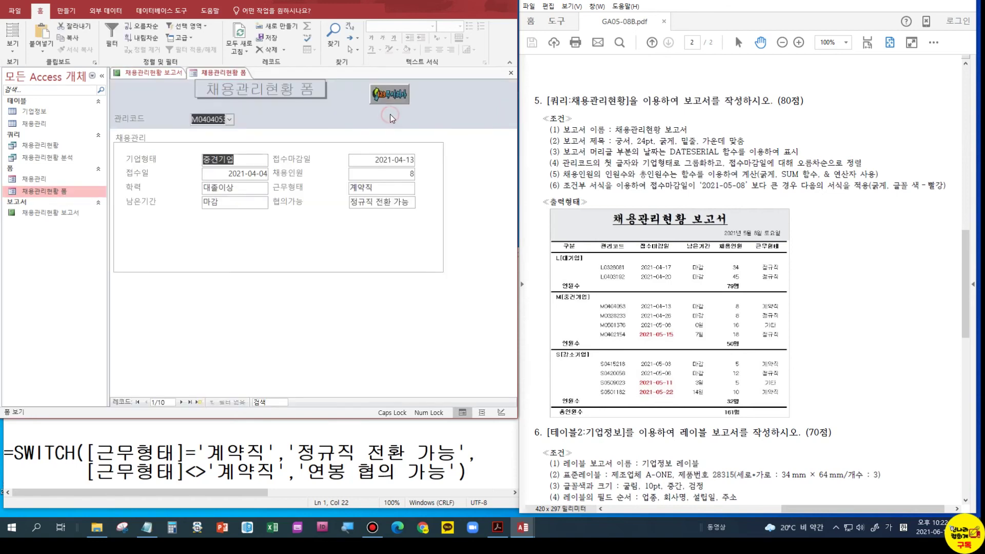
{"action": "left_click", "coordinate": [173, 73]}
{"action": "right_click", "coordinate": [174, 73]}
{"action": "left_click", "coordinate": [193, 82]}
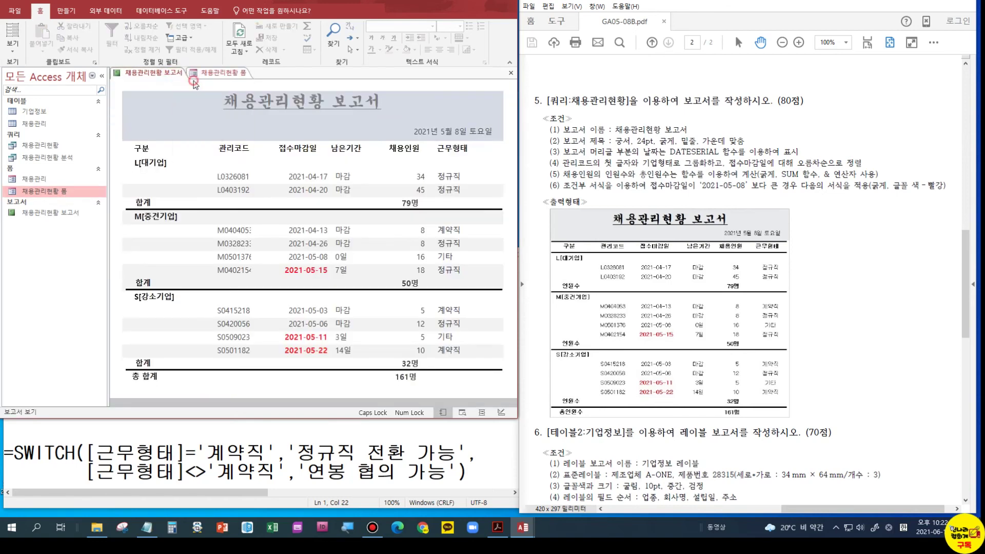
{"action": "right_click", "coordinate": [175, 75]}
{"action": "left_click", "coordinate": [185, 95]}
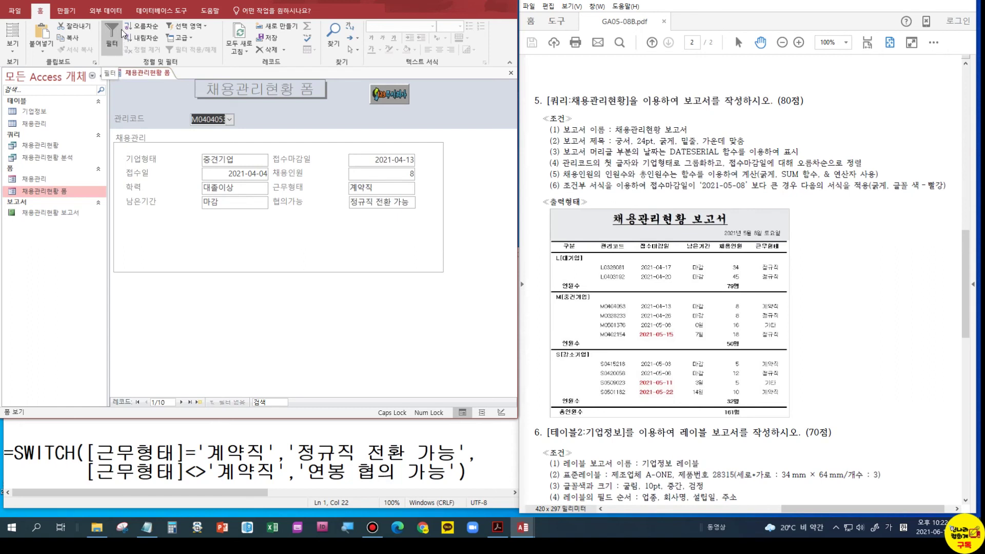
Step: Switch the 채용관리현황 폼 form to design view and draw a command button below the logo in the form header
{"action": "left_click", "coordinate": [66, 10]}
{"action": "left_click", "coordinate": [385, 110]}
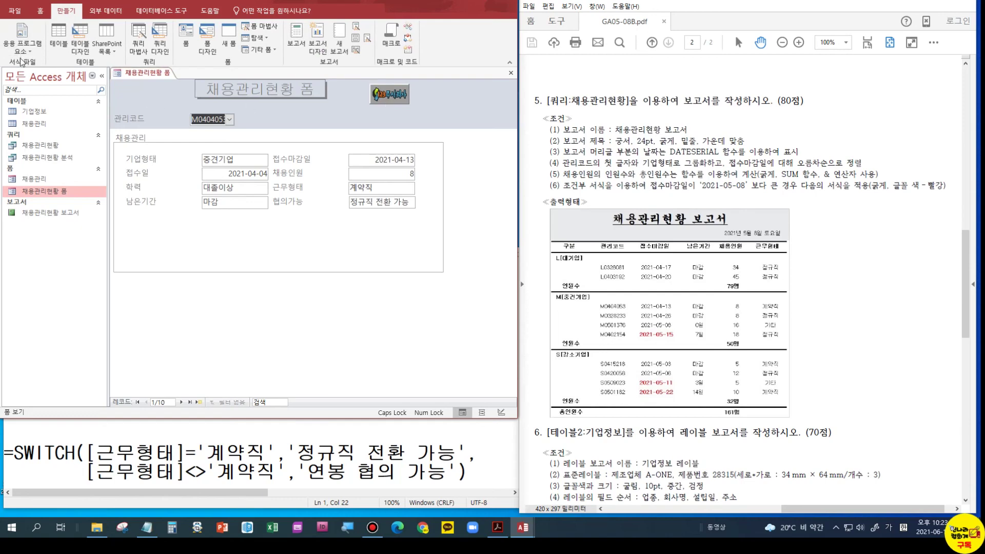
{"action": "left_click", "coordinate": [40, 10]}
{"action": "left_click", "coordinate": [12, 46]}
{"action": "left_click", "coordinate": [31, 111]}
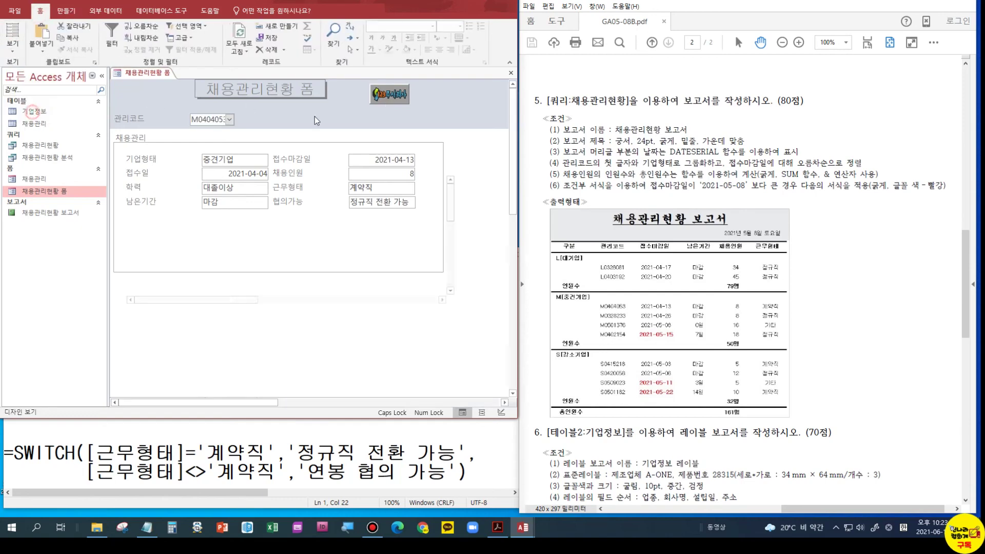
{"action": "left_click", "coordinate": [513, 77]}
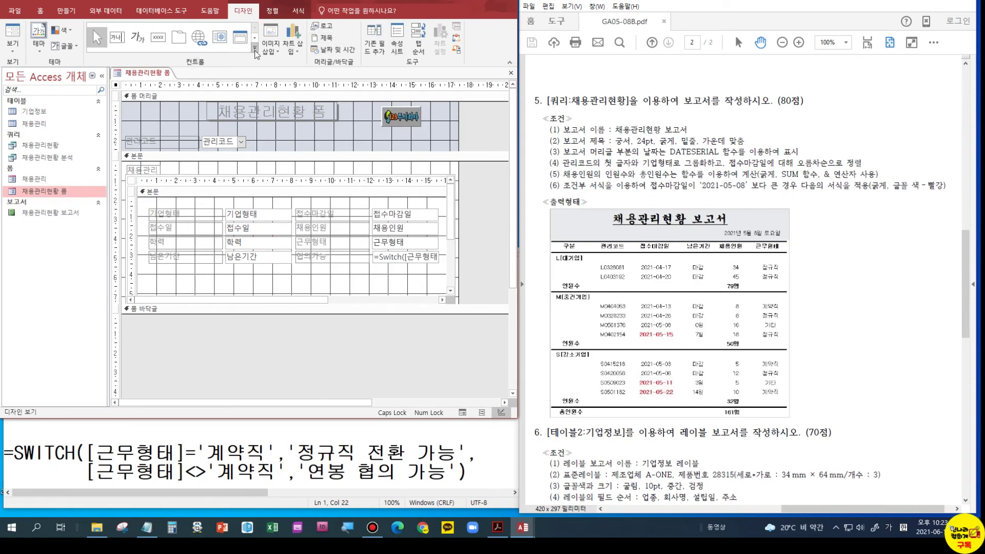
{"action": "left_click", "coordinate": [162, 38]}
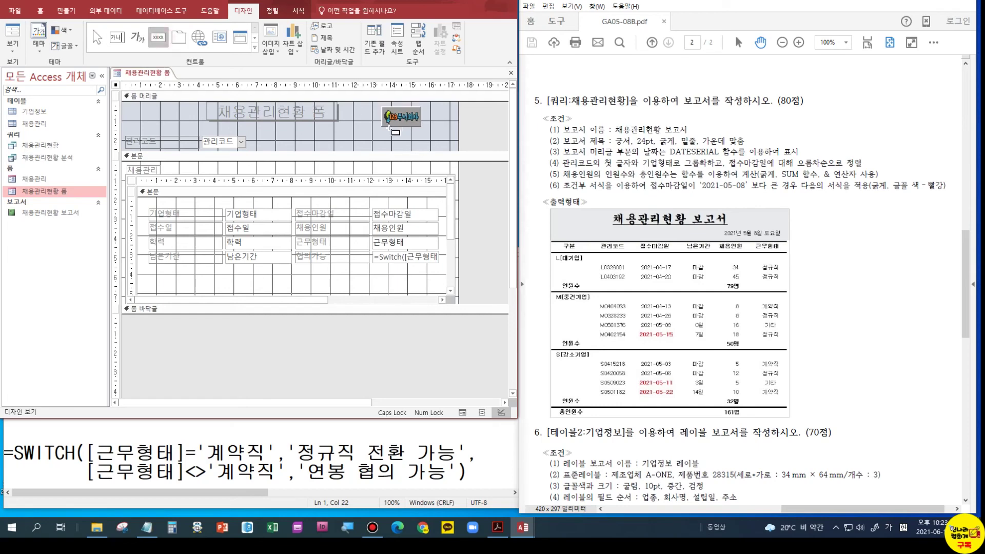
{"action": "left_click_drag", "start_coordinate": [379, 132], "coordinate": [422, 151]}
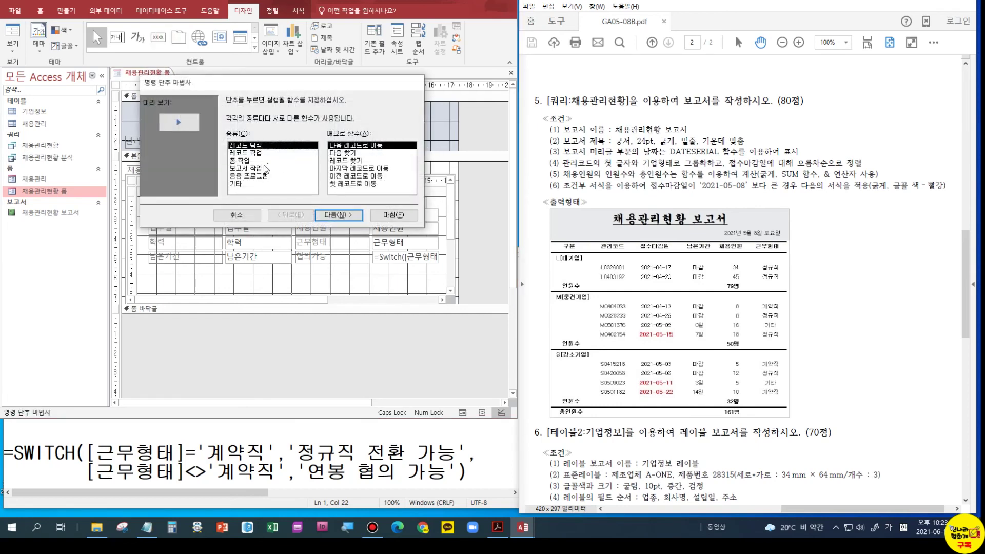
Step: Assign the 보고서 작업 action 보고서 열기 to the new button, with 채용관리현황 보고서 as the report it opens
{"action": "left_click", "coordinate": [254, 169]}
{"action": "left_click", "coordinate": [349, 160]}
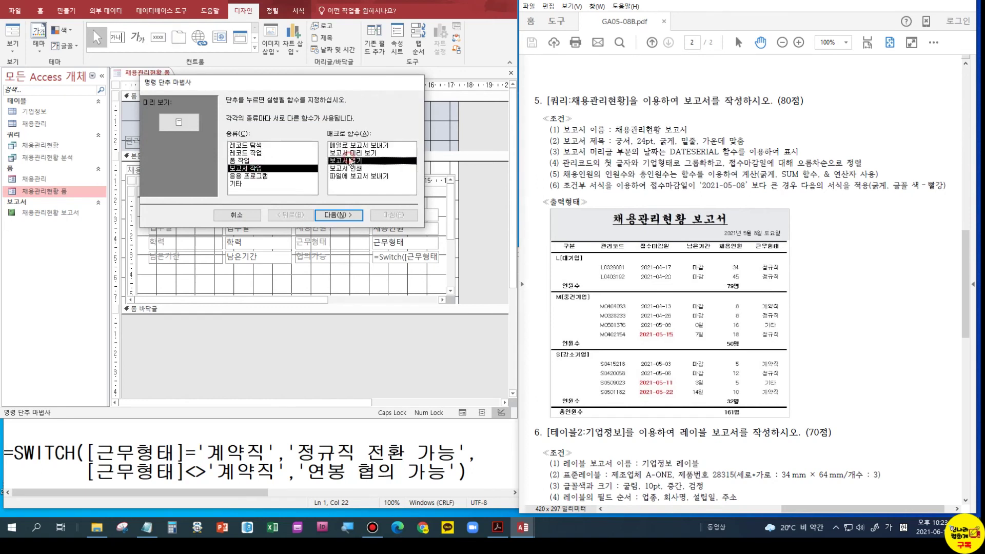
{"action": "left_click", "coordinate": [338, 214]}
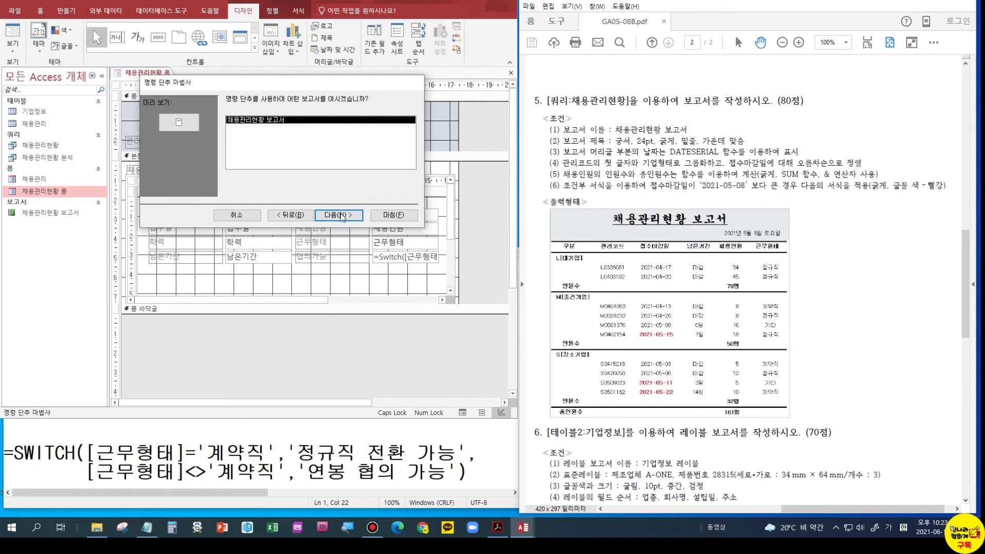
{"action": "left_click", "coordinate": [338, 214]}
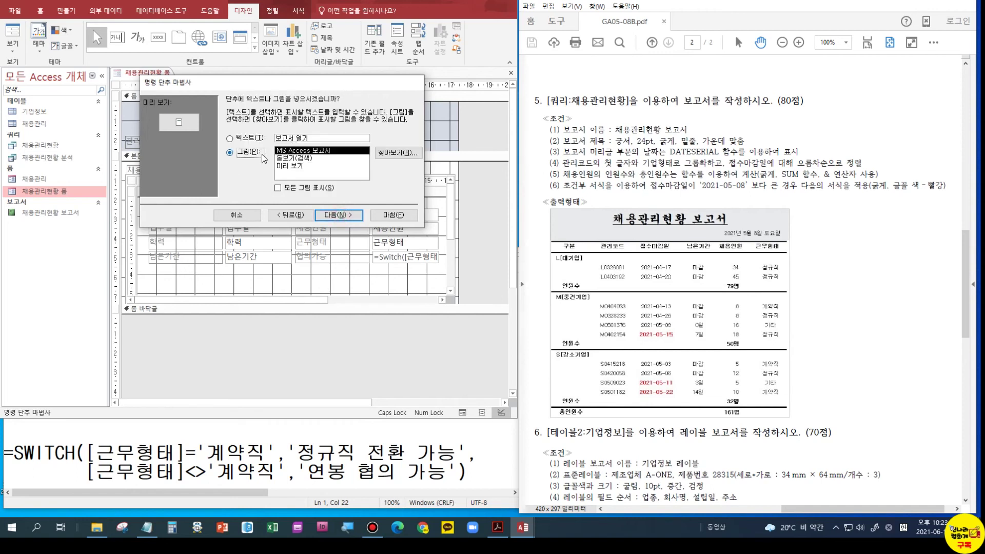
Step: Give the command button the text caption 보고서 instead of a picture and finish the wizard with the default button name
{"action": "left_click", "coordinate": [245, 138]}
{"action": "left_click", "coordinate": [303, 138]}
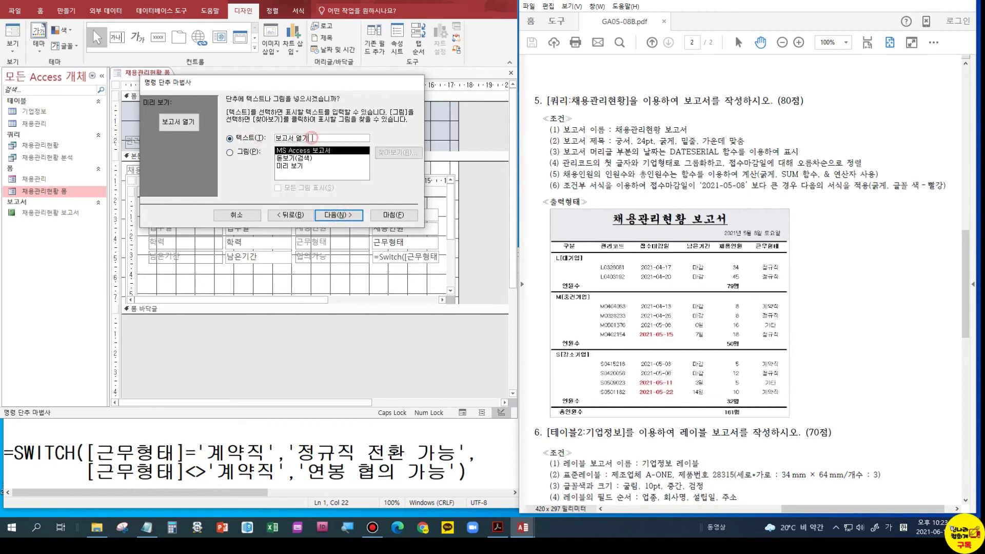
{"action": "key", "text": "BackSpace"}
{"action": "key", "text": "BackSpace"}
{"action": "key", "text": "BackSpace"}
{"action": "left_click", "coordinate": [333, 216]}
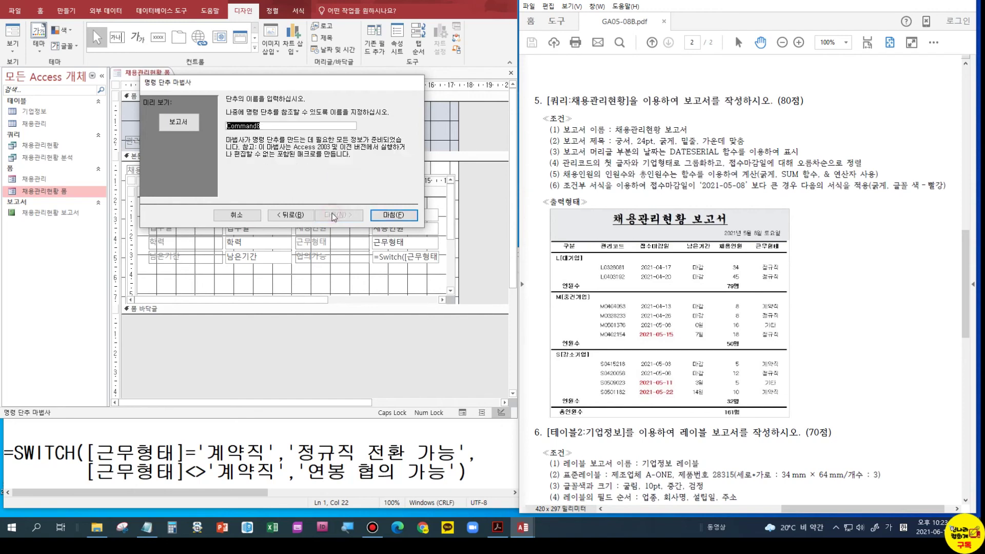
{"action": "left_click", "coordinate": [388, 215]}
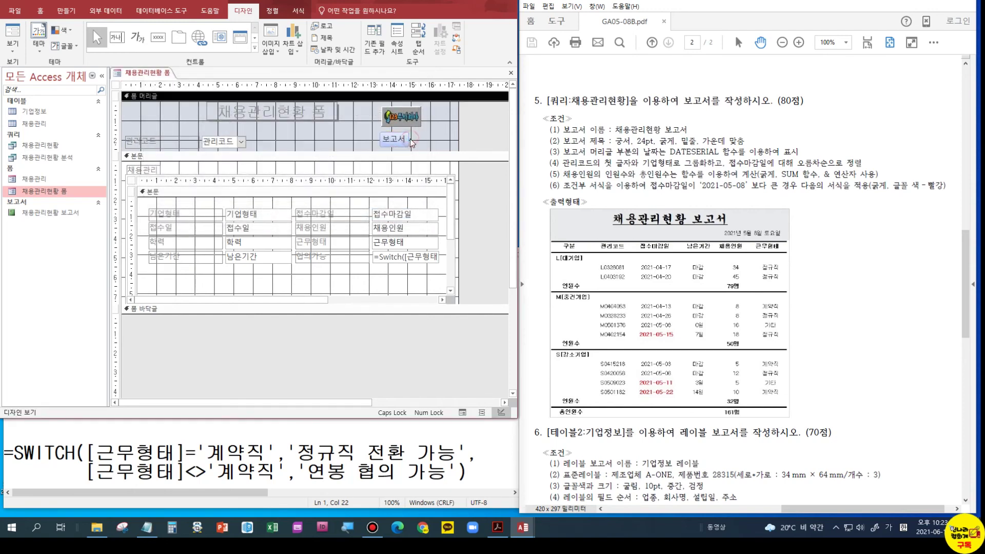
Step: Following the exam sheet's size condition, set the 보고서 button's width to 2 cm and height to 1 cm
{"action": "left_click_drag", "start_coordinate": [410, 140], "coordinate": [422, 141]}
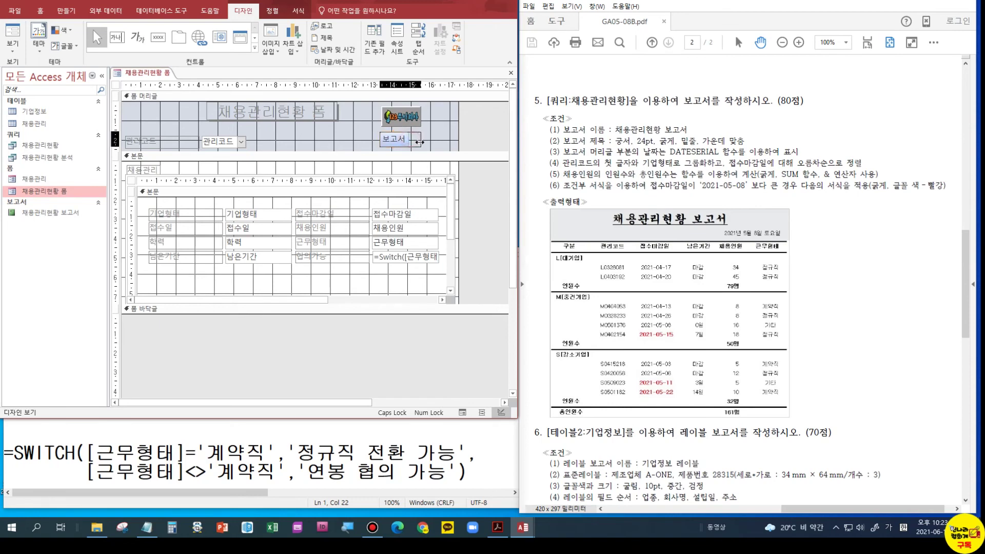
{"action": "scroll", "coordinate": [652, 335], "scroll_direction": "up", "scroll_amount": 8}
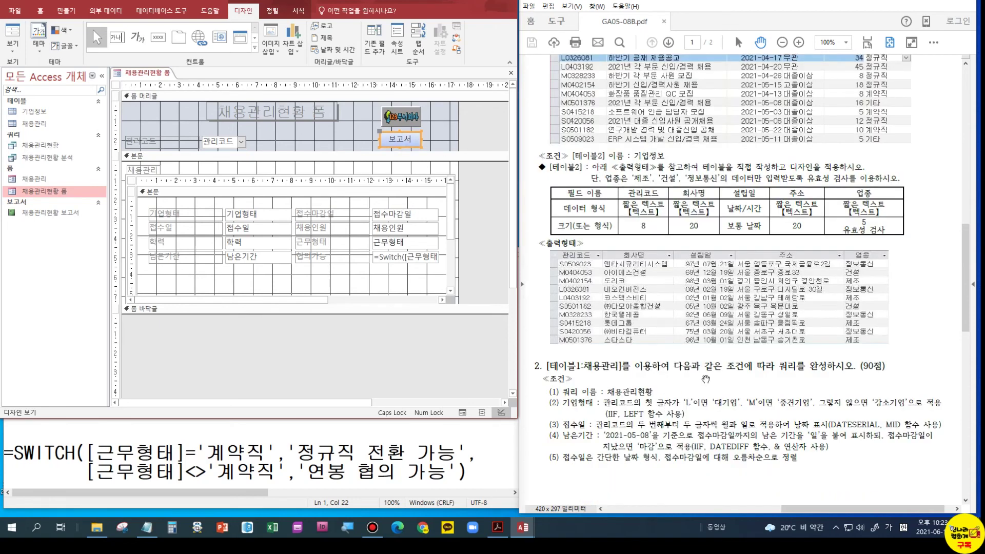
{"action": "scroll", "coordinate": [705, 378], "scroll_direction": "down", "scroll_amount": 10}
{"action": "left_click_drag", "start_coordinate": [793, 509], "coordinate": [636, 508]}
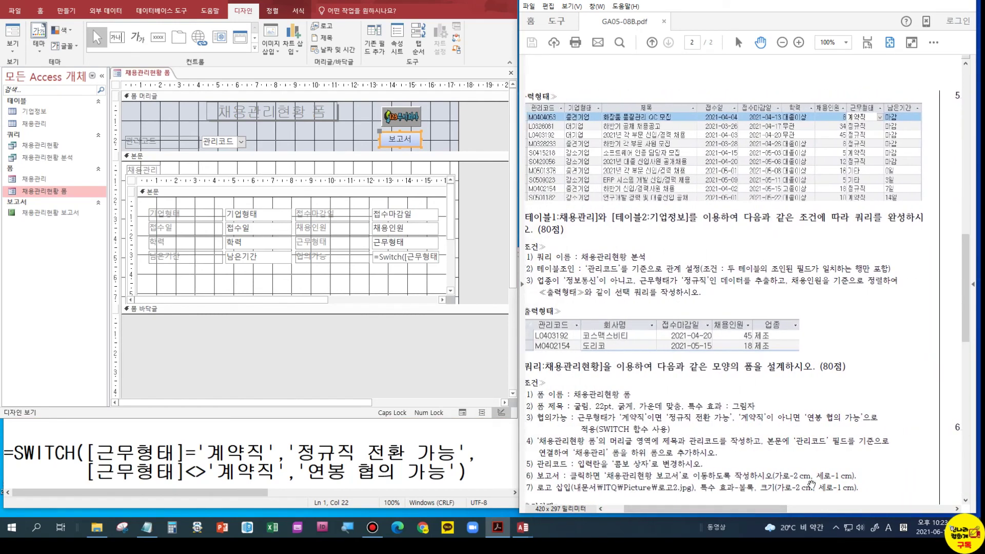
{"action": "right_click", "coordinate": [396, 136]}
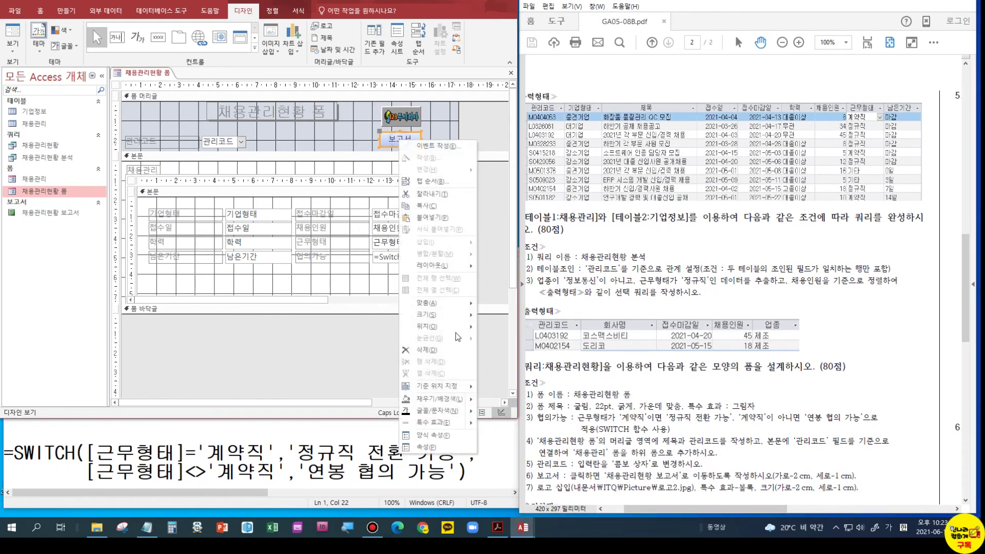
{"action": "left_click", "coordinate": [445, 448]}
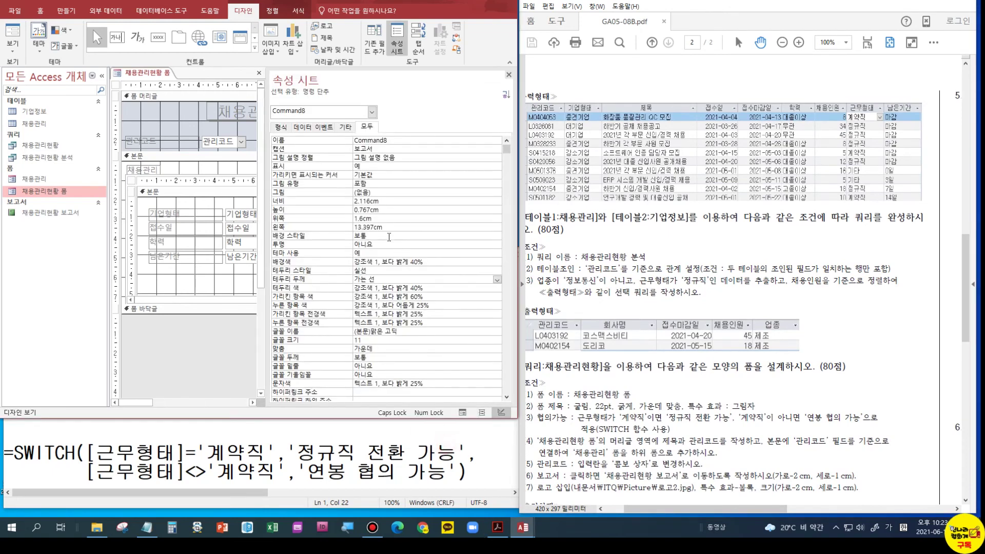
{"action": "double_click", "coordinate": [380, 201]}
{"action": "type", "text": "2"}
{"action": "key", "text": "Return"}
{"action": "type", "text": "1"}
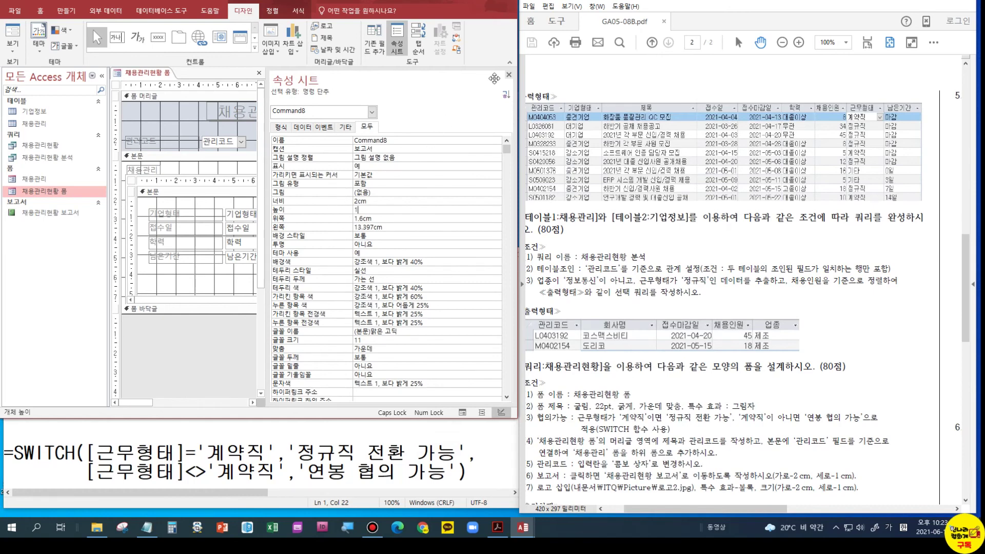
{"action": "left_click", "coordinate": [509, 74]}
Step: Show the form in form view and test the 보고서 button by opening the report with it
{"action": "left_click", "coordinate": [412, 144]}
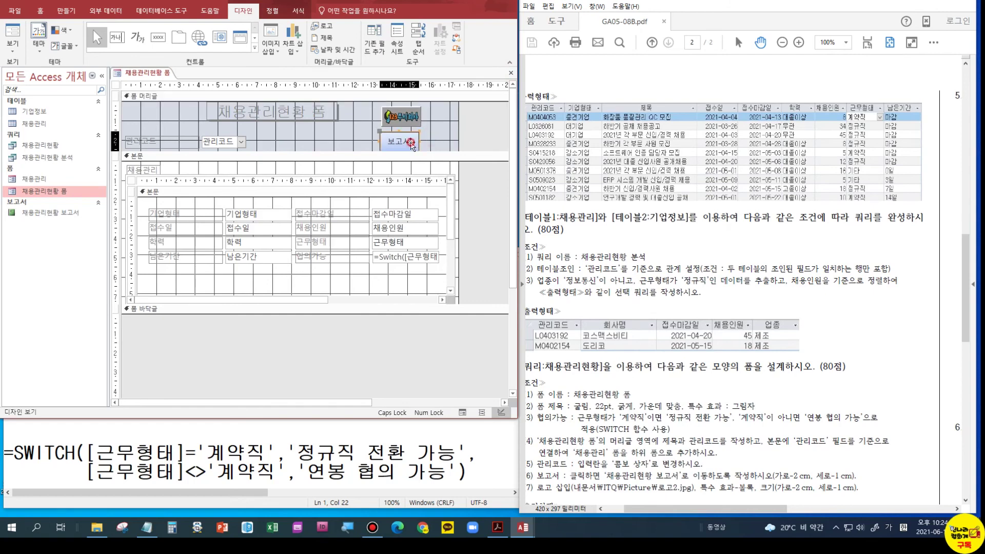
{"action": "left_click", "coordinate": [12, 36]}
{"action": "left_click", "coordinate": [379, 120]}
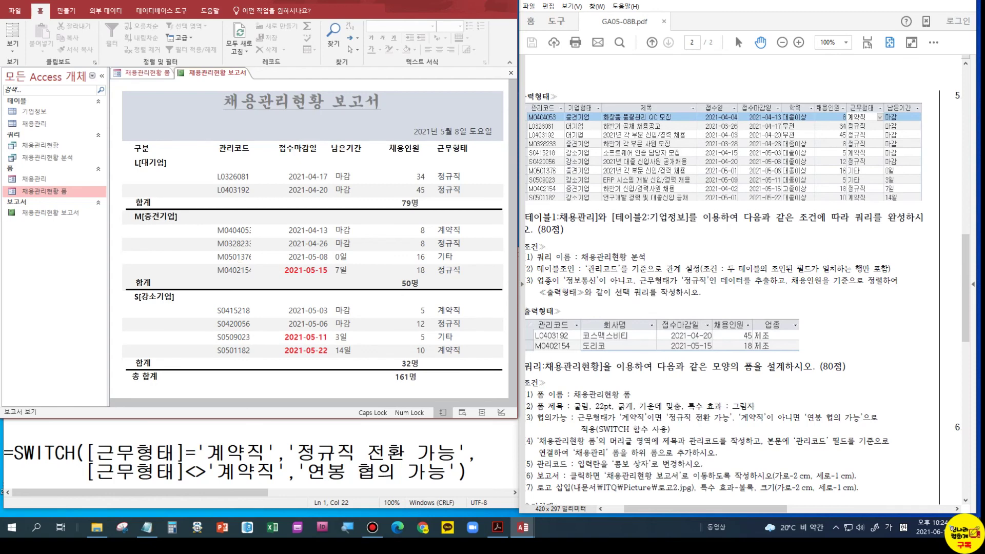
Step: Close the 채용관리현황 보고서 report and the 채용관리현황 폼 form, with question 6 shown on the exam sheet
{"action": "scroll", "coordinate": [743, 282], "scroll_direction": "down", "scroll_amount": 10}
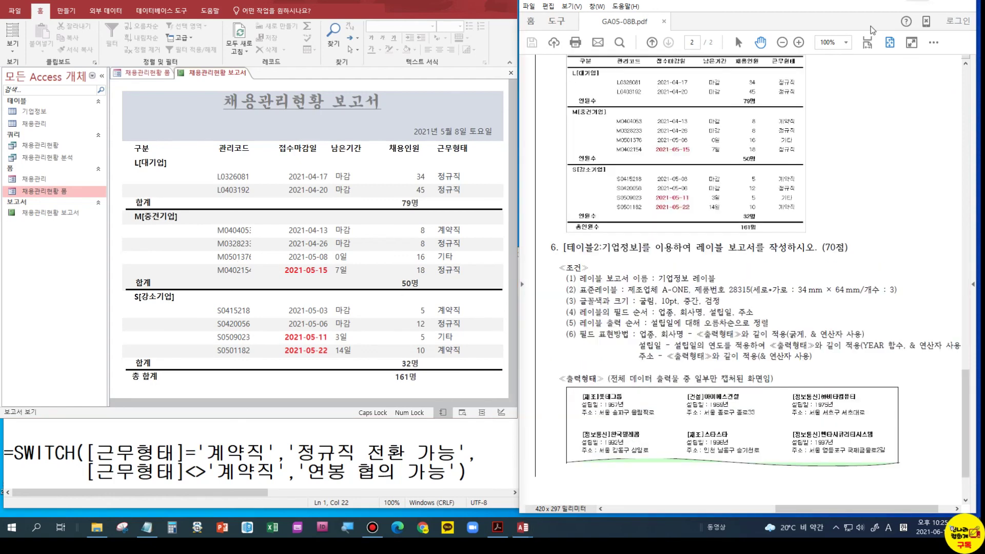
{"action": "right_click", "coordinate": [232, 73]}
{"action": "left_click", "coordinate": [254, 89]}
{"action": "right_click", "coordinate": [155, 76]}
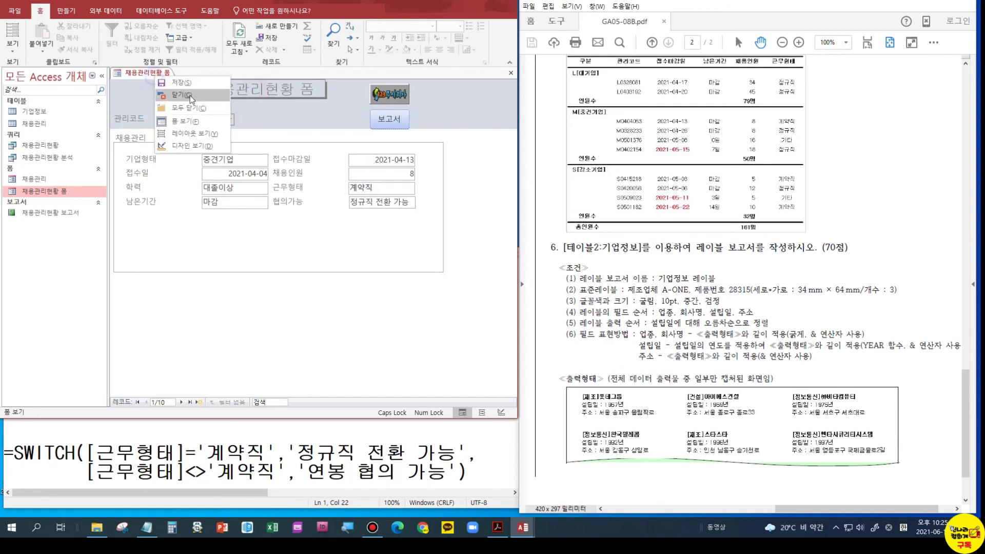
{"action": "left_click", "coordinate": [162, 75]}
{"action": "right_click", "coordinate": [162, 75]}
{"action": "left_click", "coordinate": [187, 94]}
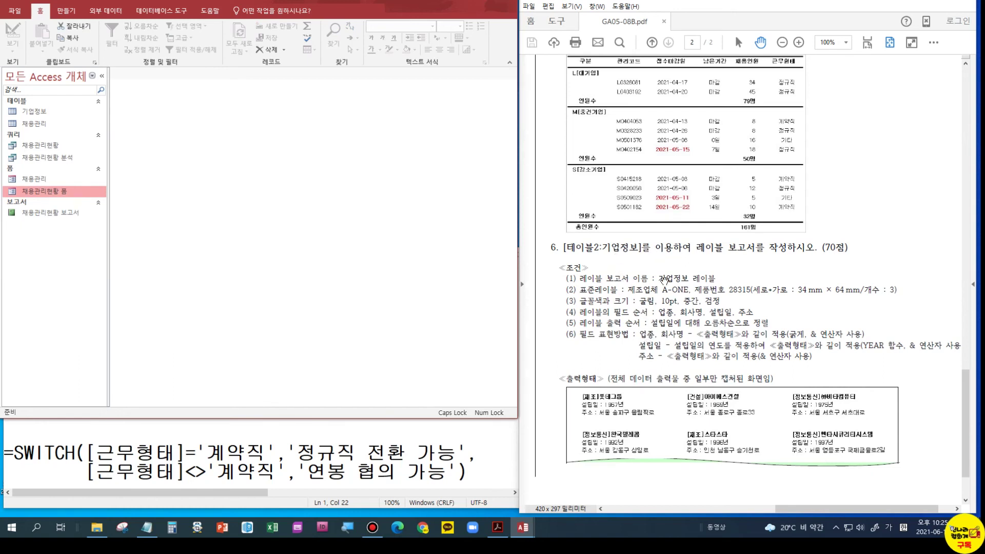
{"action": "left_click", "coordinate": [69, 11]}
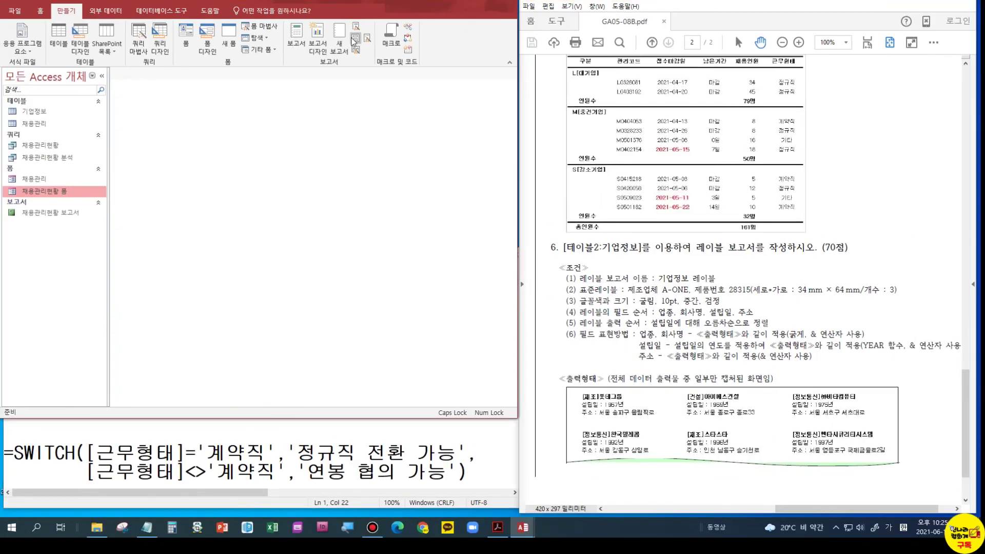
{"action": "left_click", "coordinate": [352, 53]}
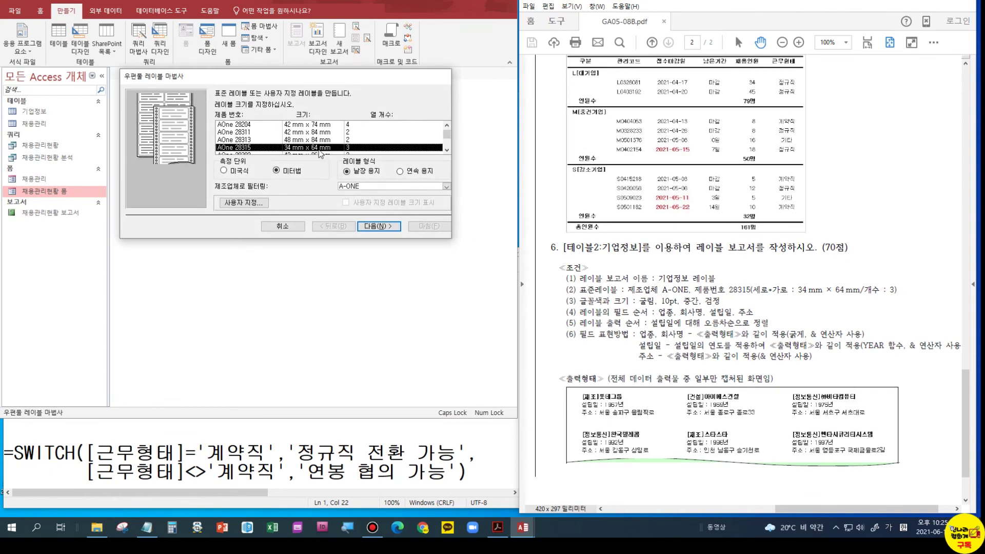
{"action": "left_click", "coordinate": [377, 227]}
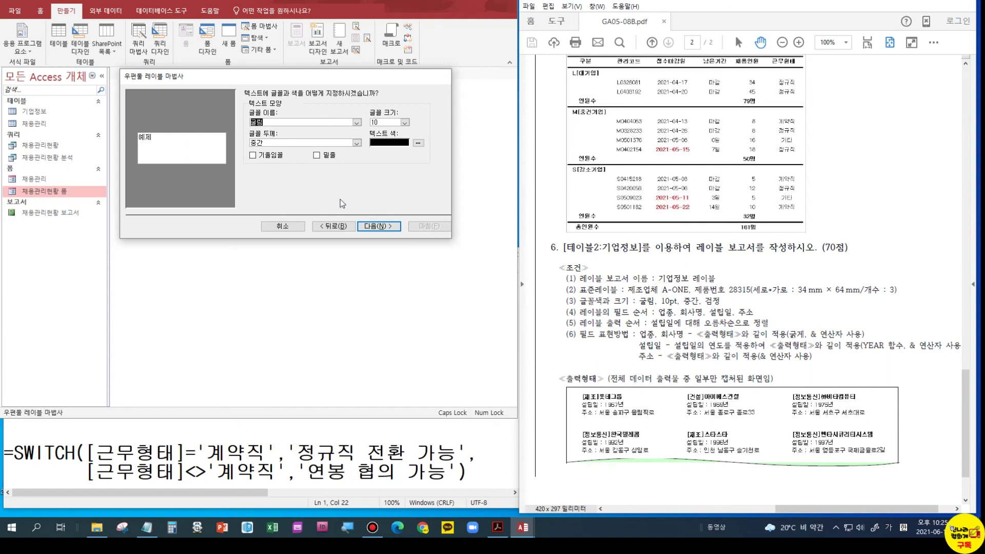
{"action": "left_click", "coordinate": [367, 229]}
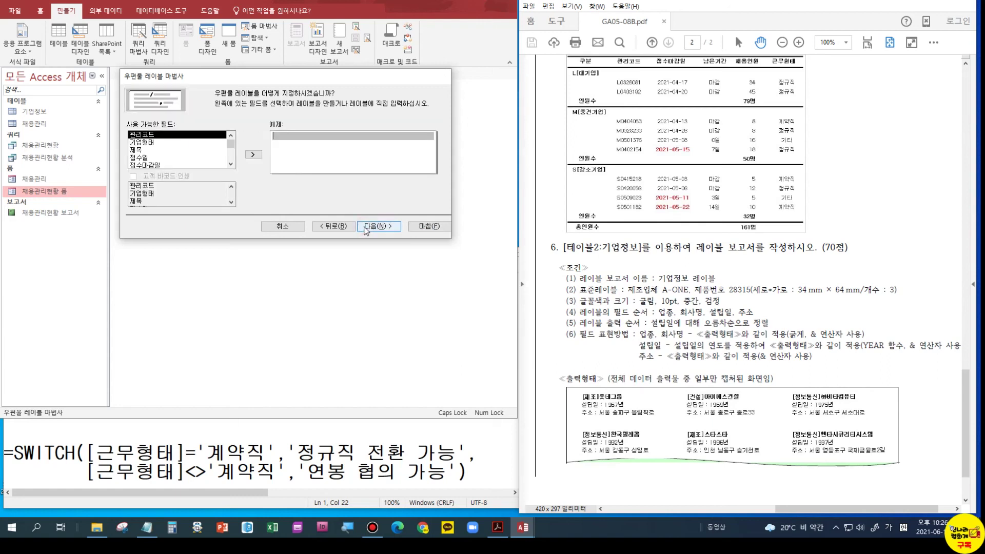
{"action": "left_click", "coordinate": [230, 164]}
{"action": "left_click_drag", "start_coordinate": [230, 155], "coordinate": [231, 138]}
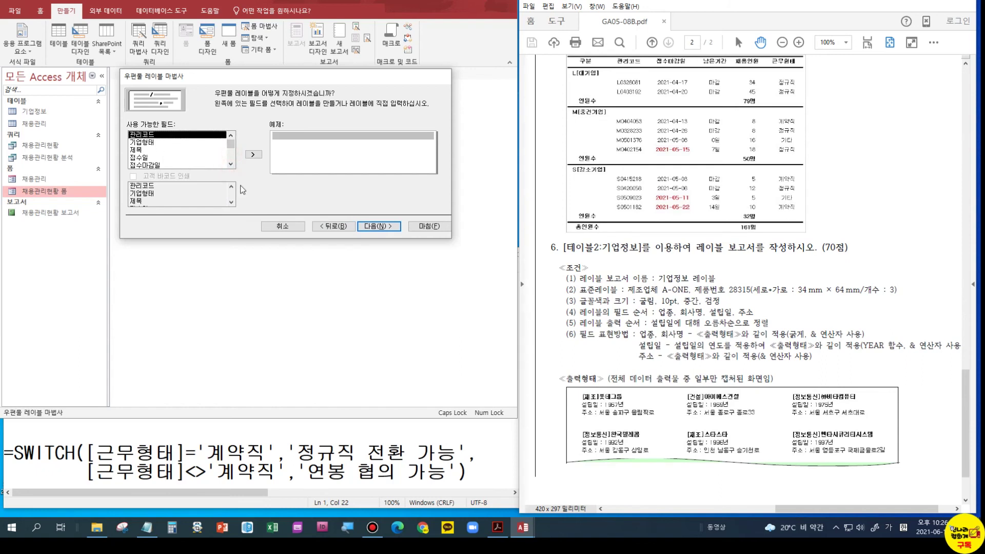
{"action": "left_click", "coordinate": [347, 227]}
{"action": "left_click", "coordinate": [324, 227]}
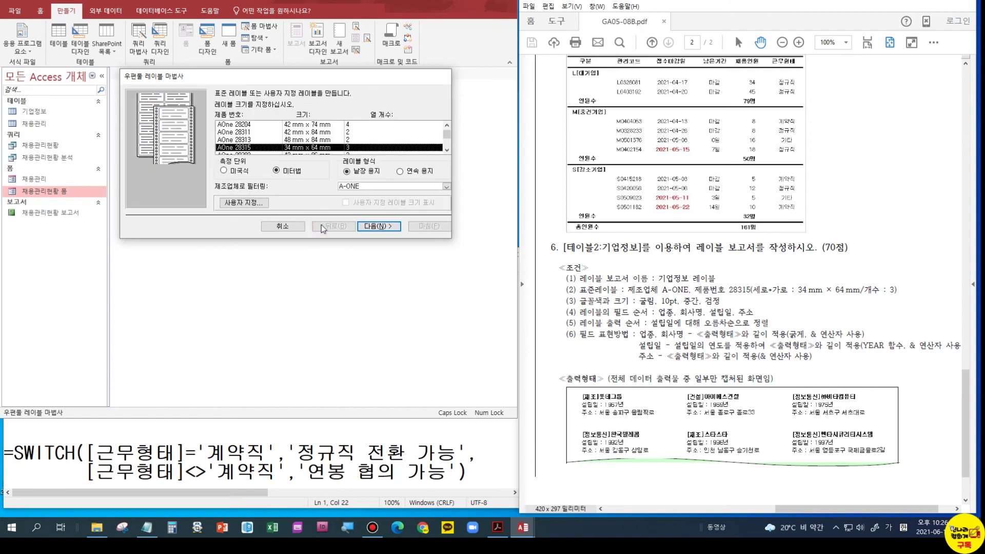
{"action": "left_click", "coordinate": [370, 227]}
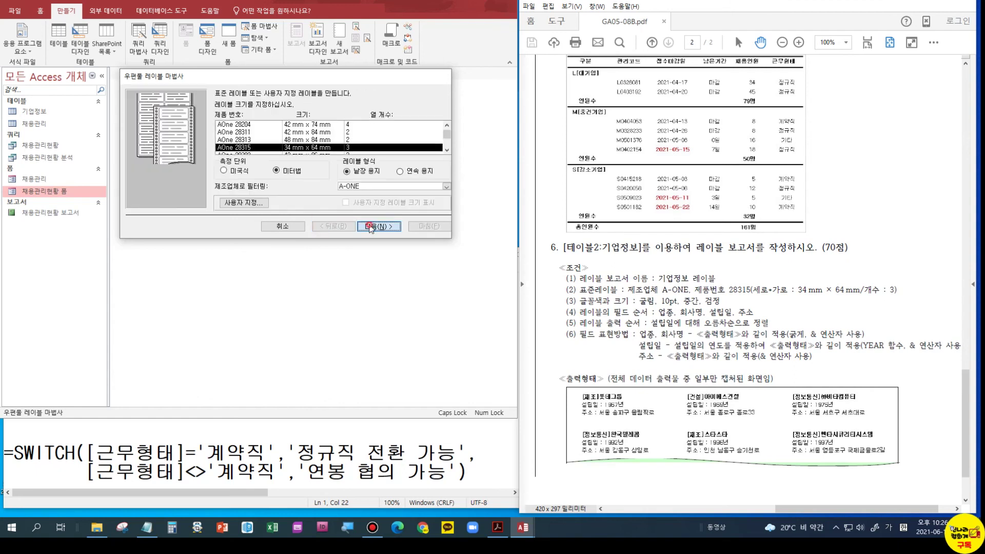
{"action": "left_click", "coordinate": [370, 227]}
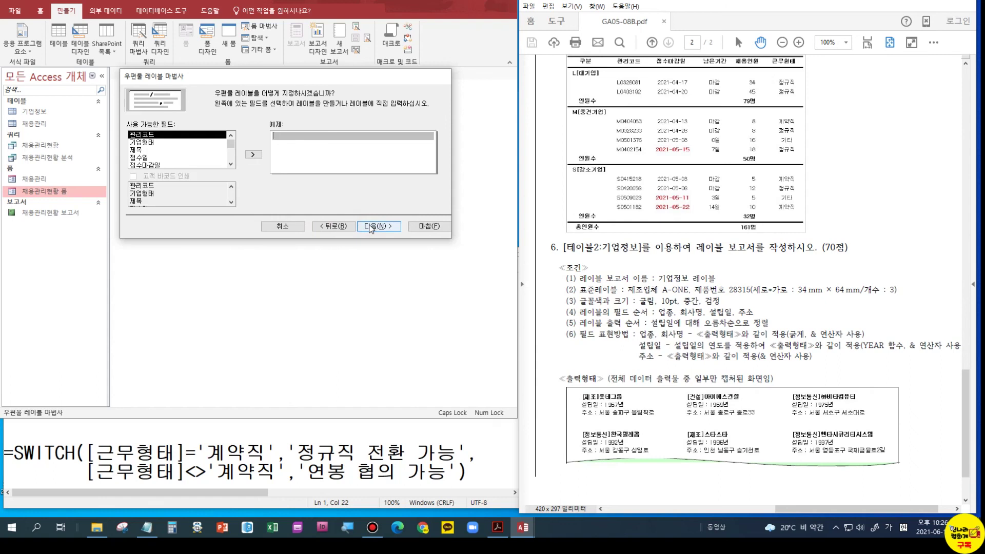
{"action": "left_click", "coordinate": [230, 165]}
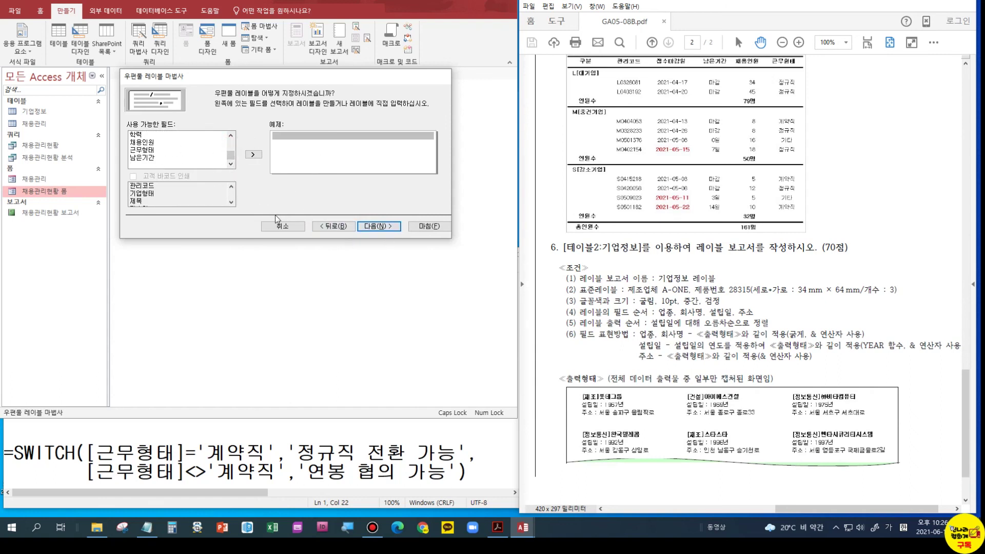
{"action": "left_click", "coordinate": [282, 226]}
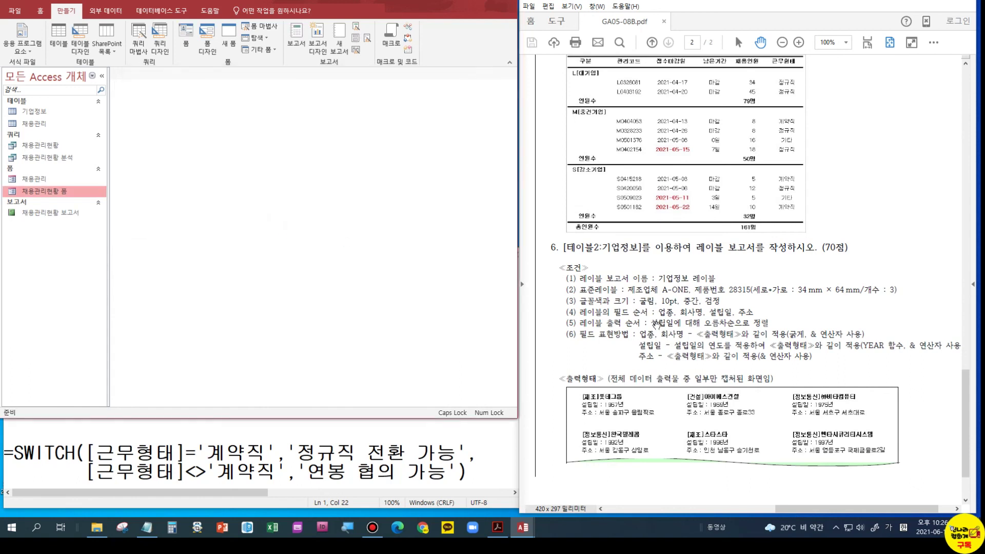
Step: Start a label report from the 기업정보 table using A-ONE label 28315 with 굴림, 10 pt, 중간 weight, black text
{"action": "left_click", "coordinate": [47, 114]}
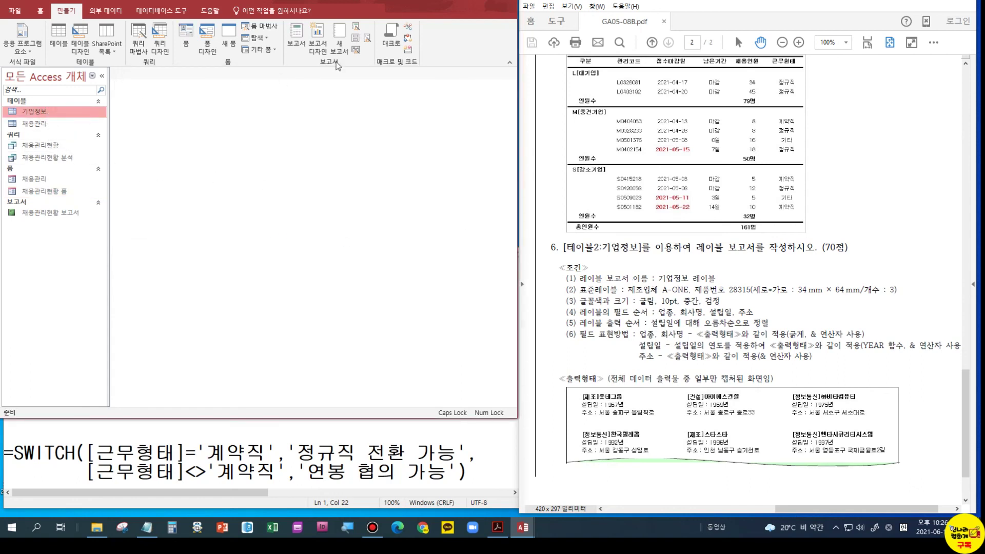
{"action": "left_click", "coordinate": [354, 39]}
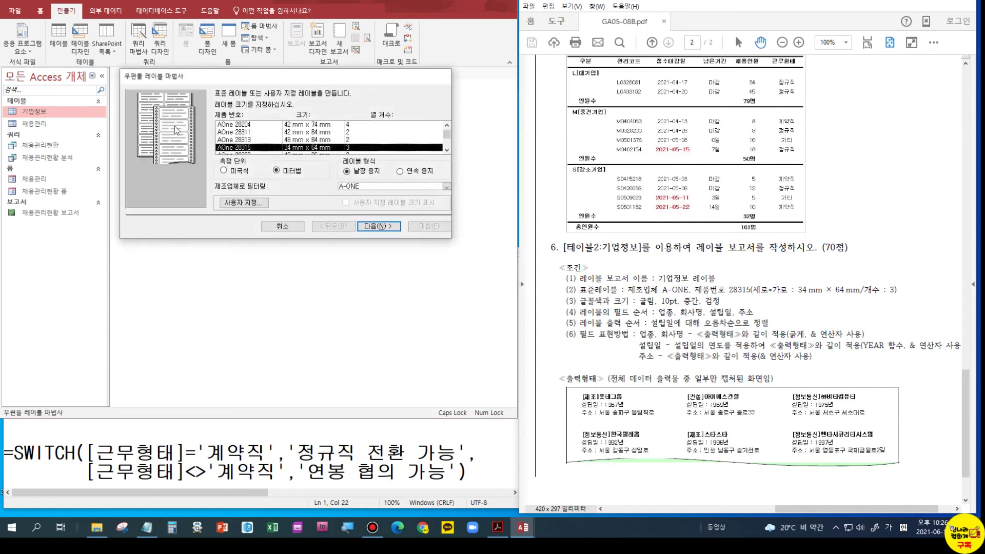
{"action": "left_click", "coordinate": [375, 227]}
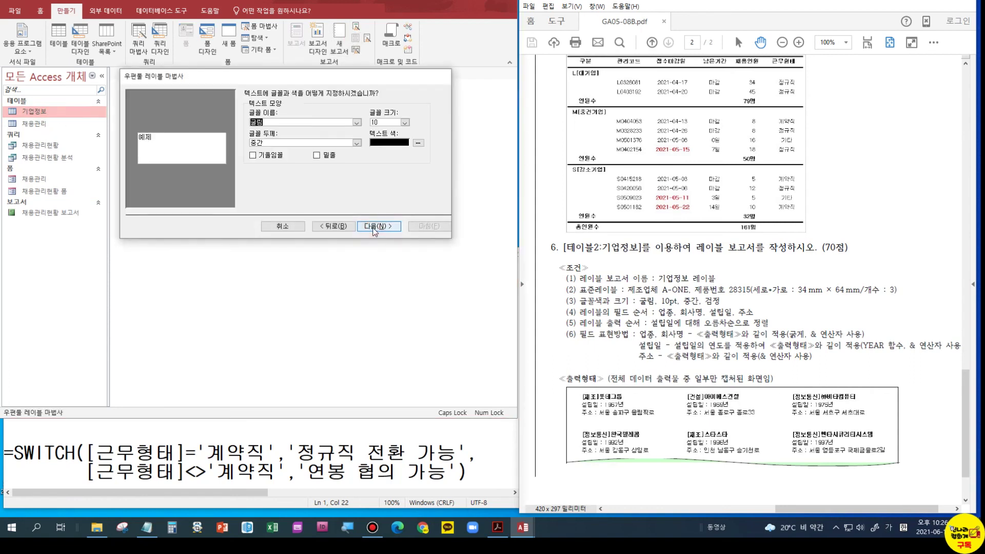
{"action": "left_click", "coordinate": [375, 230]}
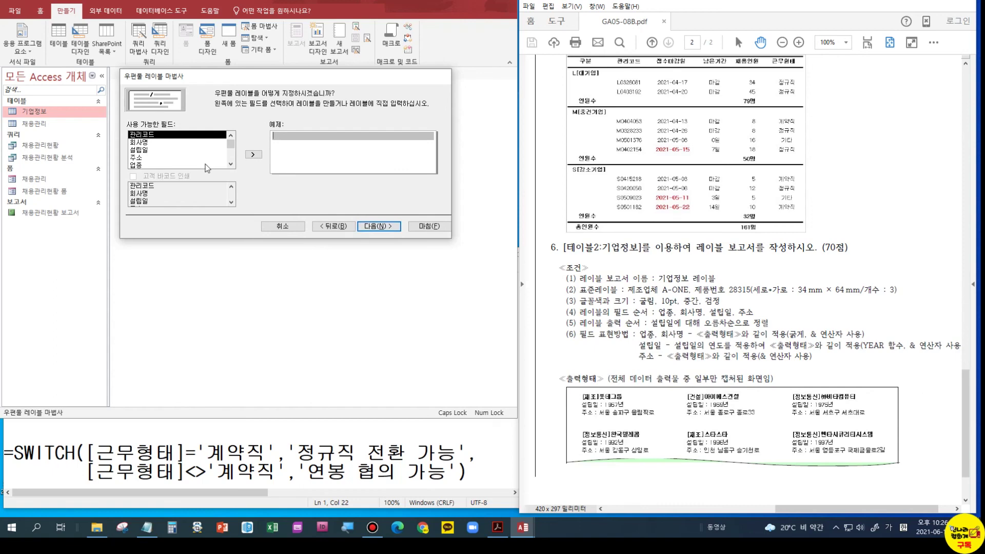
Step: Put the 업종 and 회사명 fields side by side on the label's first line and begin a second line
{"action": "left_click", "coordinate": [177, 164]}
{"action": "left_click", "coordinate": [252, 155]}
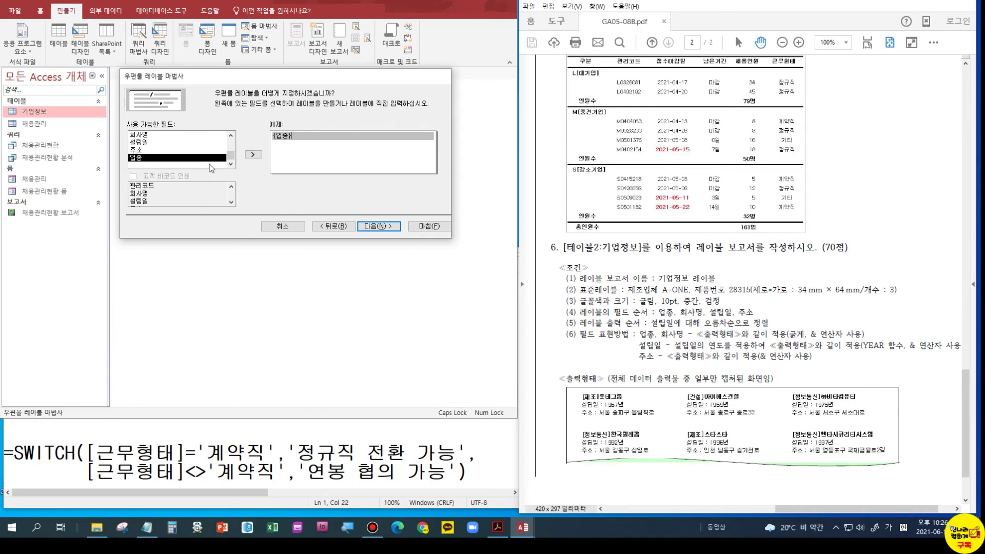
{"action": "left_click", "coordinate": [143, 135]}
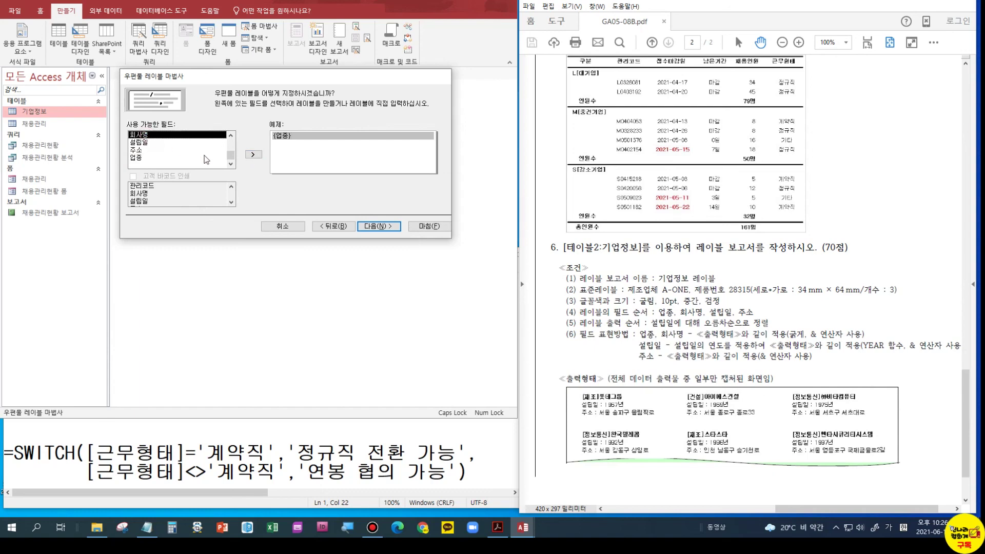
{"action": "left_click", "coordinate": [253, 155]}
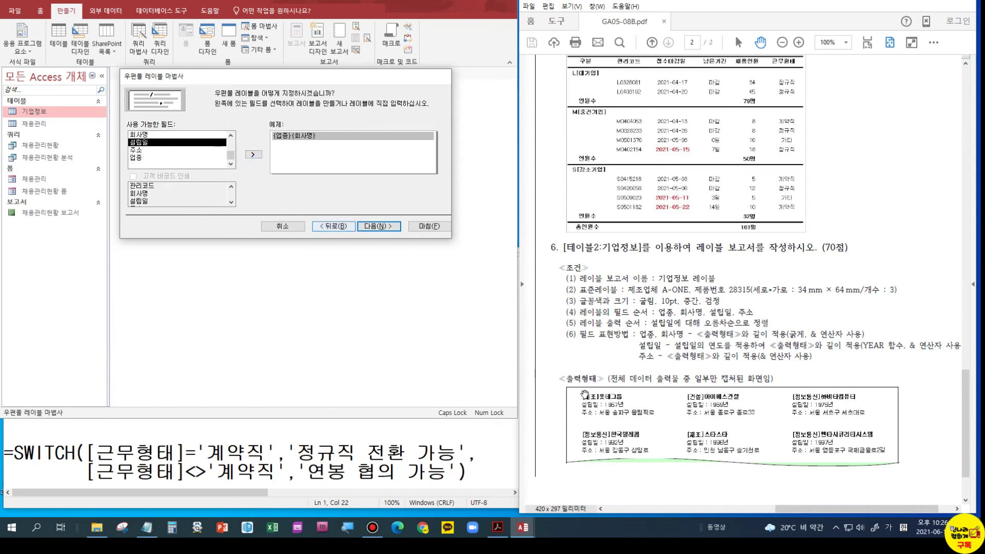
{"action": "left_click", "coordinate": [281, 138]}
{"action": "double_click", "coordinate": [281, 138]}
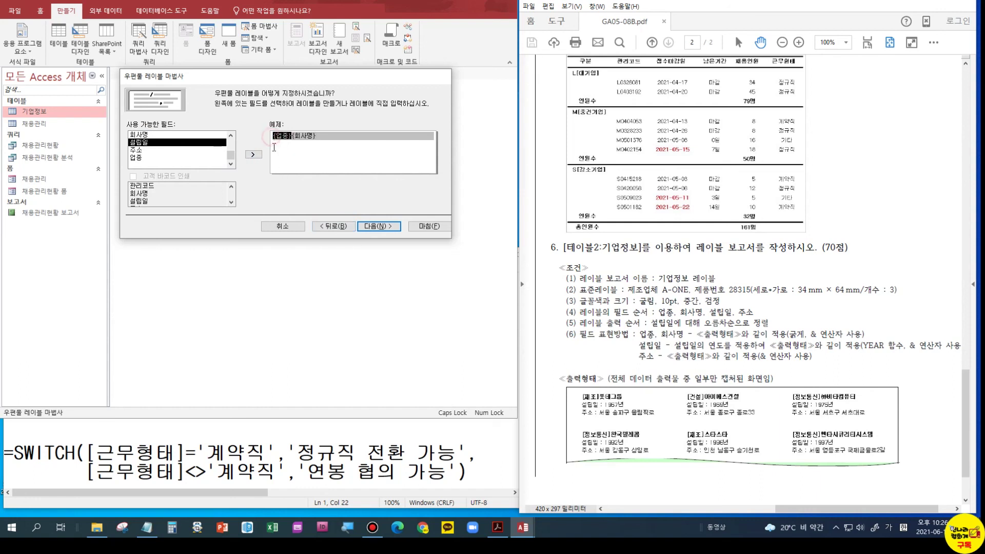
{"action": "left_click", "coordinate": [275, 138]}
{"action": "double_click", "coordinate": [298, 136]}
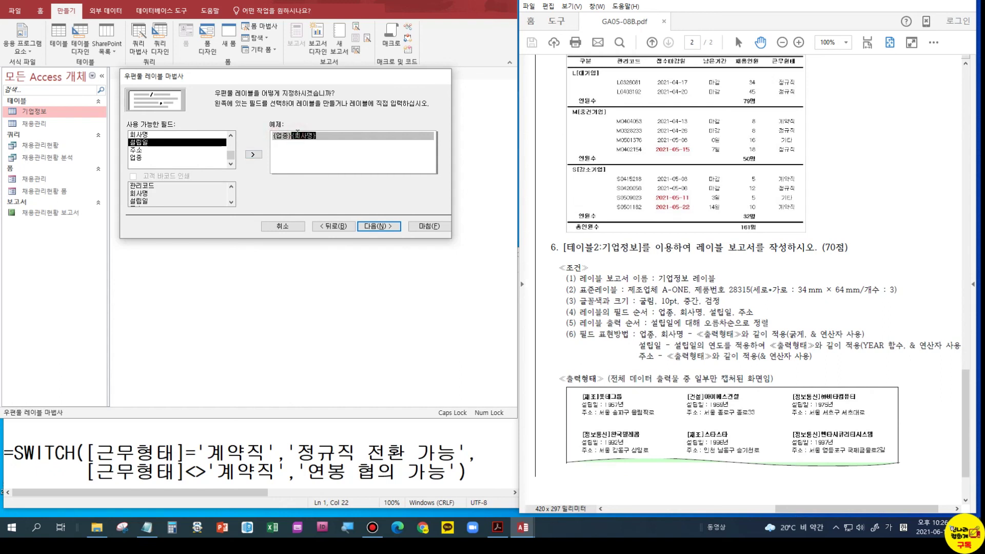
{"action": "left_click", "coordinate": [332, 137]}
{"action": "key", "text": "Return"}
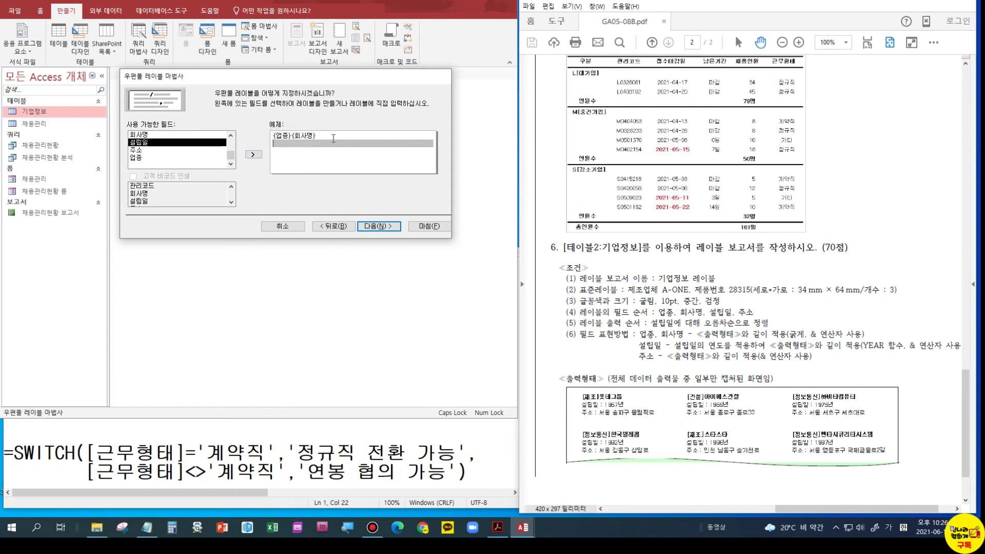
Step: Make the label's second line read "설립일 : " followed by the 설립일 field, and begin a third line
{"action": "double_click", "coordinate": [146, 142]}
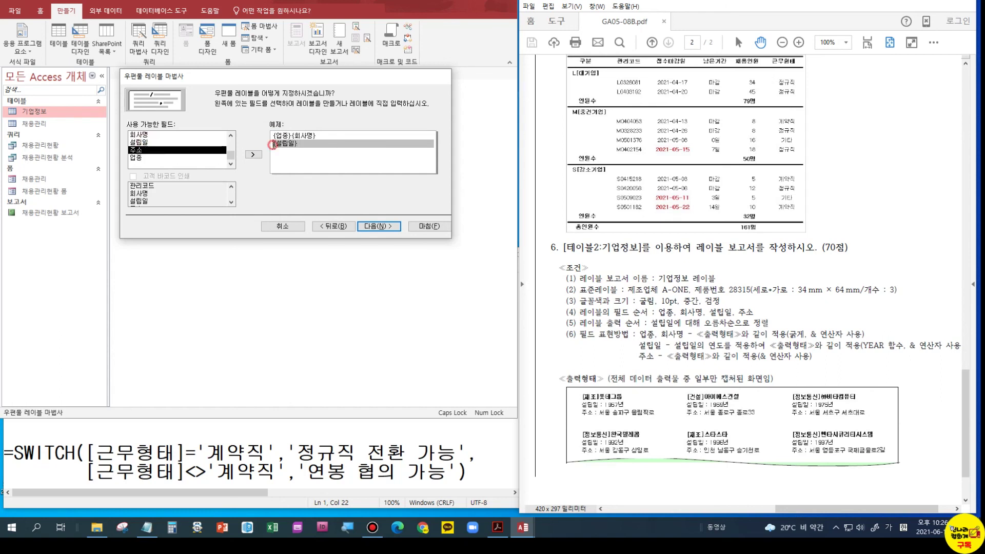
{"action": "type", "text": "["}
{"action": "key", "text": "BackSpace"}
{"action": "type", "text": "설립일 :"}
{"action": "left_click", "coordinate": [336, 142]}
{"action": "key", "text": "Return"}
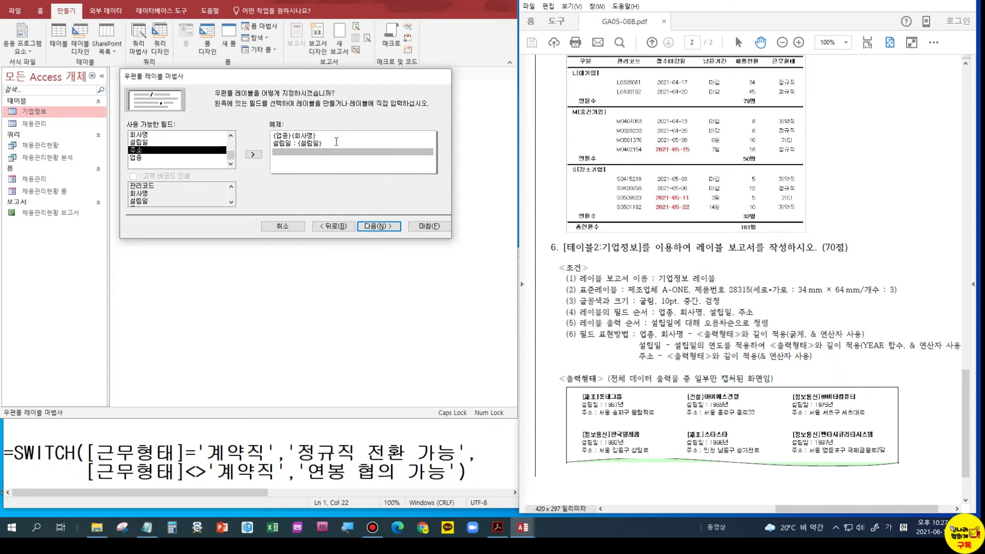
Step: Make the label's third line read "주소 : " followed by the 주소 field, and continue to the sorting options
{"action": "type", "text": "주소 :"}
{"action": "double_click", "coordinate": [154, 150]}
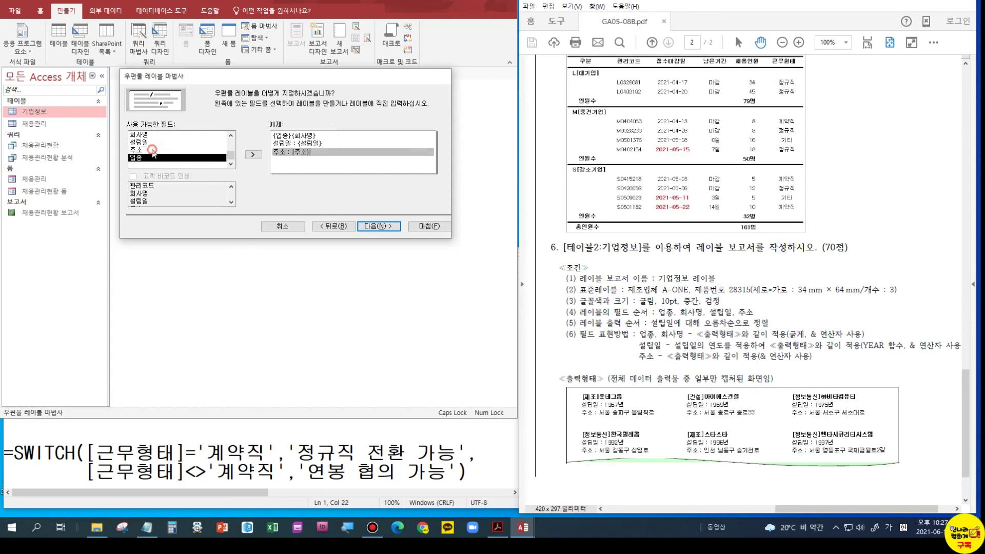
{"action": "left_click", "coordinate": [376, 226]}
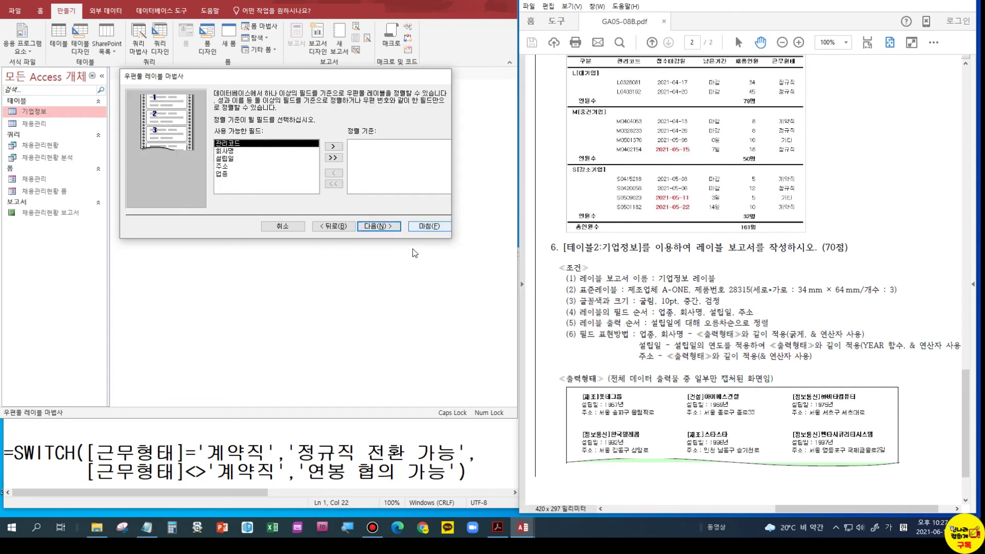
Step: Sort the labels by the 설립일 field and continue to the report name
{"action": "left_click", "coordinate": [227, 159]}
{"action": "left_click", "coordinate": [341, 147]}
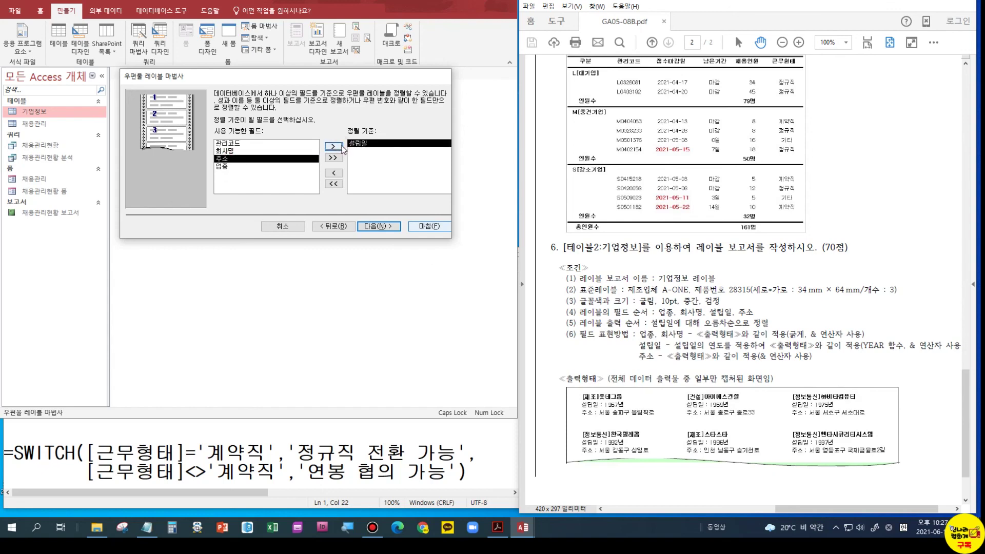
{"action": "left_click", "coordinate": [389, 225]}
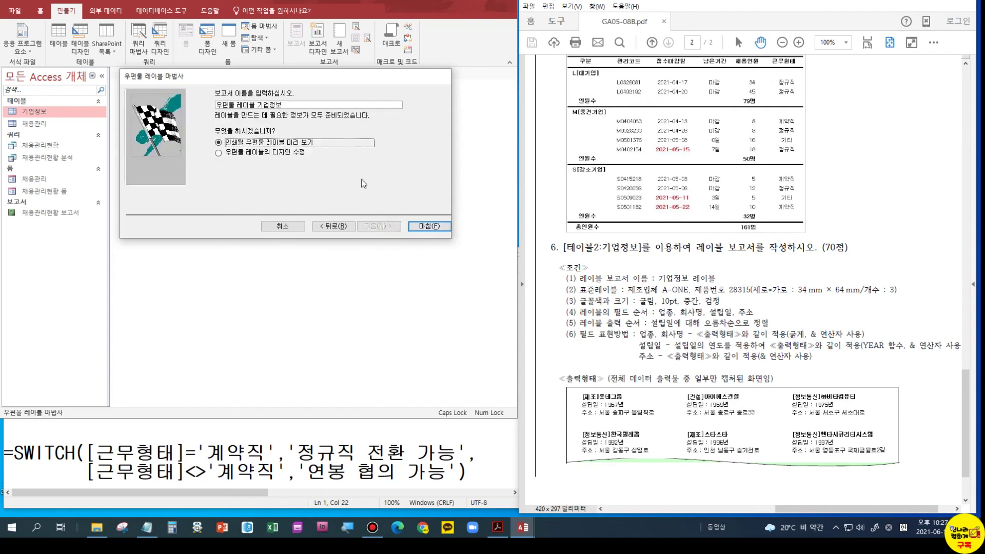
Step: Name the report 기업정보 레이블 and finish the wizard with the label design opened for modification
{"action": "left_click_drag", "start_coordinate": [307, 104], "coordinate": [183, 97]}
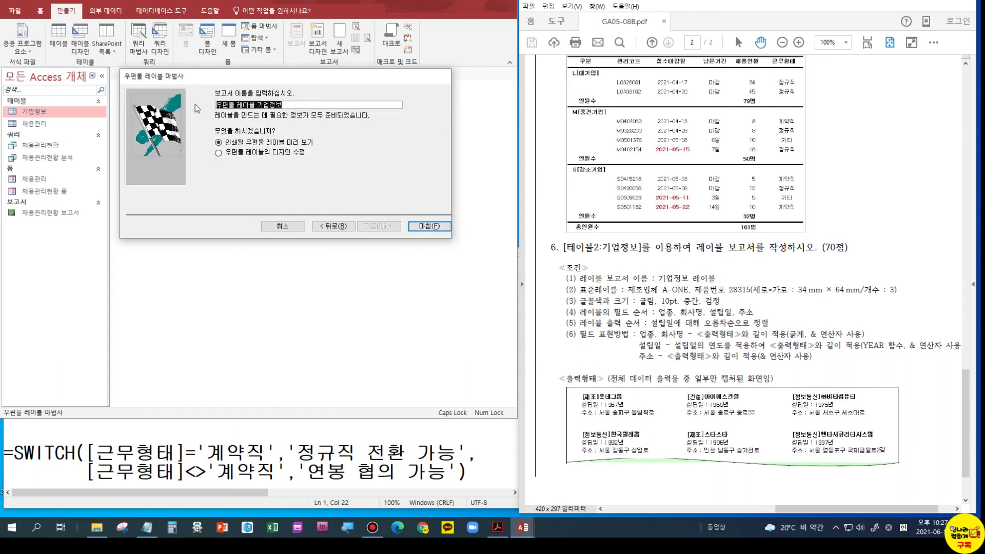
{"action": "left_click", "coordinate": [256, 104]}
{"action": "left_click_drag", "start_coordinate": [256, 105], "coordinate": [178, 105]}
{"action": "key", "text": "Delete"}
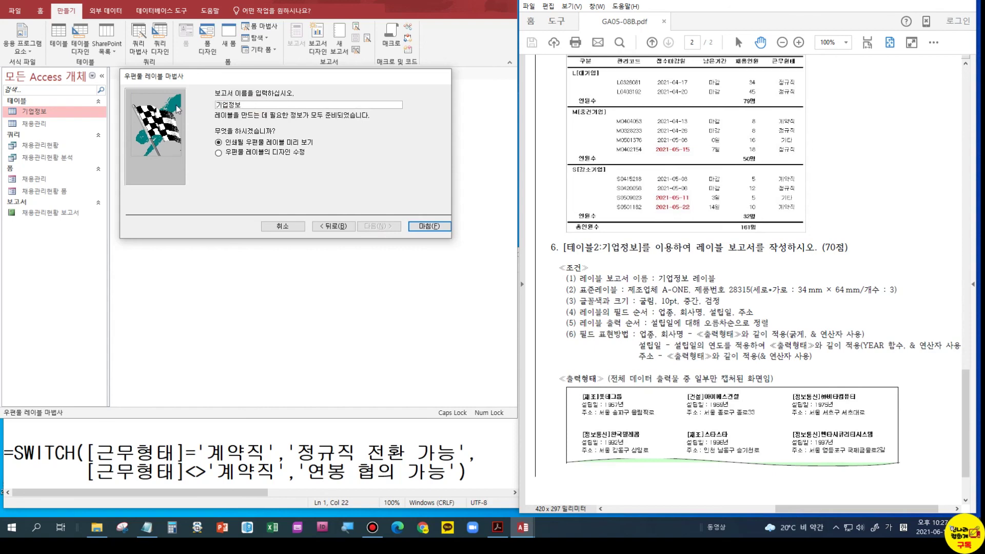
{"action": "type", "text": "레이블"}
{"action": "left_click", "coordinate": [219, 153]}
{"action": "left_click", "coordinate": [423, 226]}
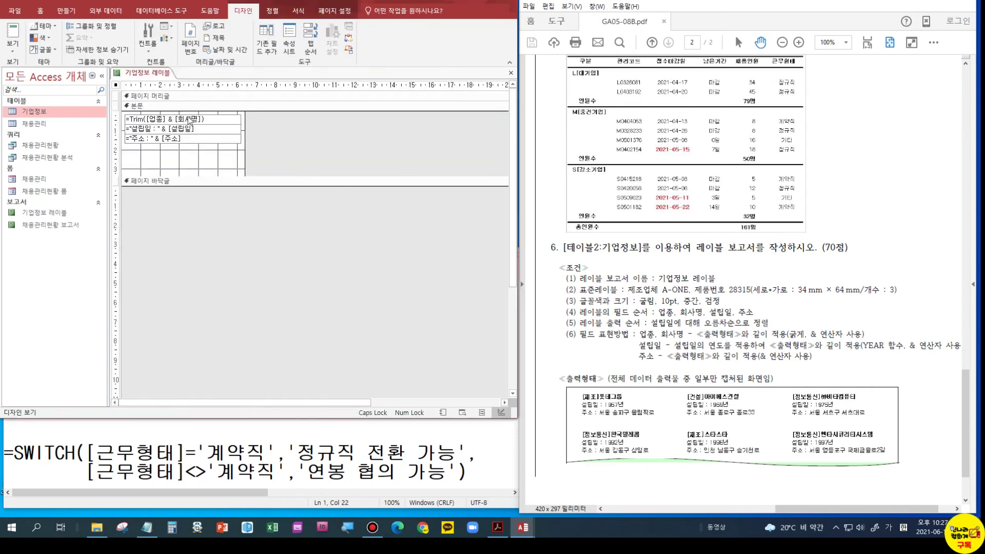
Step: Show the labels in report view and enlarge the exam sheet's 출력형태 sample to compare their formatting
{"action": "left_click", "coordinate": [22, 35]}
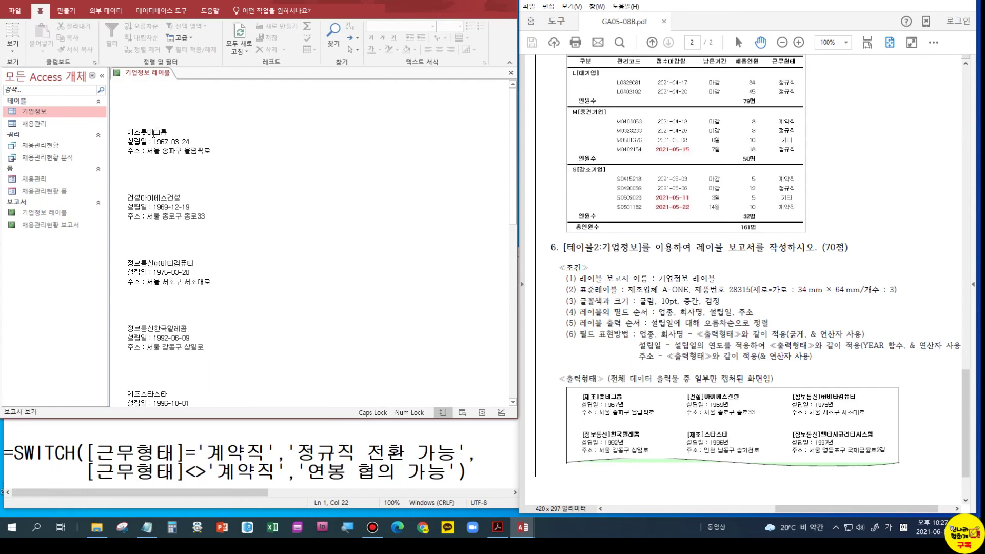
{"action": "left_click", "coordinate": [622, 394]}
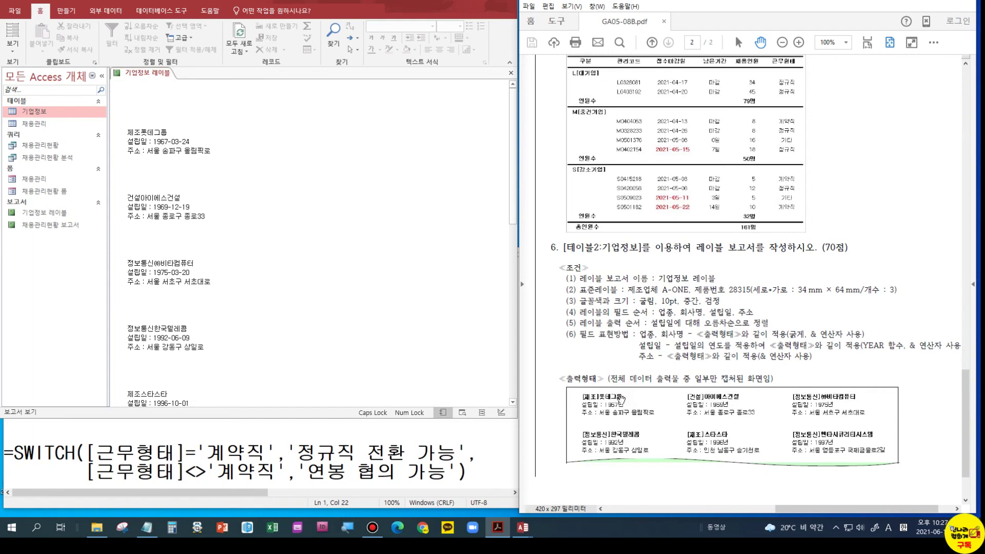
{"action": "scroll", "coordinate": [622, 396], "scroll_direction": "up", "scroll_amount": 3}
{"action": "left_click", "coordinate": [610, 410]}
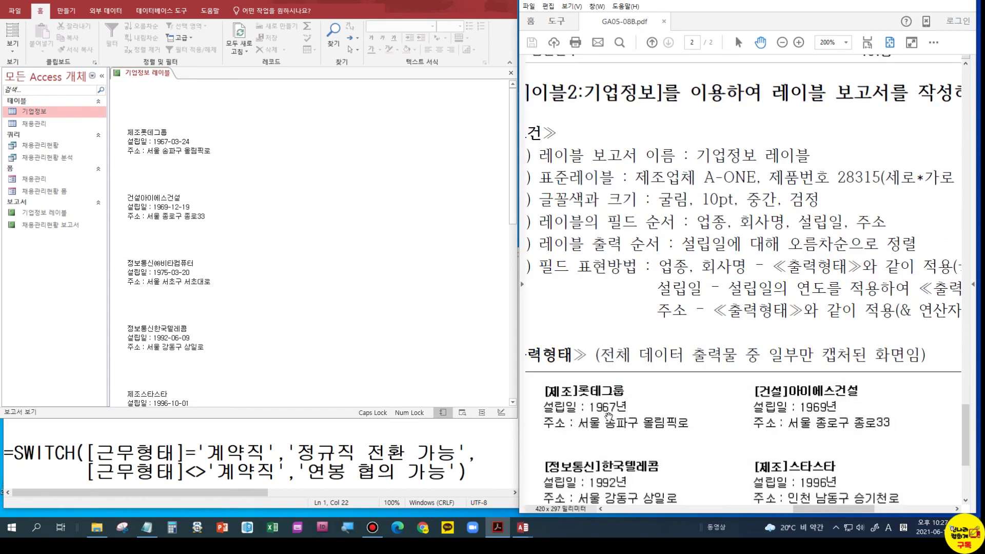
{"action": "scroll", "coordinate": [610, 410], "scroll_direction": "down", "scroll_amount": 2}
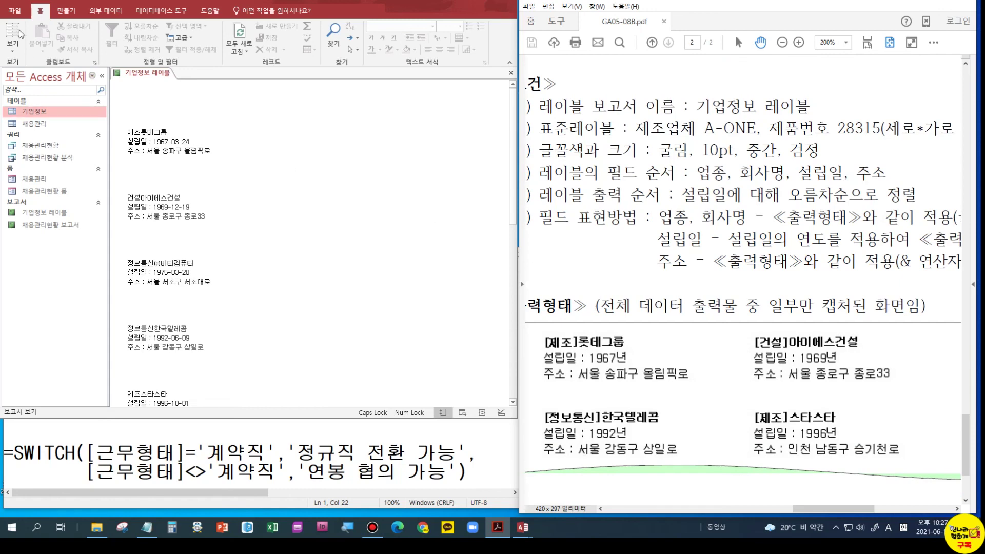
Step: In design view, change the first line's expression to =Trim("[" & [업종] & "]" & [회사명]) so square brackets enclose 업종
{"action": "left_click", "coordinate": [13, 52]}
{"action": "left_click", "coordinate": [13, 32]}
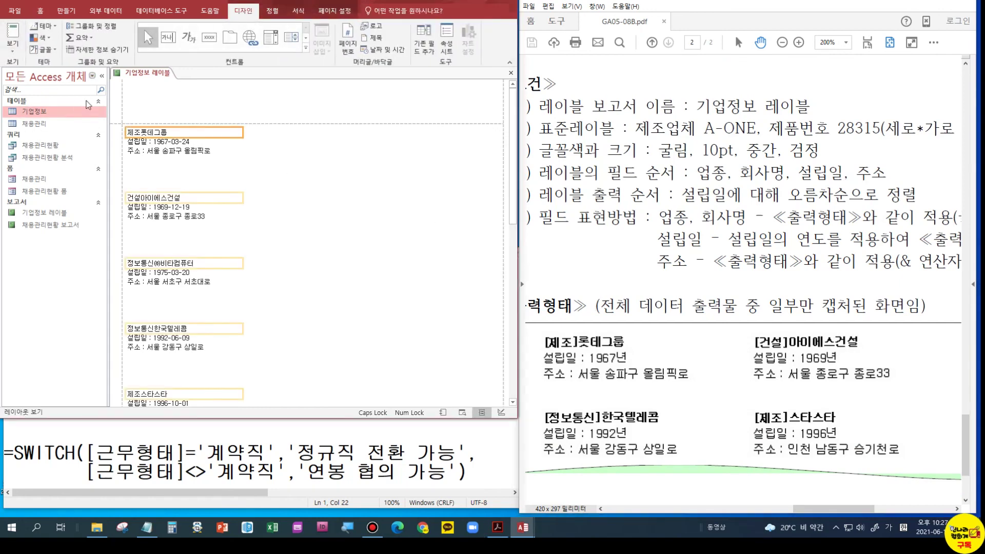
{"action": "left_click", "coordinate": [12, 51]}
{"action": "left_click", "coordinate": [30, 136]}
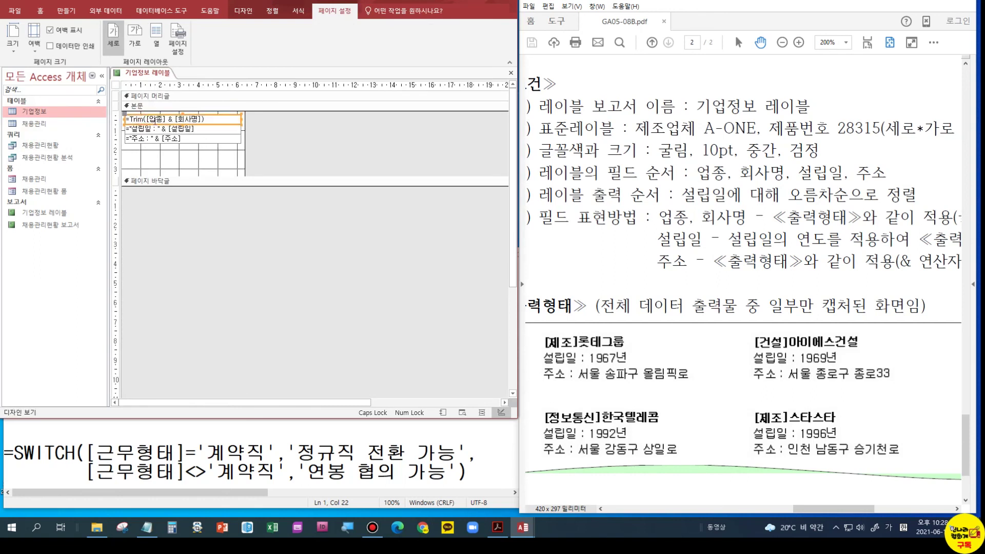
{"action": "left_click", "coordinate": [129, 119]}
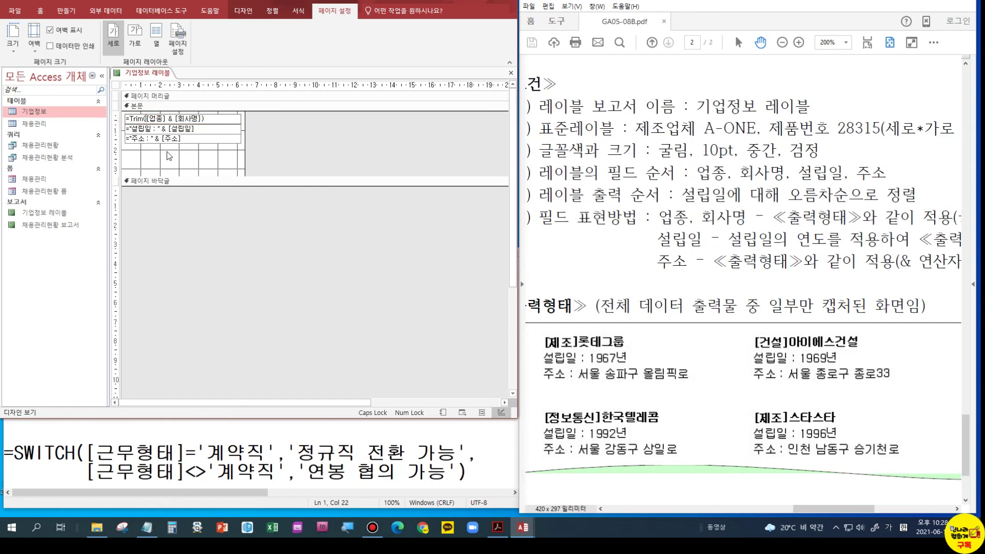
{"action": "type", "text": "\"[\"&"}
{"action": "left_click", "coordinate": [178, 119]}
{"action": "type", "text": "\"]\"\""}
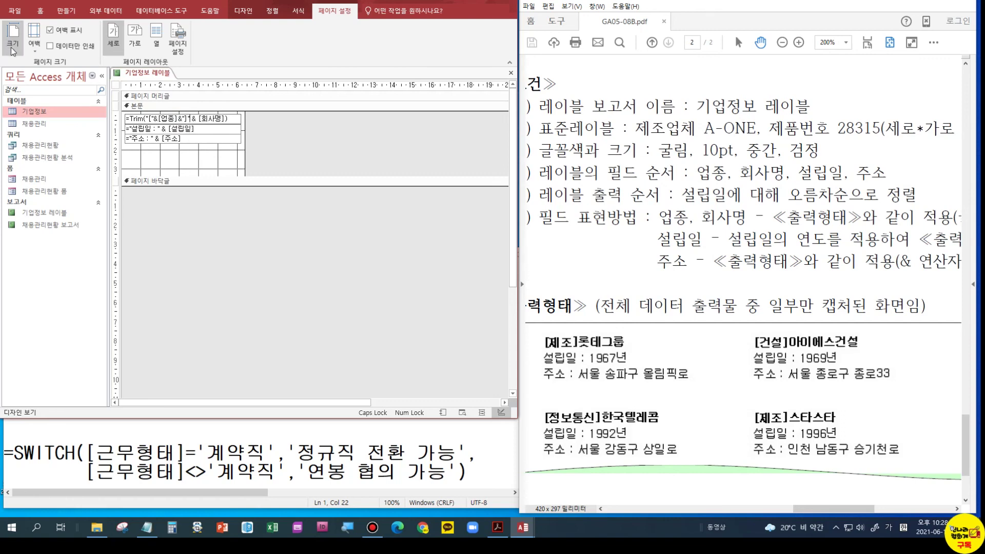
Step: Show the 기업정보 레이블 report in report view to check the bracketed 업종 line
{"action": "left_click", "coordinate": [40, 11]}
{"action": "left_click", "coordinate": [15, 50]}
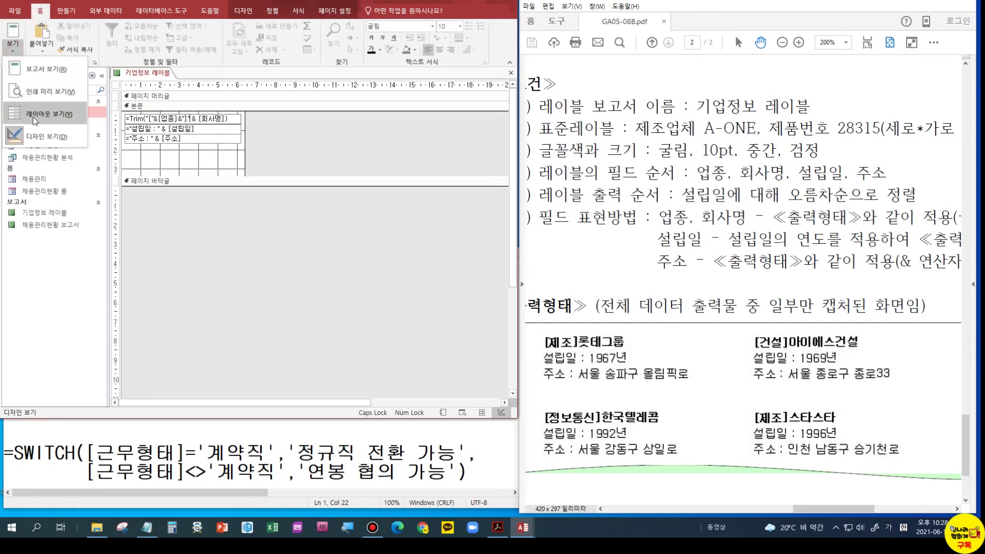
{"action": "left_click", "coordinate": [17, 71]}
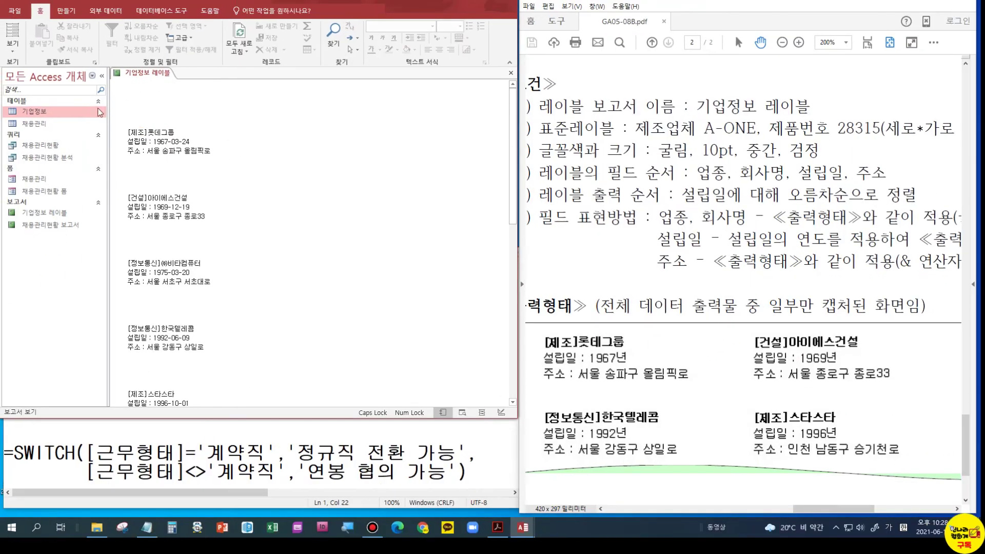
Step: Copy the first line's Trim expression from design view into Notepad above the Left$ formula and review its parts
{"action": "left_click", "coordinate": [13, 49]}
{"action": "left_click", "coordinate": [25, 134]}
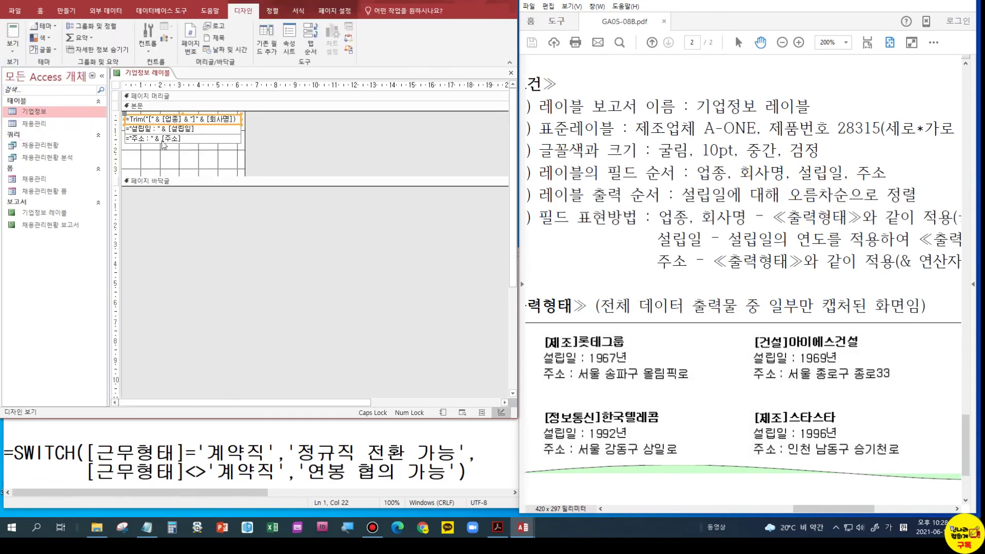
{"action": "left_click", "coordinate": [171, 119]}
{"action": "left_click_drag", "start_coordinate": [234, 119], "coordinate": [126, 119]}
{"action": "key", "text": "ctrl+c"}
{"action": "left_click", "coordinate": [174, 453]}
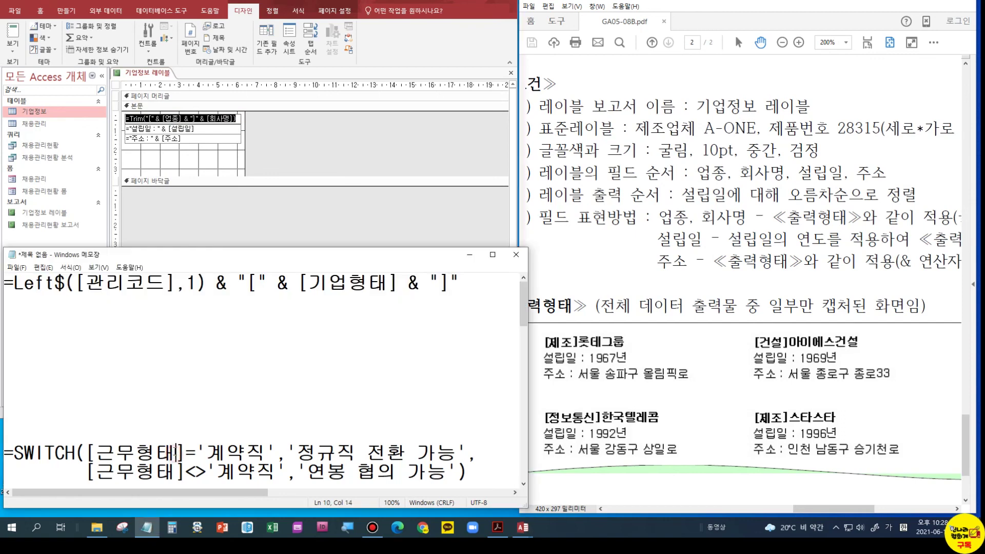
{"action": "left_click", "coordinate": [467, 284]}
{"action": "key", "text": "Return"}
{"action": "key", "text": "Return"}
{"action": "key", "text": "Return"}
{"action": "key", "text": "Return"}
{"action": "left_click", "coordinate": [103, 290]}
{"action": "key", "text": "ctrl+v"}
{"action": "left_click", "coordinate": [35, 284]}
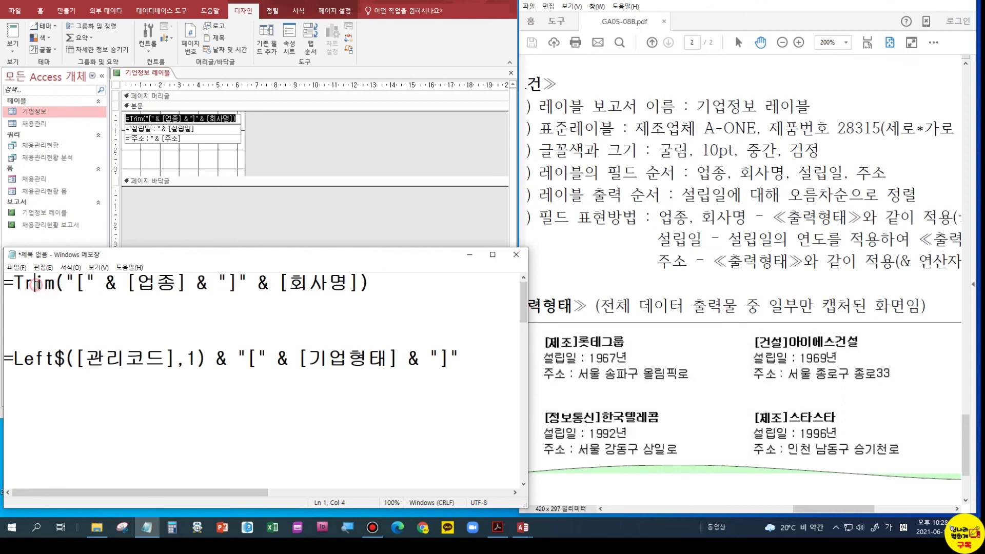
{"action": "left_click", "coordinate": [116, 284]}
{"action": "left_click", "coordinate": [280, 286]}
{"action": "left_click", "coordinate": [228, 282]}
Step: Make the label's first text box with 업종 and 회사명 bold and show the report in report view
{"action": "left_click", "coordinate": [217, 119]}
{"action": "left_click", "coordinate": [215, 113]}
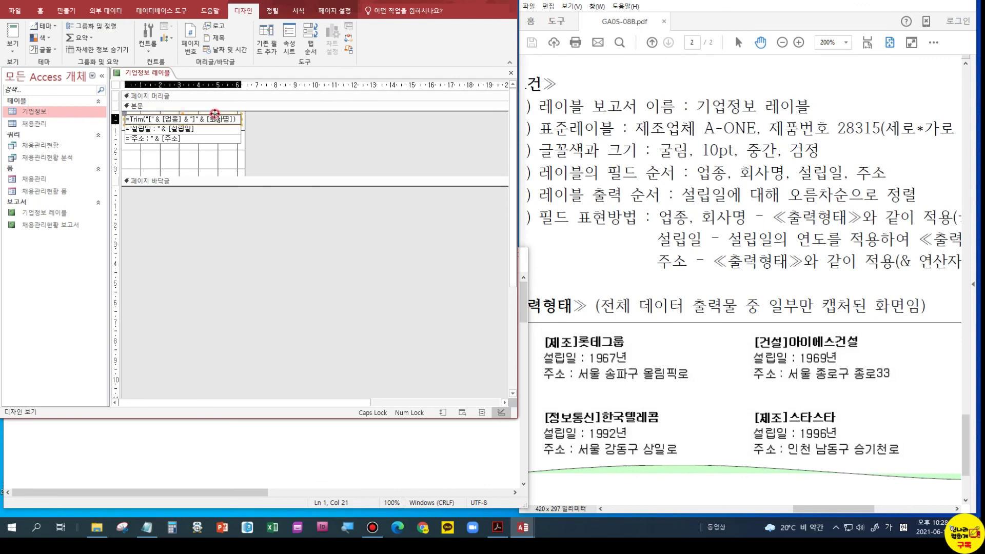
{"action": "left_click", "coordinate": [298, 12]}
{"action": "left_click", "coordinate": [72, 46]}
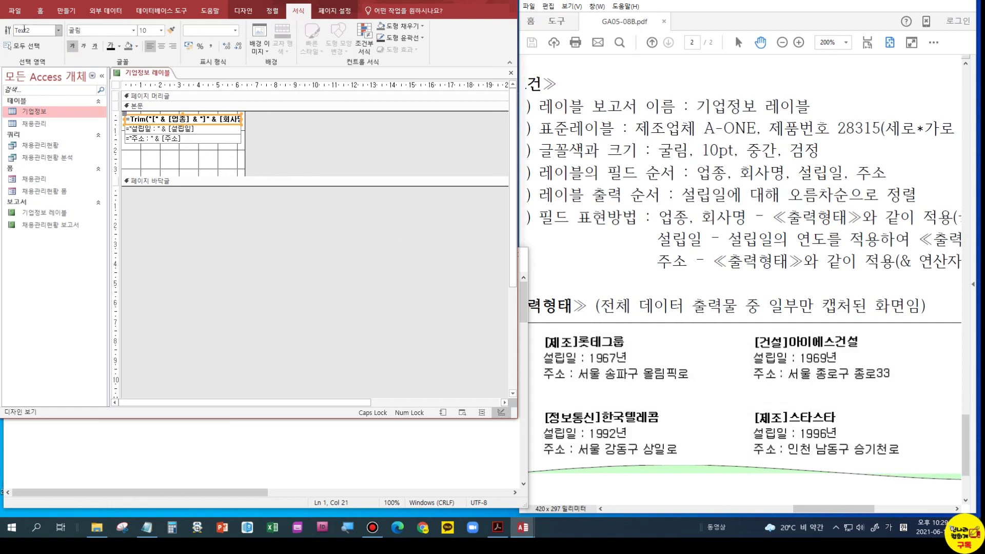
{"action": "left_click", "coordinate": [40, 11]}
{"action": "left_click", "coordinate": [14, 43]}
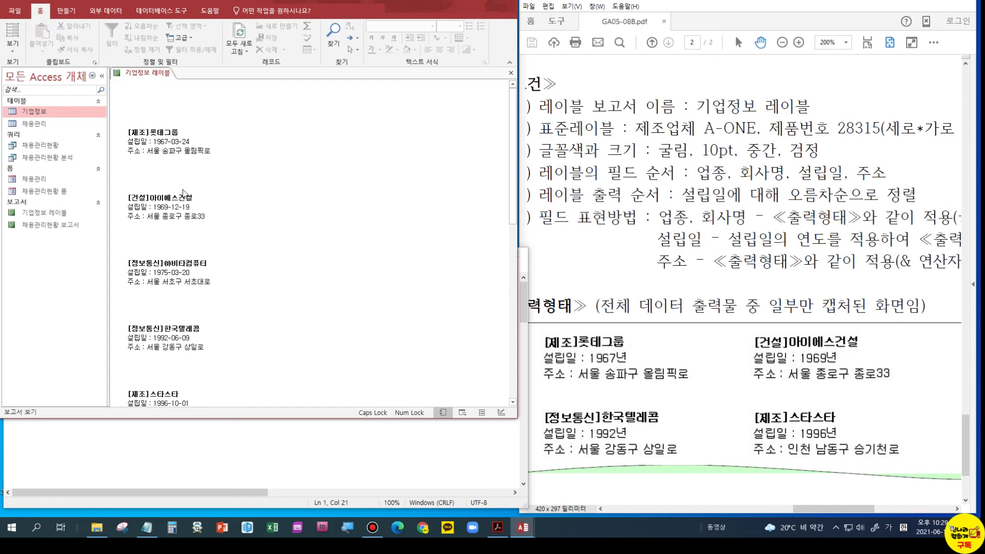
Step: In design view, change the second line's expression to ="설립일 : " & YEAR([설립일]) and show the report in report view
{"action": "left_click", "coordinate": [13, 50]}
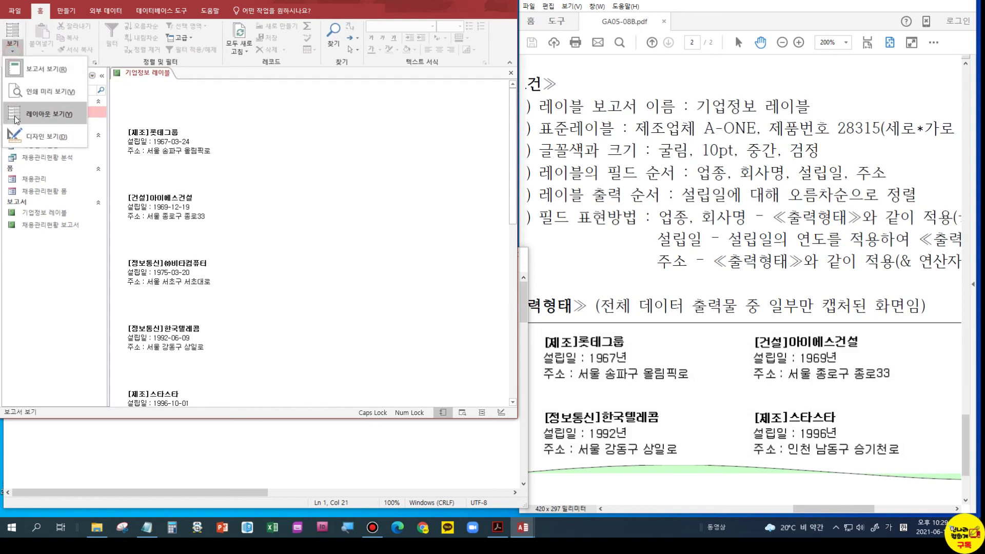
{"action": "left_click", "coordinate": [30, 137]}
{"action": "left_click", "coordinate": [180, 128]}
{"action": "left_click", "coordinate": [168, 128]}
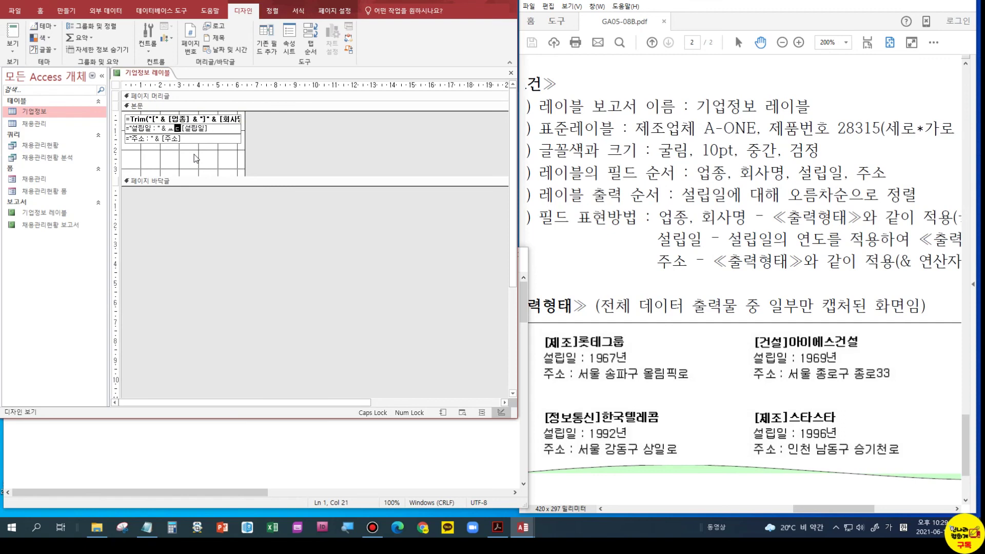
{"action": "type", "text": "YEAR("}
{"action": "mouse_move", "coordinate": [810, 512]}
{"action": "left_mouse_down"}
{"action": "mouse_move", "coordinate": [845, 508]}
{"action": "mouse_move", "coordinate": [807, 510]}
{"action": "left_mouse_up"}
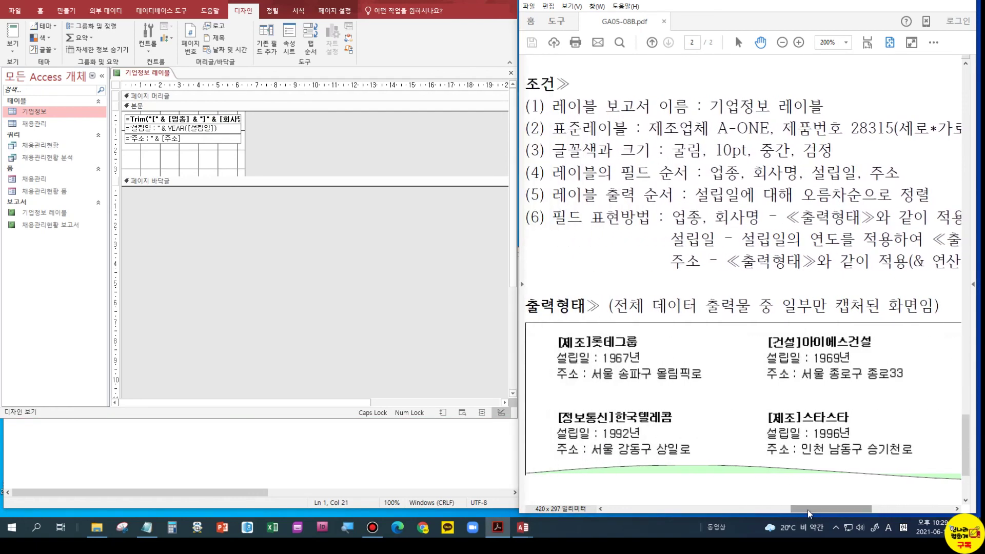
{"action": "key", "text": "ctrl"}
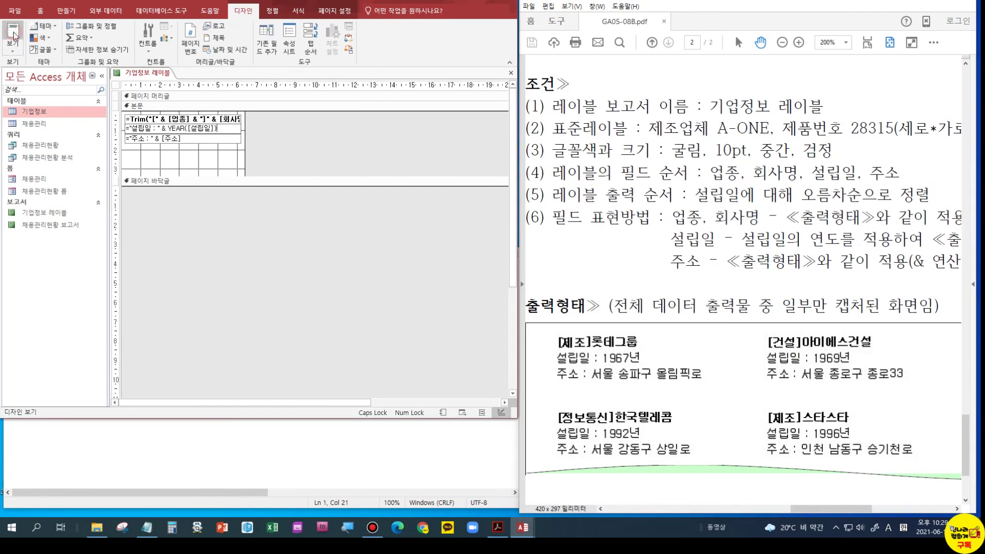
{"action": "left_click", "coordinate": [14, 35]}
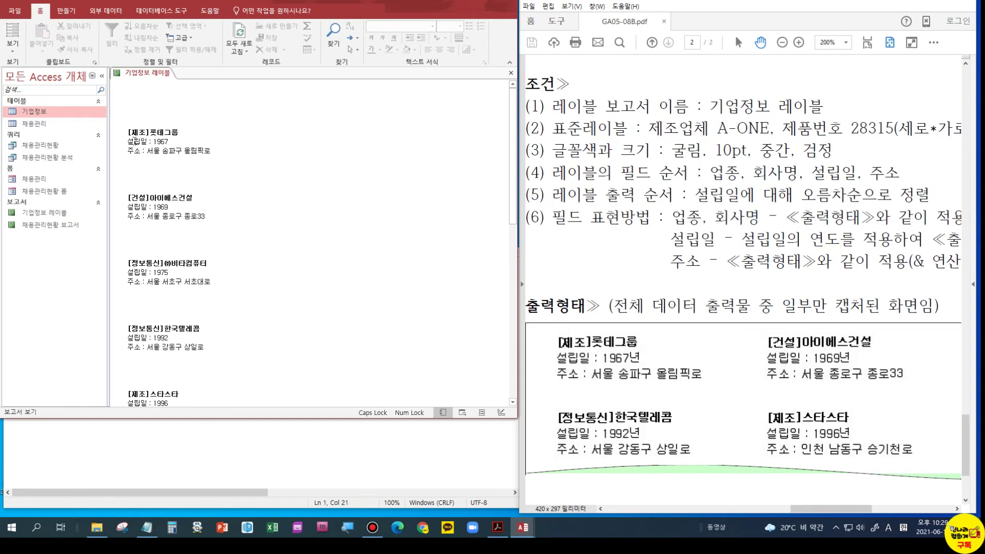
Step: Append & "년" after Year([설립일]) in the second line's expression and check the labels in report view and print preview
{"action": "left_click", "coordinate": [12, 48]}
{"action": "left_click", "coordinate": [31, 136]}
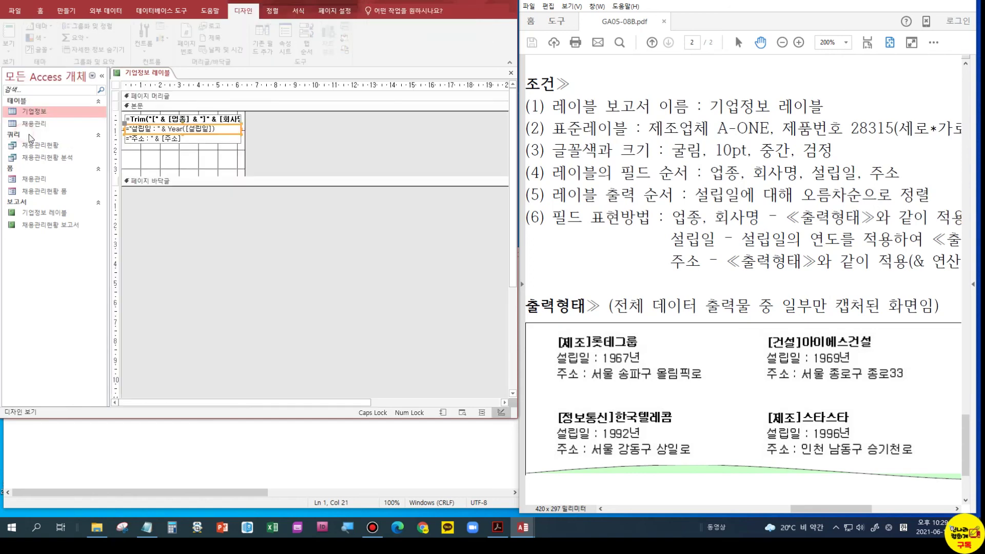
{"action": "left_click", "coordinate": [216, 131]}
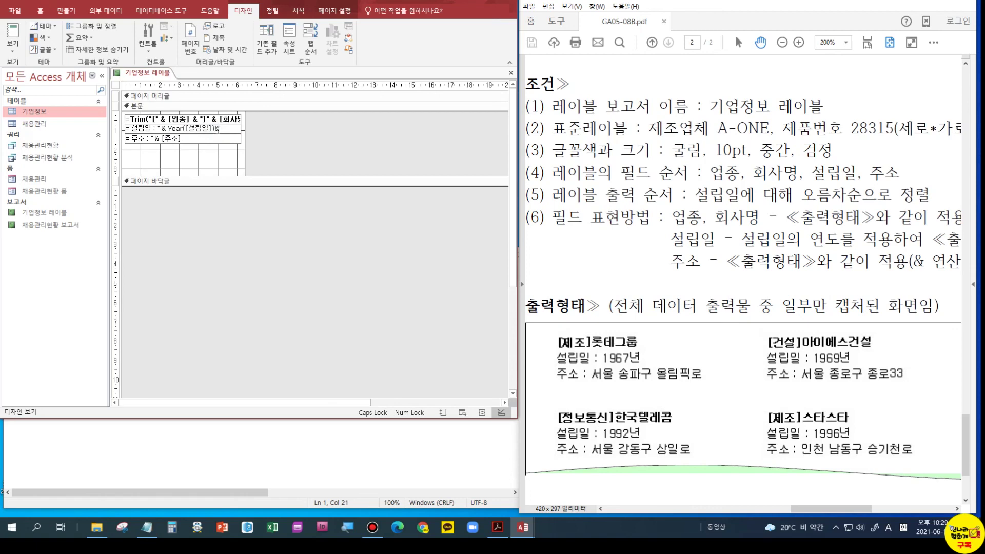
{"action": "key", "text": "Hangul"}
{"action": "type", "text": "년"}
{"action": "left_click", "coordinate": [14, 31]}
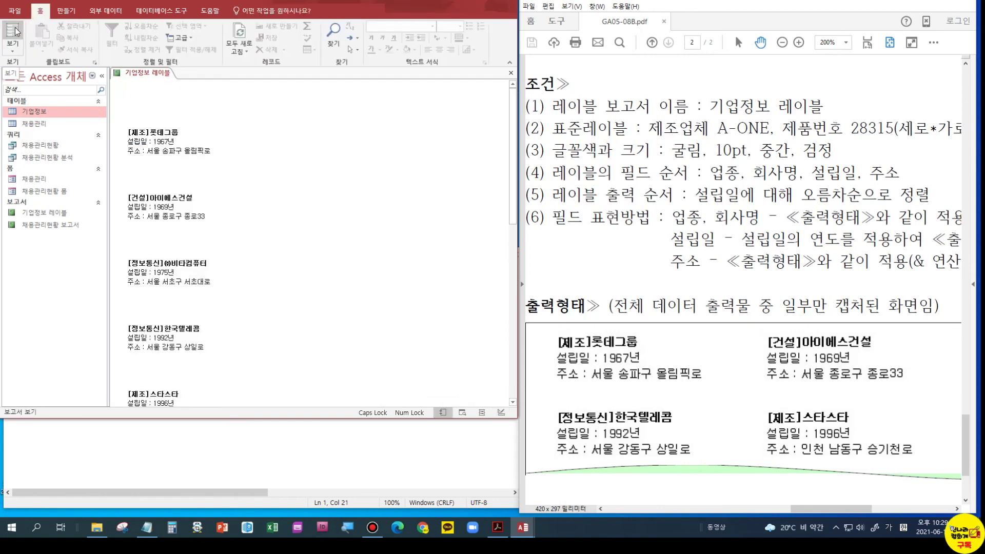
{"action": "left_click", "coordinate": [463, 412]}
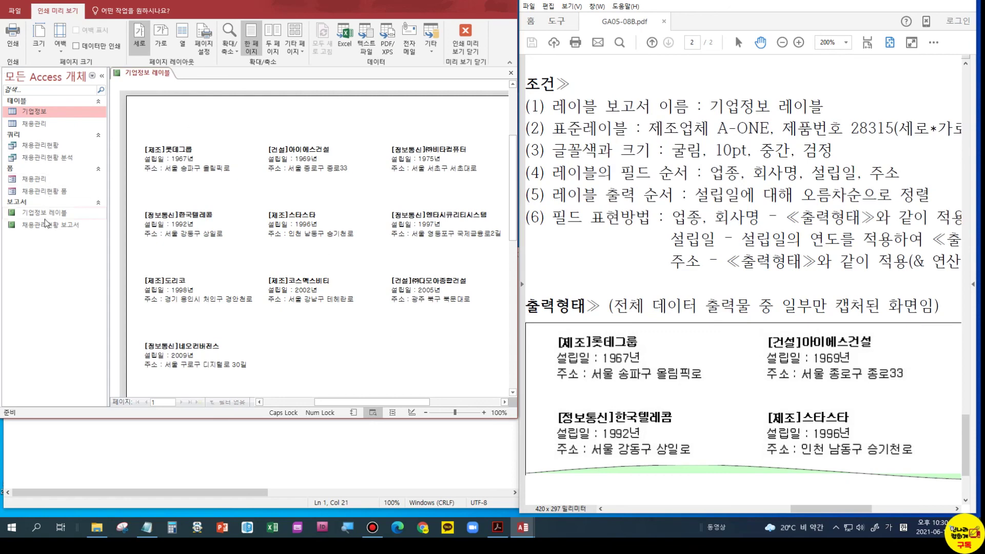
Step: Save the 기업정보 레이블 report and close it
{"action": "right_click", "coordinate": [142, 73]}
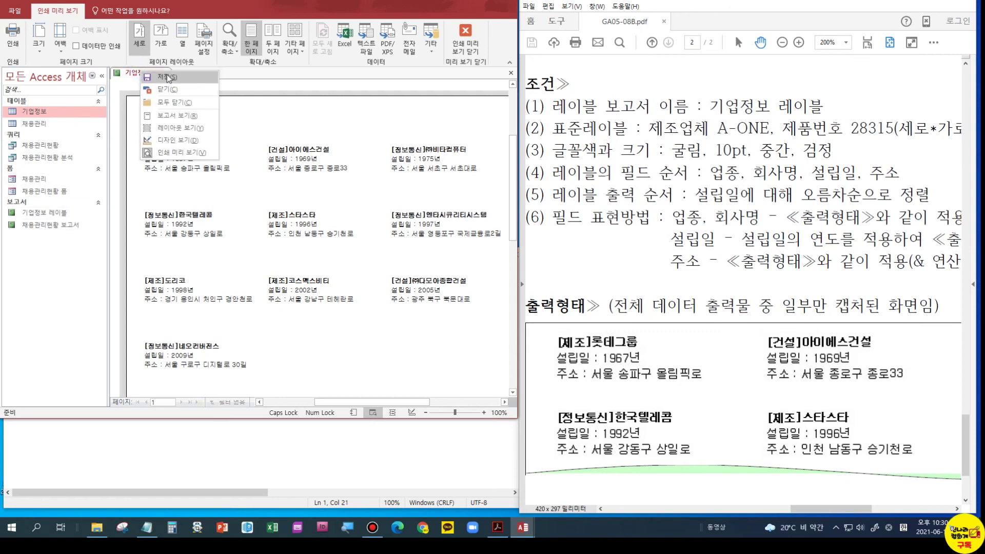
{"action": "left_click", "coordinate": [166, 77]}
{"action": "right_click", "coordinate": [157, 77]}
{"action": "left_click", "coordinate": [176, 93]}
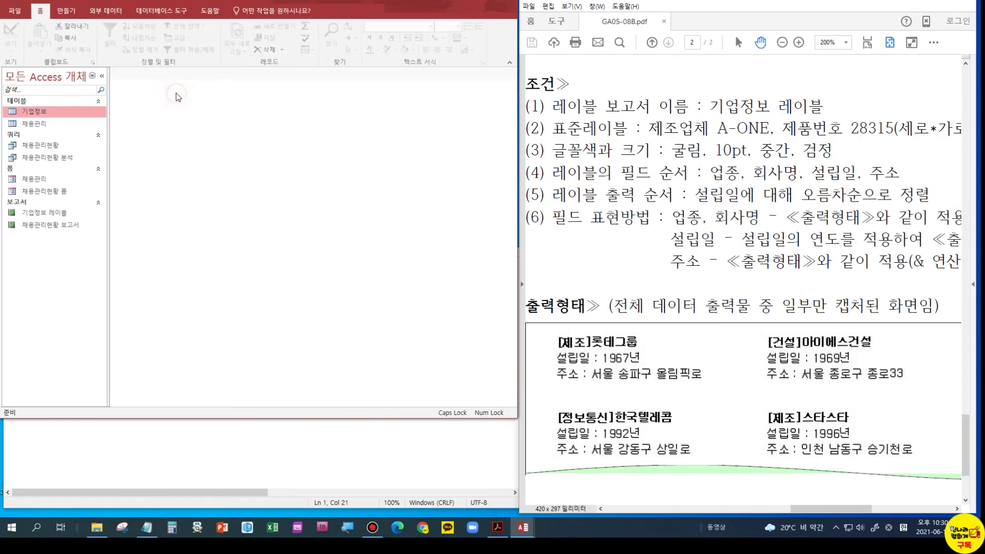